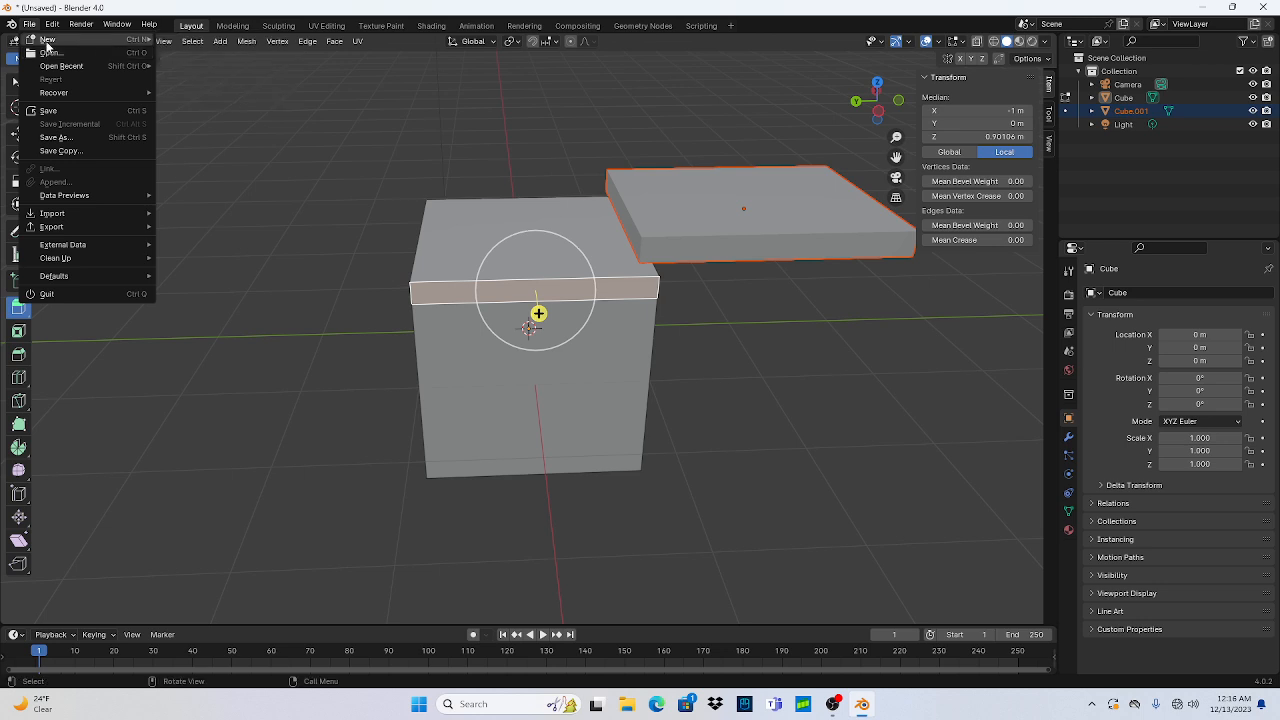
# Step: Start a new General scene without saving the current one, and activate the Move tool for the default cube
pyautogui.click(214, 39)
pyautogui.click(653, 375)
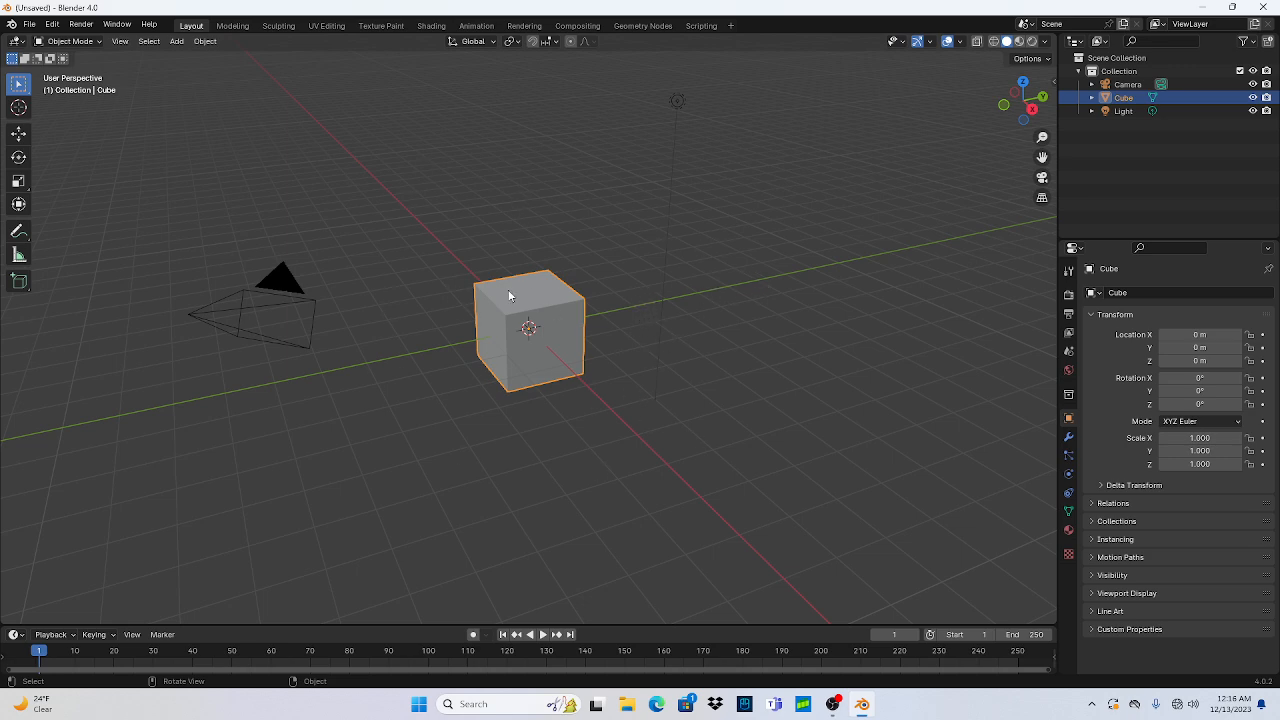
pyautogui.scroll(-2, 714, 258)
pyautogui.moveTo(586, 242); pyautogui.dragTo(815, 234, button='middle')
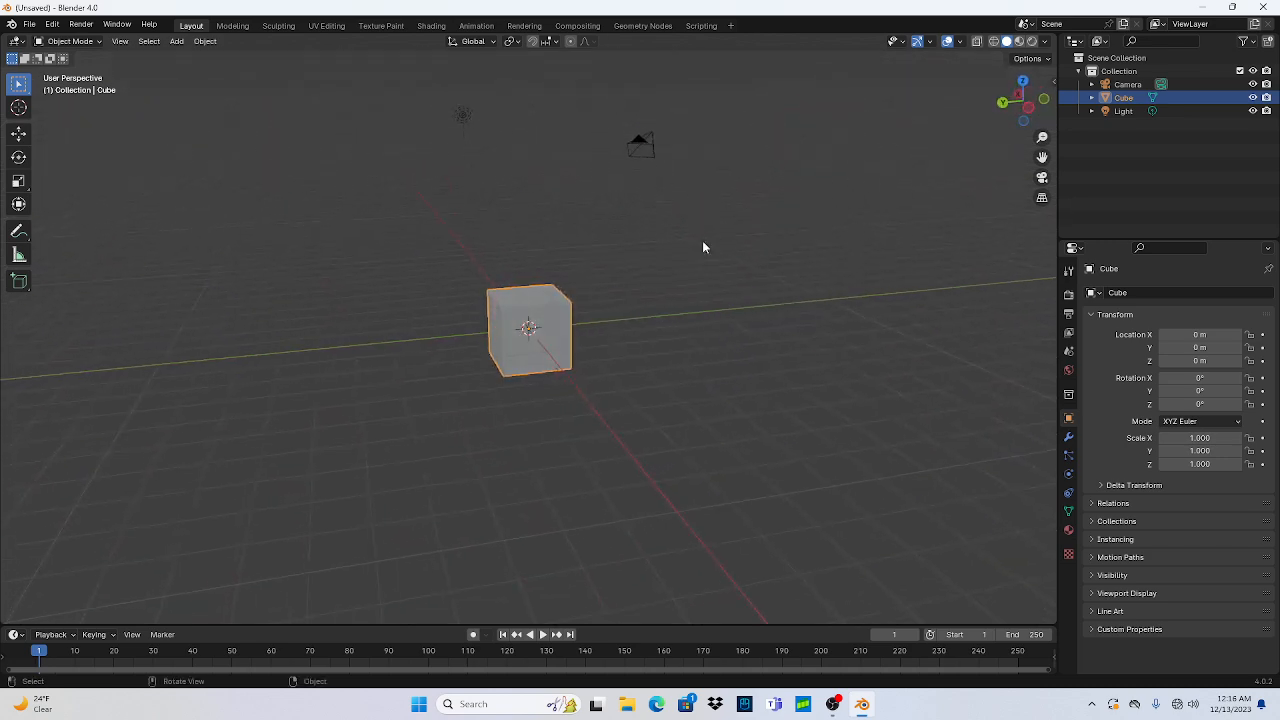
pyautogui.click(18, 134)
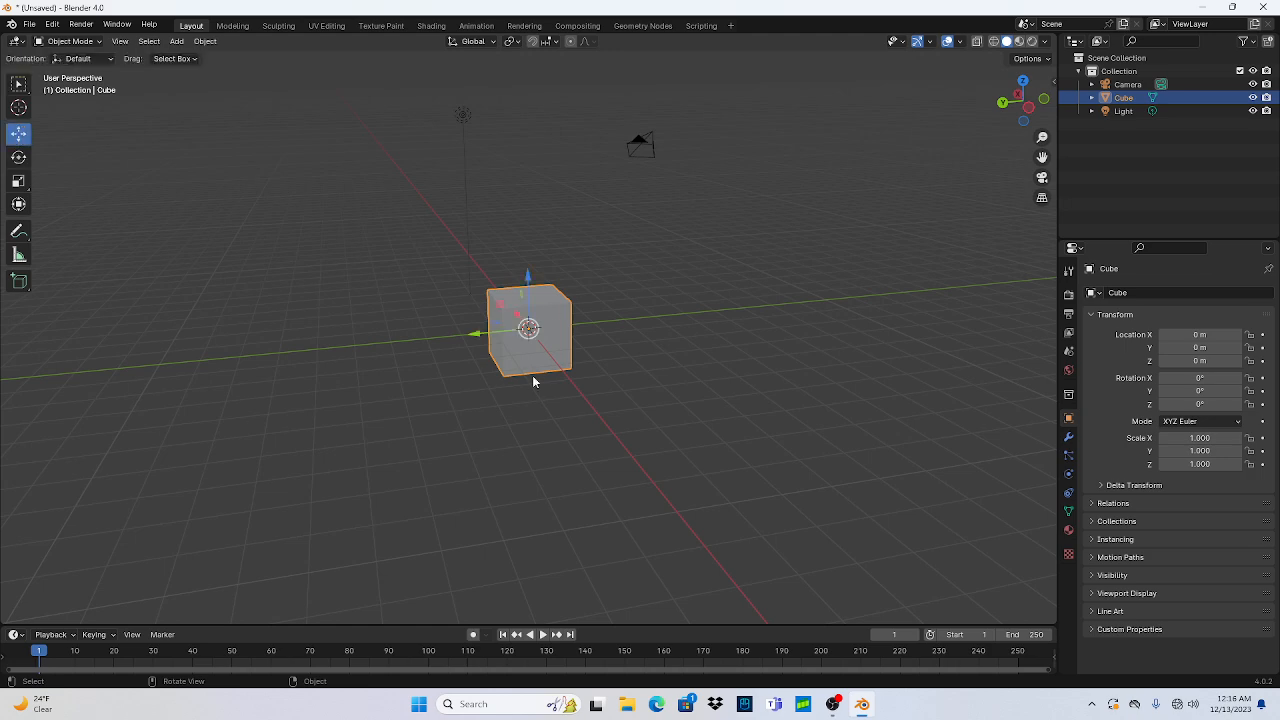
# Step: Show the viewport sidebar with the selected cube's transform and dimension values
pyautogui.click(55, 24)
pyautogui.moveTo(70, 27)
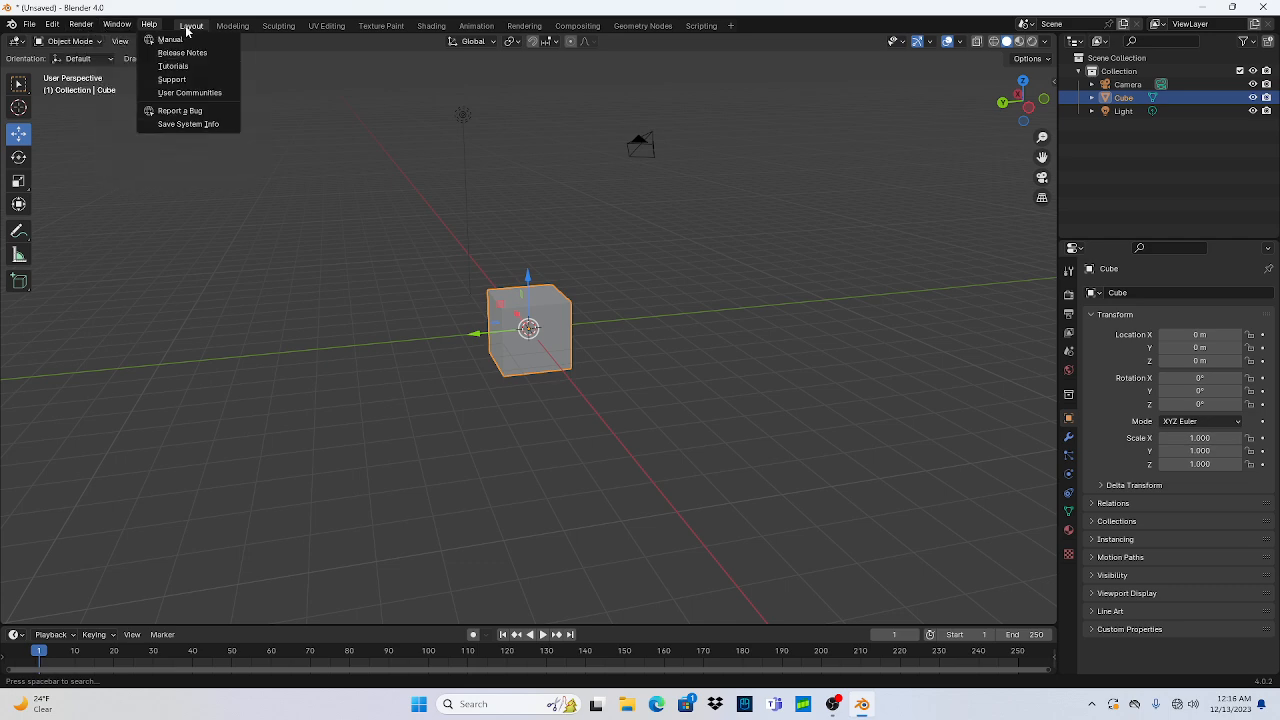
pyautogui.click(120, 41)
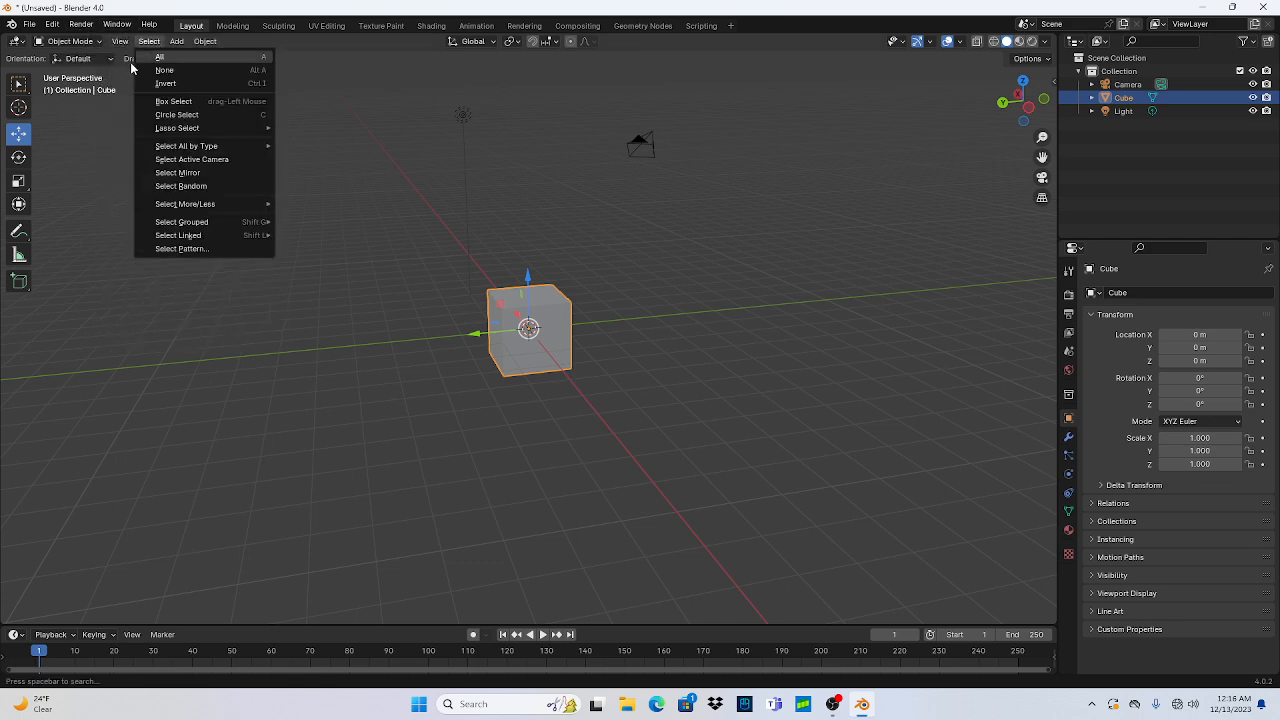
pyautogui.click(120, 41)
pyautogui.click(128, 70)
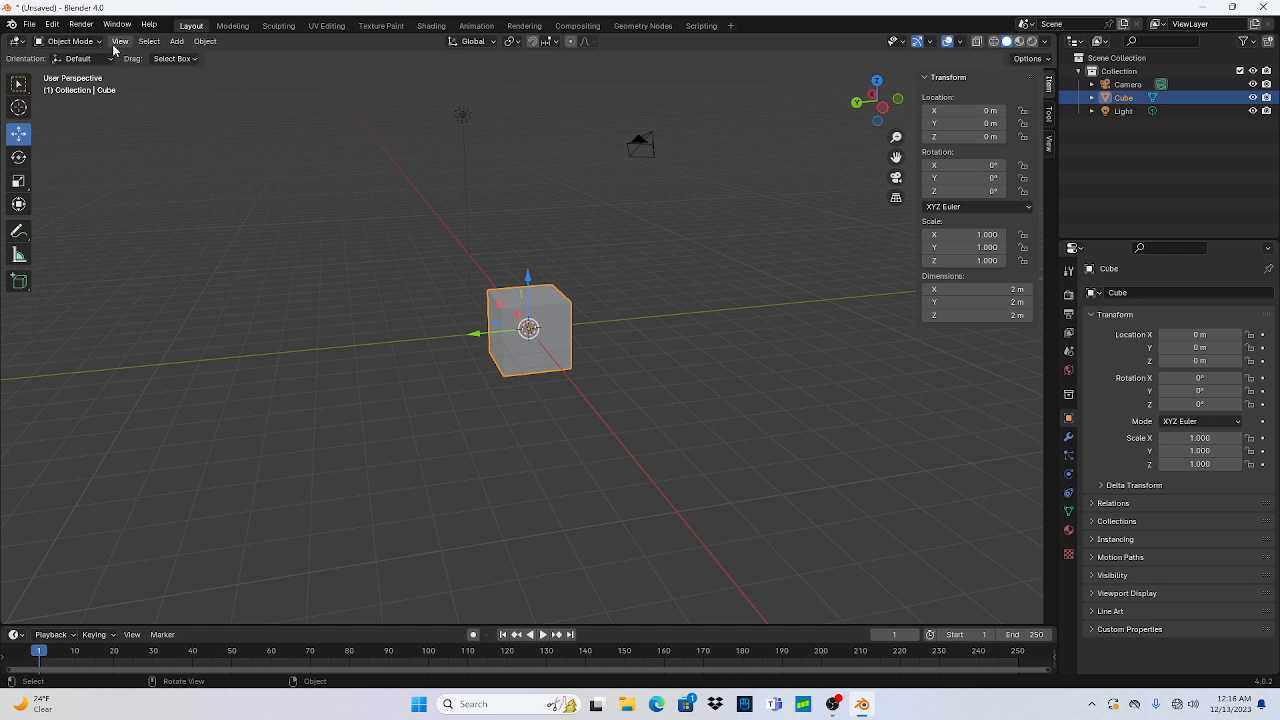
pyautogui.click(120, 41)
pyautogui.click(121, 100)
pyautogui.click(120, 41)
pyautogui.click(122, 100)
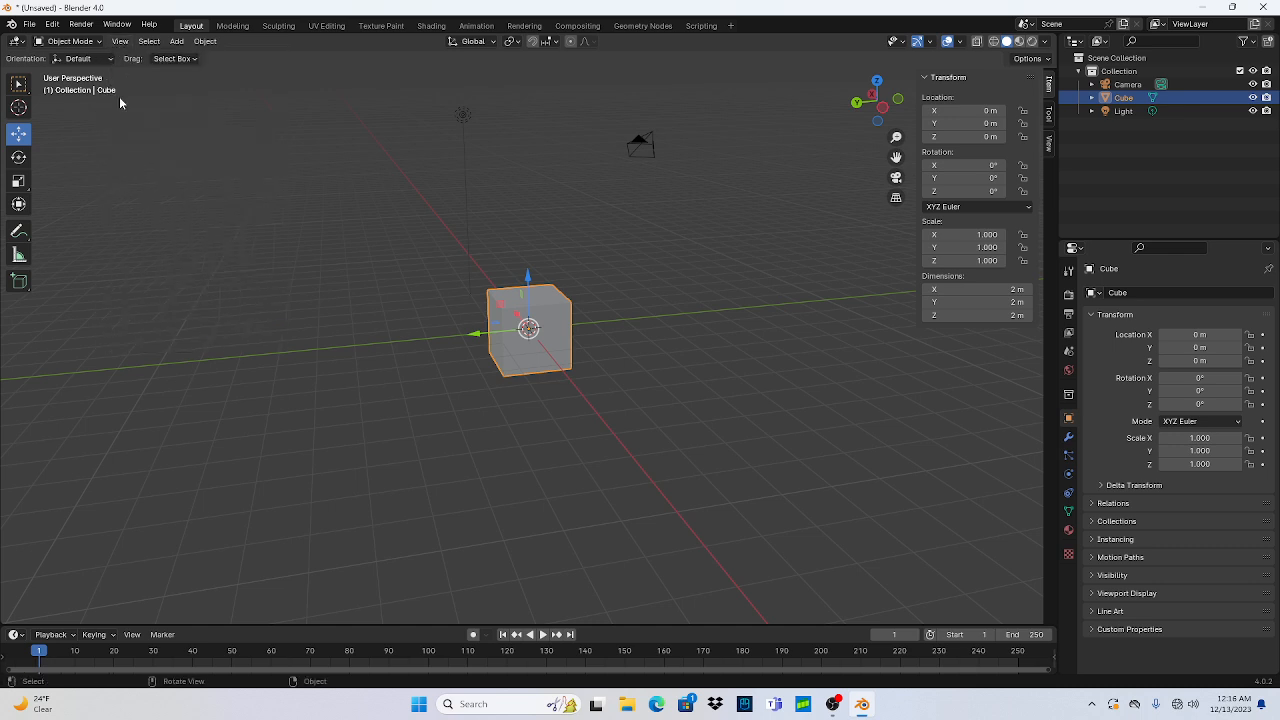
# Step: Deselect the default cube and draw a flat box beside it, about 3.05 by 2.41 m and 0.316 m high
pyautogui.click(671, 332)
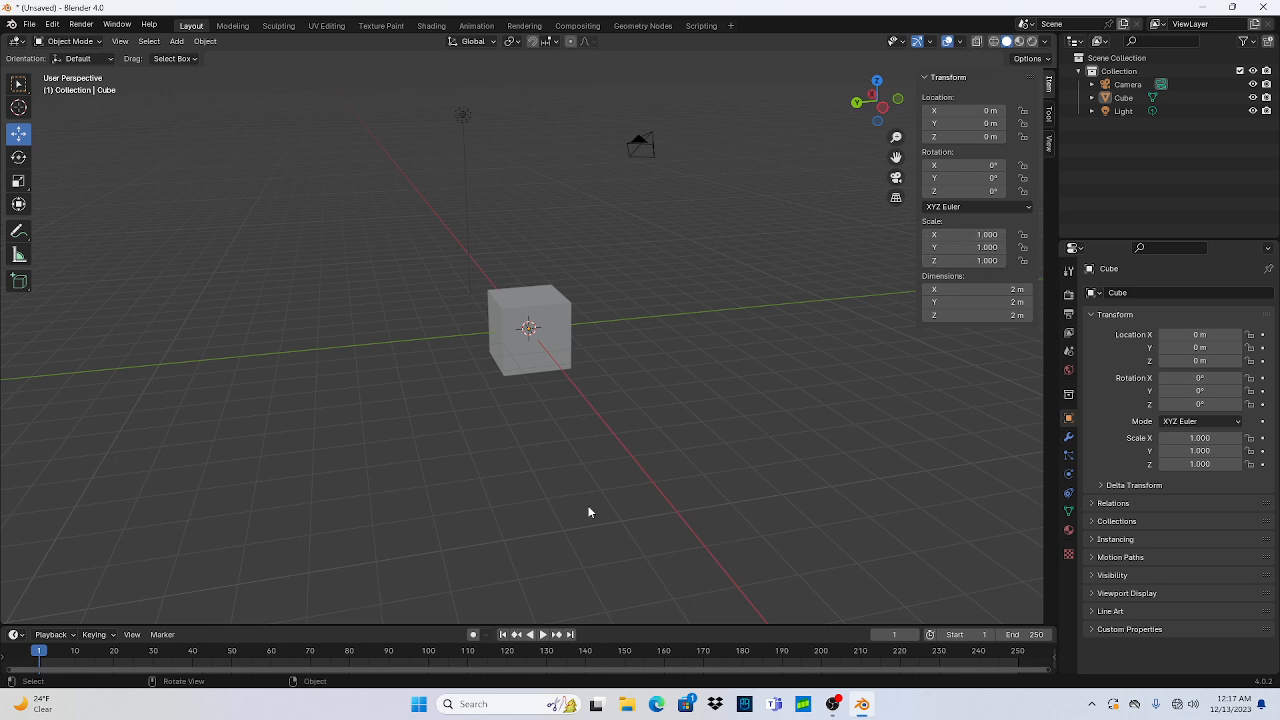
pyautogui.click(18, 283)
pyautogui.moveTo(348, 356); pyautogui.dragTo(456, 398)
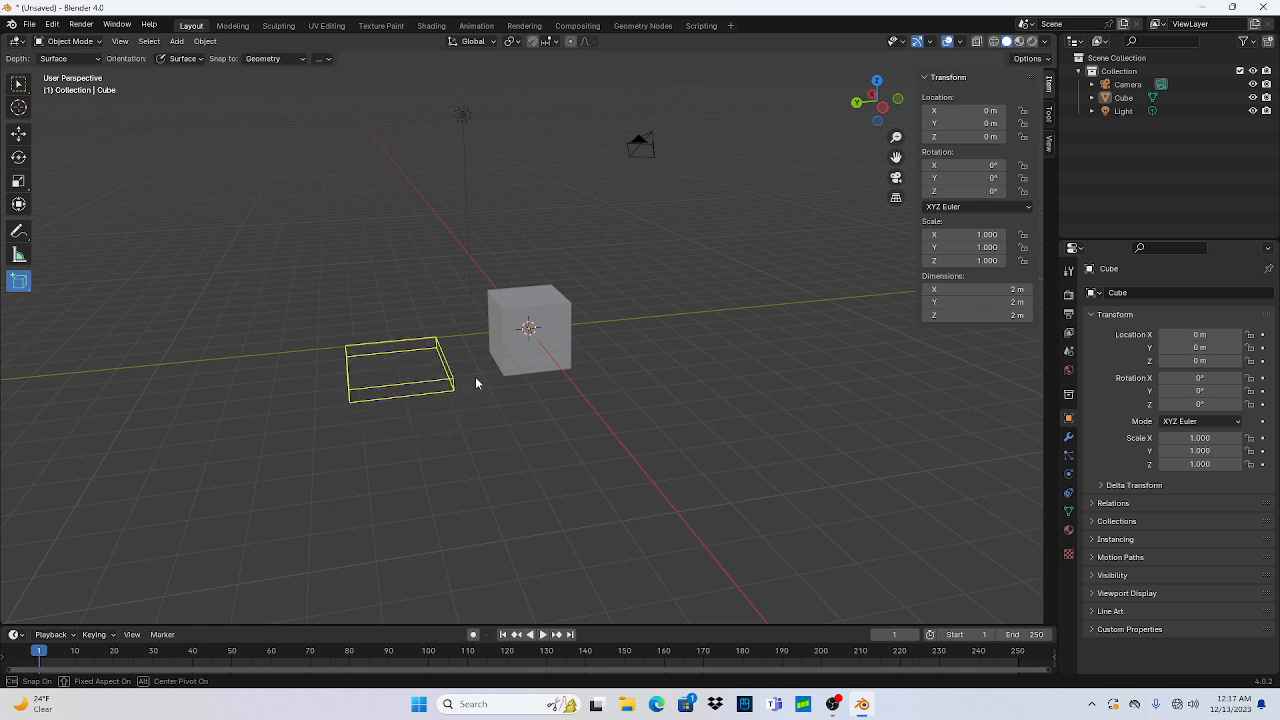
pyautogui.click(475, 376)
# Step: Move the default cube up along the Z axis to about 0.88 m
pyautogui.moveTo(726, 424); pyautogui.dragTo(950, 366, button='middle')
pyautogui.click(527, 330)
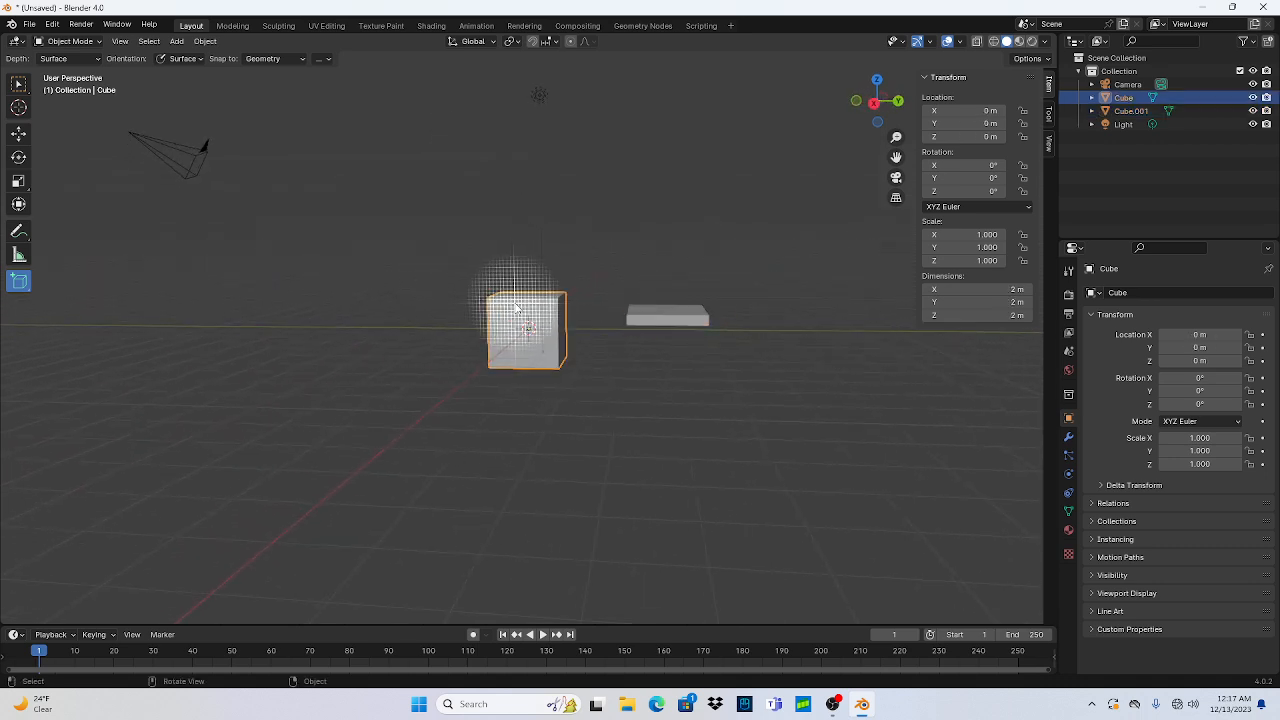
pyautogui.click(18, 83)
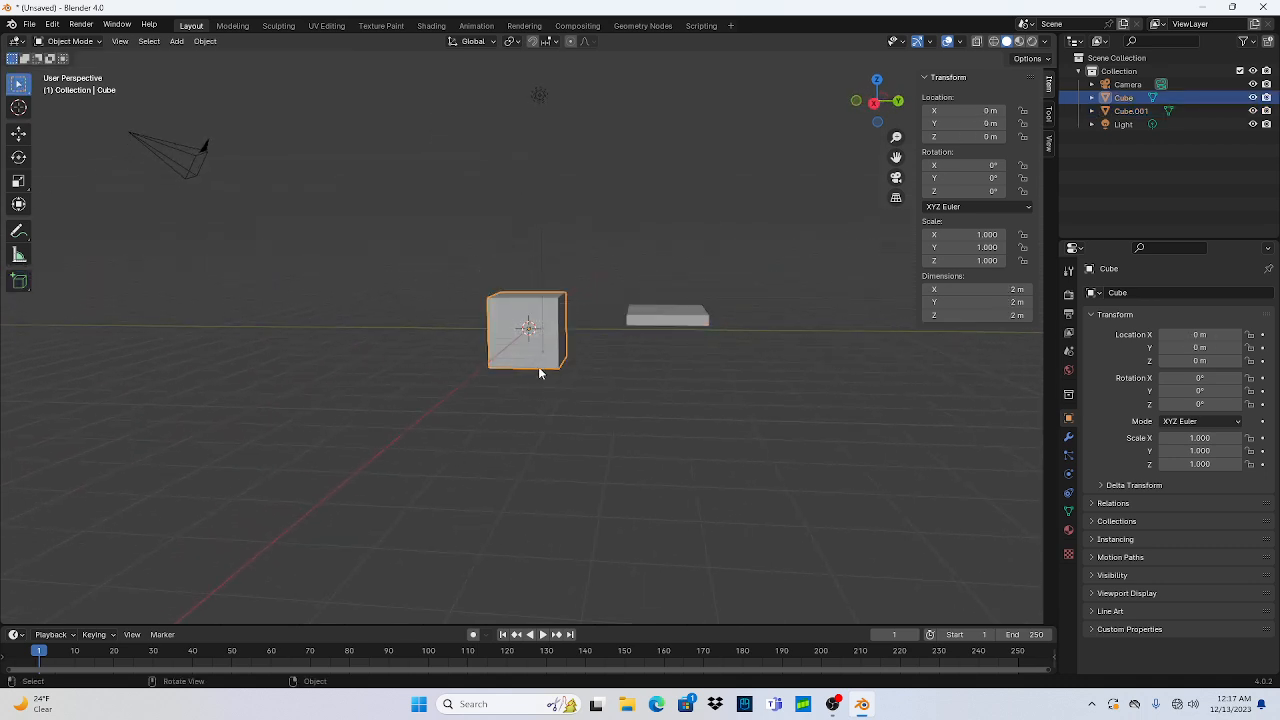
pyautogui.click(18, 133)
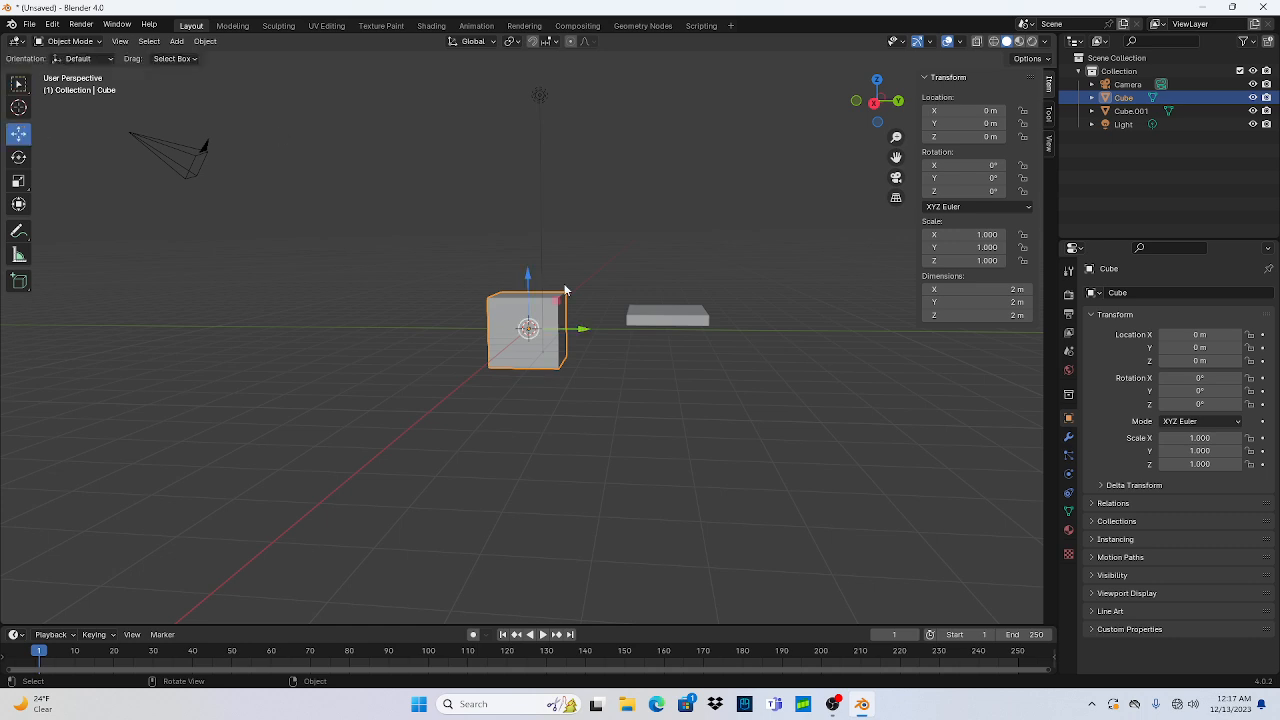
pyautogui.moveTo(527, 279); pyautogui.dragTo(536, 243)
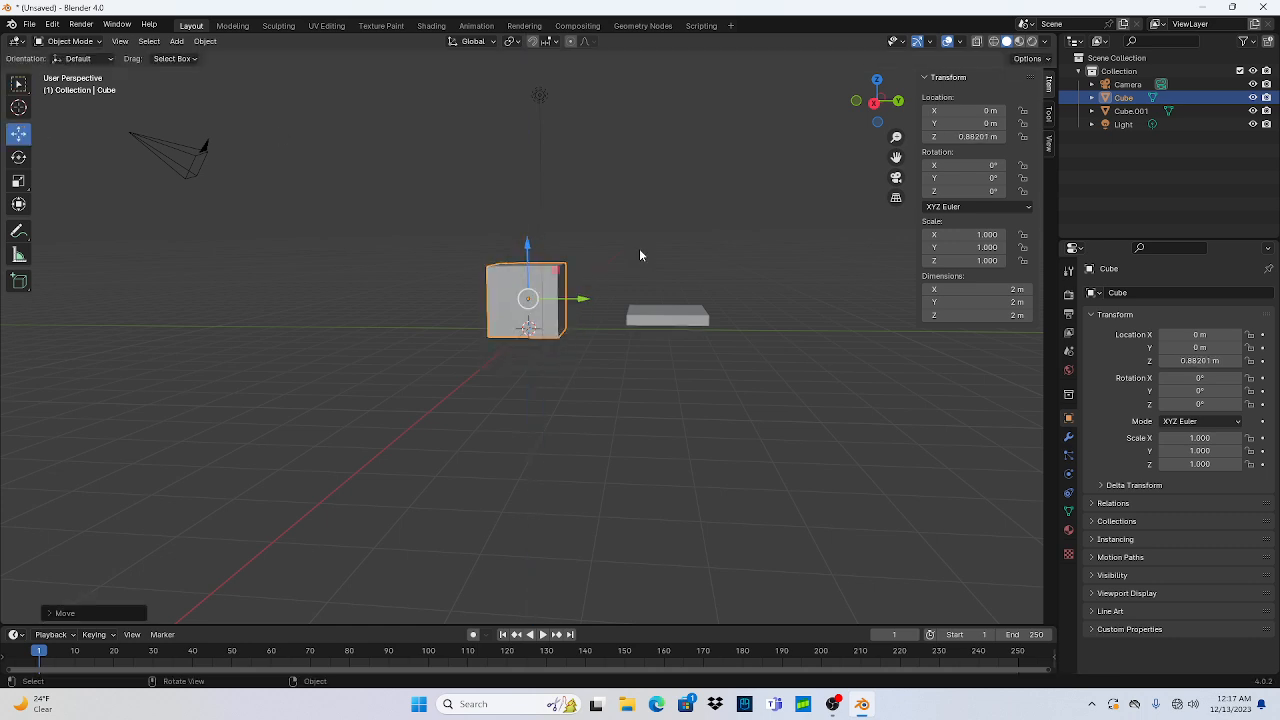
# Step: Move the flat box along the Y axis to about 4.18 m
pyautogui.moveTo(788, 262); pyautogui.dragTo(676, 412, button='middle')
pyautogui.click(676, 412)
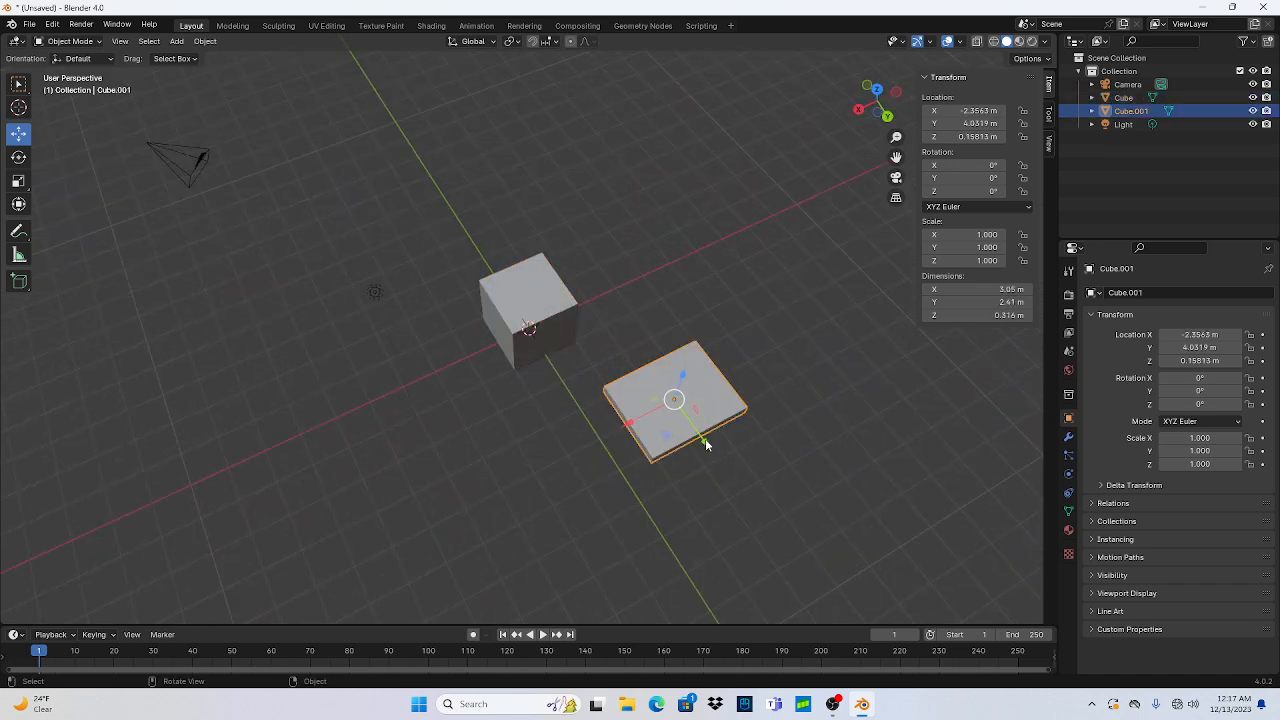
pyautogui.moveTo(707, 445); pyautogui.dragTo(710, 448)
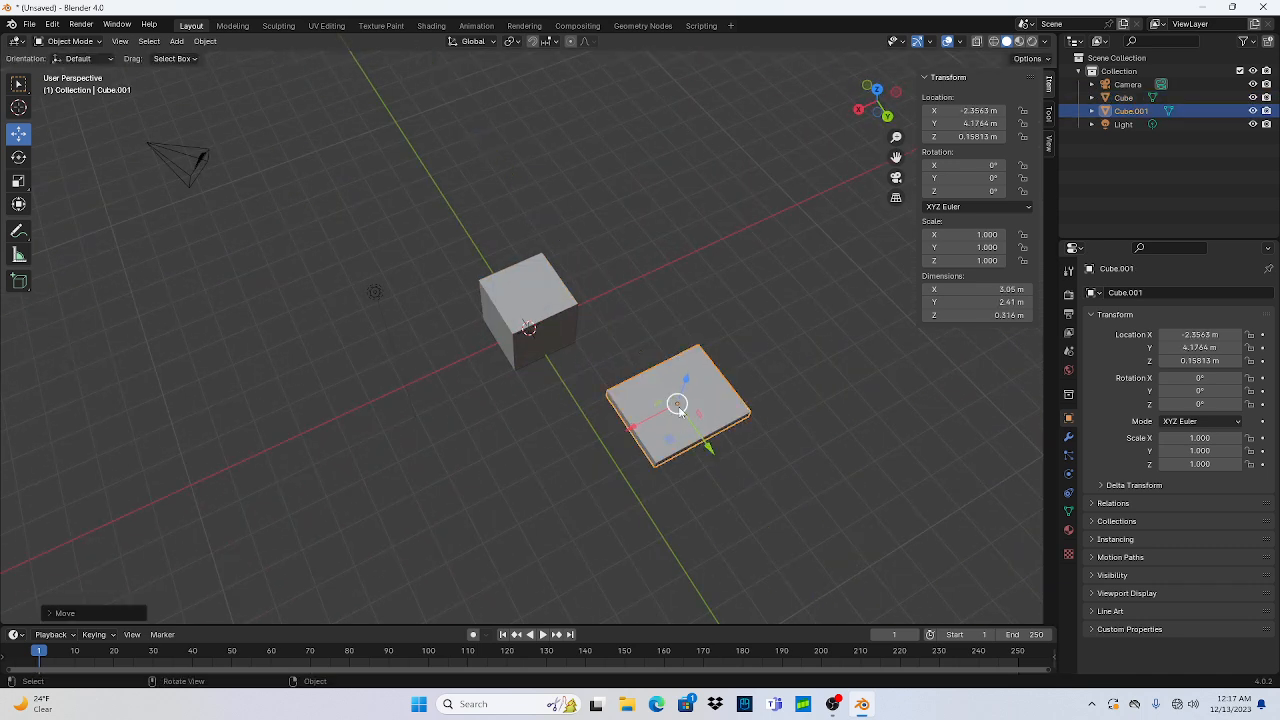
# Step: Raise the default cube along the Z axis to about 0.99 m
pyautogui.moveTo(676, 405); pyautogui.dragTo(572, 312, button='middle')
pyautogui.click(586, 334)
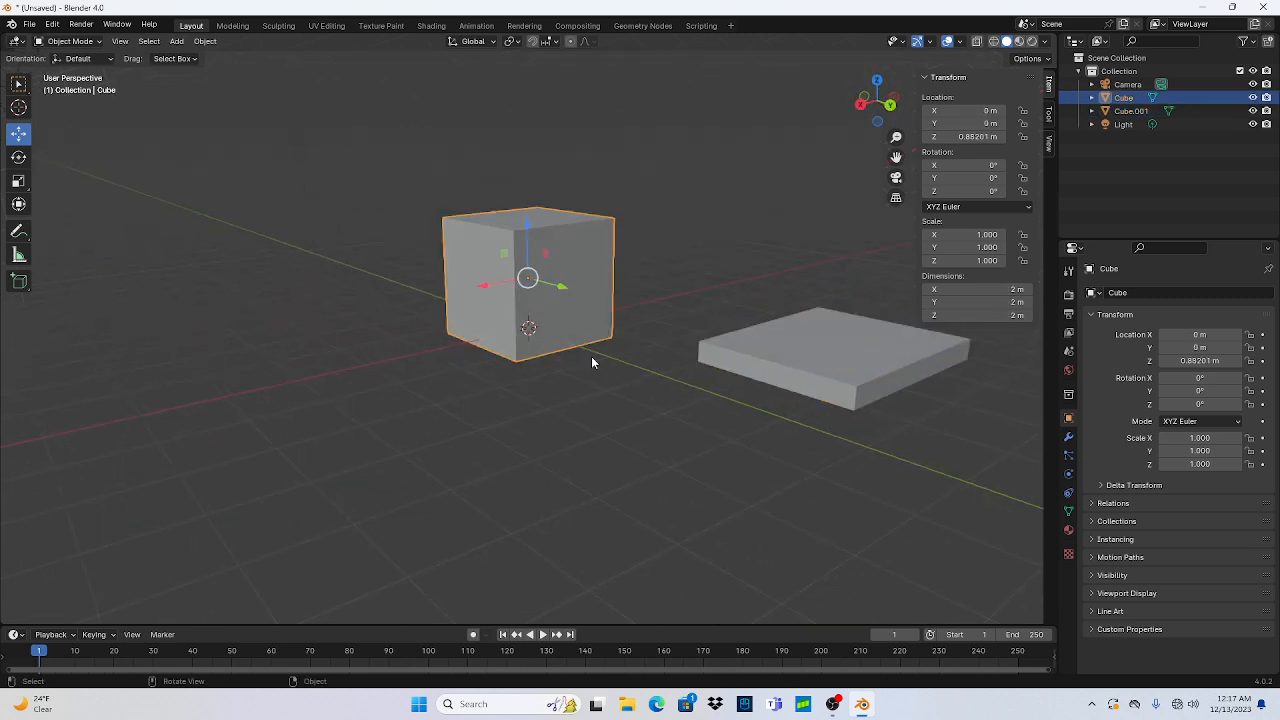
pyautogui.moveTo(528, 235); pyautogui.dragTo(528, 227)
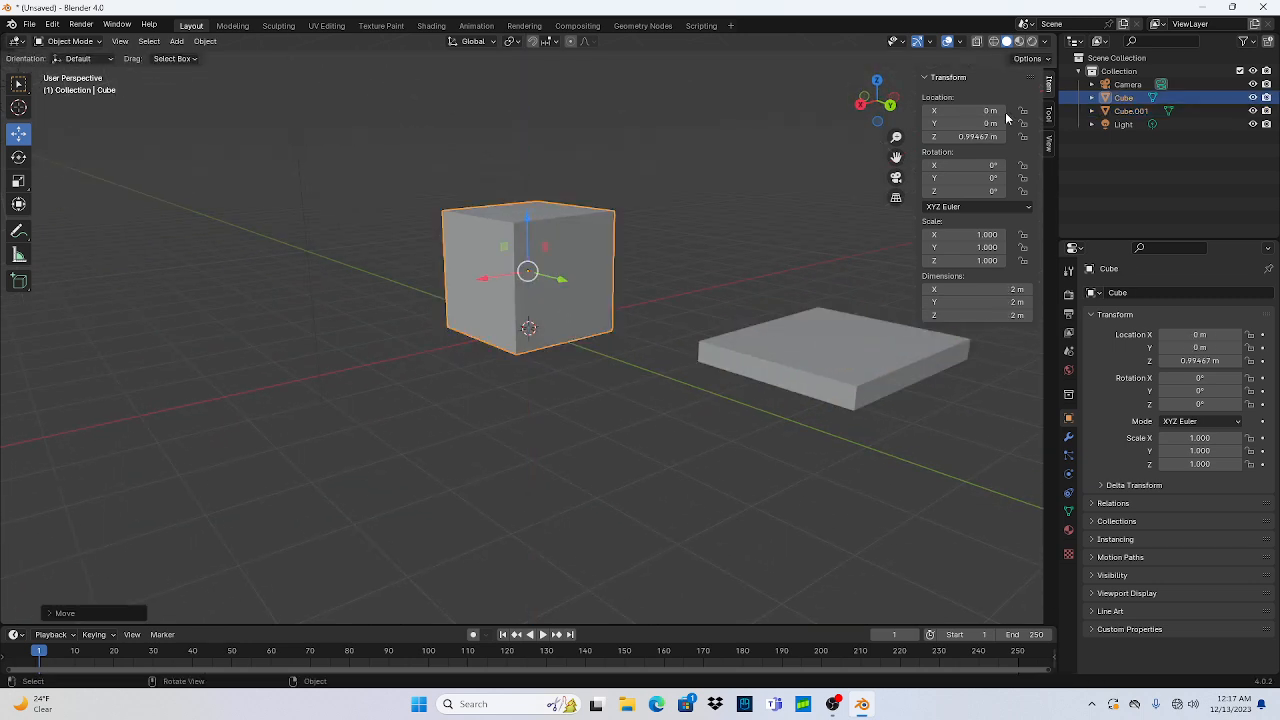
# Step: Move the flat box on top of the cube, to about X 0.24 m, Y -0.40 m and Z 2.06 m
pyautogui.click(803, 375)
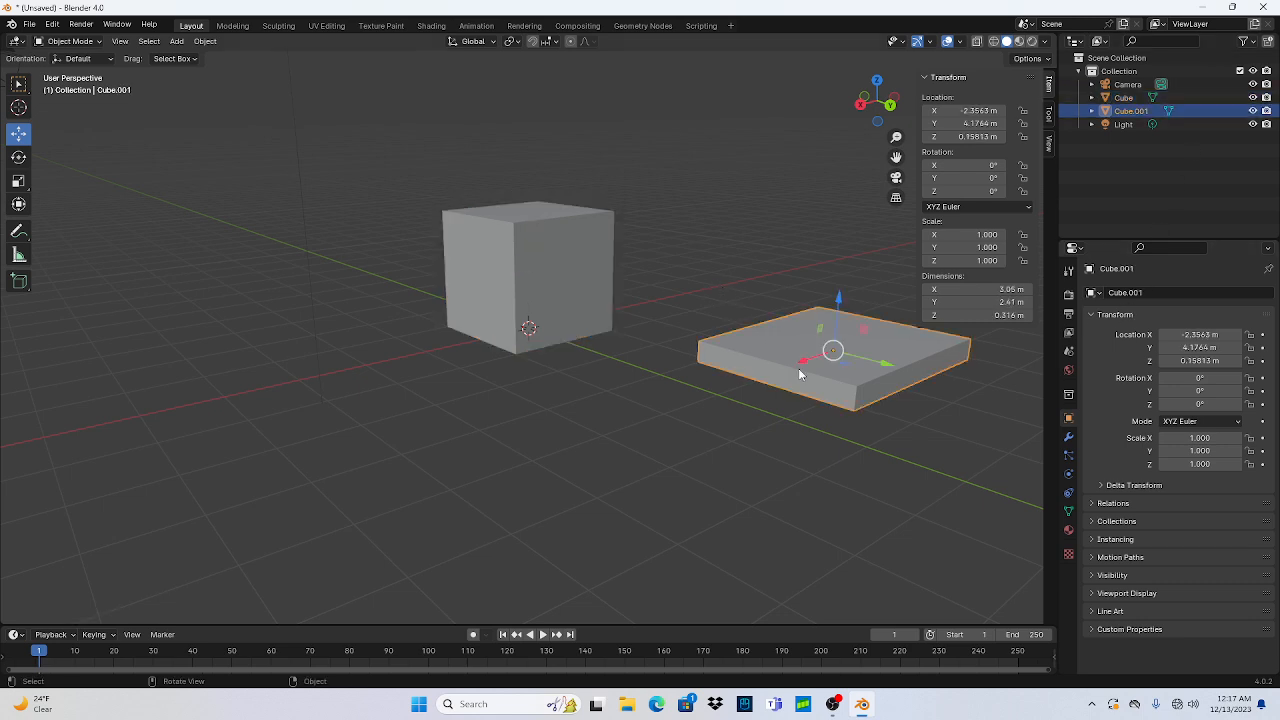
pyautogui.moveTo(838, 303); pyautogui.dragTo(501, 220)
pyautogui.moveTo(630, 143); pyautogui.dragTo(674, 214, button='middle')
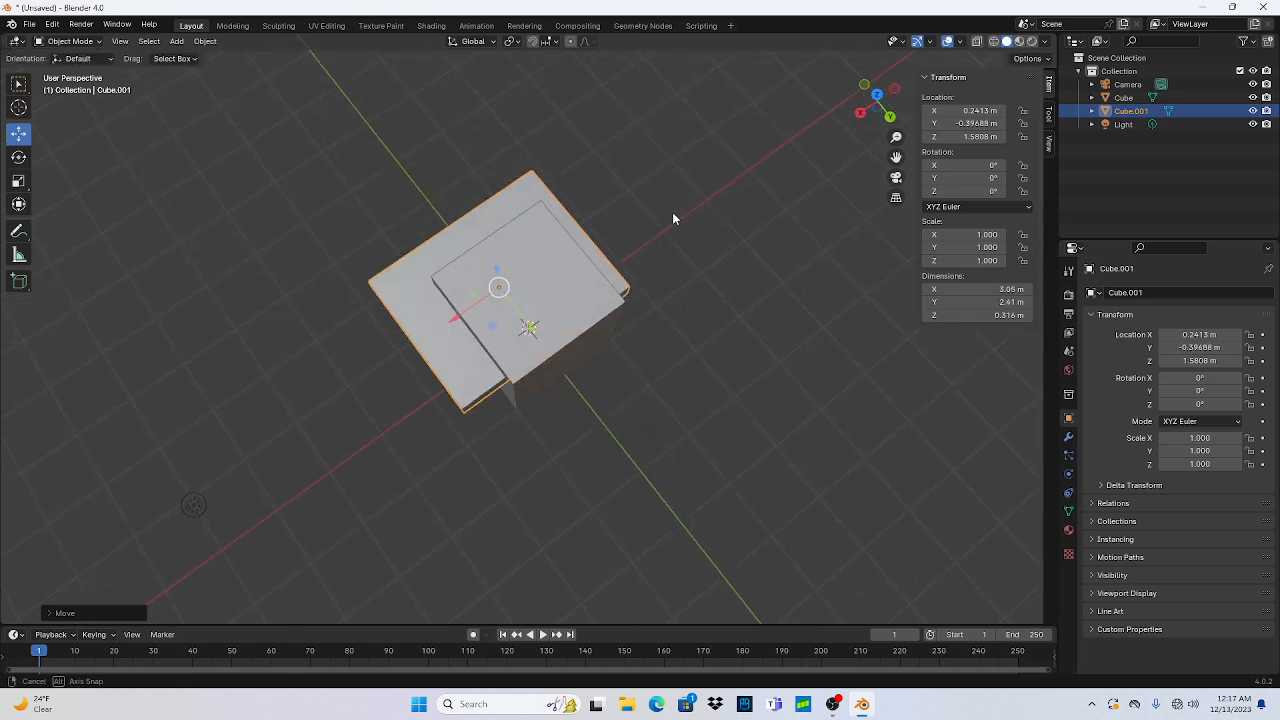
pyautogui.moveTo(500, 277)
pyautogui.mouseDown()
pyautogui.moveTo(500, 263)
pyautogui.moveTo(500, 274)
pyautogui.mouseUp()
# Step: Compare the scale and dimension values of the cube and the flat box by selecting each in turn
pyautogui.click(567, 344)
pyautogui.moveTo(872, 290); pyautogui.dragTo(840, 340, button='middle')
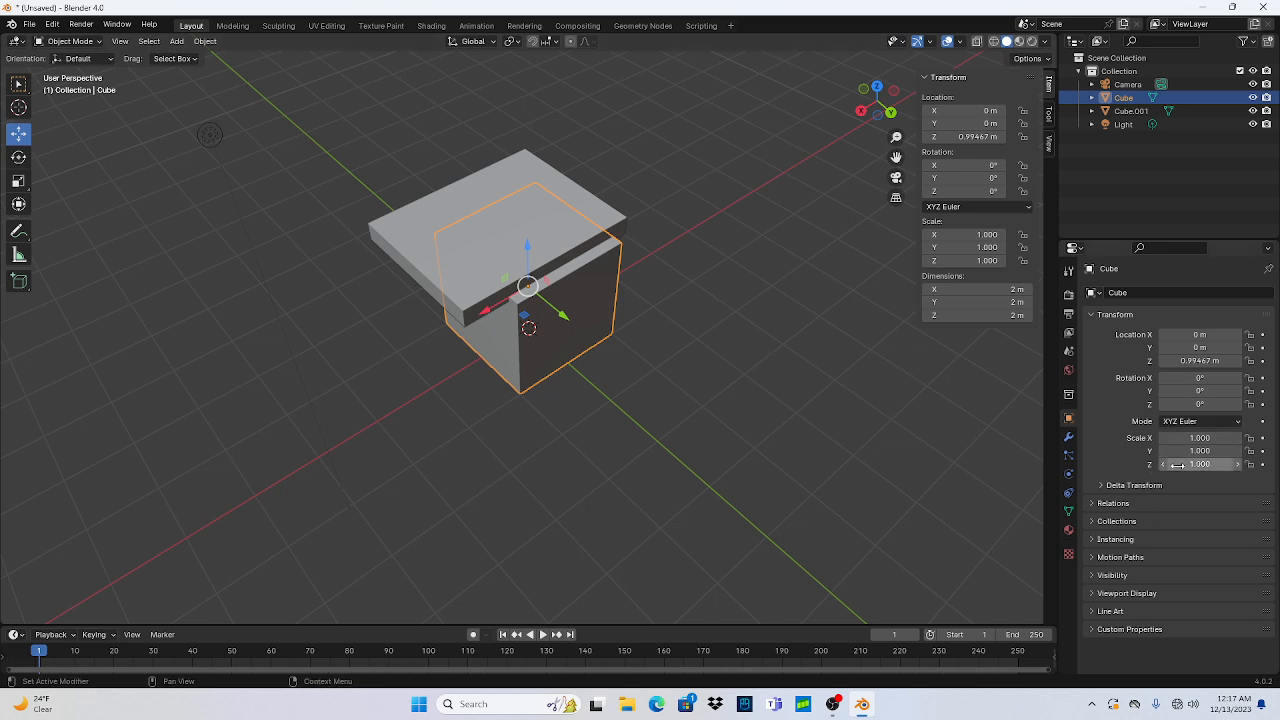
pyautogui.click(433, 227)
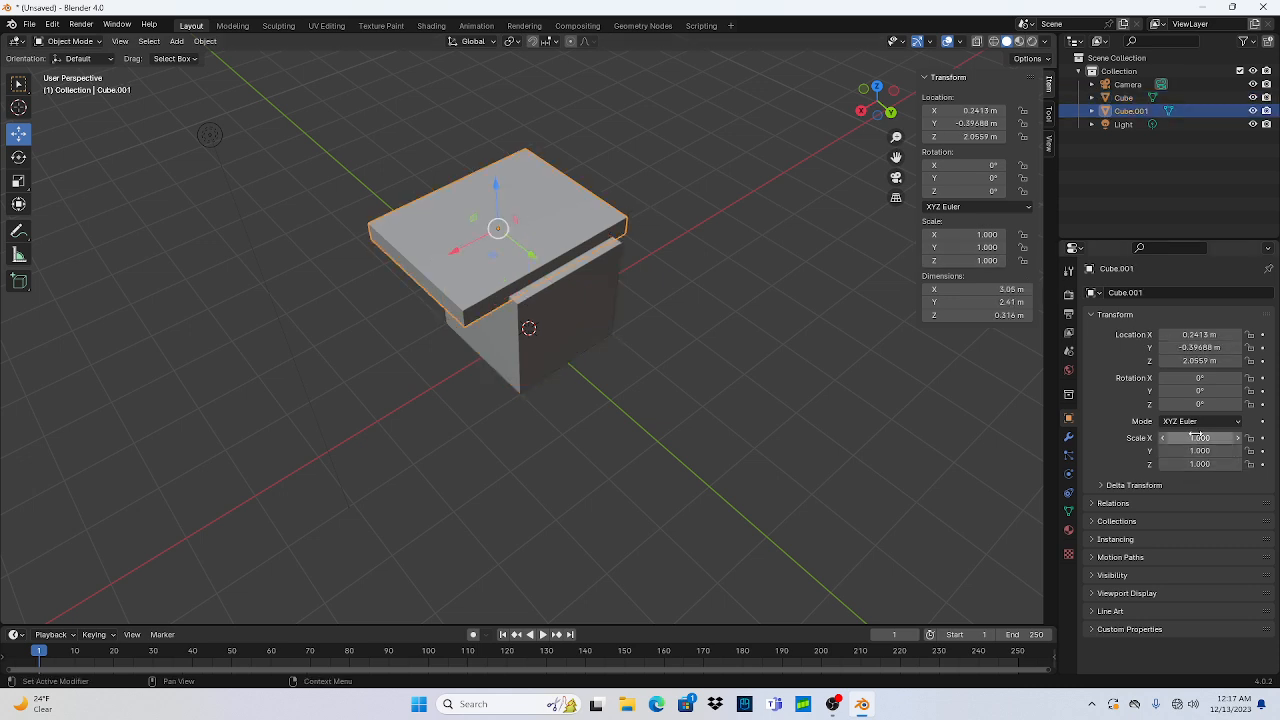
pyautogui.click(574, 340)
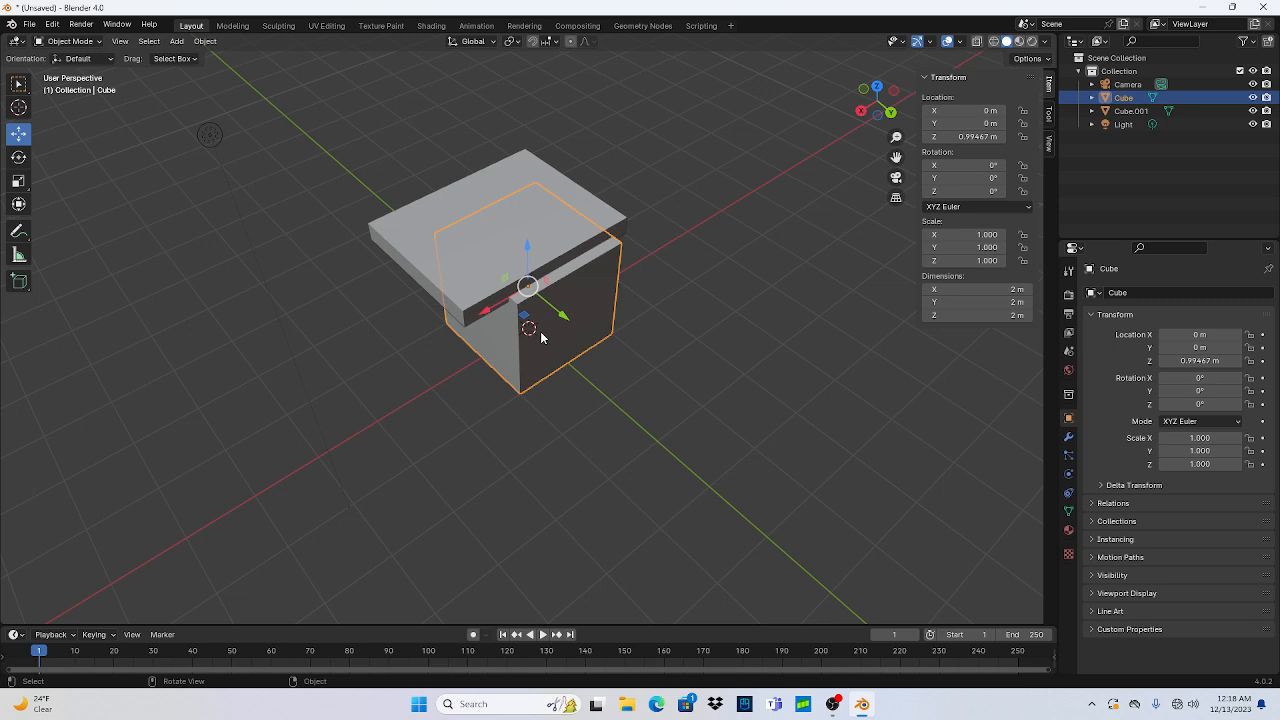
pyautogui.click(438, 251)
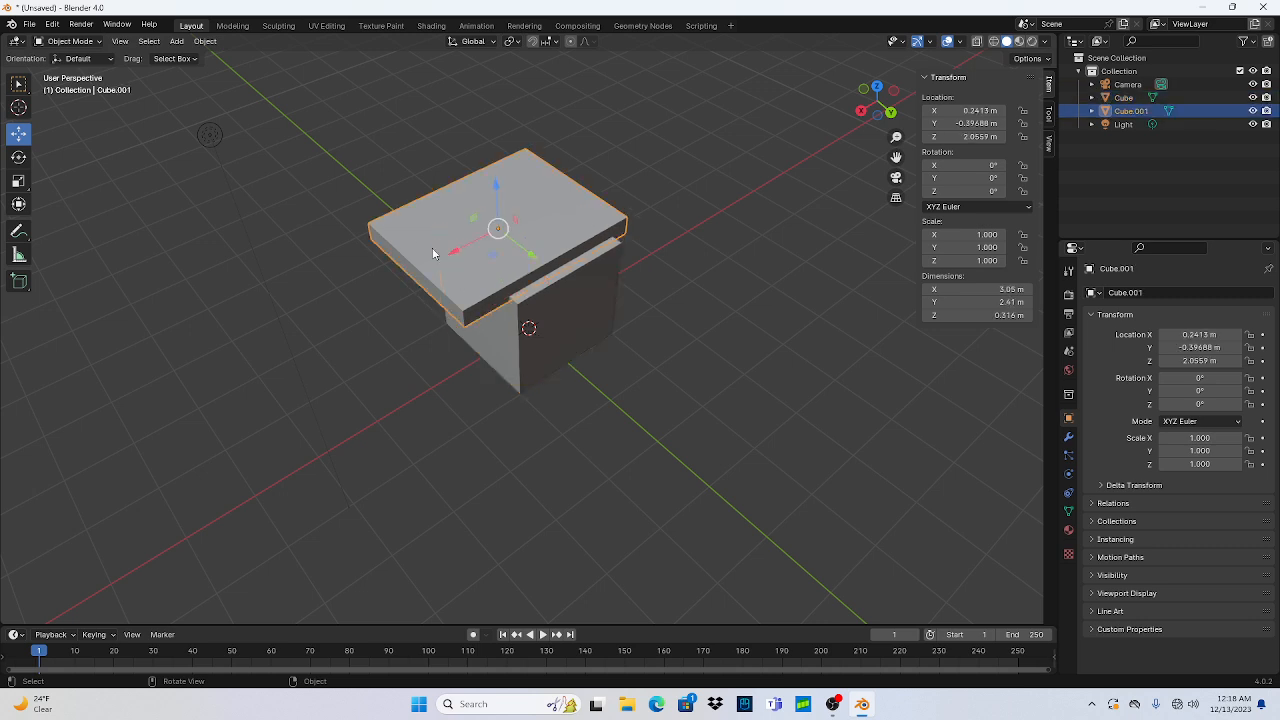
pyautogui.click(573, 312)
pyautogui.click(509, 250)
pyautogui.click(602, 298)
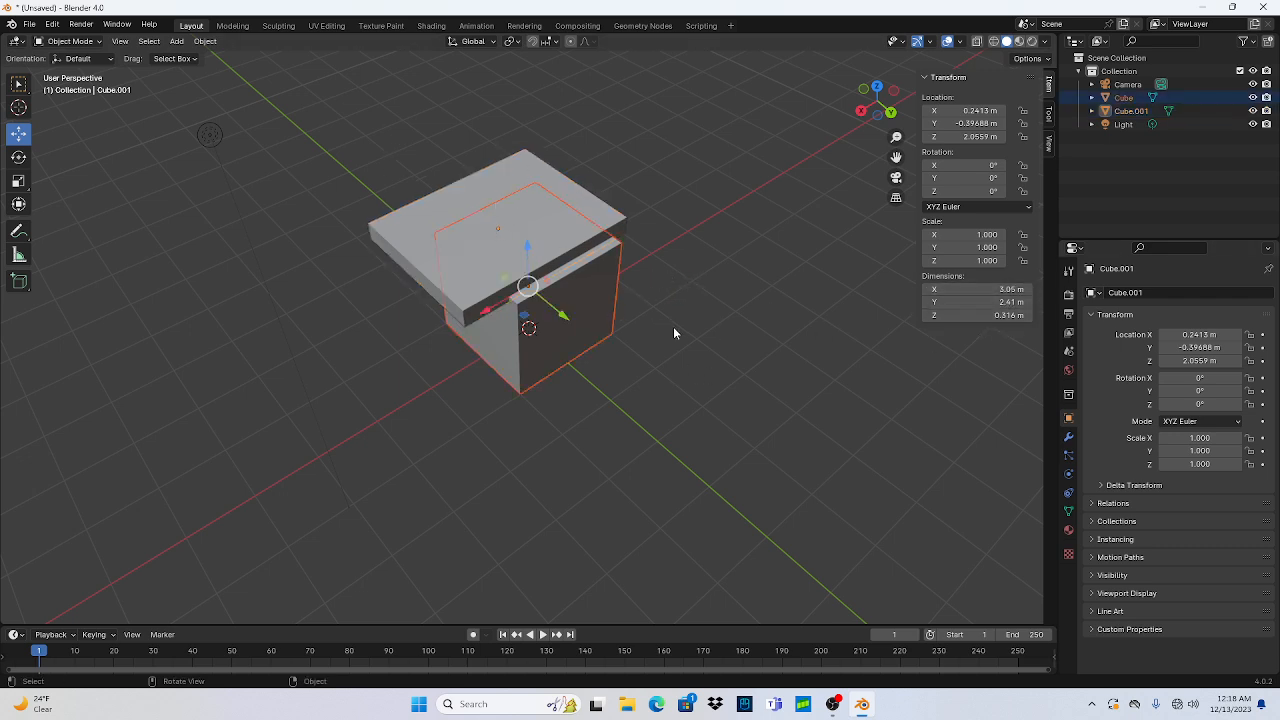
# Step: Set the flat box's X, Y and Z dimensions to 1 m each
pyautogui.click(973, 288)
pyautogui.write('1')
pyautogui.press('Return')
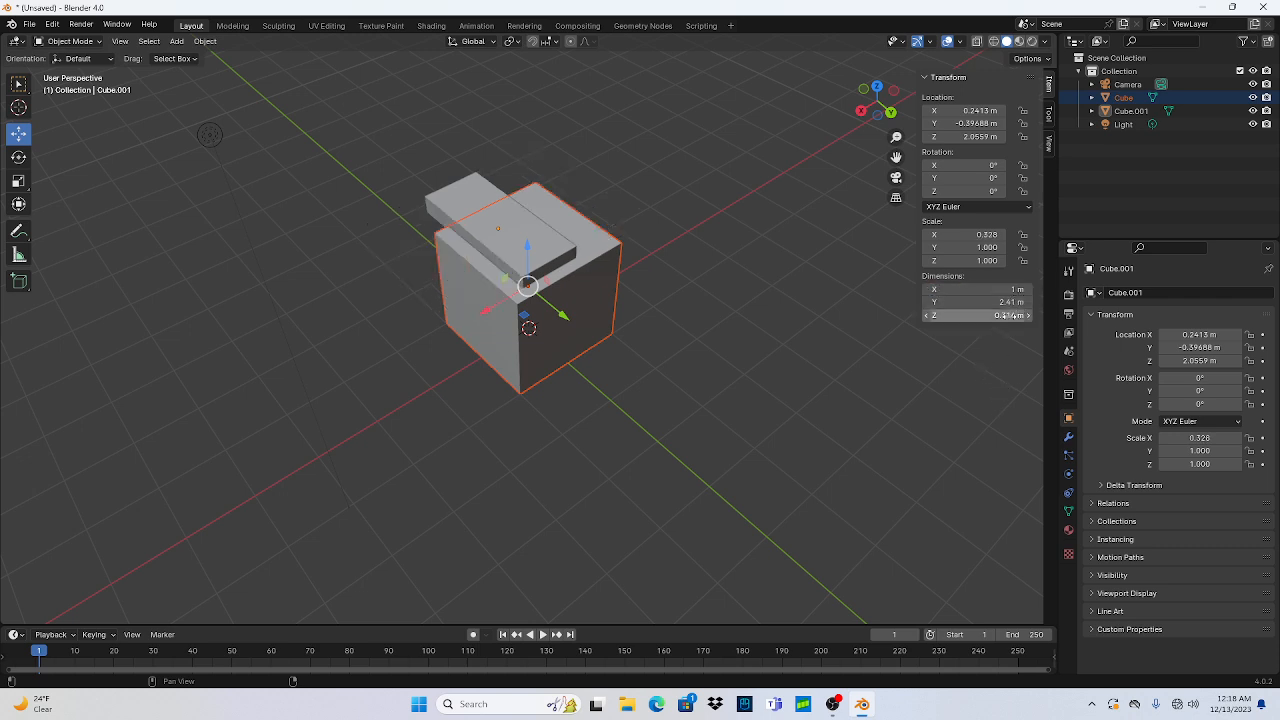
pyautogui.click(1008, 315)
pyautogui.write('1')
pyautogui.press('Return')
pyautogui.click(985, 302)
pyautogui.write('1')
pyautogui.press('Return')
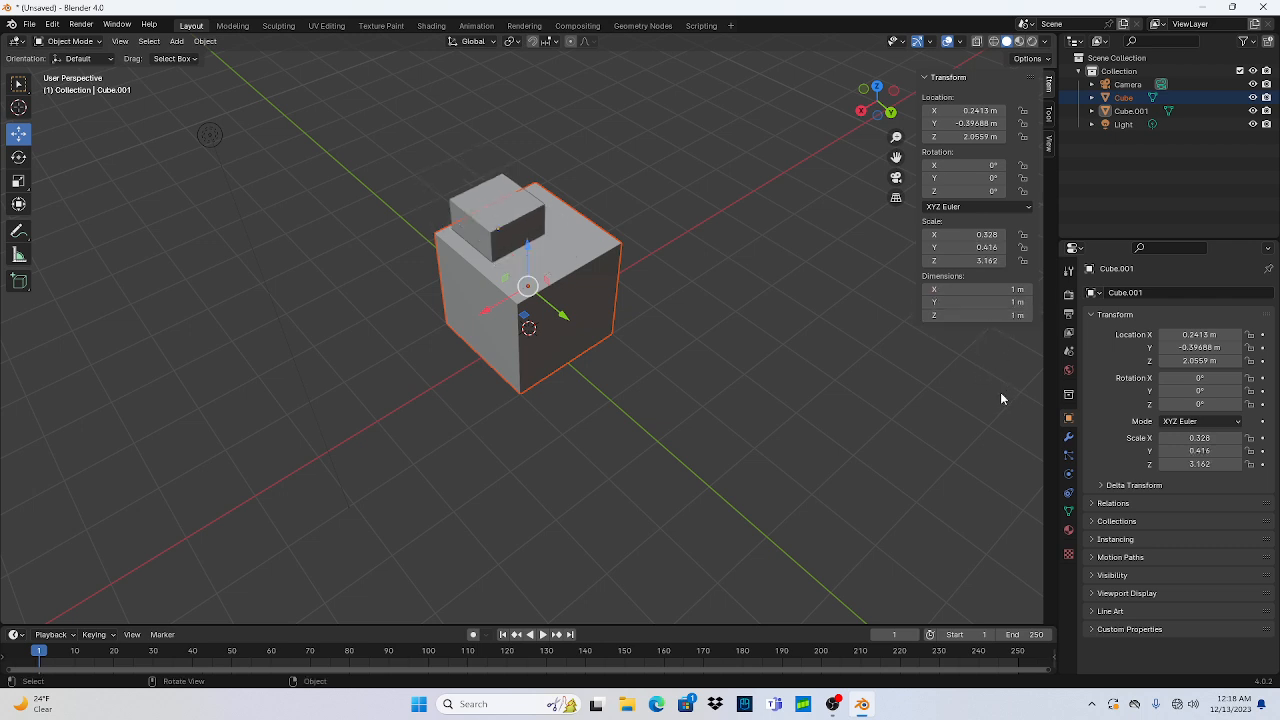
# Step: Move the small cube off the large one along the Y axis to about -2.80 m
pyautogui.click(508, 220)
pyautogui.press('g')
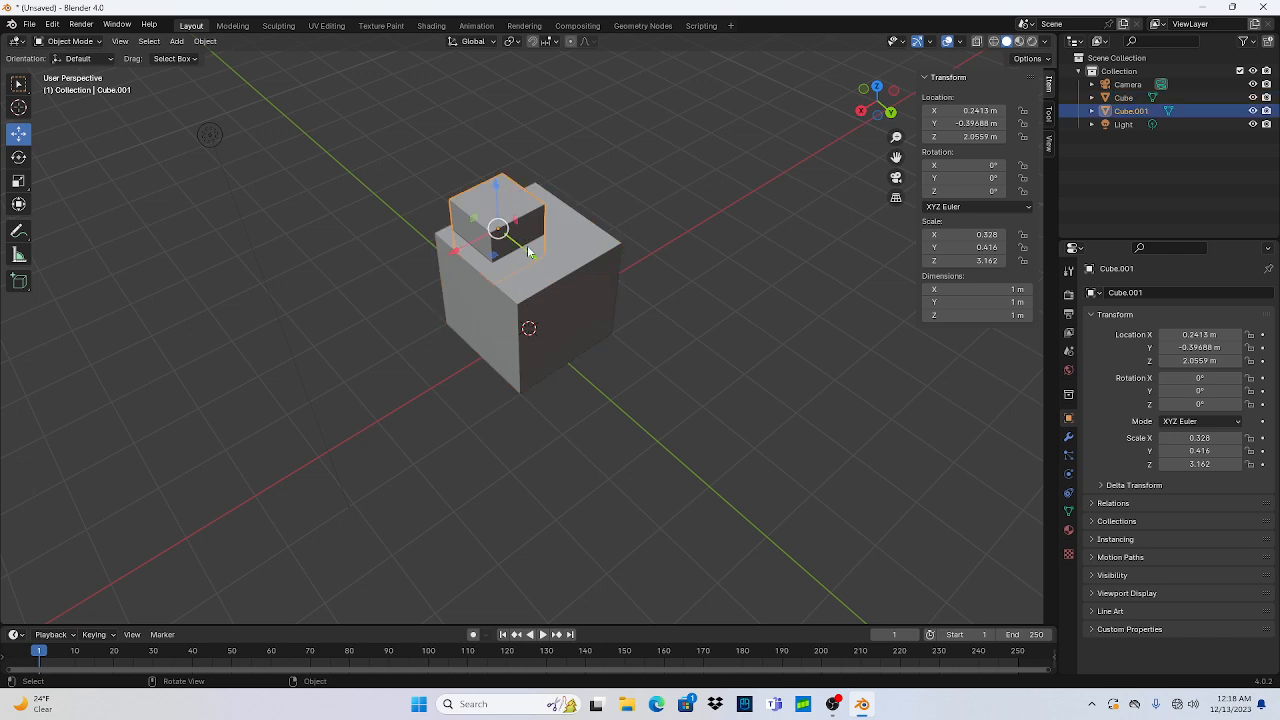
pyautogui.press('y')
pyautogui.moveTo(492, 229); pyautogui.dragTo(416, 169)
# Step: Move the small cube away from the large one along Y to about -2.80 m and compare both cubes' dimensions
pyautogui.moveTo(499, 229); pyautogui.dragTo(560, 265)
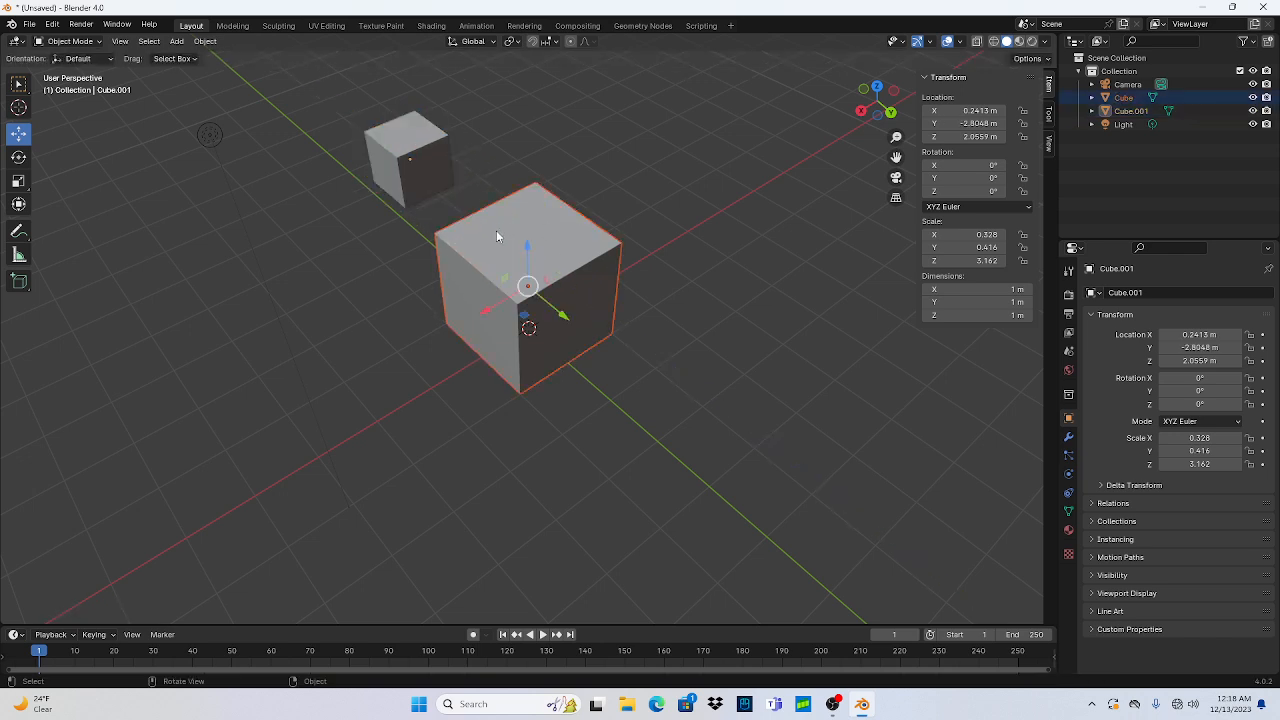
pyautogui.click(1000, 288)
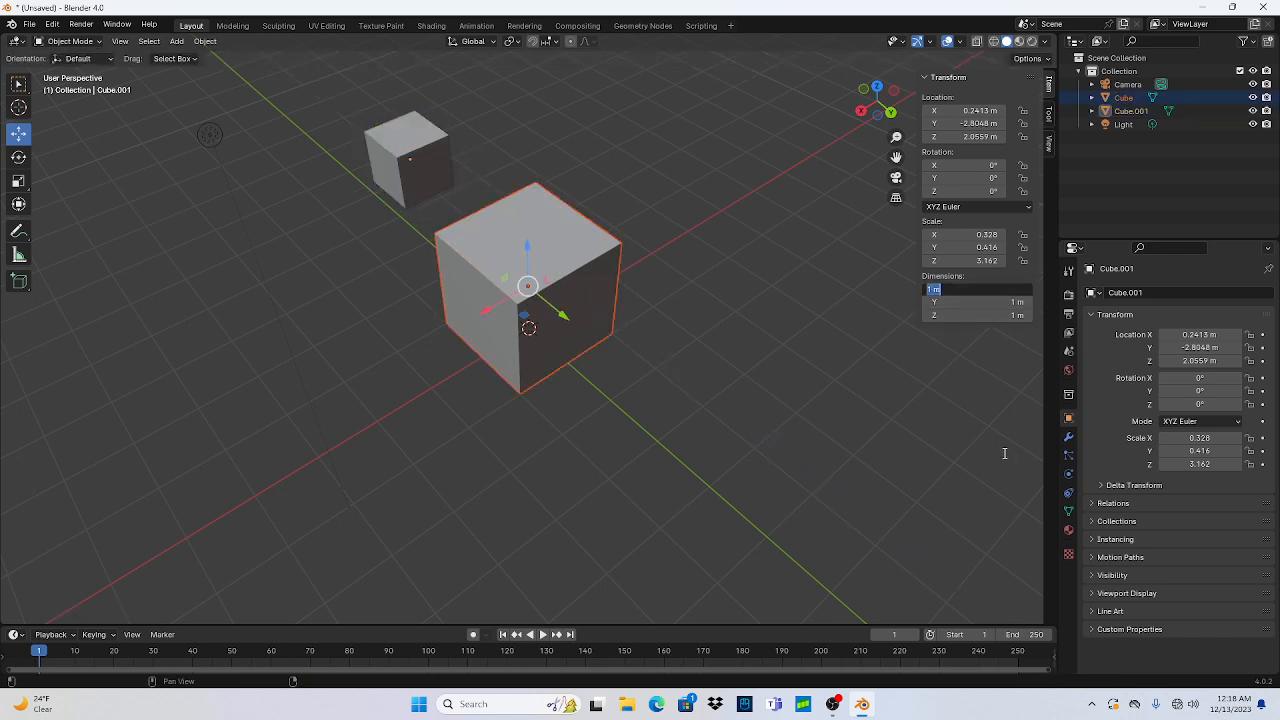
pyautogui.click(430, 176)
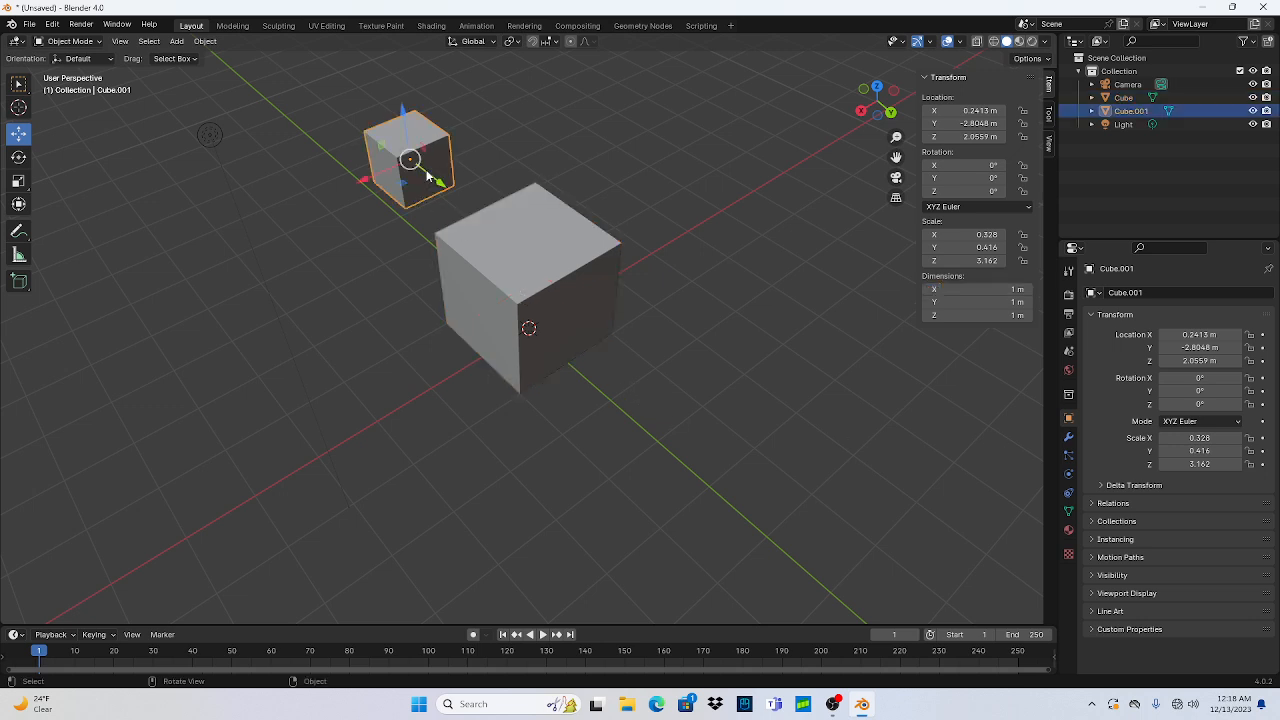
pyautogui.click(529, 309)
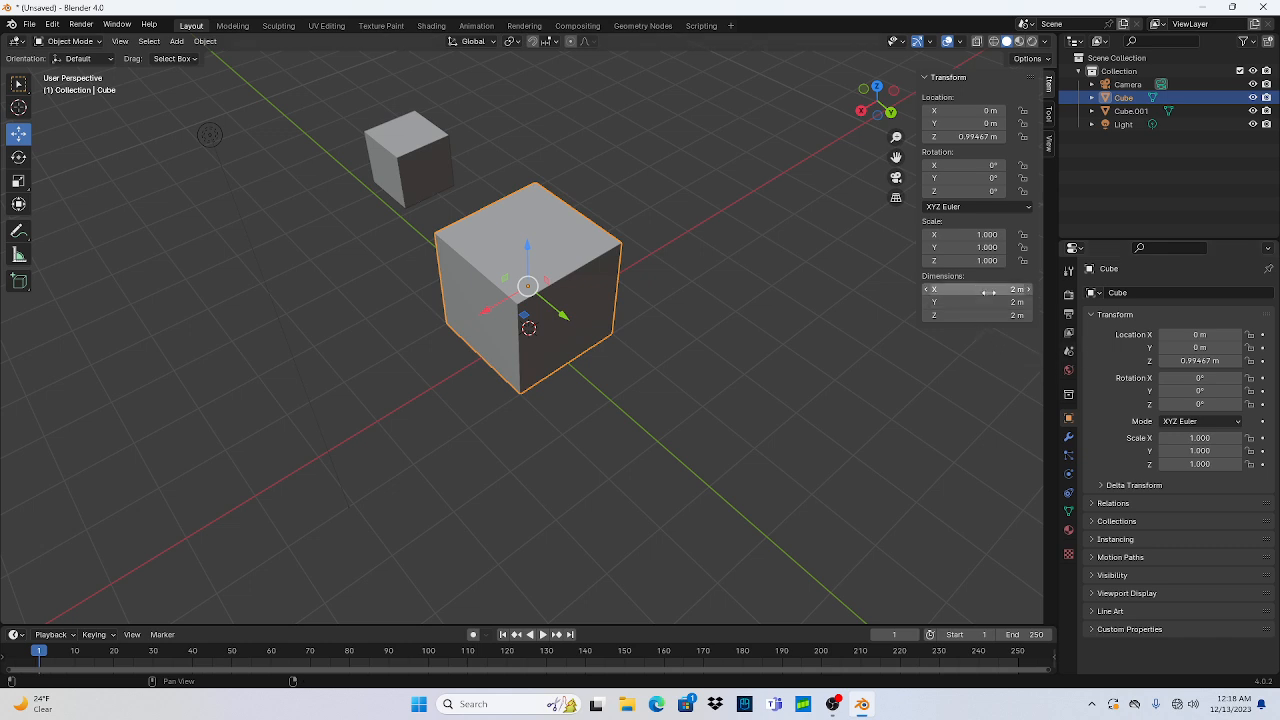
# Step: Set the small cube's dimensions to X 2 m, Y 2 m and Z 0.25 m
pyautogui.click(405, 162)
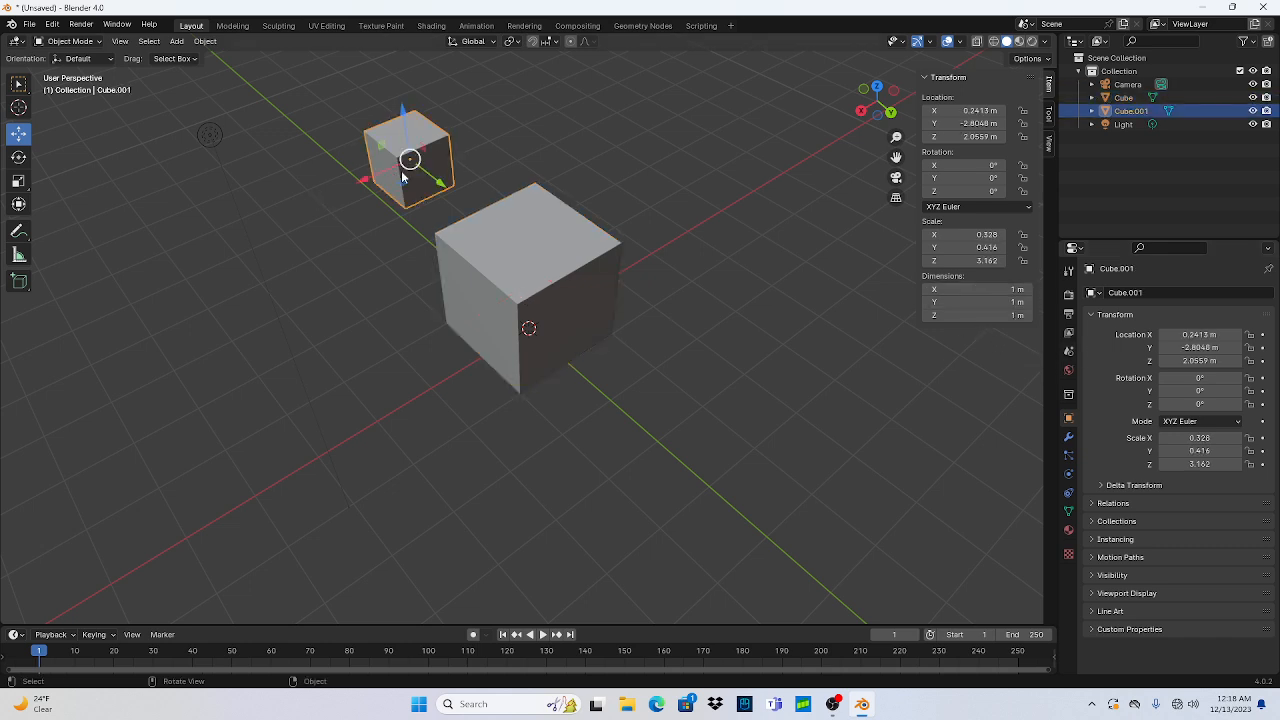
pyautogui.click(1006, 289)
pyautogui.write('2')
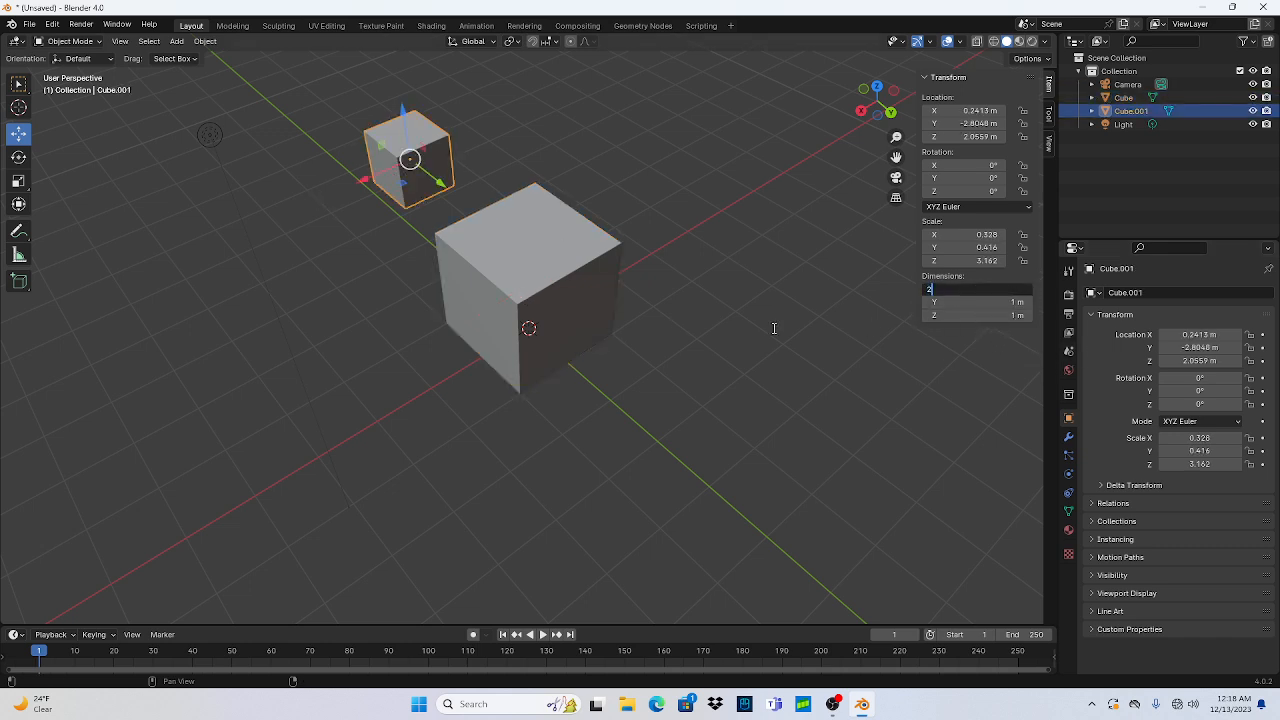
pyautogui.press('Tab')
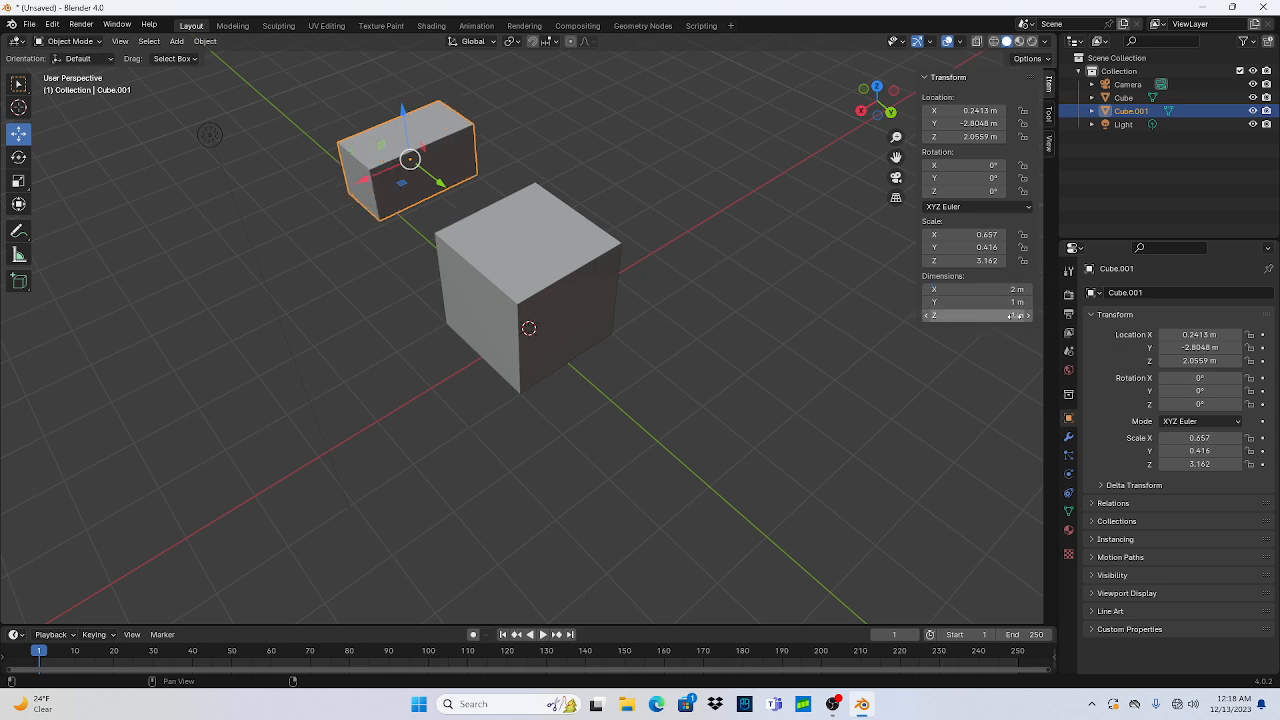
pyautogui.write('2')
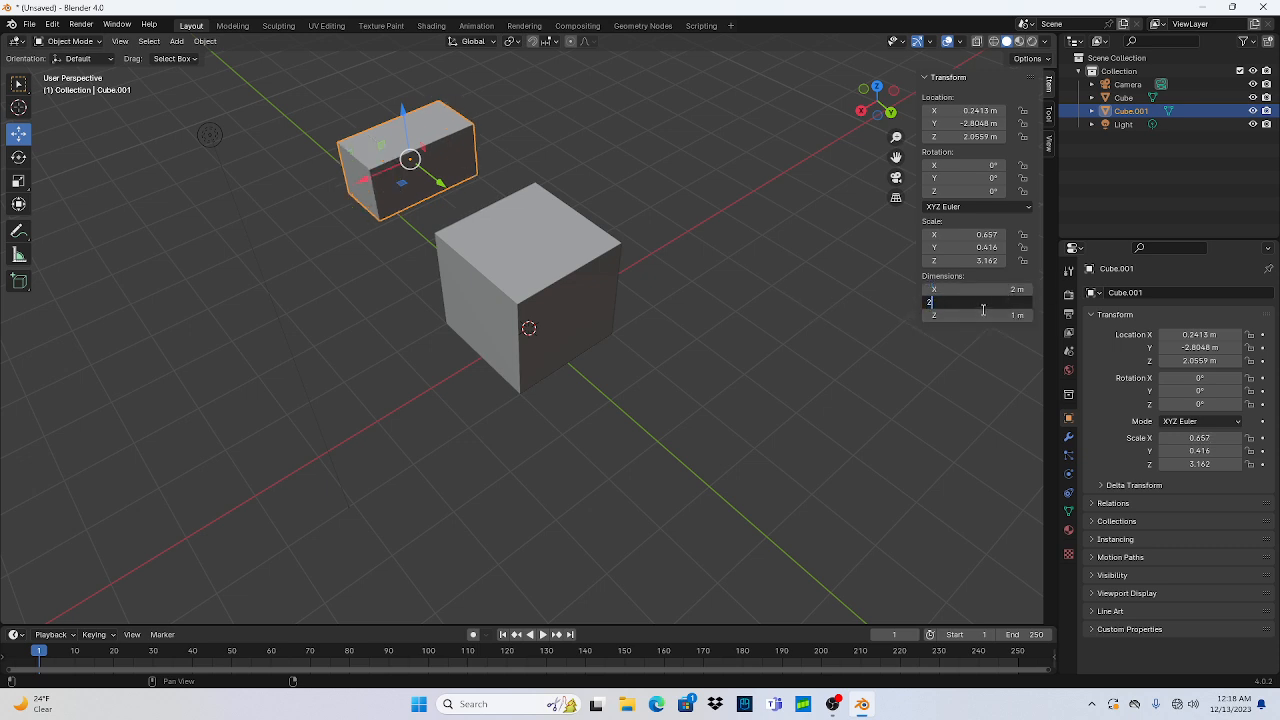
pyautogui.press('Return')
pyautogui.click(977, 401)
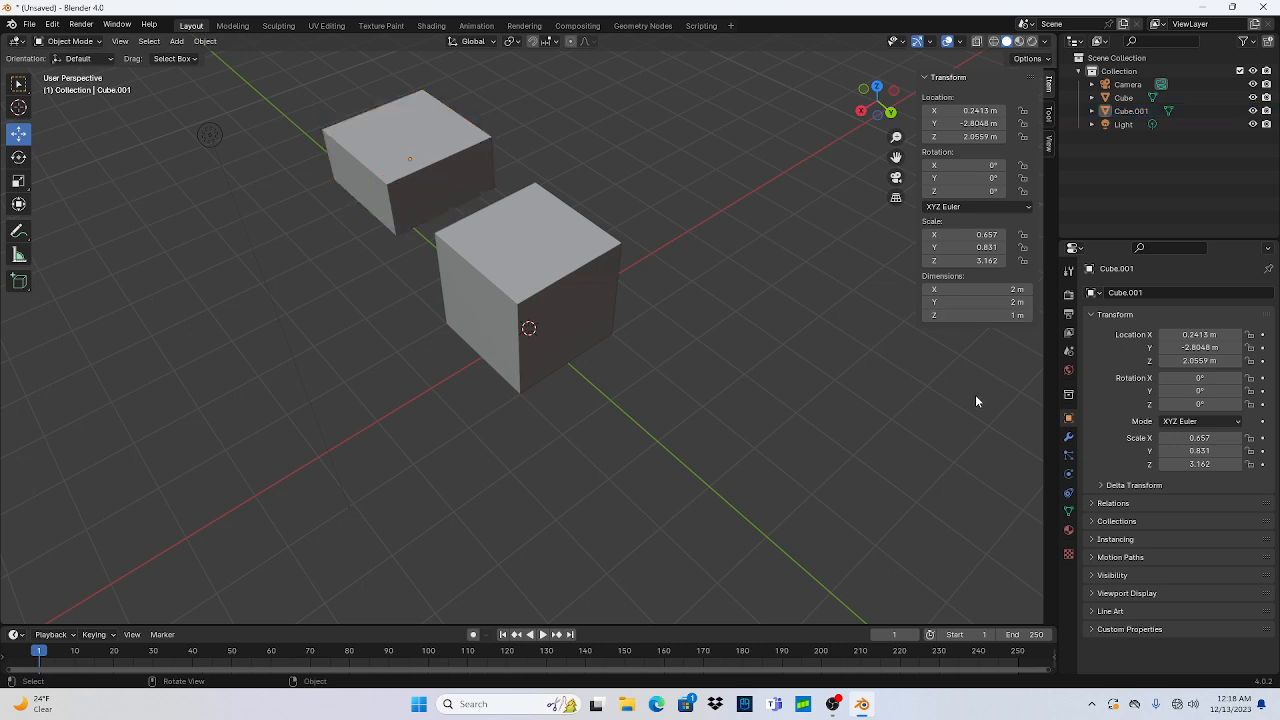
pyautogui.click(1008, 317)
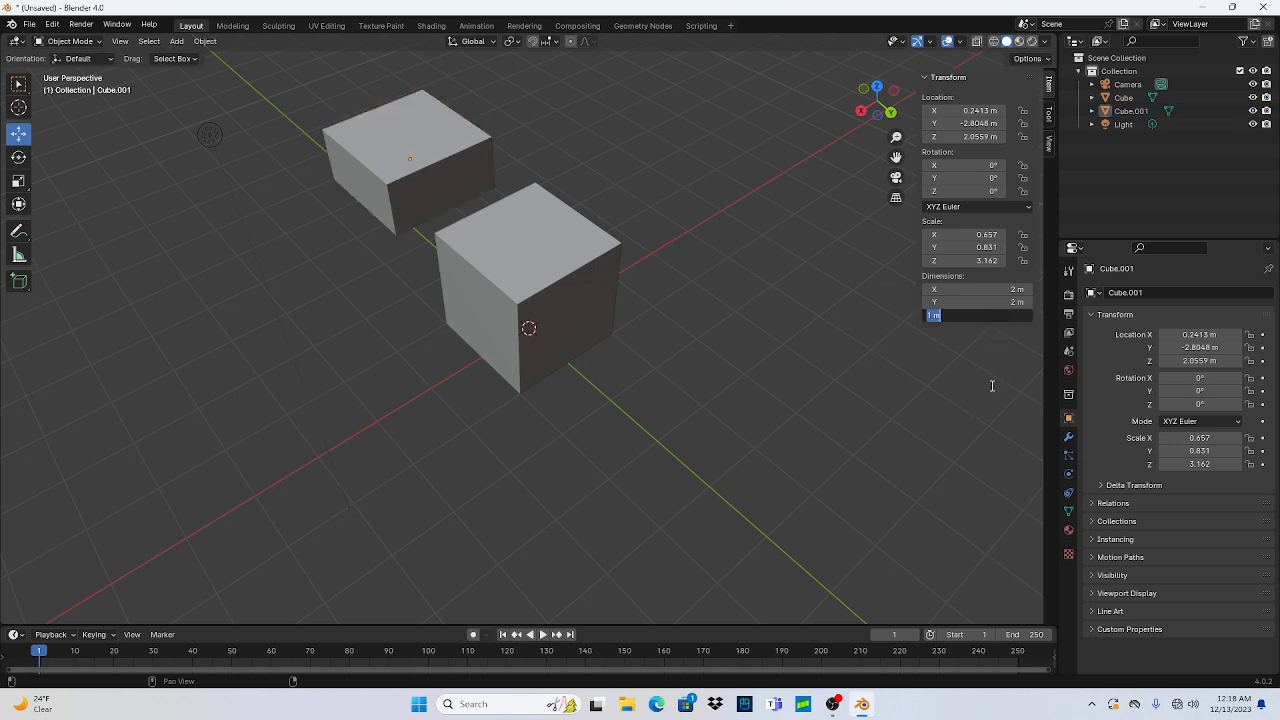
pyautogui.write('0.25')
pyautogui.press('Return')
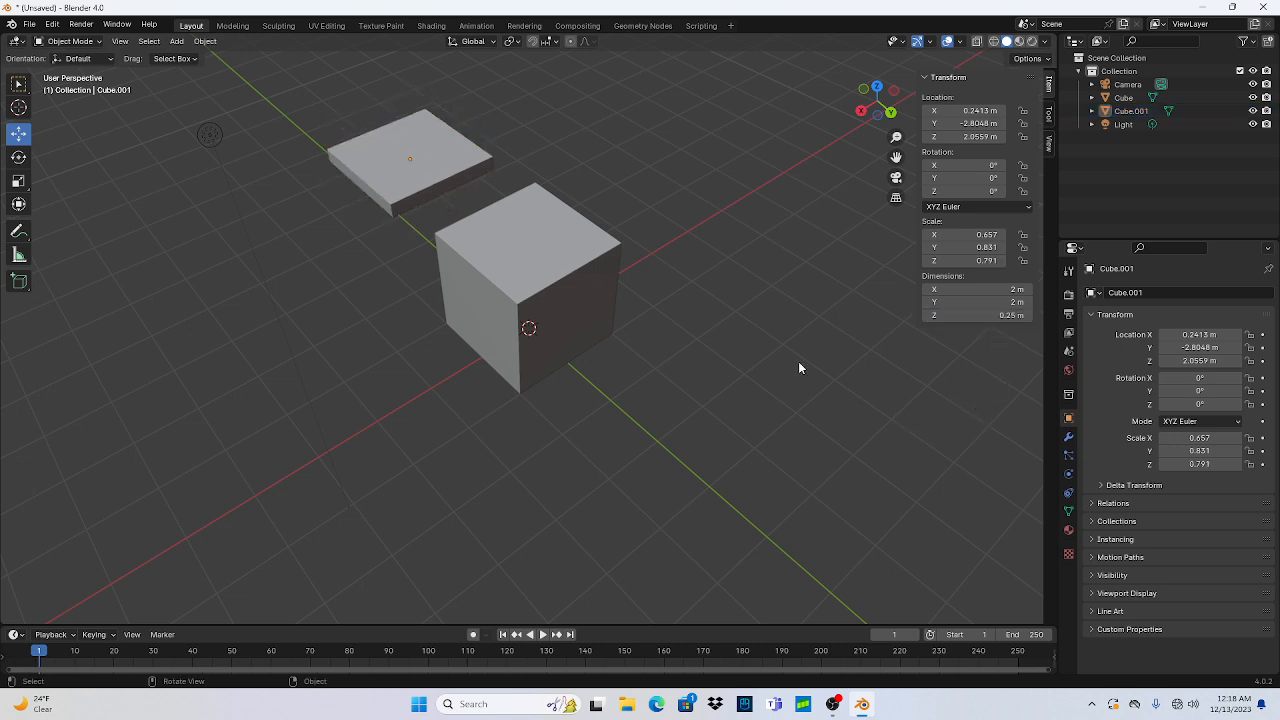
# Step: Move the flat box along the Y axis over the large cube, to about Y -0.04 m
pyautogui.moveTo(405, 148); pyautogui.dragTo(572, 247)
pyautogui.click(463, 165)
pyautogui.scroll(3, 663, 282)
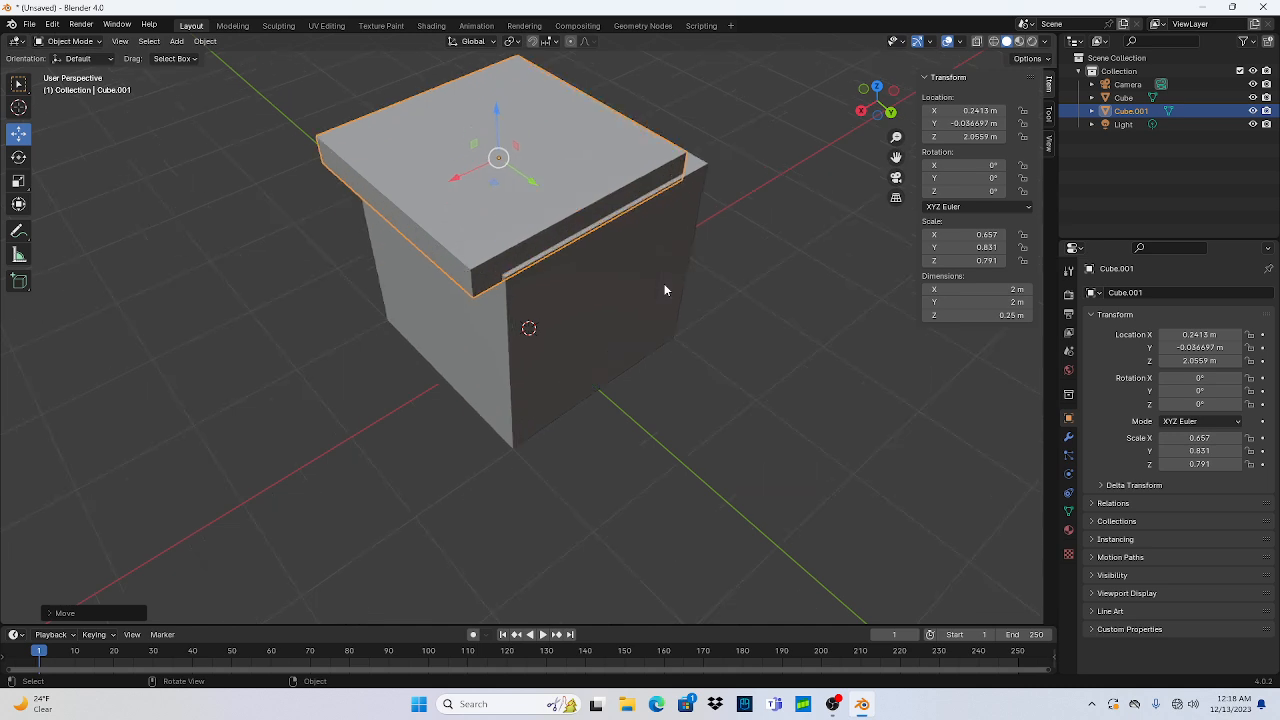
# Step: Check the location values of the large cube, reading its full Z value
pyautogui.click(665, 290)
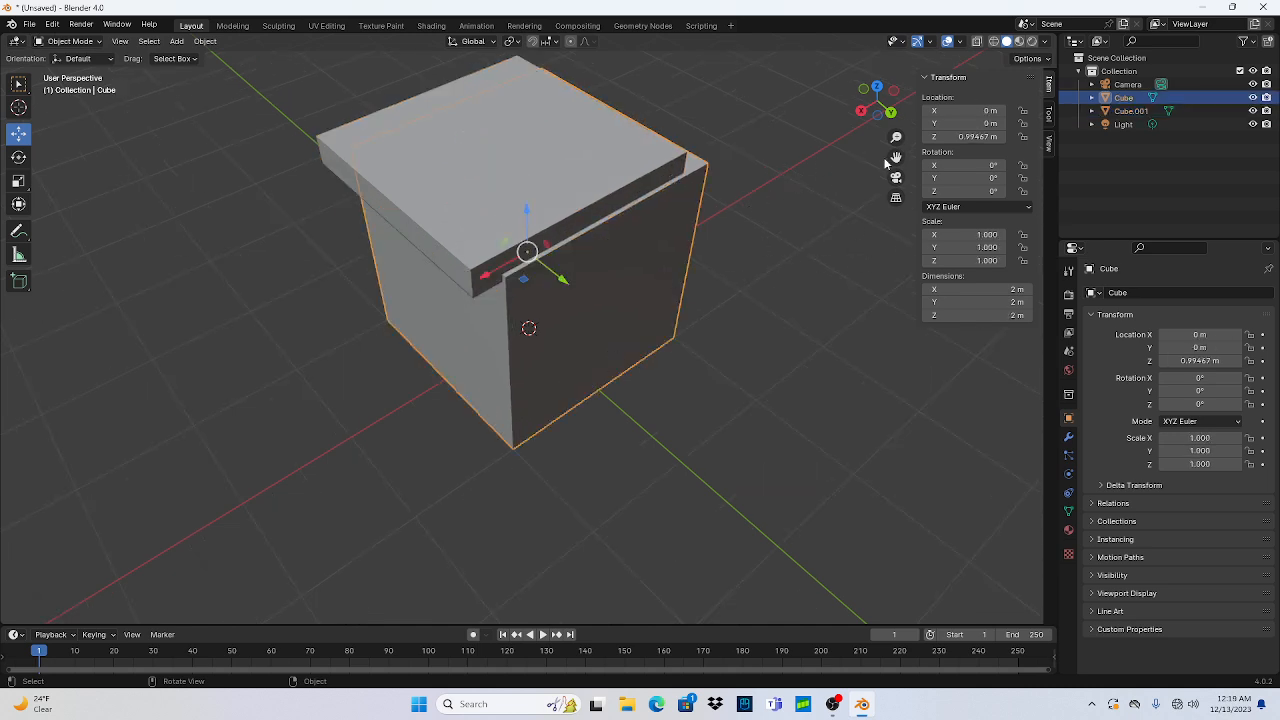
pyautogui.click(954, 136)
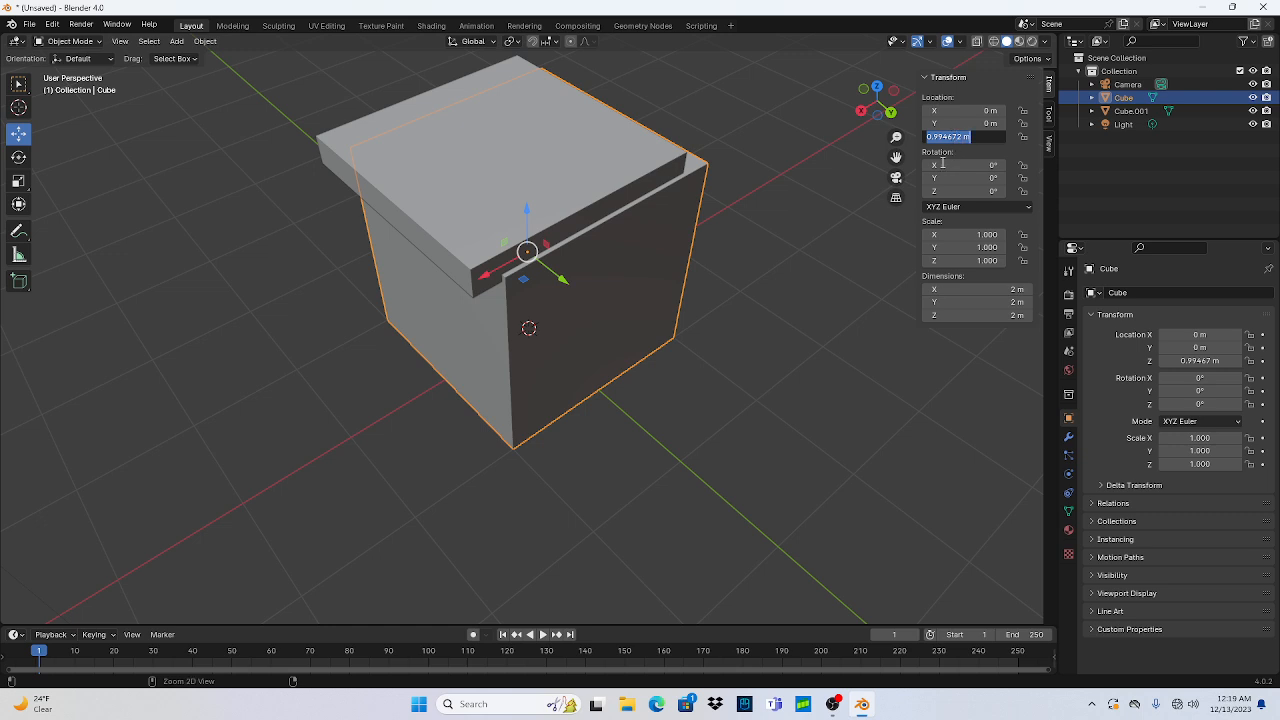
pyautogui.click(763, 294)
# Step: Set the flat box's location to X 0 m, Y 0 m and Z 0.99467 m to match the large cube
pyautogui.click(488, 137)
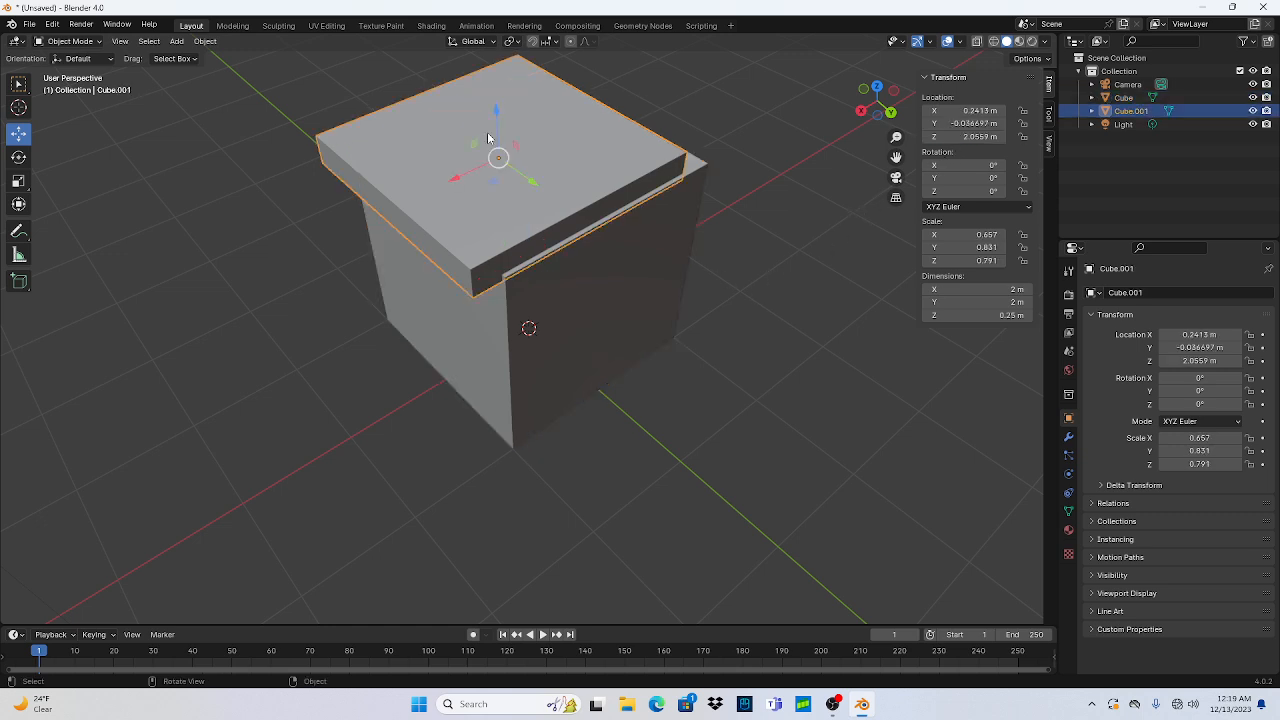
pyautogui.click(968, 110)
pyautogui.write('0')
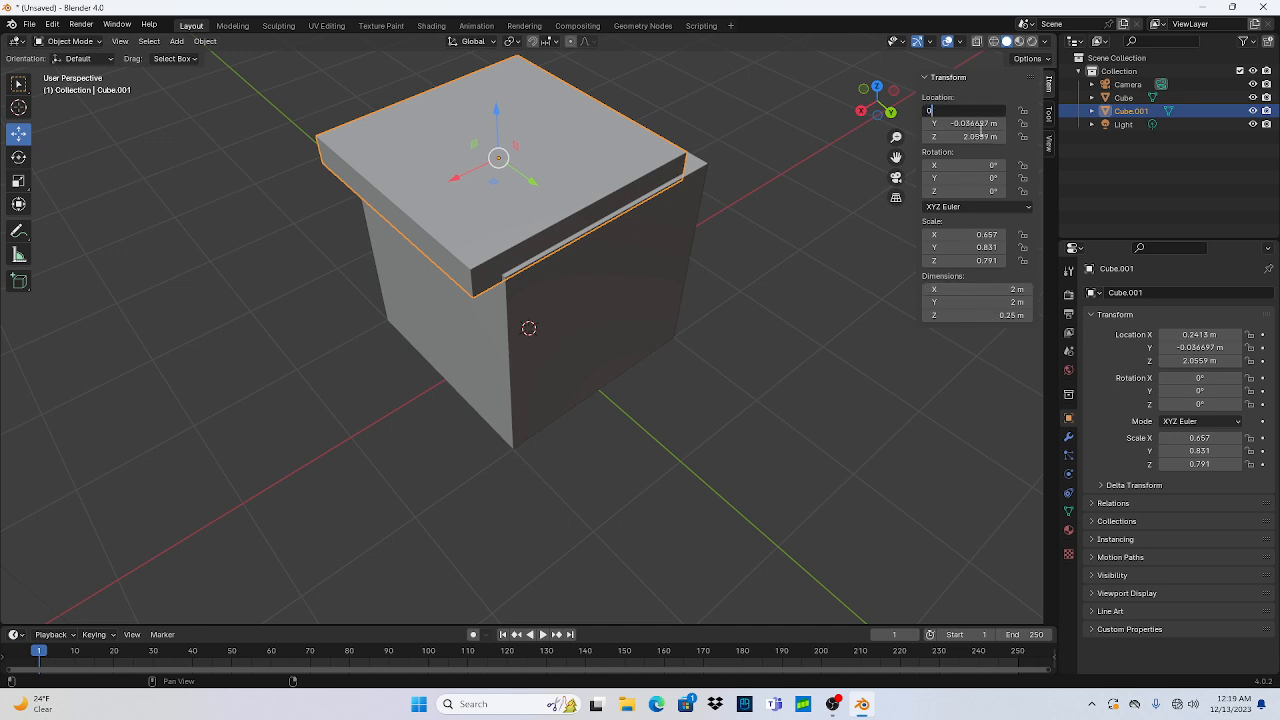
pyautogui.press('Return')
pyautogui.click(980, 123)
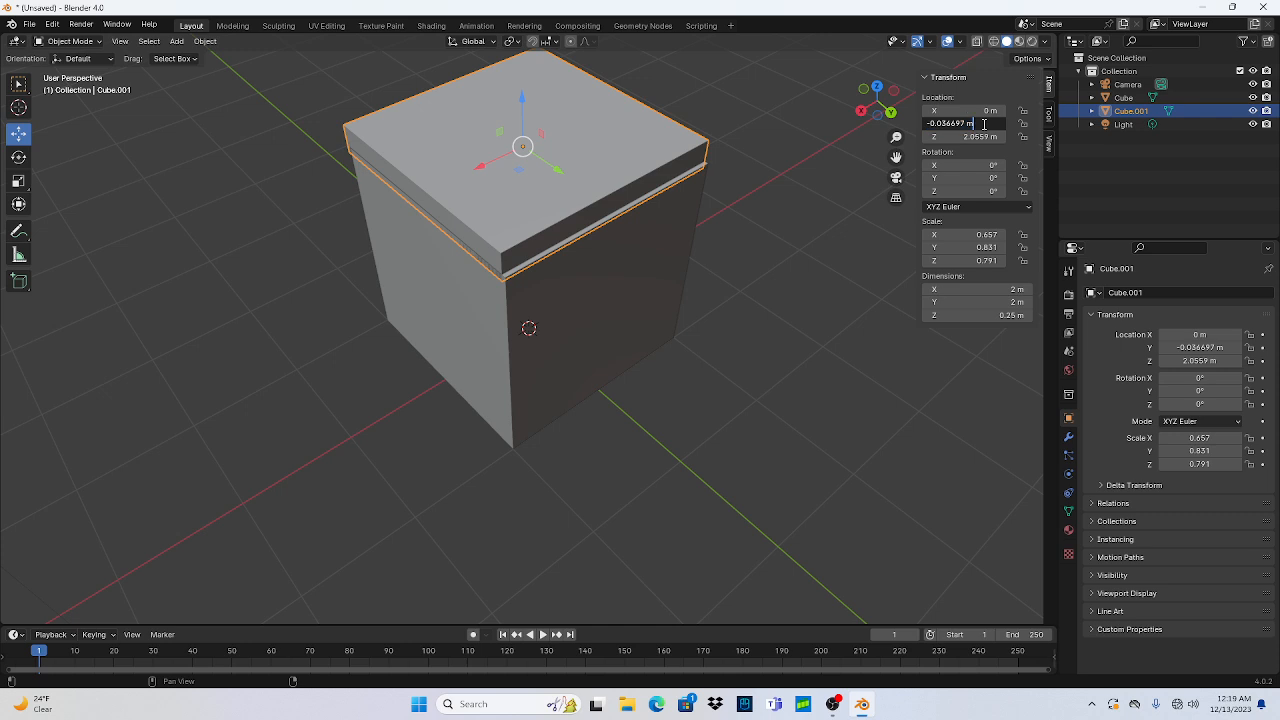
pyautogui.write('0')
pyautogui.press('Return')
pyautogui.click(978, 135)
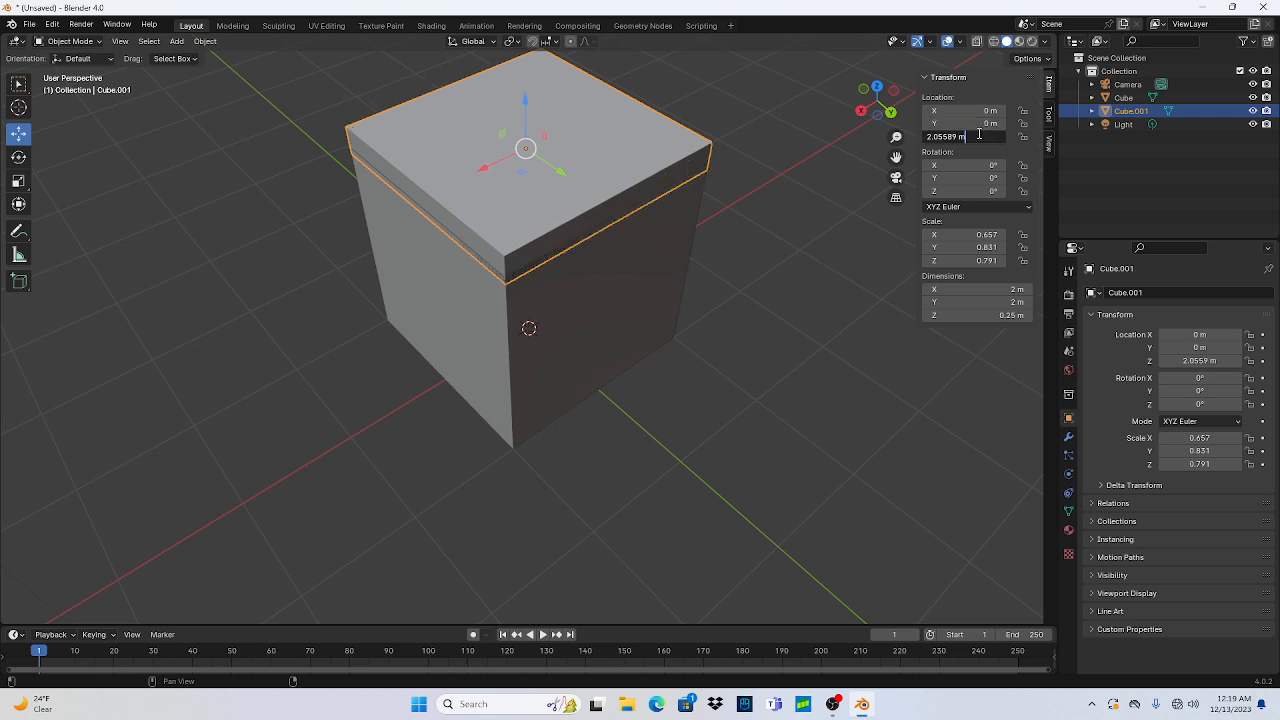
pyautogui.hotkey('ctrl', 'a')
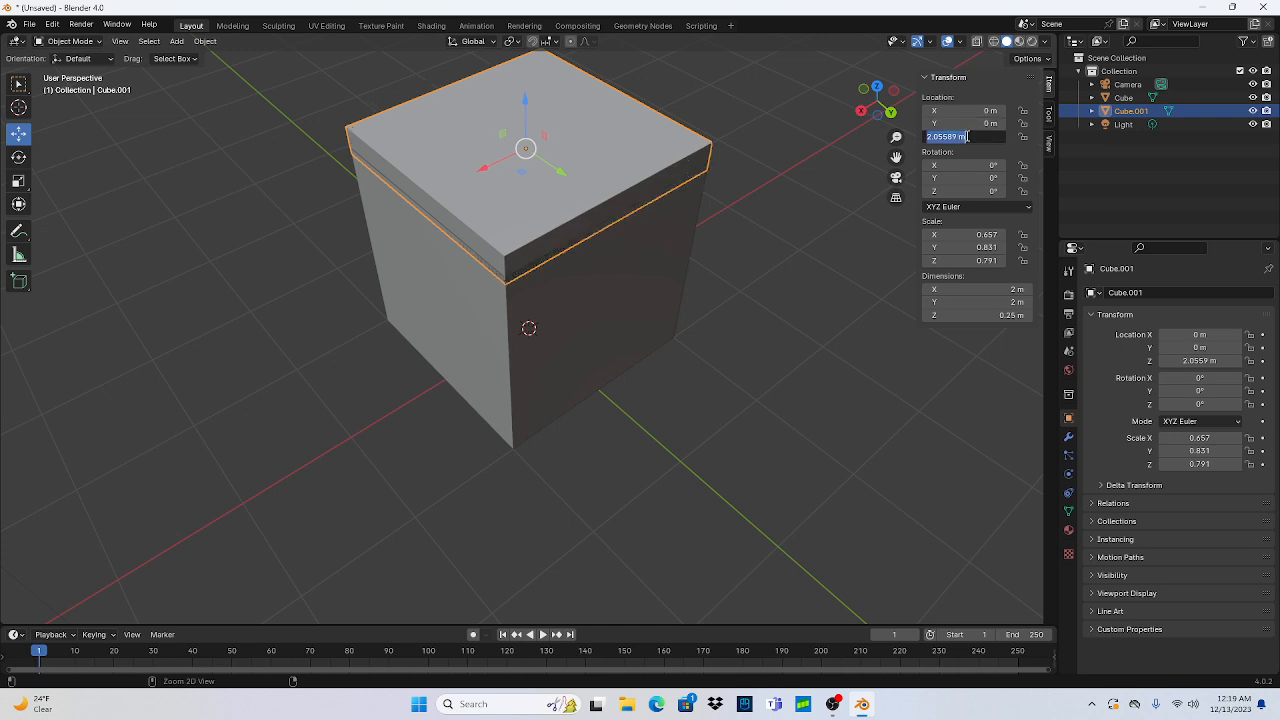
pyautogui.write('0.99467')
pyautogui.press('Return')
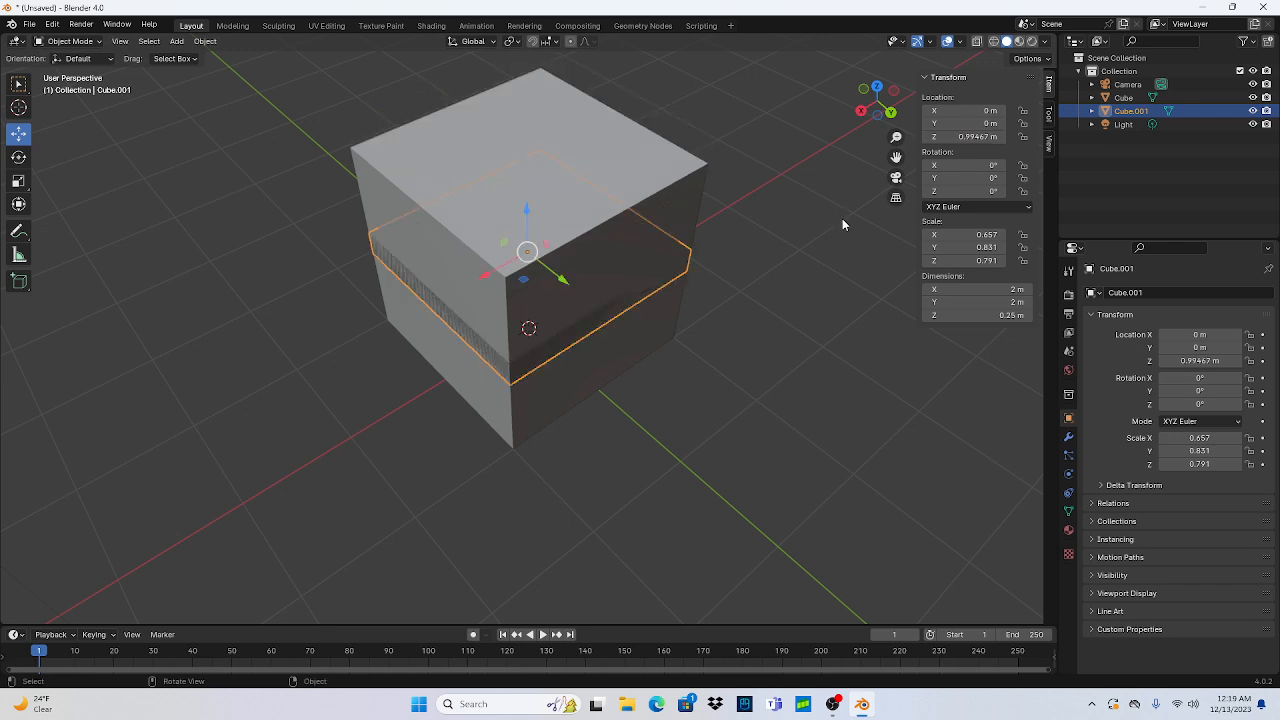
# Step: Raise the flat box along the Z axis to just above the large cube, at about Z 2.16 m
pyautogui.moveTo(729, 408); pyautogui.dragTo(788, 368, button='middle')
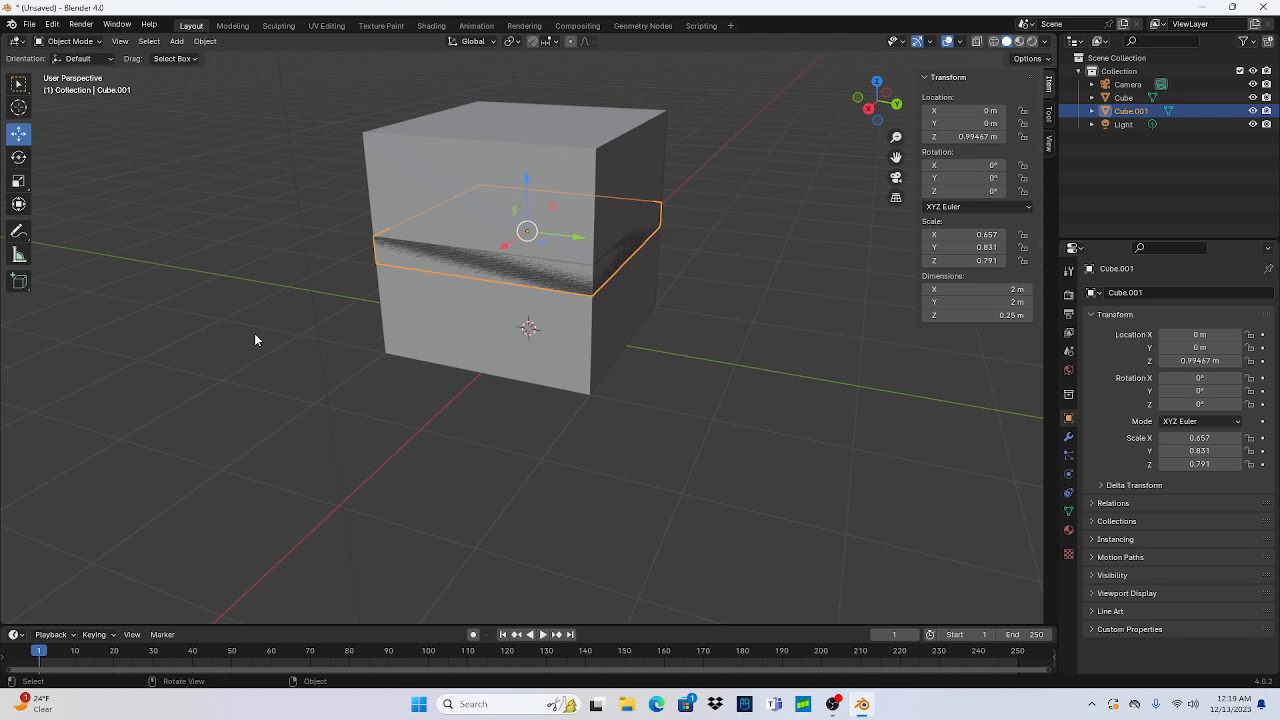
pyautogui.moveTo(326, 288); pyautogui.dragTo(411, 277, button='middle')
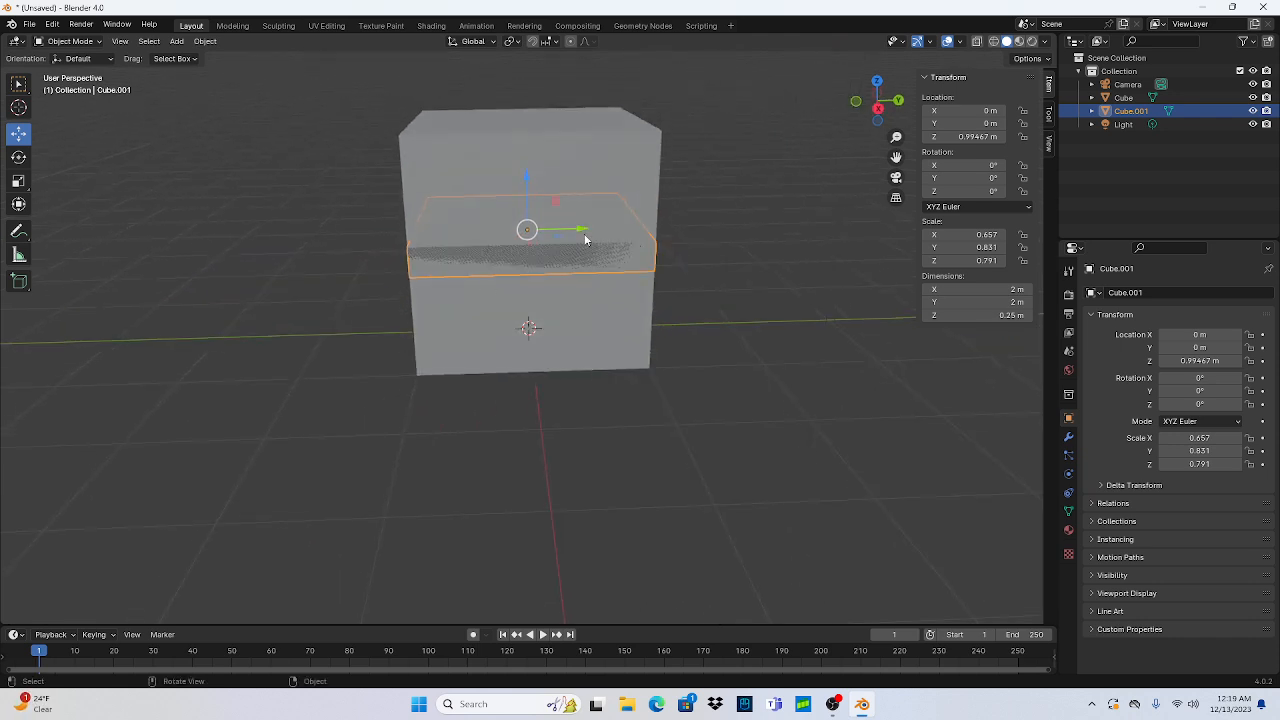
pyautogui.moveTo(681, 257); pyautogui.dragTo(549, 280, button='middle')
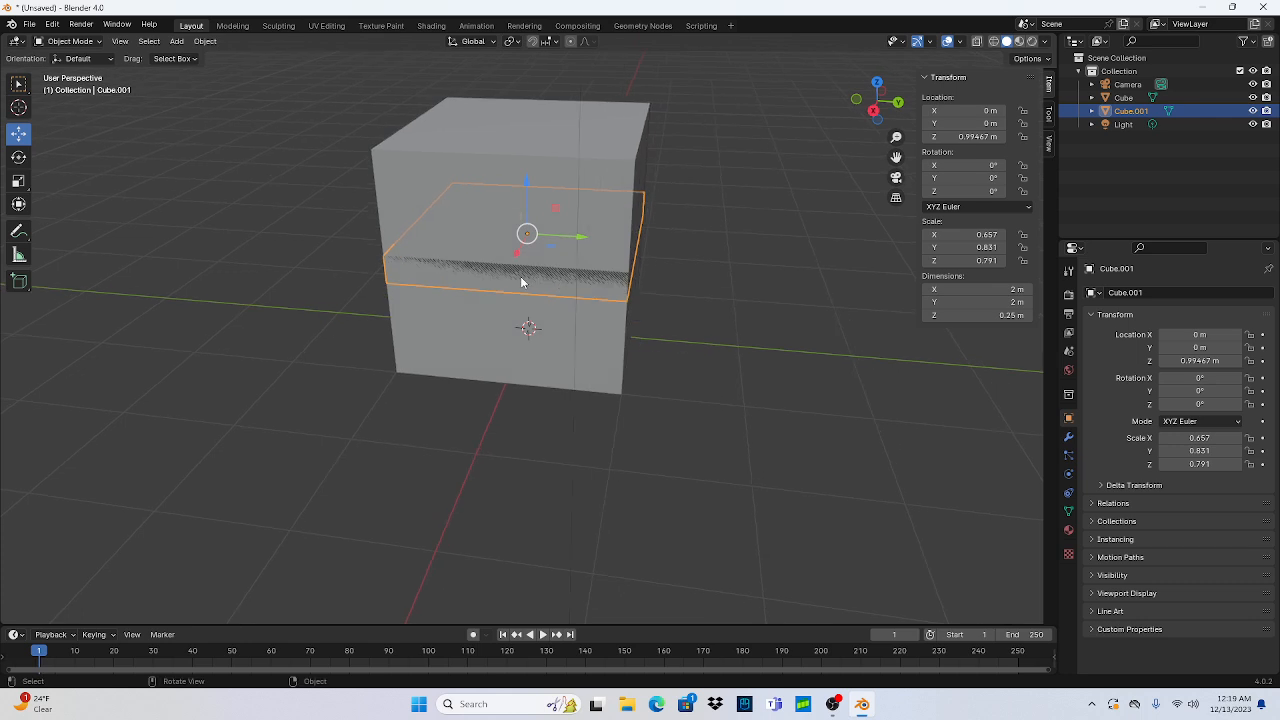
pyautogui.moveTo(740, 263); pyautogui.dragTo(743, 267, button='middle')
pyautogui.moveTo(735, 262); pyautogui.dragTo(744, 256, button='middle')
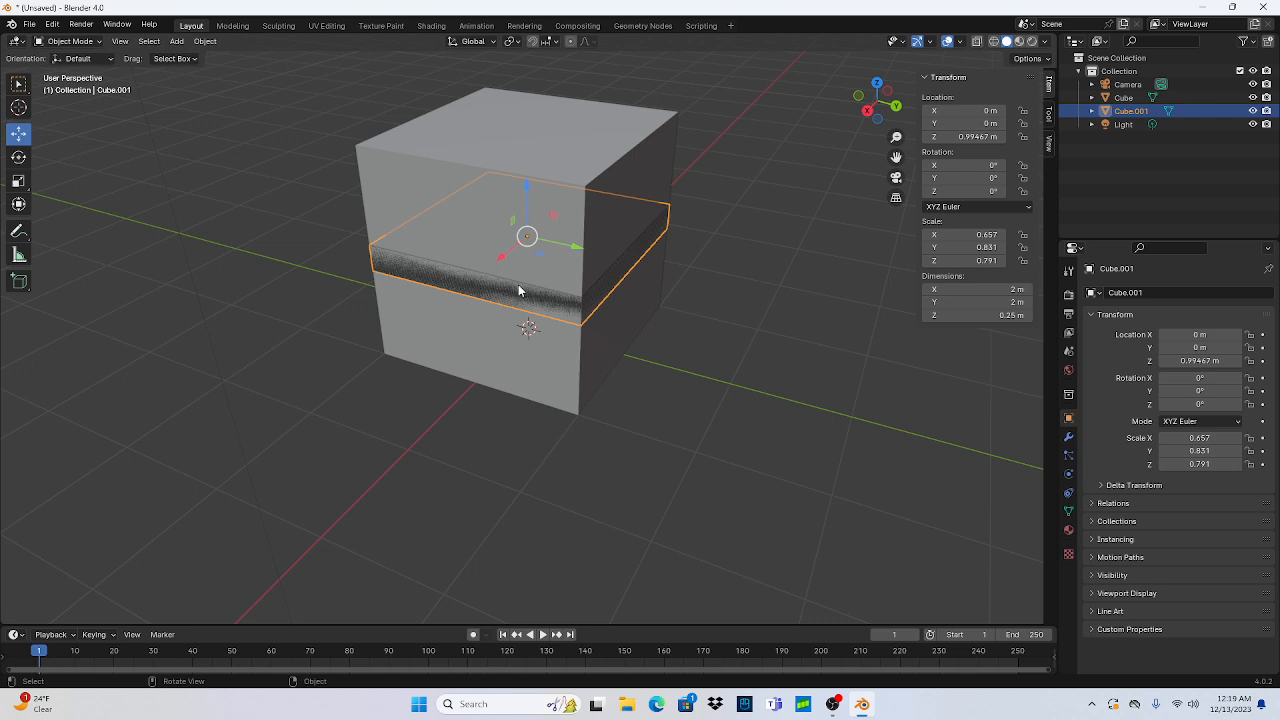
pyautogui.moveTo(361, 285); pyautogui.dragTo(557, 262, button='middle')
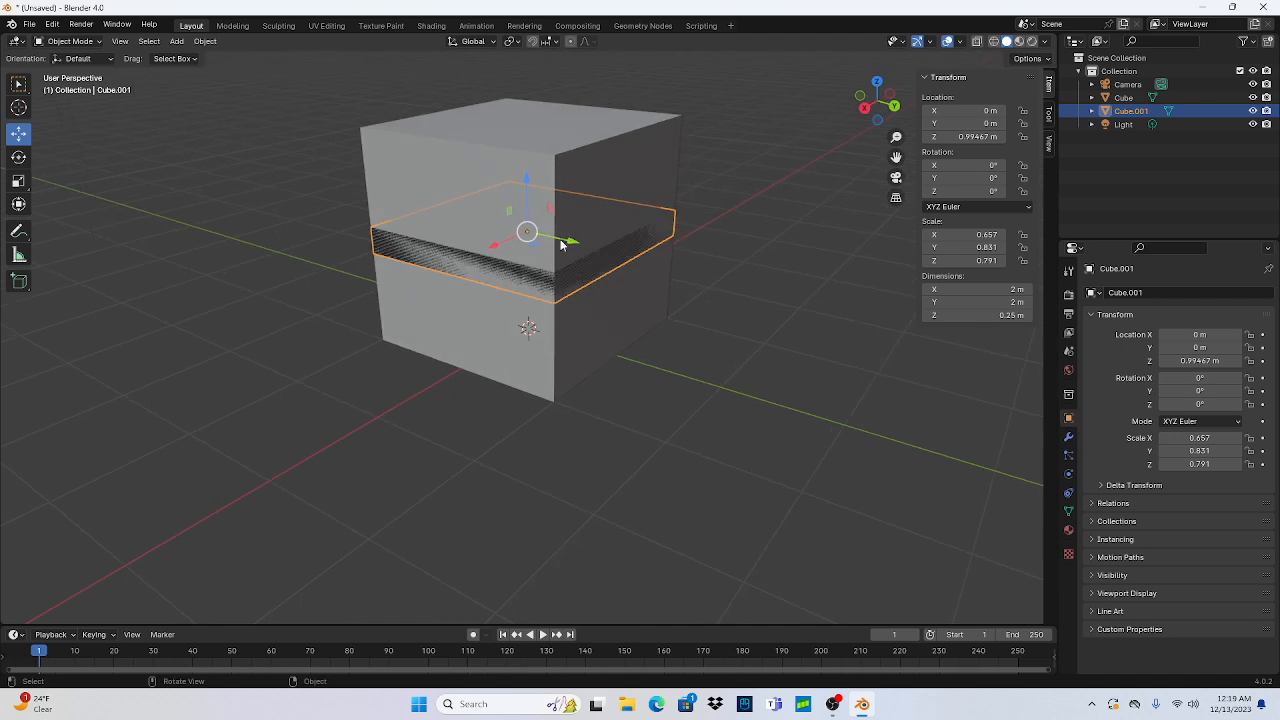
pyautogui.moveTo(528, 185); pyautogui.dragTo(570, 44)
pyautogui.moveTo(799, 177); pyautogui.dragTo(430, 192, button='middle')
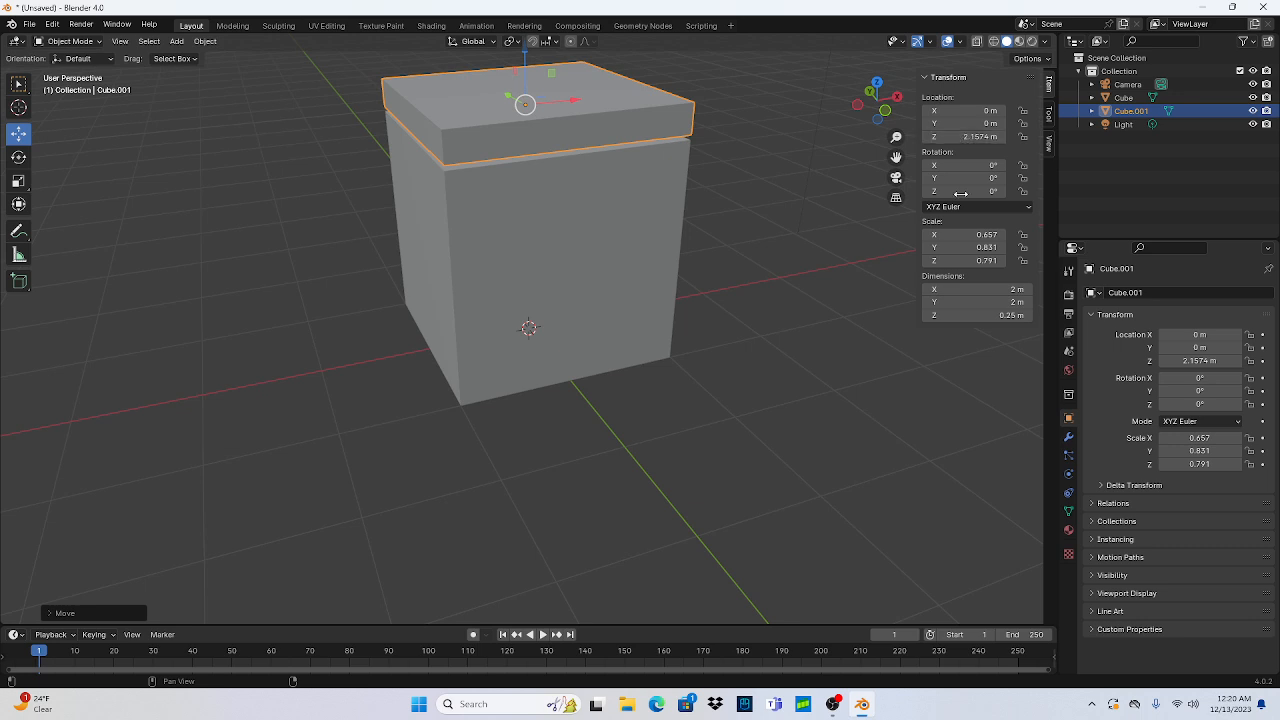
# Step: Try Z dimensions of 0.1 m and 0.5 m for the flat box
pyautogui.click(1003, 315)
pyautogui.moveTo(1003, 315); pyautogui.dragTo(934, 313)
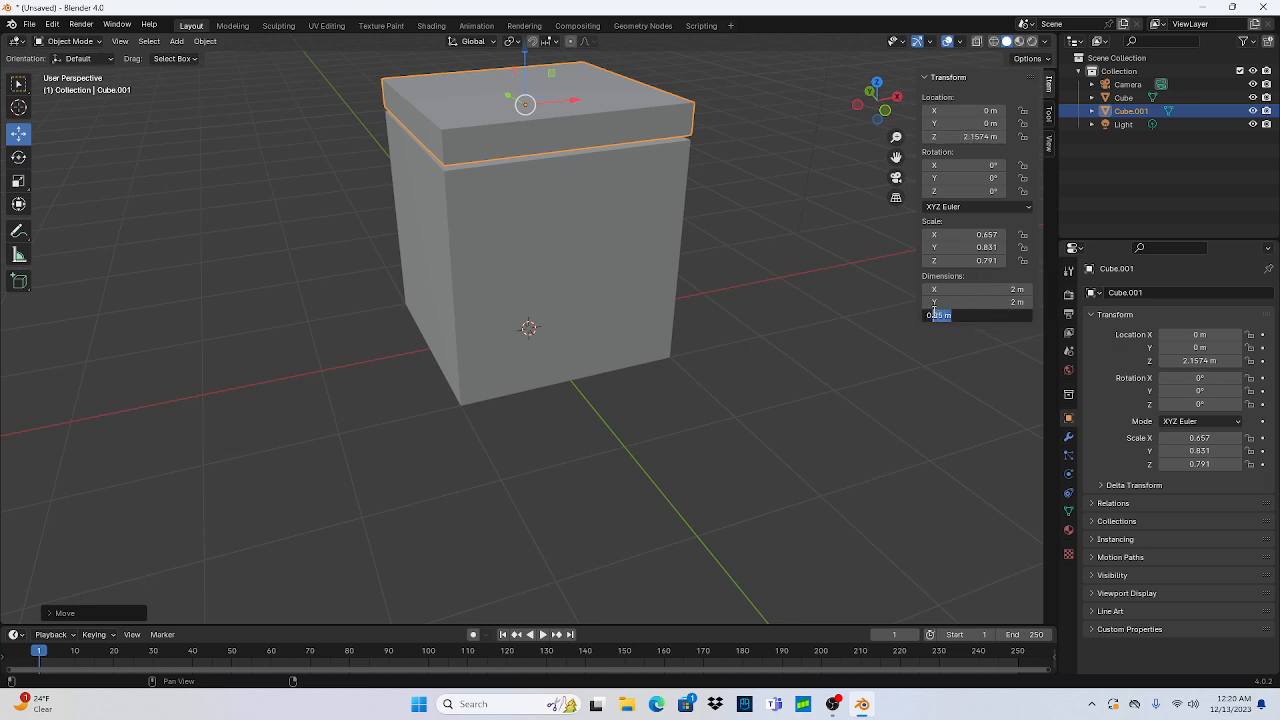
pyautogui.write('0.1')
pyautogui.press('Return')
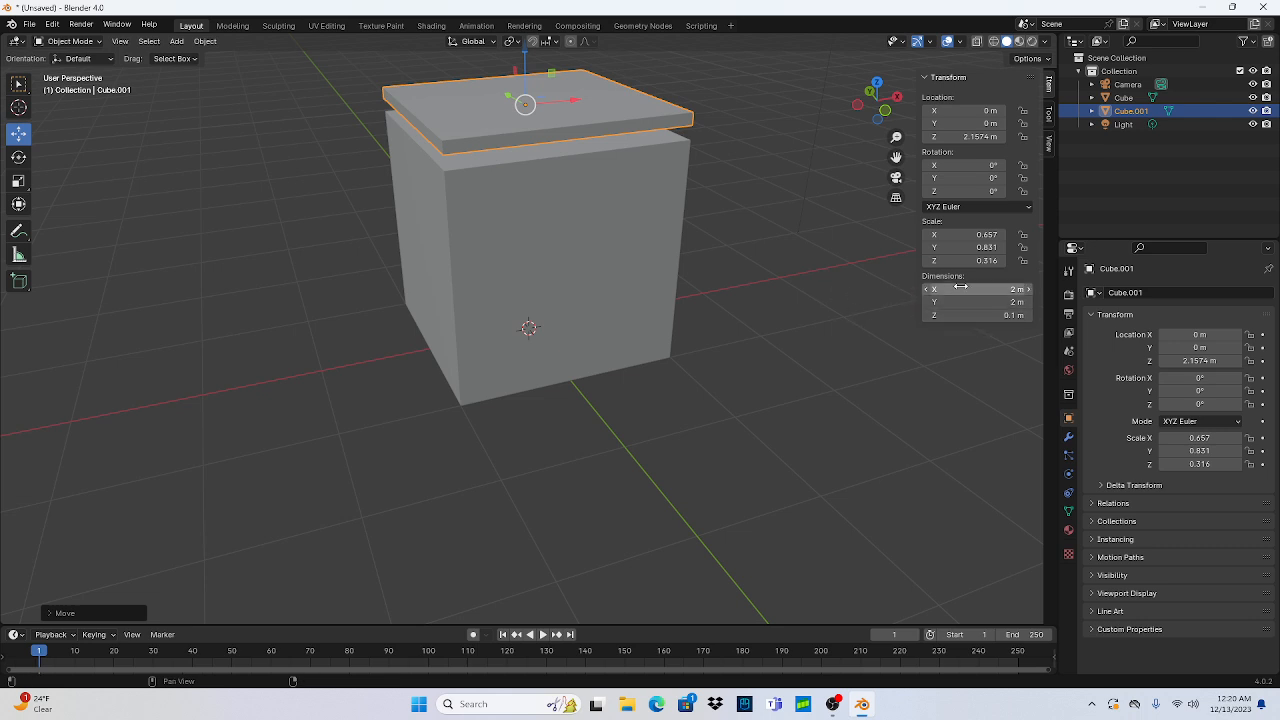
pyautogui.click(998, 315)
pyautogui.moveTo(1000, 315); pyautogui.dragTo(932, 307)
pyautogui.write('0.5')
pyautogui.press('Return')
# Step: Set the flat box's Z dimension to 0.15 m
pyautogui.click(998, 315)
pyautogui.moveTo(998, 315); pyautogui.dragTo(934, 315)
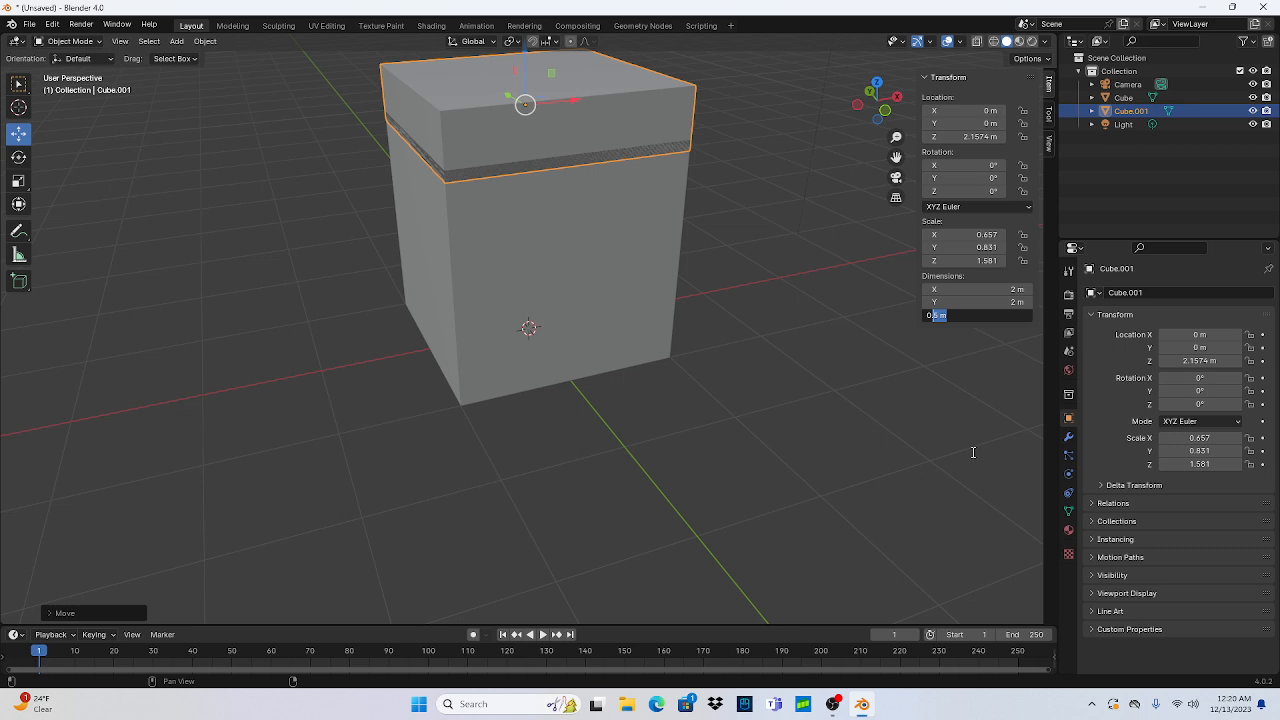
pyautogui.write('15')
pyautogui.press('Return')
# Step: Lower the flat box along the Z axis onto the large cube, to about Z 2.02 m
pyautogui.moveTo(868, 100); pyautogui.dragTo(846, 124)
pyautogui.click(571, 127)
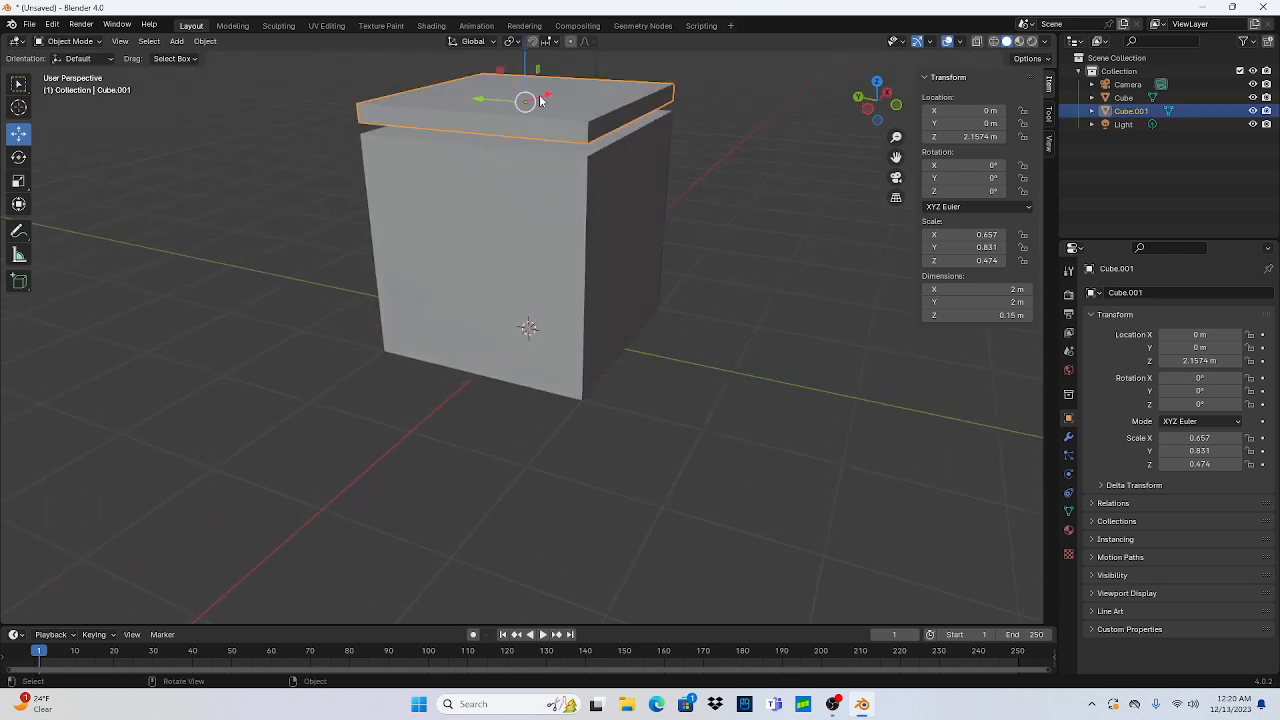
pyautogui.moveTo(524, 64); pyautogui.dragTo(528, 83)
pyautogui.moveTo(782, 207); pyautogui.dragTo(754, 212, button='middle')
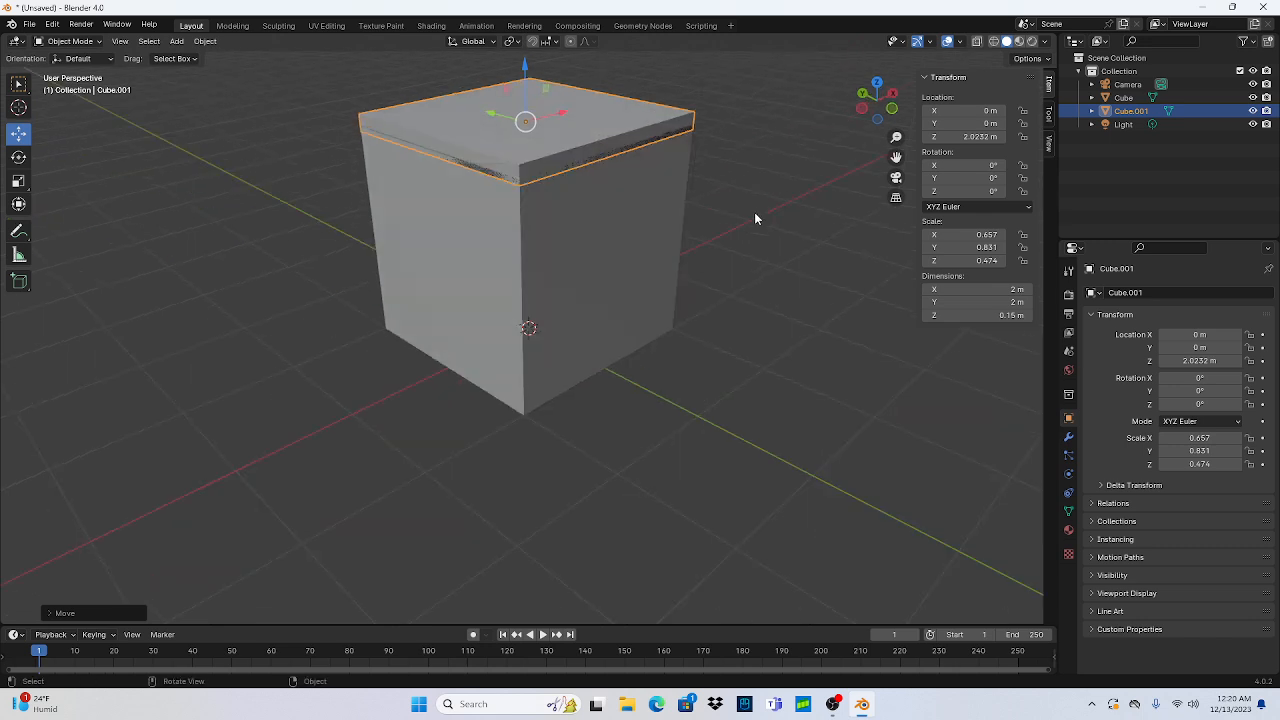
# Step: Compare the location and dimension values of the large cube and the flat box by selecting each in turn
pyautogui.click(586, 254)
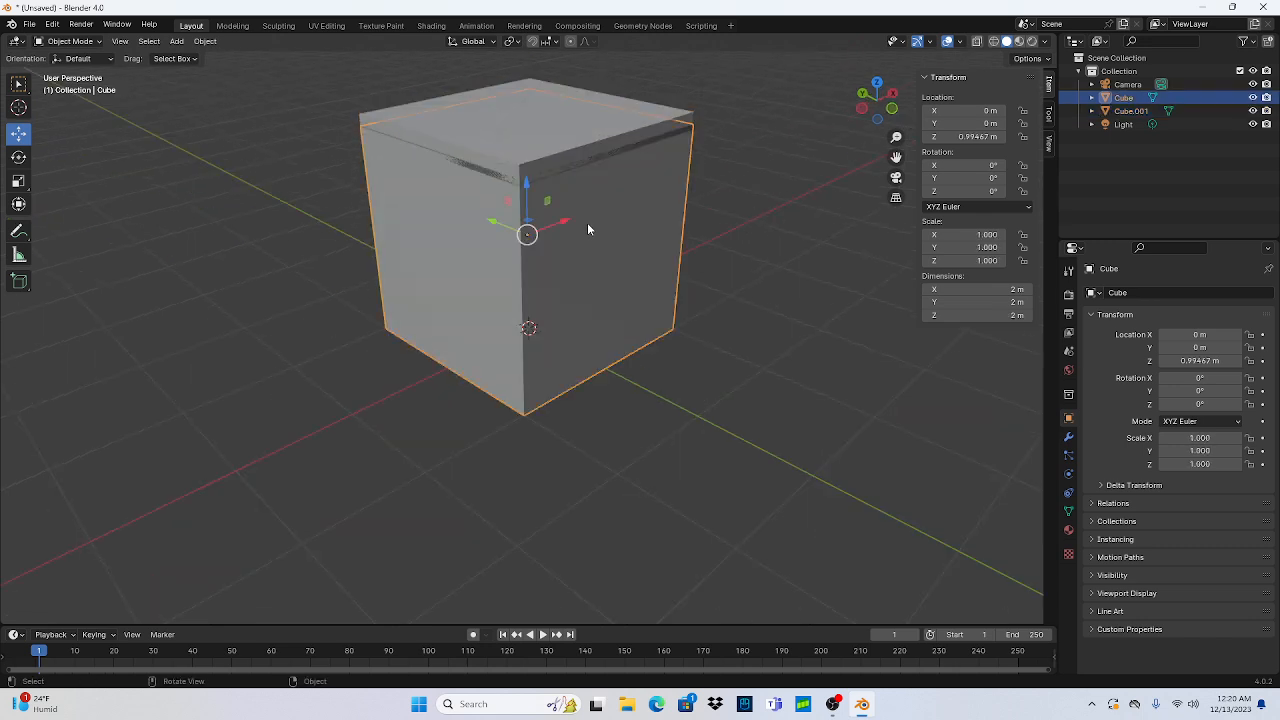
pyautogui.click(529, 127)
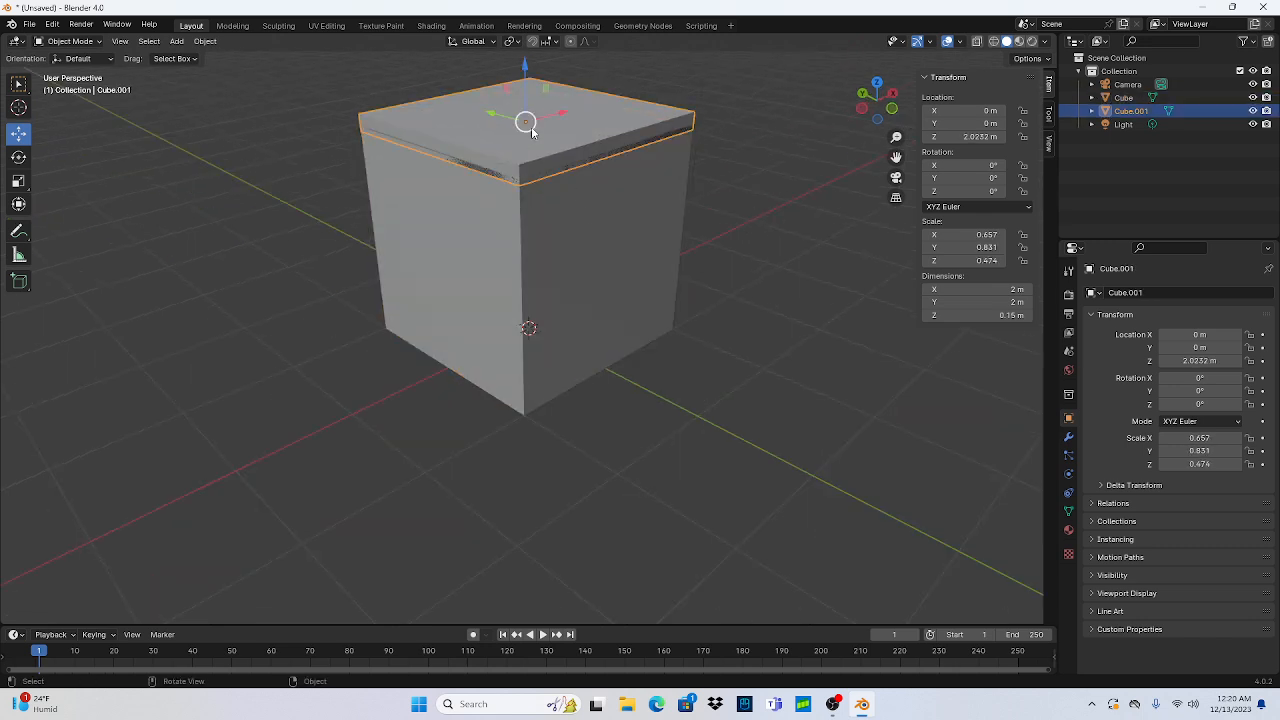
pyautogui.click(618, 233)
pyautogui.click(626, 124)
pyautogui.moveTo(626, 124); pyautogui.dragTo(478, 224, button='middle')
pyautogui.click(478, 220)
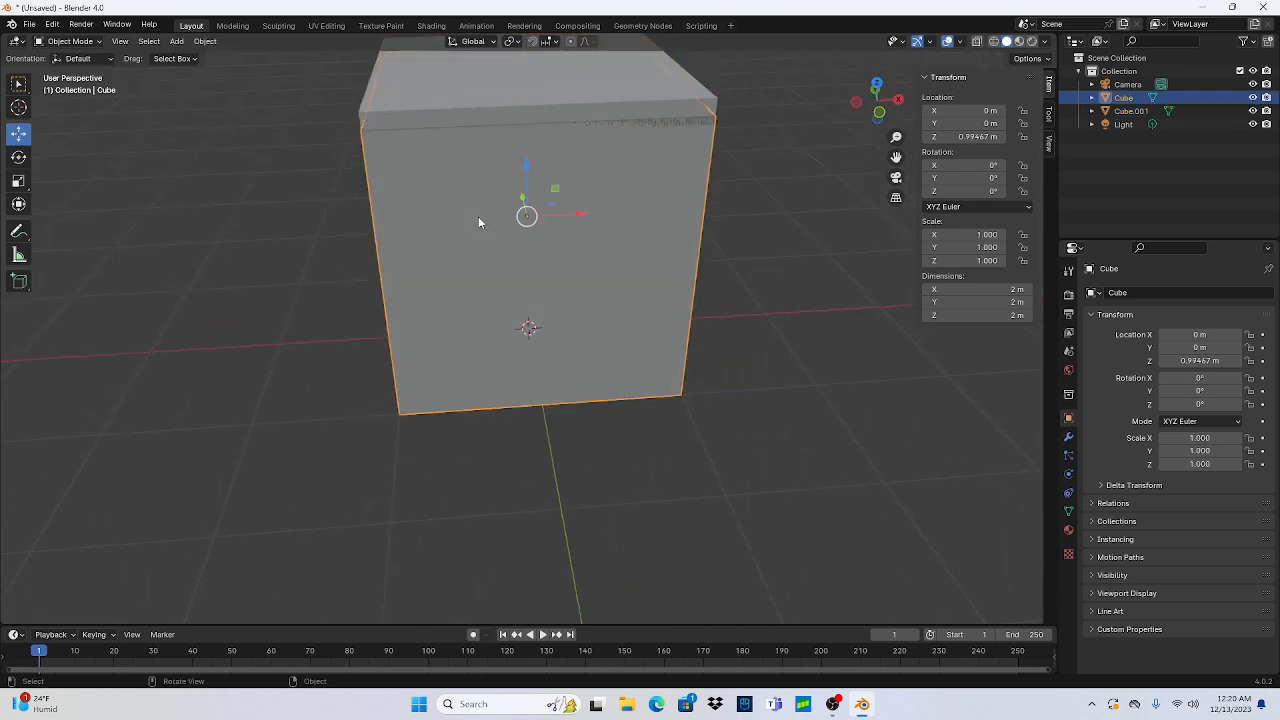
pyautogui.click(568, 103)
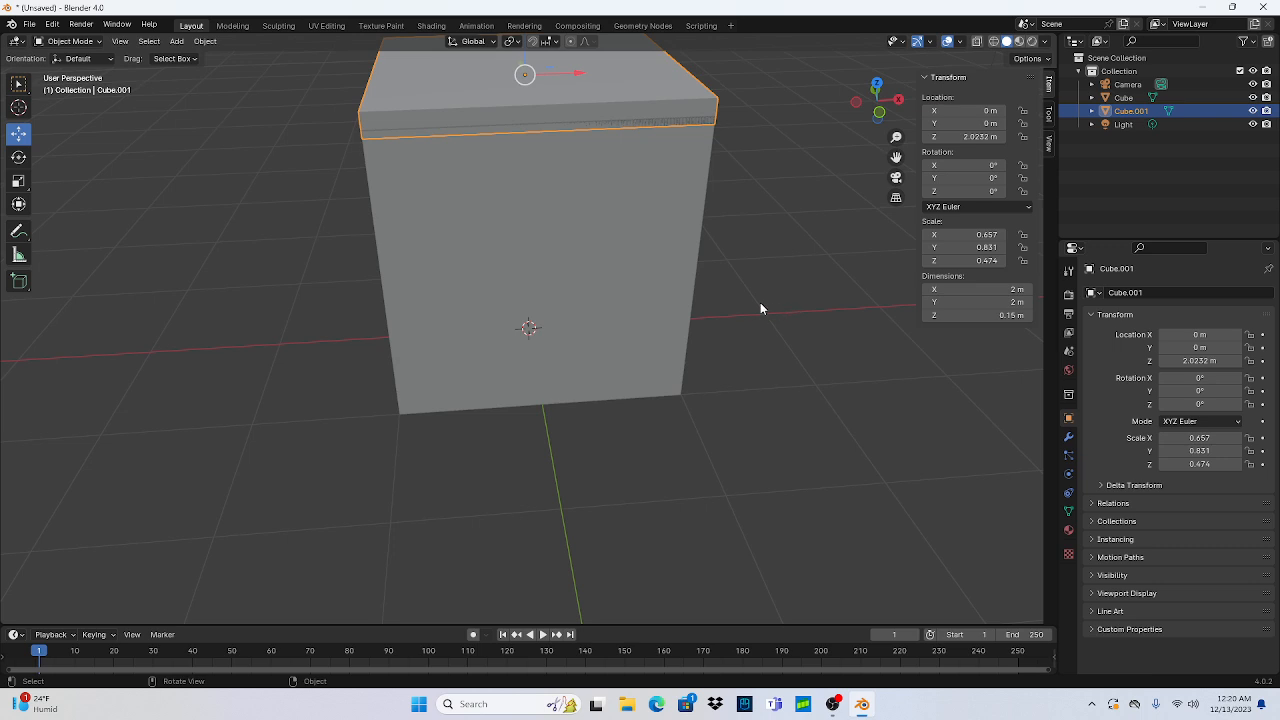
pyautogui.click(1016, 315)
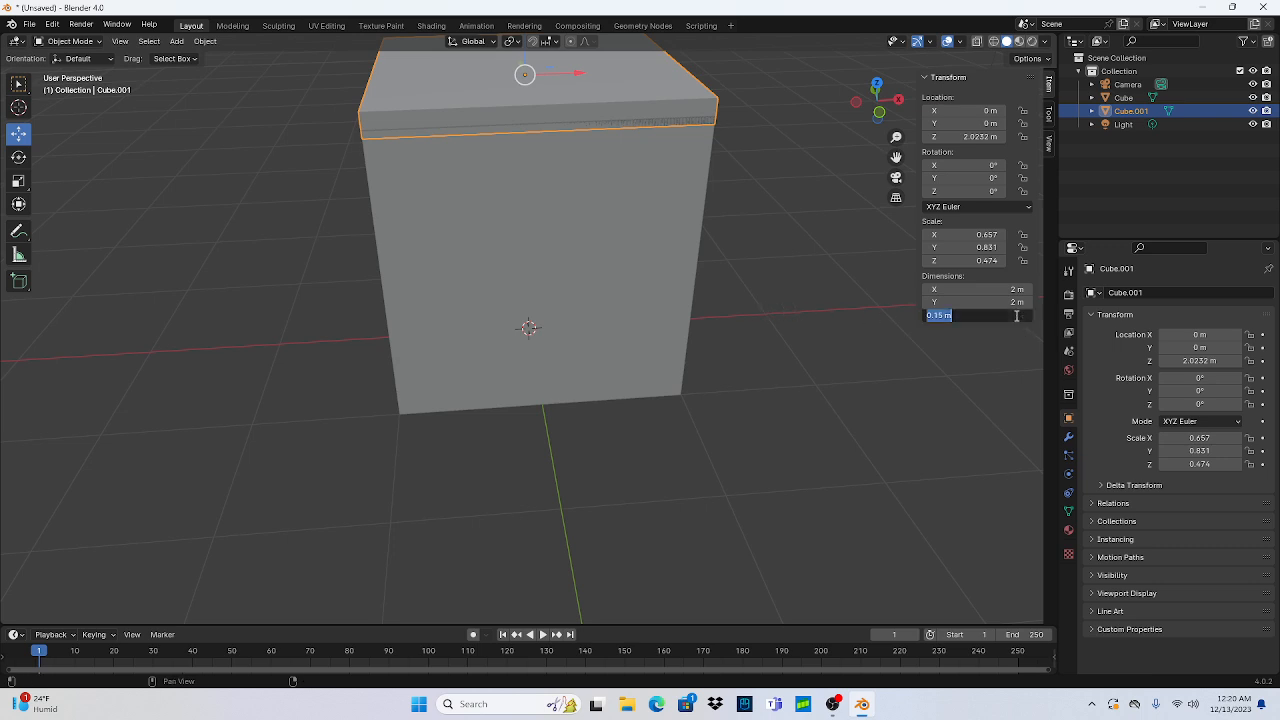
pyautogui.moveTo(964, 315); pyautogui.dragTo(940, 315)
pyautogui.click(986, 394)
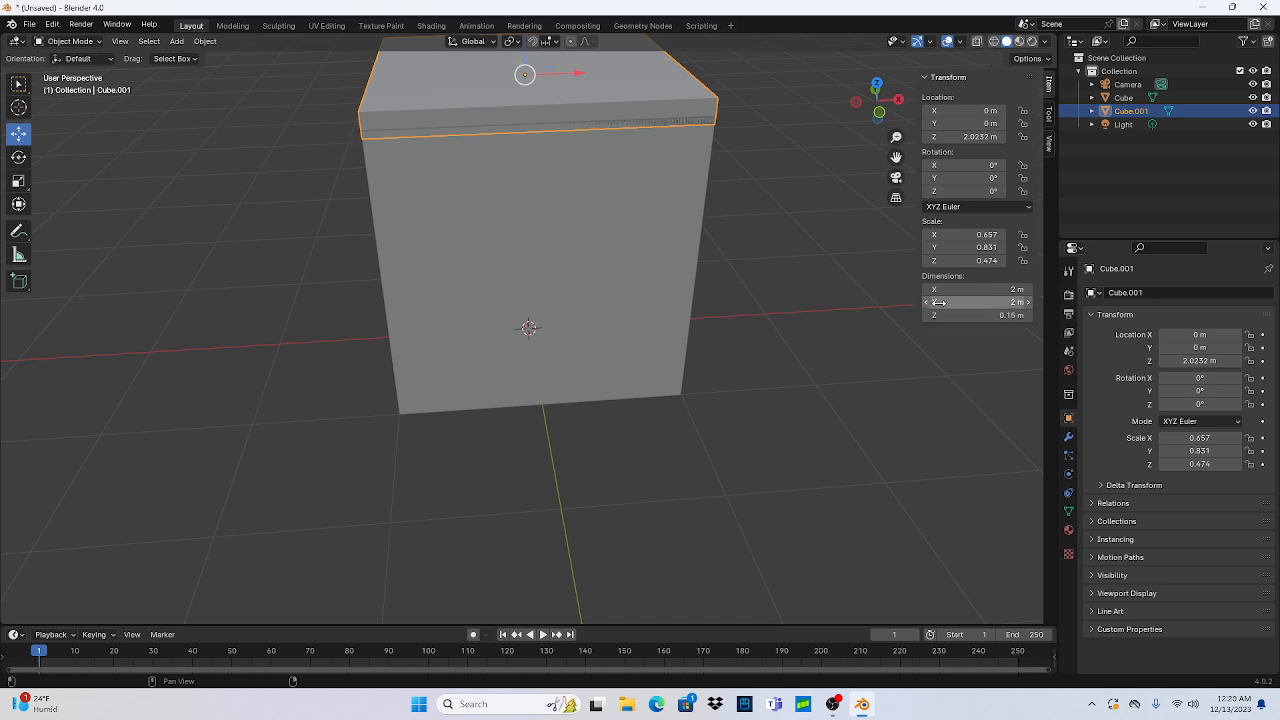
pyautogui.click(640, 271)
pyautogui.click(578, 90)
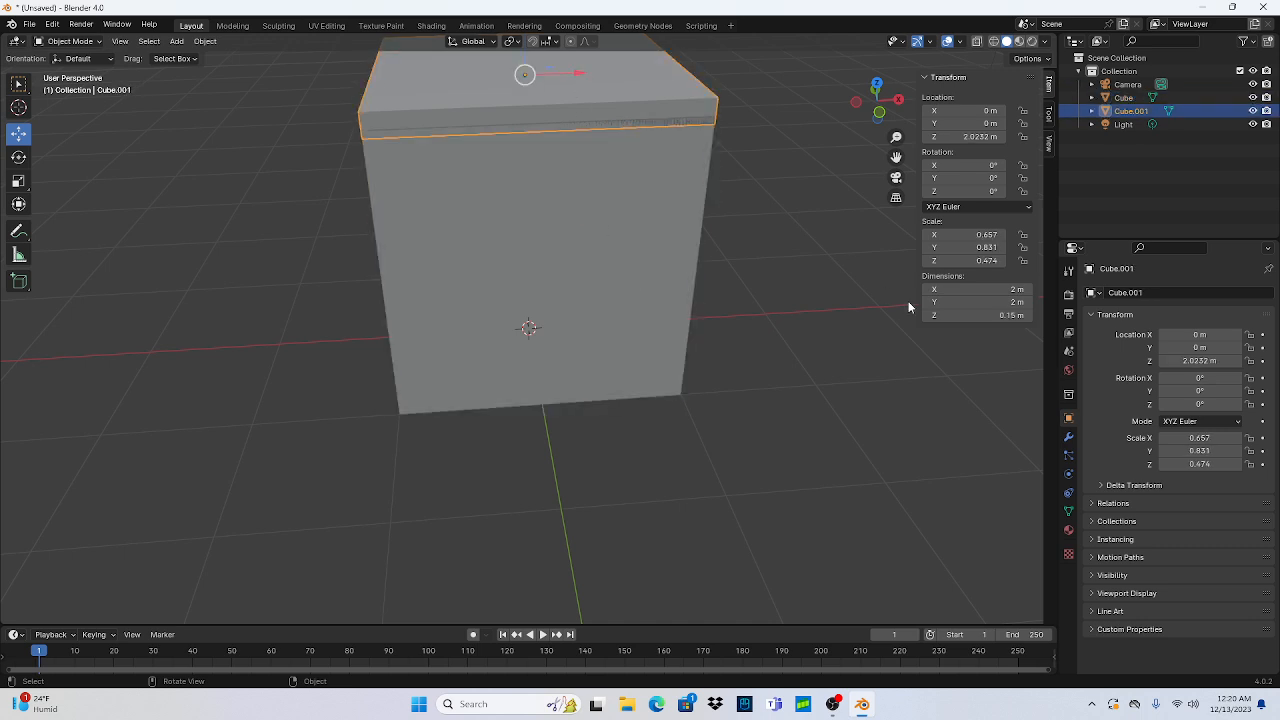
pyautogui.click(954, 303)
pyautogui.click(954, 303)
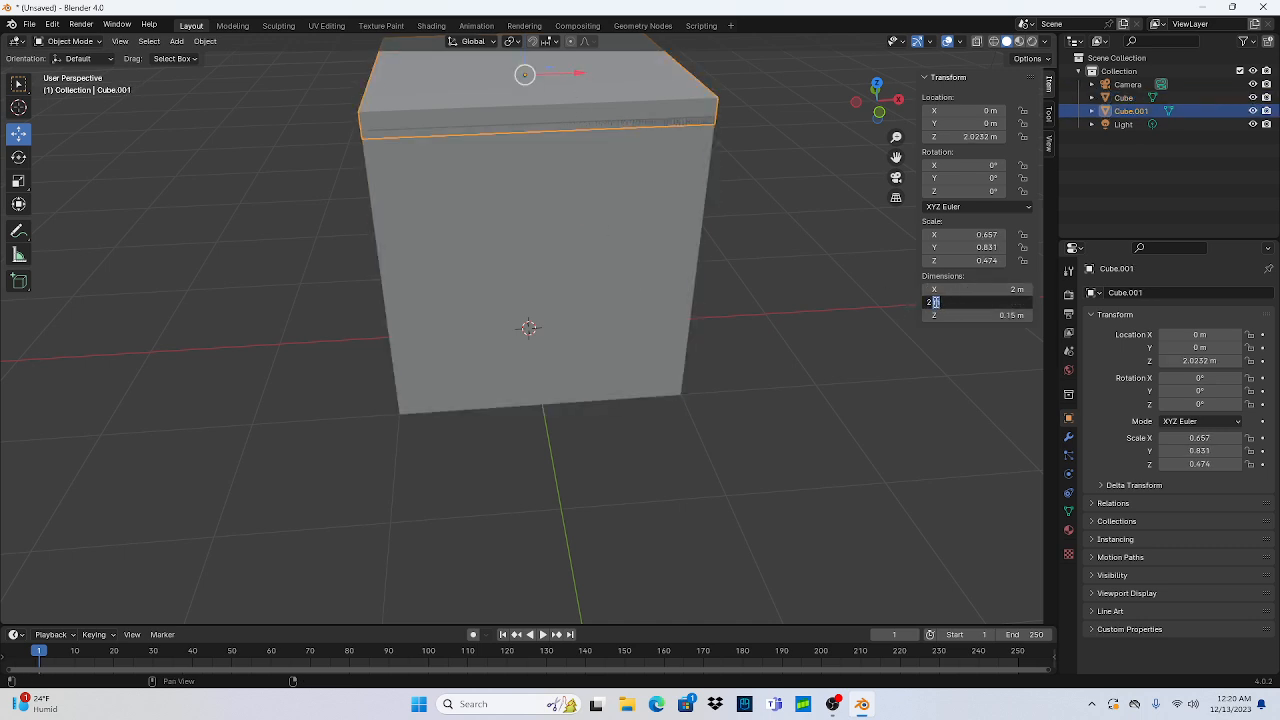
pyautogui.click(804, 453)
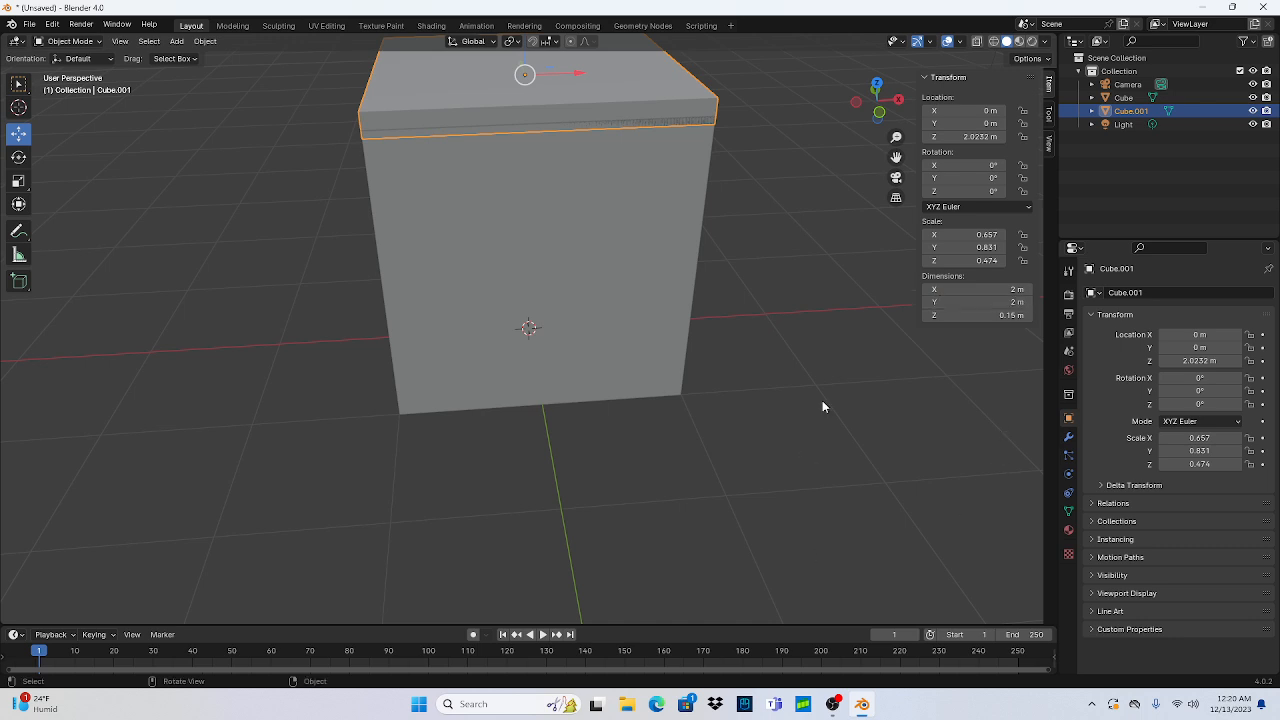
pyautogui.click(856, 144)
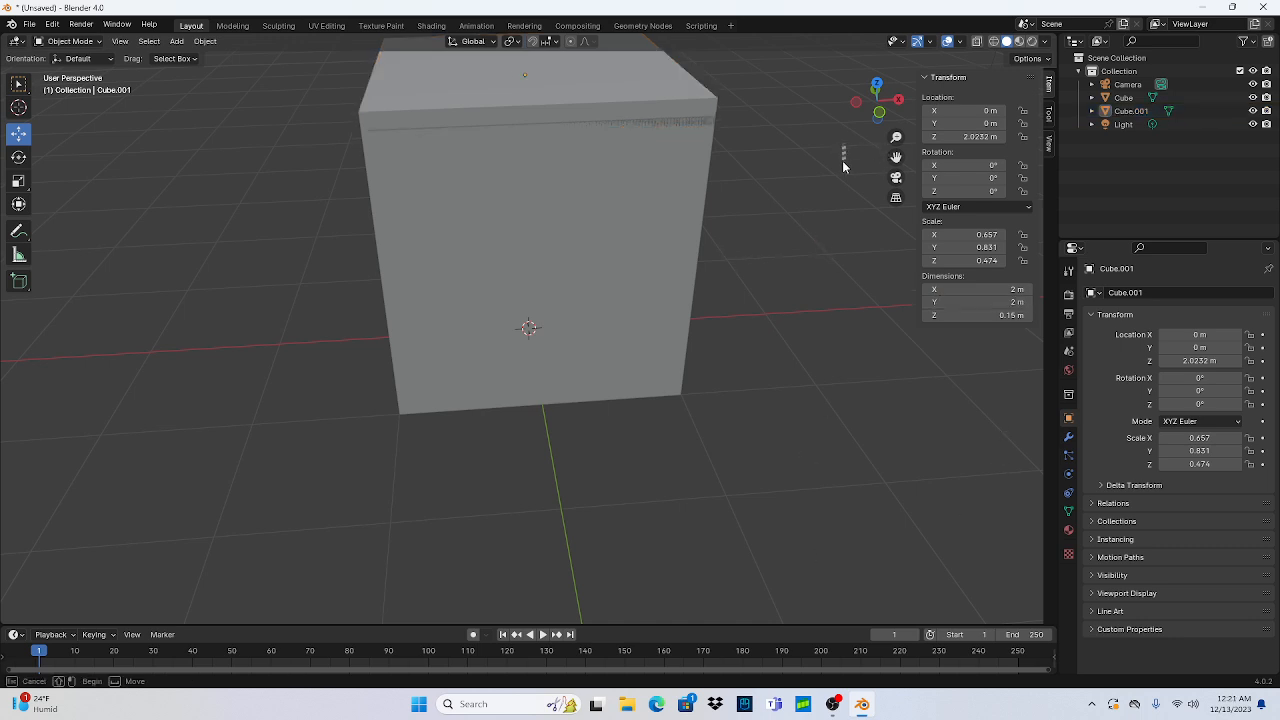
# Step: Inspect the seam between the flat box and the large cube from several sides
pyautogui.moveTo(810, 262); pyautogui.dragTo(792, 211, button='middle')
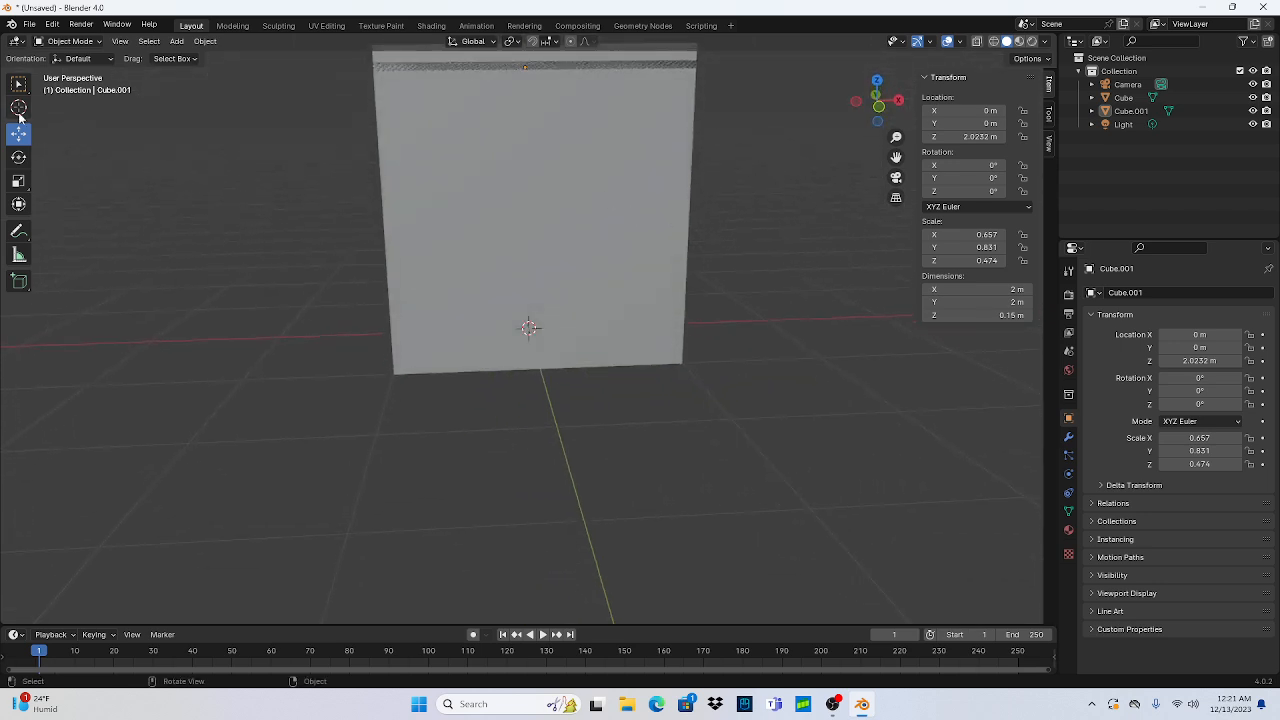
pyautogui.click(423, 187)
pyautogui.moveTo(820, 284); pyautogui.dragTo(745, 264, button='middle')
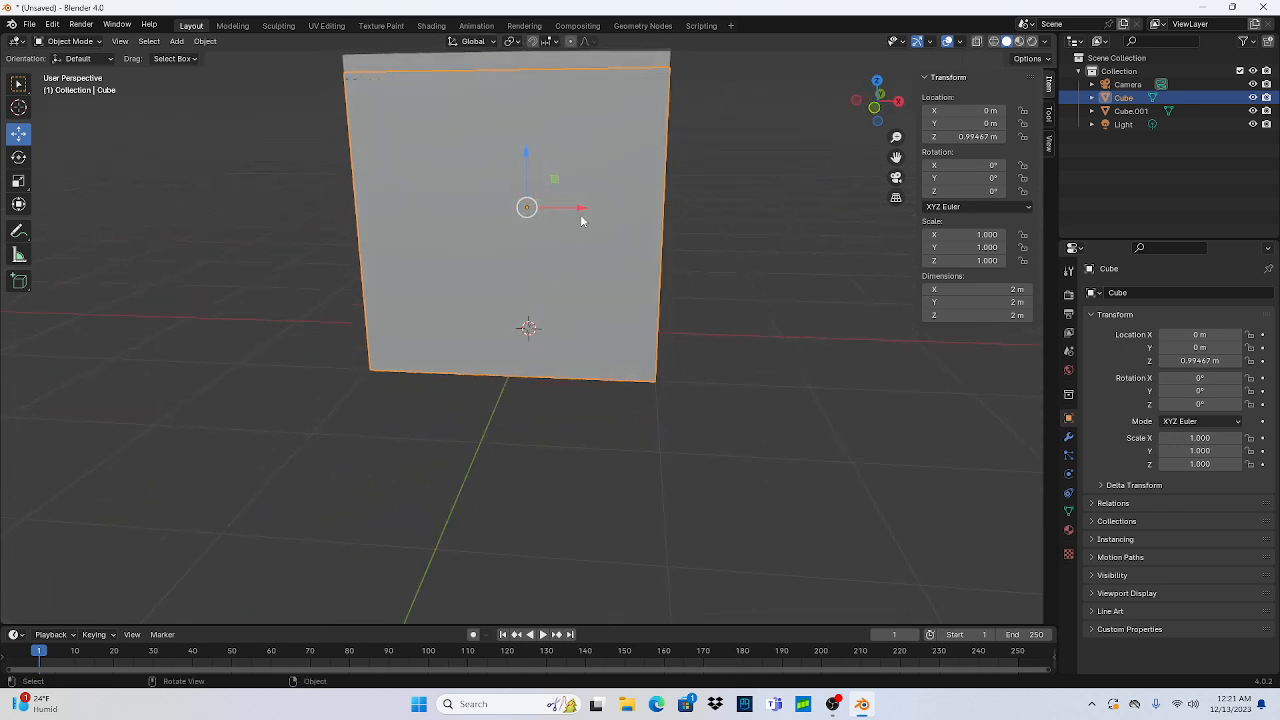
pyautogui.moveTo(701, 196); pyautogui.dragTo(516, 208)
pyautogui.moveTo(853, 207); pyautogui.dragTo(718, 217)
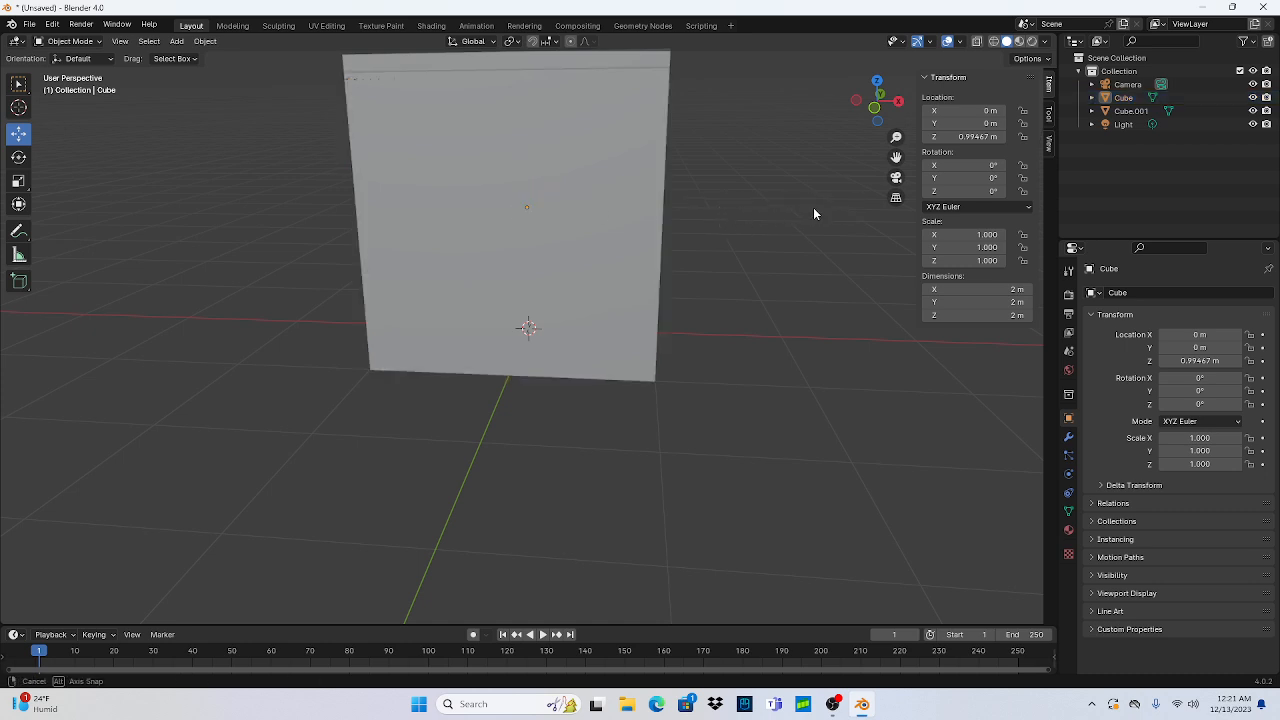
pyautogui.moveTo(813, 213); pyautogui.dragTo(703, 223, button='middle')
pyautogui.click(509, 211)
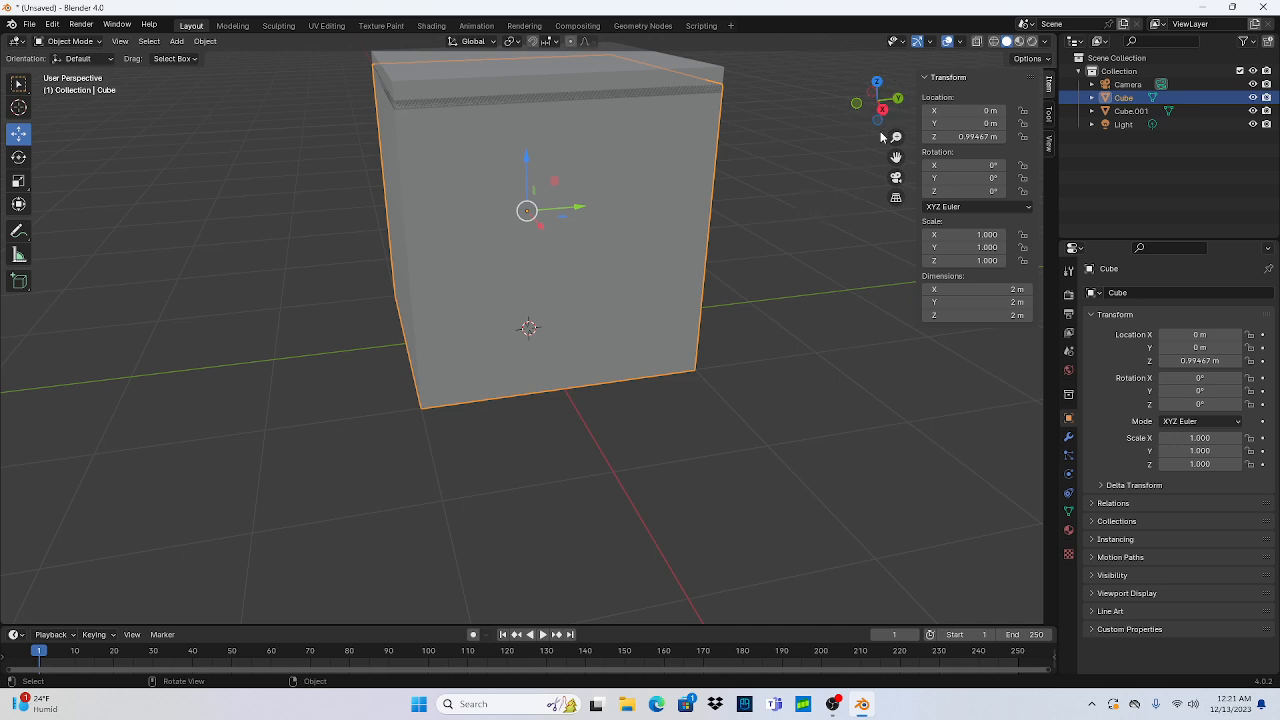
pyautogui.moveTo(812, 143); pyautogui.dragTo(743, 165, button='middle')
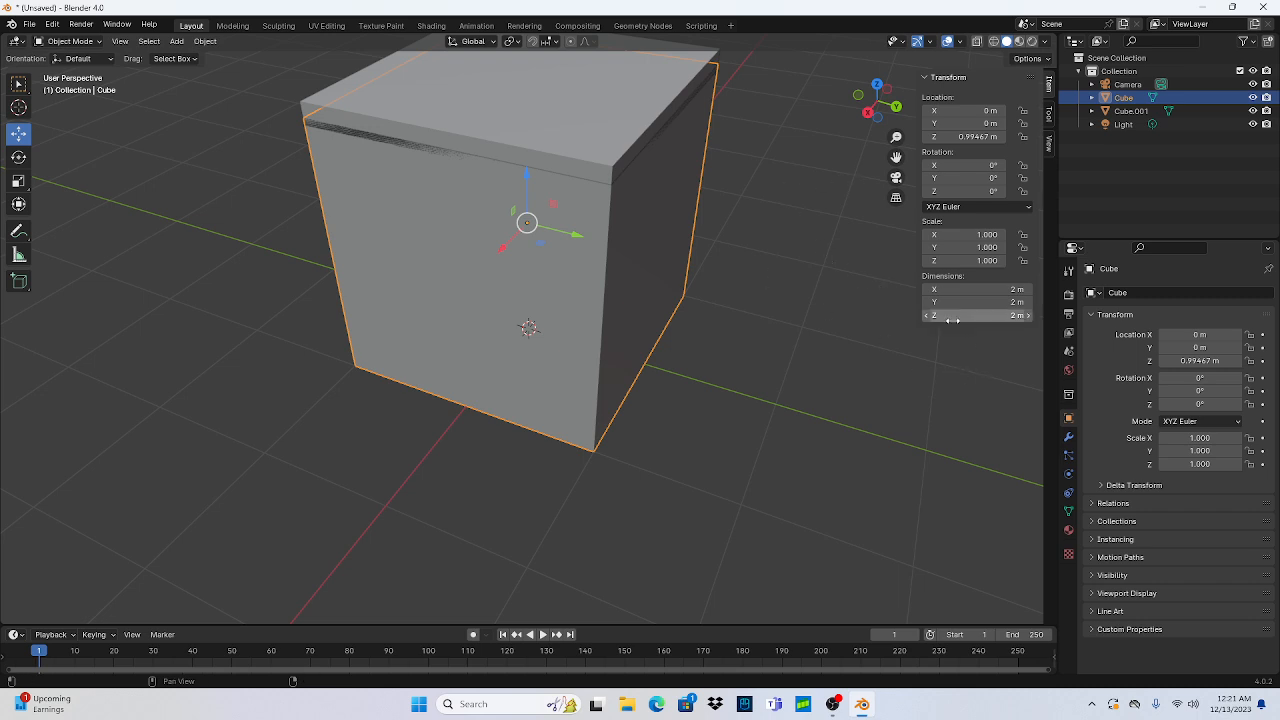
pyautogui.click(798, 88)
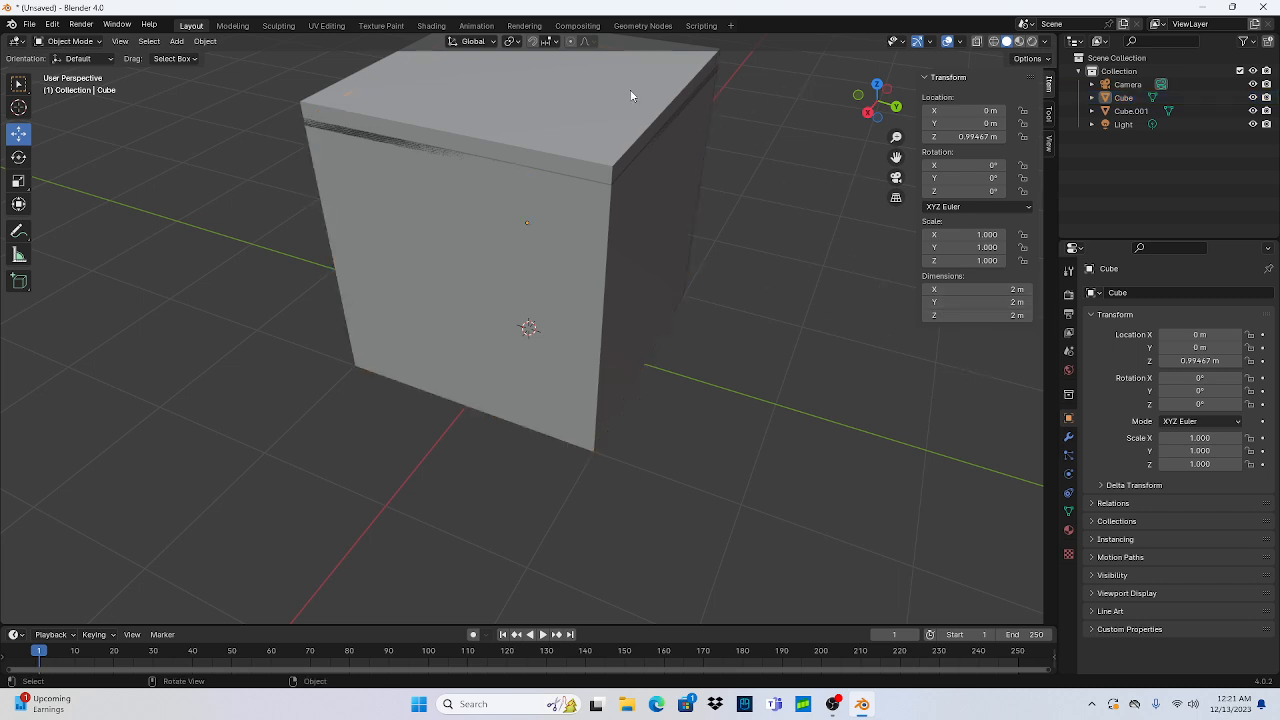
# Step: Set the flat box's Y dimension to 2.01 m
pyautogui.click(626, 91)
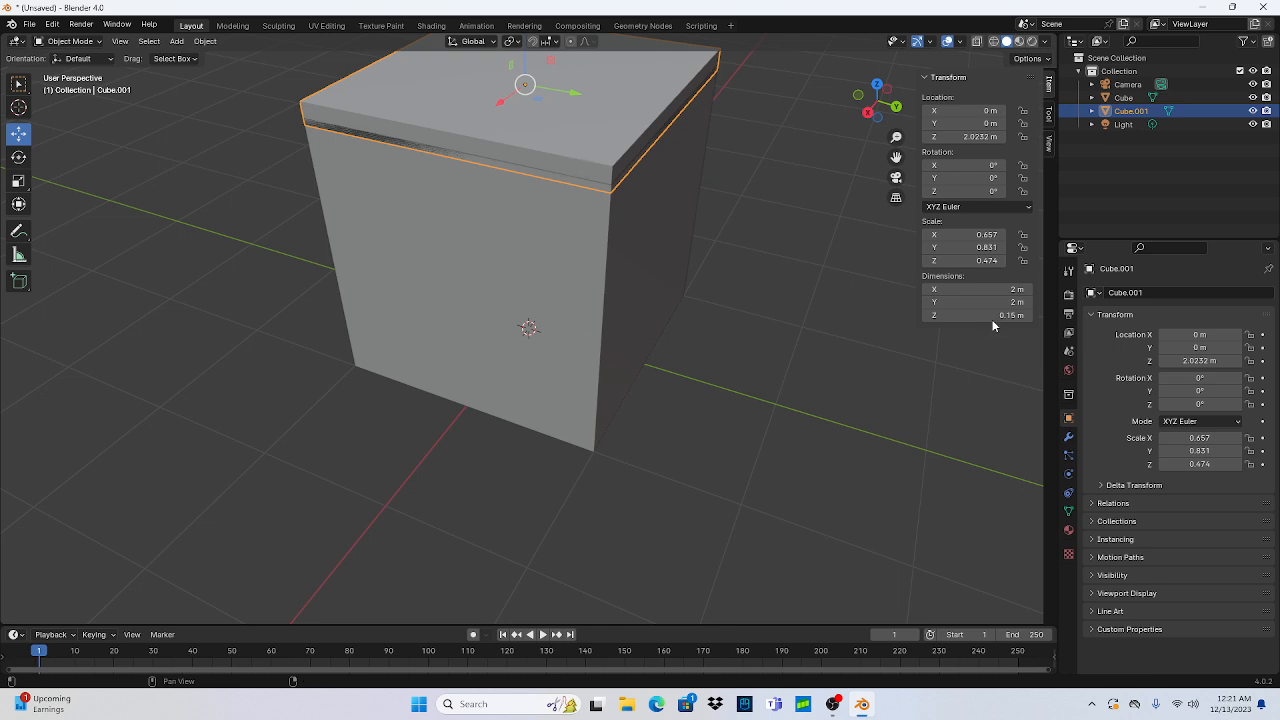
pyautogui.click(1015, 300)
pyautogui.click(1009, 299)
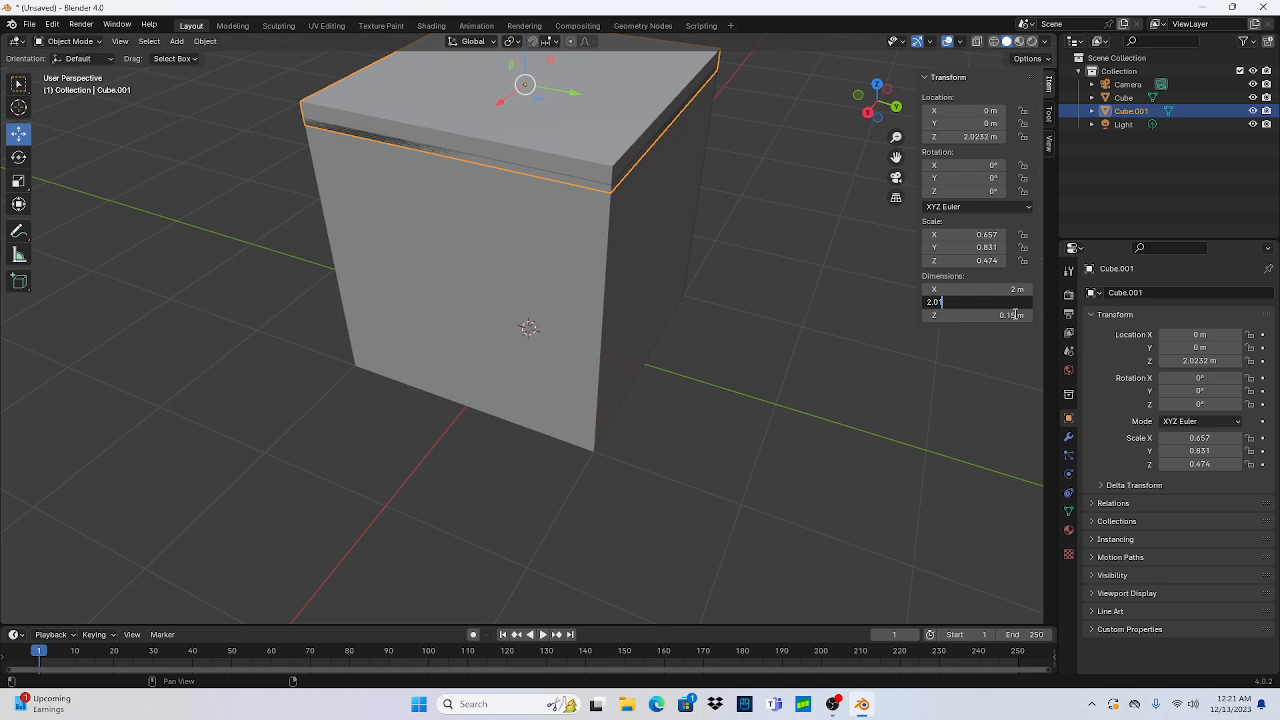
pyautogui.write('.01')
pyautogui.press('Return')
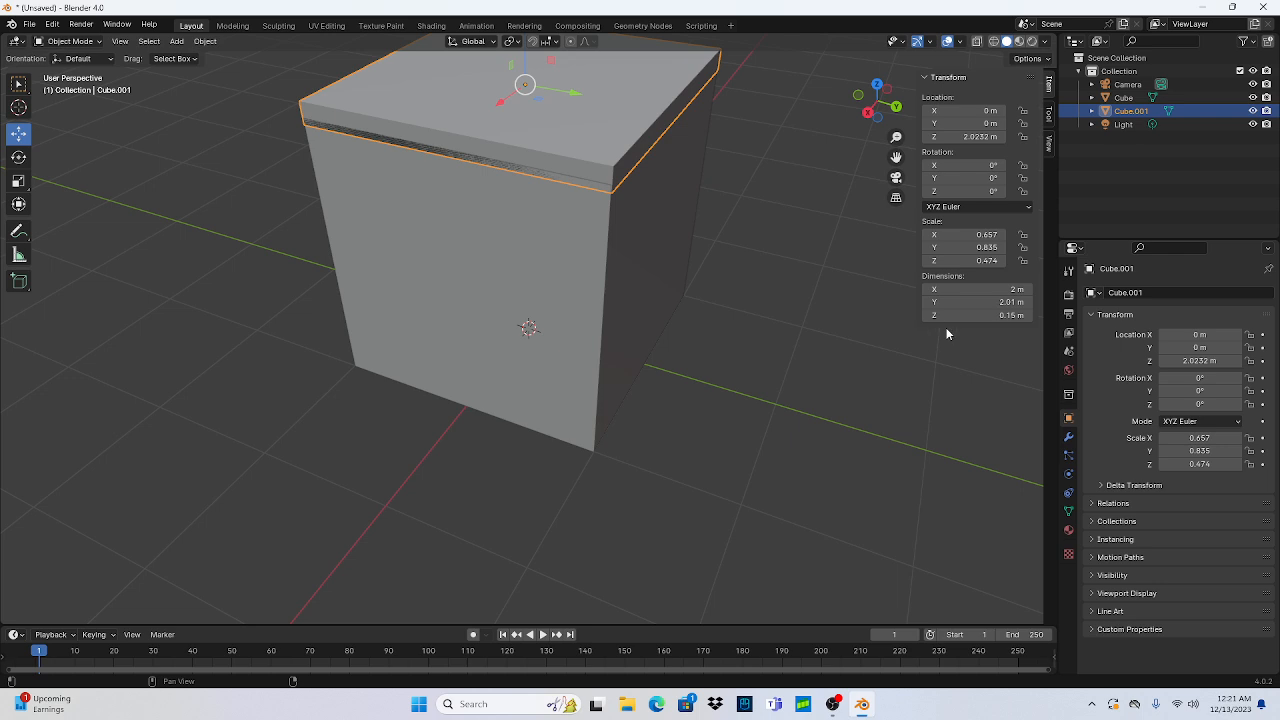
# Step: Copy the flat box's 2.01 m Y dimension into its X dimension
pyautogui.click(988, 303)
pyautogui.hotkey('ctrl', 'c')
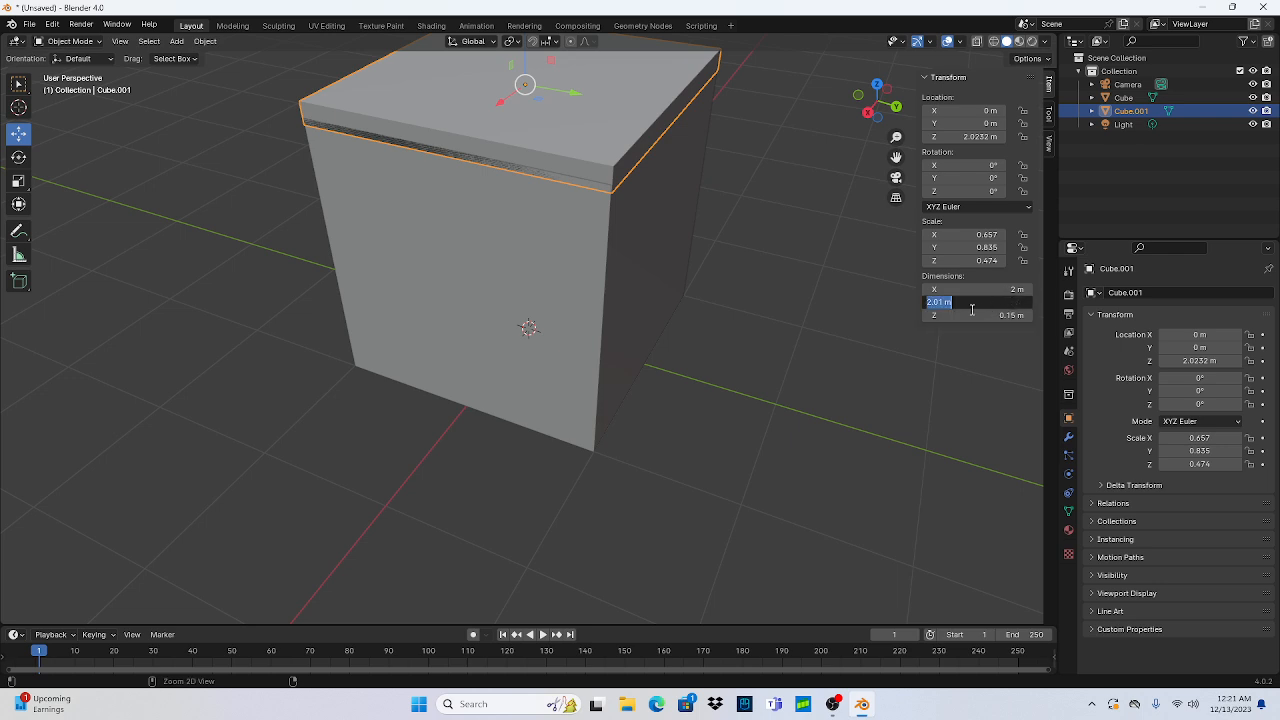
pyautogui.click(992, 289)
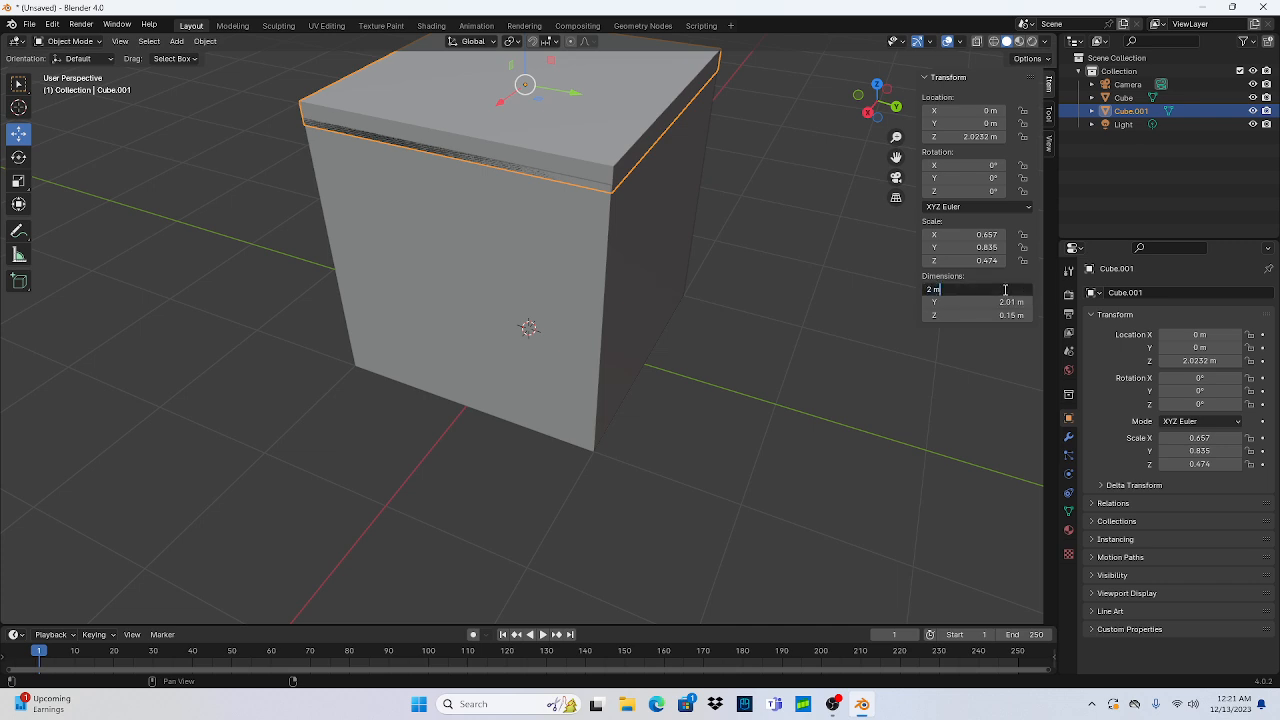
pyautogui.hotkey('ctrl', 'v')
pyautogui.press('Return')
# Step: Examine how far the flat box overhangs the large cube's edges, up close and from several sides
pyautogui.moveTo(792, 186); pyautogui.dragTo(1007, 146, button='middle')
pyautogui.moveTo(756, 156); pyautogui.dragTo(706, 191, button='middle')
pyautogui.rightClick(720, 186)
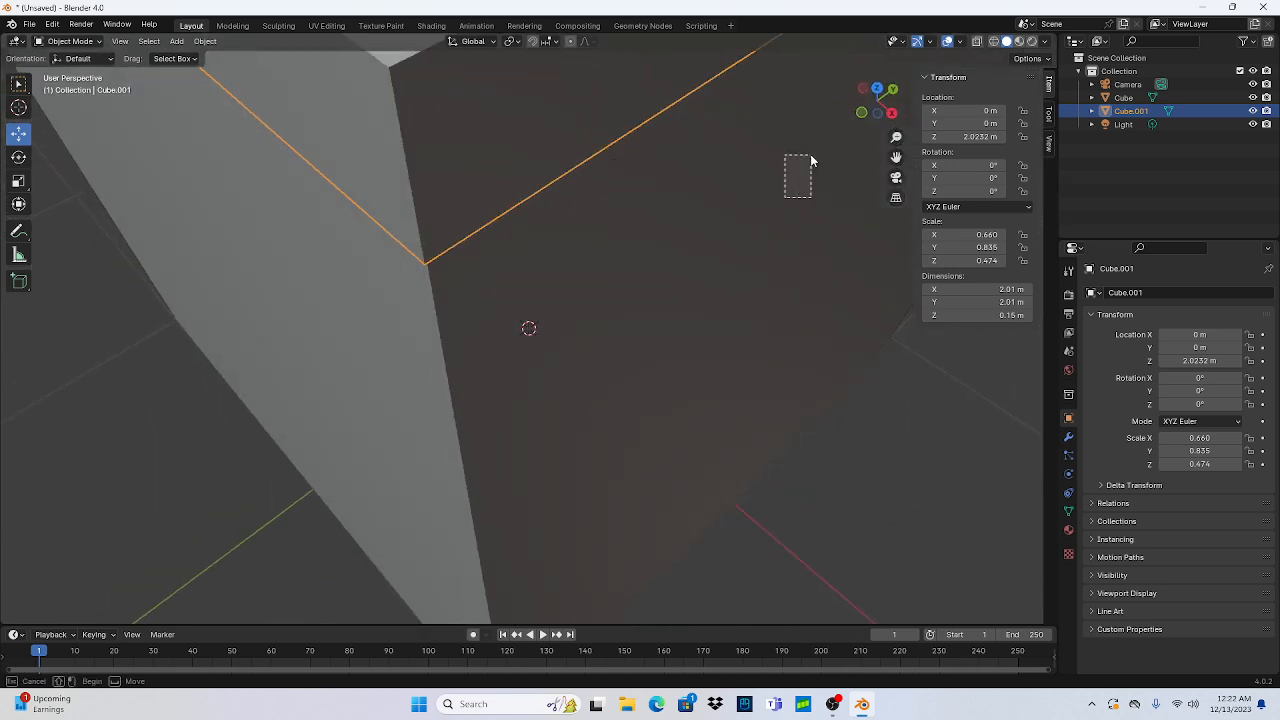
pyautogui.click(764, 178)
pyautogui.scroll(-5, 717, 180)
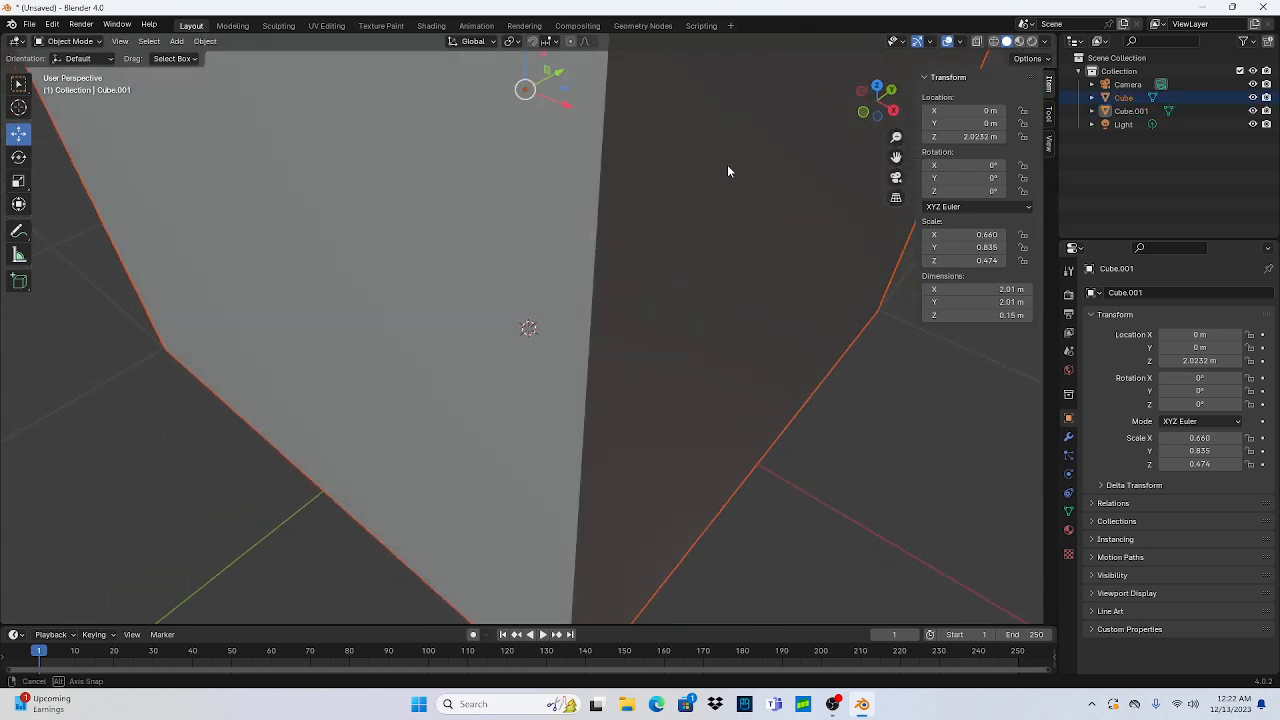
pyautogui.moveTo(721, 171); pyautogui.dragTo(583, 163, button='middle')
pyautogui.scroll(4, 620, 164)
pyautogui.moveTo(694, 143); pyautogui.dragTo(743, 166, button='middle')
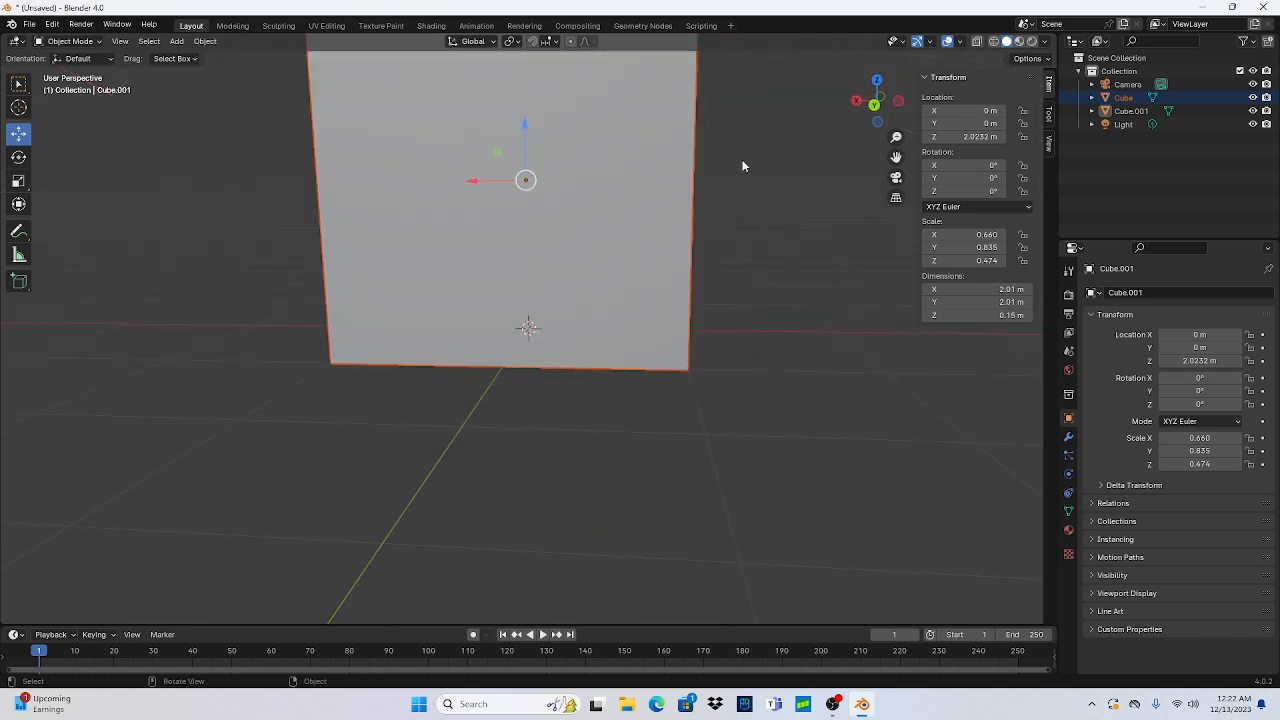
pyautogui.press('KP_8')
pyautogui.press('KP_8')
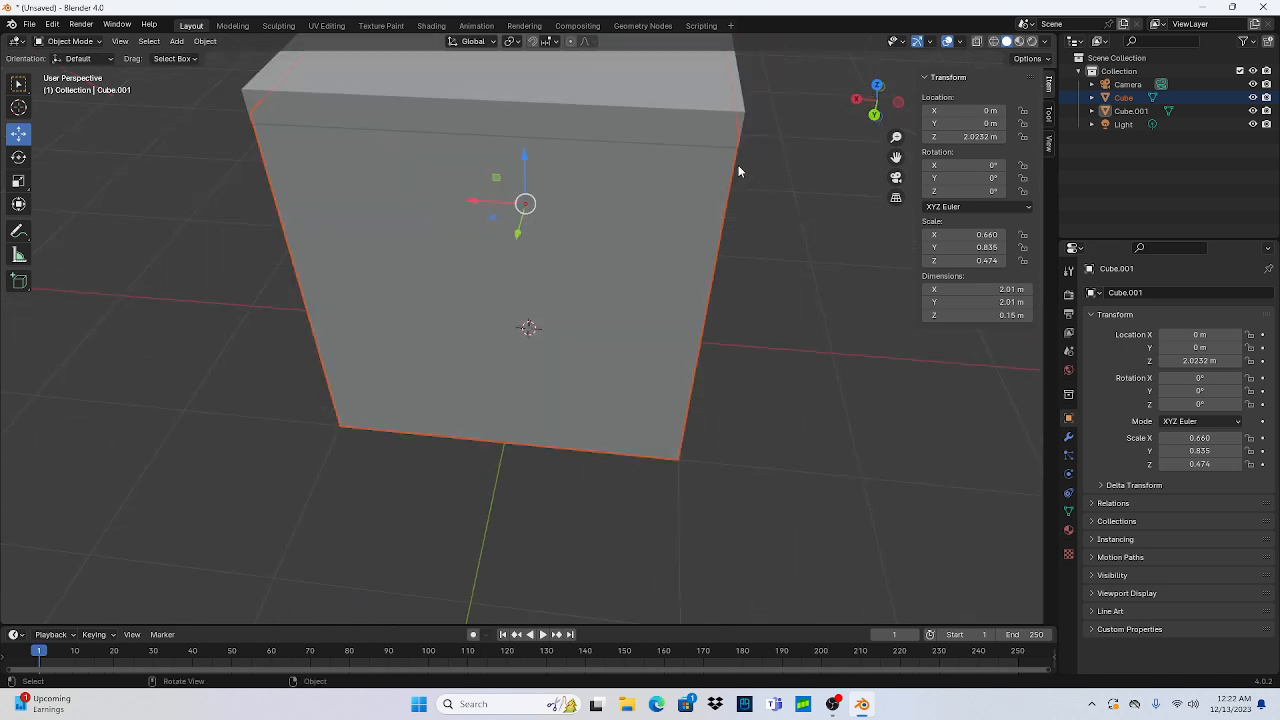
# Step: Set the flat box's X dimension to 2.1 m
pyautogui.click(940, 289)
pyautogui.moveTo(940, 288); pyautogui.dragTo(935, 288)
pyautogui.write('1')
pyautogui.press('Return')
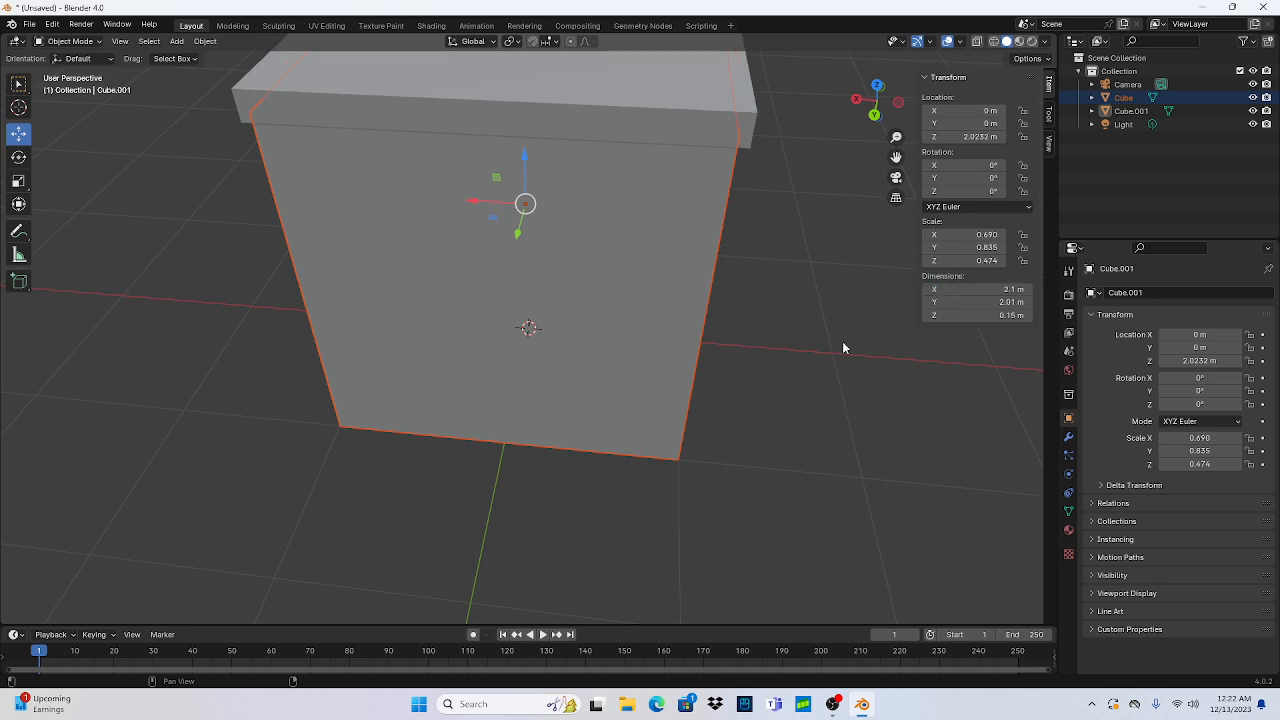
# Step: Set the flat box's X and Y dimensions to 2.05 m each
pyautogui.click(974, 288)
pyautogui.moveTo(955, 289); pyautogui.dragTo(937, 289)
pyautogui.write('05')
pyautogui.press('Return')
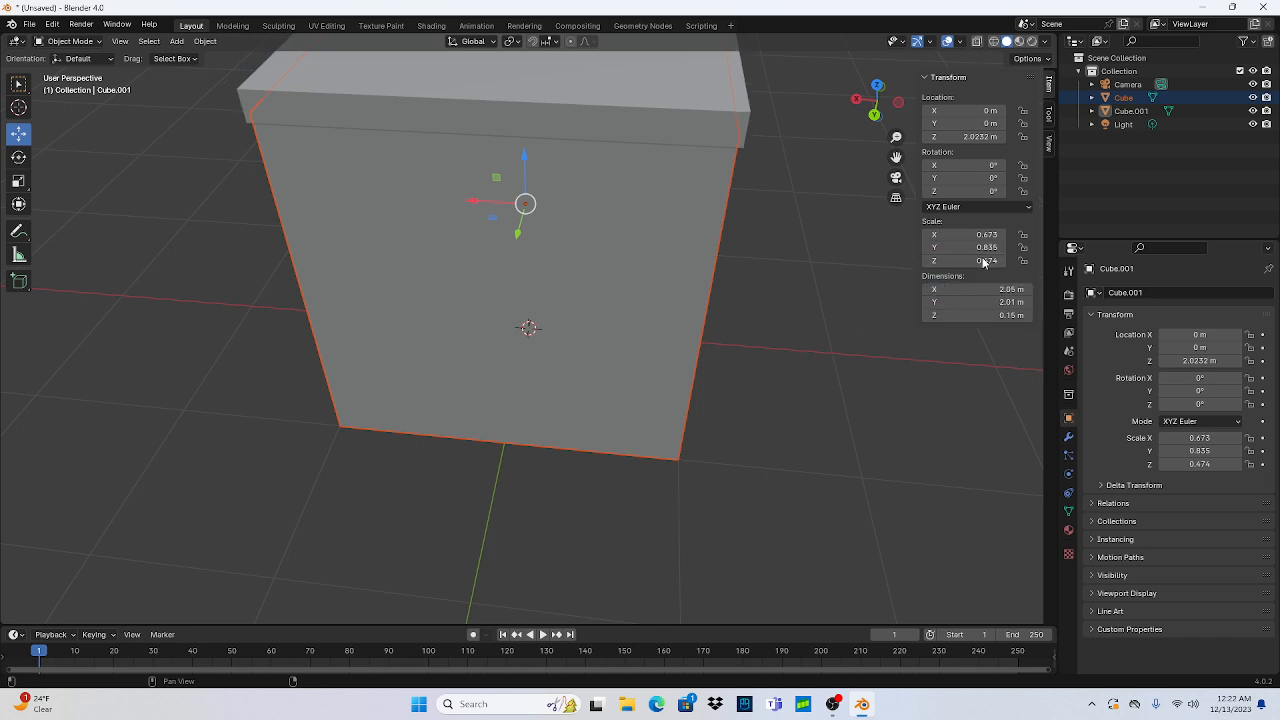
pyautogui.click(990, 302)
pyautogui.moveTo(964, 303); pyautogui.dragTo(946, 303)
pyautogui.click(943, 303)
pyautogui.press('BackSpace')
pyautogui.write('5')
pyautogui.press('Return')
# Step: Lift the flat box along the Z axis off the large cube, to about Z 2.93 m, and deselect it
pyautogui.moveTo(808, 231); pyautogui.dragTo(441, 156, button='middle')
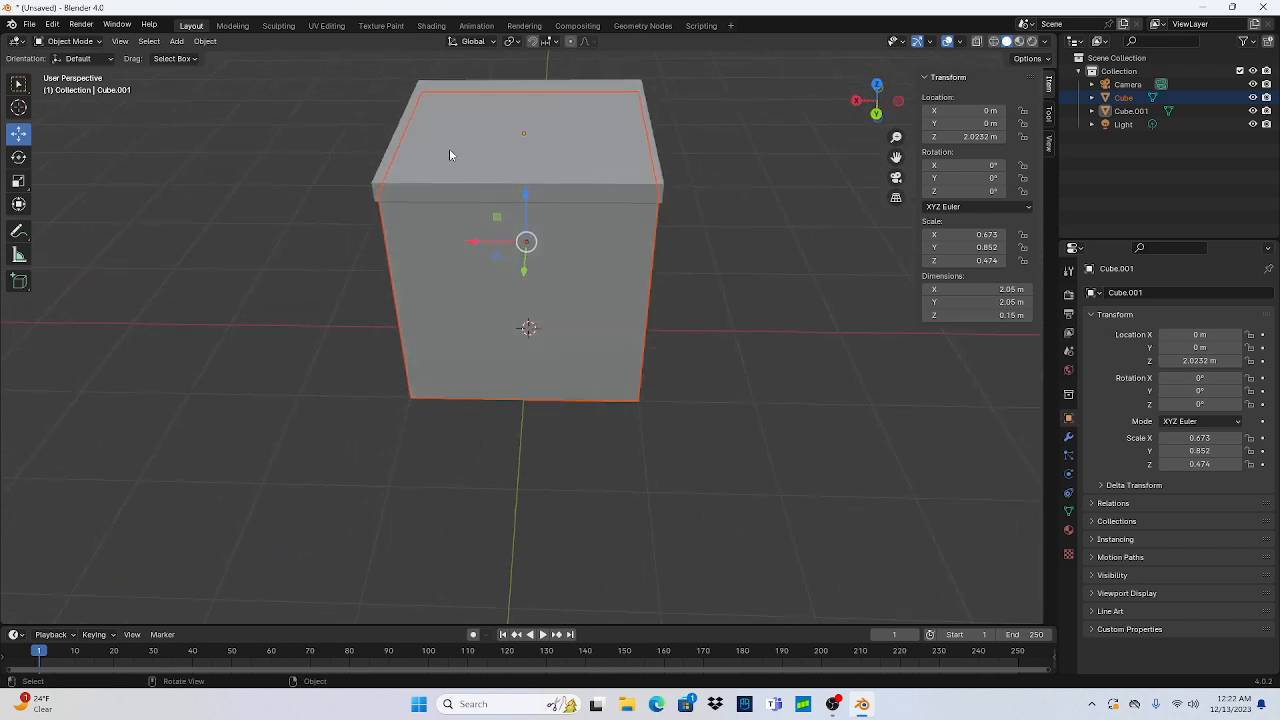
pyautogui.click(441, 156)
pyautogui.moveTo(521, 84); pyautogui.dragTo(550, 546)
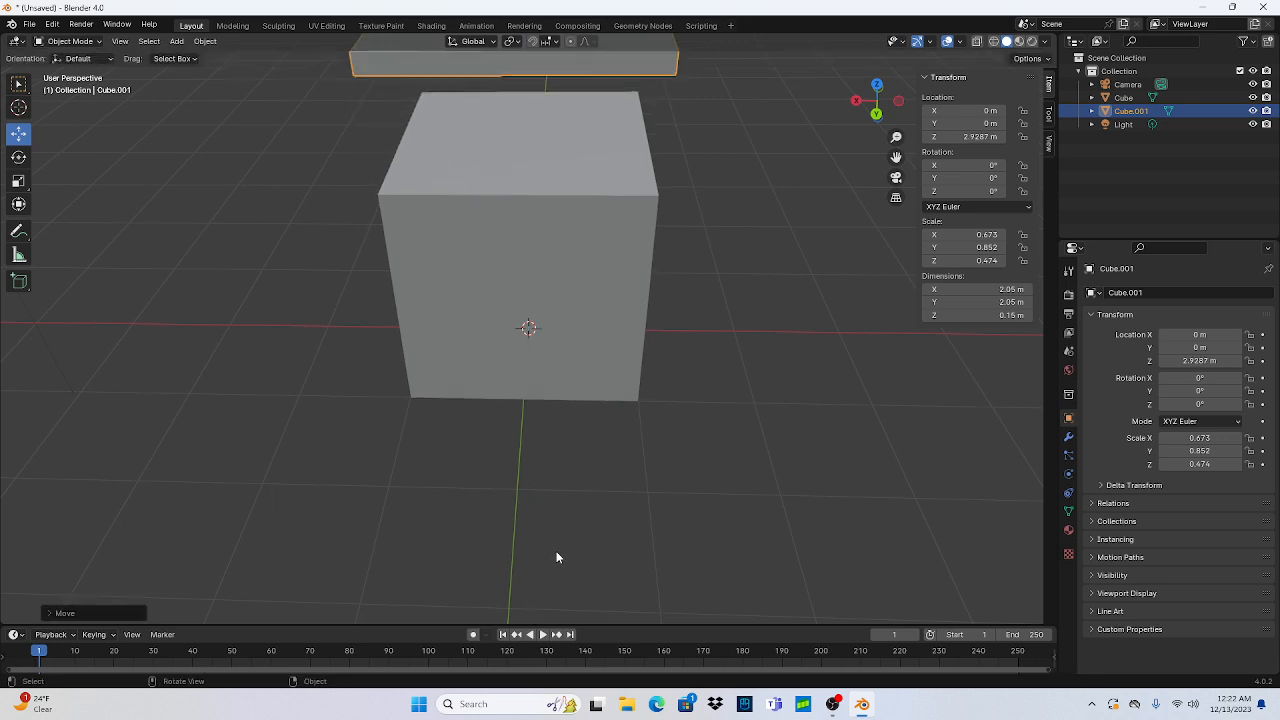
pyautogui.moveTo(810, 232); pyautogui.dragTo(593, 214, button='middle')
pyautogui.moveTo(482, 232); pyautogui.dragTo(426, 246, button='middle')
pyautogui.click(532, 128)
pyautogui.rightClick(505, 127)
pyautogui.click(766, 134)
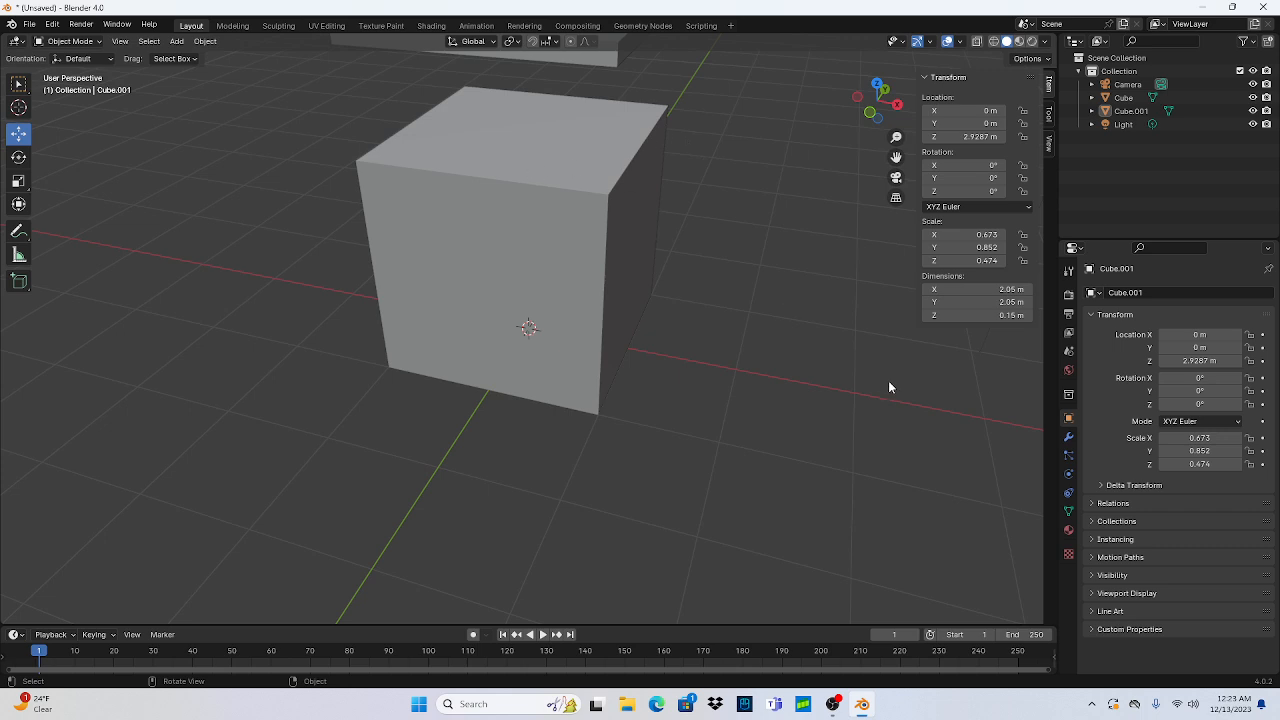
pyautogui.scroll(-3, 814, 291)
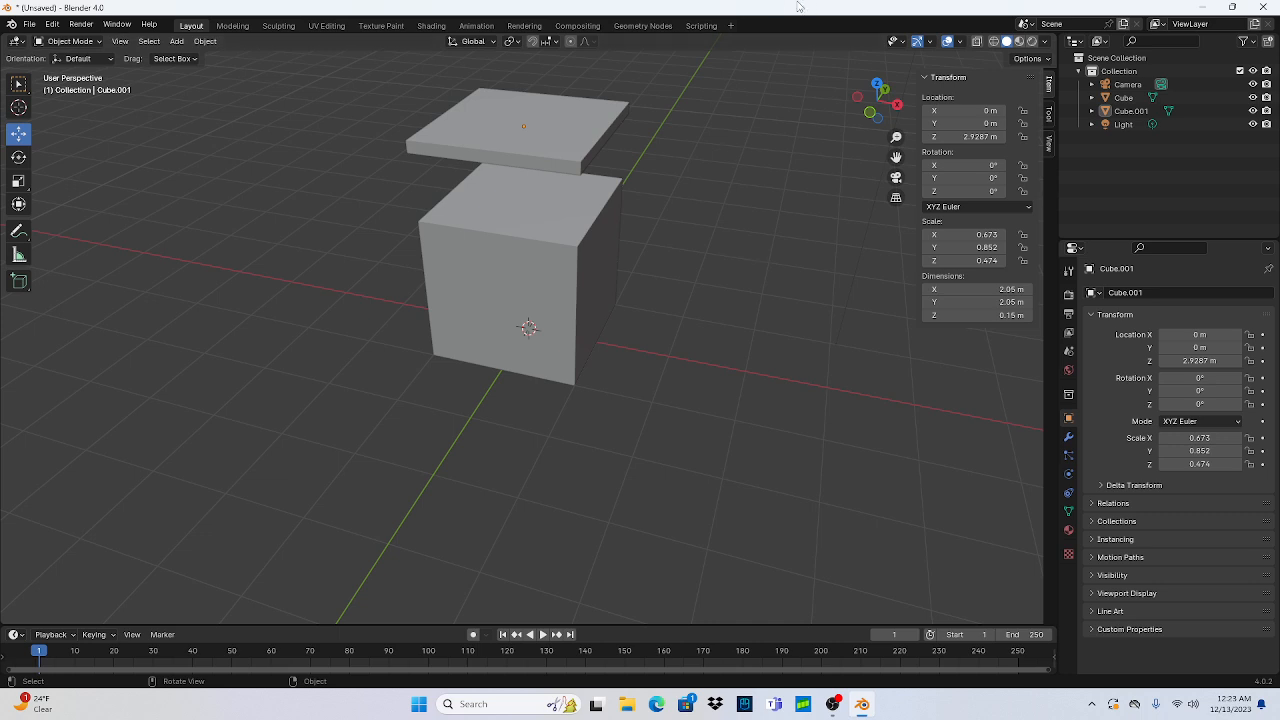
# Step: Switch the viewport to Rendered shading and clear the selection
pyautogui.click(614, 285)
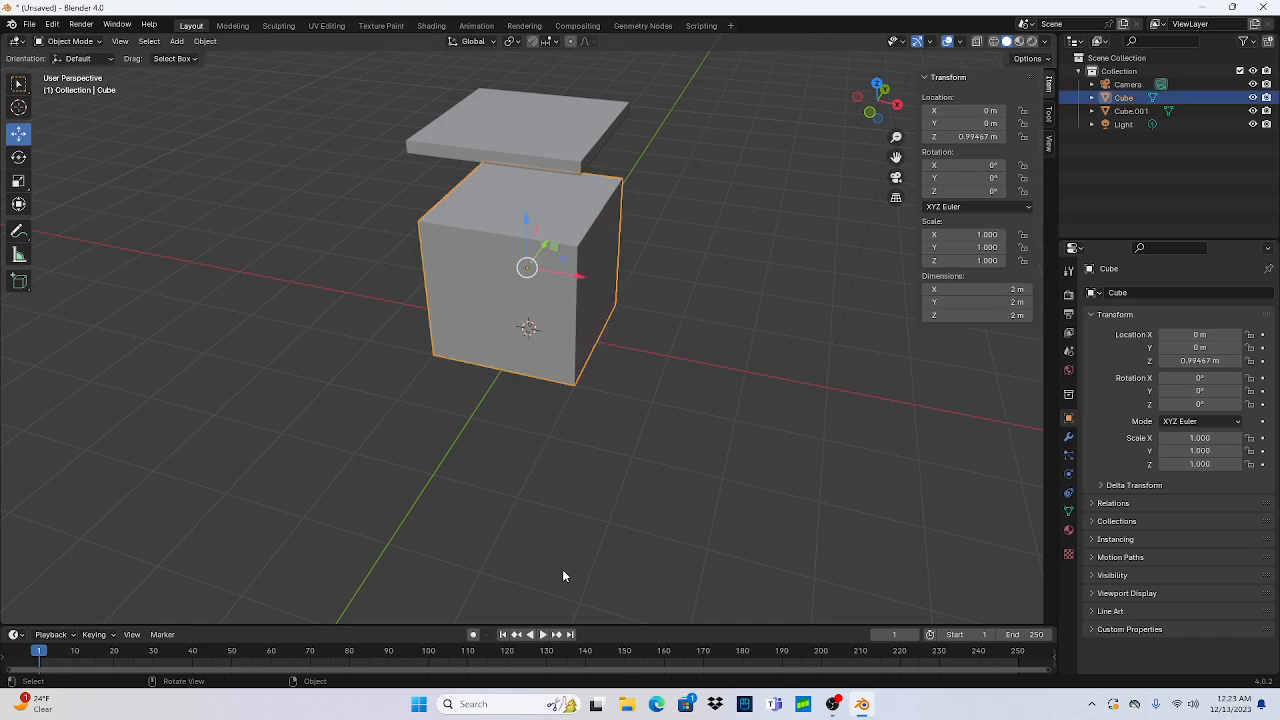
pyautogui.press('z')
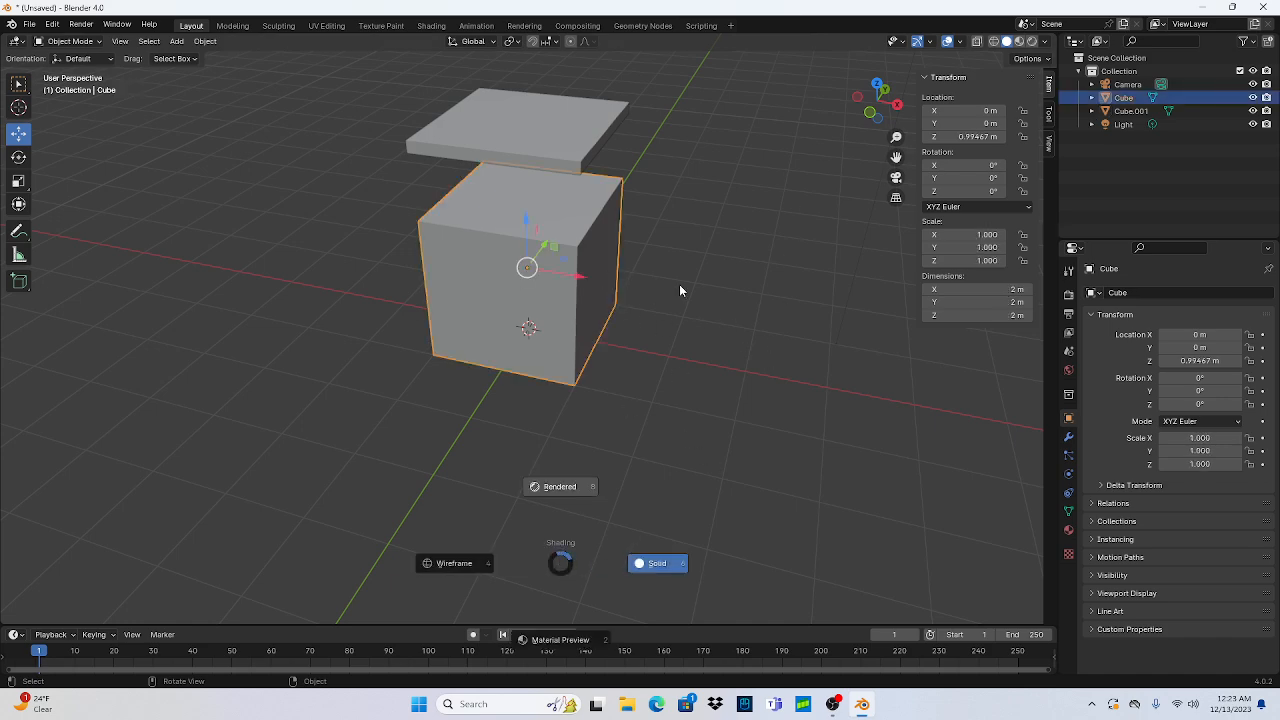
pyautogui.click(679, 284)
pyautogui.click(749, 324)
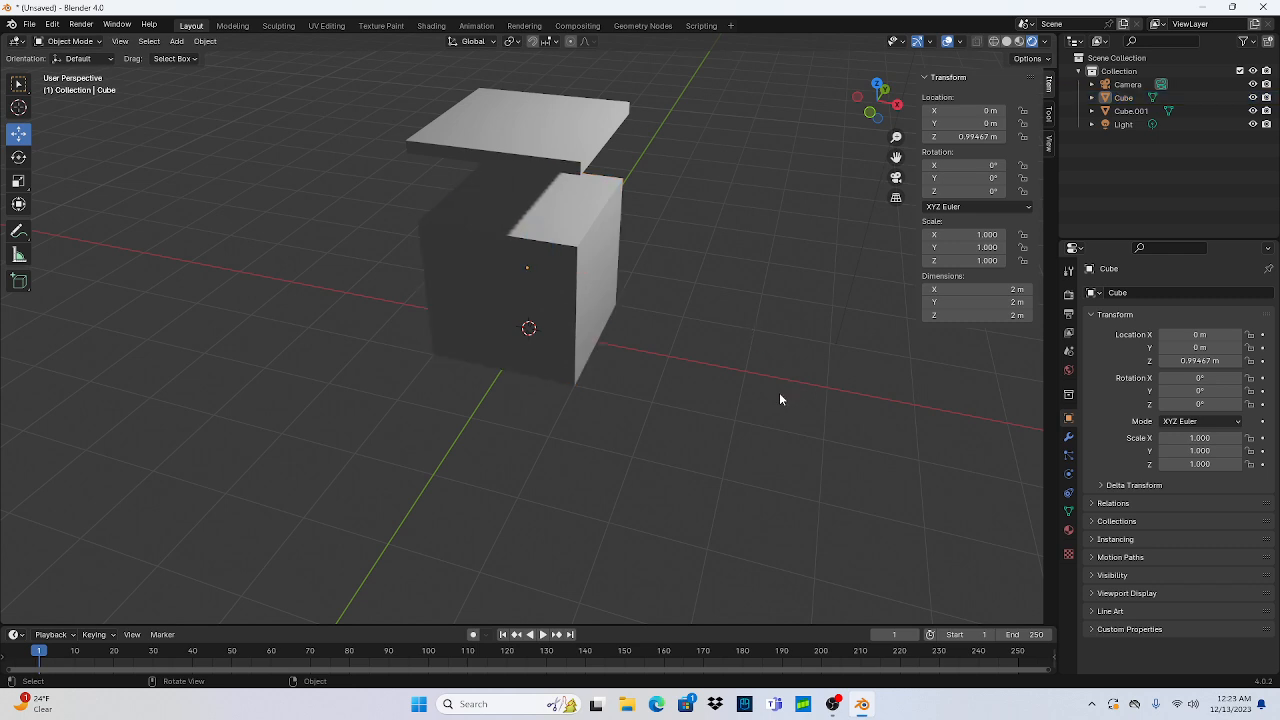
# Step: Undo the flat box's lift and its recent X and Y dimension changes
pyautogui.hotkey('ctrl', 'z')
pyautogui.hotkey('ctrl', 'z')
pyautogui.hotkey('ctrl', 'z')
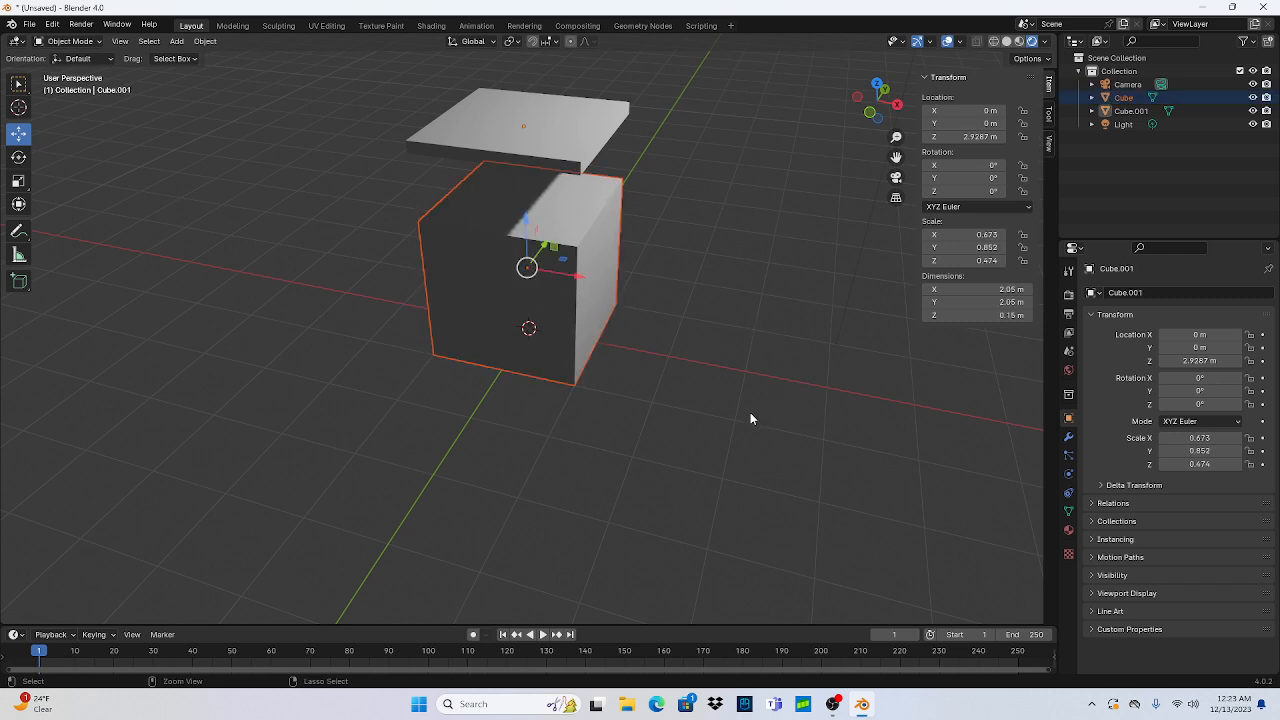
pyautogui.hotkey('ctrl', 'z')
pyautogui.press('g')
pyautogui.click(753, 280)
pyautogui.moveTo(753, 280); pyautogui.dragTo(915, 288, button='middle')
pyautogui.scroll(-3, 785, 236)
pyautogui.hotkey('ctrl', 'z')
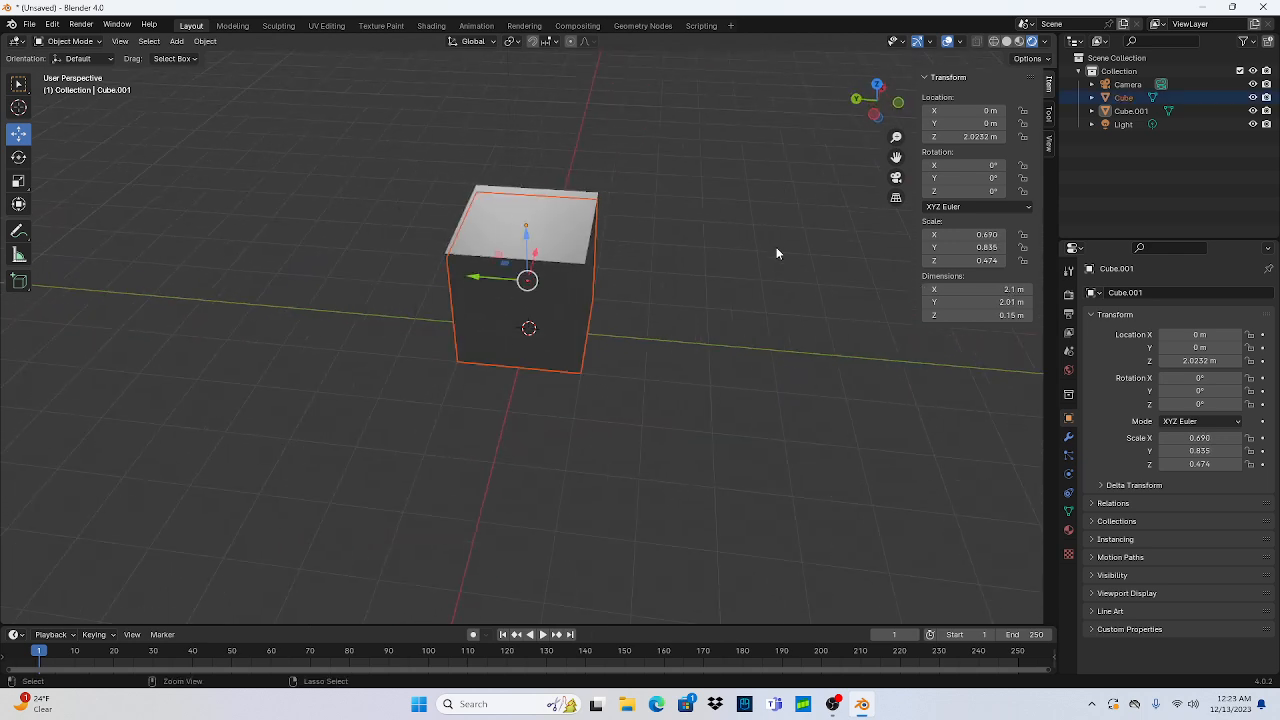
pyautogui.hotkey('ctrl', 'z')
pyautogui.hotkey('ctrl', 'z')
pyautogui.hotkey('ctrl', 'z')
pyautogui.hotkey('ctrl', 'z')
pyautogui.hotkey('ctrl', 'z')
pyautogui.hotkey('ctrl', 'z')
# Step: Switch the viewport from Rendered to Solid shading
pyautogui.moveTo(699, 311); pyautogui.dragTo(753, 269)
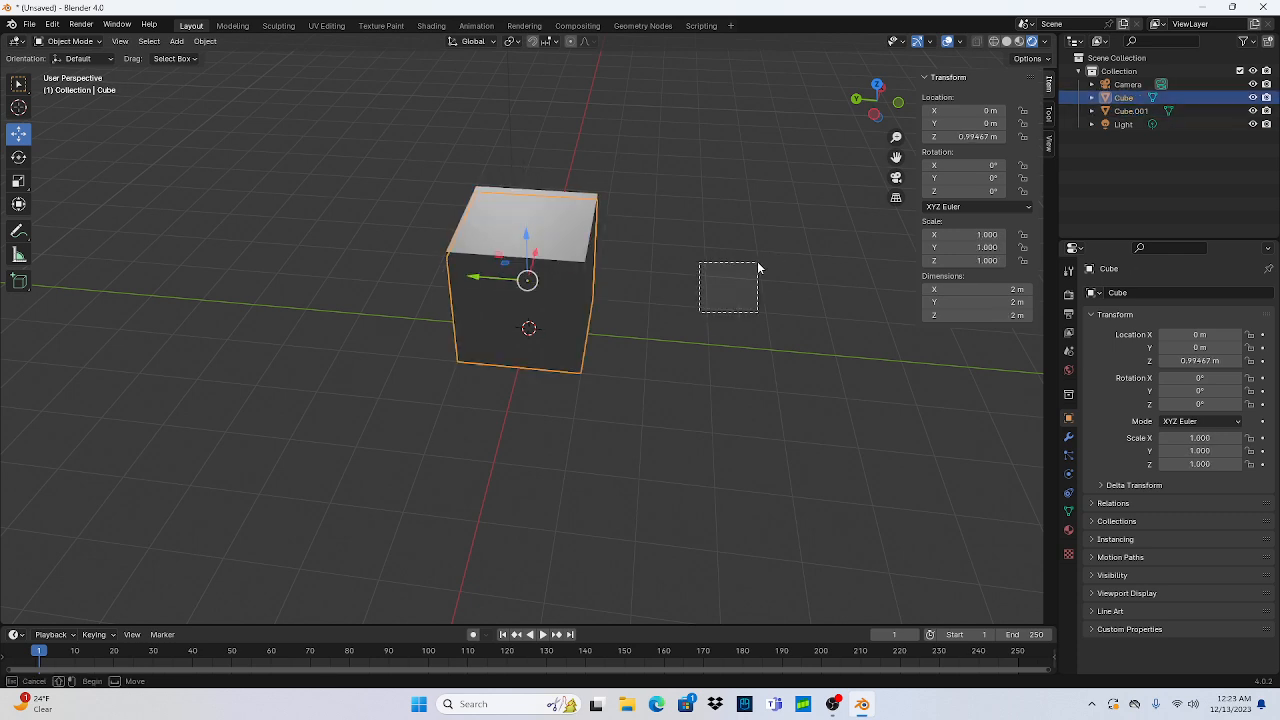
pyautogui.moveTo(606, 311); pyautogui.dragTo(3, 320, button='middle')
pyautogui.moveTo(395, 278); pyautogui.dragTo(580, 372)
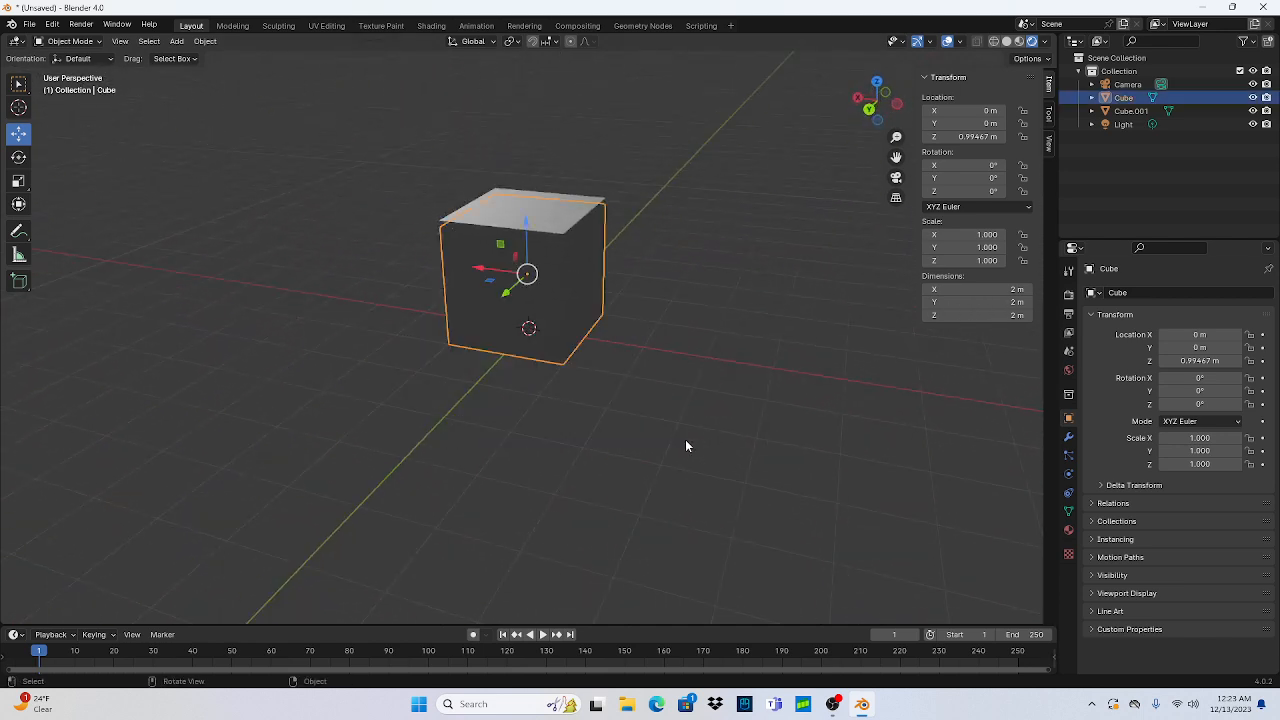
pyautogui.press('z')
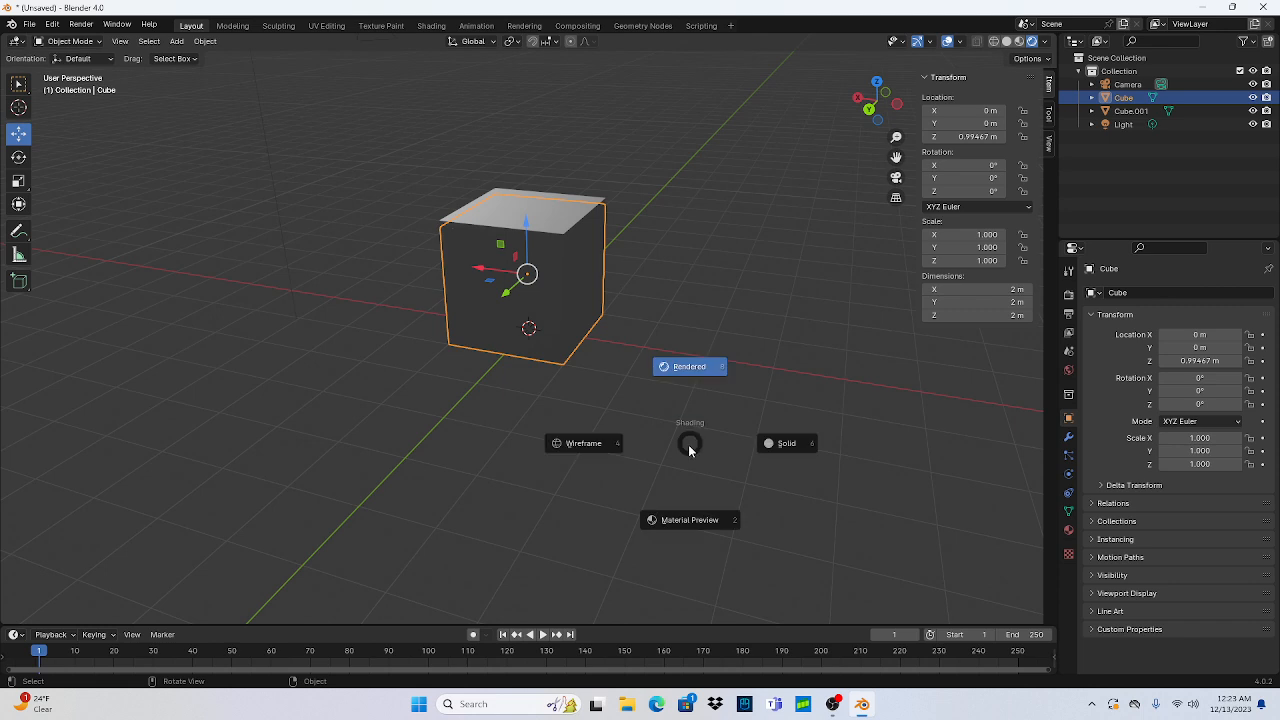
pyautogui.click(699, 370)
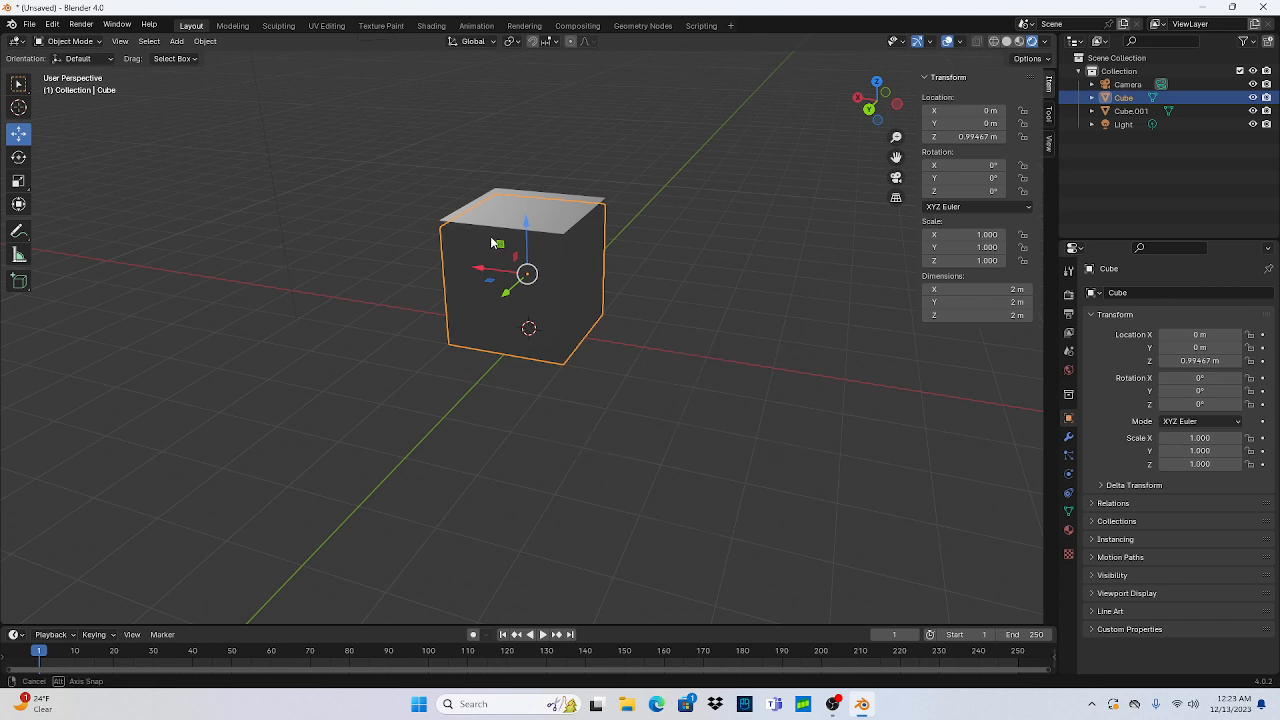
pyautogui.scroll(-2, 497, 245)
pyautogui.press('z')
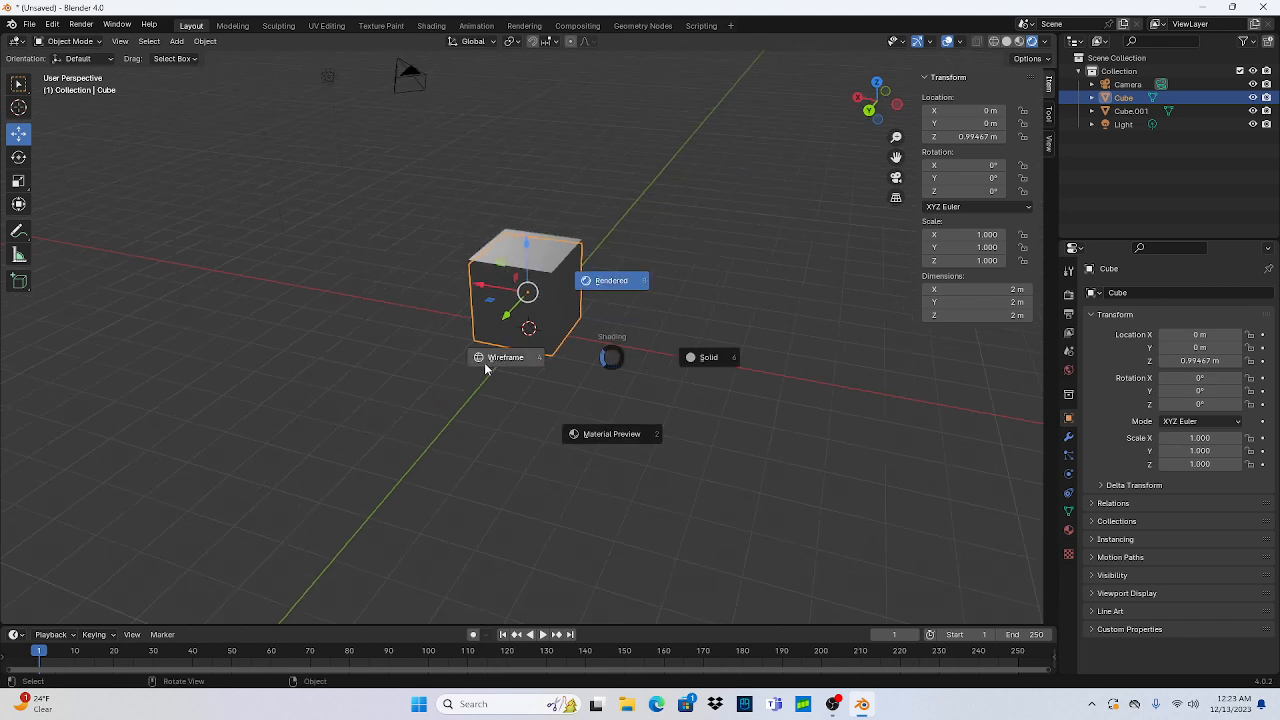
pyautogui.click(691, 360)
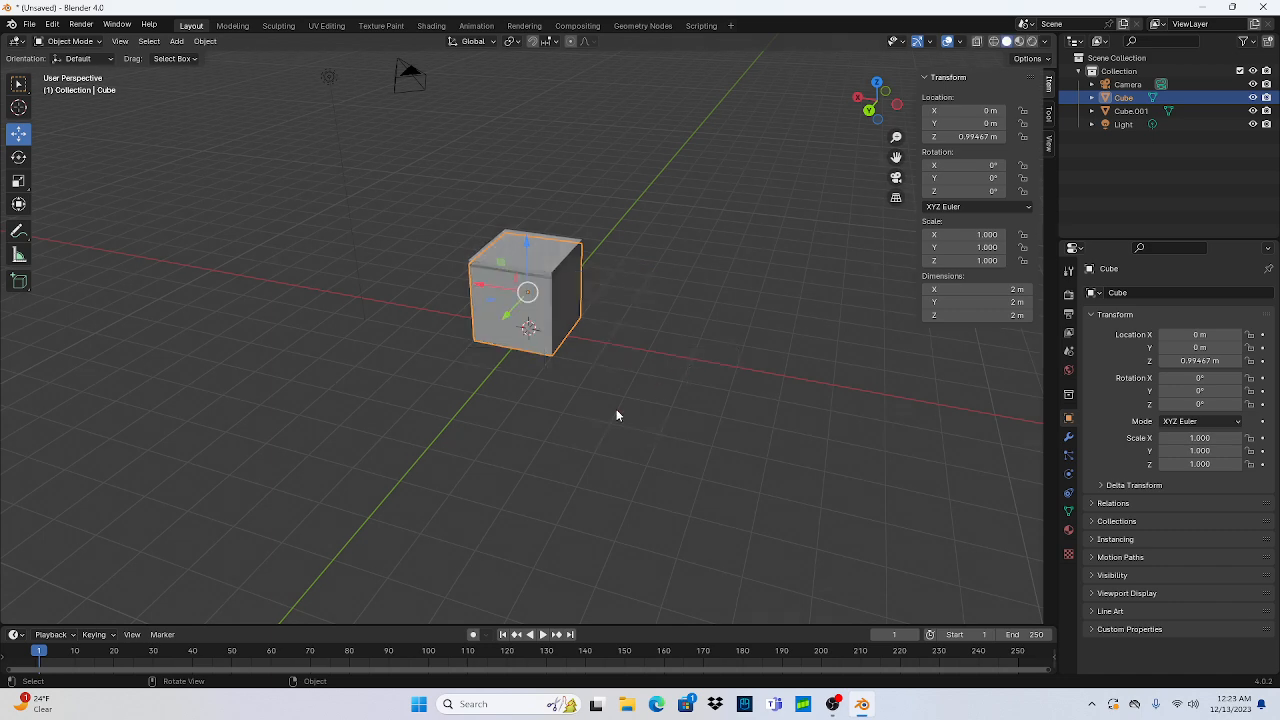
# Step: Select the flat box on top of the large cube
pyautogui.scroll(1, 600, 420)
pyautogui.scroll(3, 700, 378)
pyautogui.moveTo(794, 177); pyautogui.dragTo(757, 127, button='middle')
pyautogui.click(589, 125)
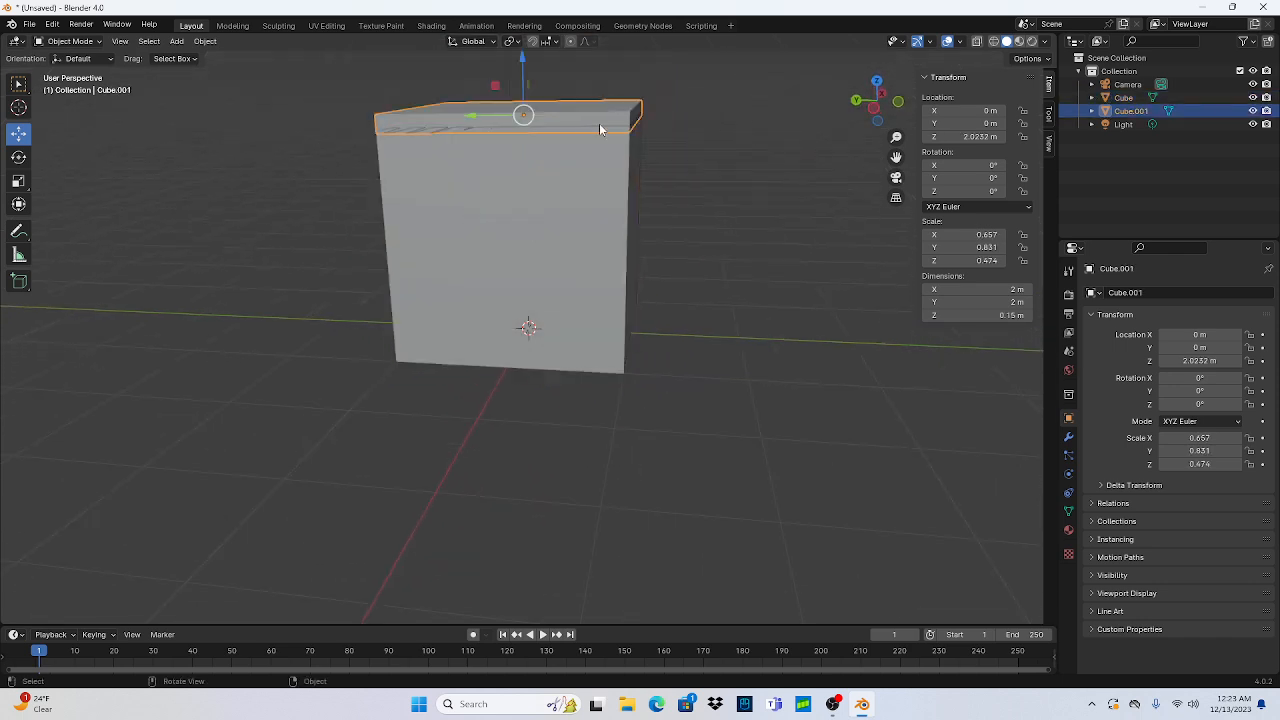
# Step: Go back to the latest Box Select entry in the undo history and select the flat box again
pyautogui.click(30, 24)
pyautogui.click(53, 23)
pyautogui.click(53, 23)
pyautogui.moveTo(110, 66)
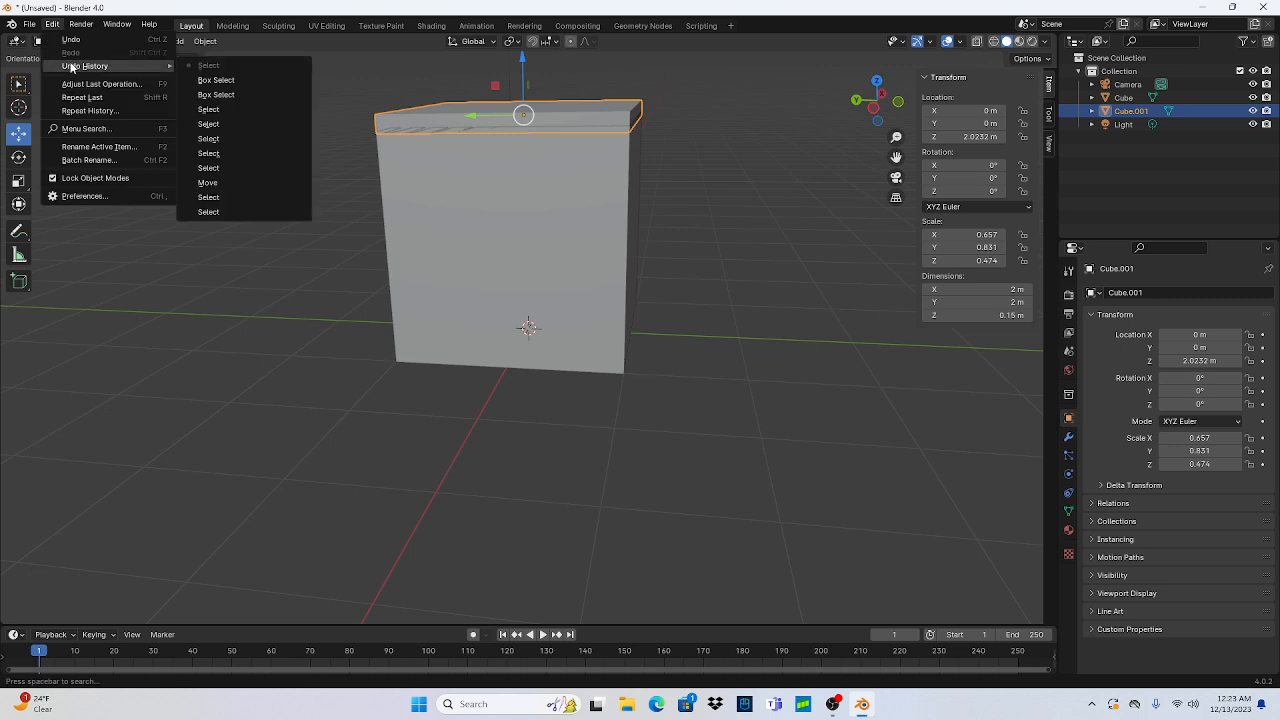
pyautogui.click(248, 80)
pyautogui.click(746, 193)
pyautogui.moveTo(746, 193)
pyautogui.mouseDown(button='middle')
pyautogui.moveTo(765, 176)
pyautogui.moveTo(743, 186)
pyautogui.mouseUp(button='middle')
pyautogui.click(522, 128)
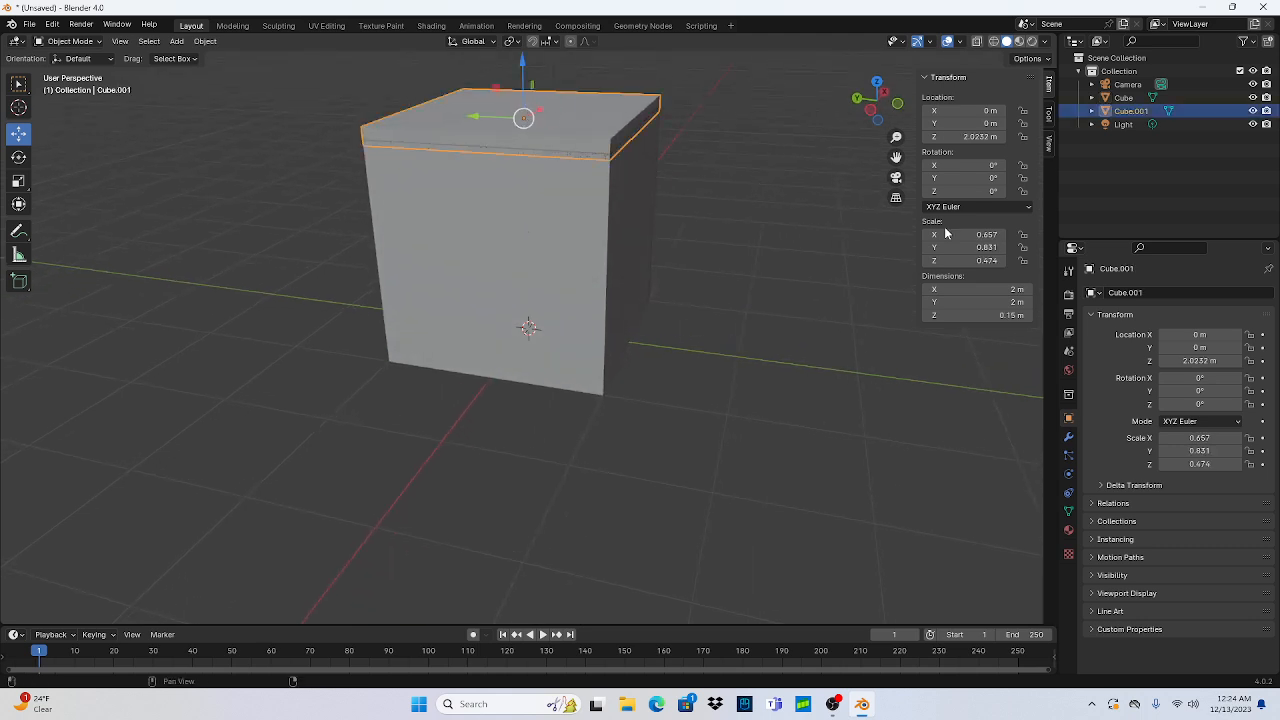
# Step: Set the flat box's X and Y dimensions to 2.05 m each and deselect it
pyautogui.click(1005, 288)
pyautogui.doubleClick(971, 288)
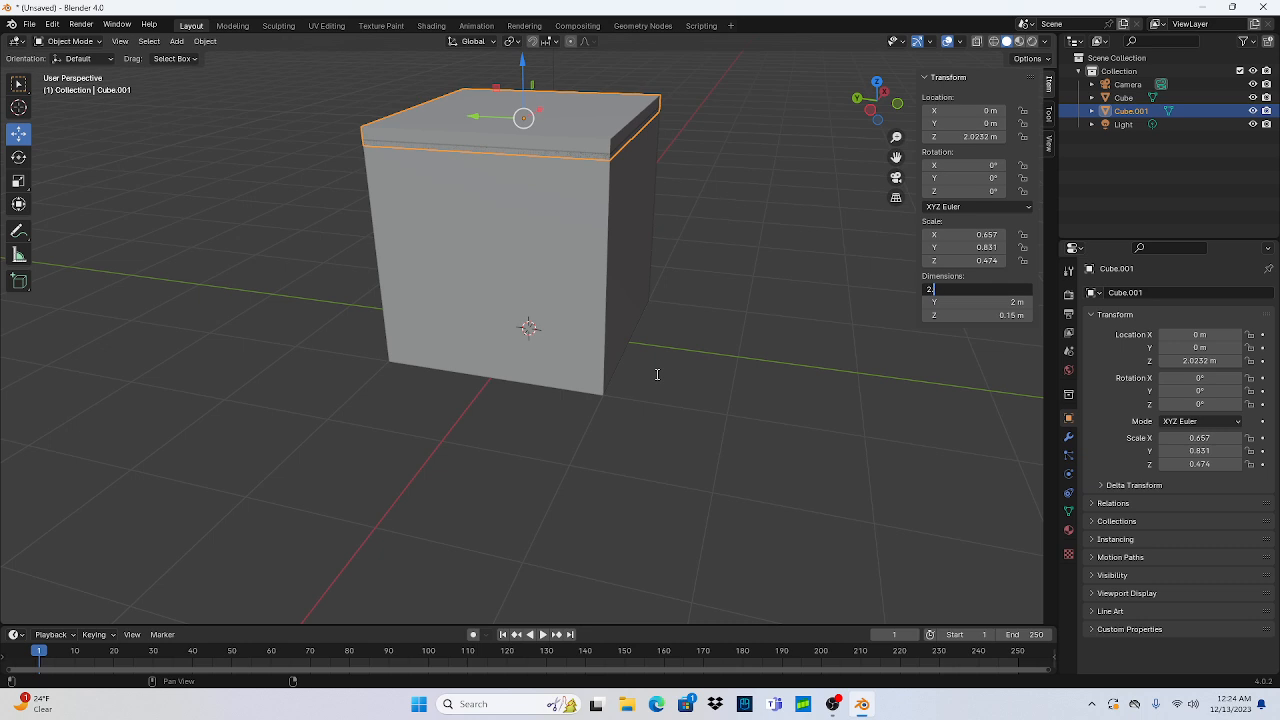
pyautogui.write('.05')
pyautogui.press('Return')
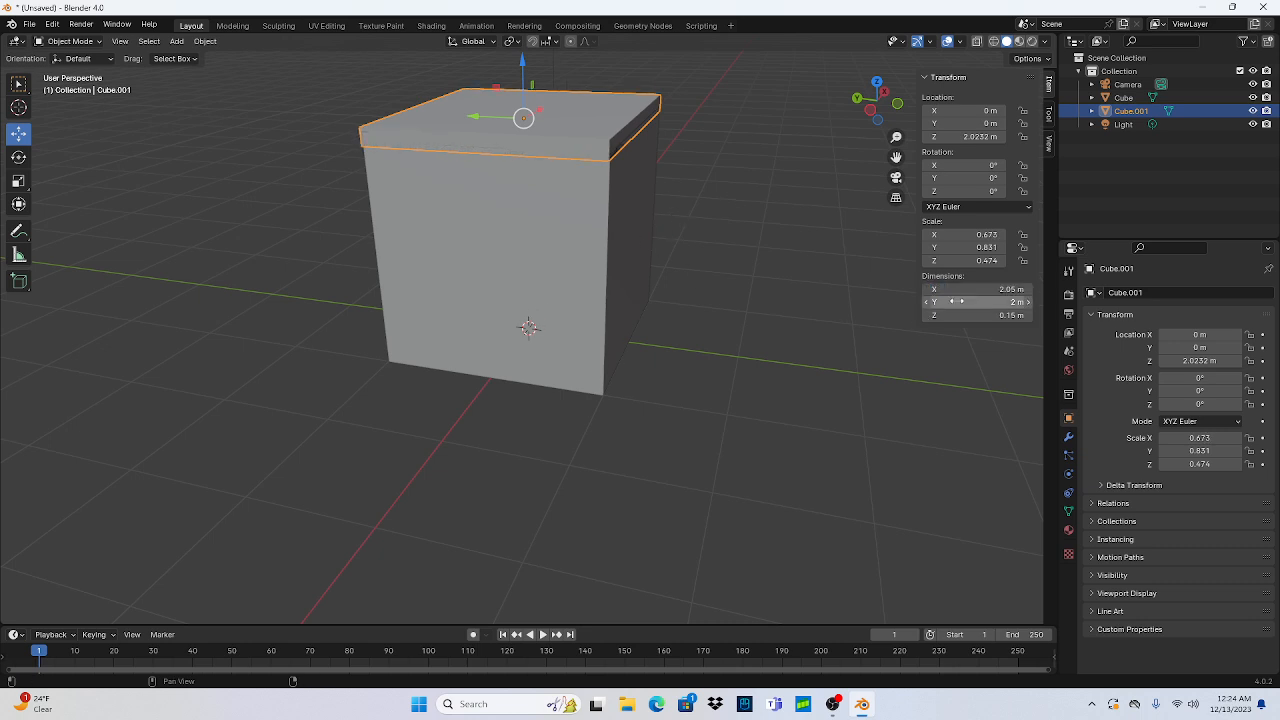
pyautogui.click(993, 290)
pyautogui.click(990, 303)
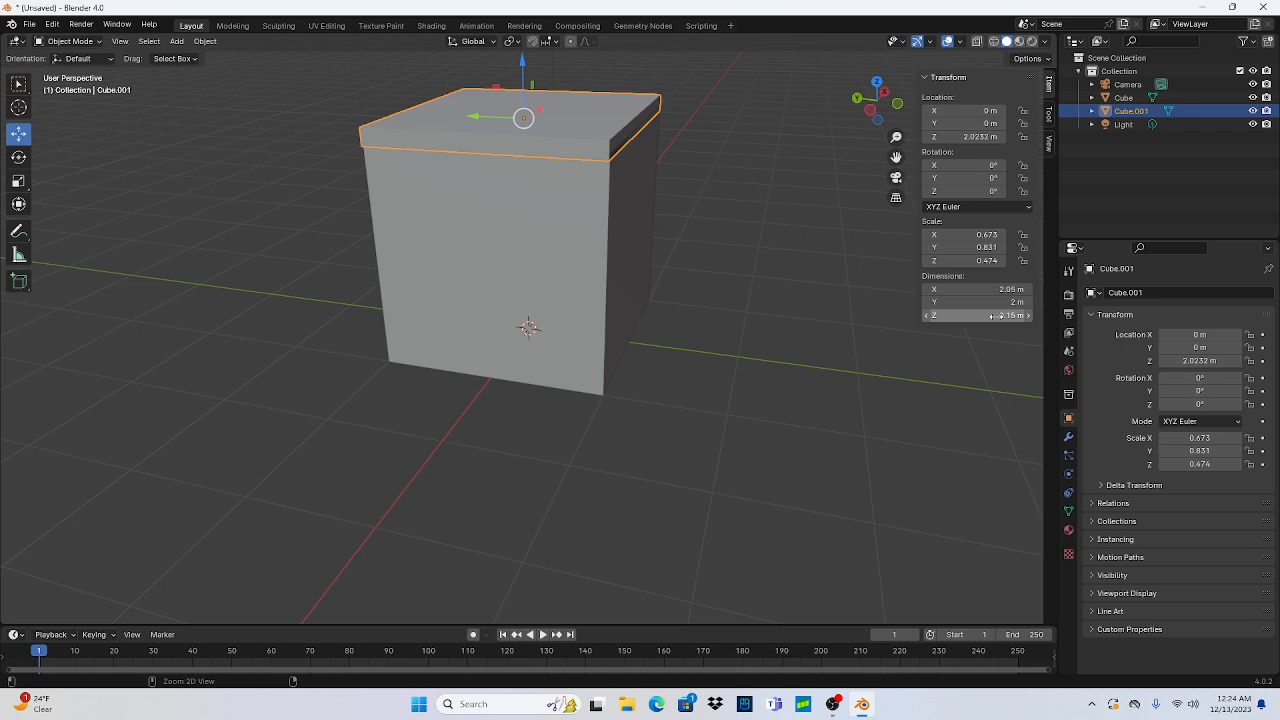
pyautogui.click(1014, 302)
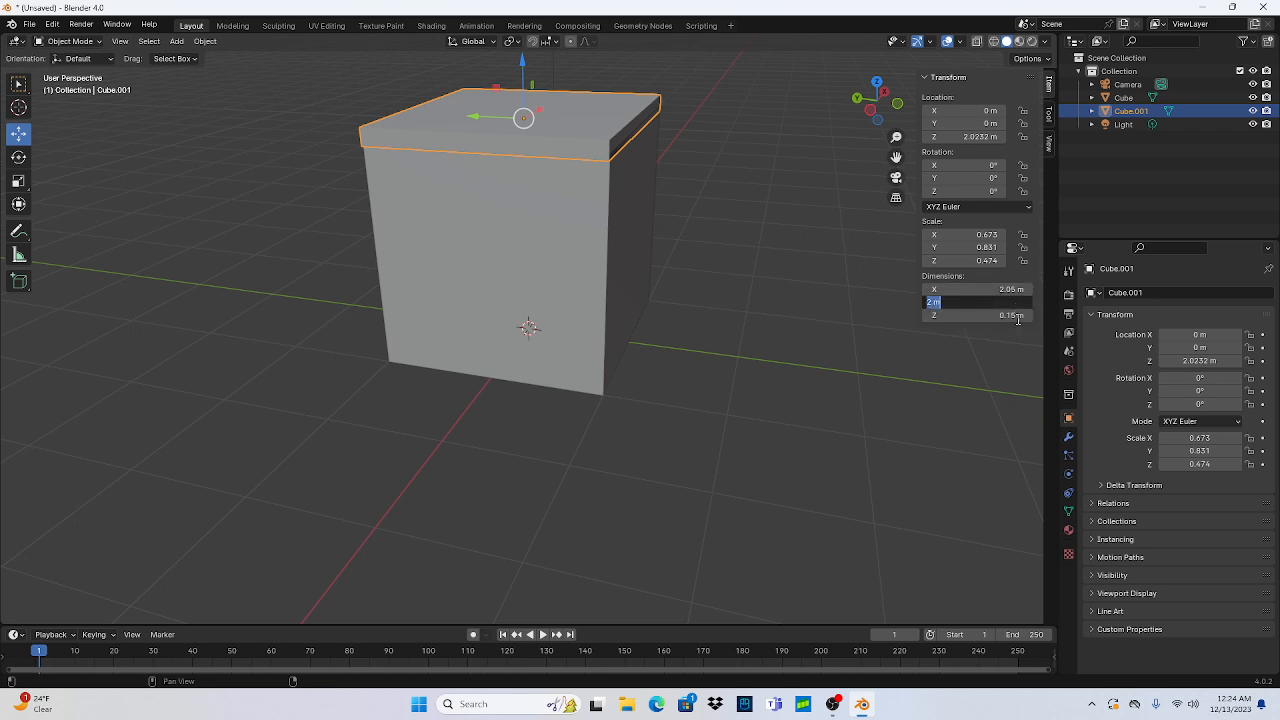
pyautogui.write('2.01 m')
pyautogui.press('BackSpace')
pyautogui.press('Return')
pyautogui.moveTo(777, 203); pyautogui.dragTo(858, 411, button='middle')
pyautogui.click(761, 190)
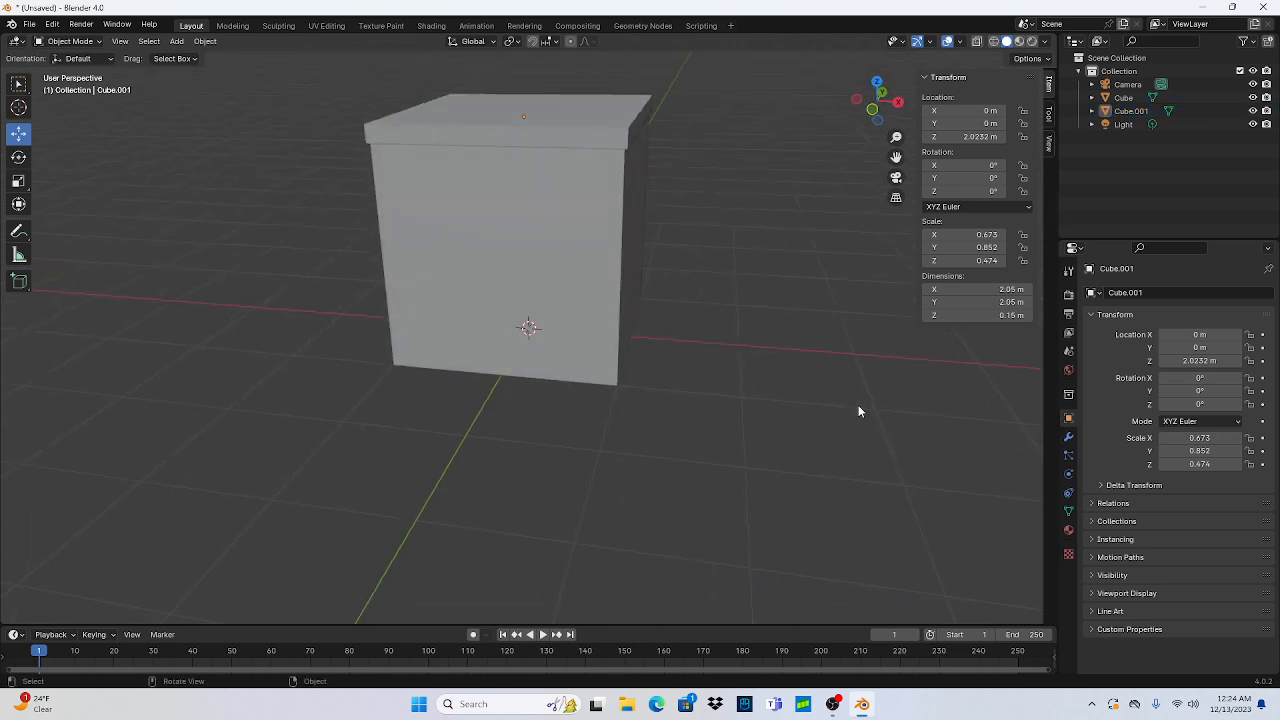
# Step: Lift the flat box along the Z axis above the large cube, to about Z 2.81 m
pyautogui.click(508, 95)
pyautogui.press('g')
pyautogui.press('z')
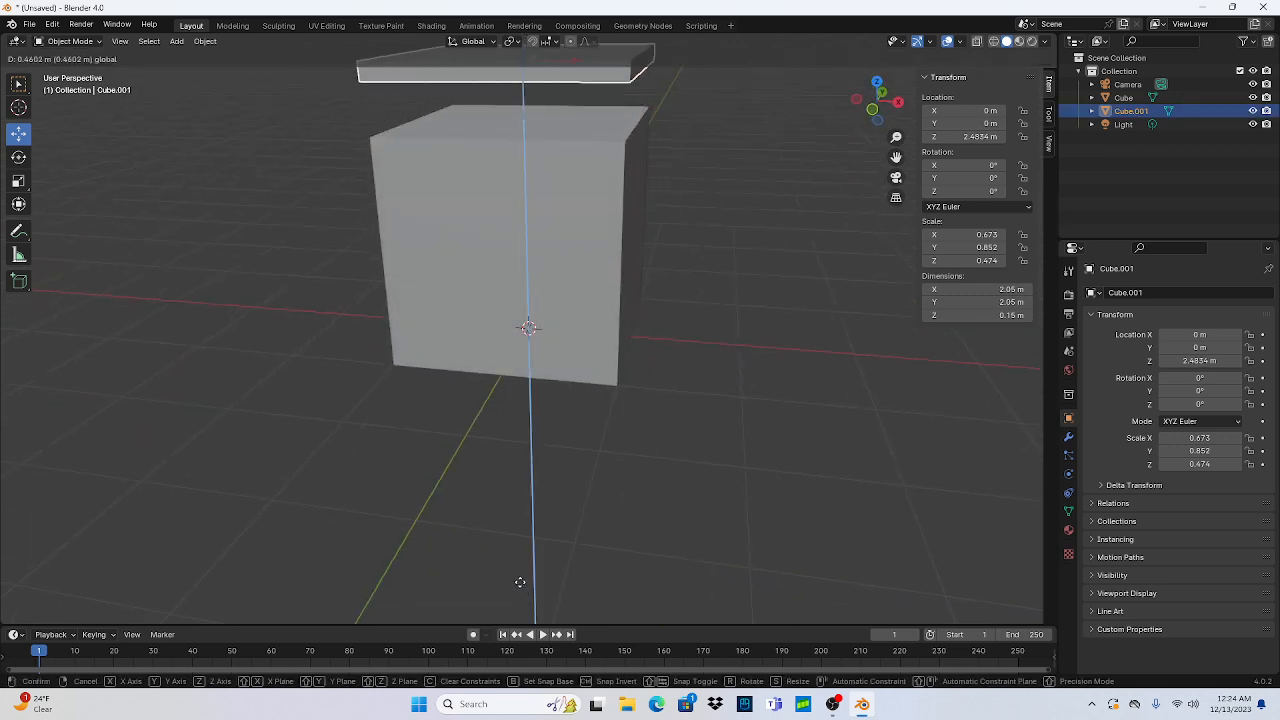
pyautogui.click(516, 545)
pyautogui.moveTo(794, 294); pyautogui.dragTo(770, 318, button='middle')
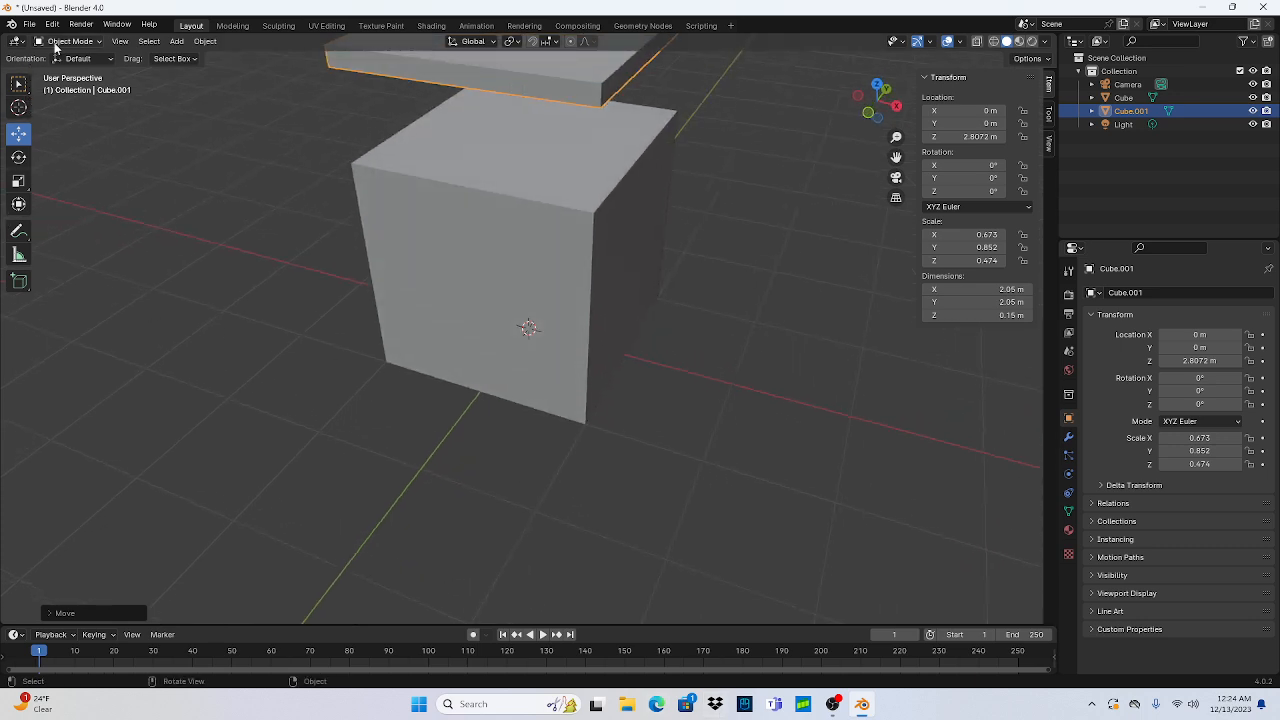
# Step: Switch the viewport to Material Preview shading and clear the selection
pyautogui.click(84, 43)
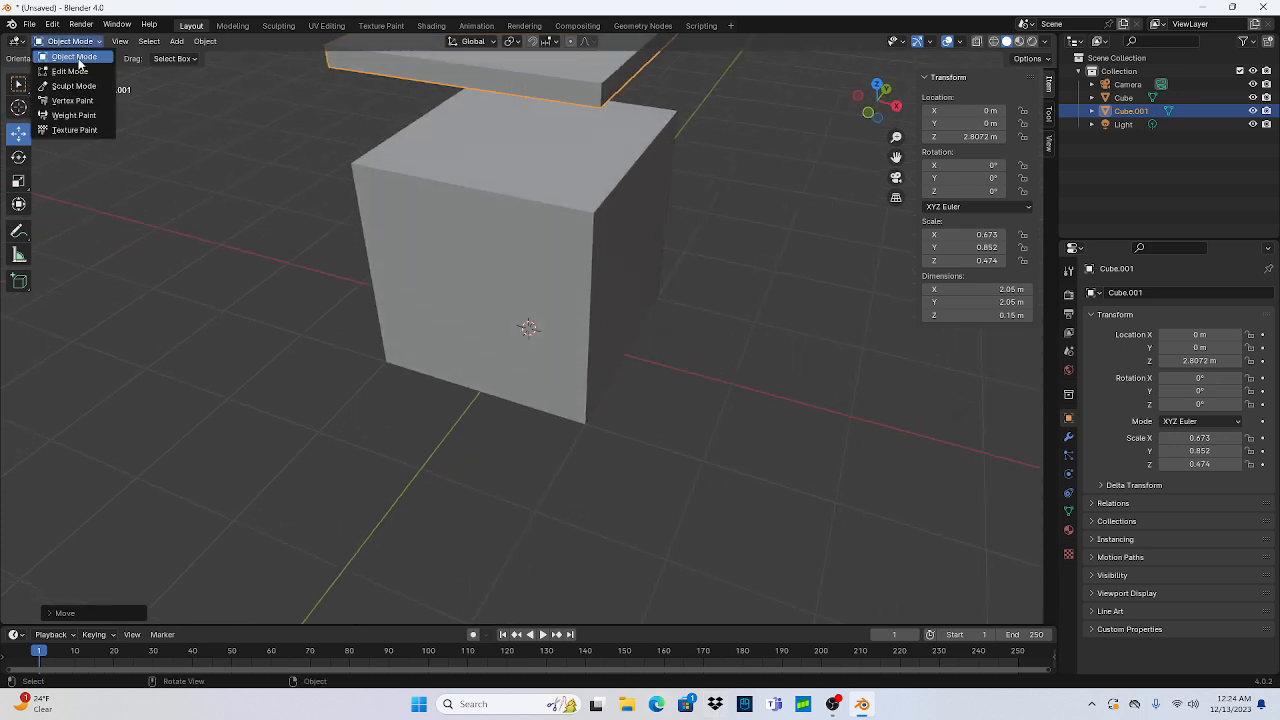
pyautogui.click(270, 297)
pyautogui.click(486, 310)
pyautogui.press('z')
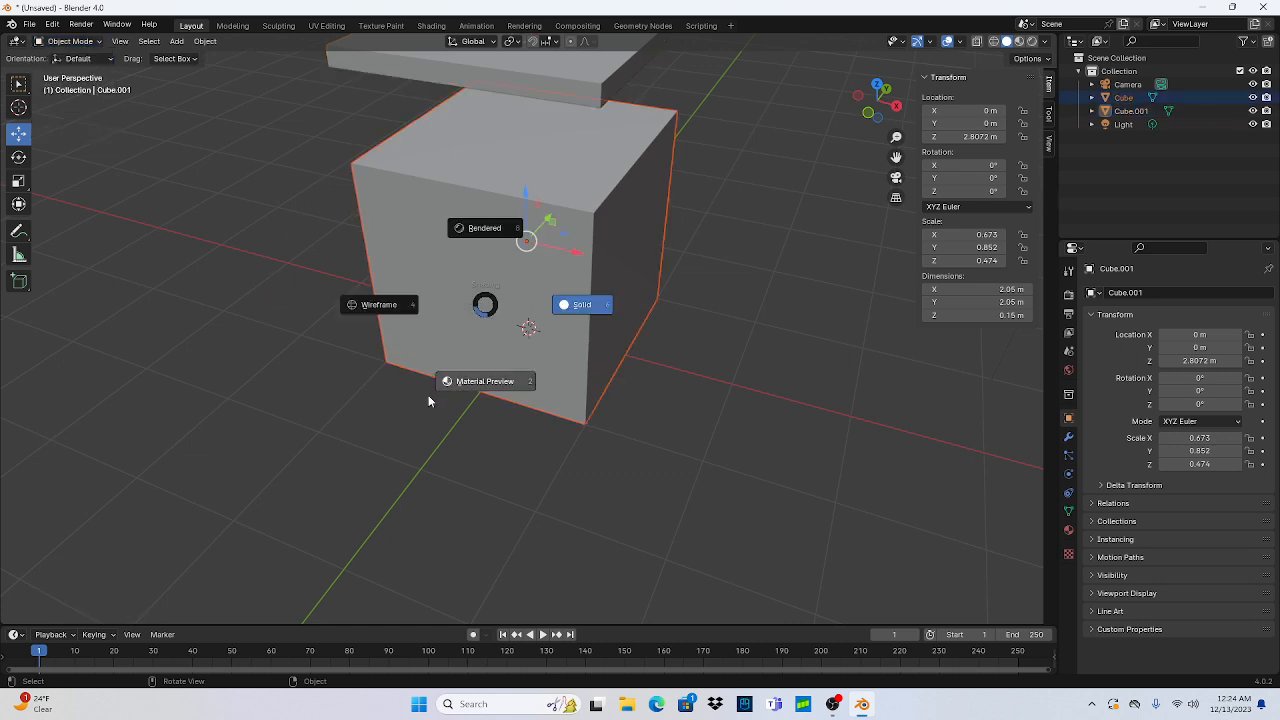
pyautogui.click(500, 380)
pyautogui.moveTo(809, 191); pyautogui.dragTo(570, 211, button='middle')
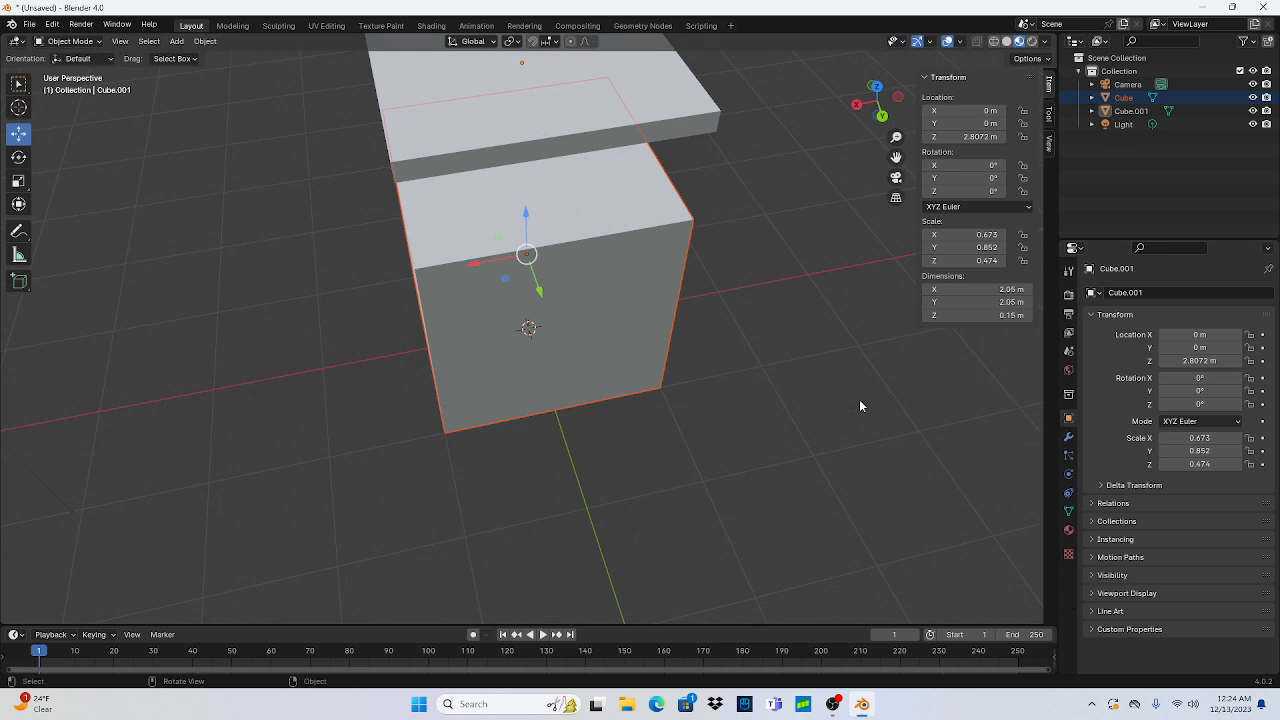
pyautogui.click(774, 296)
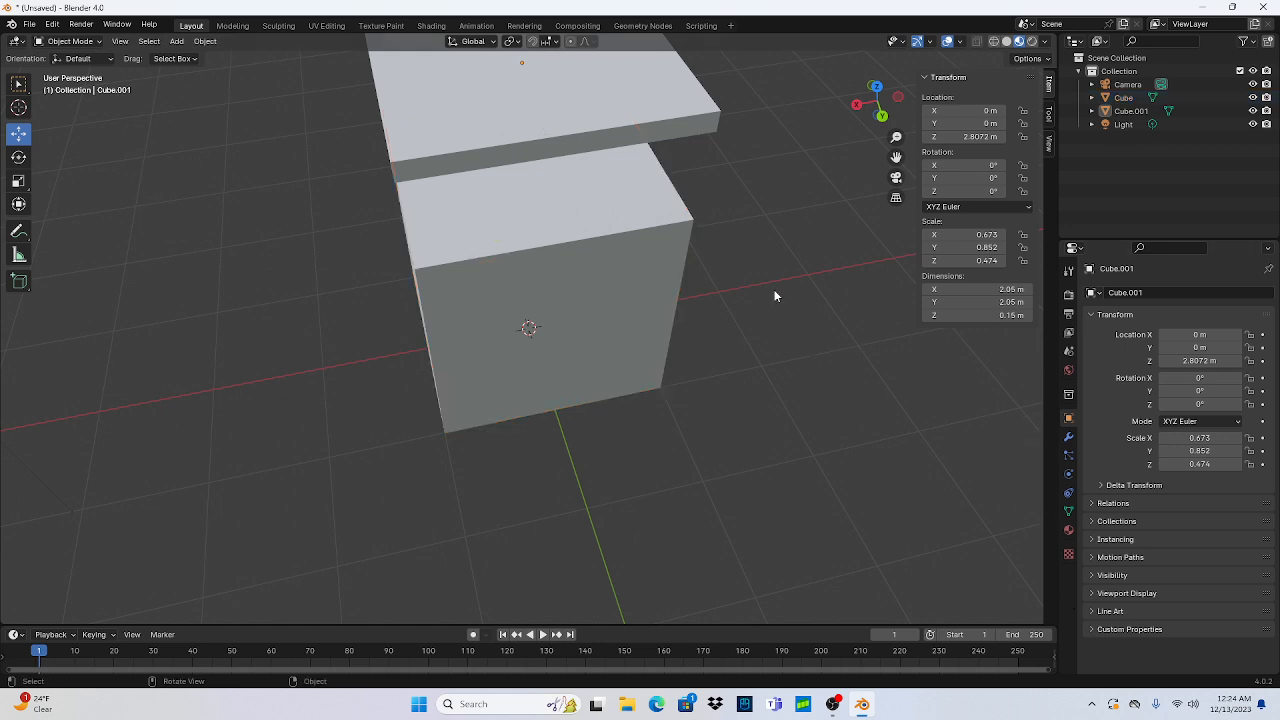
pyautogui.moveTo(840, 265); pyautogui.dragTo(433, 218, button='middle')
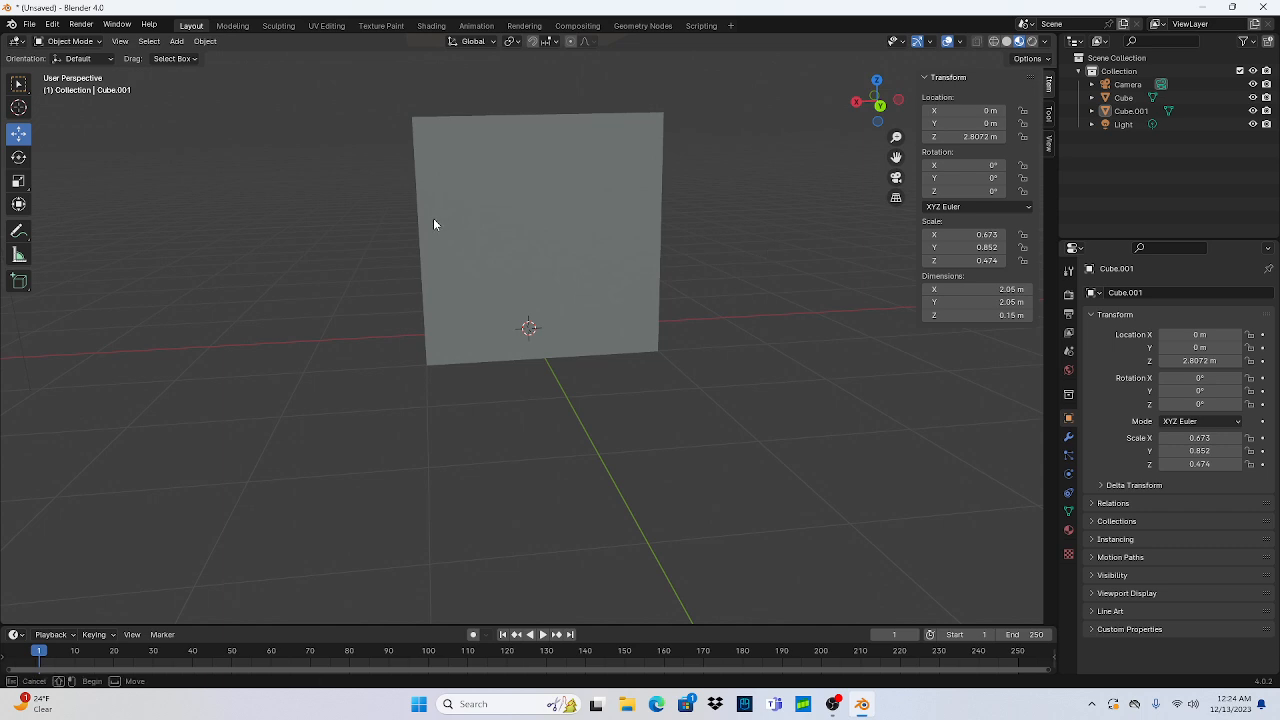
# Step: Set the Base Color of the large cube's material to red, with Hue 0.996 and Saturation 0.986
pyautogui.click(526, 228)
pyautogui.moveTo(787, 212); pyautogui.dragTo(754, 240, button='middle')
pyautogui.press('z')
pyautogui.click(753, 309)
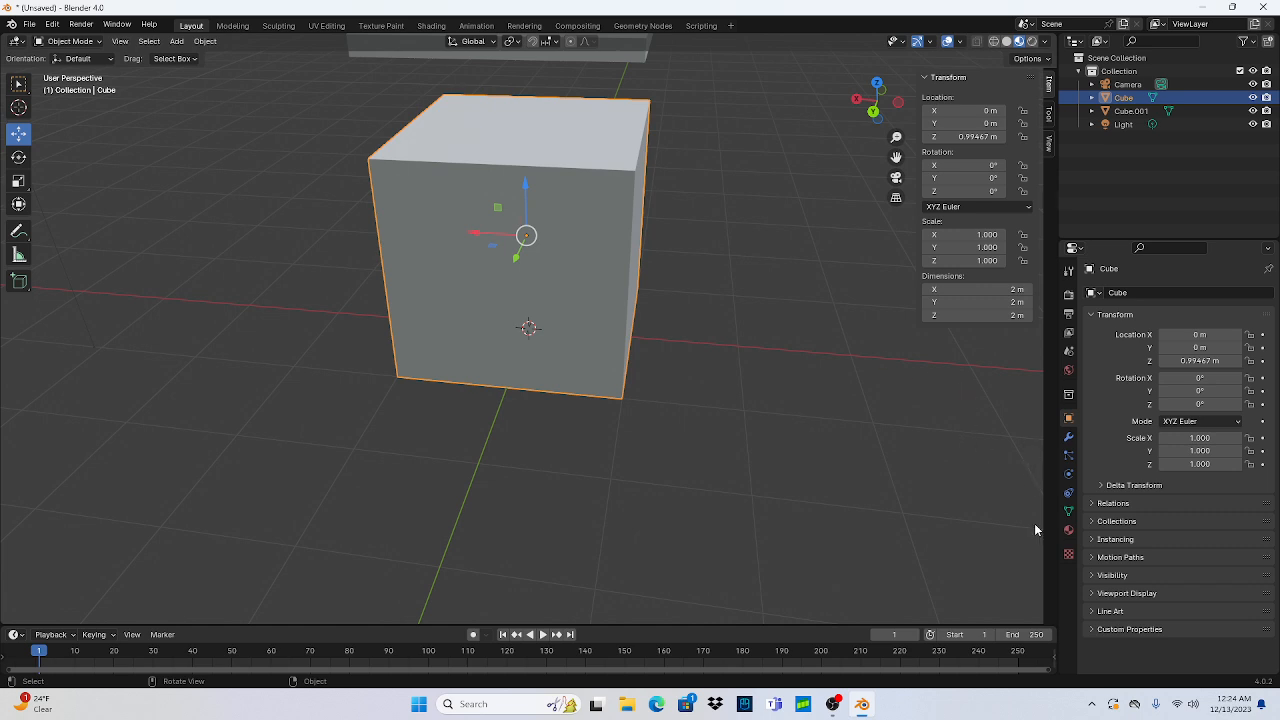
pyautogui.click(1069, 531)
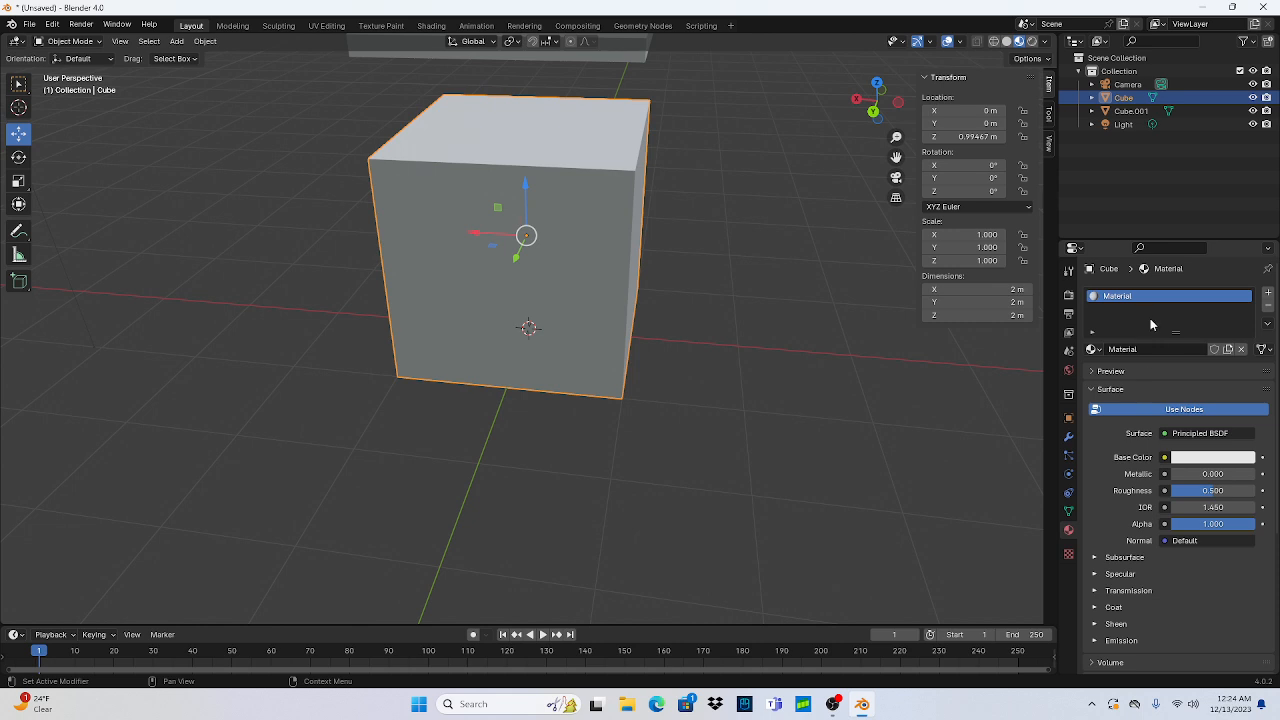
pyautogui.click(1212, 460)
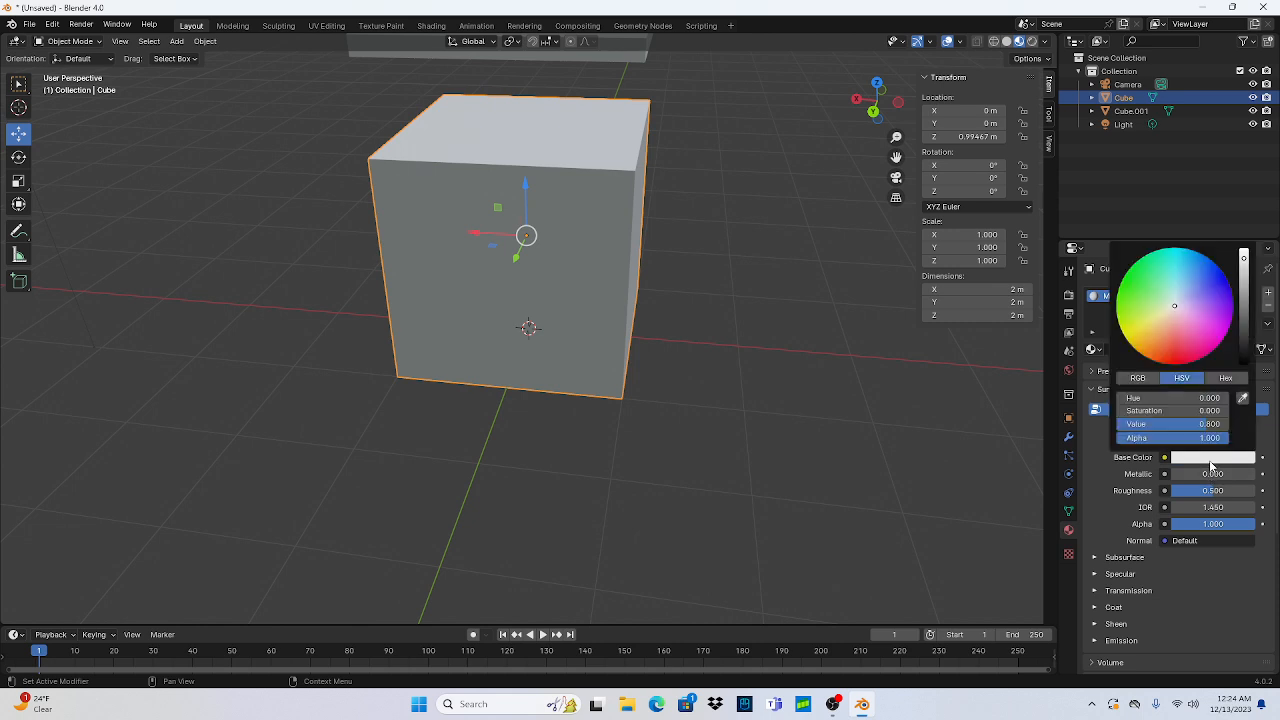
pyautogui.moveTo(1177, 312); pyautogui.dragTo(1180, 356)
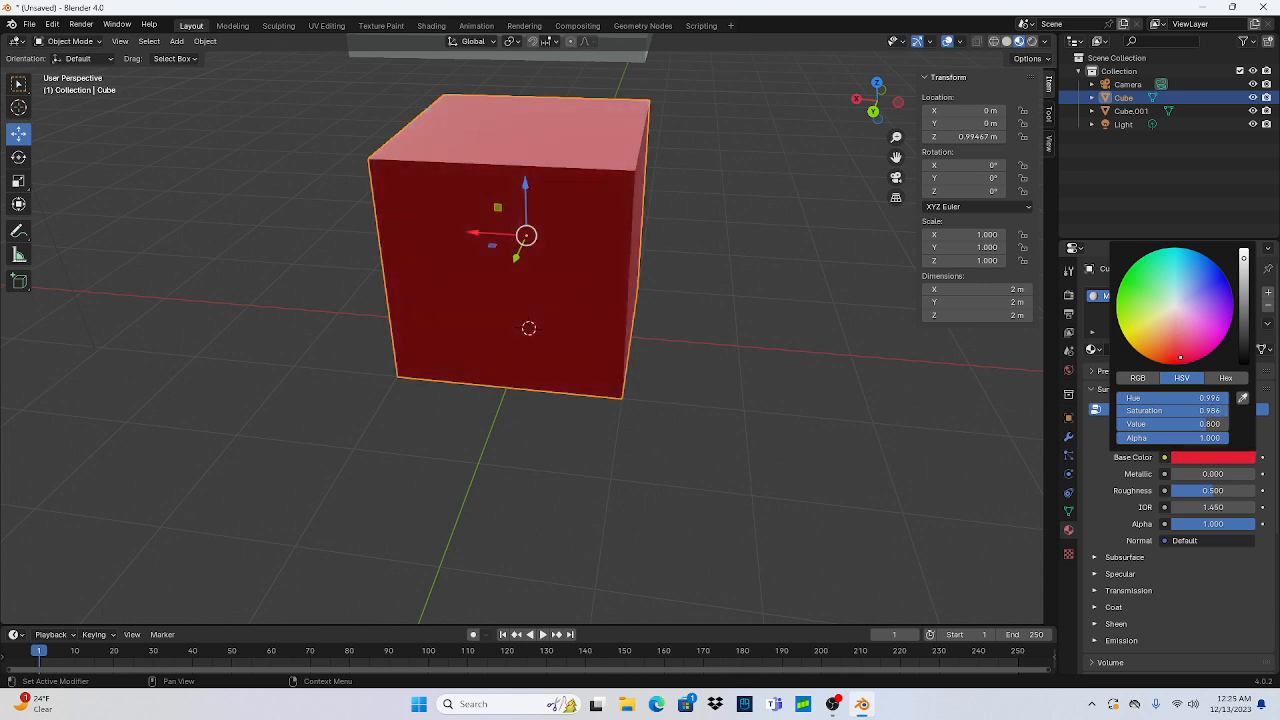
pyautogui.moveTo(695, 191); pyautogui.dragTo(703, 214, button='middle')
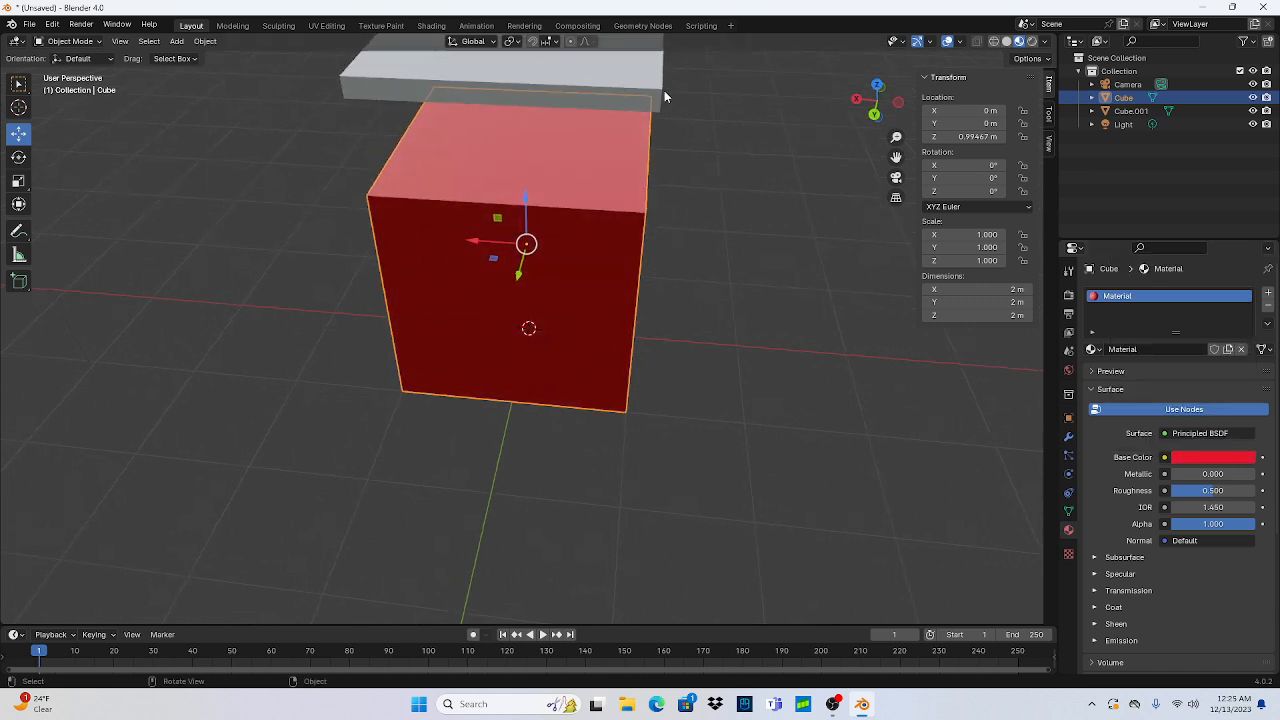
# Step: Rename the large cube's material to Red and check it in the list of available materials
pyautogui.click(1150, 349)
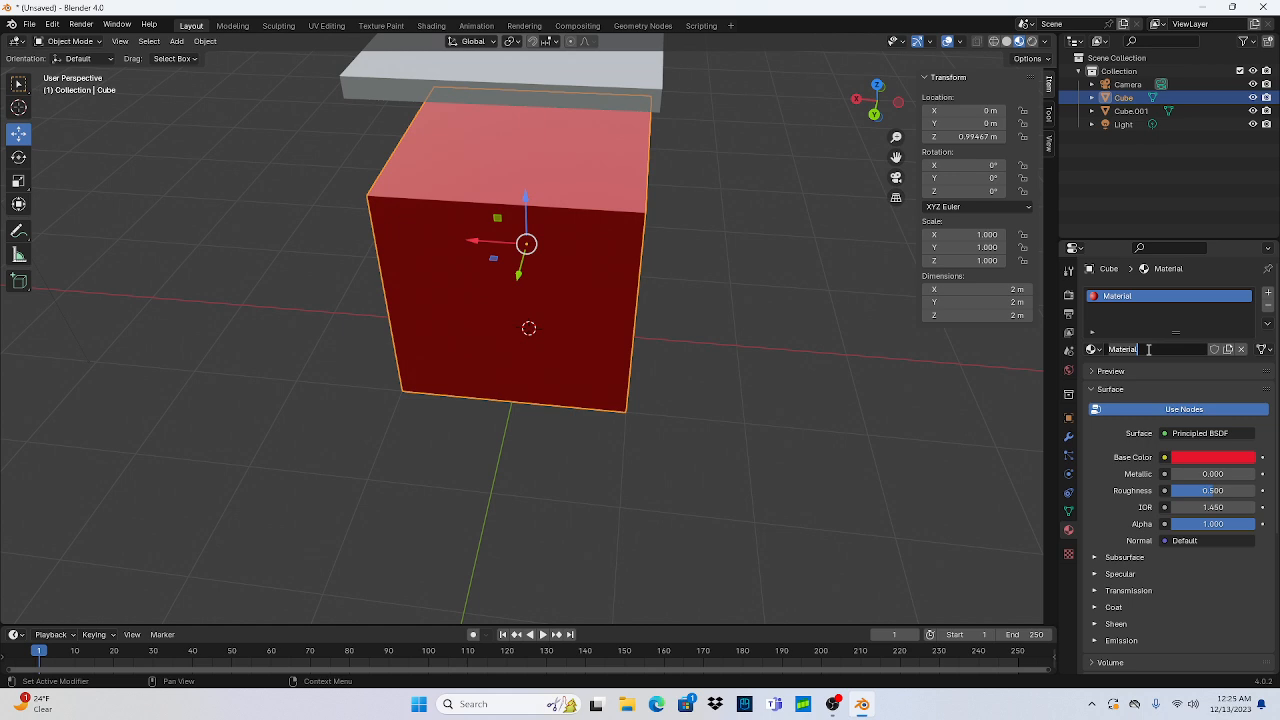
pyautogui.write('A')
pyautogui.write('Re')
pyautogui.press('Return')
pyautogui.click(1096, 349)
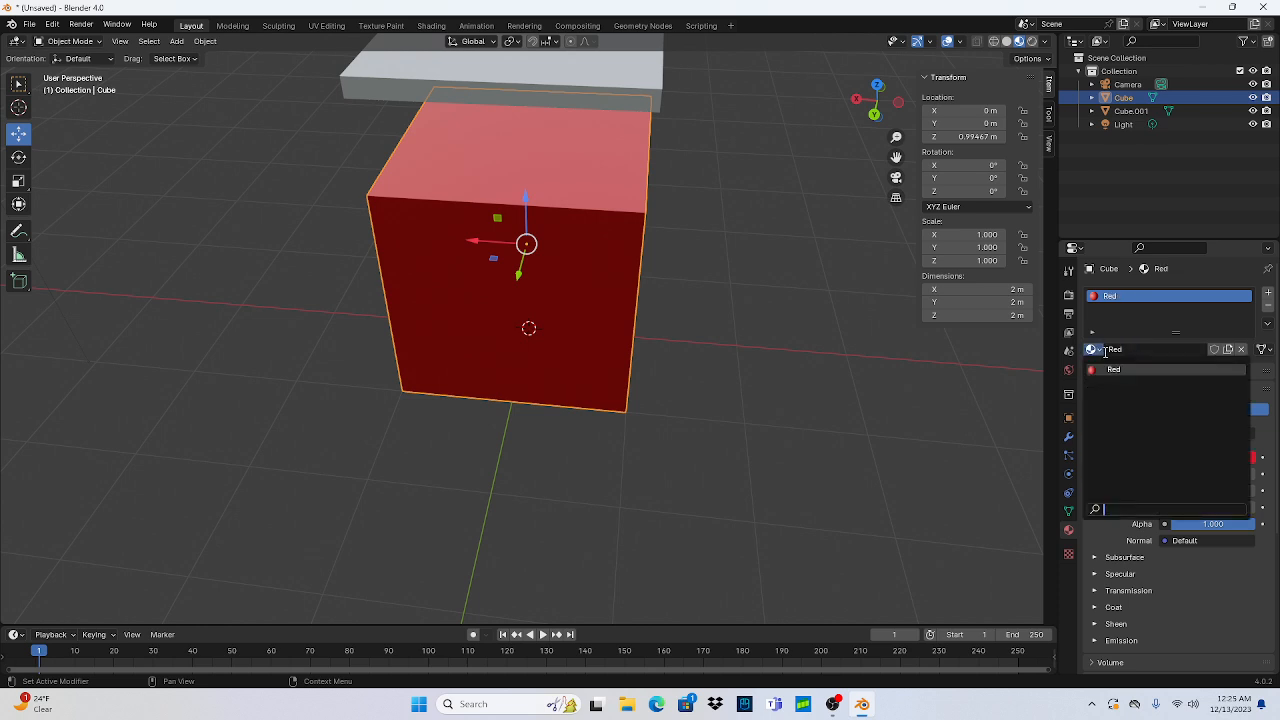
pyautogui.click(1178, 322)
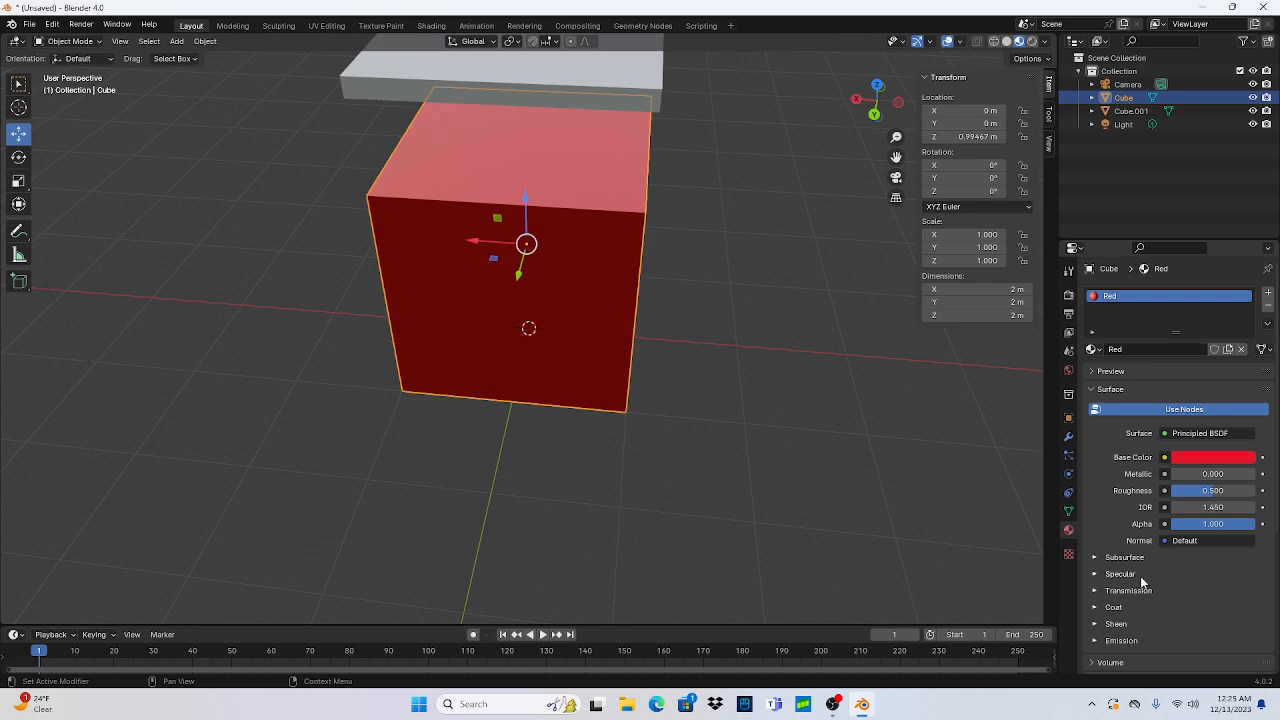
# Step: Add a material slot to the flat box, assign the existing Red material to it, and deselect the box
pyautogui.click(600, 78)
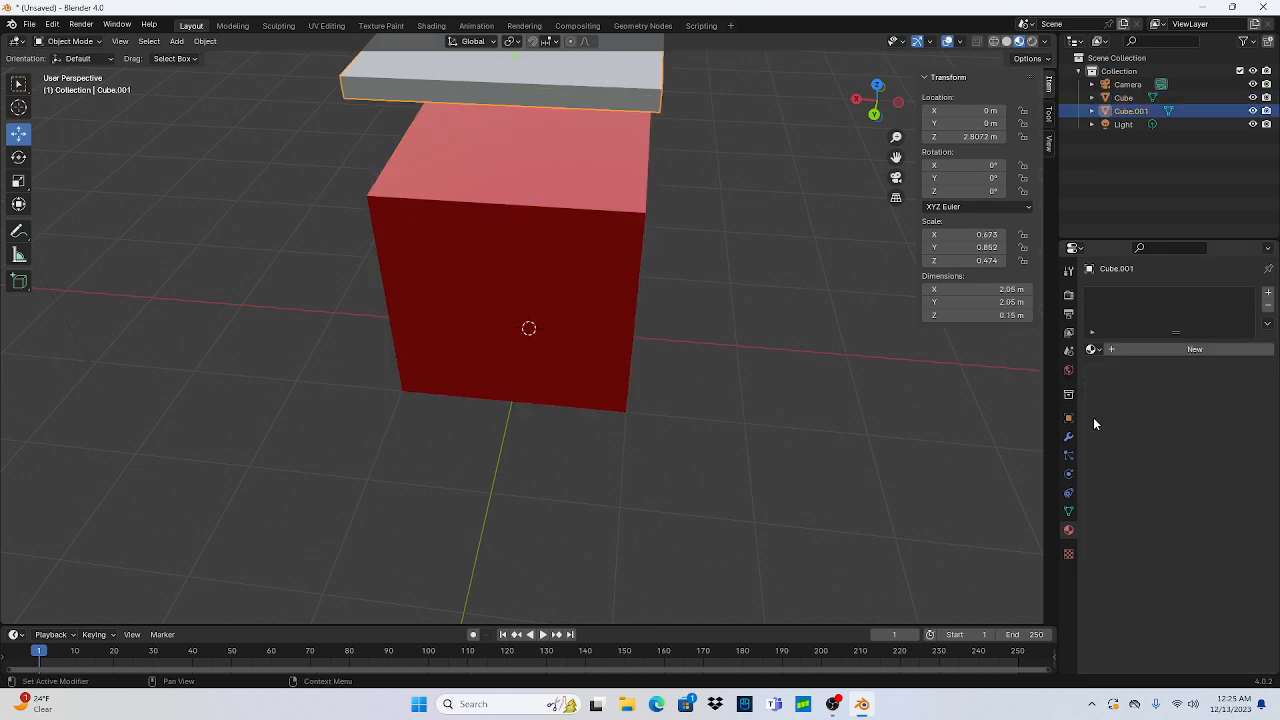
pyautogui.click(1108, 349)
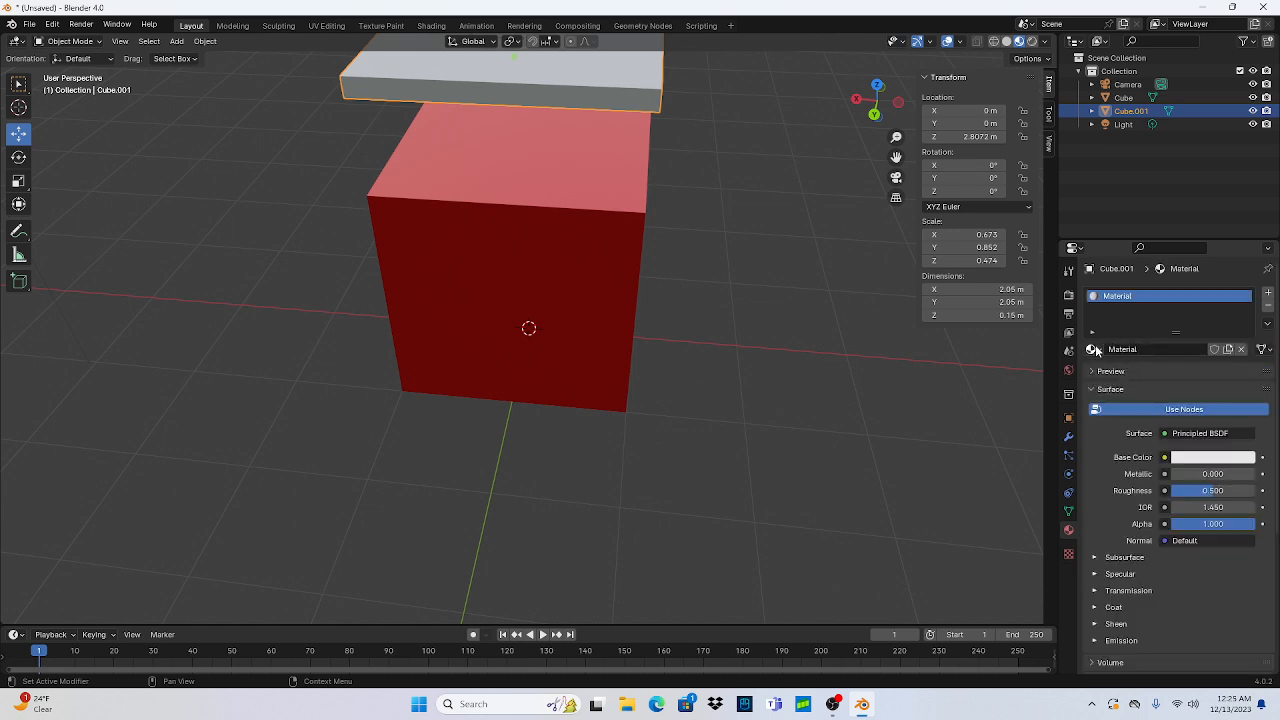
pyautogui.click(1092, 349)
pyautogui.click(1122, 391)
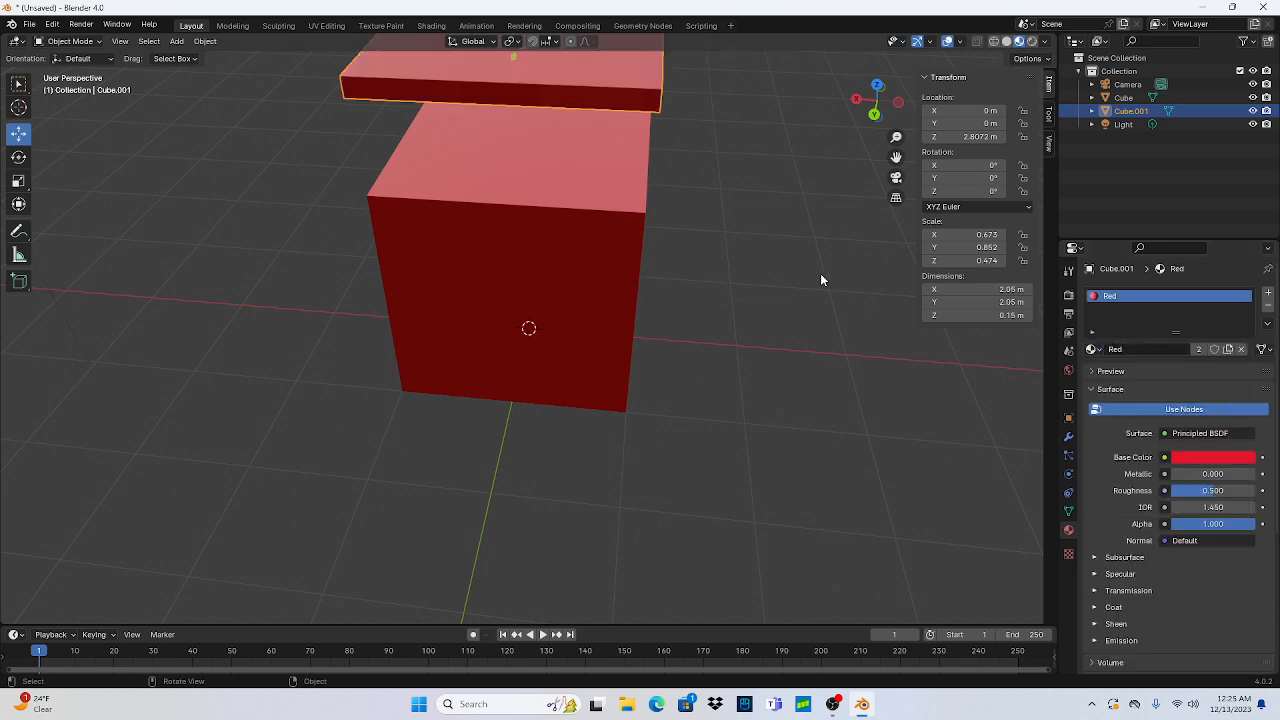
pyautogui.moveTo(774, 172); pyautogui.dragTo(740, 140, button='middle')
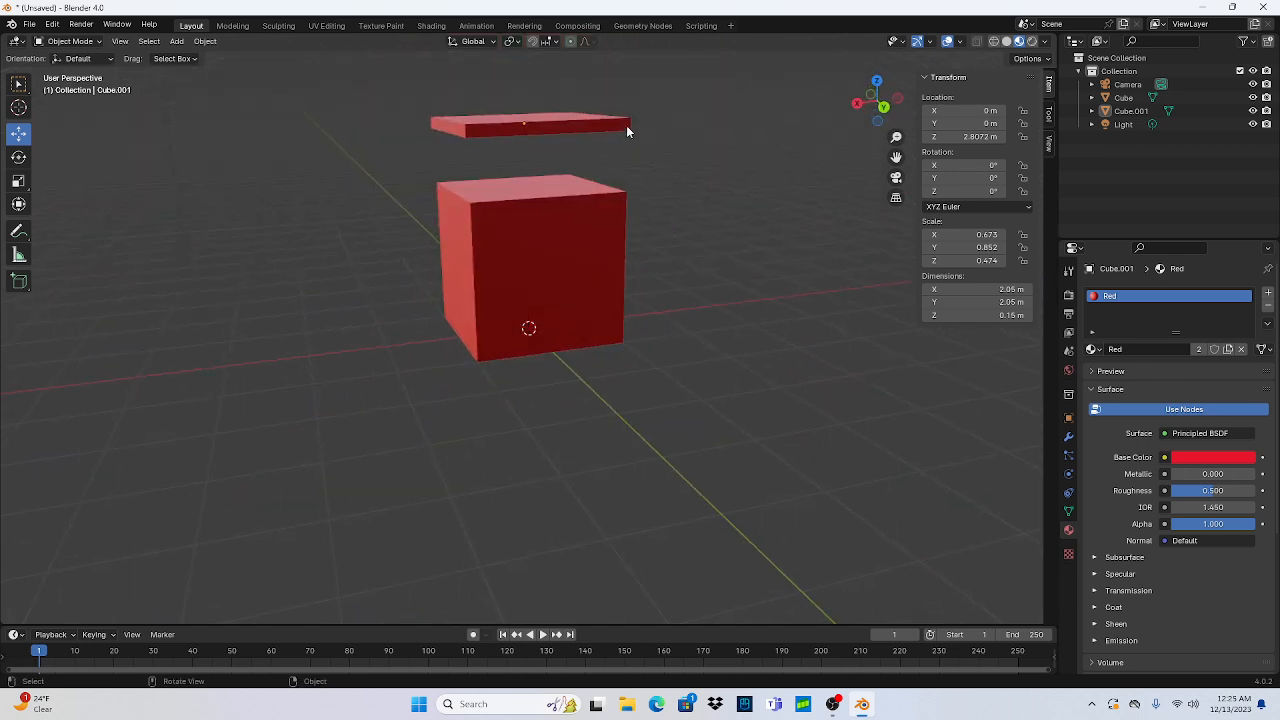
pyautogui.click(529, 120)
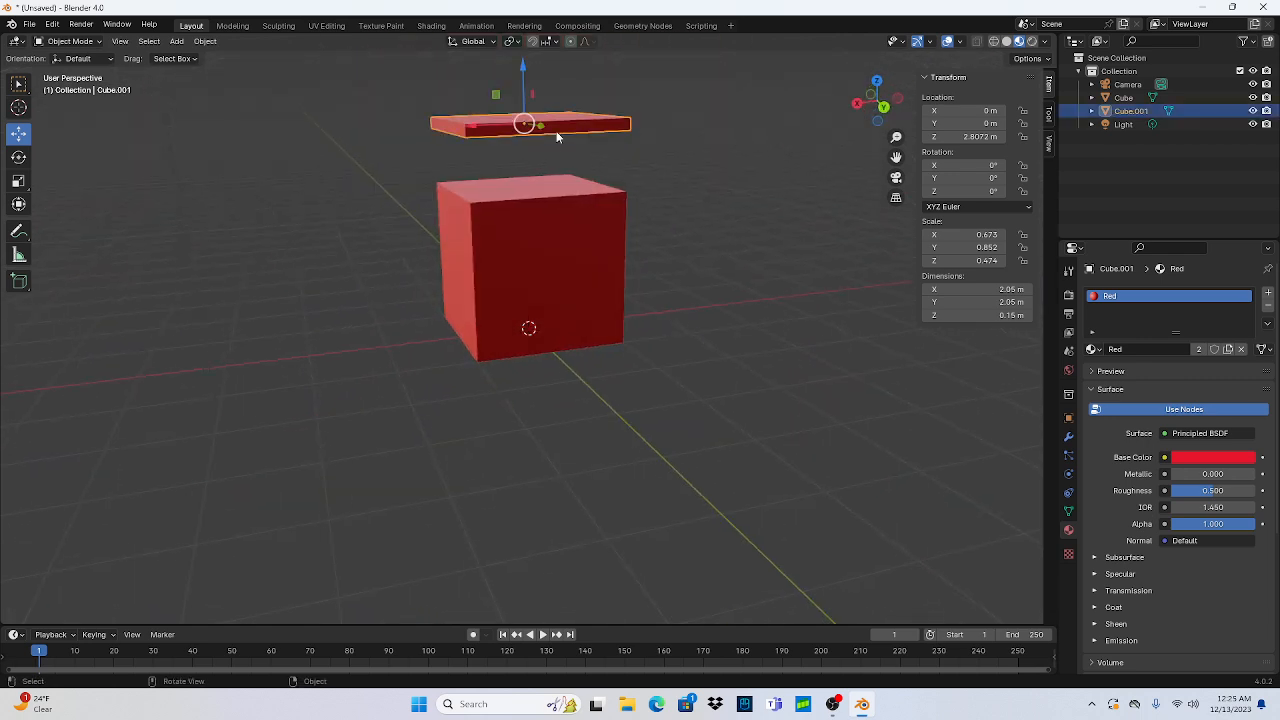
pyautogui.click(785, 152)
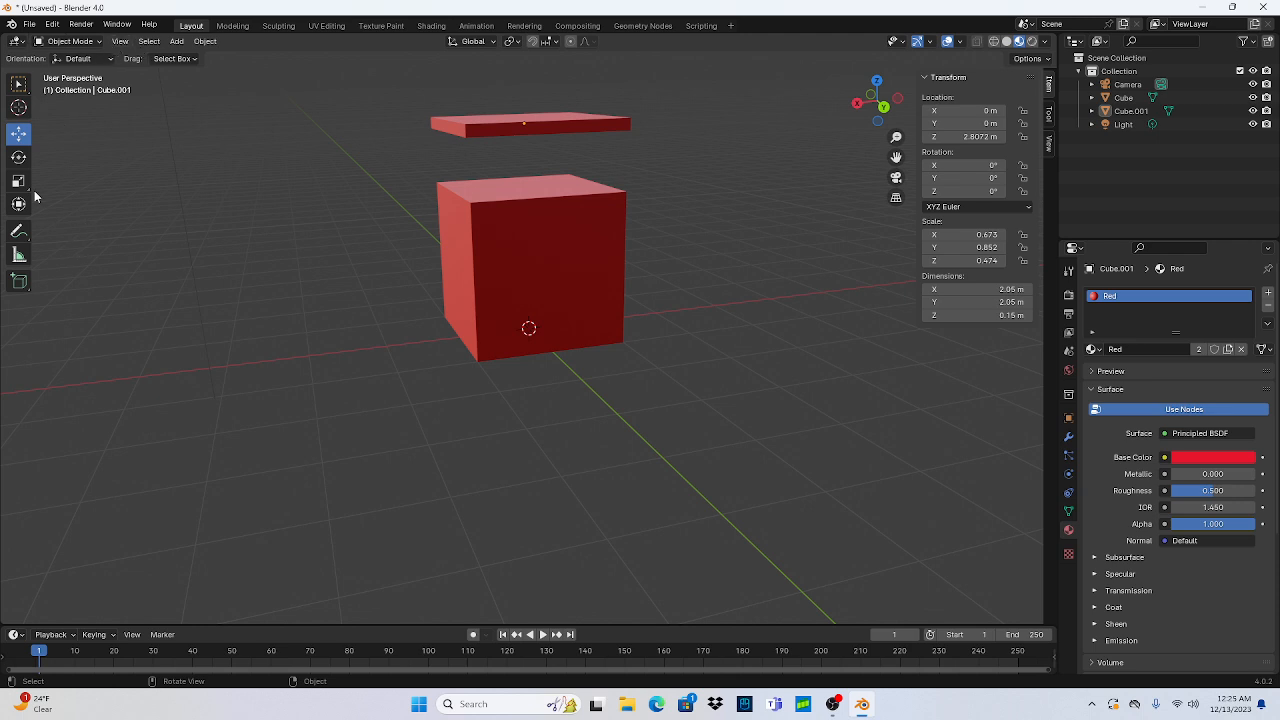
# Step: Enter Edit Mode on the flat lid and add two loop cuts in each direction across it
pyautogui.click(56, 43)
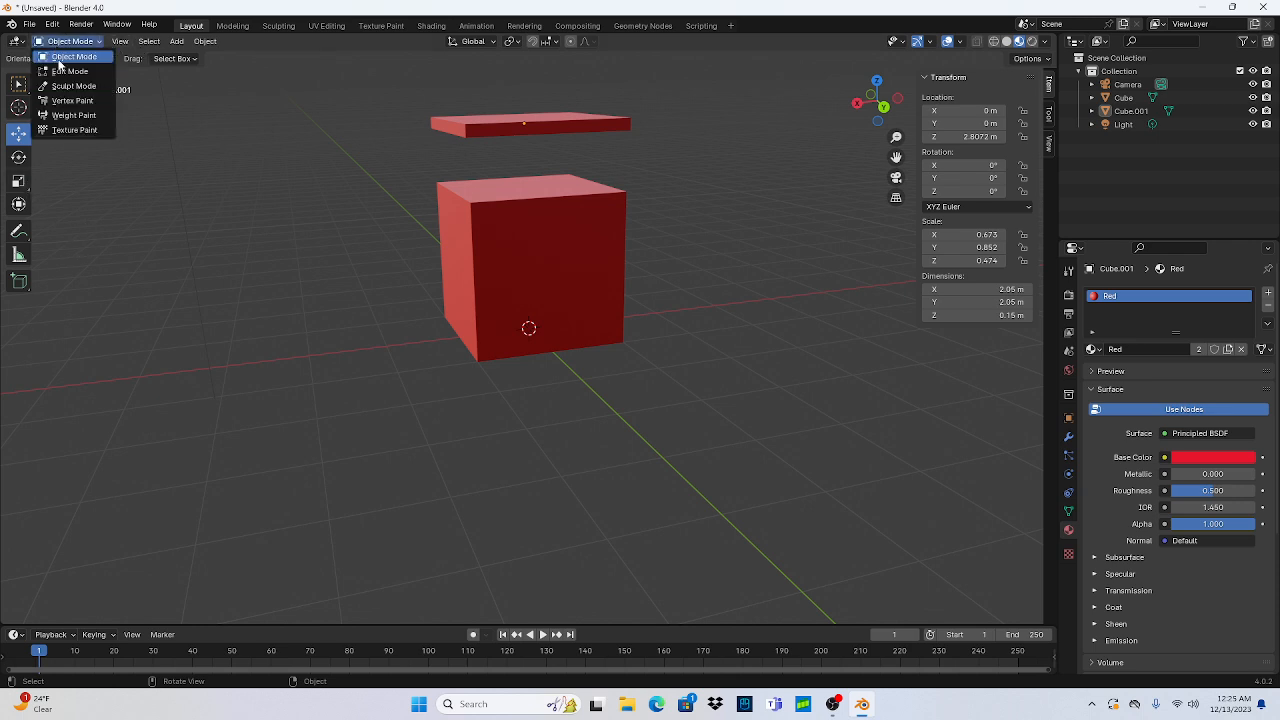
pyautogui.click(66, 71)
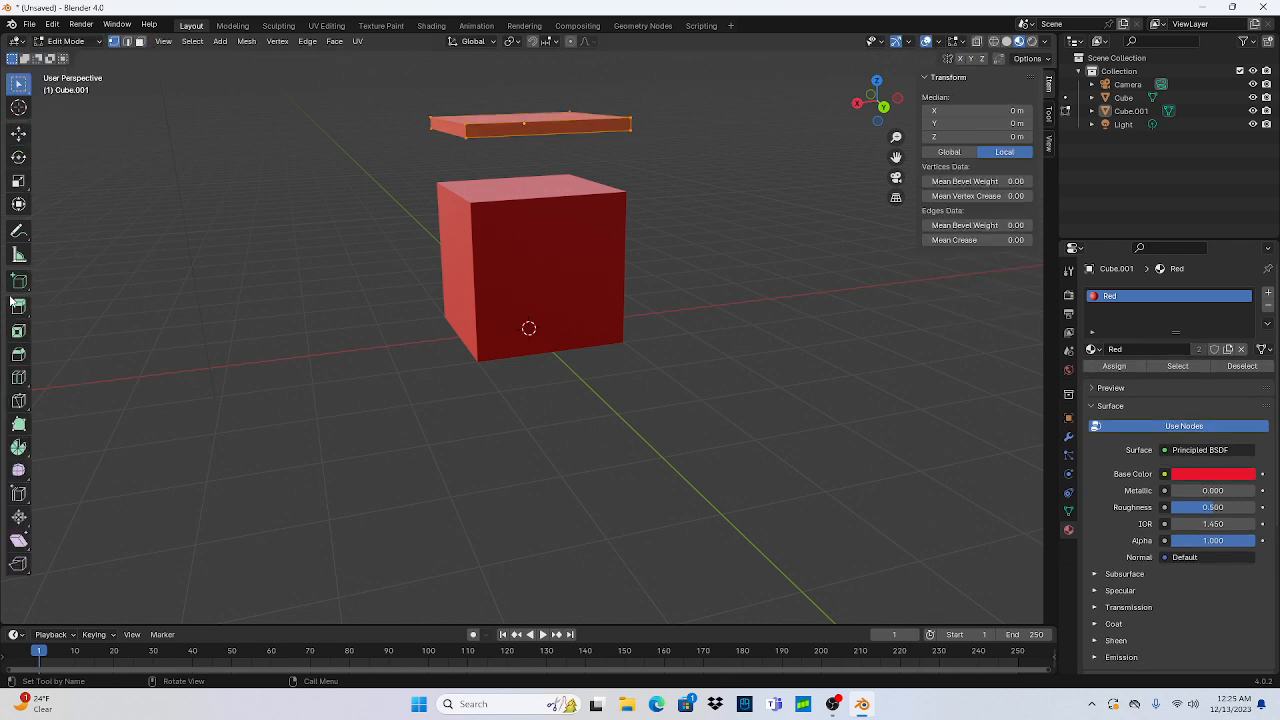
pyautogui.click(25, 385)
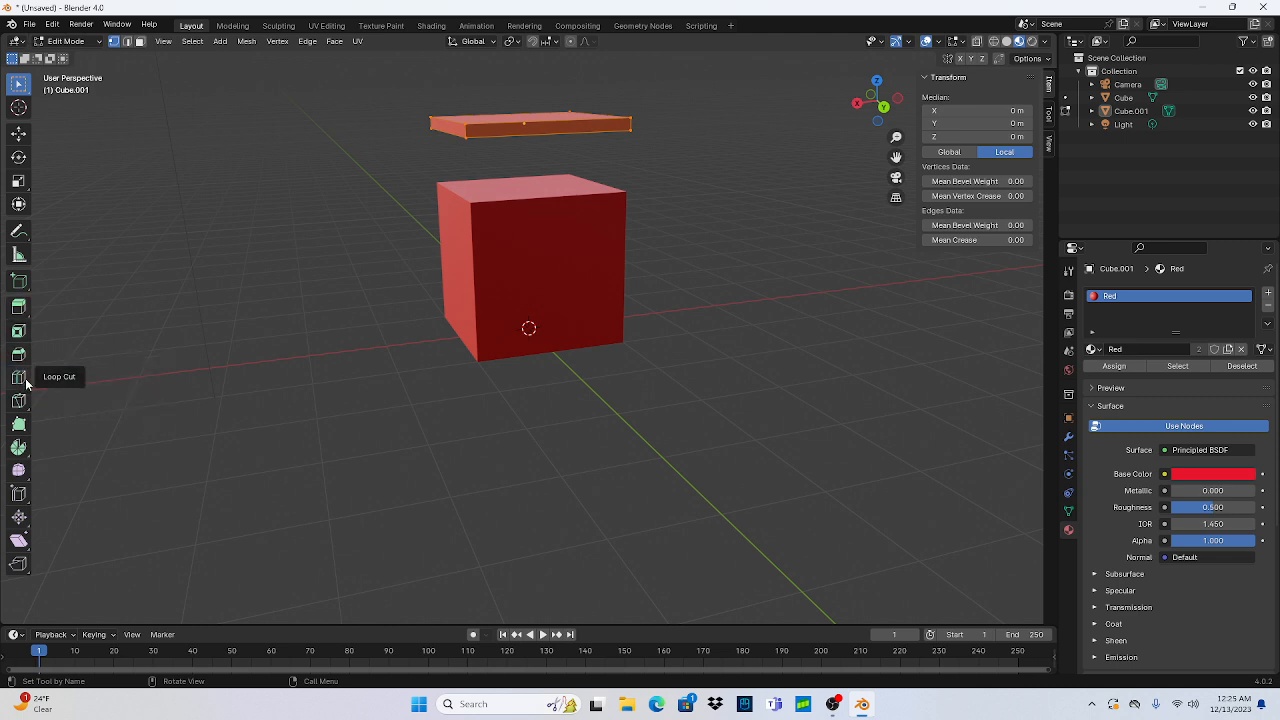
pyautogui.scroll(-1, 313, 225)
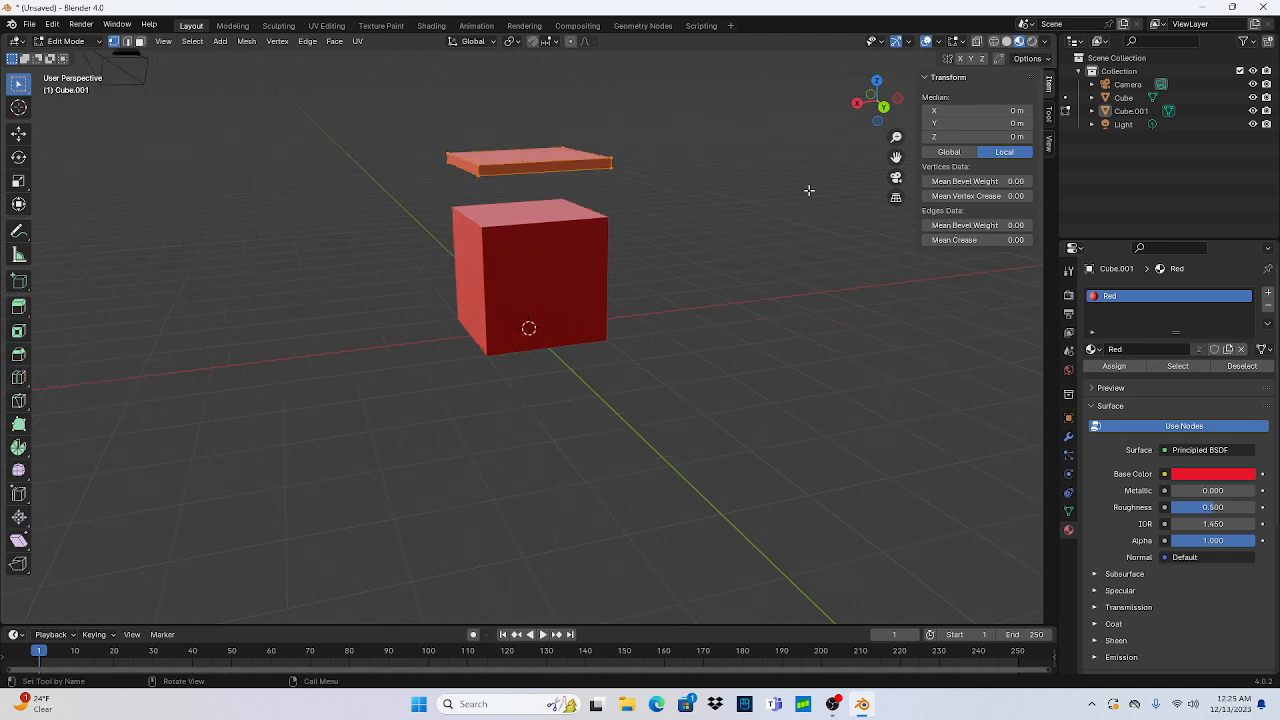
pyautogui.moveTo(816, 187); pyautogui.dragTo(764, 257, button='middle')
pyautogui.hotkey('shift', 'space')
pyautogui.press('e')
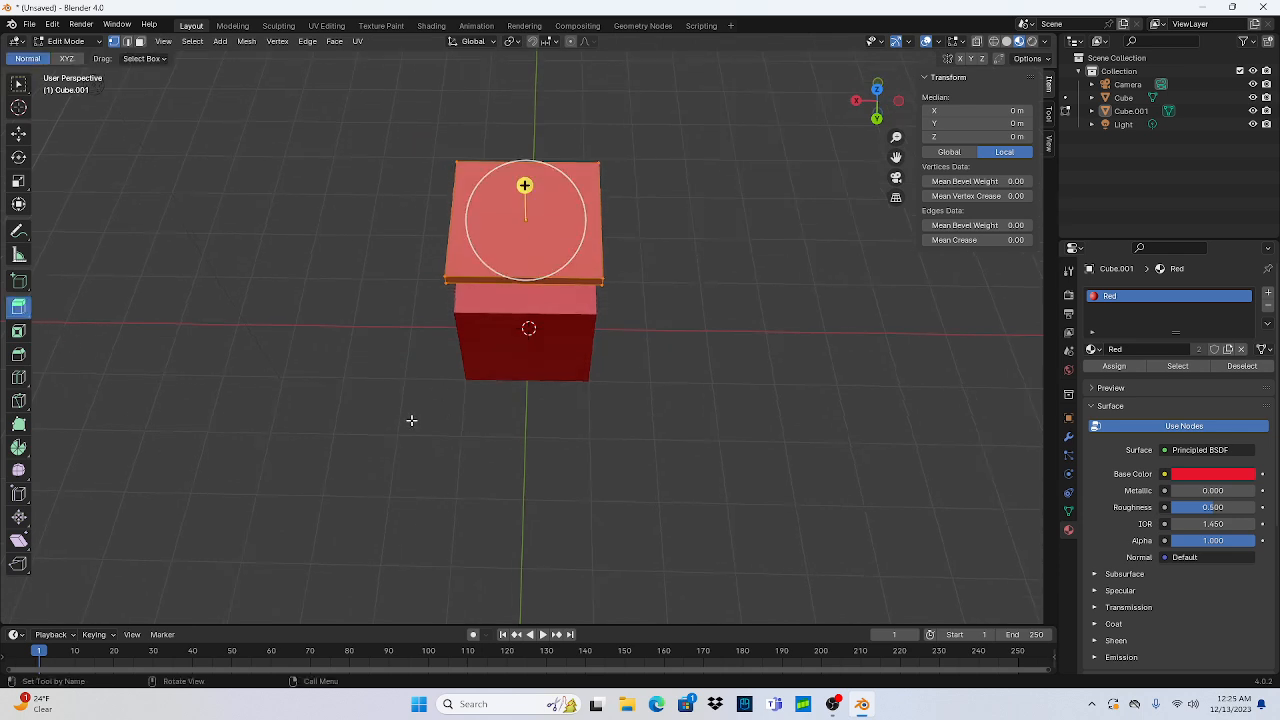
pyautogui.moveTo(277, 243); pyautogui.dragTo(374, 214, button='middle')
pyautogui.click(499, 171)
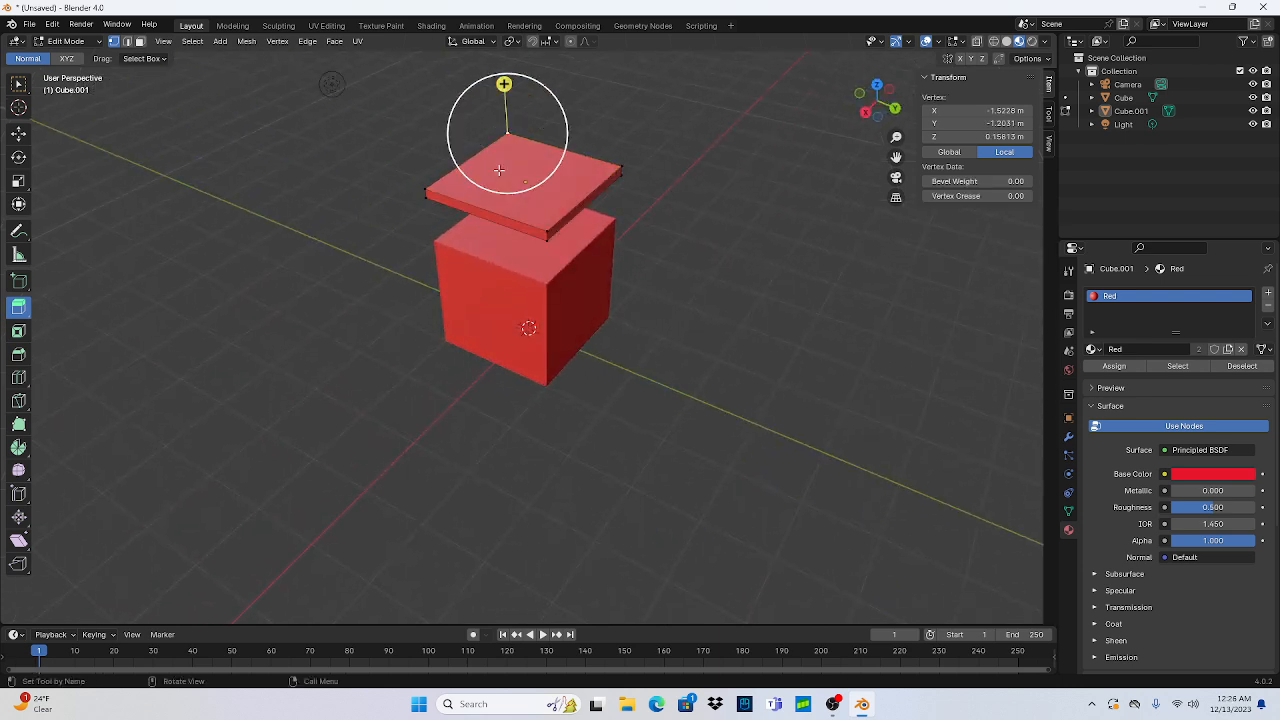
pyautogui.click(18, 377)
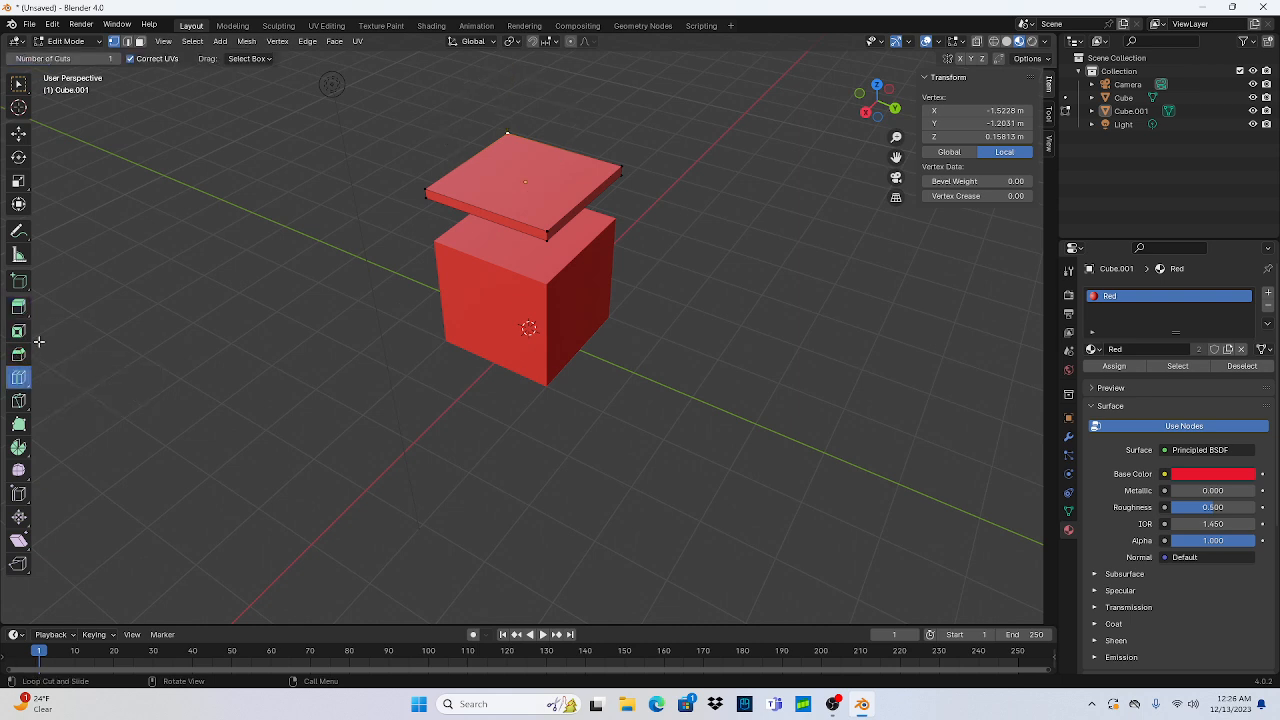
pyautogui.click(517, 226)
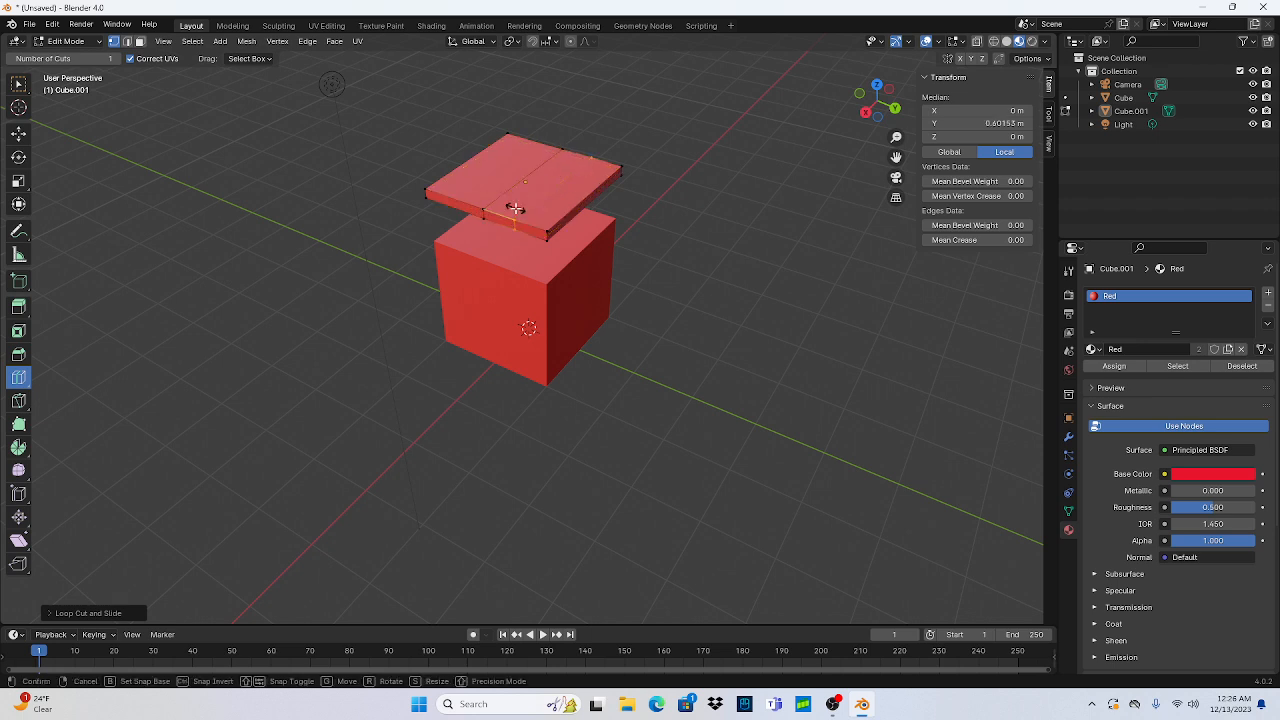
pyautogui.moveTo(516, 207); pyautogui.dragTo(517, 208)
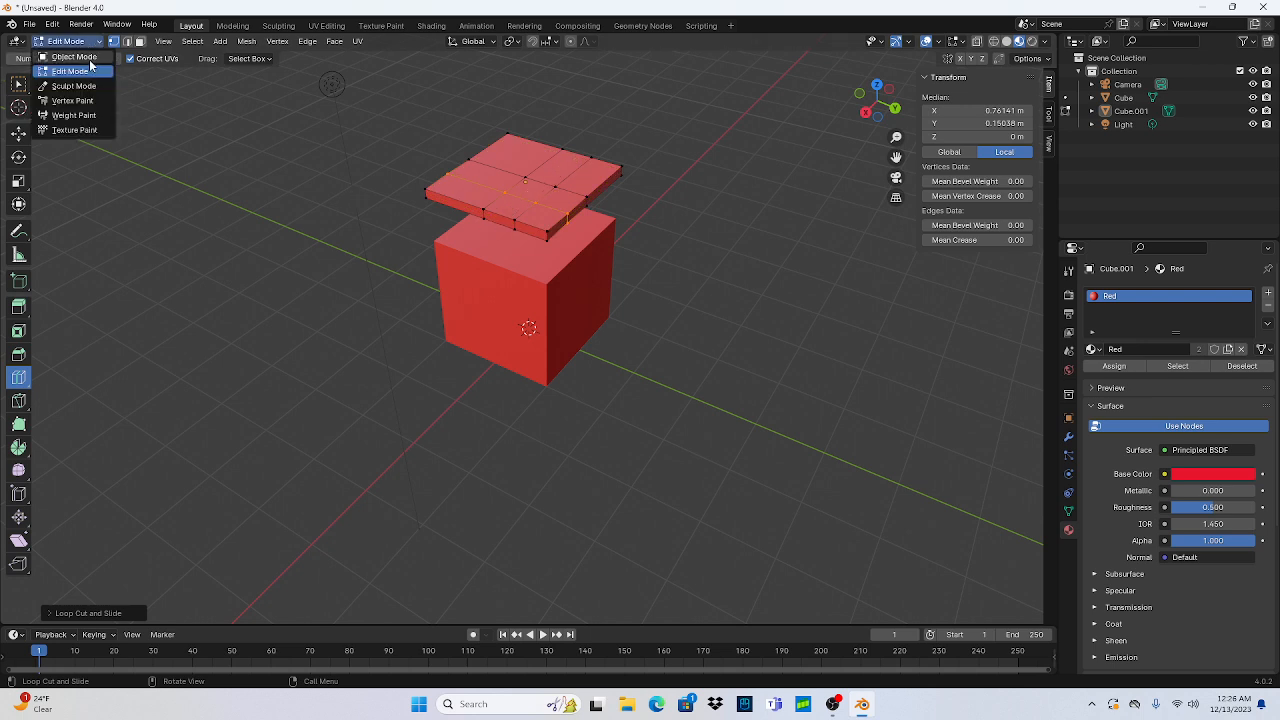
# Step: Return to Object Mode and lower the flat lid onto the large cube, to a Z location of about 1.93 m
pyautogui.click(80, 57)
pyautogui.scroll(3, 804, 203)
pyautogui.moveTo(774, 147); pyautogui.dragTo(578, 256, button='middle')
pyautogui.click(578, 256)
pyautogui.moveTo(780, 408); pyautogui.dragTo(728, 202, button='middle')
pyautogui.scroll(-4, 728, 202)
pyautogui.click(530, 127)
pyautogui.moveTo(521, 66); pyautogui.dragTo(536, 136)
pyautogui.moveTo(630, 260); pyautogui.dragTo(980, 310, button='middle')
pyautogui.scroll(5, 715, 302)
pyautogui.moveTo(724, 302); pyautogui.dragTo(835, 165, button='middle')
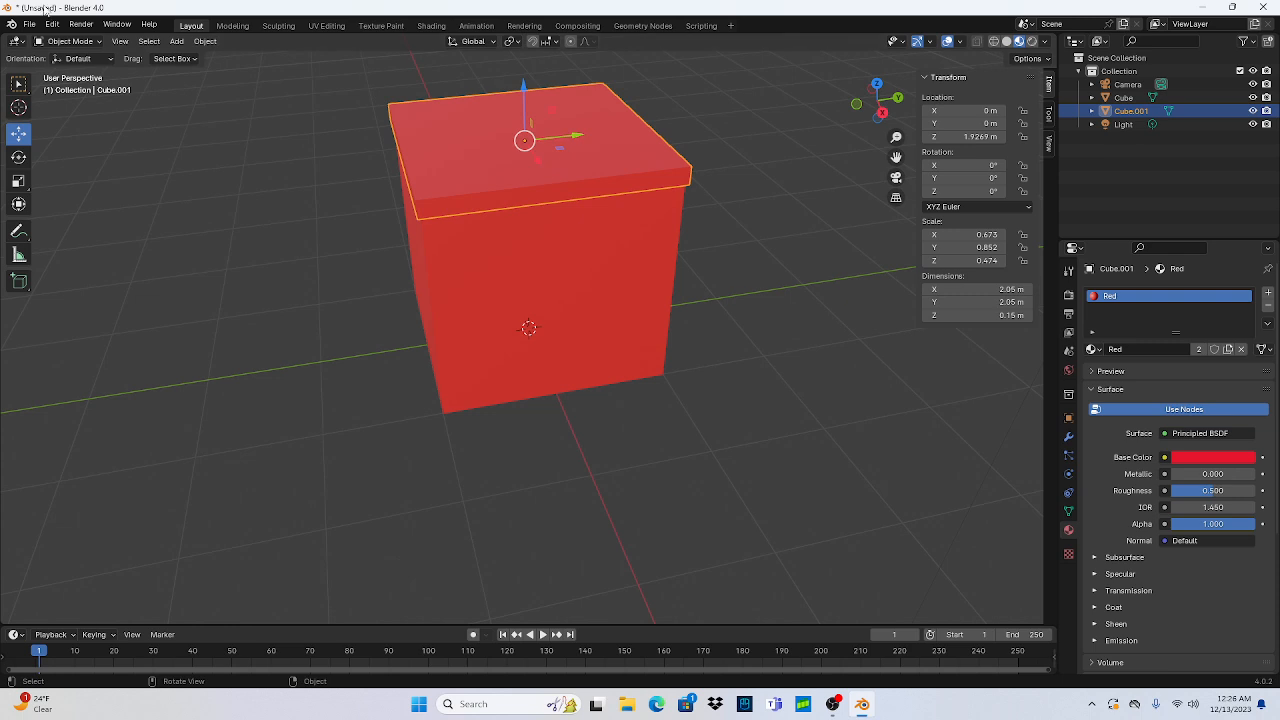
# Step: Re-enter Edit Mode on the flat lid and try to switch editing to the large cube by selecting it in the Outliner
pyautogui.click(70, 41)
pyautogui.click(66, 59)
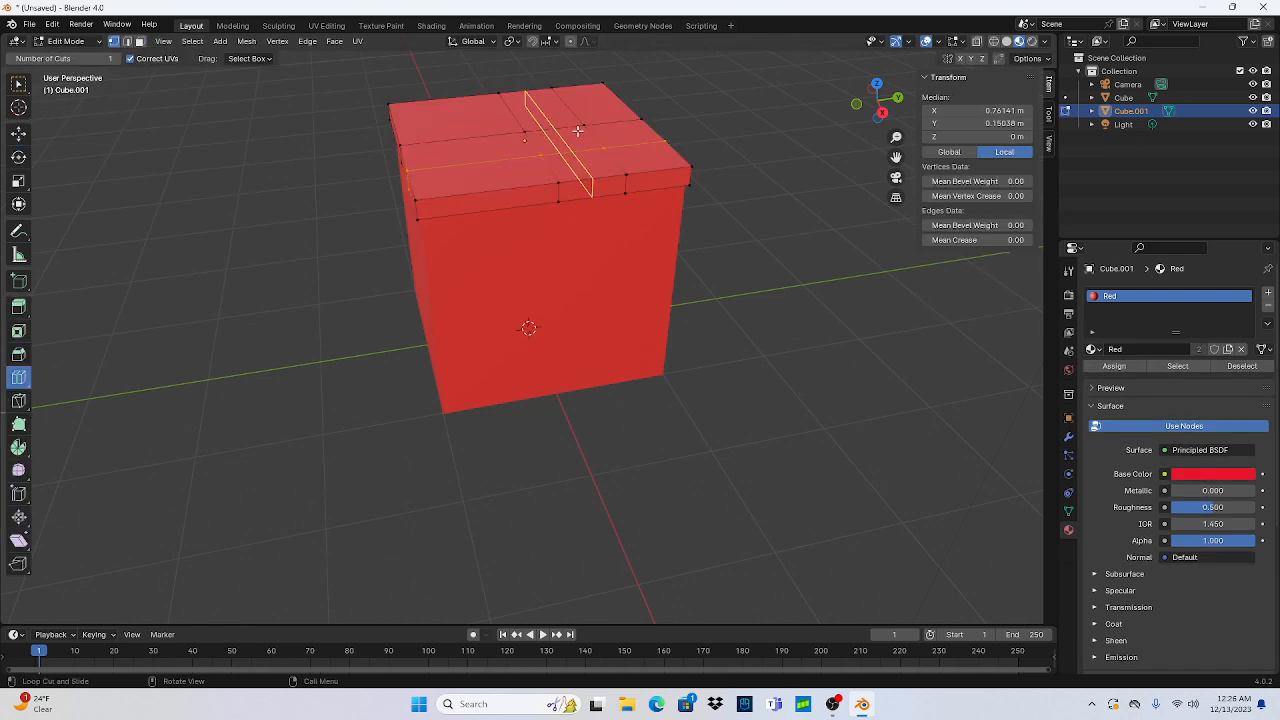
pyautogui.click(1126, 98)
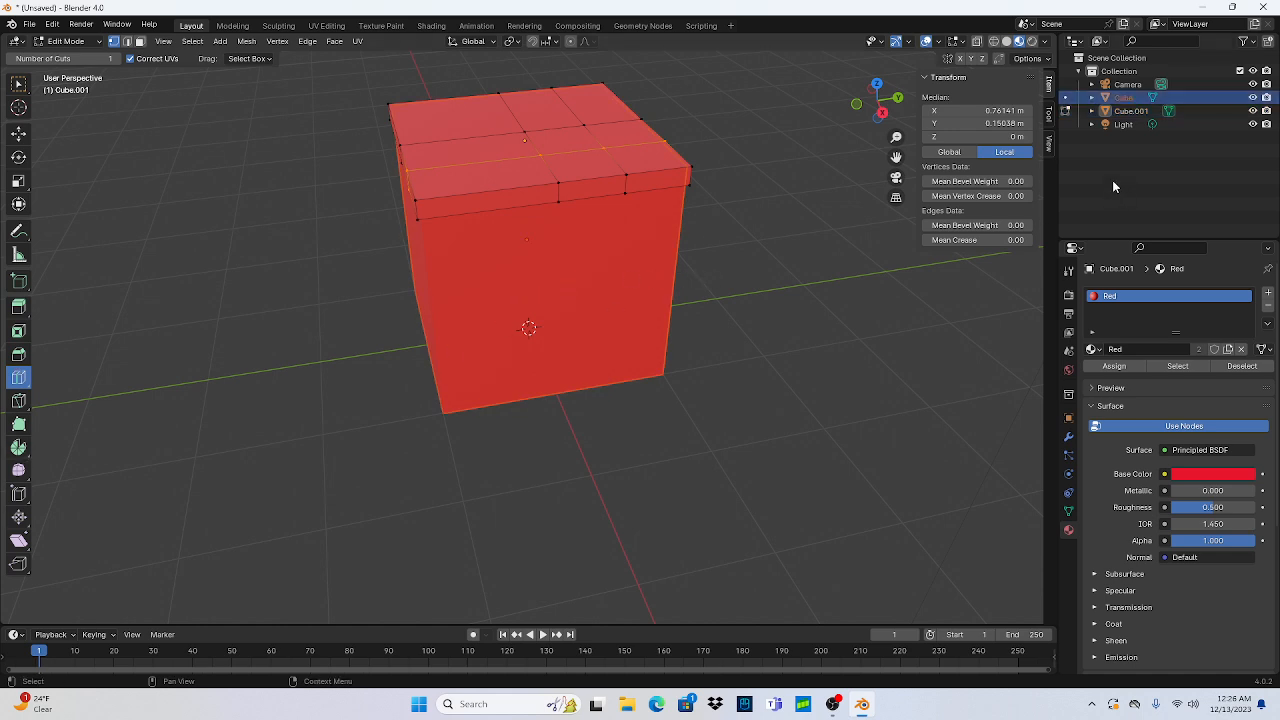
pyautogui.click(1120, 115)
pyautogui.click(1124, 101)
pyautogui.click(1118, 111)
pyautogui.moveTo(574, 314); pyautogui.dragTo(538, 277, button='middle')
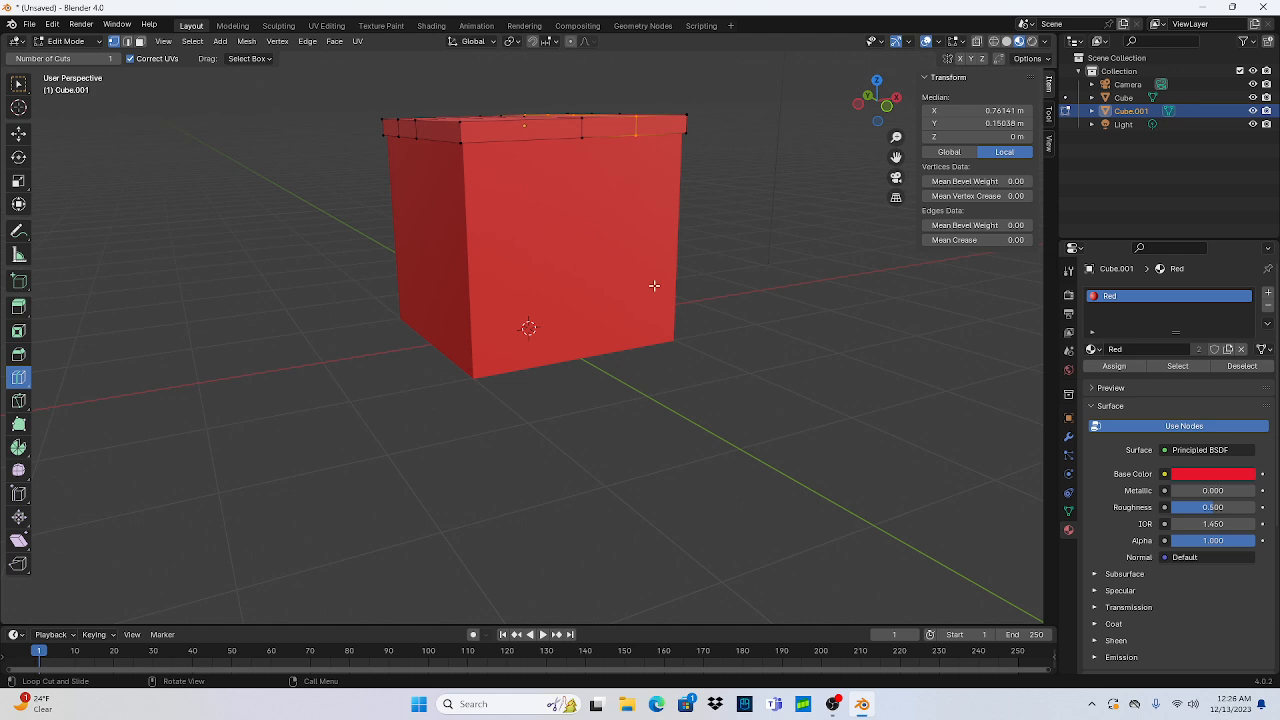
pyautogui.scroll(-1, 245, 168)
pyautogui.moveTo(270, 178); pyautogui.dragTo(454, 246, button='middle')
pyautogui.moveTo(757, 285); pyautogui.dragTo(651, 320, button='middle')
# Step: Return to Object Mode and raise the flat lid above the large cube, to a Z location of about 3.41 m
pyautogui.click(81, 41)
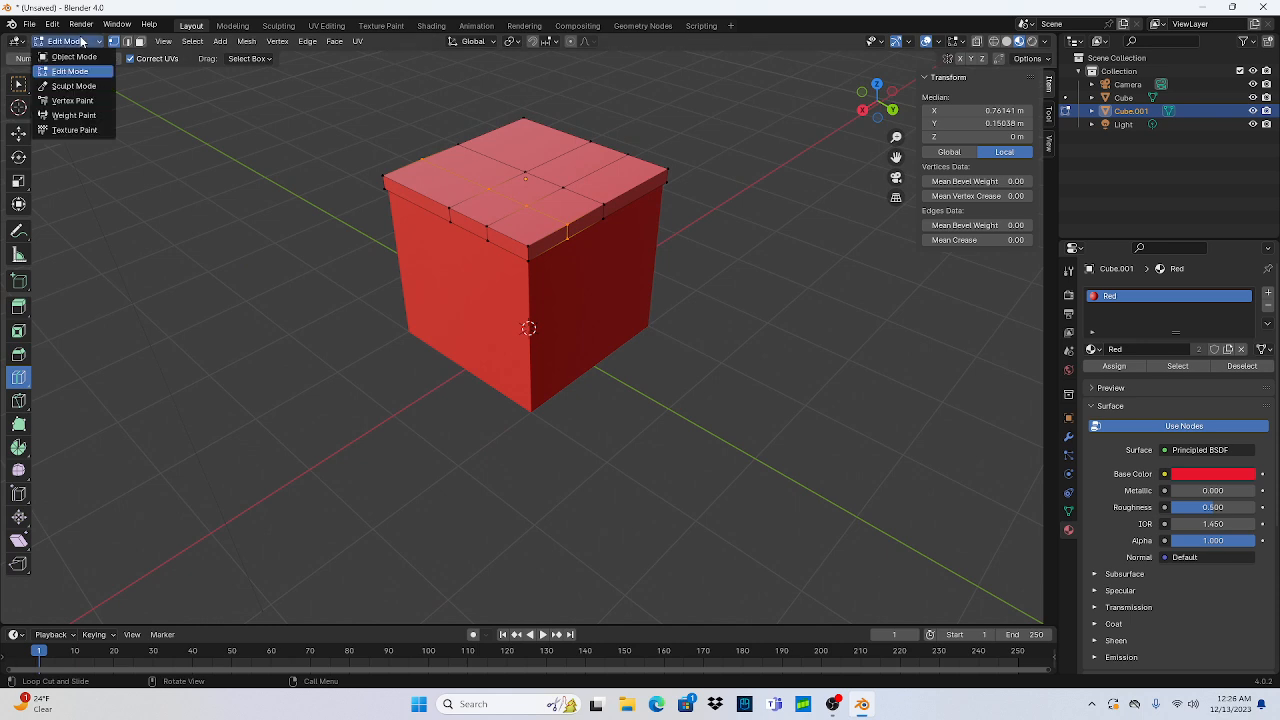
pyautogui.click(74, 57)
pyautogui.moveTo(521, 128); pyautogui.dragTo(521, 5)
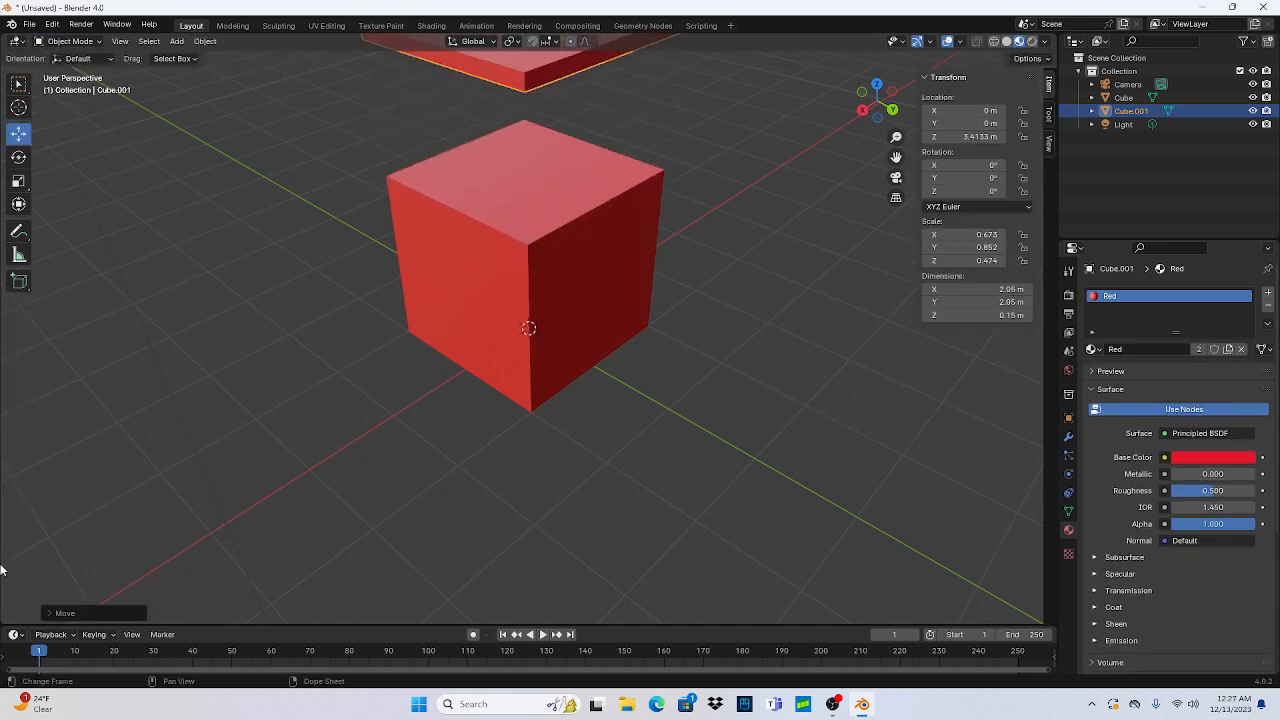
# Step: Re-enter Edit Mode on the flat lid and widen the tool list so that the tool names are shown
pyautogui.click(86, 41)
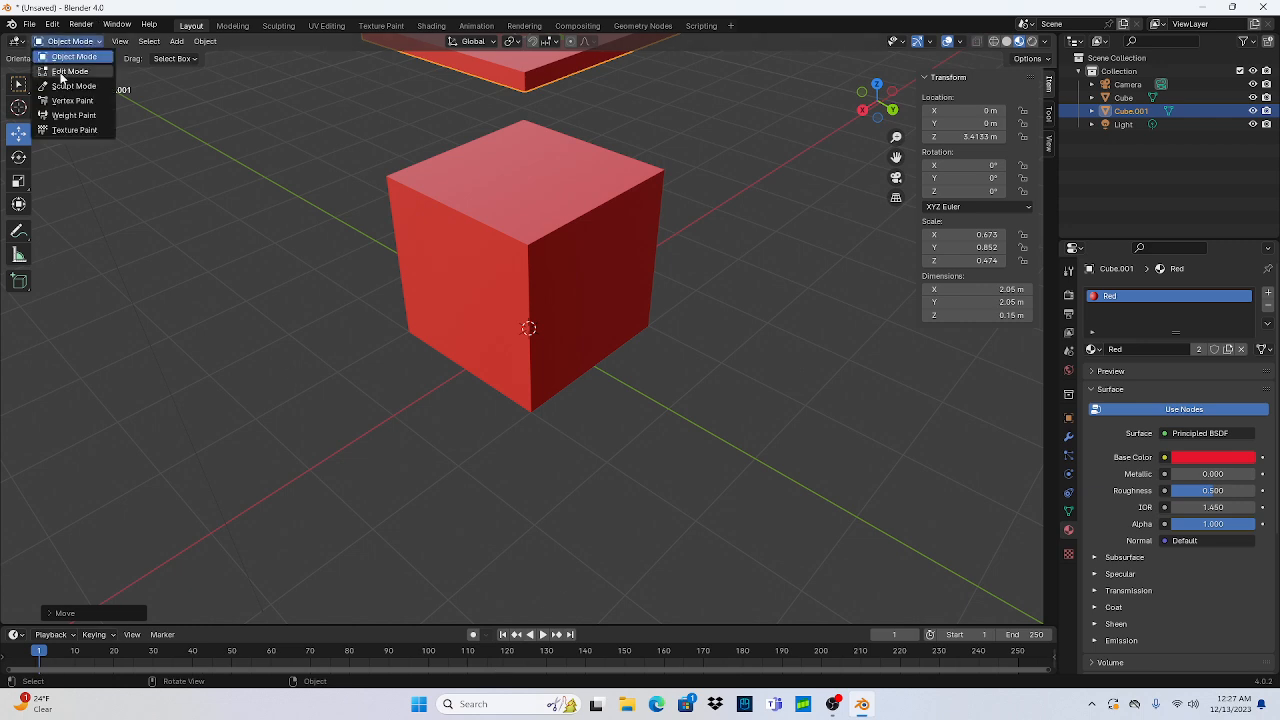
pyautogui.click(68, 71)
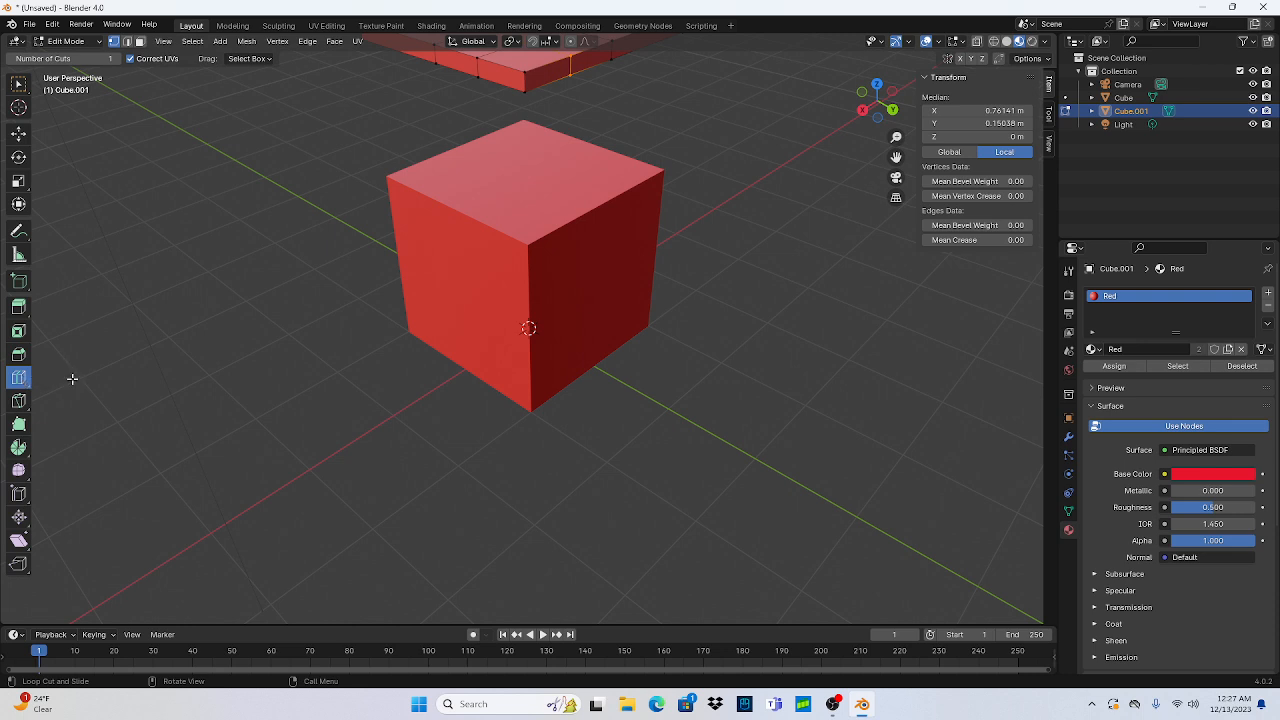
pyautogui.moveTo(87, 375)
pyautogui.mouseDown()
pyautogui.moveTo(125, 375)
pyautogui.moveTo(96, 375)
pyautogui.mouseUp()
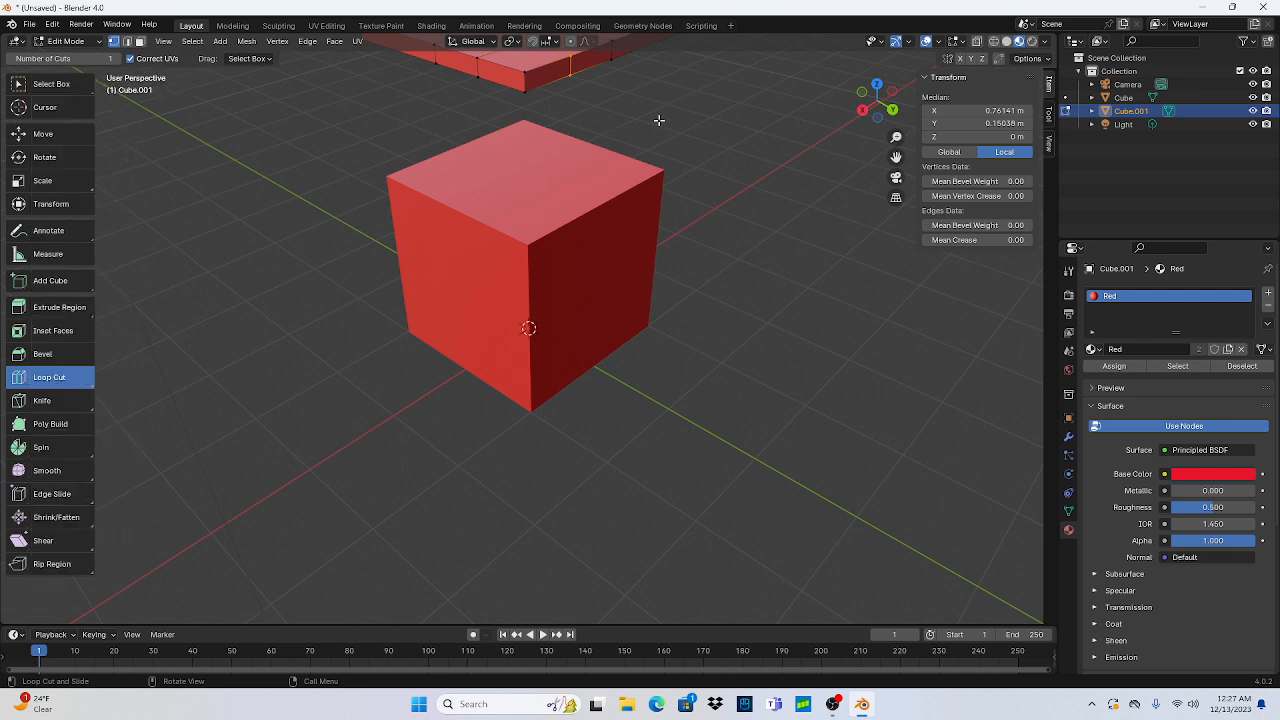
pyautogui.scroll(-3, 605, 146)
pyautogui.click(520, 190)
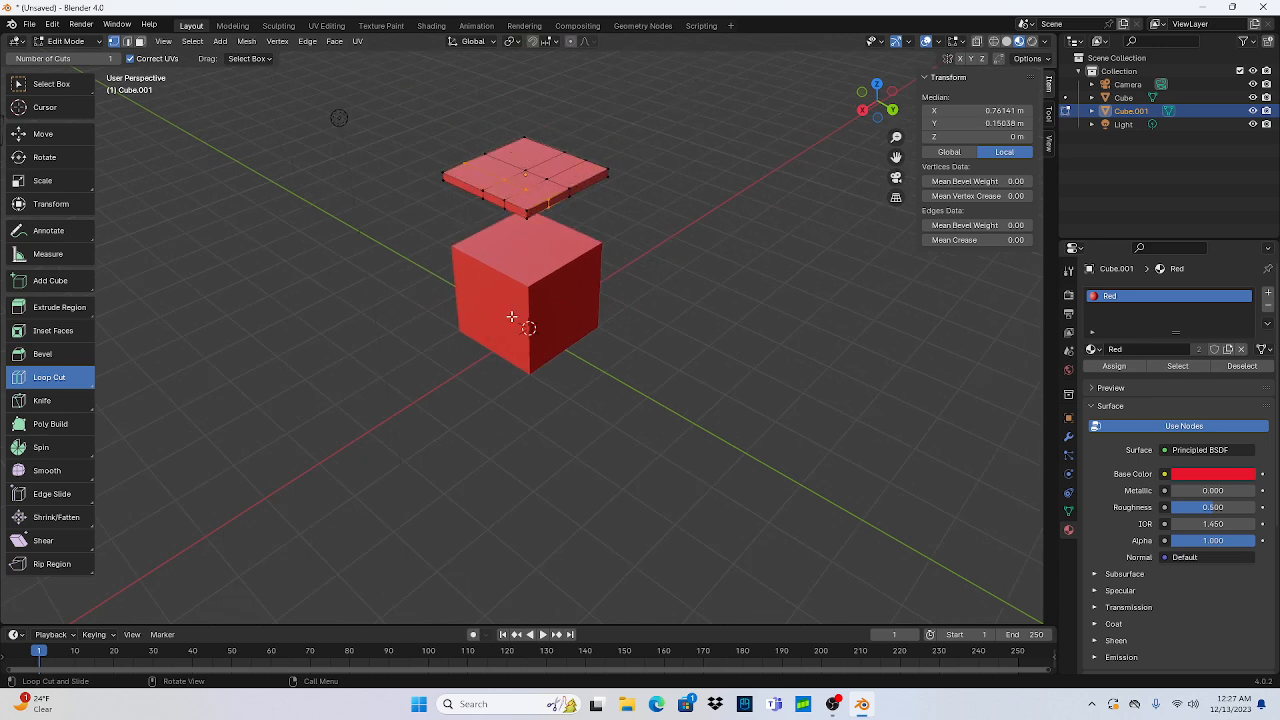
# Step: Try to reach the large cube's faces from the lid's Edit Mode using face selection with the Select Box and Extrude Region tools
pyautogui.click(1112, 100)
pyautogui.moveTo(493, 306); pyautogui.dragTo(556, 283, button='middle')
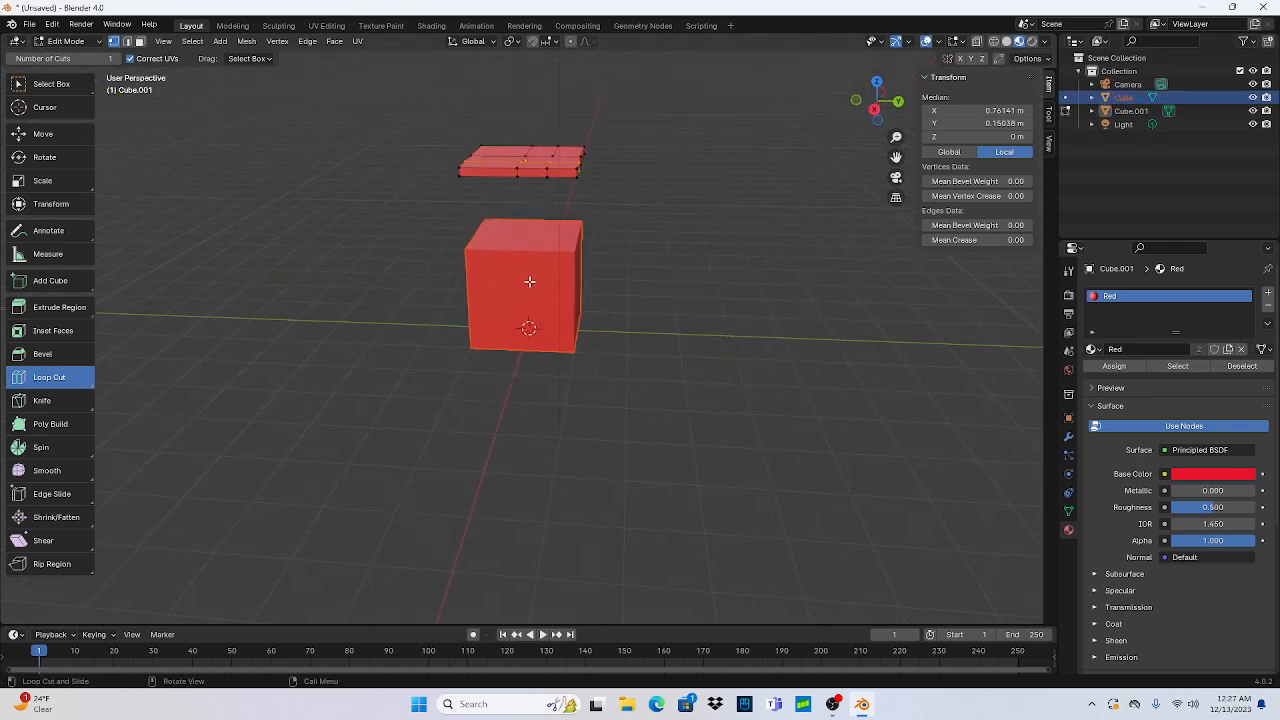
pyautogui.hotkey('alt', 'a')
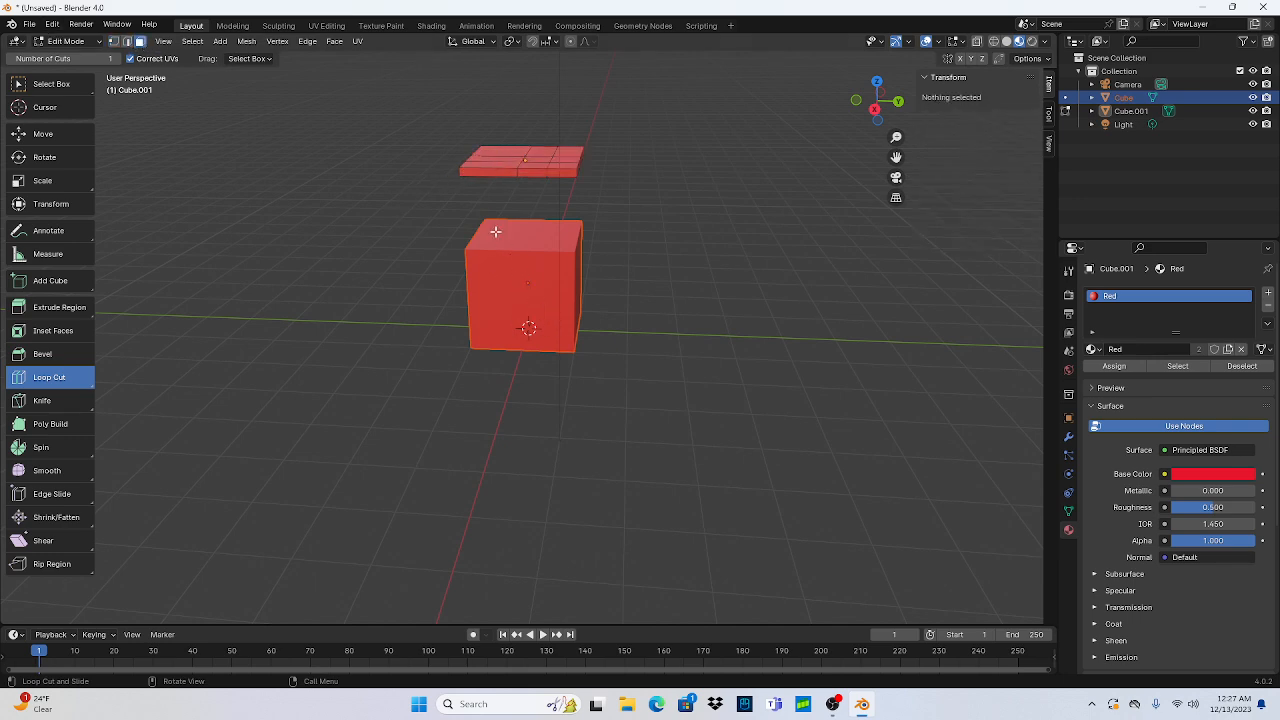
pyautogui.press('w')
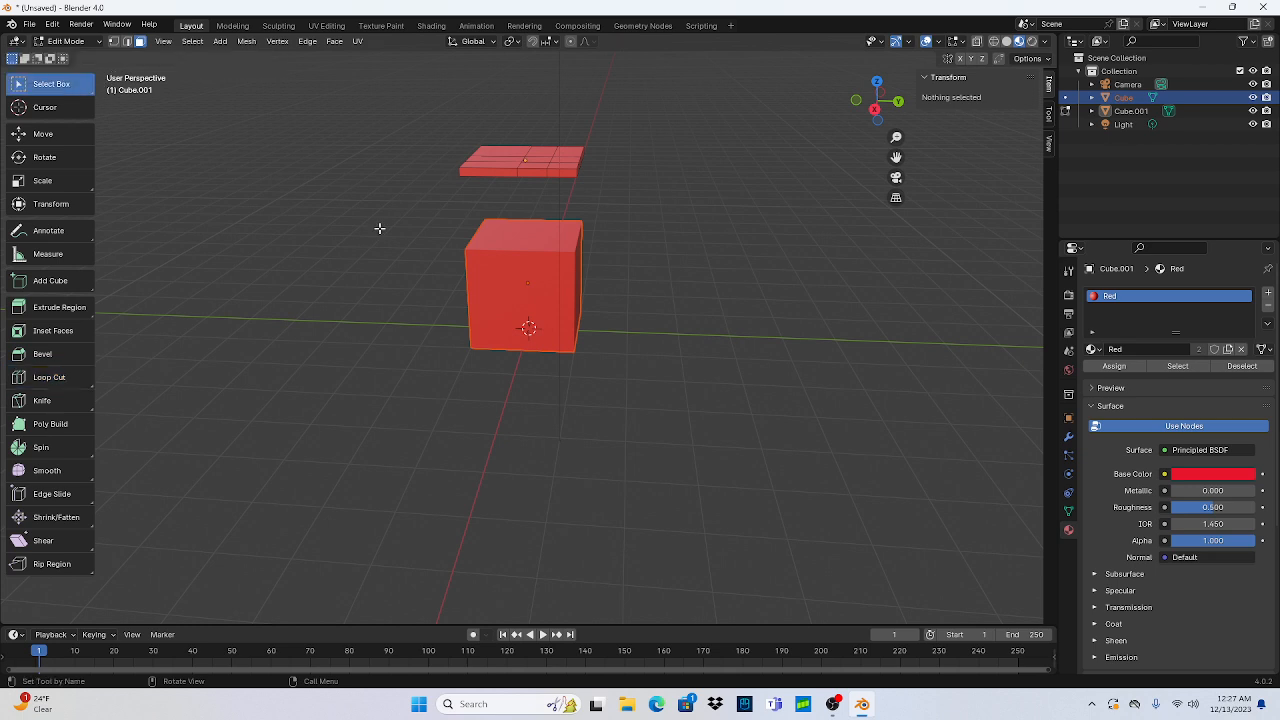
pyautogui.press('e')
pyautogui.click(63, 83)
pyautogui.press('e')
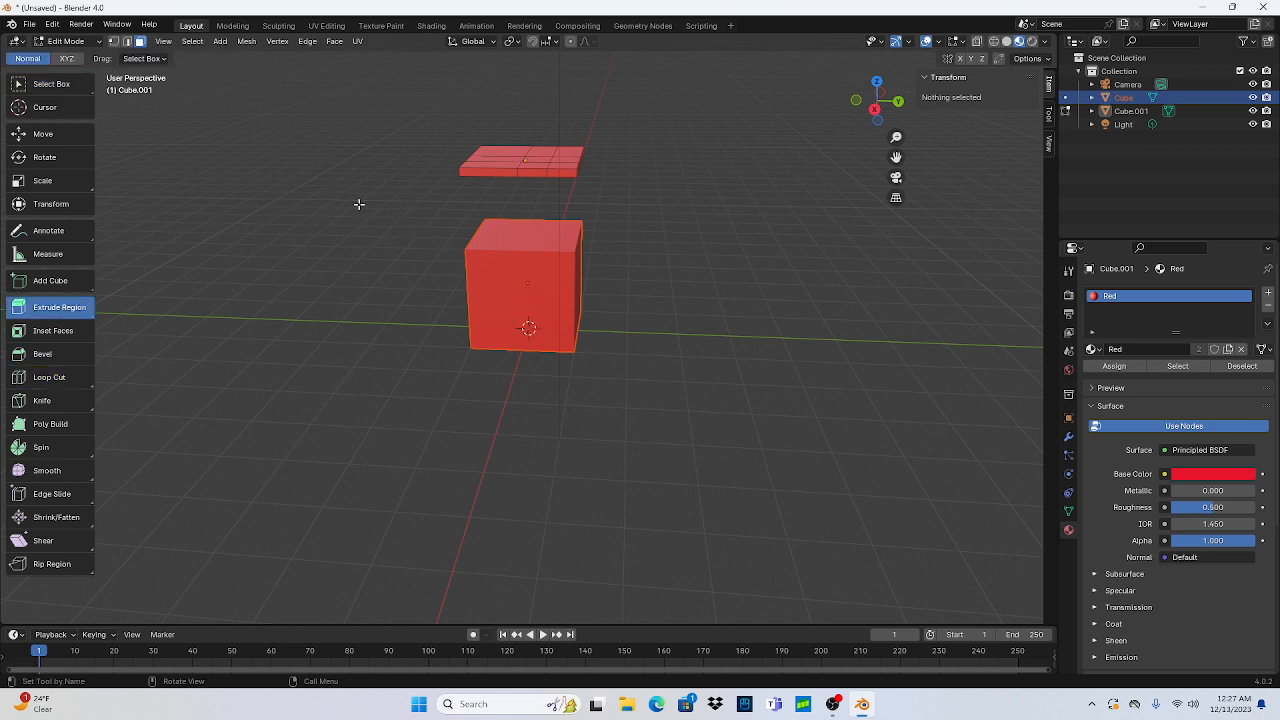
pyautogui.click(50, 83)
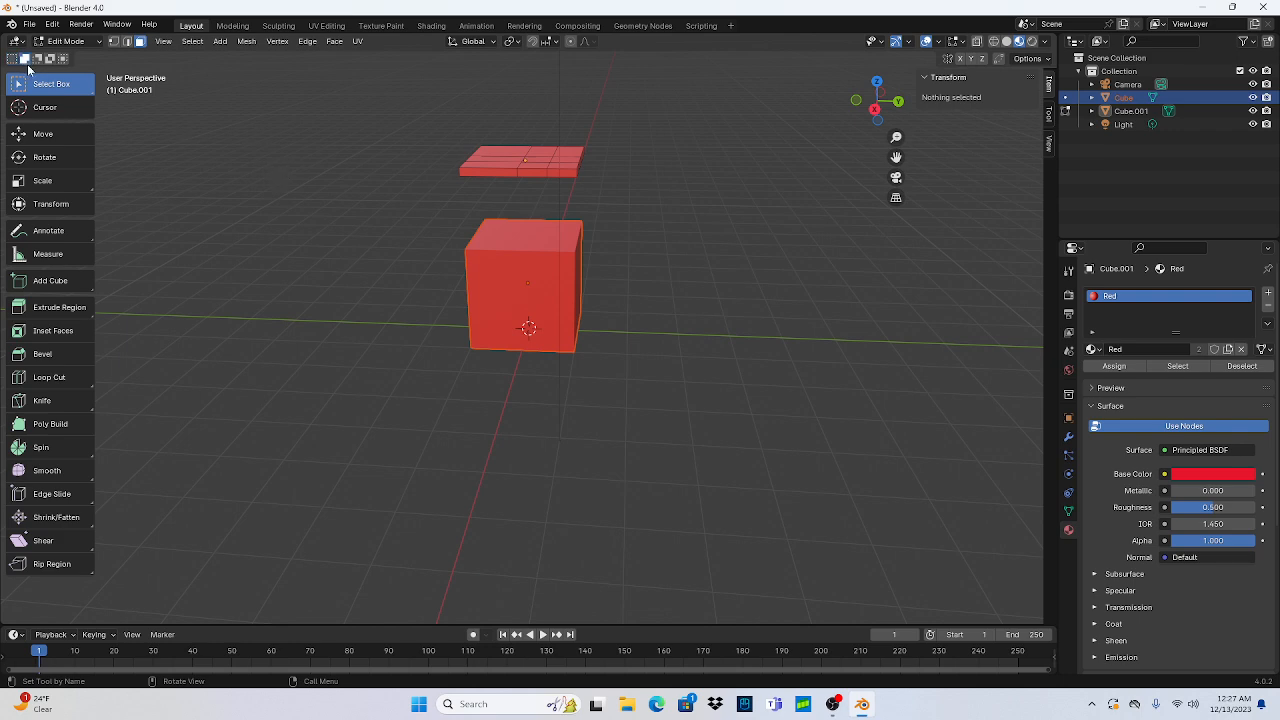
pyautogui.press('e')
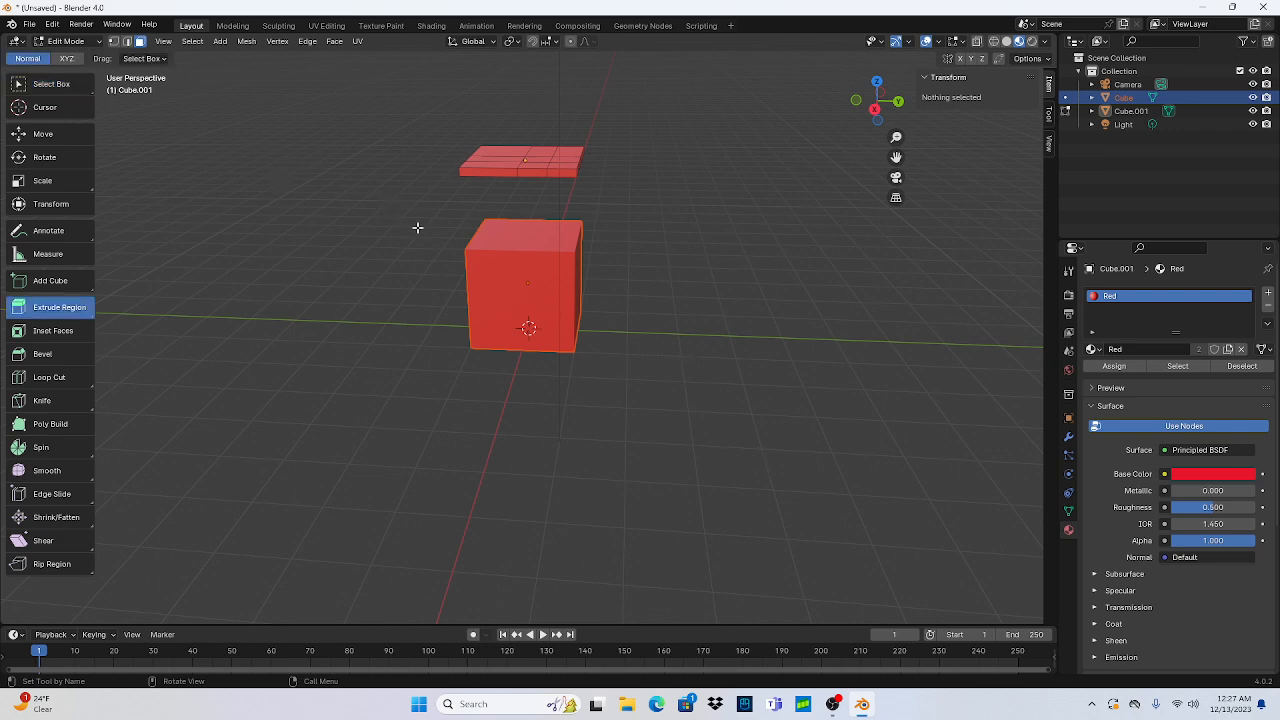
# Step: Try to subdivide the faces of the large cube
pyautogui.hotkey('ctrl', 'f')
pyautogui.hotkey('ctrl', 'f')
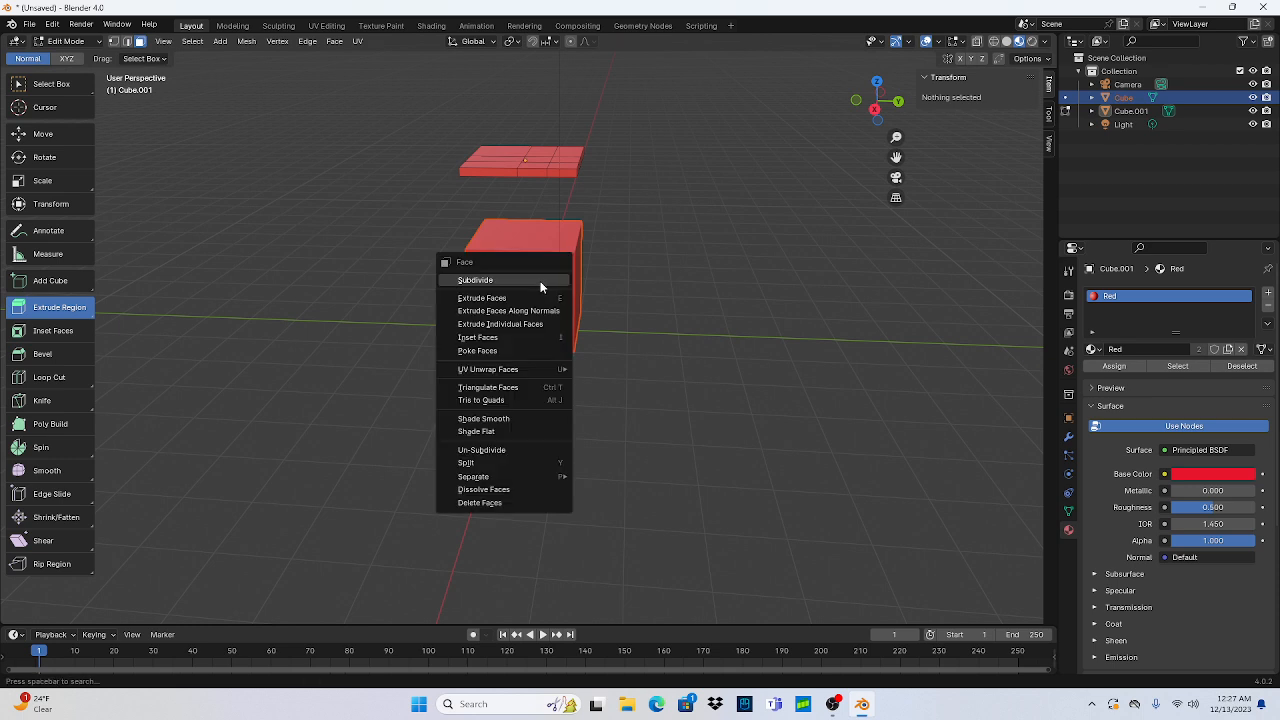
pyautogui.click(540, 282)
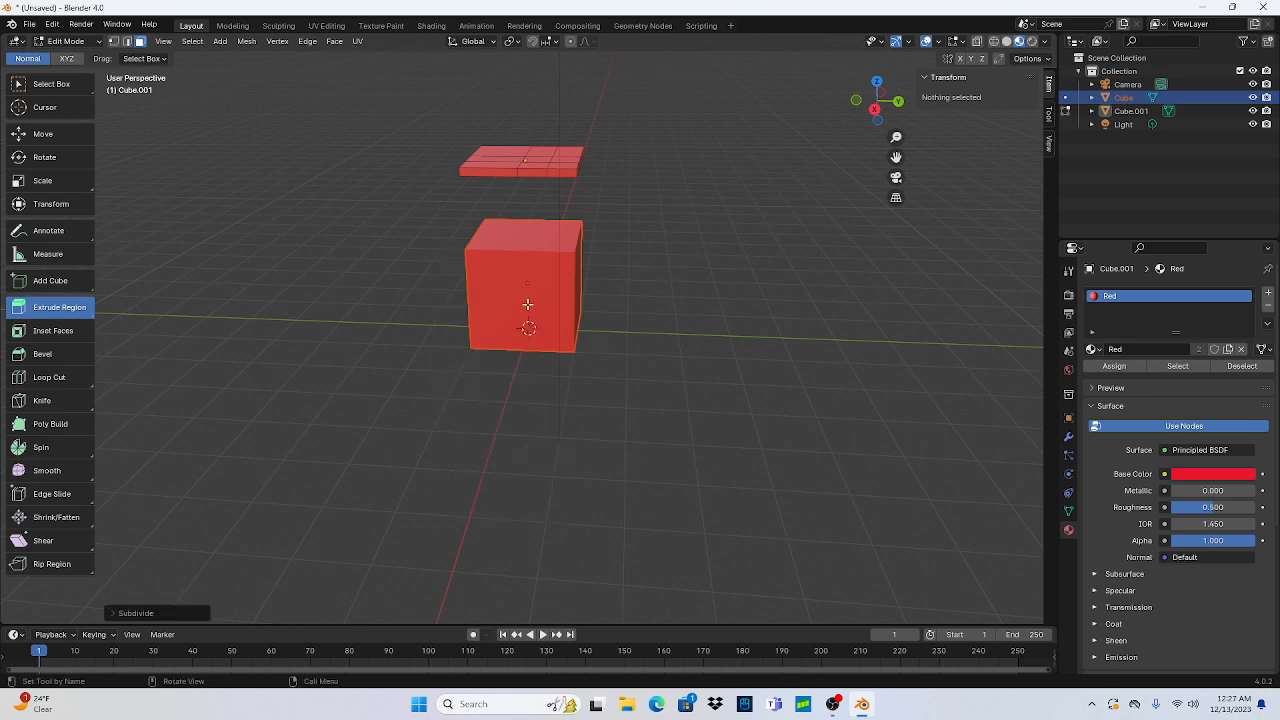
# Step: Switch Edit Mode from the flat lid to the large cube through the Outliner
pyautogui.moveTo(653, 247); pyautogui.dragTo(654, 297, button='middle')
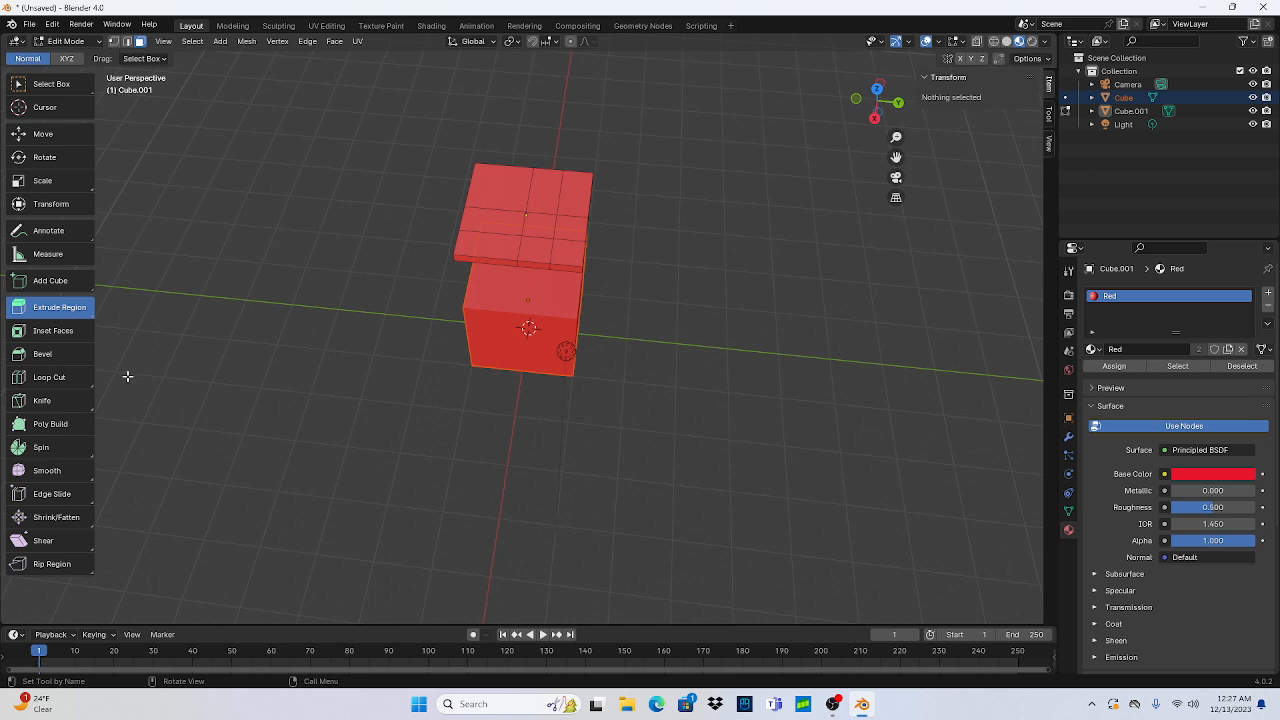
pyautogui.doubleClick(1139, 98)
pyautogui.click(1141, 100)
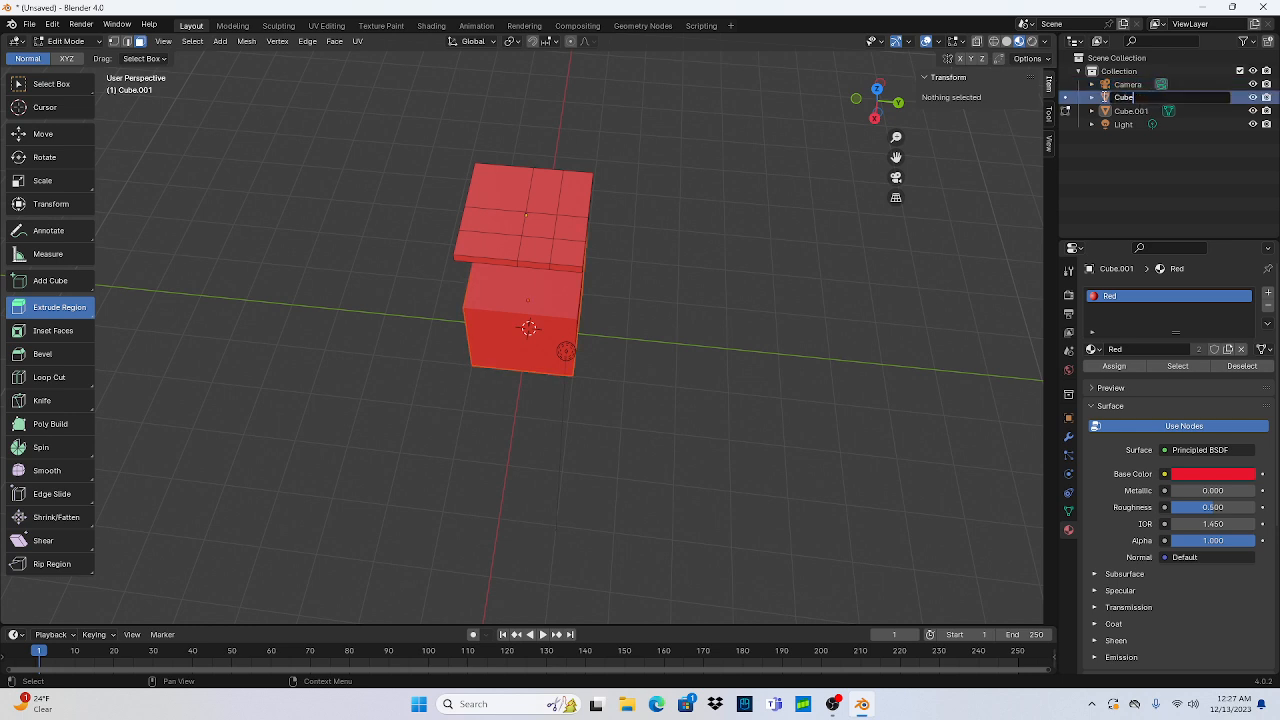
pyautogui.click(1072, 100)
pyautogui.click(1266, 97)
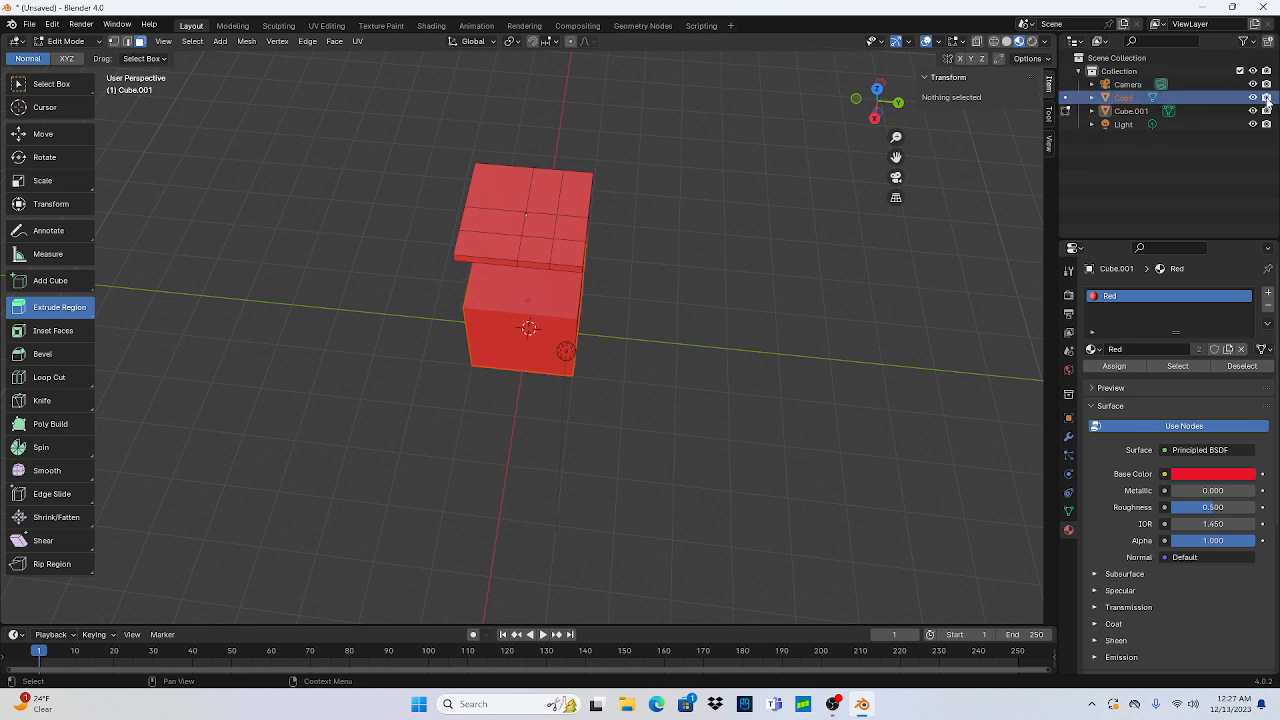
pyautogui.click(1066, 98)
# Step: Add two loop cuts in each direction across the top of the large cube
pyautogui.moveTo(792, 385); pyautogui.dragTo(817, 331, button='middle')
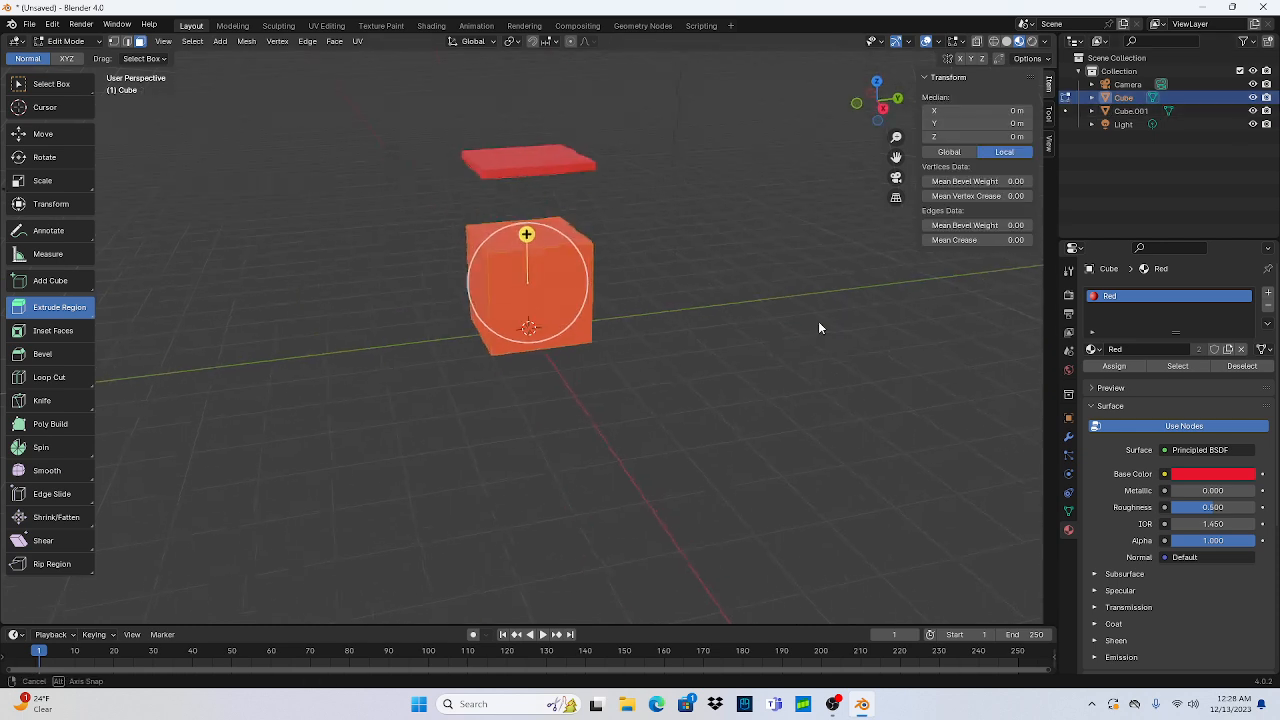
pyautogui.click(60, 380)
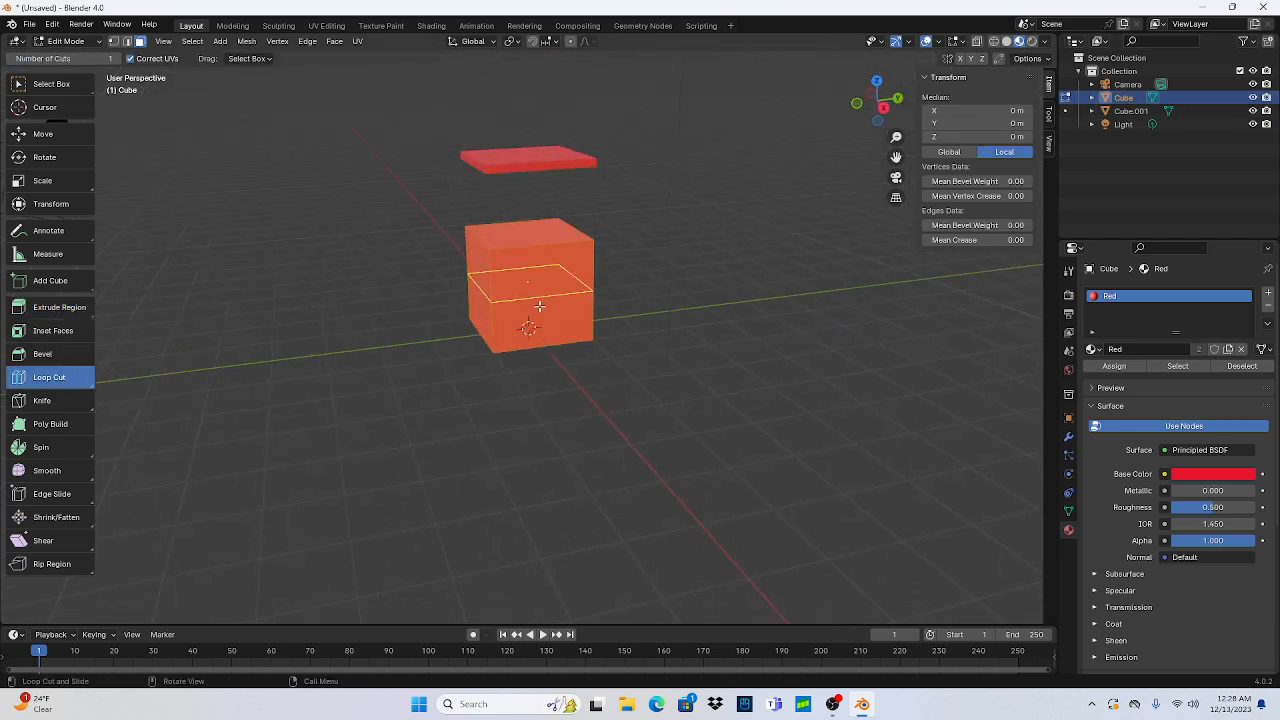
pyautogui.moveTo(525, 227); pyautogui.dragTo(552, 265, button='middle')
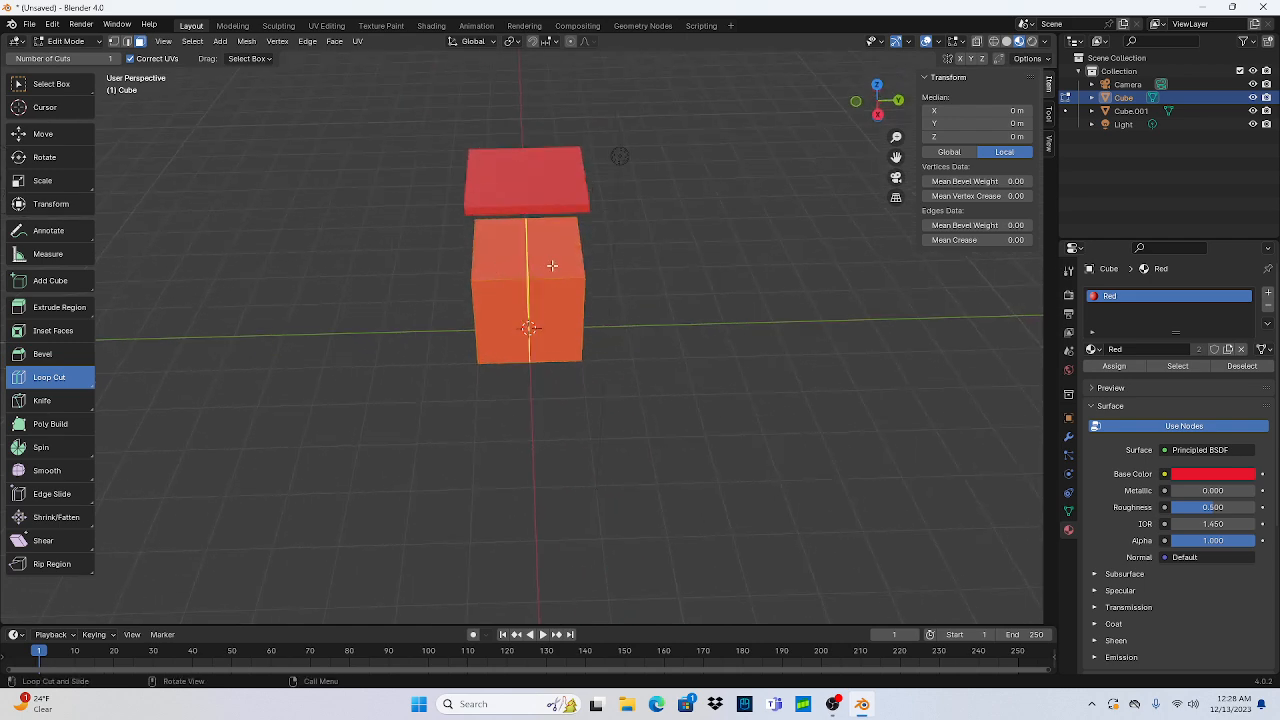
pyautogui.click(548, 272)
pyautogui.click(551, 271)
pyautogui.click(548, 263)
pyautogui.click(545, 267)
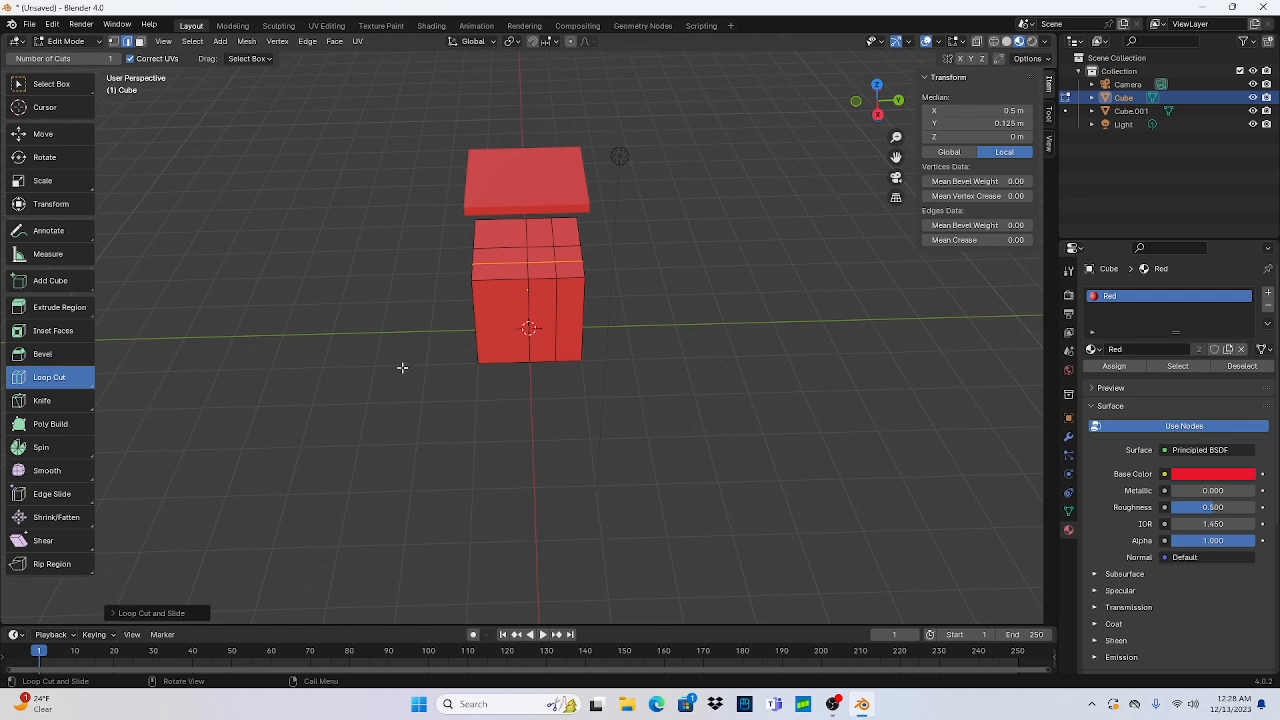
# Step: Switch Edit Mode from the large cube to the flat lid and return to Object Mode
pyautogui.click(1065, 112)
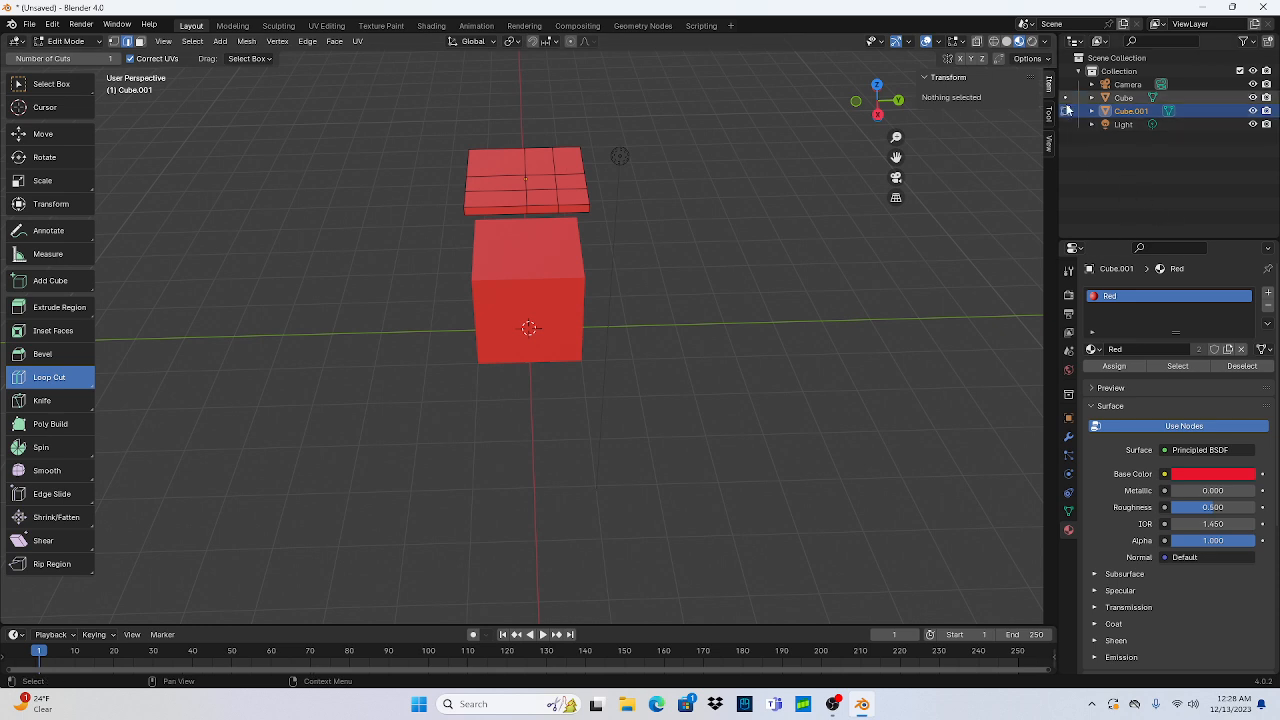
pyautogui.click(1065, 99)
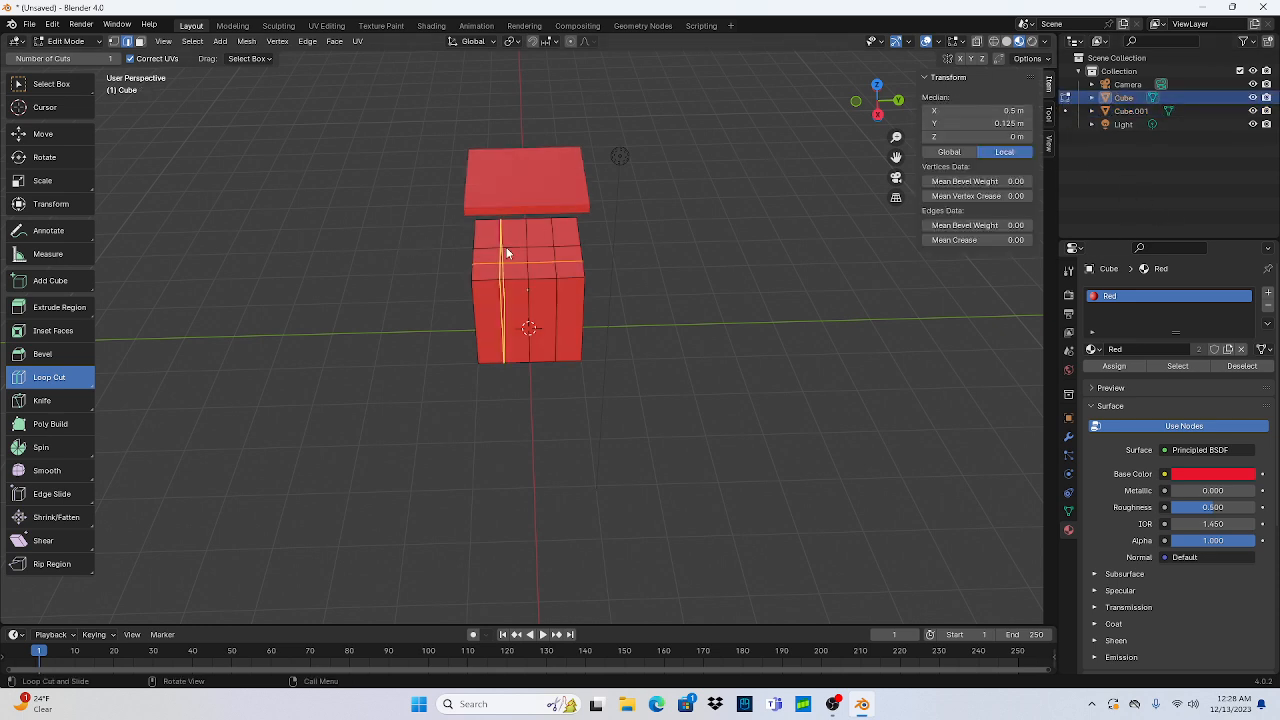
pyautogui.click(1065, 111)
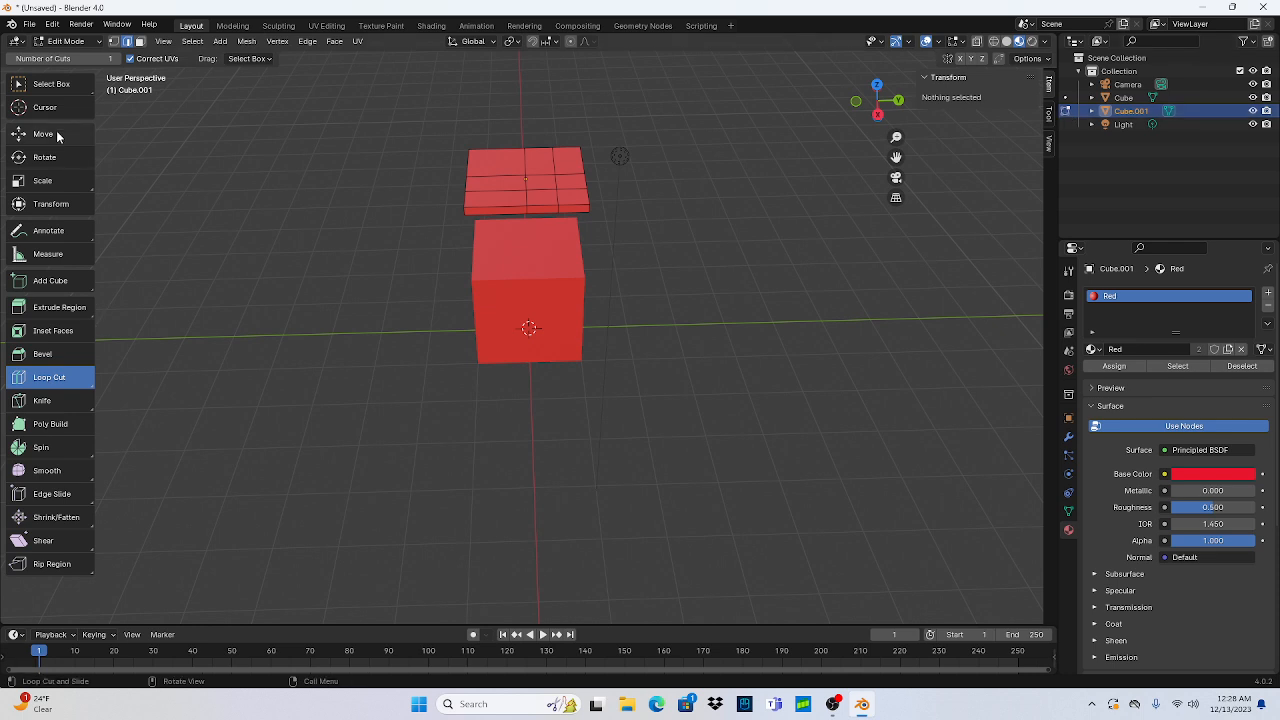
pyautogui.click(44, 103)
pyautogui.click(66, 41)
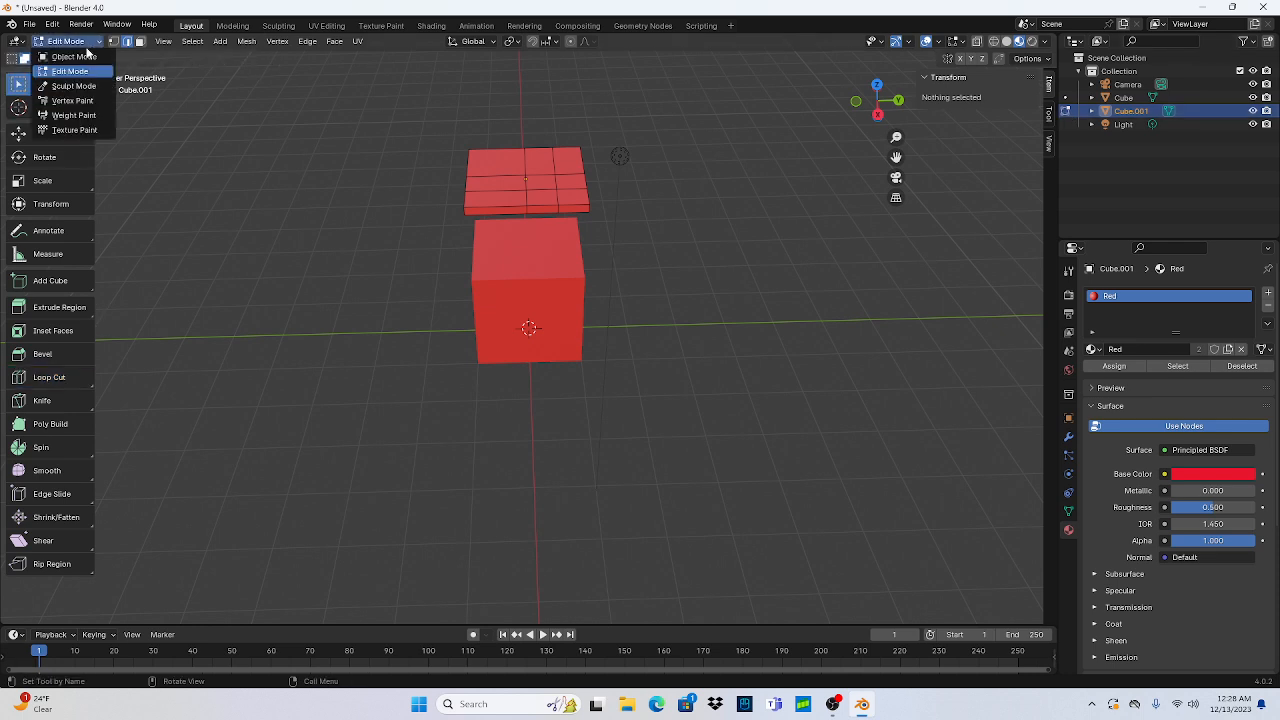
pyautogui.click(80, 60)
pyautogui.click(334, 267)
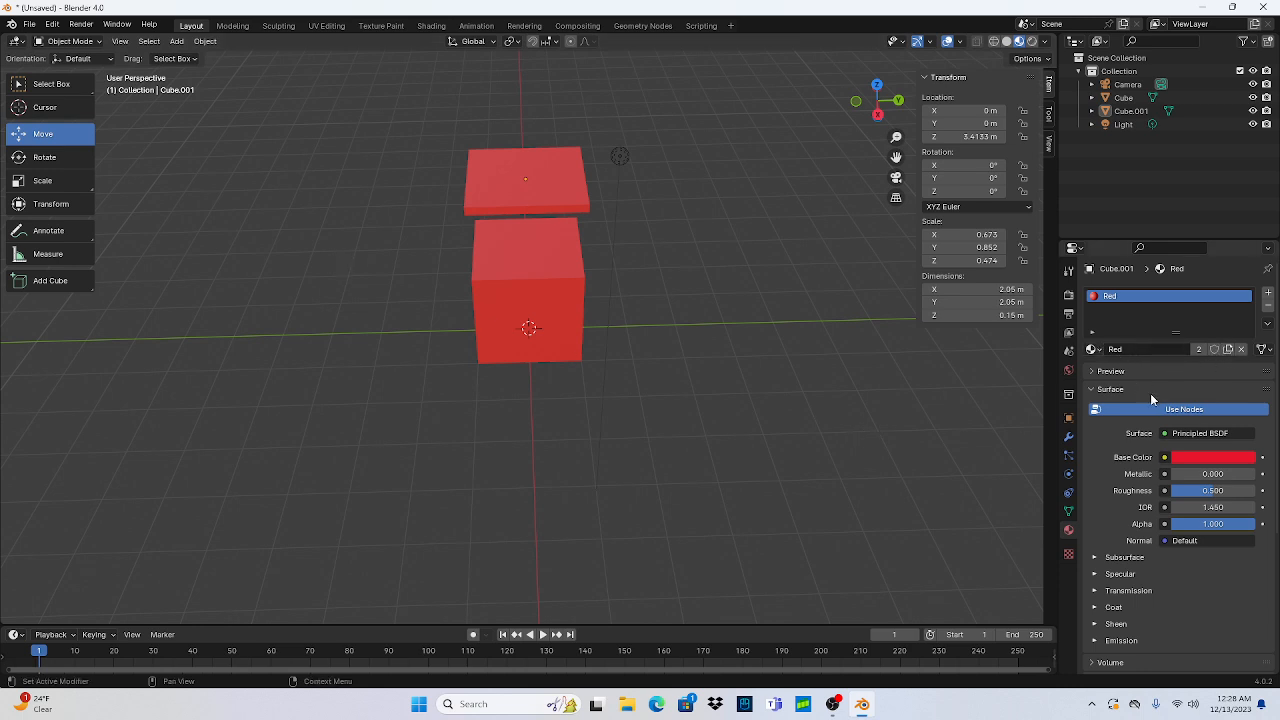
# Step: Swap the lid's material to the white one named Material and back to Red
pyautogui.click(1094, 349)
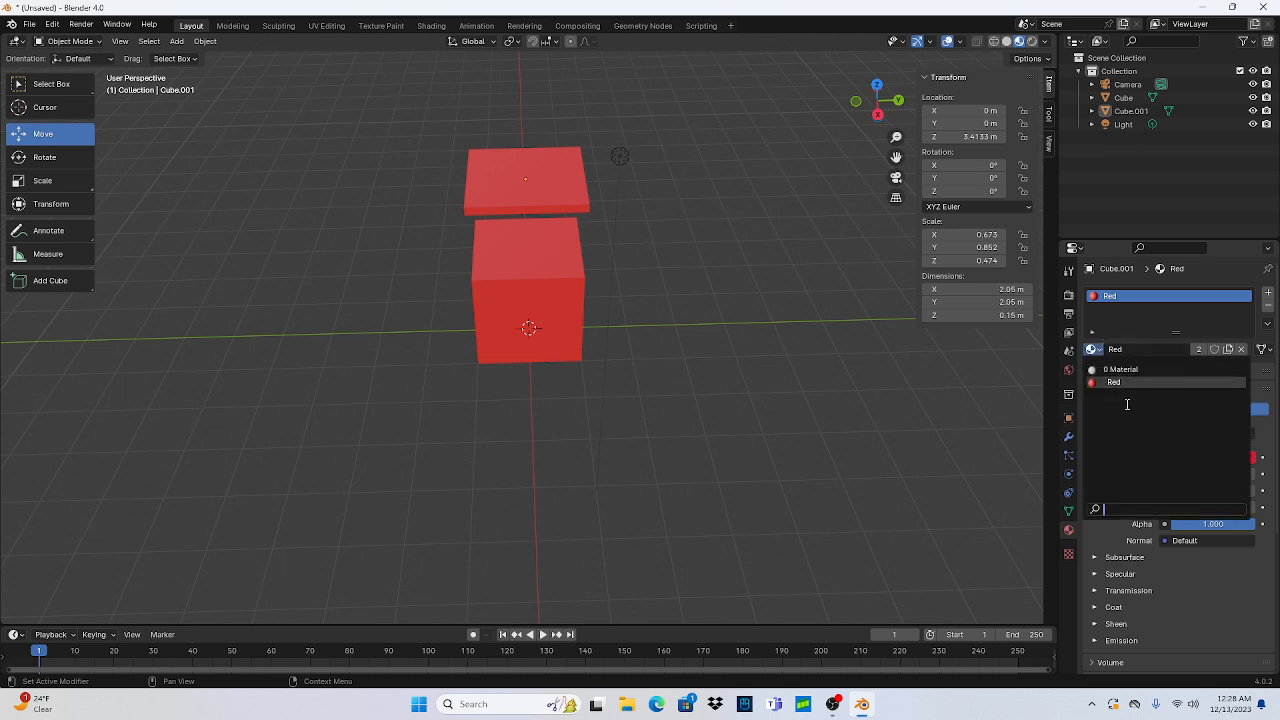
pyautogui.click(1120, 369)
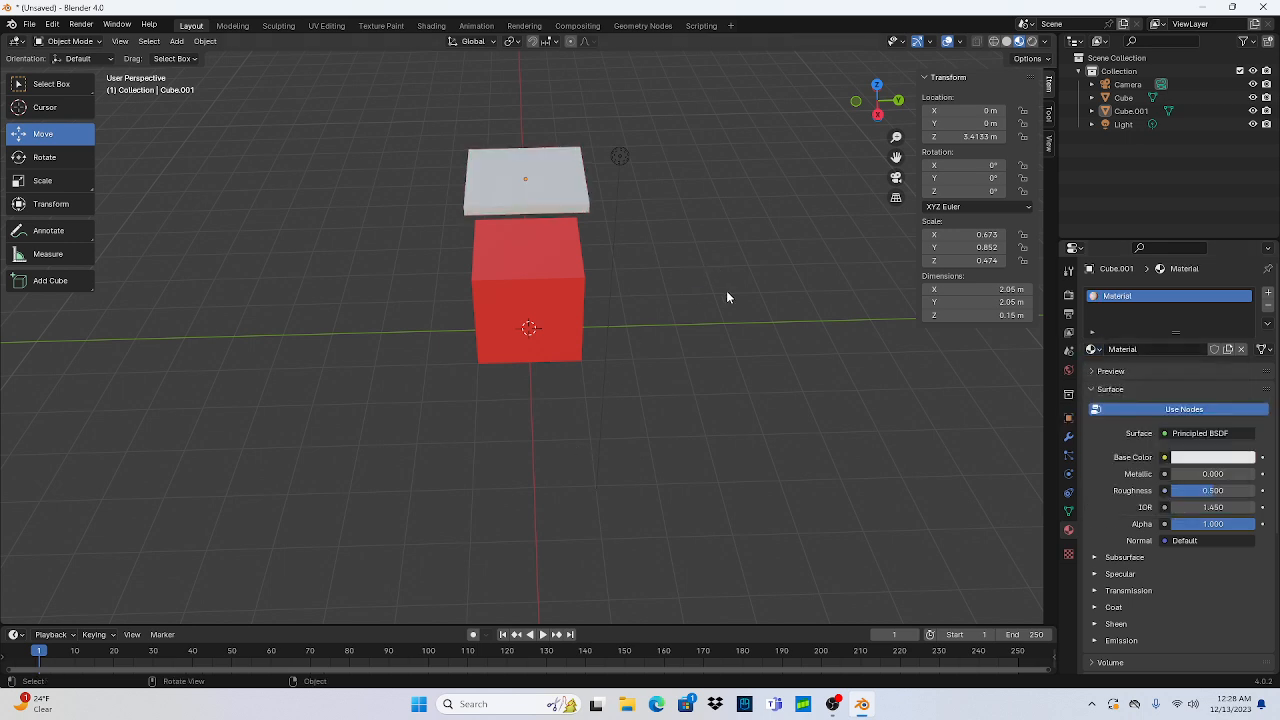
pyautogui.click(1094, 349)
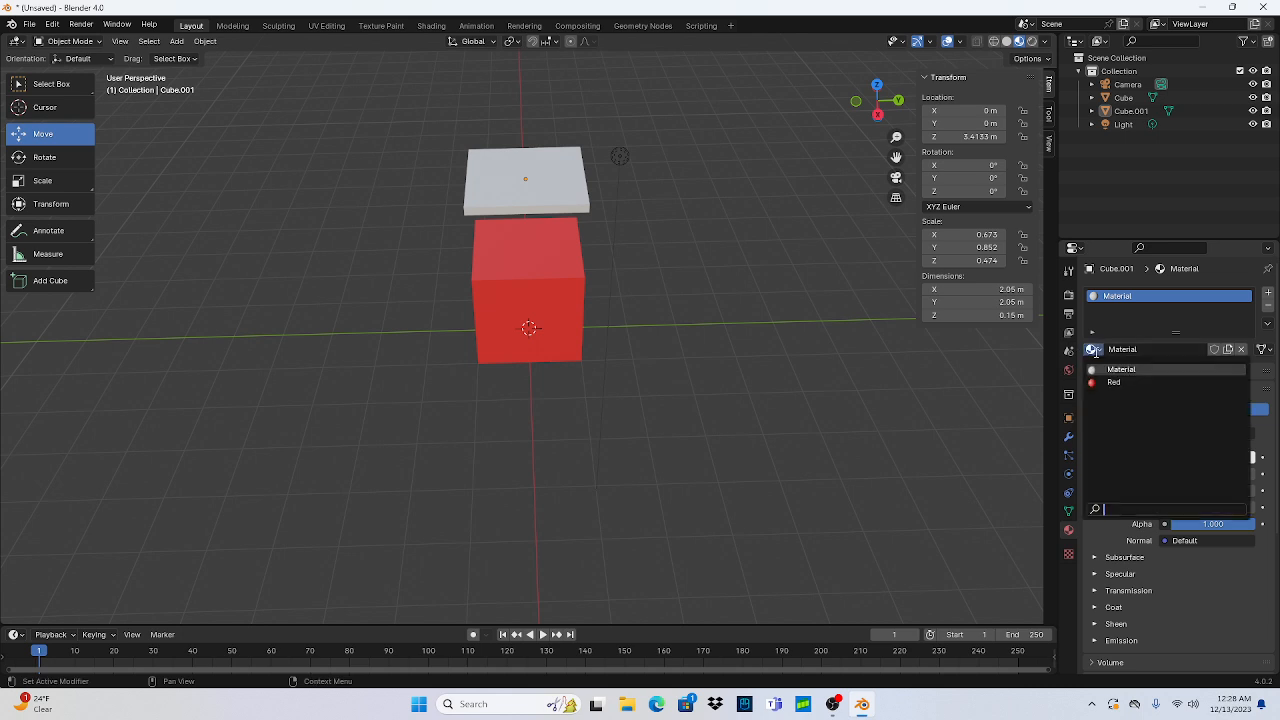
pyautogui.click(1118, 378)
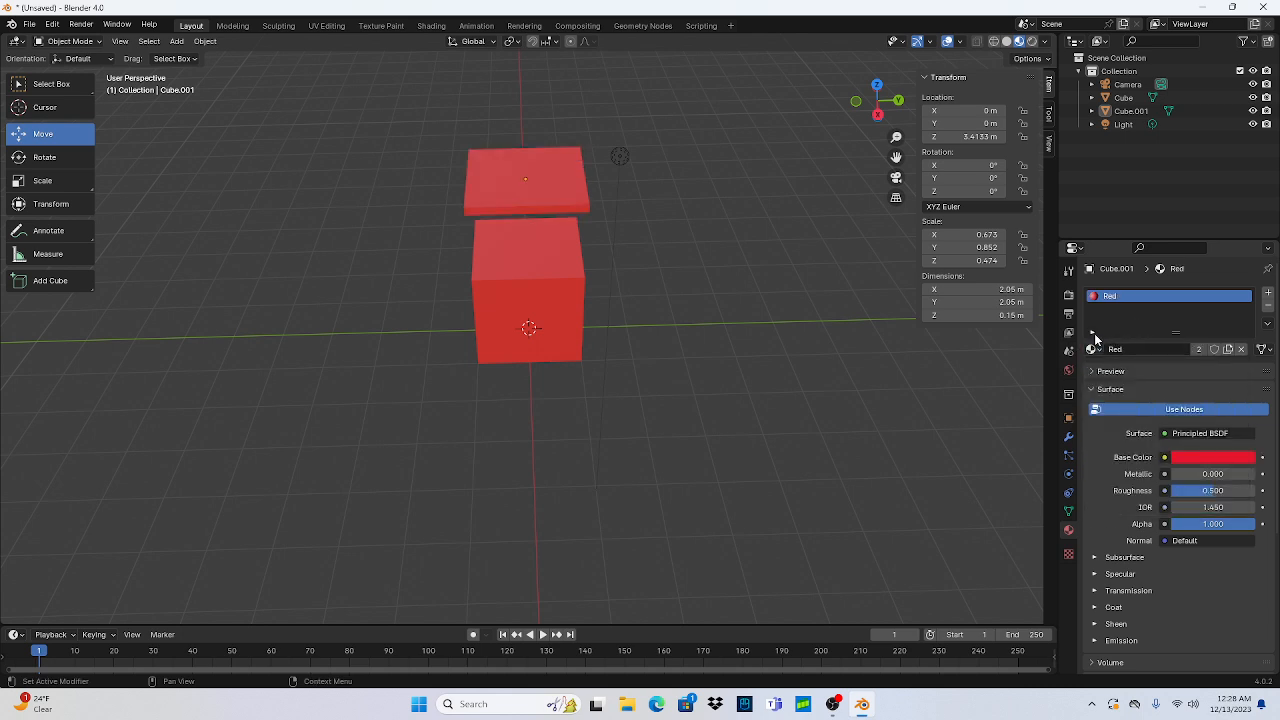
# Step: Unlink the Red material from the lid and create a new default material in its place
pyautogui.click(1093, 332)
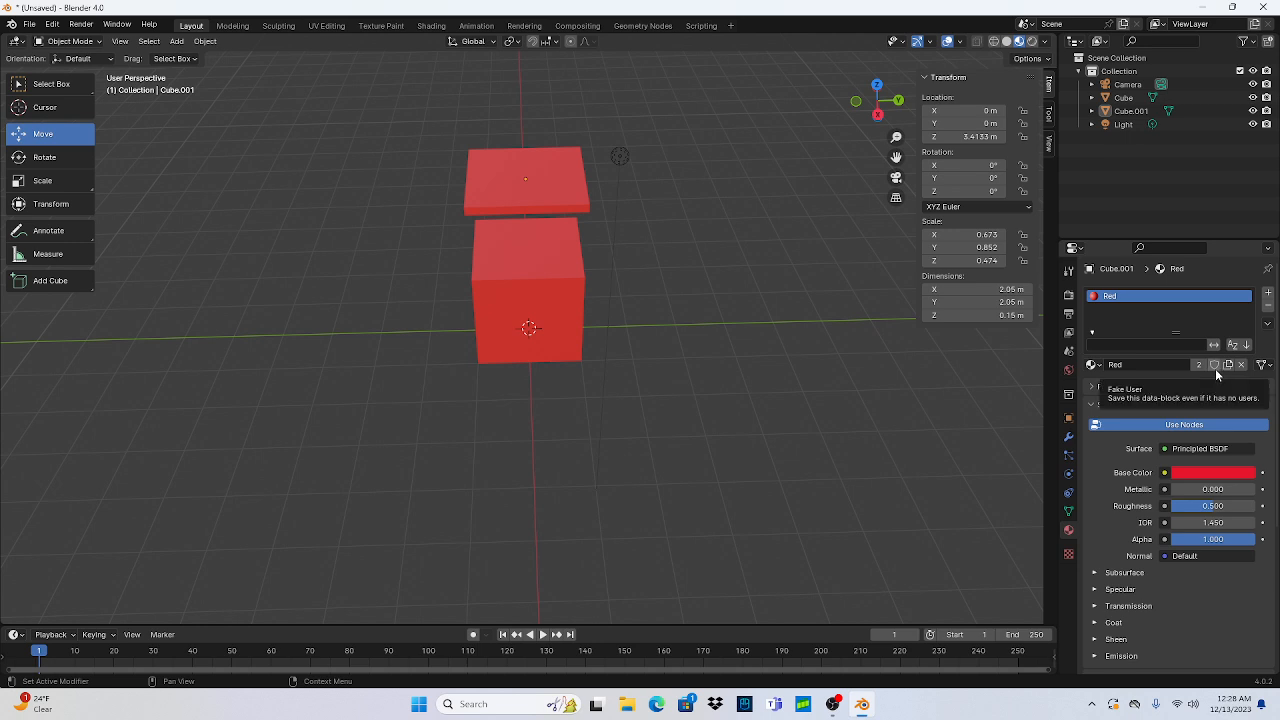
pyautogui.click(1240, 365)
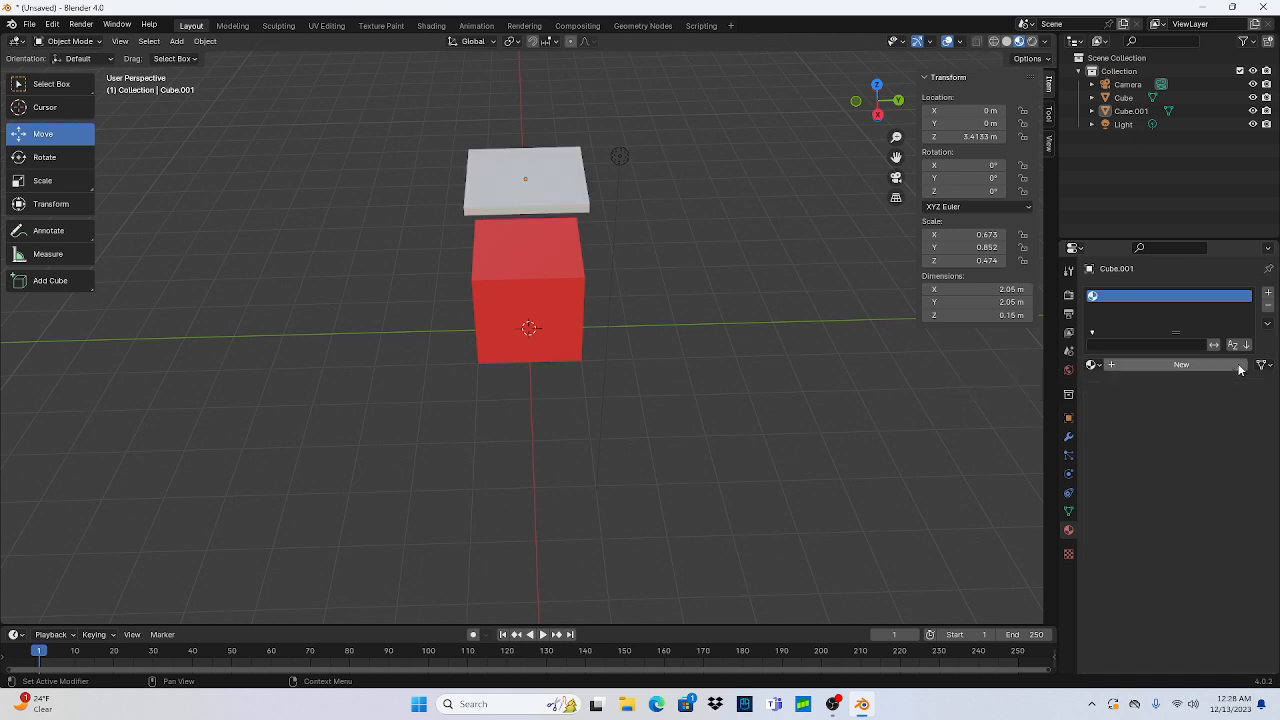
pyautogui.click(1133, 362)
pyautogui.scroll(-4, 1147, 394)
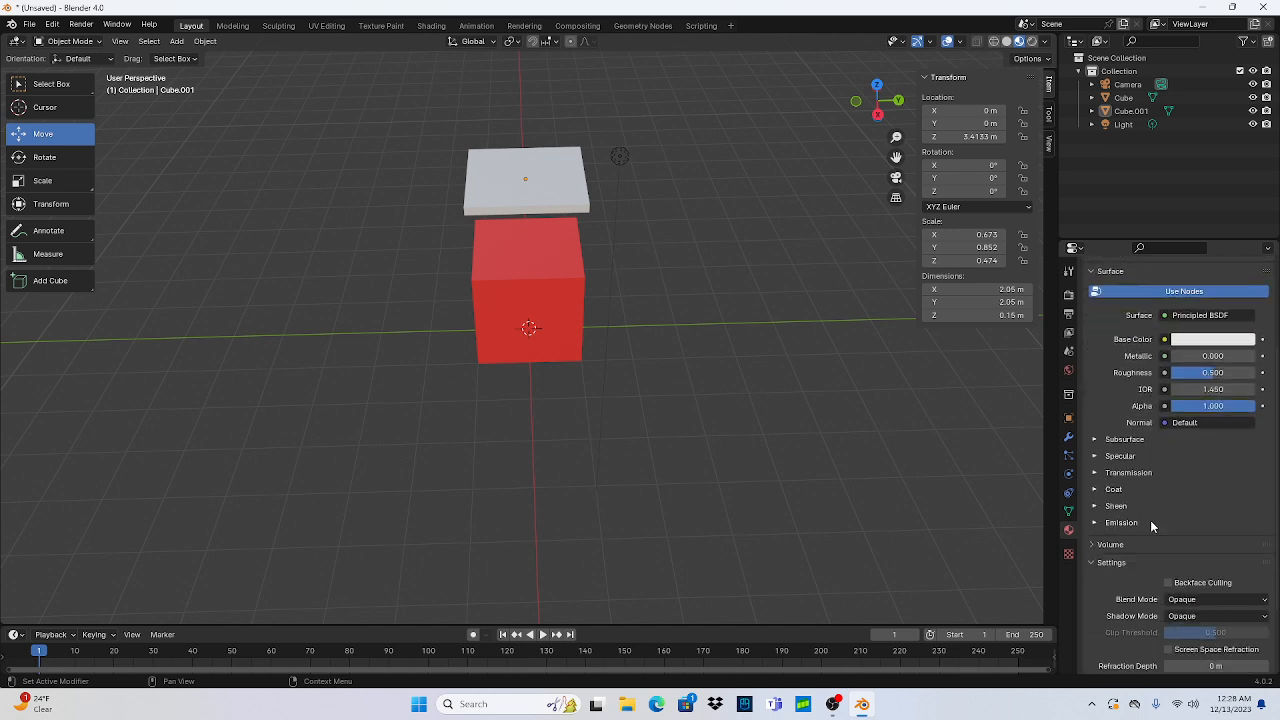
pyautogui.scroll(5, 1150, 520)
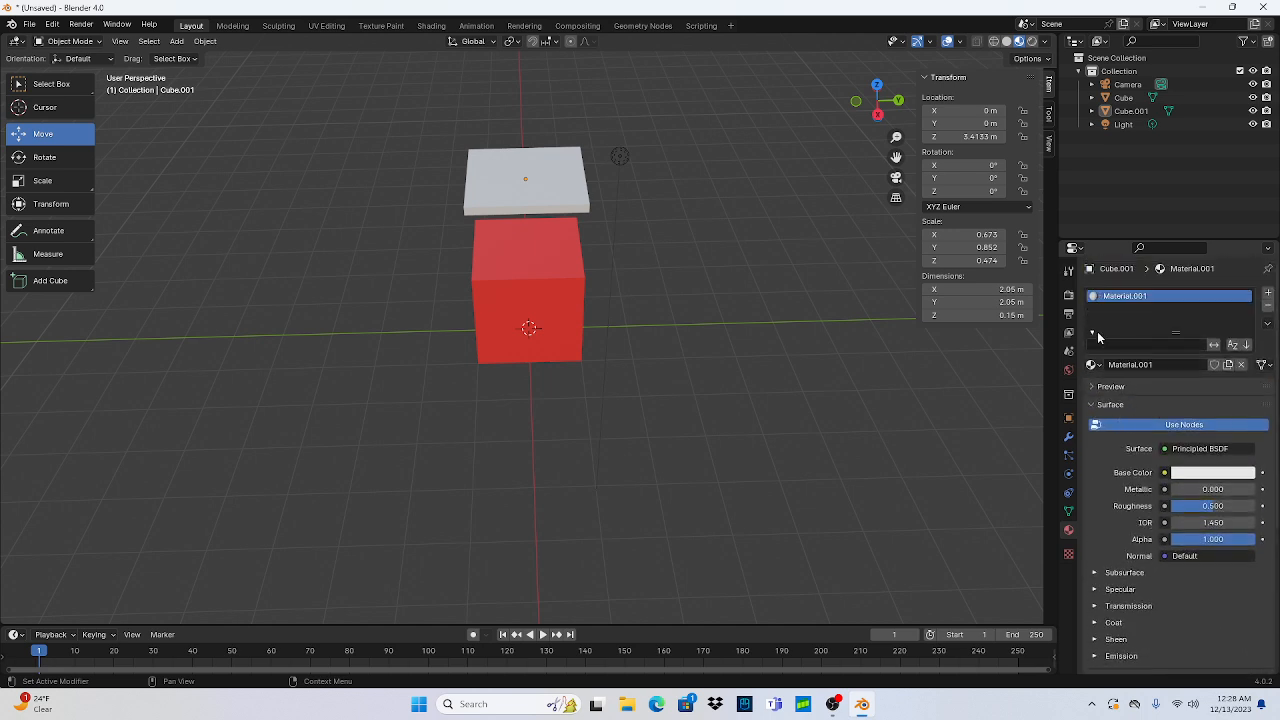
# Step: Reassign the existing Red material to the lid
pyautogui.scroll(-1, 1097, 336)
pyautogui.click(1097, 349)
pyautogui.click(1117, 396)
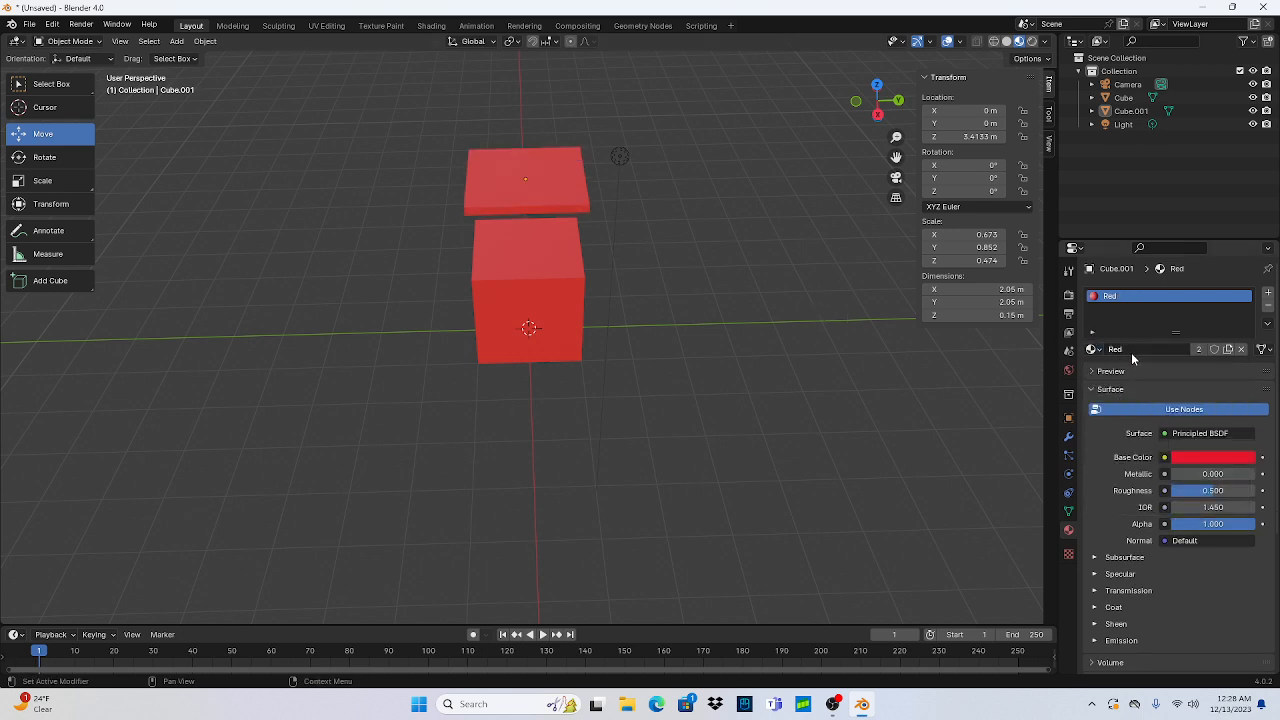
# Step: Make the lid's Red material a single-user copy and check the list of available materials
pyautogui.click(1200, 349)
pyautogui.click(1094, 350)
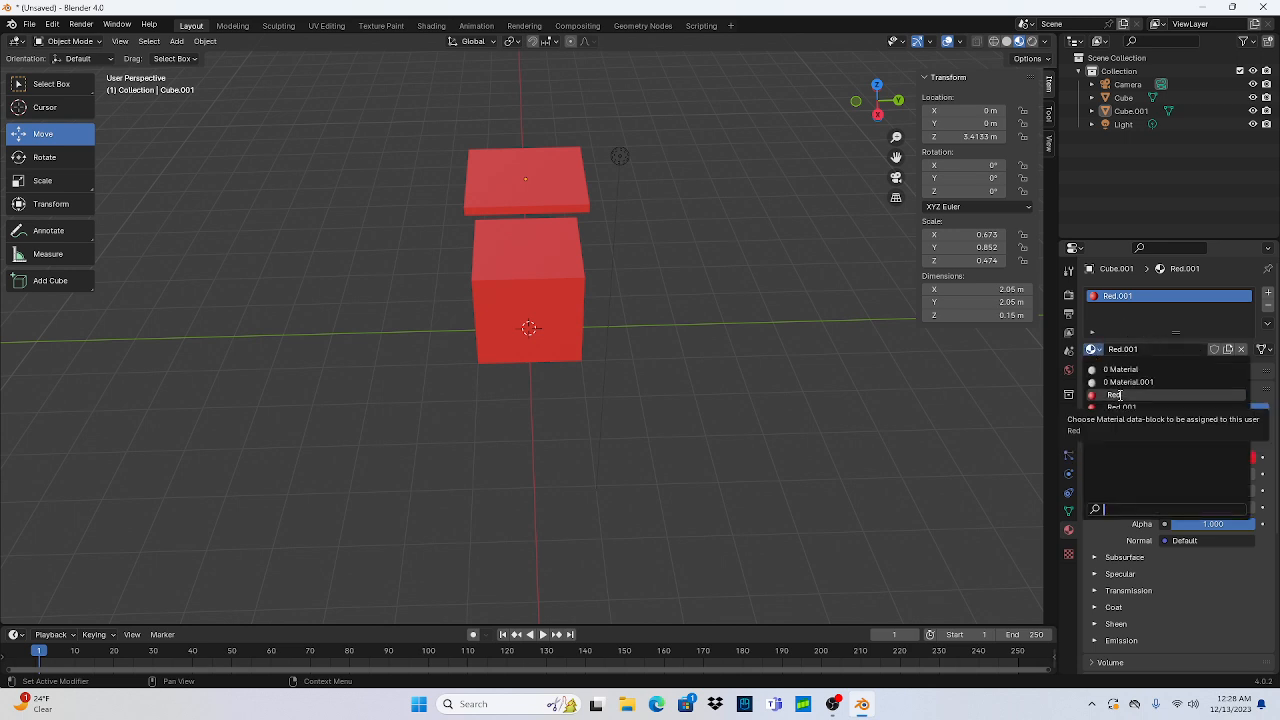
pyautogui.click(675, 205)
# Step: Rename the lid's copied material to Green and set its base color to bright green
pyautogui.click(1160, 350)
pyautogui.write('A')
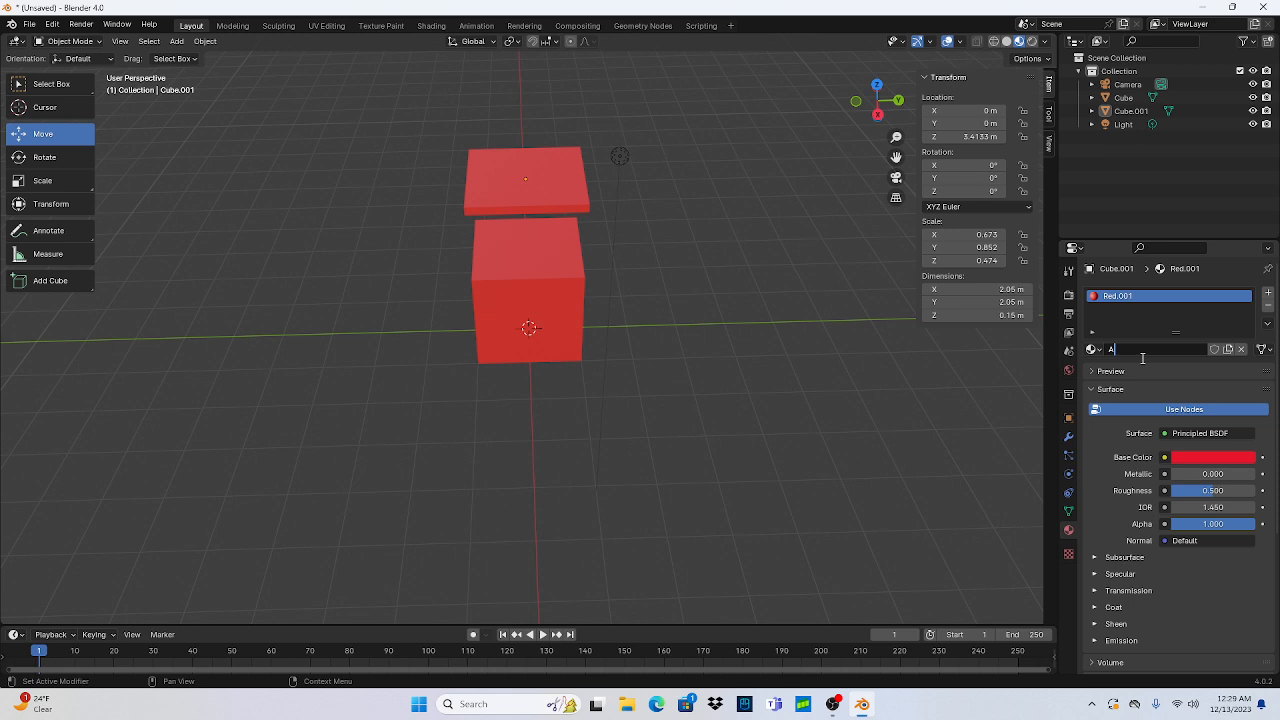
pyautogui.press('BackSpace')
pyautogui.write('Gl')
pyautogui.write('een')
pyautogui.press('Return')
pyautogui.click(1209, 458)
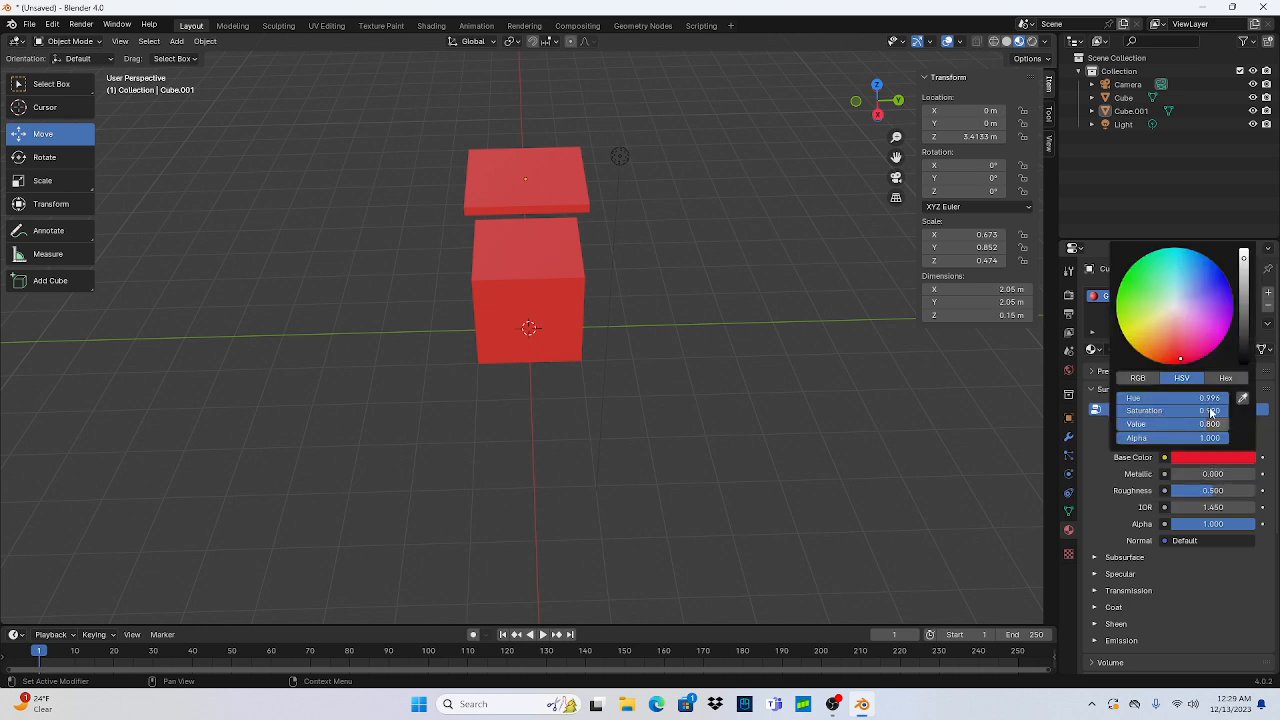
pyautogui.moveTo(1181, 358)
pyautogui.mouseDown()
pyautogui.moveTo(1168, 315)
pyautogui.moveTo(1123, 279)
pyautogui.moveTo(1137, 277)
pyautogui.moveTo(1117, 292)
pyautogui.mouseUp()
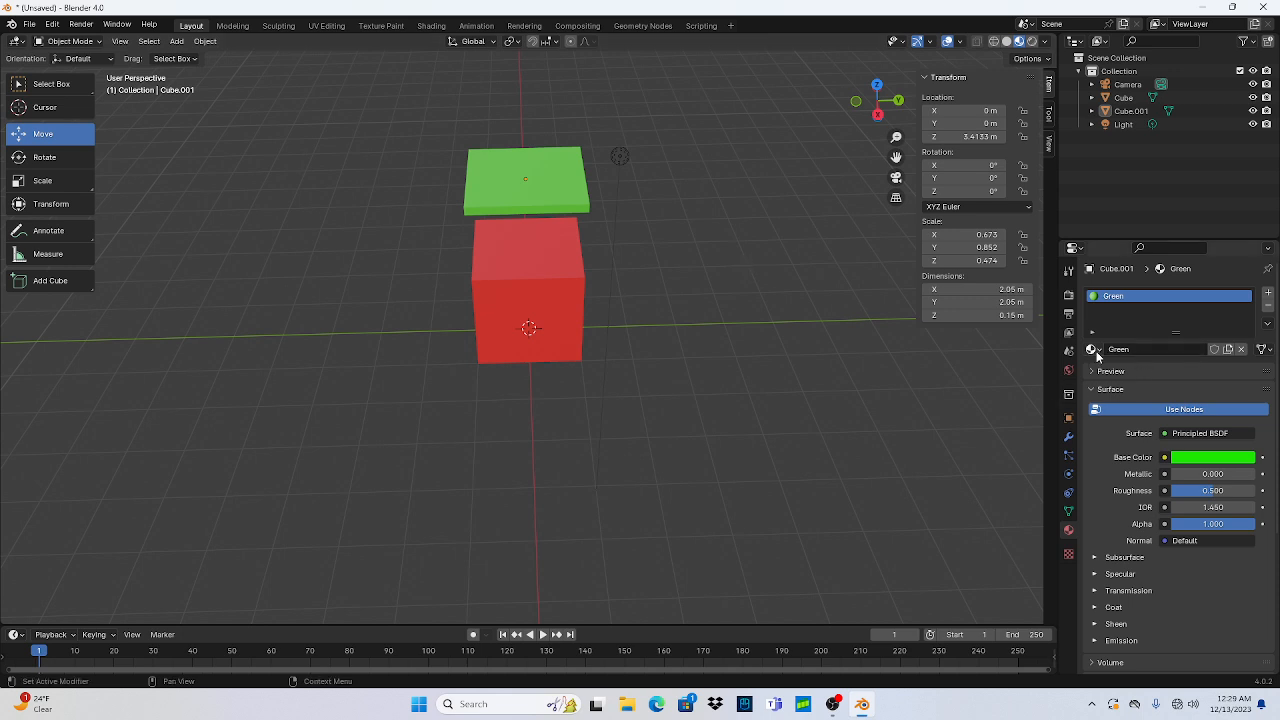
# Step: Switch the lid's material from Green to Red and enter Edit Mode on the lid
pyautogui.click(1103, 350)
pyautogui.click(1124, 406)
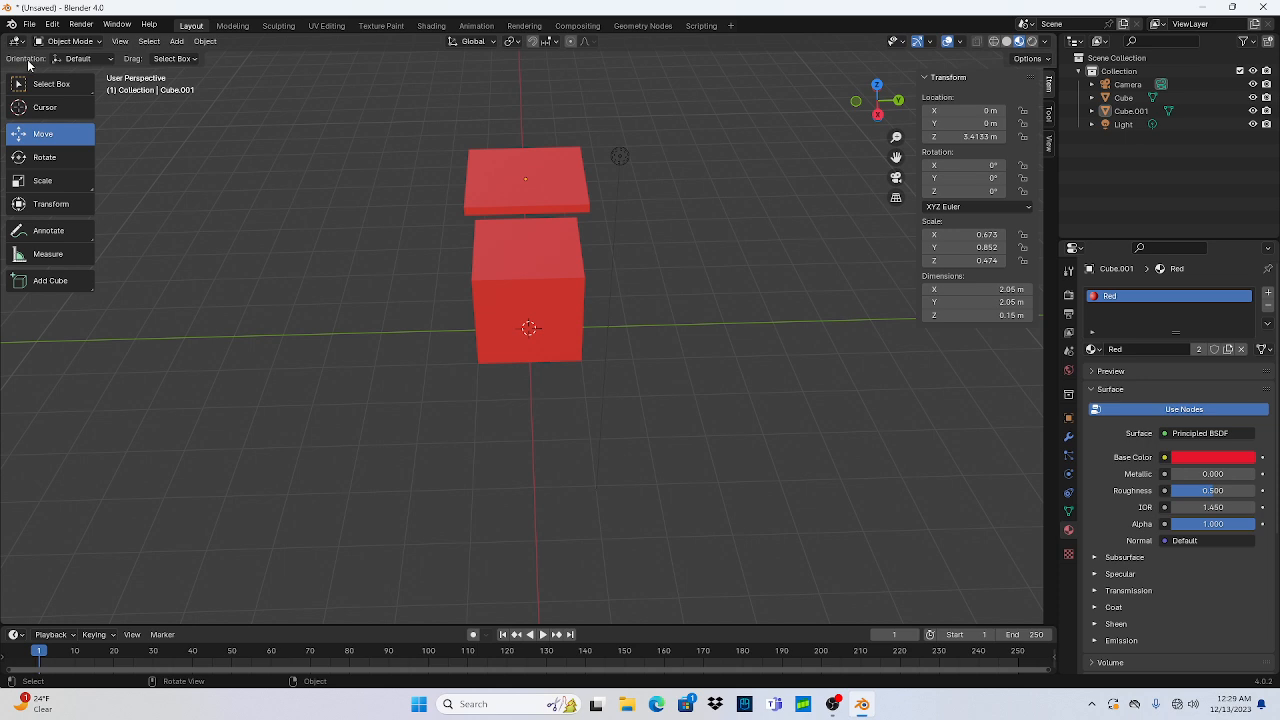
pyautogui.click(63, 41)
pyautogui.click(70, 71)
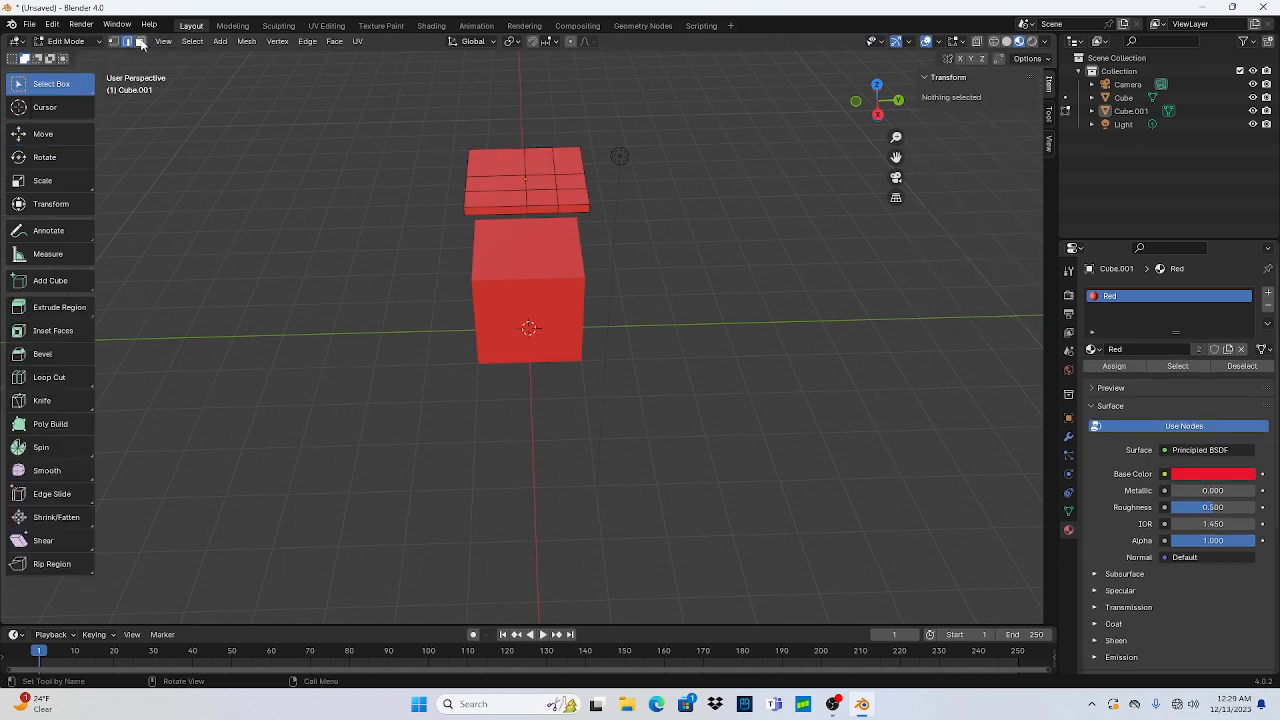
pyautogui.scroll(3, 782, 187)
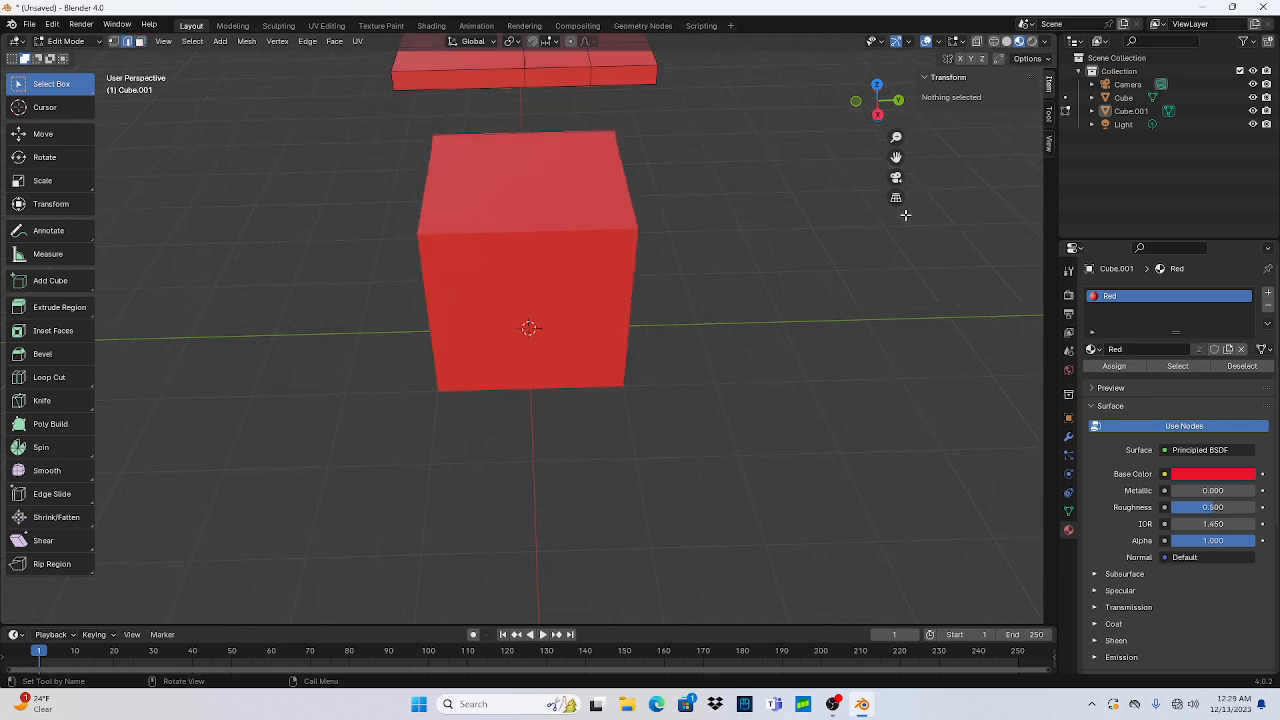
pyautogui.moveTo(754, 134); pyautogui.dragTo(723, 197, button='middle')
pyautogui.press('e')
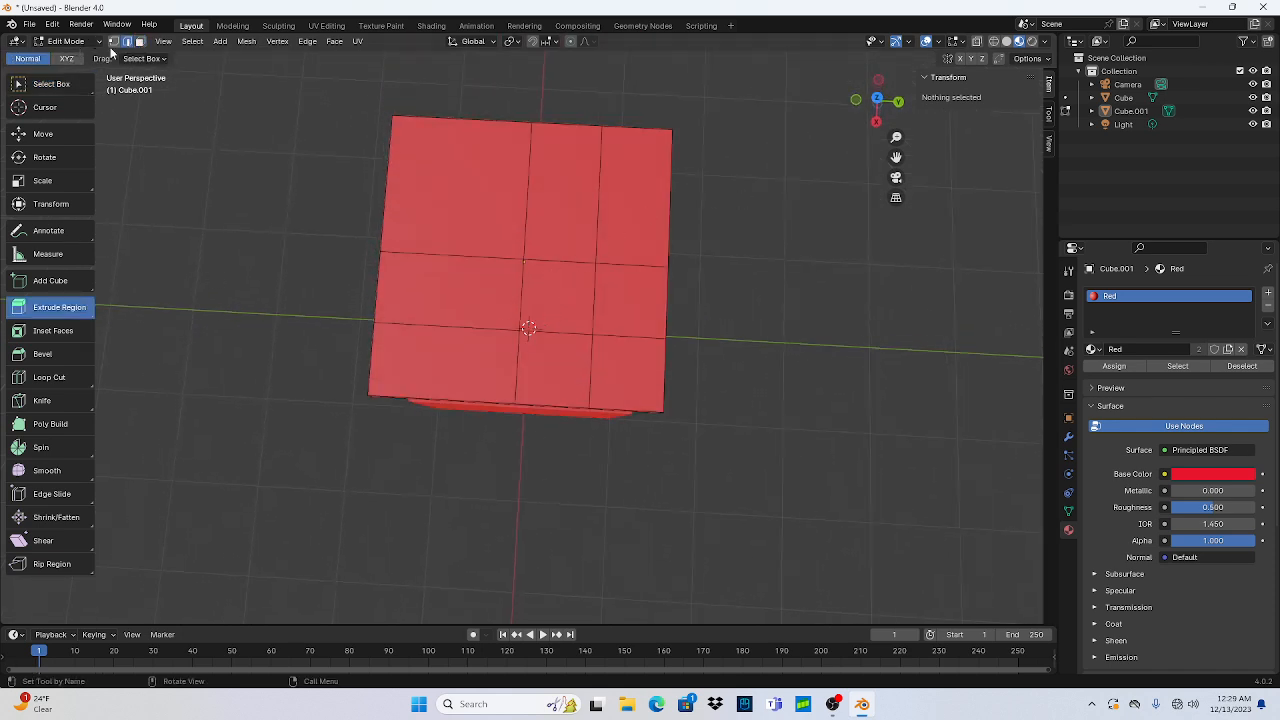
pyautogui.rightClick(547, 320)
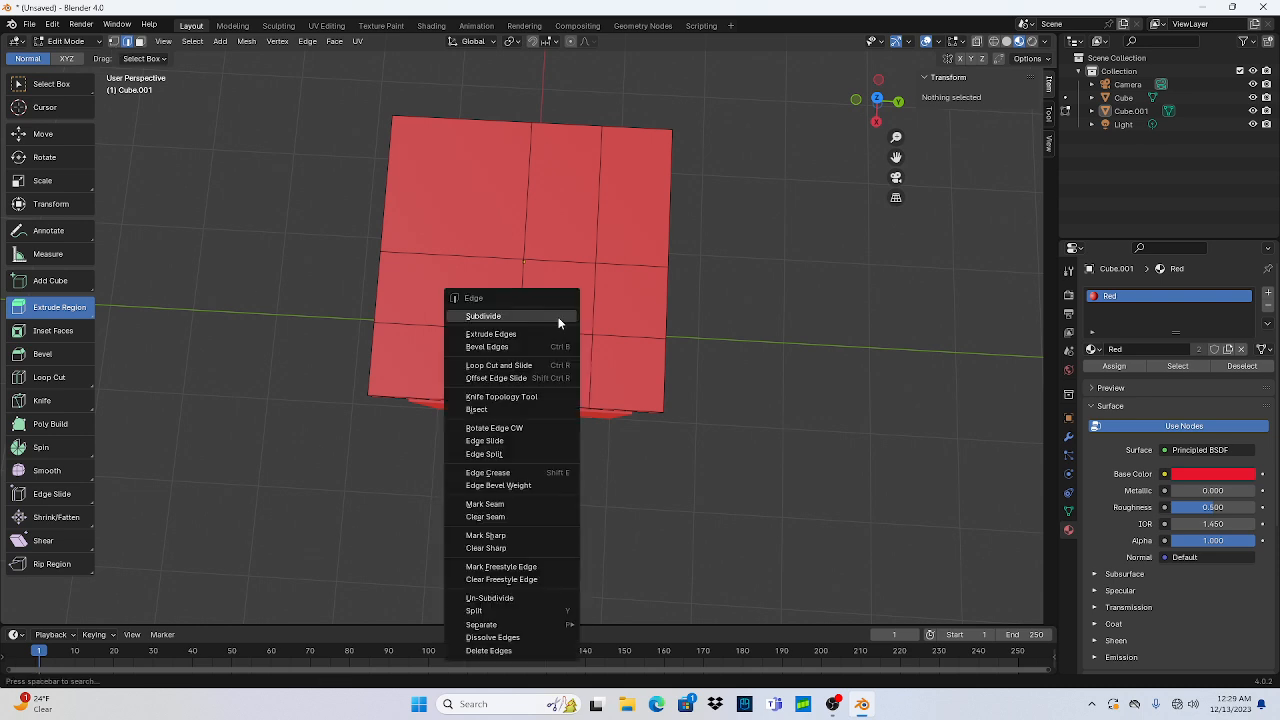
pyautogui.scroll(7, 836, 242)
pyautogui.moveTo(624, 290); pyautogui.dragTo(535, 136, button='middle')
pyautogui.scroll(-6, 628, 280)
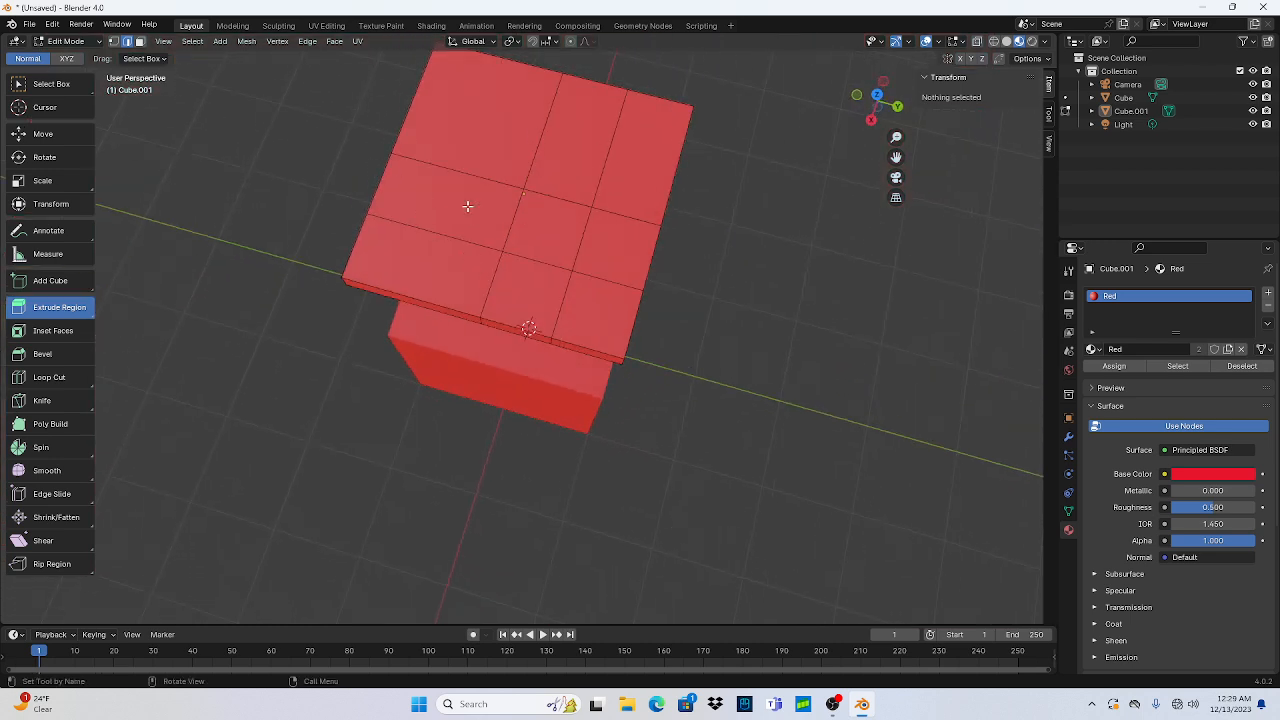
pyautogui.click(62, 80)
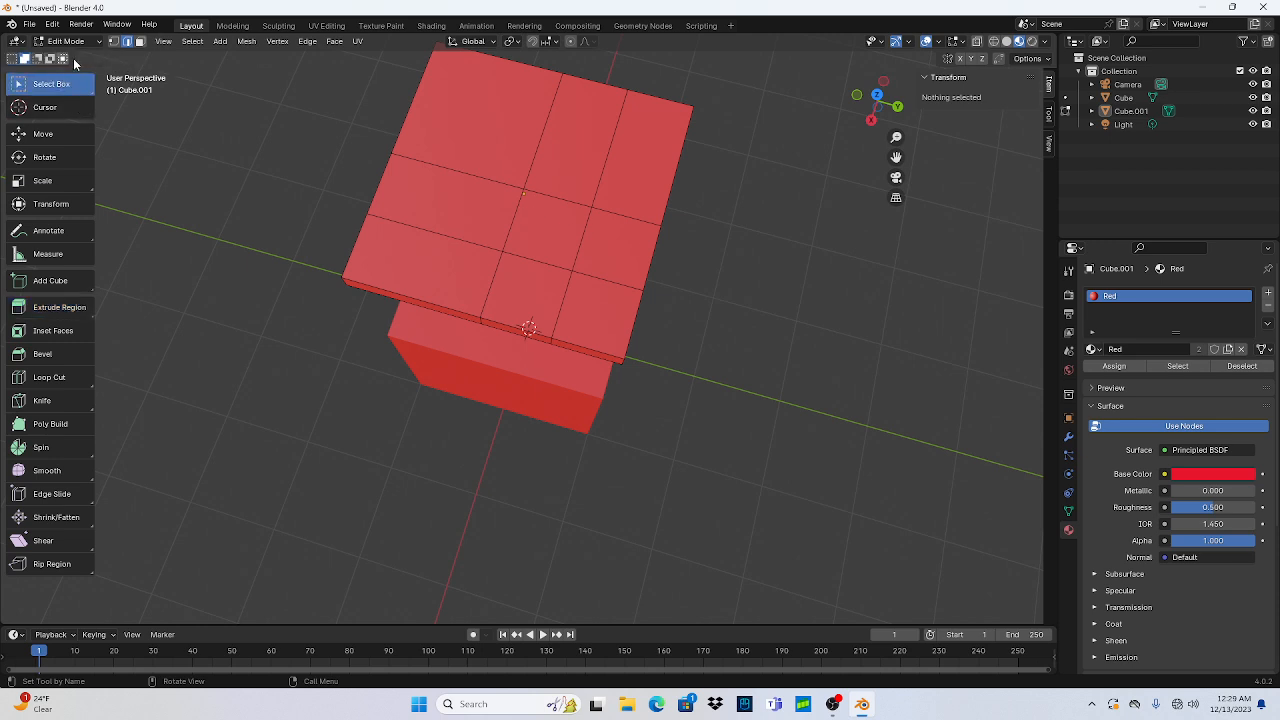
pyautogui.click(335, 168)
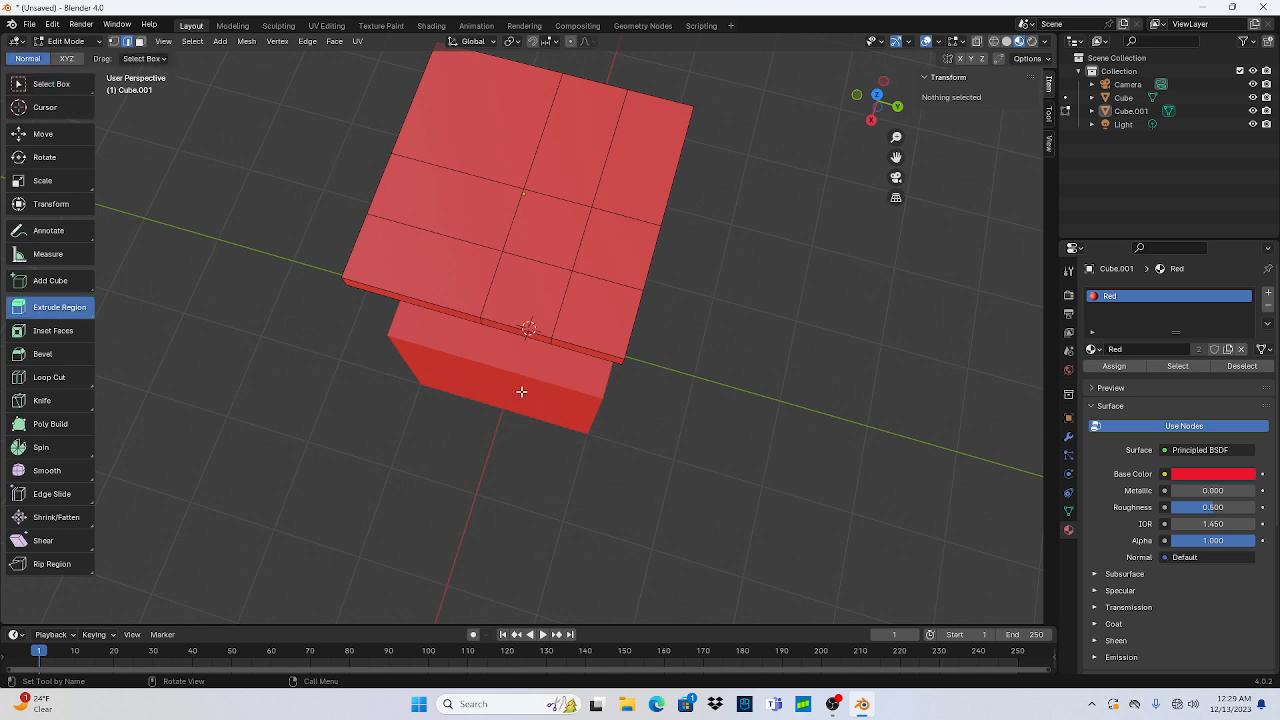
pyautogui.moveTo(453, 421); pyautogui.dragTo(457, 377, button='middle')
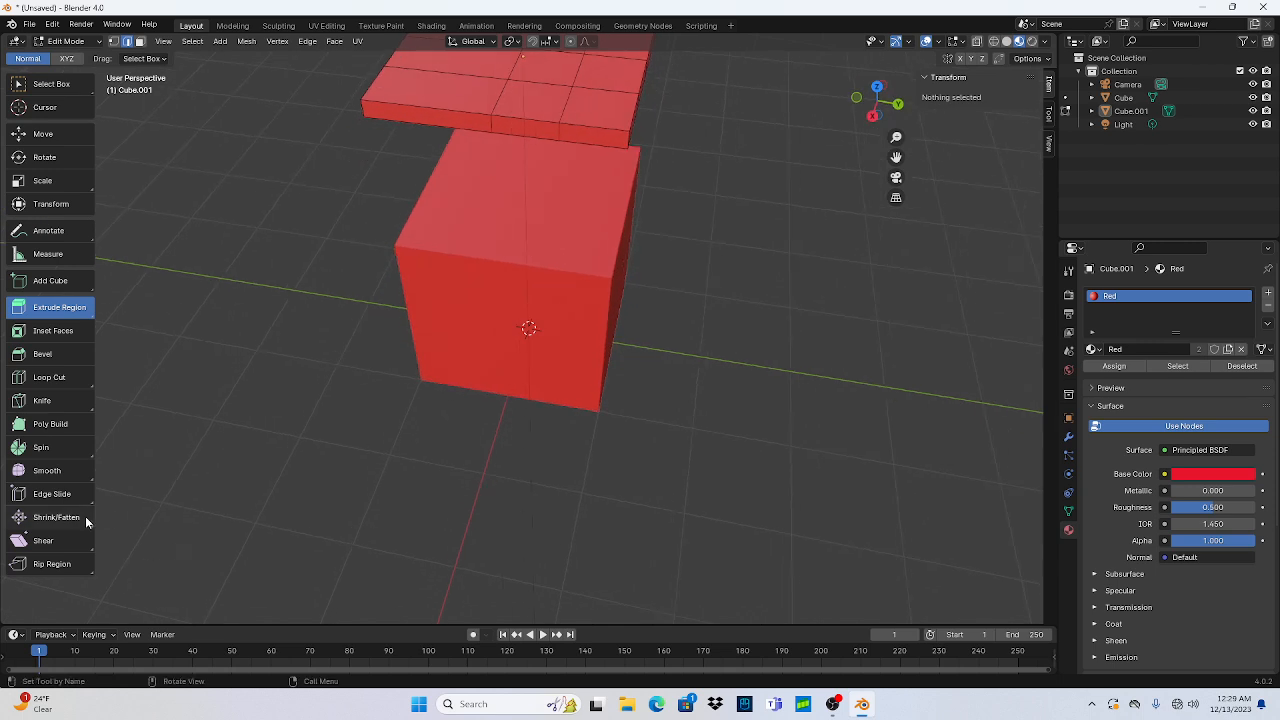
pyautogui.click(45, 540)
pyautogui.moveTo(197, 308); pyautogui.dragTo(120, 354, button='middle')
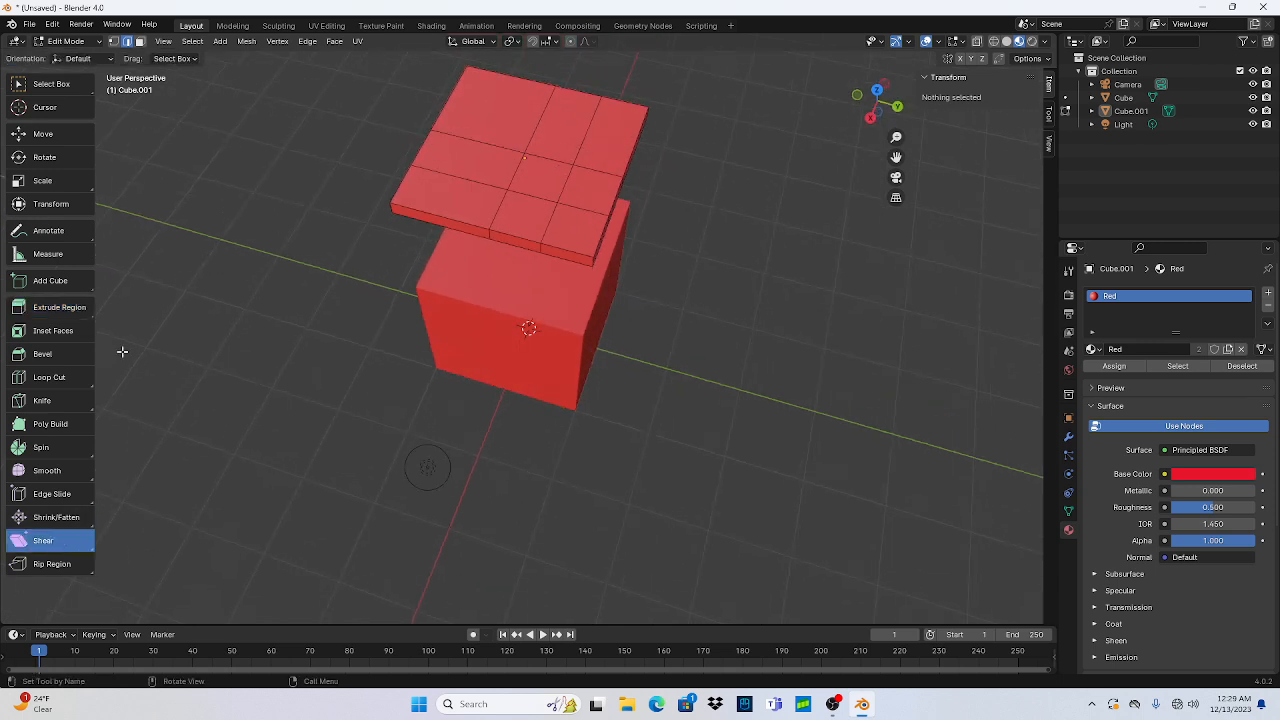
pyautogui.click(56, 517)
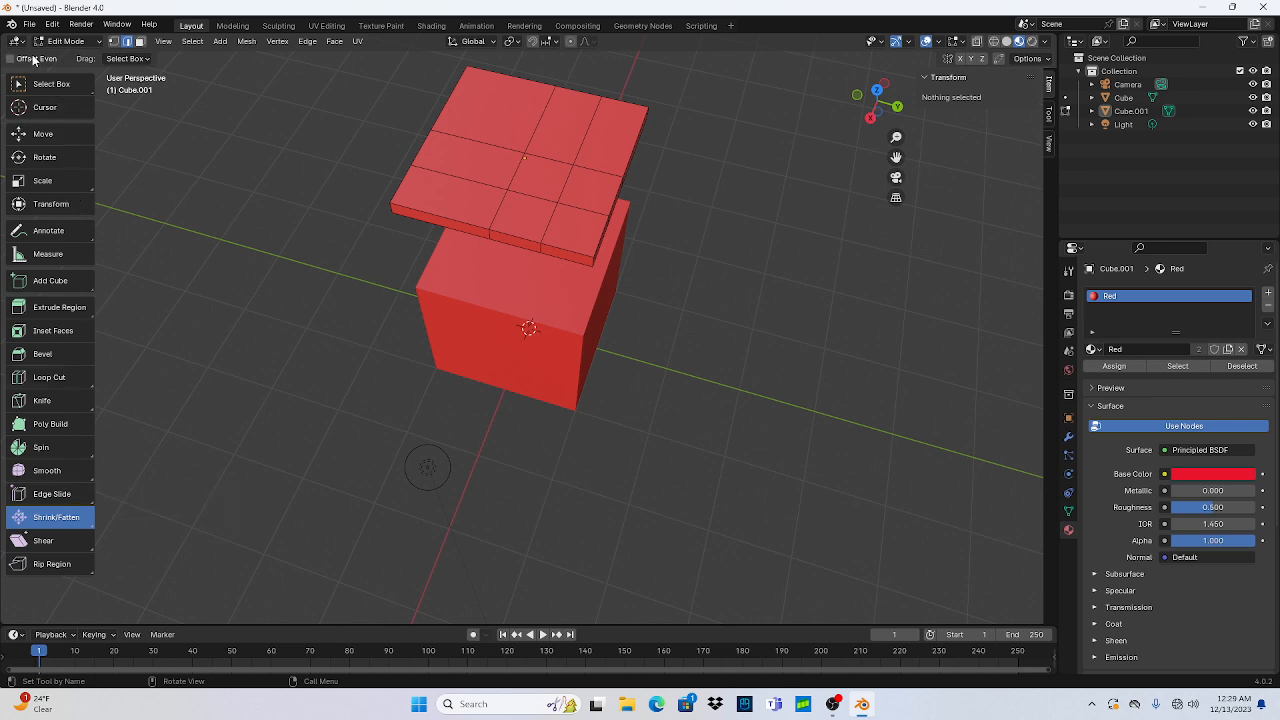
# Step: Activate the Extrude Region tool and set its drag action to Tweak
pyautogui.press('e')
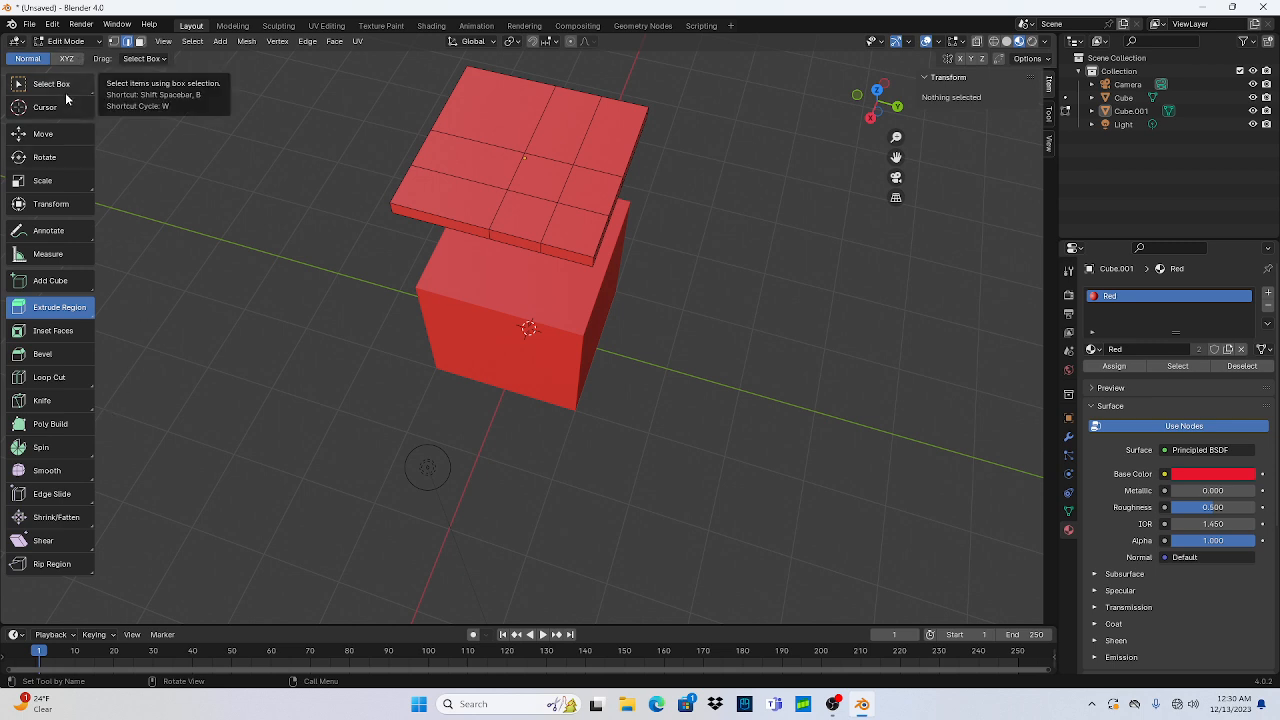
pyautogui.click(143, 58)
pyautogui.click(148, 102)
# Step: Extrude the middle edge segment on one side of the lid's top outward as a trial and undo it
pyautogui.click(521, 177)
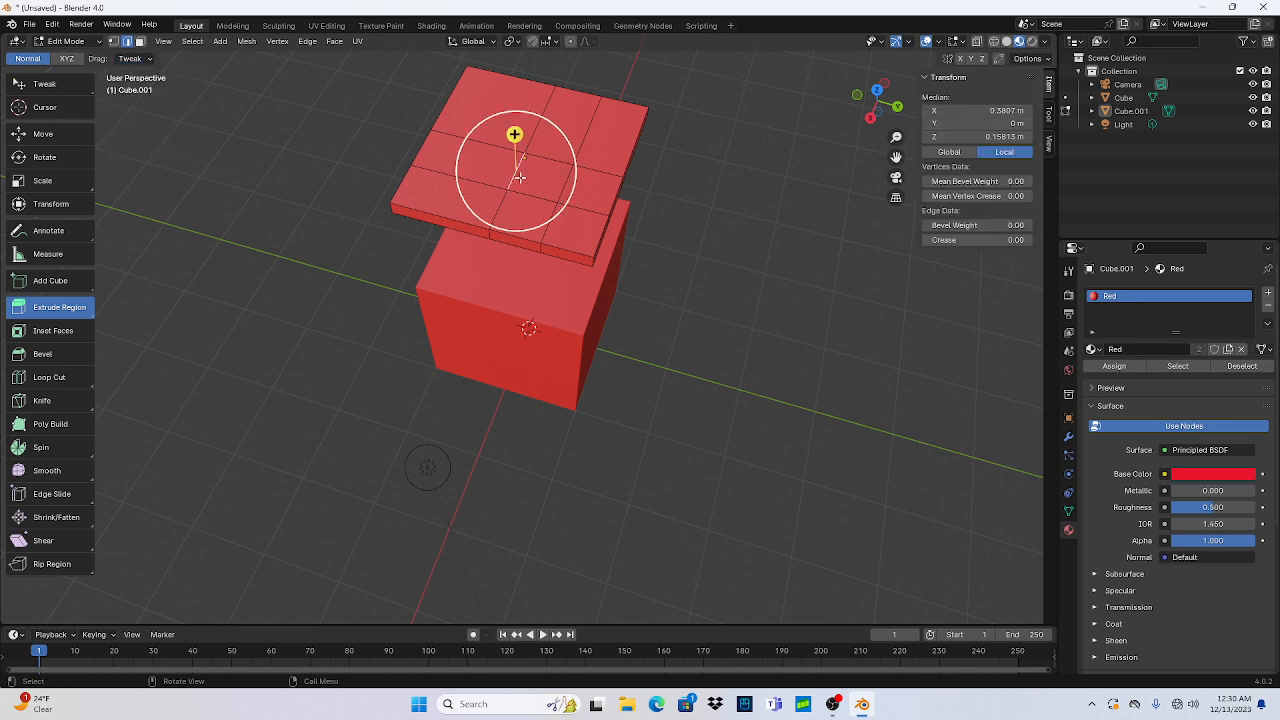
pyautogui.rightClick(548, 186)
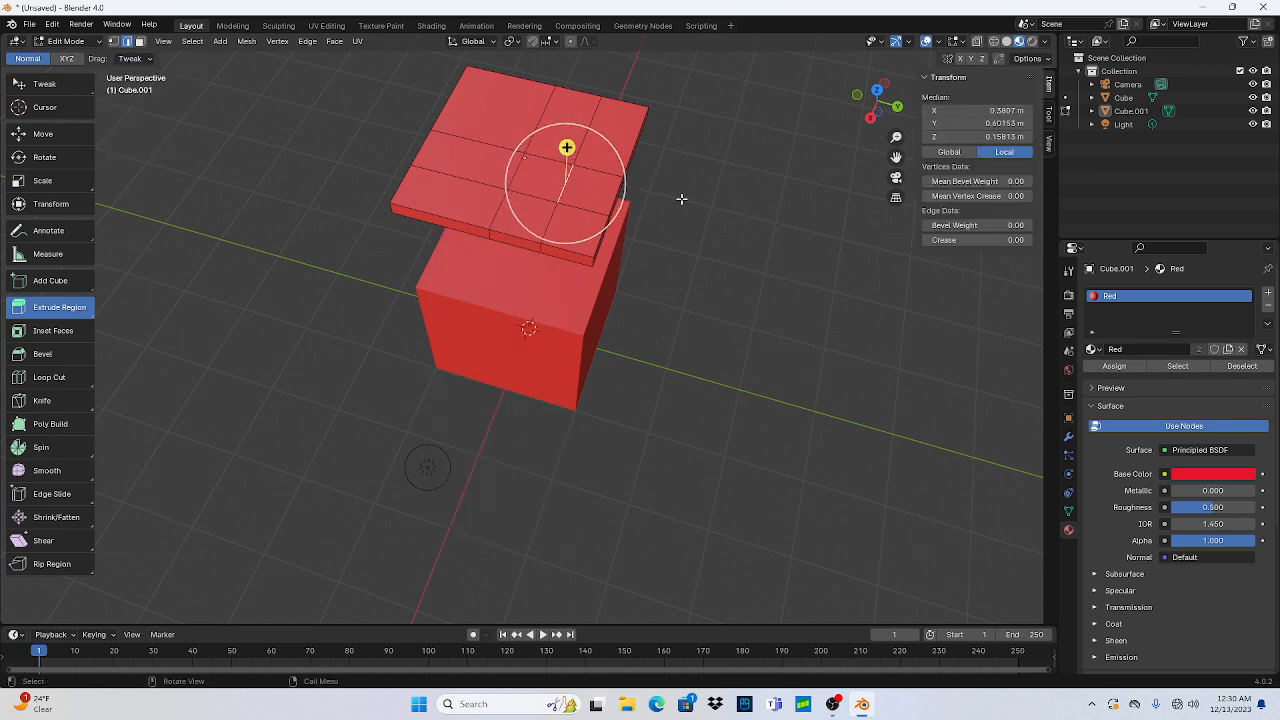
pyautogui.click(729, 225)
pyautogui.moveTo(553, 193); pyautogui.dragTo(487, 183, button='middle')
pyautogui.click(499, 161)
pyautogui.click(469, 105)
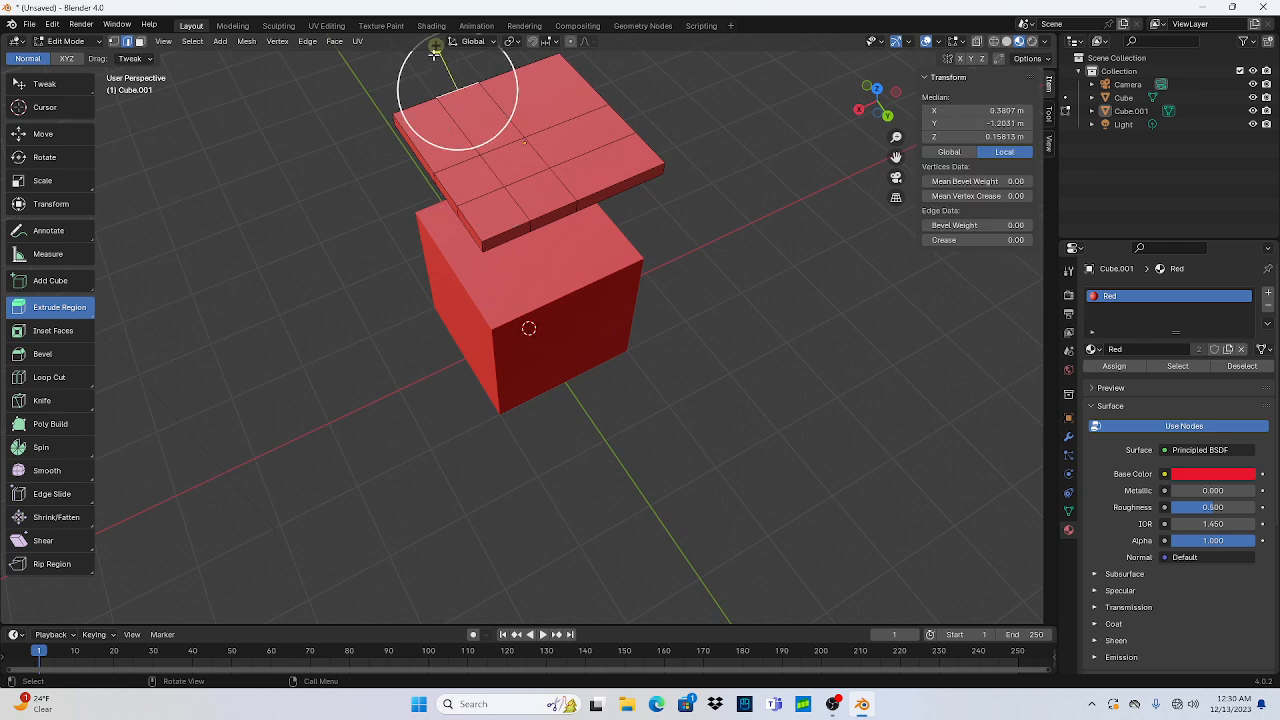
pyautogui.moveTo(435, 50); pyautogui.dragTo(366, 66)
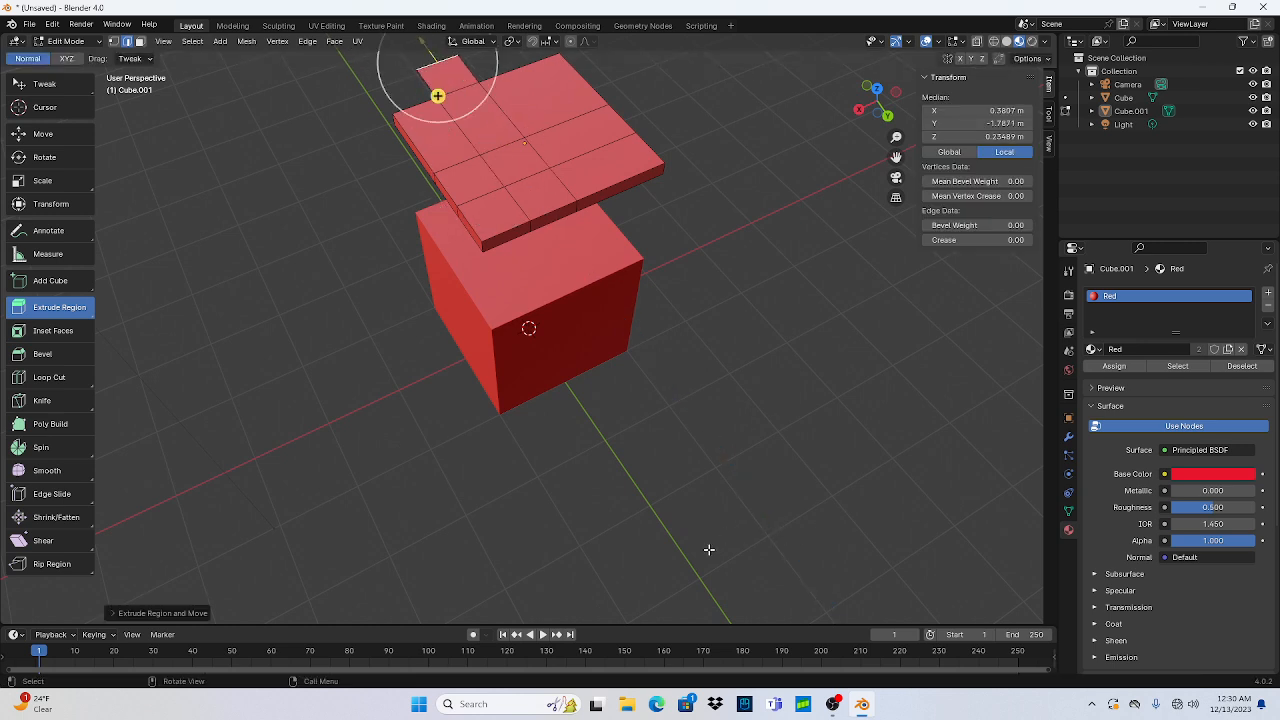
pyautogui.hotkey('ctrl', 'z')
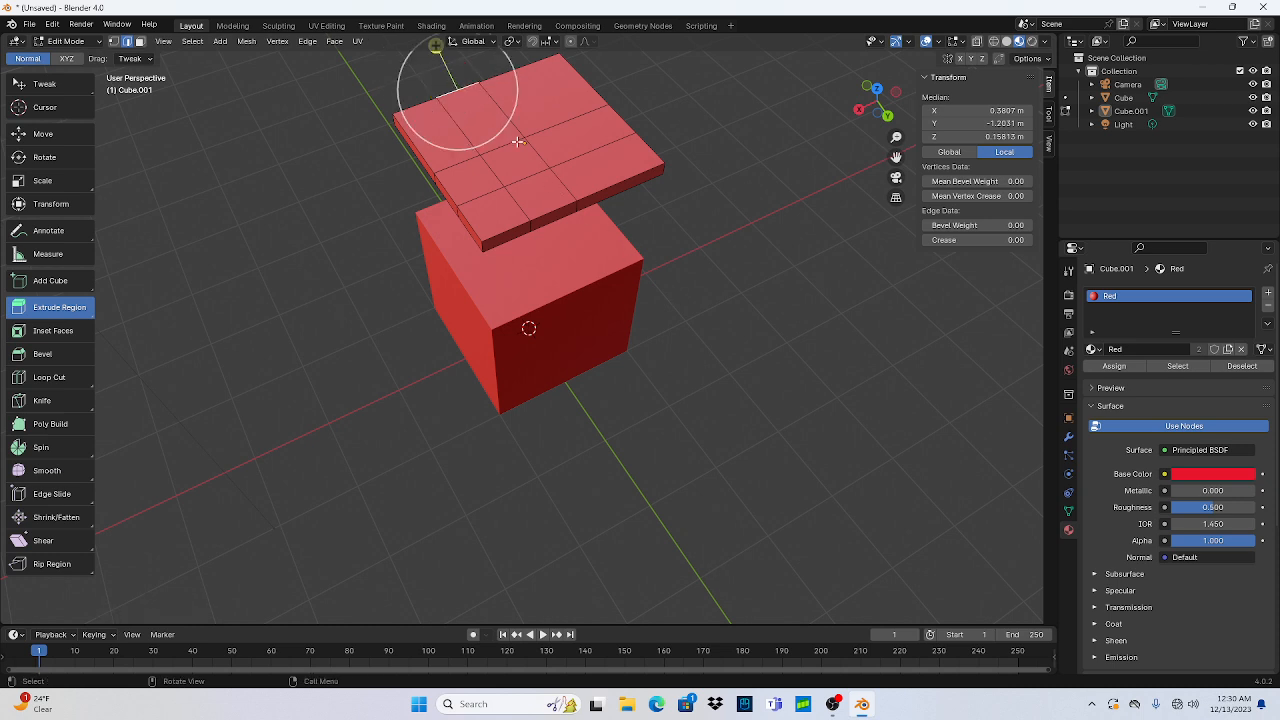
# Step: Switch to face selection and select a face beside the narrow middle strip on the lid's top
pyautogui.click(477, 108)
pyautogui.click(488, 121)
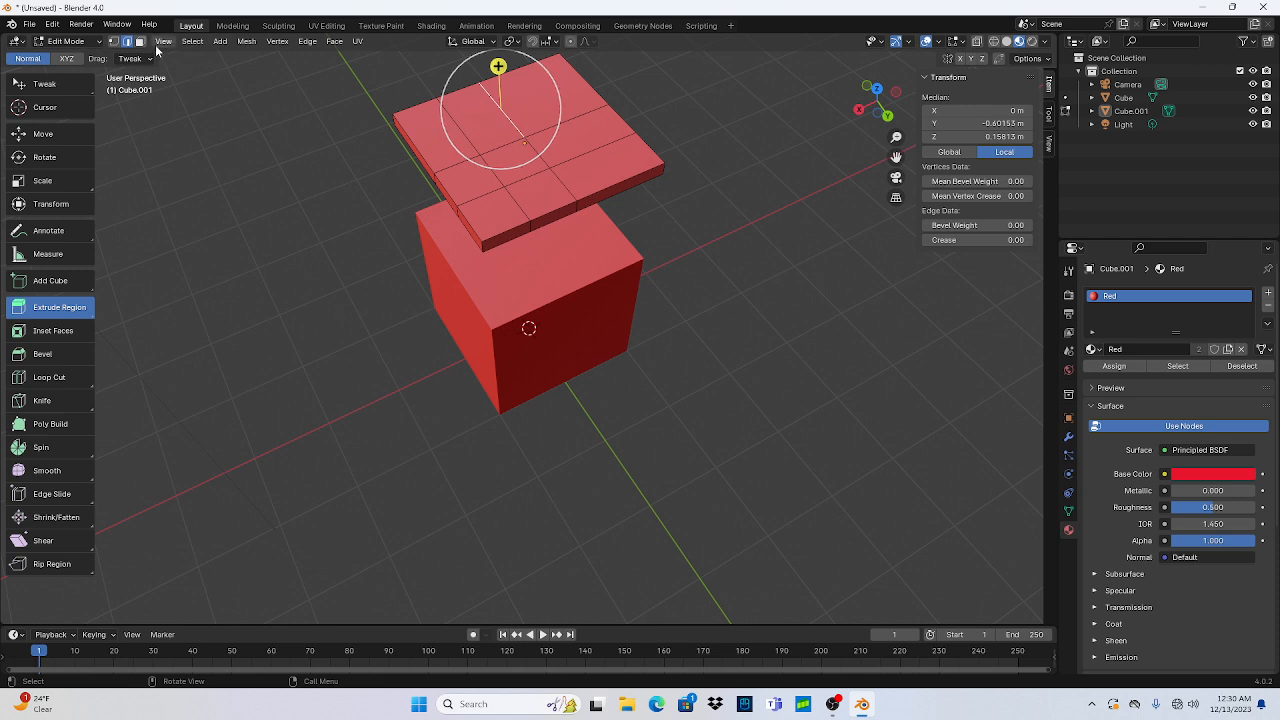
pyautogui.click(141, 42)
pyautogui.click(477, 115)
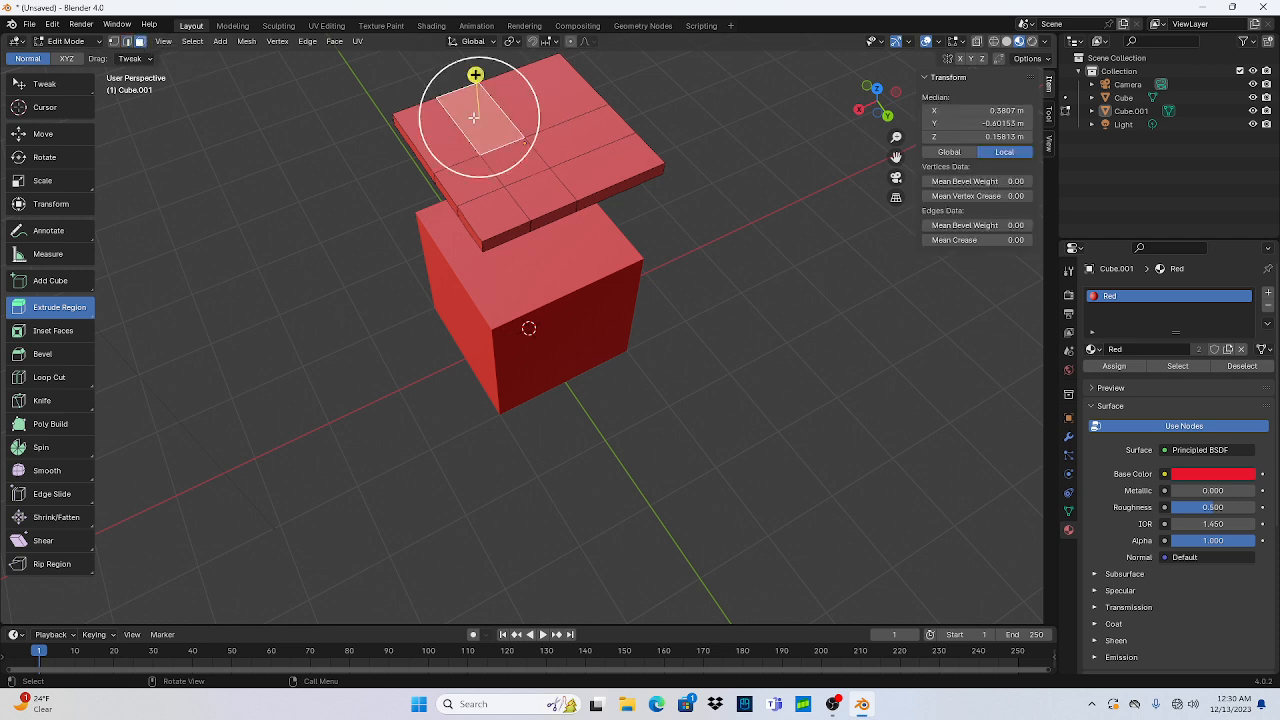
# Step: Assign the Green material to the lid in place of Red and clear the face selection
pyautogui.click(1093, 349)
pyautogui.click(1112, 370)
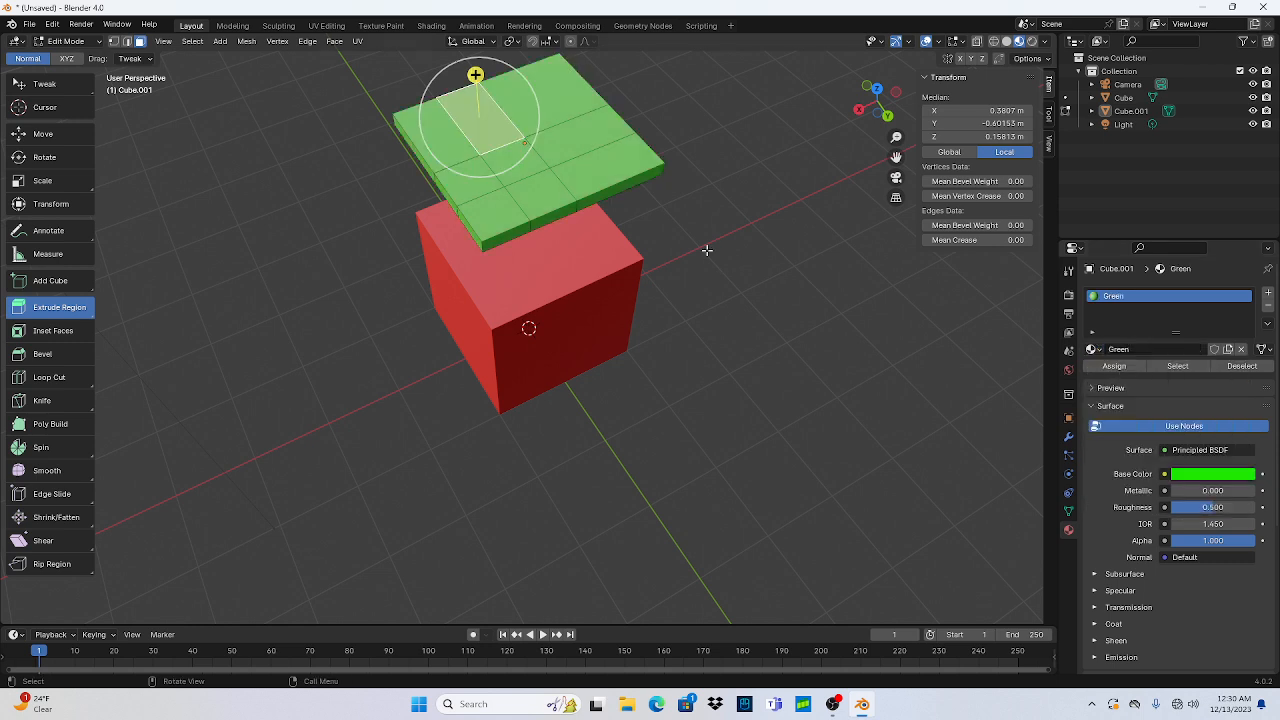
pyautogui.click(830, 322)
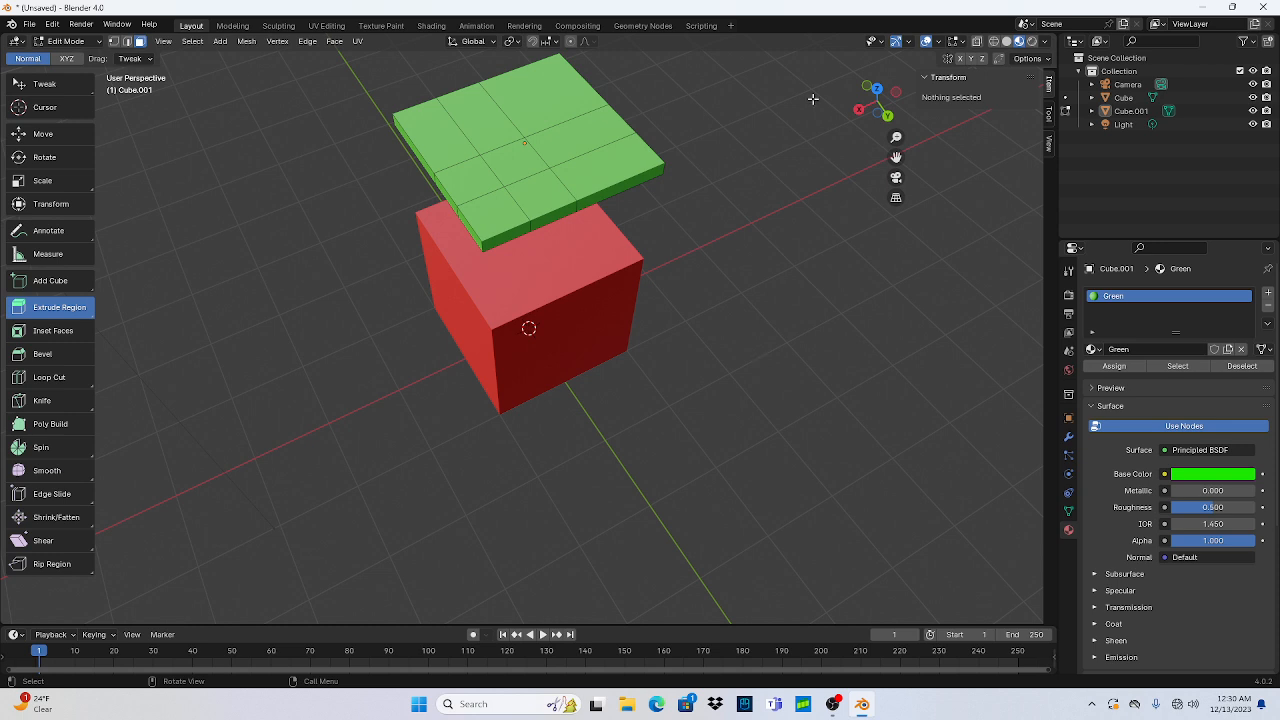
# Step: Try the Shear tool, return to Extrude Region and set its drag action to Active Tool
pyautogui.moveTo(685, 283); pyautogui.dragTo(739, 151, button='middle')
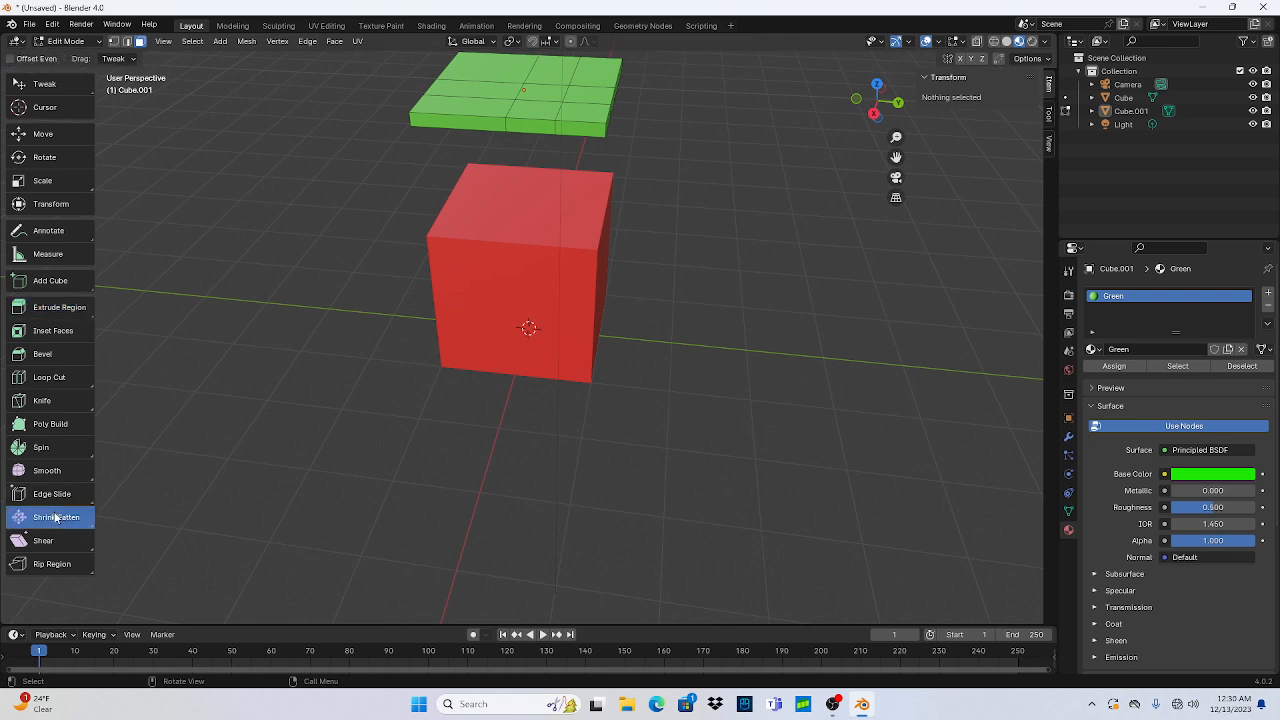
pyautogui.click(54, 544)
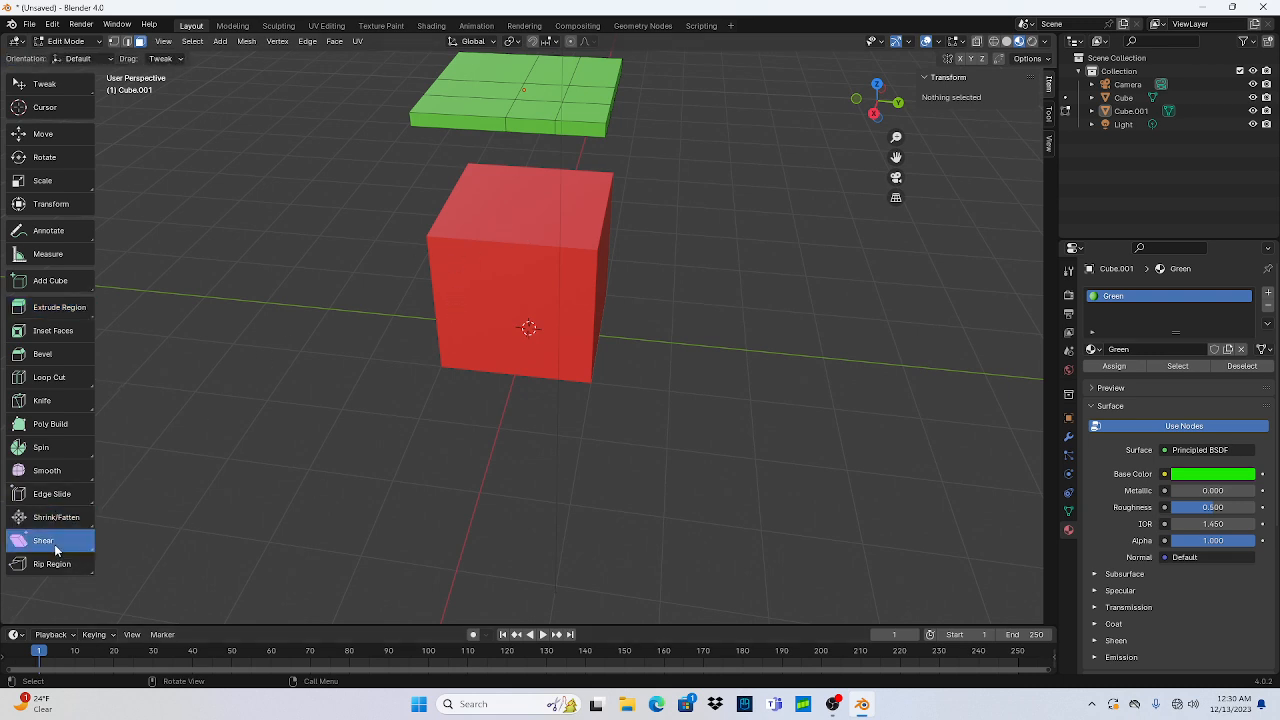
pyautogui.press('e')
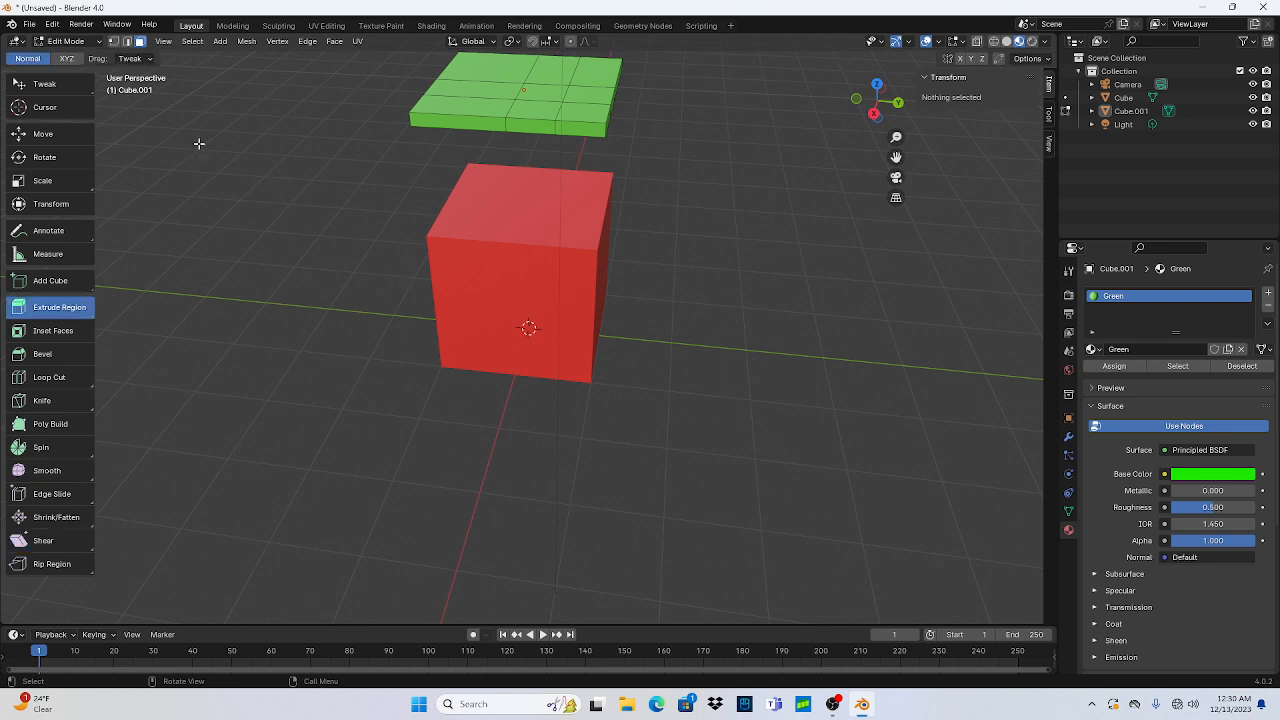
pyautogui.click(128, 59)
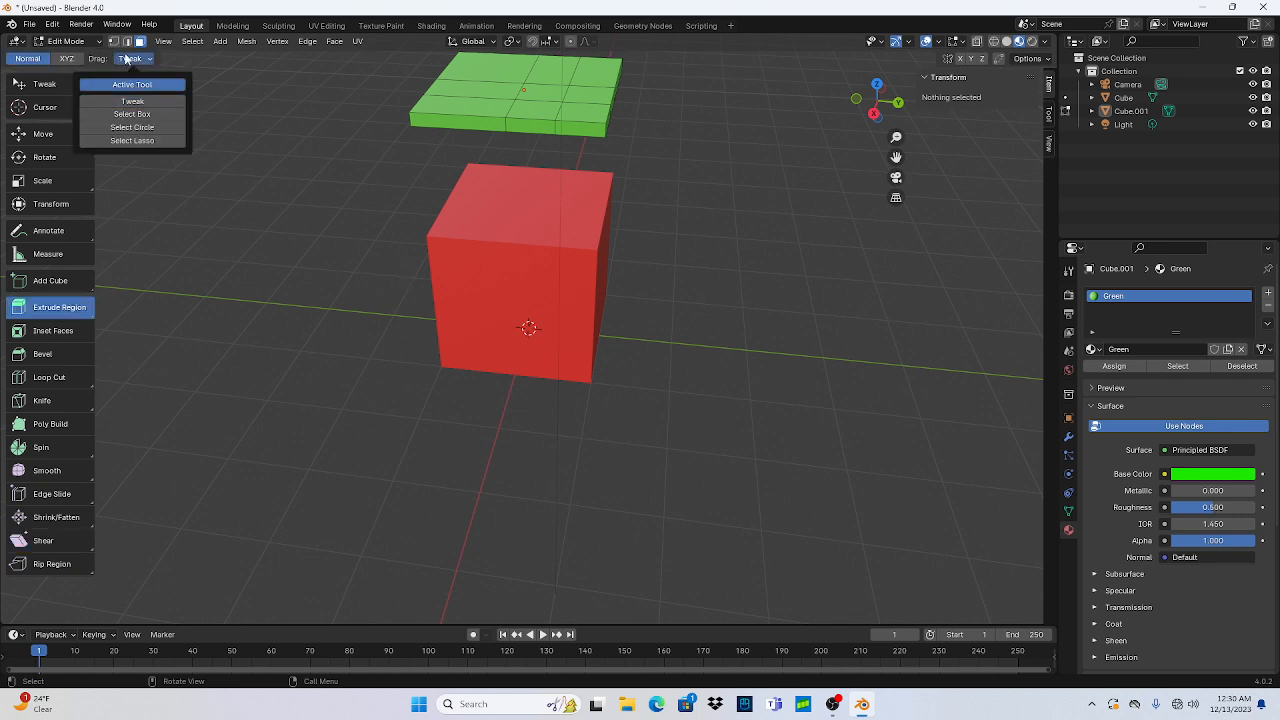
pyautogui.click(132, 84)
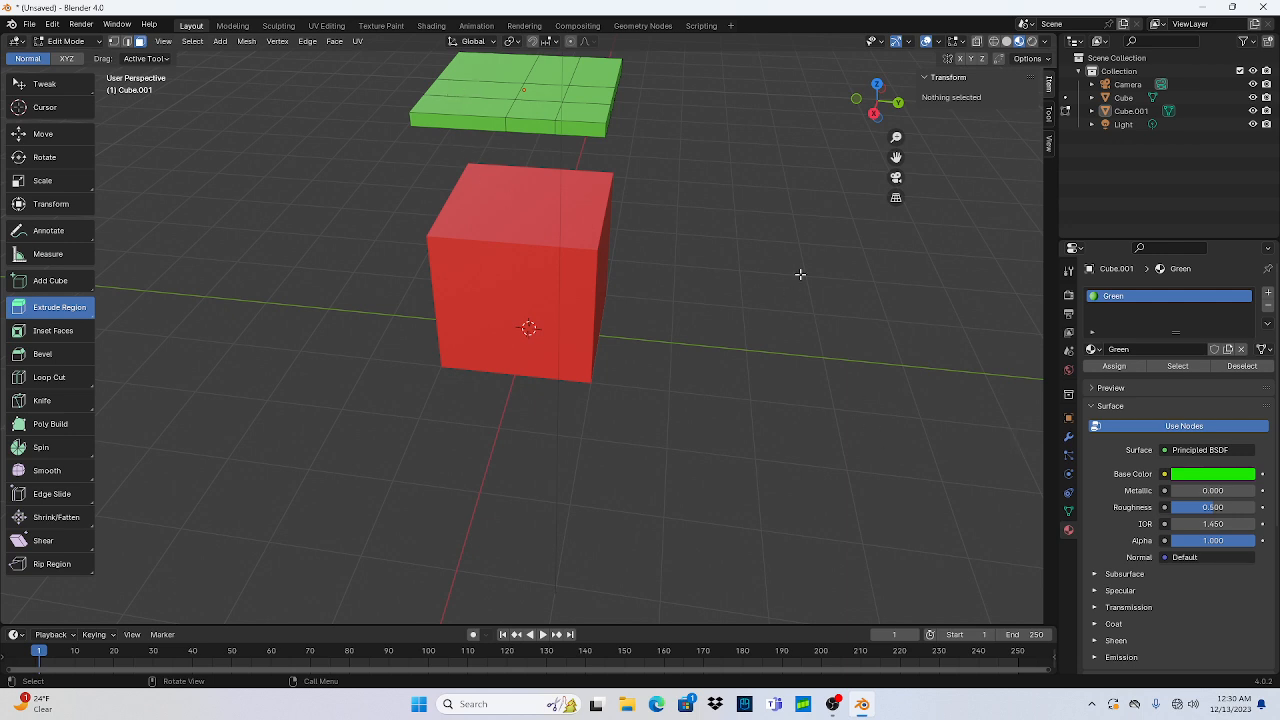
# Step: Reactivate Extrude Region and set its drag action back to Tweak
pyautogui.click(54, 494)
pyautogui.press('e')
pyautogui.moveTo(632, 208); pyautogui.dragTo(181, 57, button='middle')
pyautogui.hotkey('ctrl', 'f')
pyautogui.press('Escape')
pyautogui.click(146, 58)
pyautogui.click(145, 101)
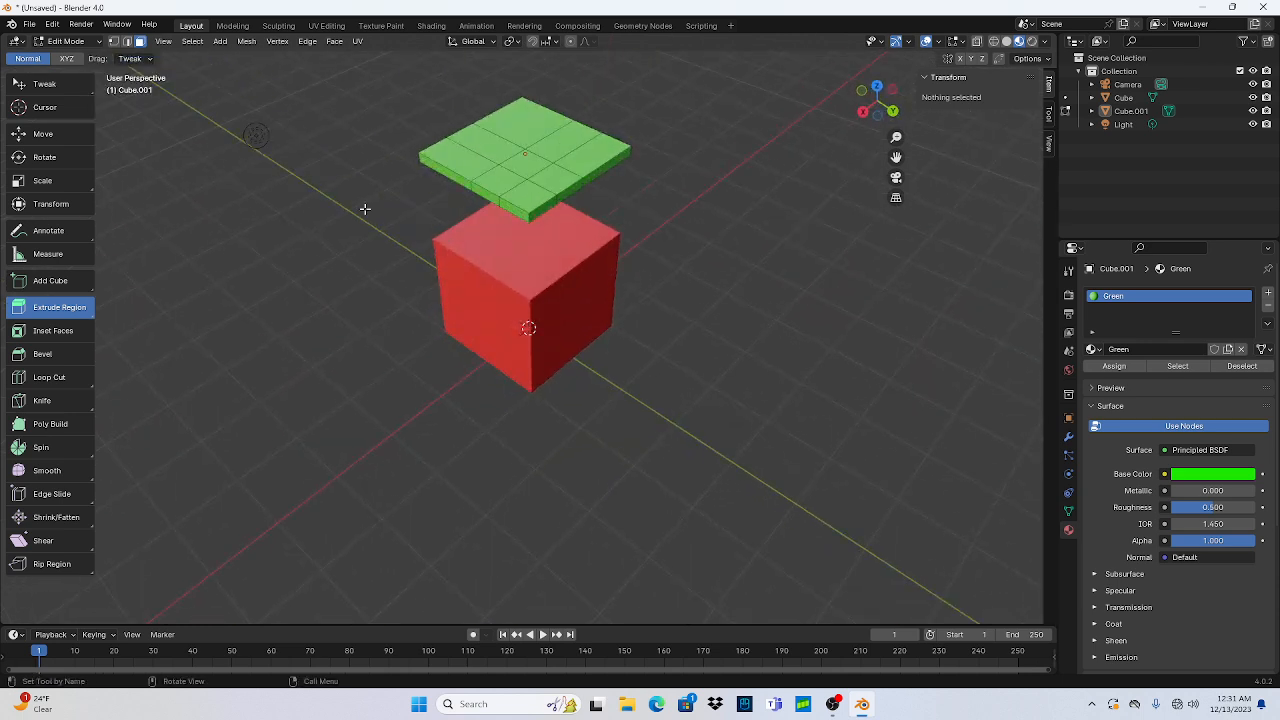
# Step: Go through the Inset Faces, Bevel, Loop Cut, Knife, Poly Build, Spin and Smooth tools without editing the mesh
pyautogui.click(52, 331)
pyautogui.click(52, 354)
pyautogui.click(52, 378)
pyautogui.click(54, 406)
pyautogui.click(58, 428)
pyautogui.click(56, 449)
pyautogui.click(54, 472)
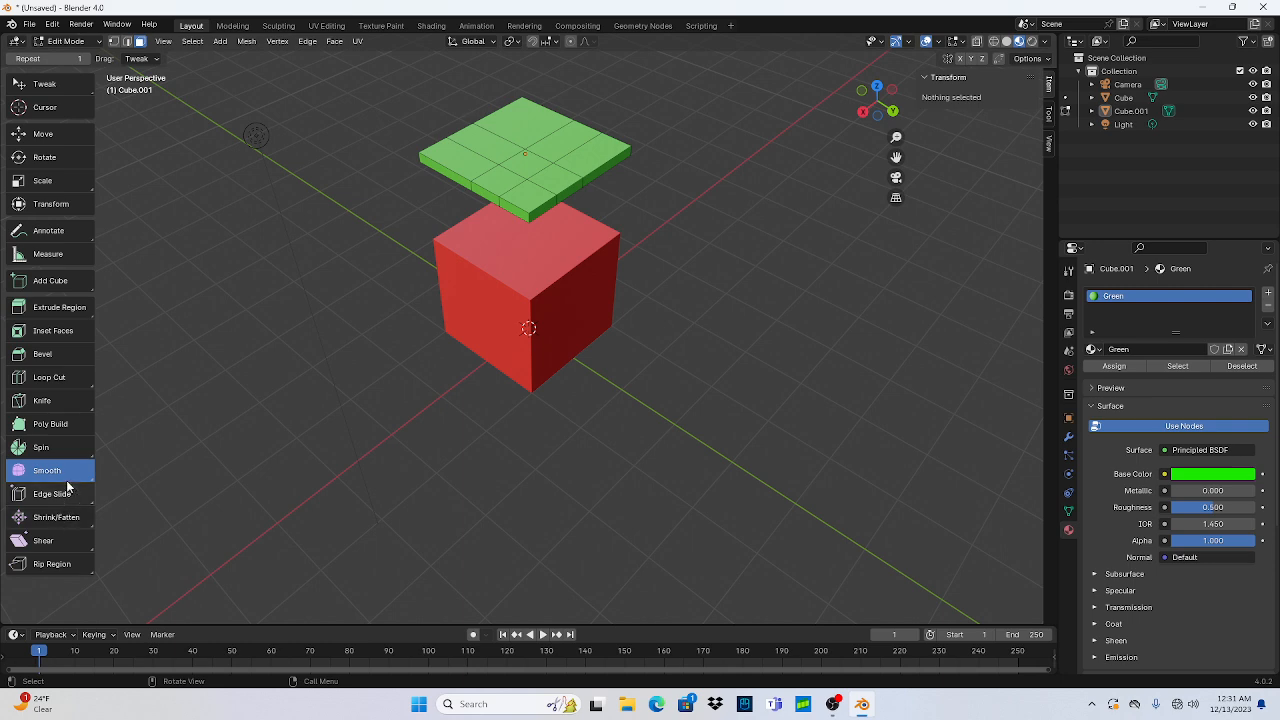
pyautogui.click(62, 452)
pyautogui.moveTo(646, 323); pyautogui.dragTo(770, 347)
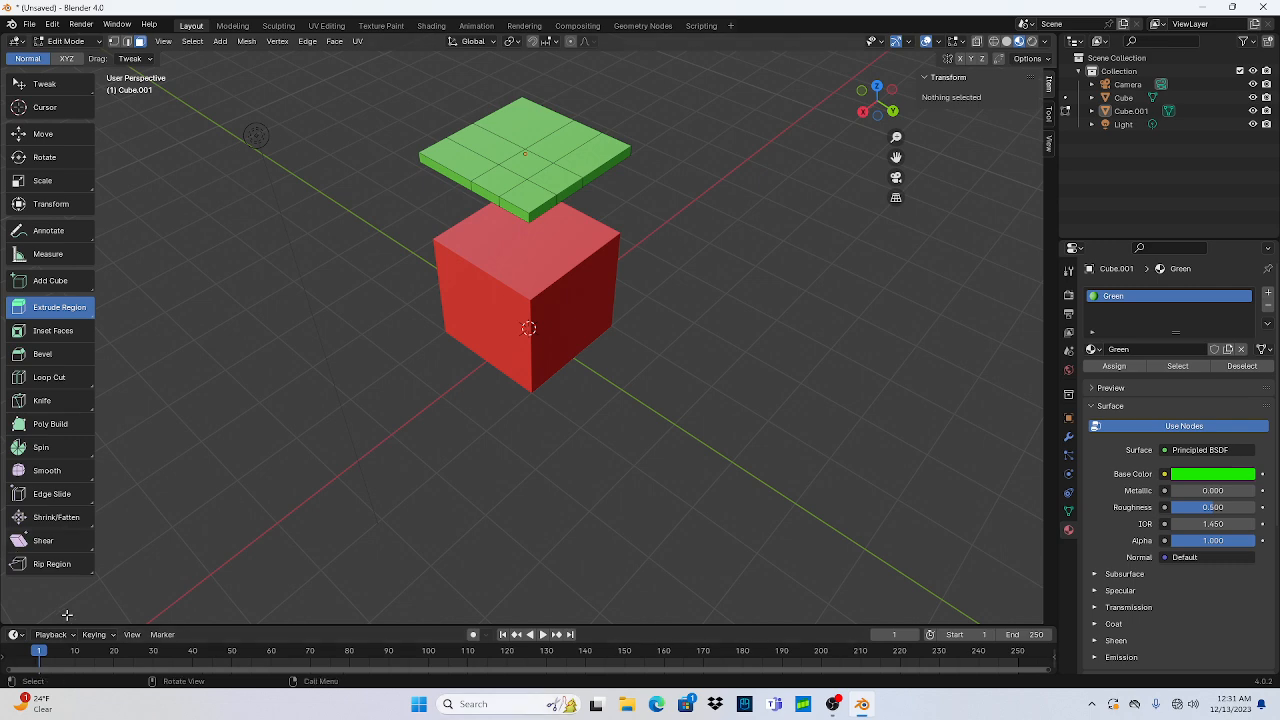
# Step: Show the variants of the Shrink/Fatten tool and switch it to Push/Pull
pyautogui.click(55, 518)
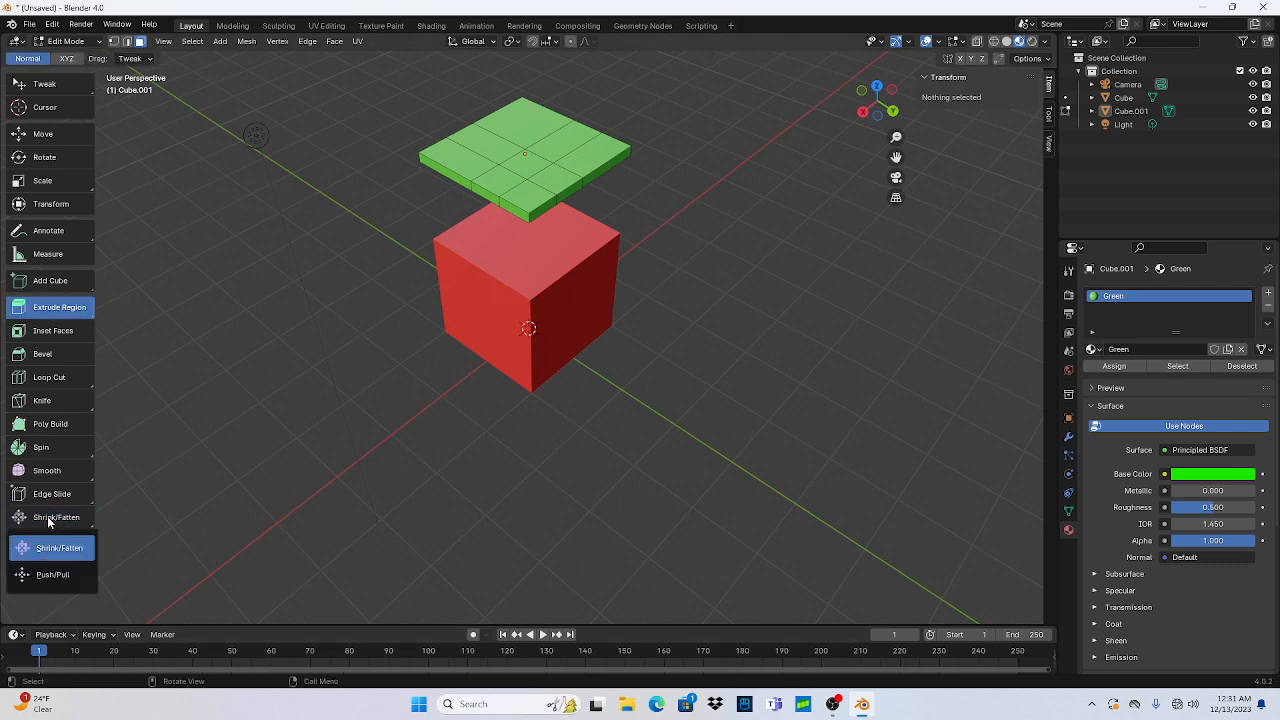
pyautogui.click(48, 521)
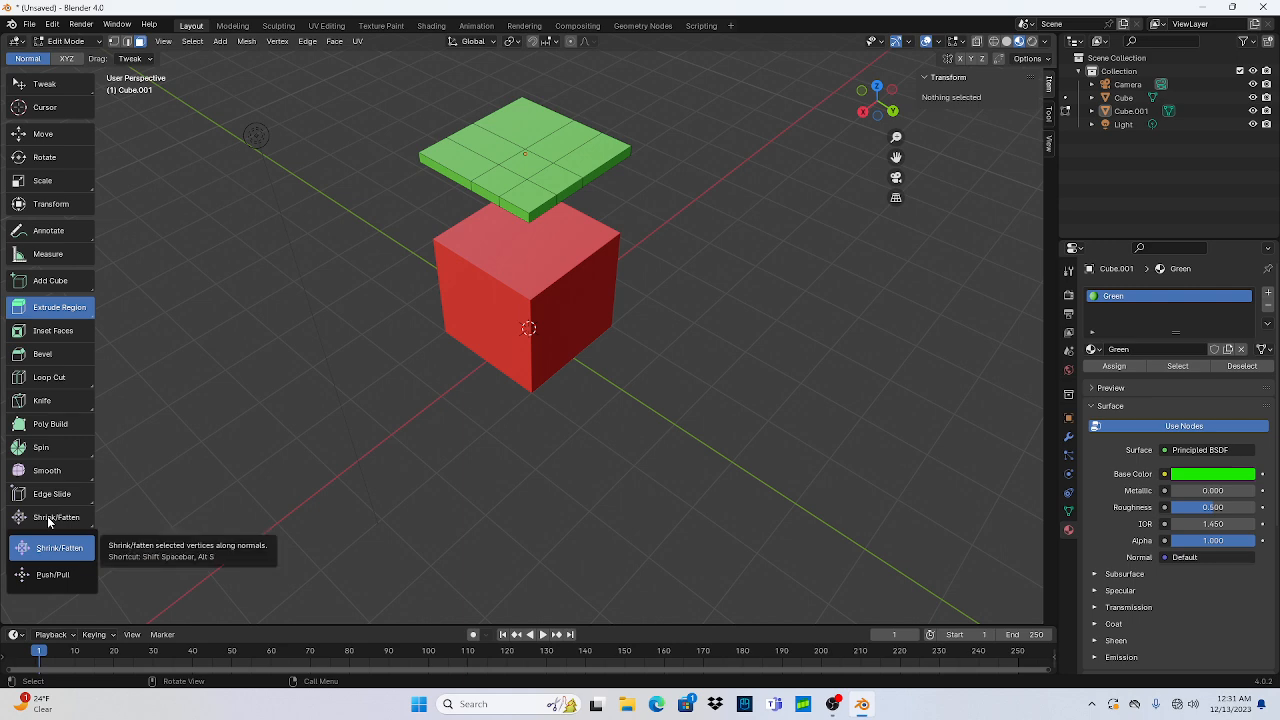
pyautogui.click(53, 574)
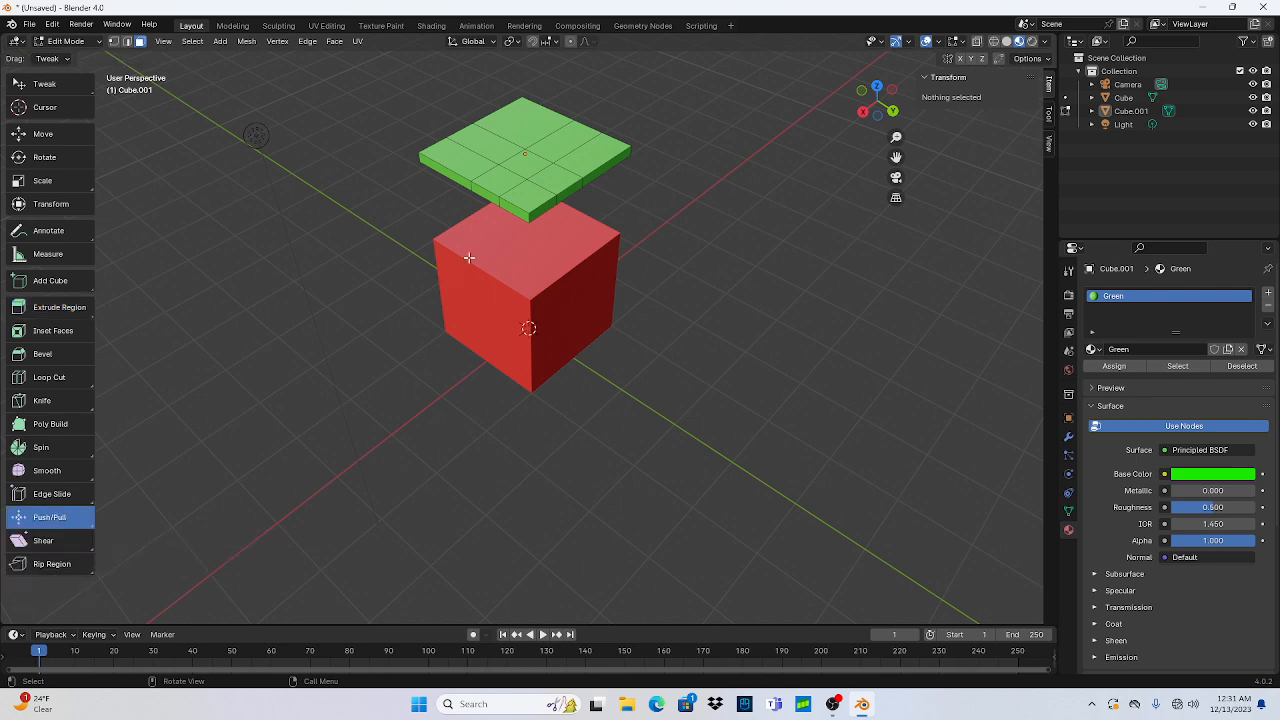
# Step: Extrude the small middle face of the lid's top slightly upward as a trial with Extrude Region and deselect it
pyautogui.press('e')
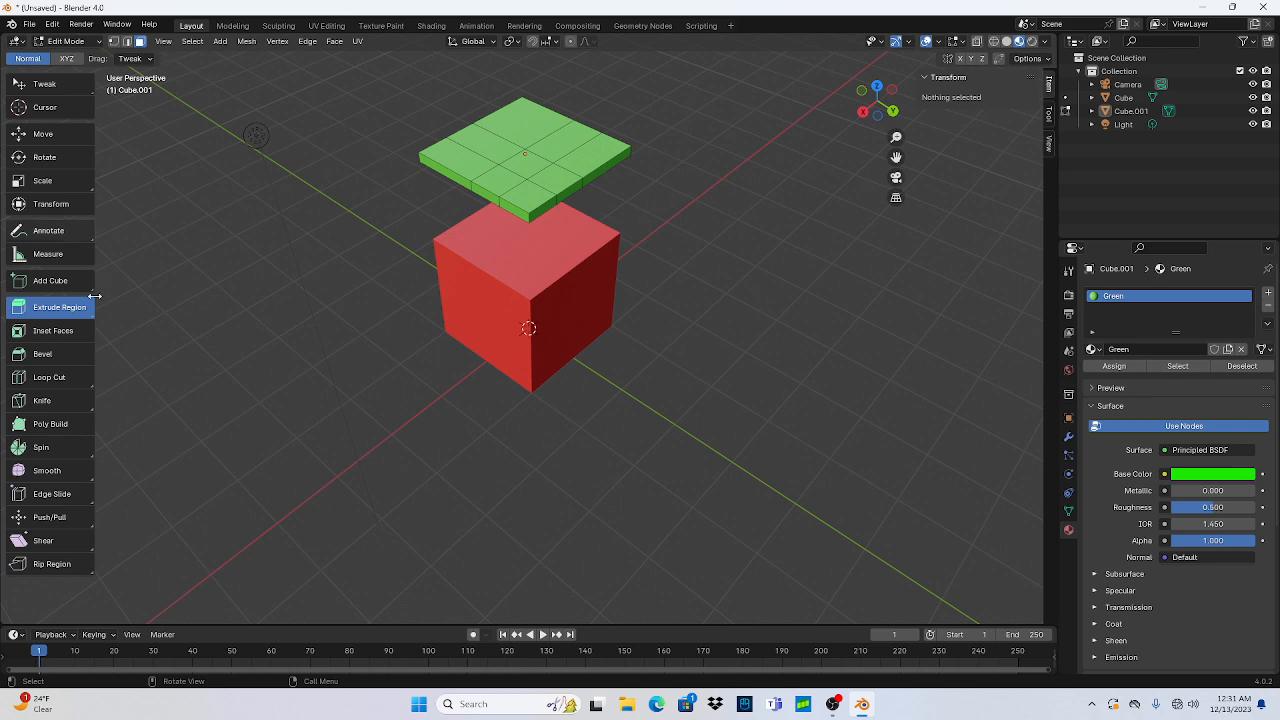
pyautogui.click(527, 160)
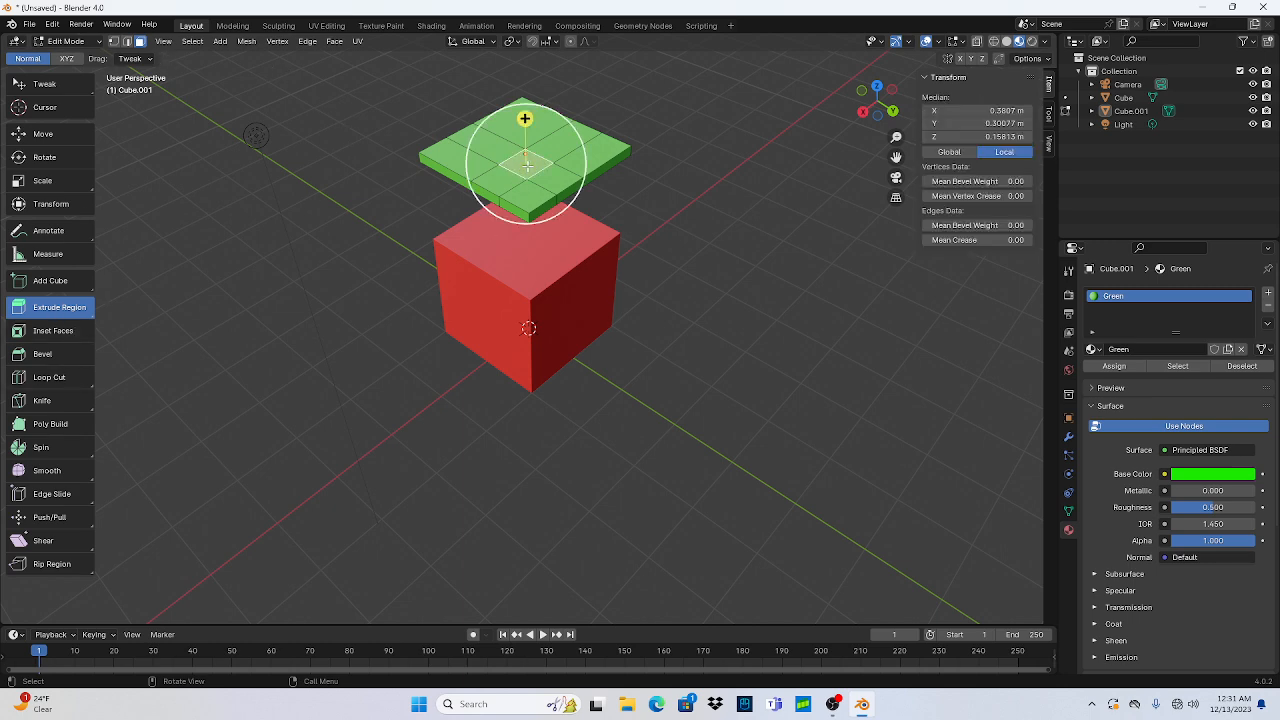
pyautogui.moveTo(524, 119); pyautogui.dragTo(567, 120)
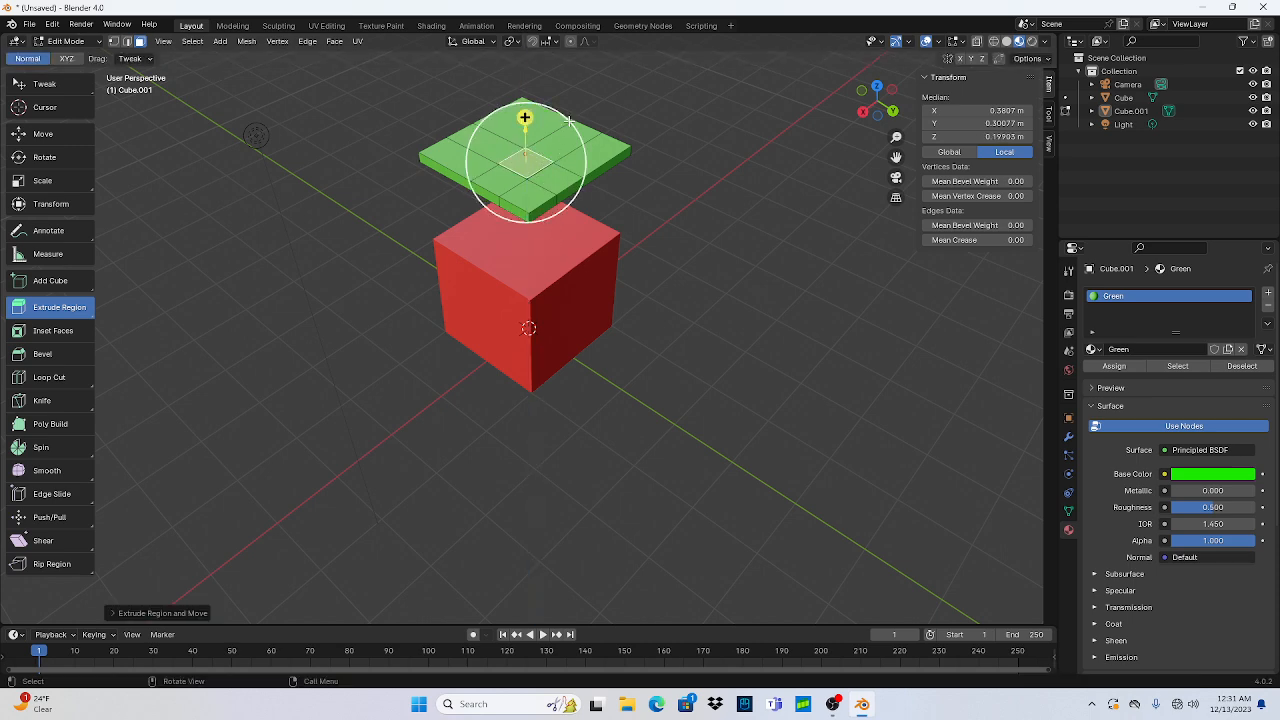
pyautogui.click(769, 329)
# Step: Switch Edit Mode from the lid to the box object Cube
pyautogui.click(1125, 98)
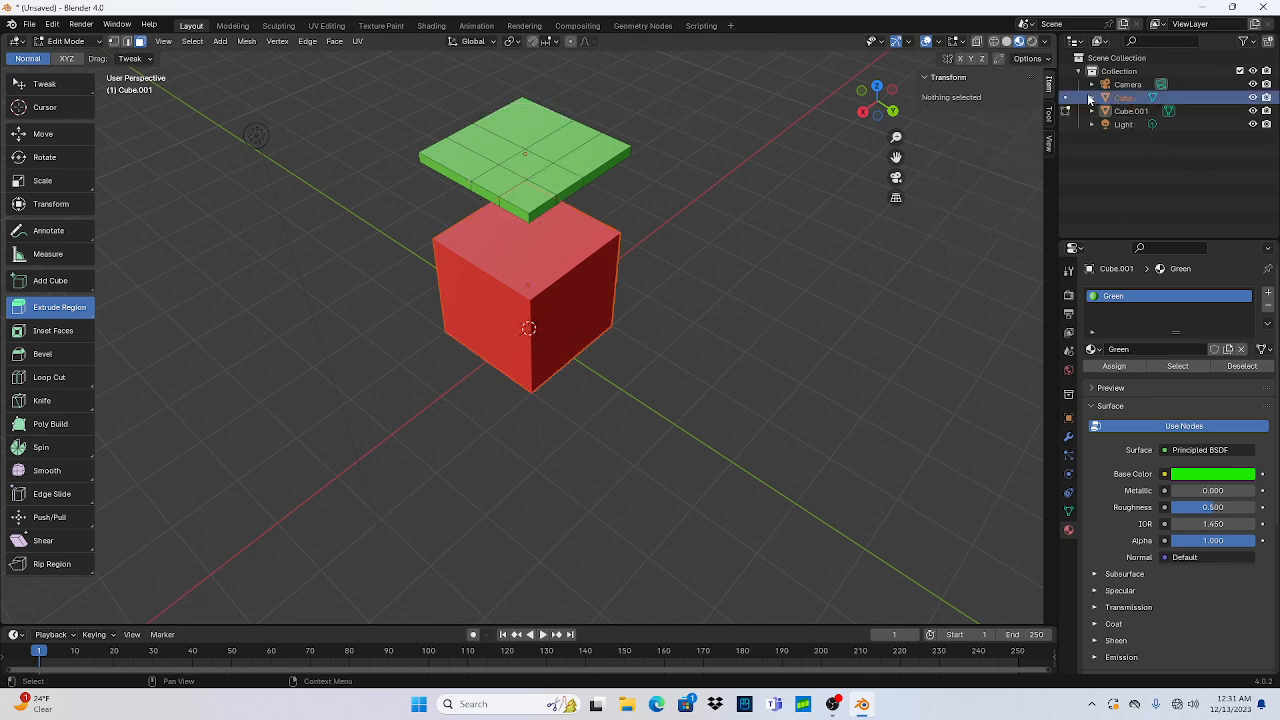
pyautogui.click(1065, 97)
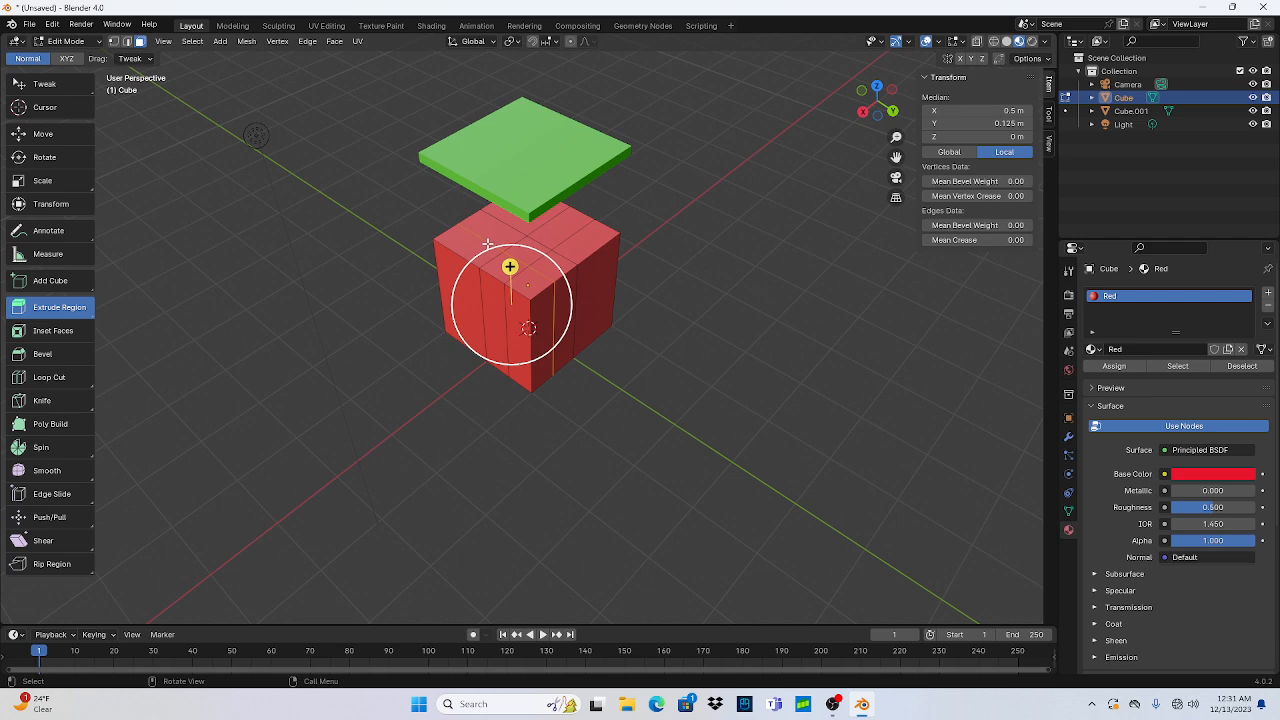
# Step: Extrude the box's selected edge loop upward as a trial and undo it
pyautogui.scroll(1, 548, 240)
pyautogui.scroll(1, 548, 240)
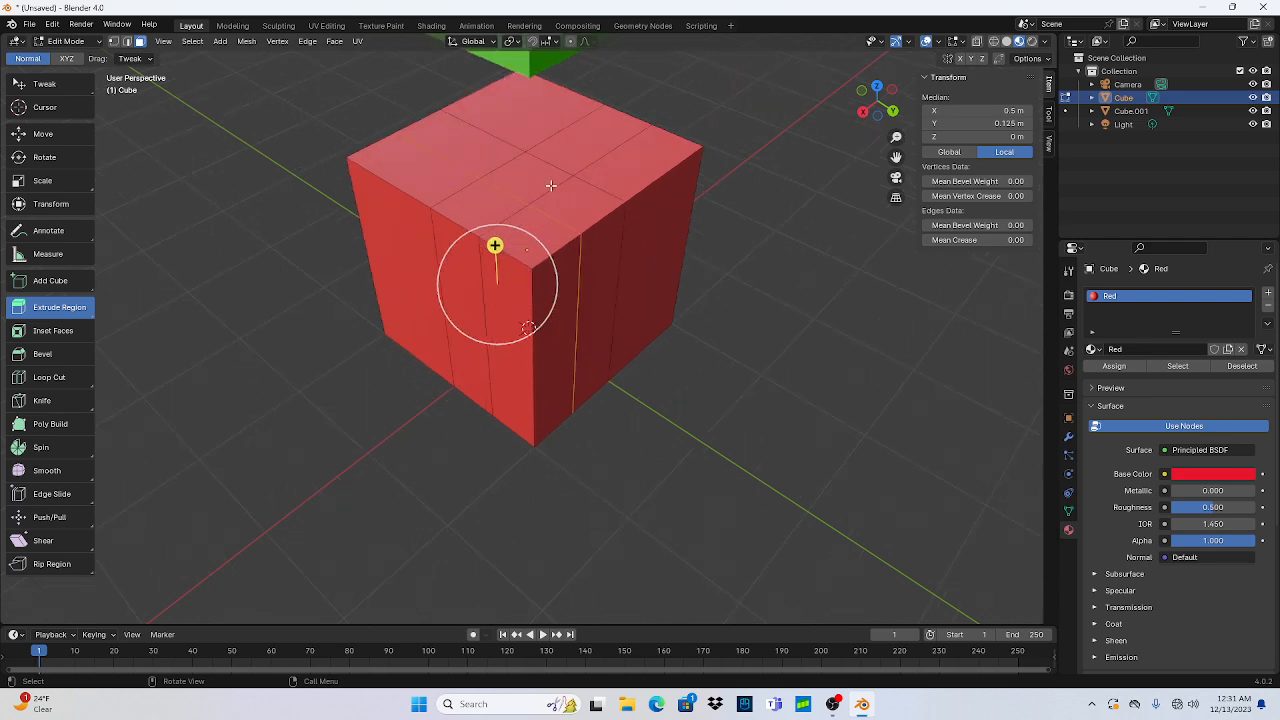
pyautogui.moveTo(495, 246); pyautogui.dragTo(488, 185)
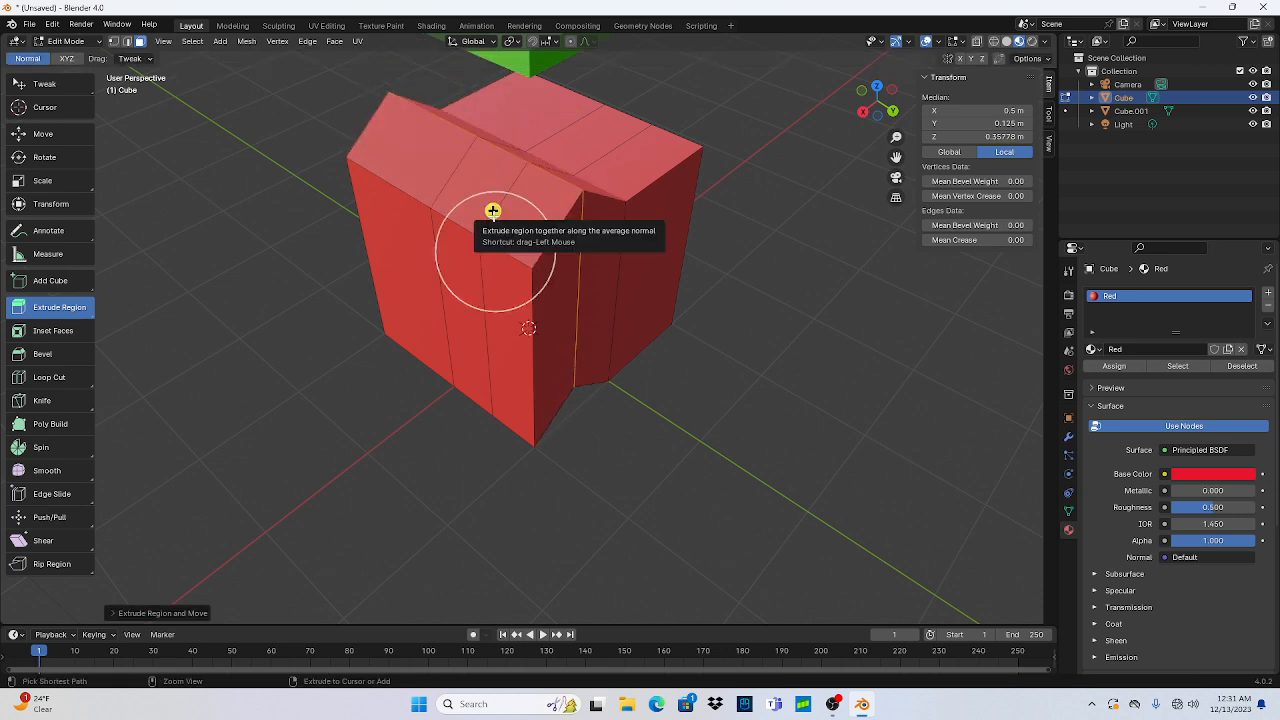
pyautogui.hotkey('ctrl', 'z')
# Step: Extrude the small inner face of the box's top down past the base, extrude it again, and undo both extrusions
pyautogui.click(515, 187)
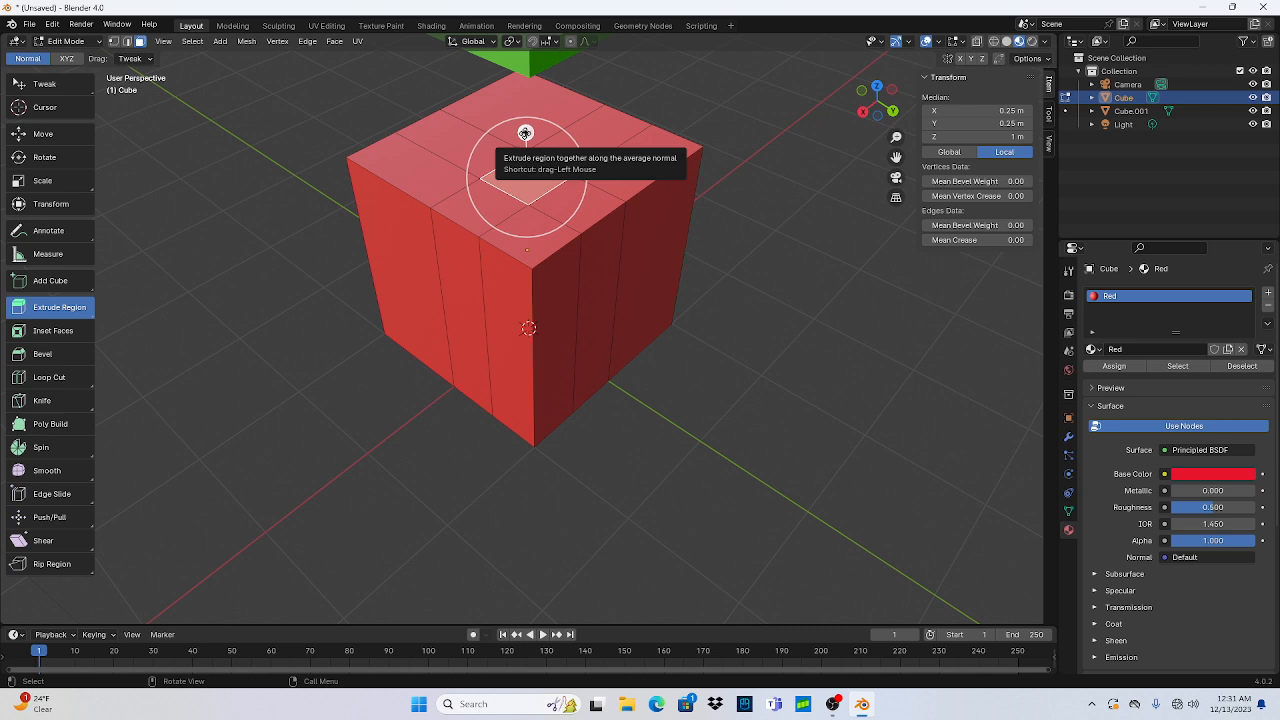
pyautogui.moveTo(541, 135); pyautogui.dragTo(514, 166, button='middle')
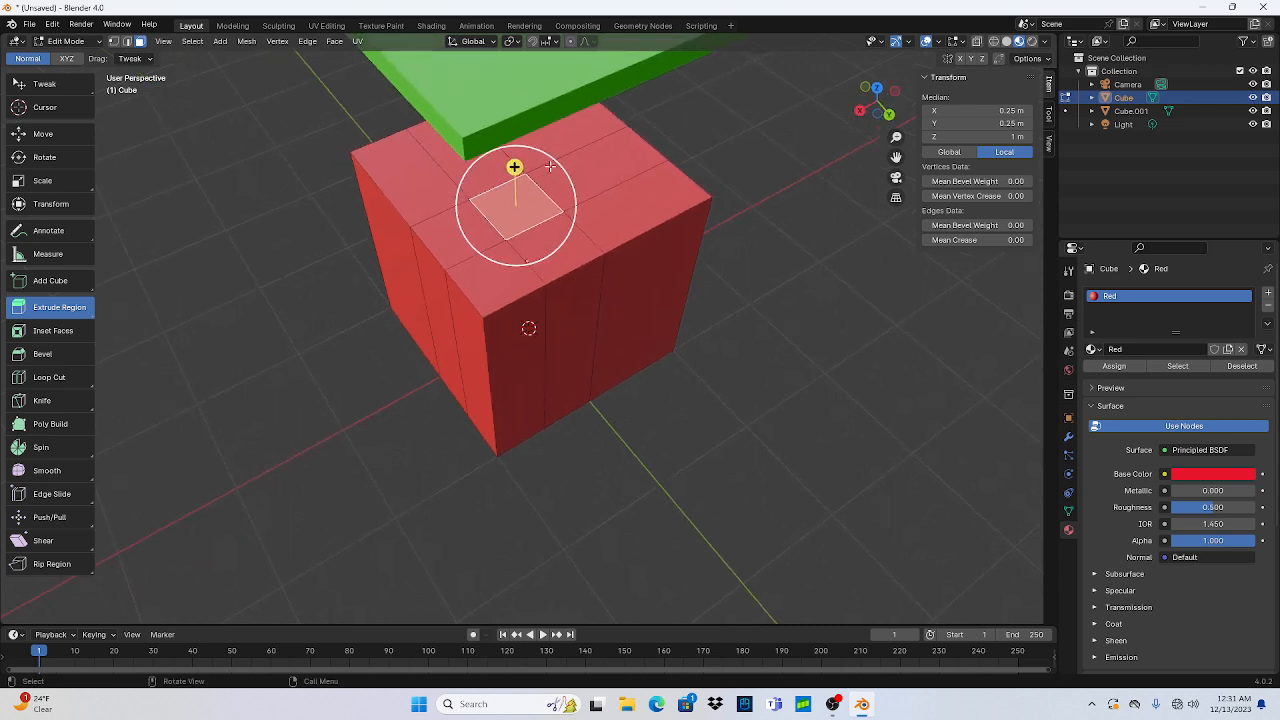
pyautogui.moveTo(514, 167); pyautogui.dragTo(532, 307)
pyautogui.moveTo(532, 307); pyautogui.dragTo(568, 310, button='middle')
pyautogui.moveTo(521, 360); pyautogui.dragTo(544, 306)
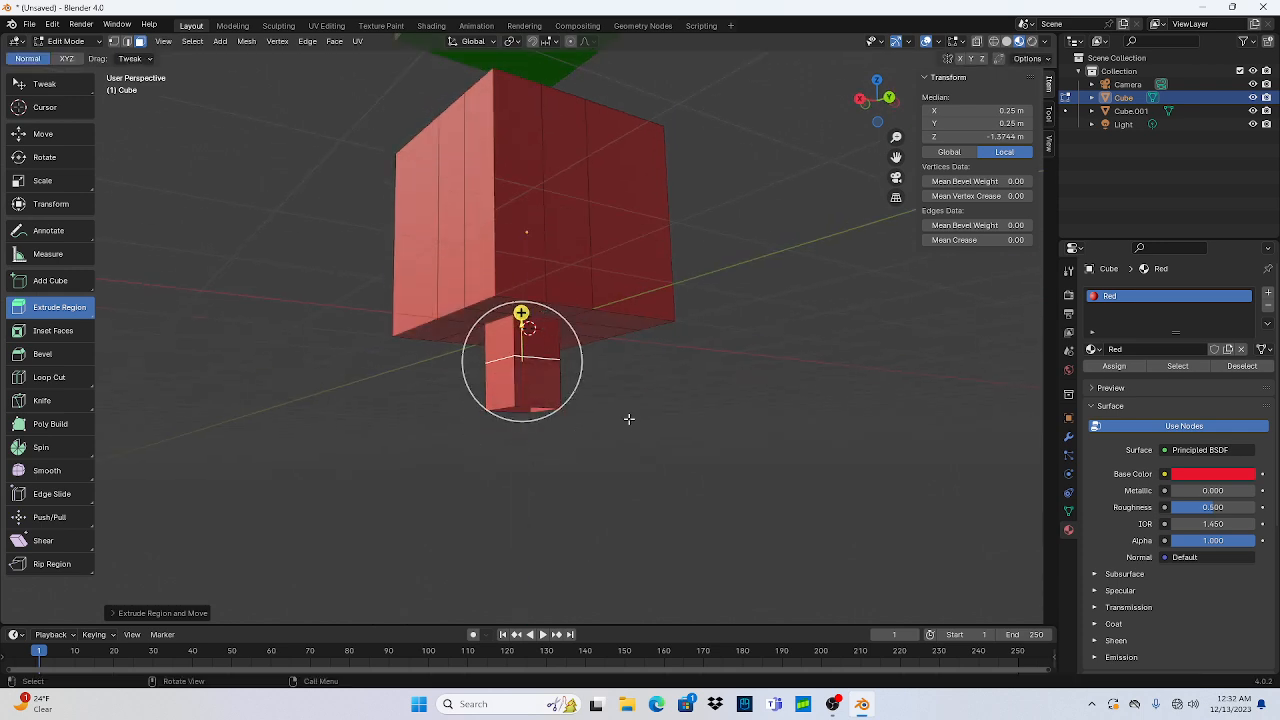
pyautogui.hotkey('ctrl', 'z')
pyautogui.hotkey('ctrl', 'z')
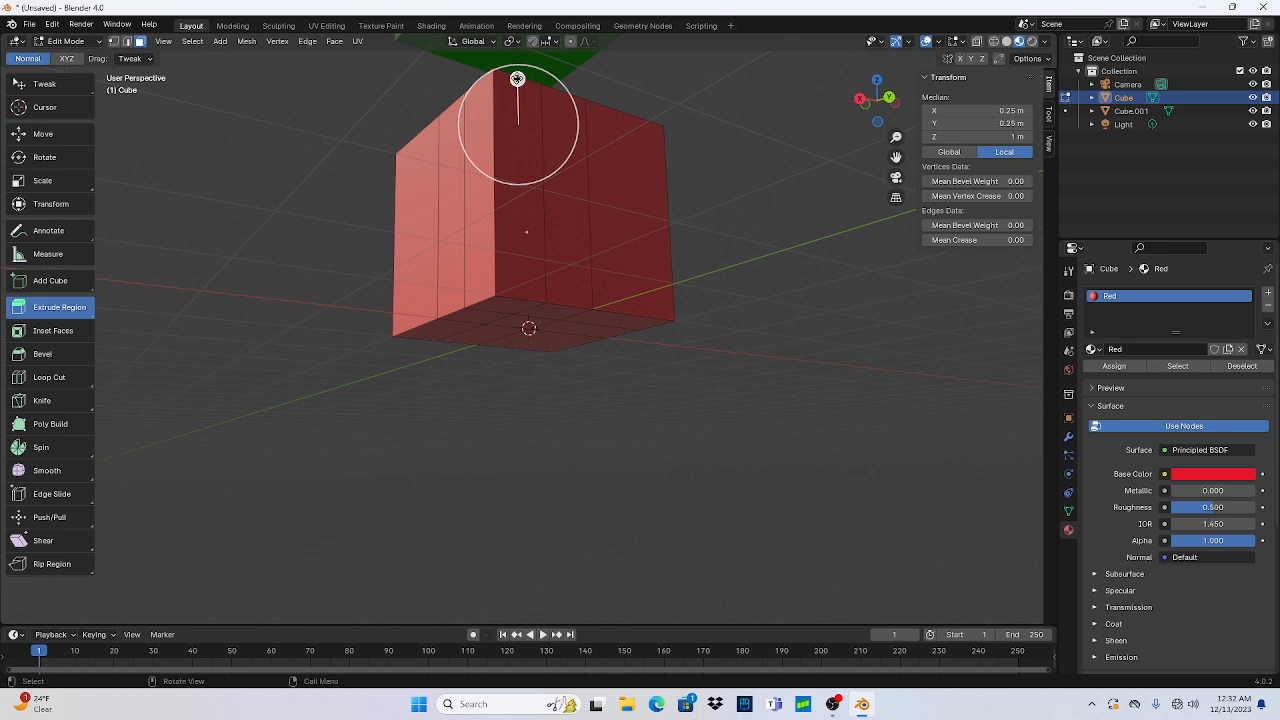
# Step: Extrude the small inner top face about 1 m down into the box, inspect the hole from above and below, and undo the extrusion
pyautogui.moveTo(731, 156); pyautogui.dragTo(563, 177, button='middle')
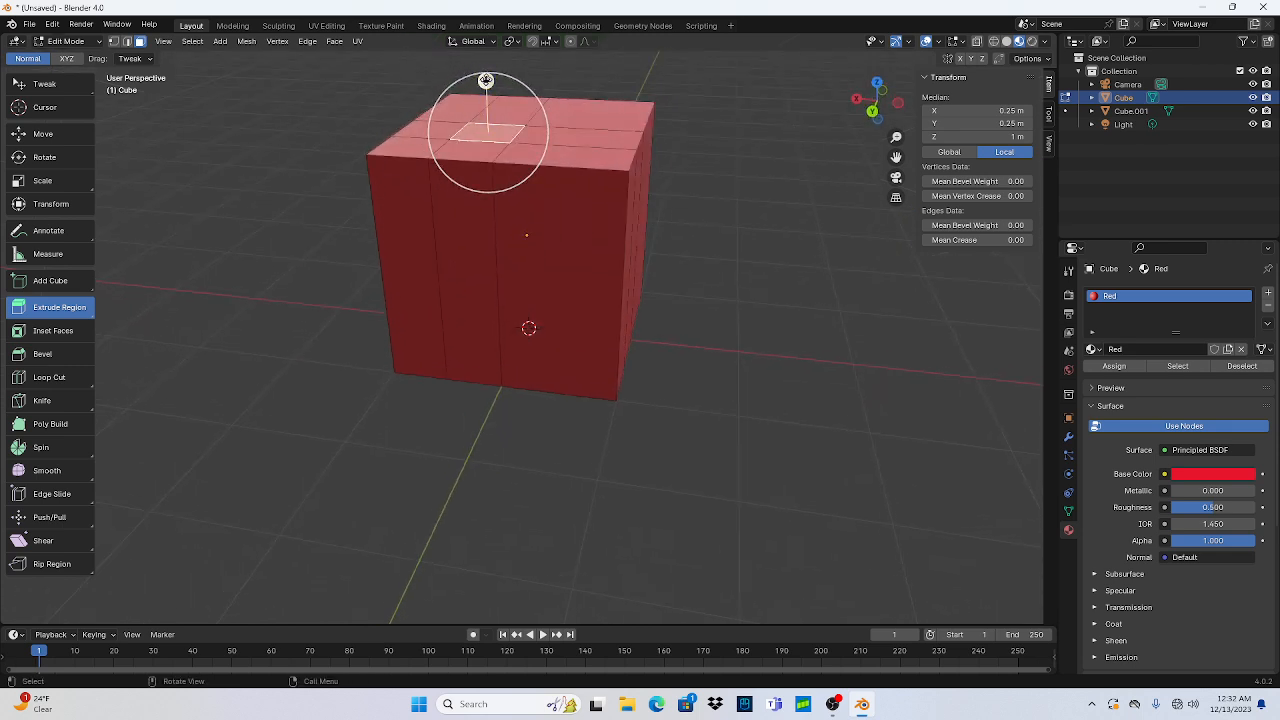
pyautogui.moveTo(486, 80); pyautogui.dragTo(483, 197)
pyautogui.moveTo(837, 320); pyautogui.dragTo(1014, 265, button='middle')
pyautogui.scroll(6, 812, 358)
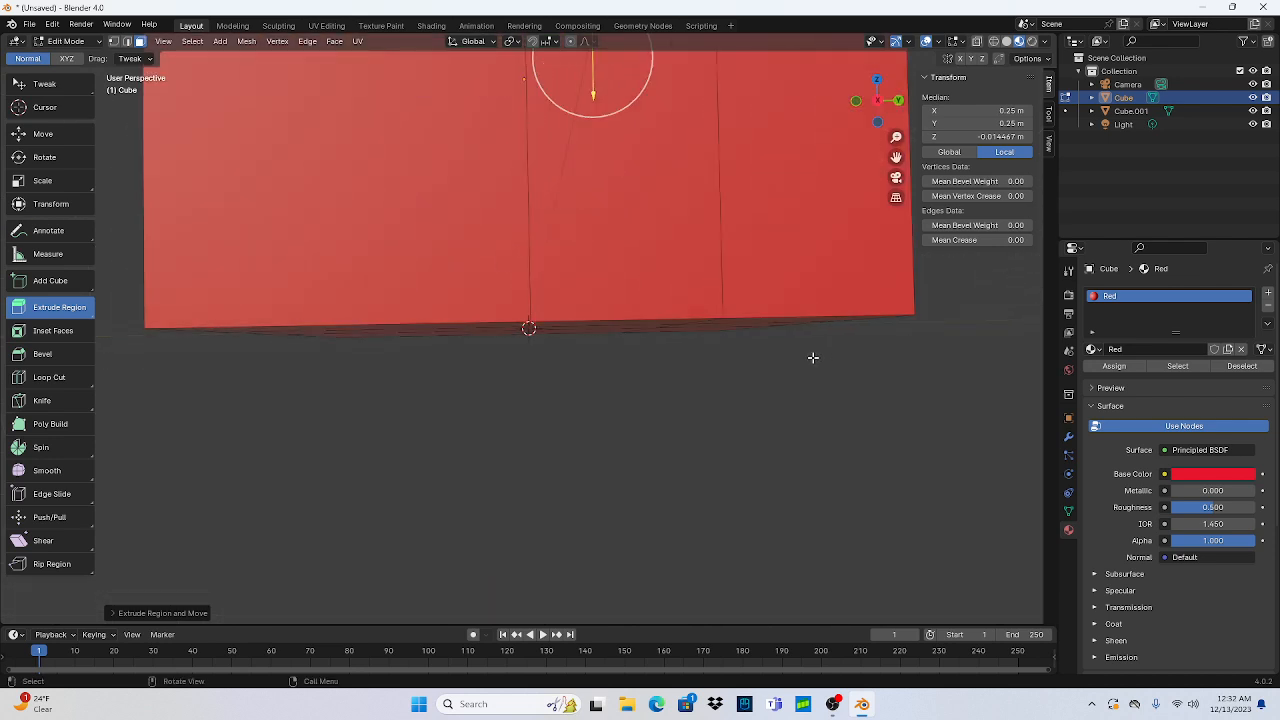
pyautogui.moveTo(804, 366); pyautogui.dragTo(794, 480, button='middle')
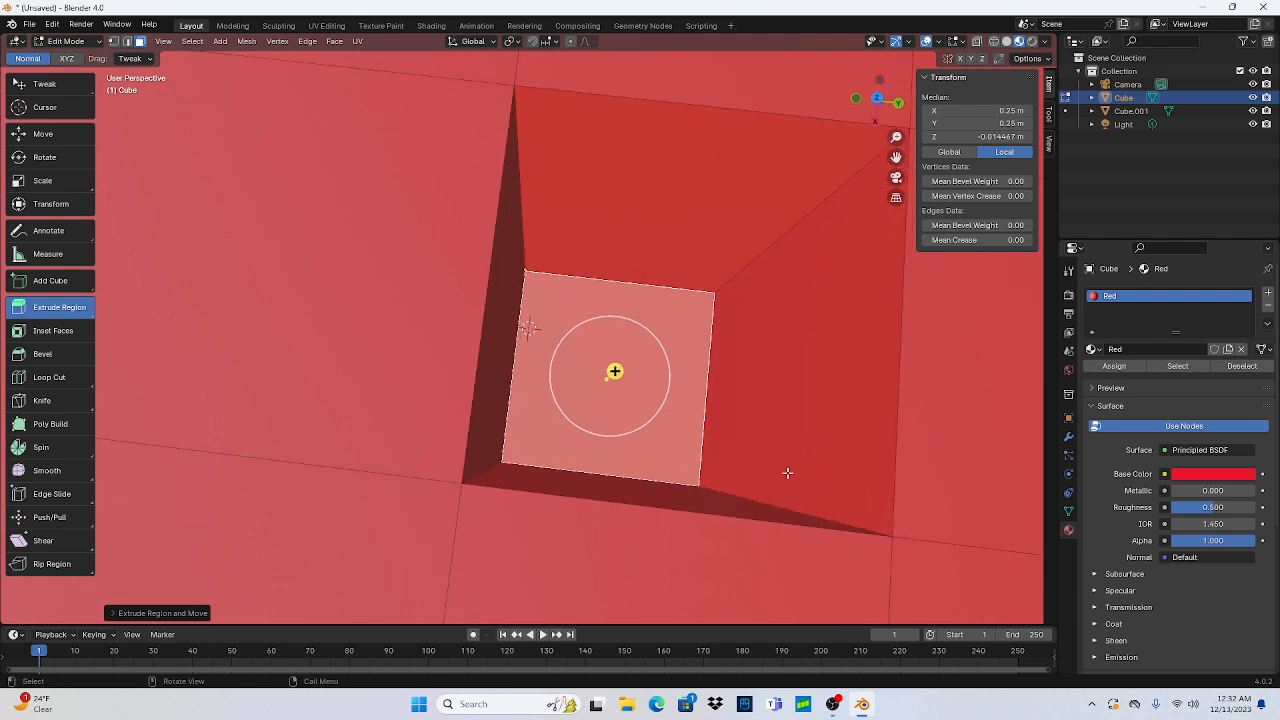
pyautogui.scroll(1, 650, 405)
pyautogui.moveTo(650, 405); pyautogui.dragTo(594, 293, button='middle')
pyautogui.scroll(-5, 594, 293)
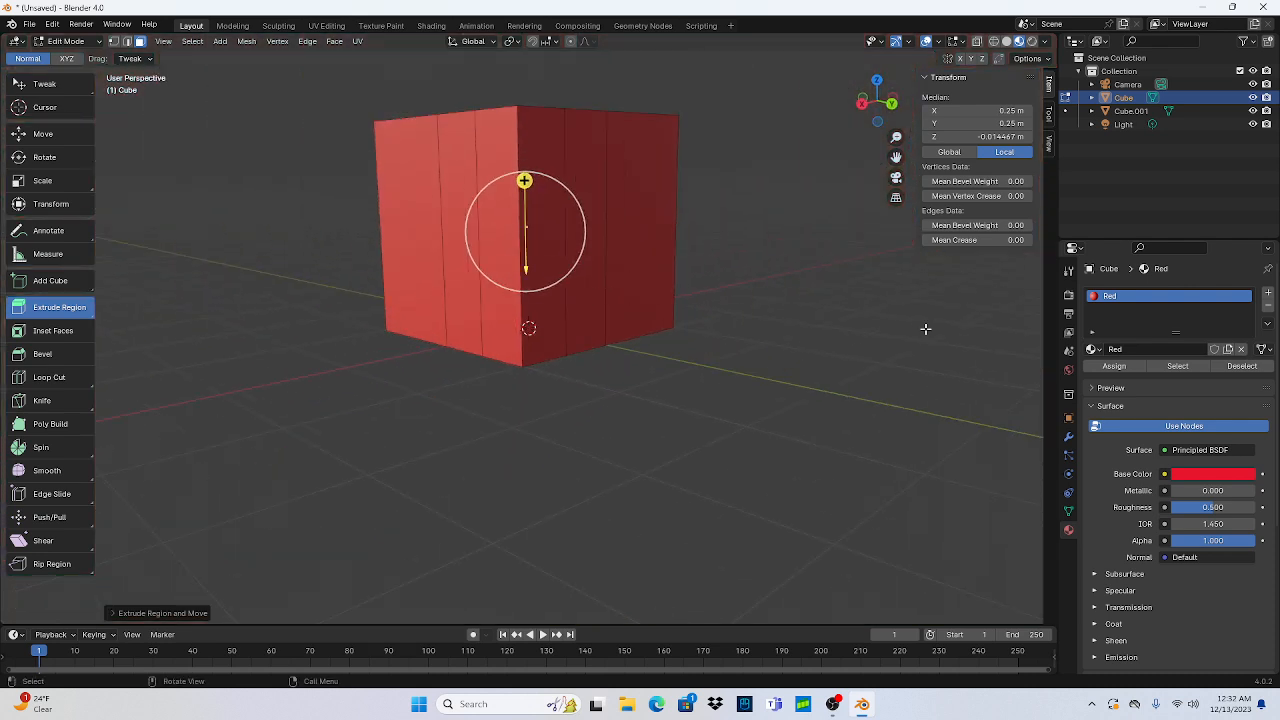
pyautogui.hotkey('ctrl', 'z')
# Step: Select a large face on the box's top, move it aside as a trial and undo the move
pyautogui.moveTo(926, 323); pyautogui.dragTo(761, 340, button='middle')
pyautogui.click(562, 190)
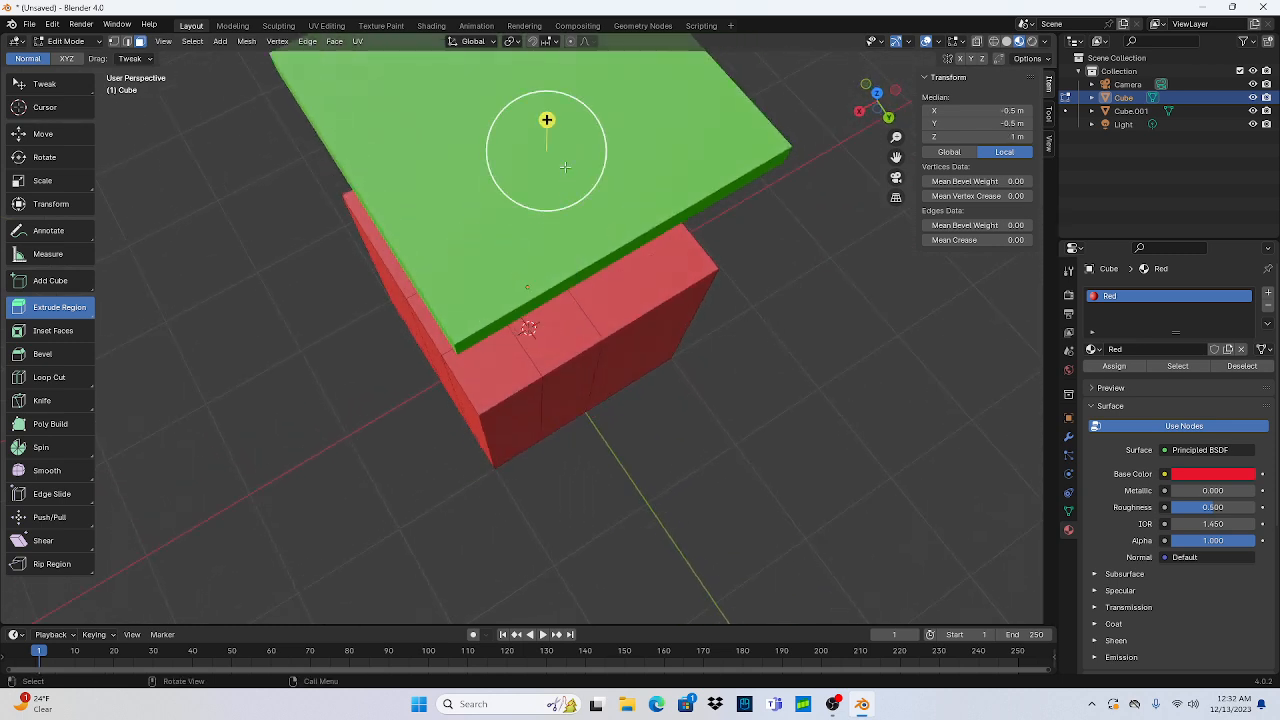
pyautogui.click(44, 133)
pyautogui.moveTo(502, 175); pyautogui.dragTo(300, 318)
pyautogui.hotkey('ctrl', 'z')
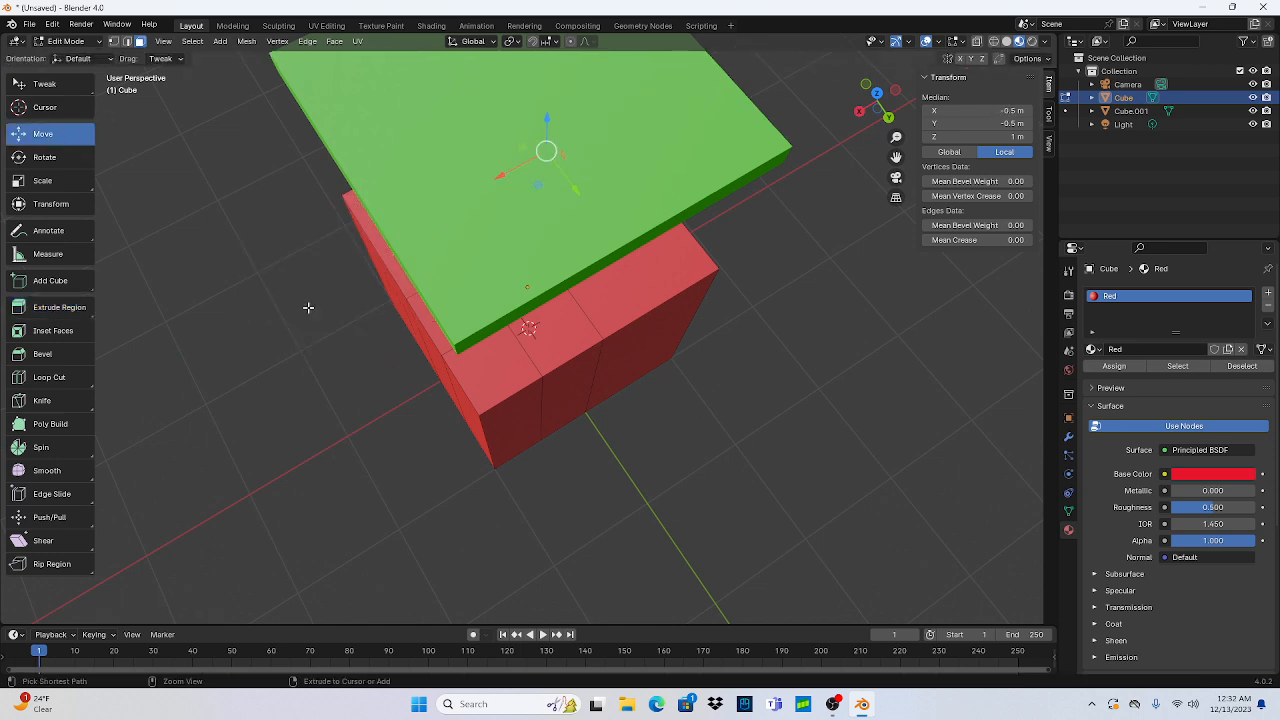
# Step: Switch to the lid, move it off the box in Object Mode to about X 4.07 m and Z 3.41 m, and return it to Edit Mode
pyautogui.click(1067, 111)
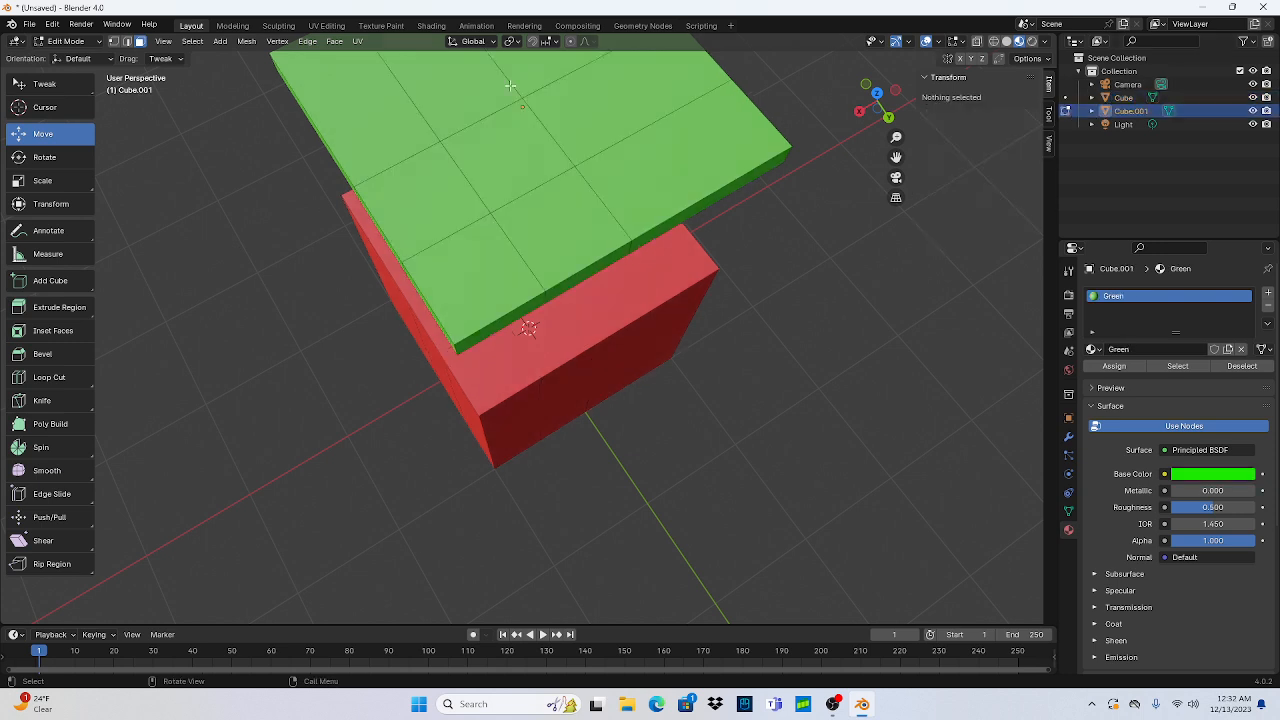
pyautogui.click(59, 307)
pyautogui.click(62, 41)
pyautogui.click(60, 56)
pyautogui.moveTo(502, 131); pyautogui.dragTo(5, 340)
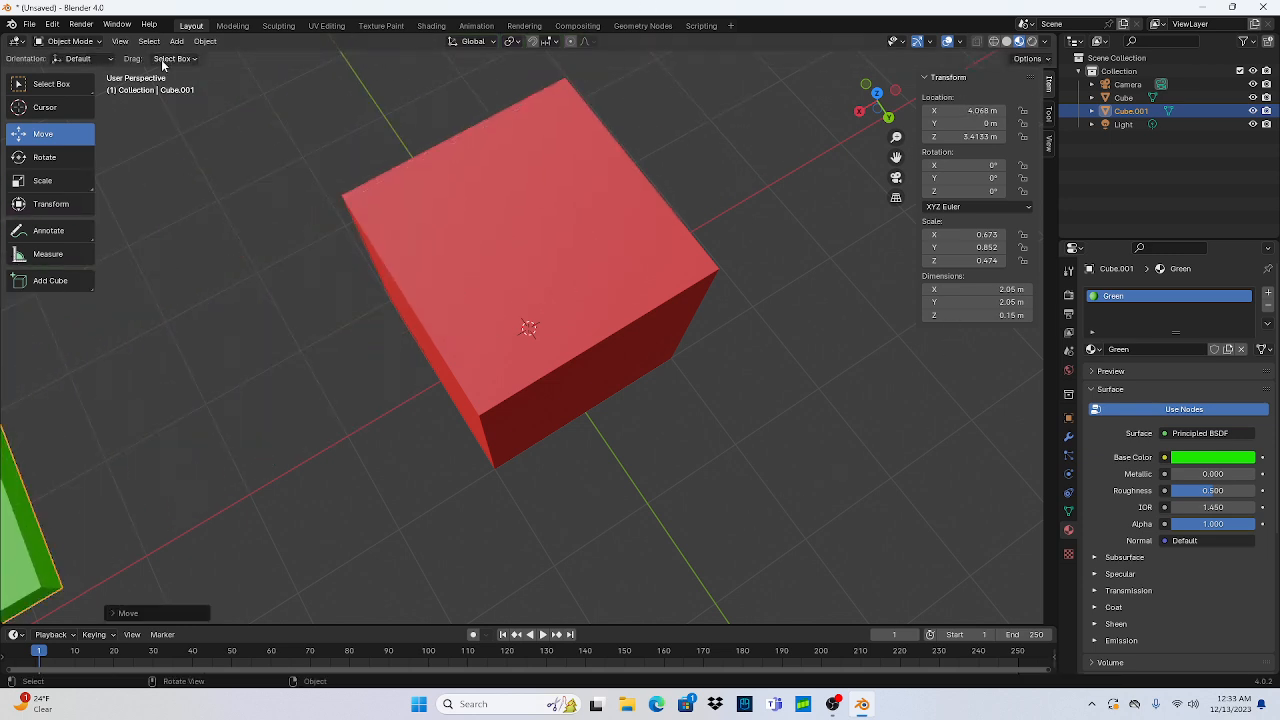
pyautogui.click(85, 42)
pyautogui.click(84, 72)
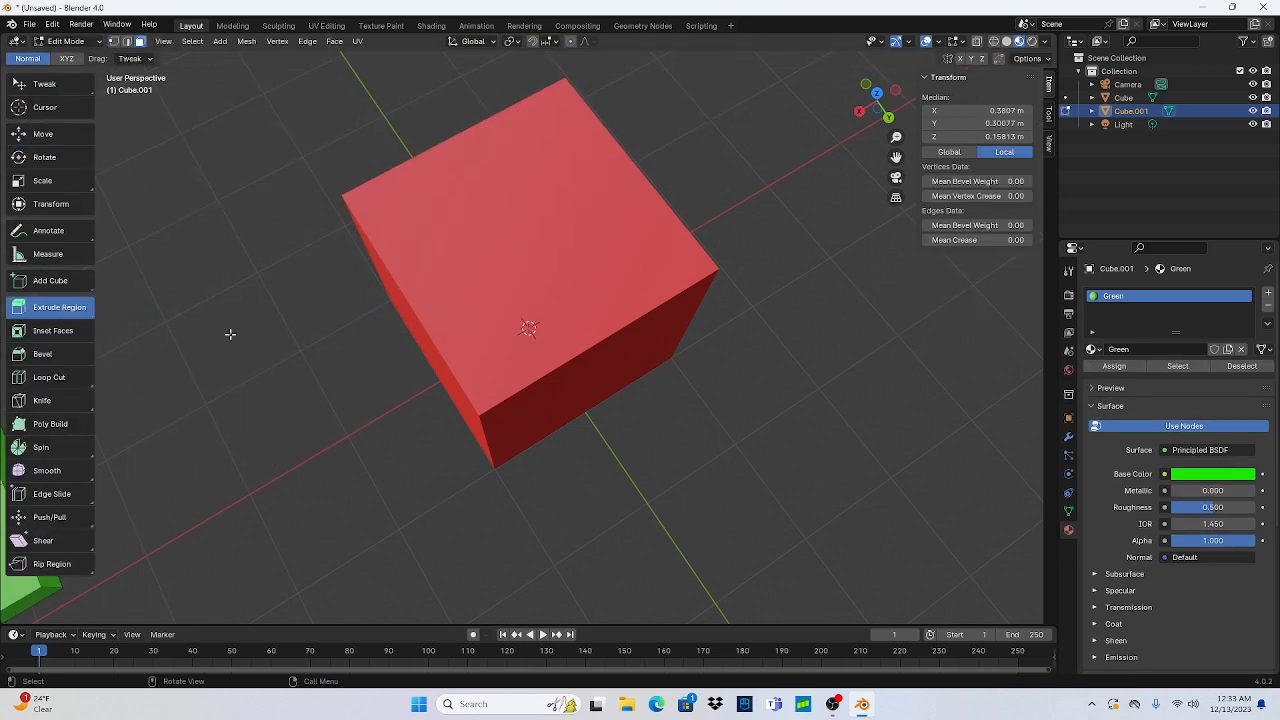
# Step: Clear the face selection on the lid and switch mesh editing over to the red box
pyautogui.hotkey('alt', 'a')
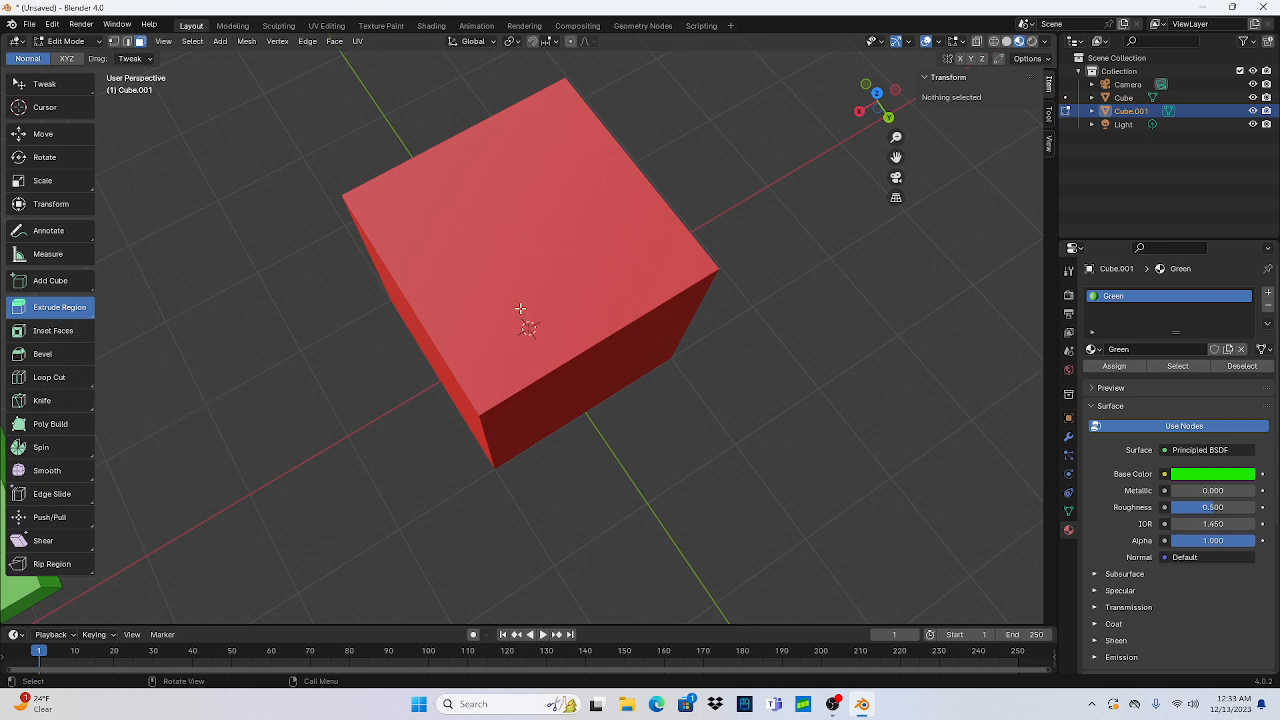
pyautogui.click(1065, 97)
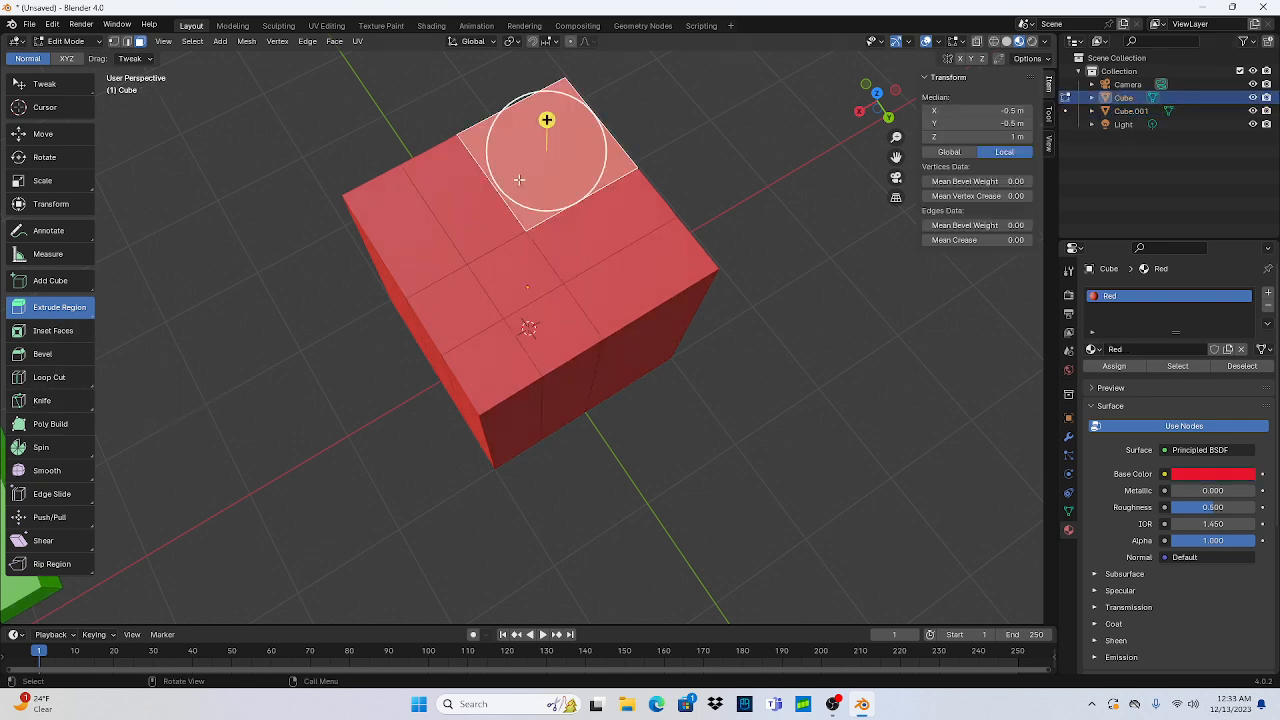
# Step: Extrude the large corner face of the box's top down to about Z -0.985 m, inspect the hole from above and deselect it
pyautogui.moveTo(547, 120); pyautogui.dragTo(583, 240)
pyautogui.press('z')
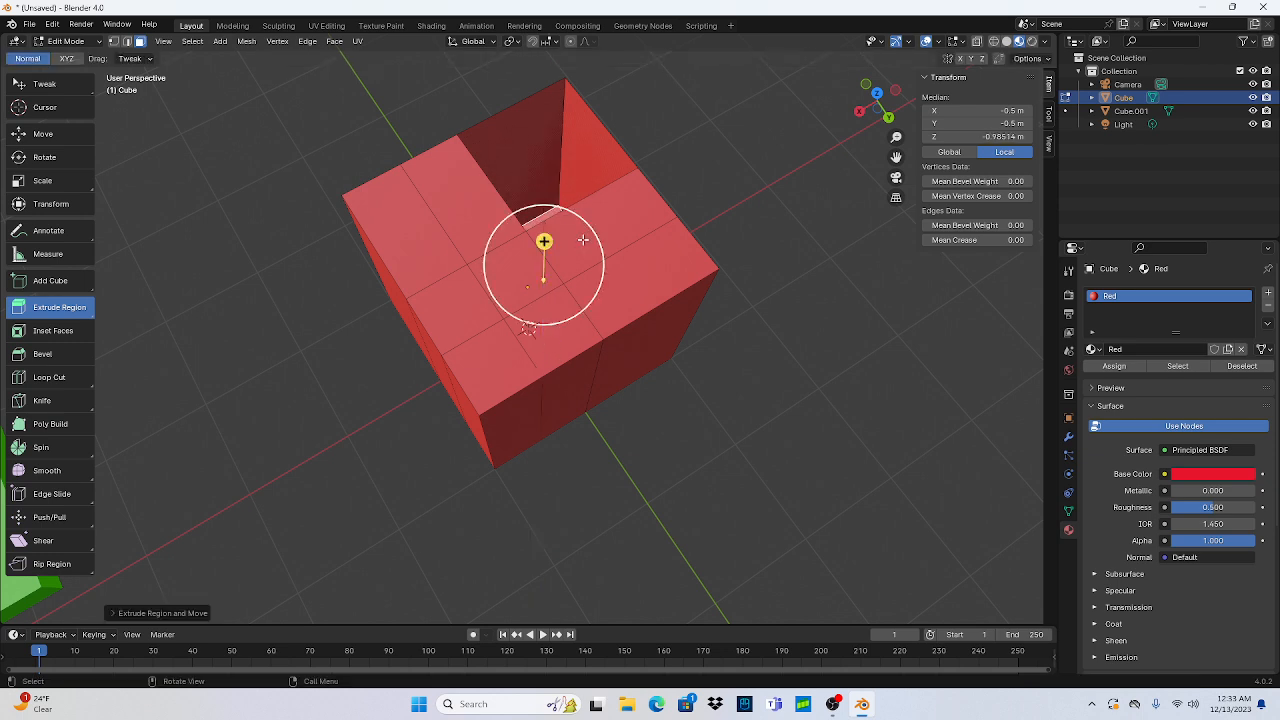
pyautogui.moveTo(686, 221); pyautogui.dragTo(664, 265, button='middle')
pyautogui.click(785, 231)
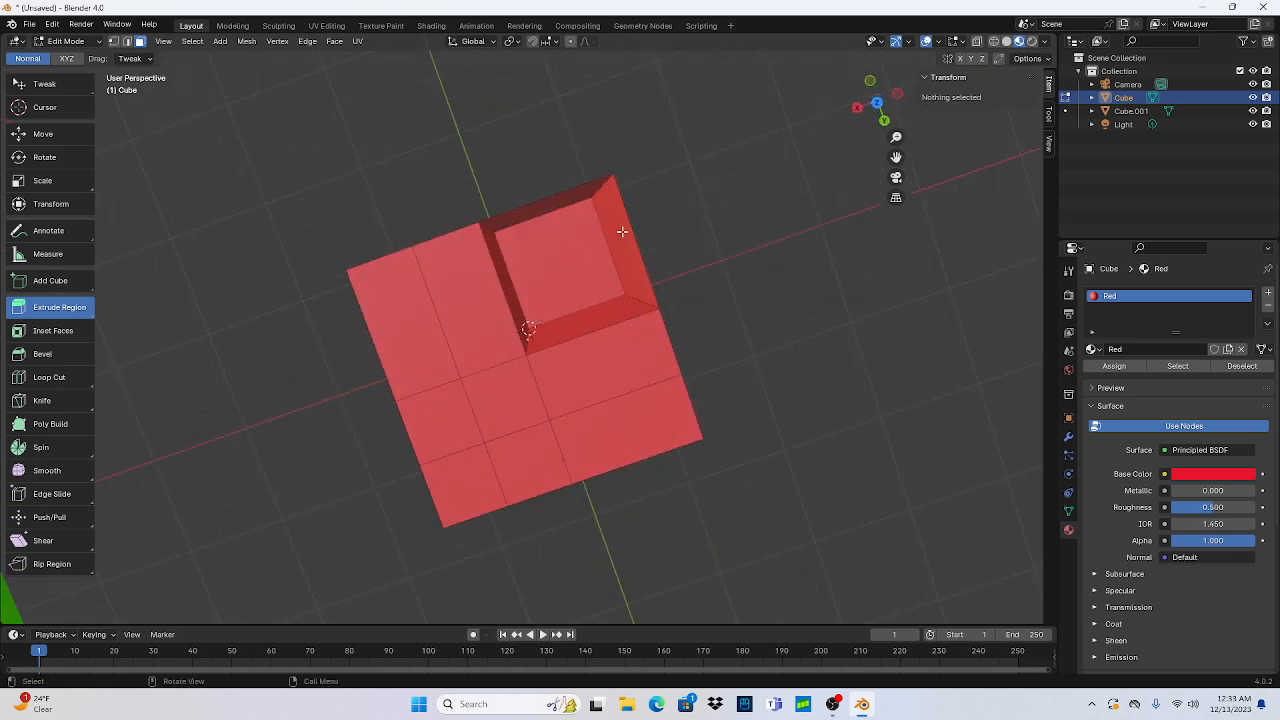
# Step: Try to copy the Z position of the hole's floor face for the adjacent rectangular top face
pyautogui.press('c')
pyautogui.click(560, 263)
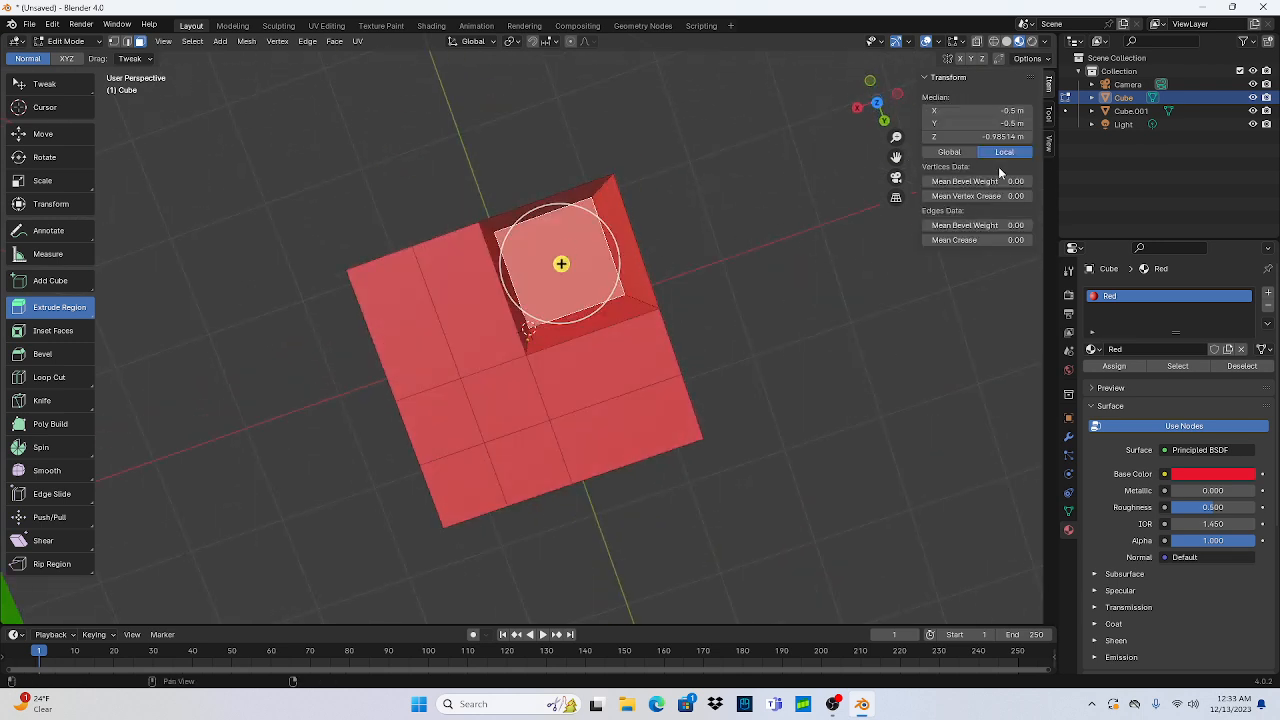
pyautogui.click(983, 136)
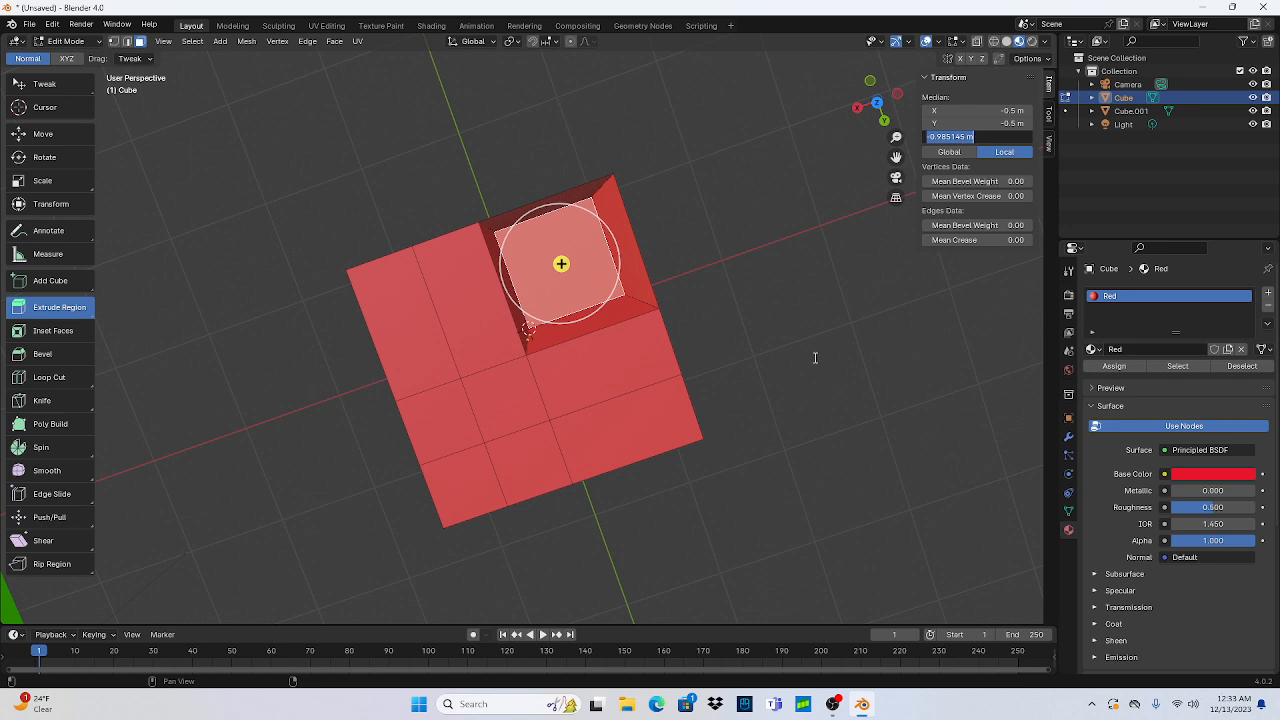
pyautogui.click(609, 353)
pyautogui.click(608, 372)
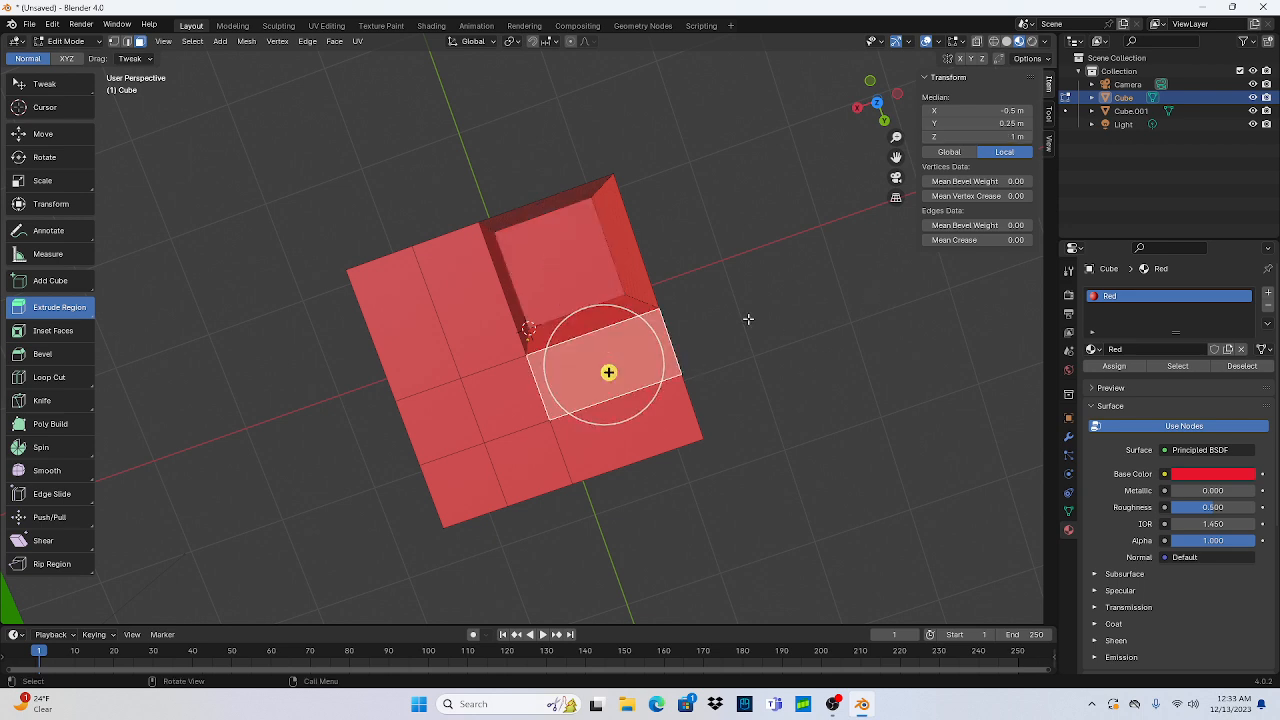
pyautogui.hotkey('ctrl', 'c')
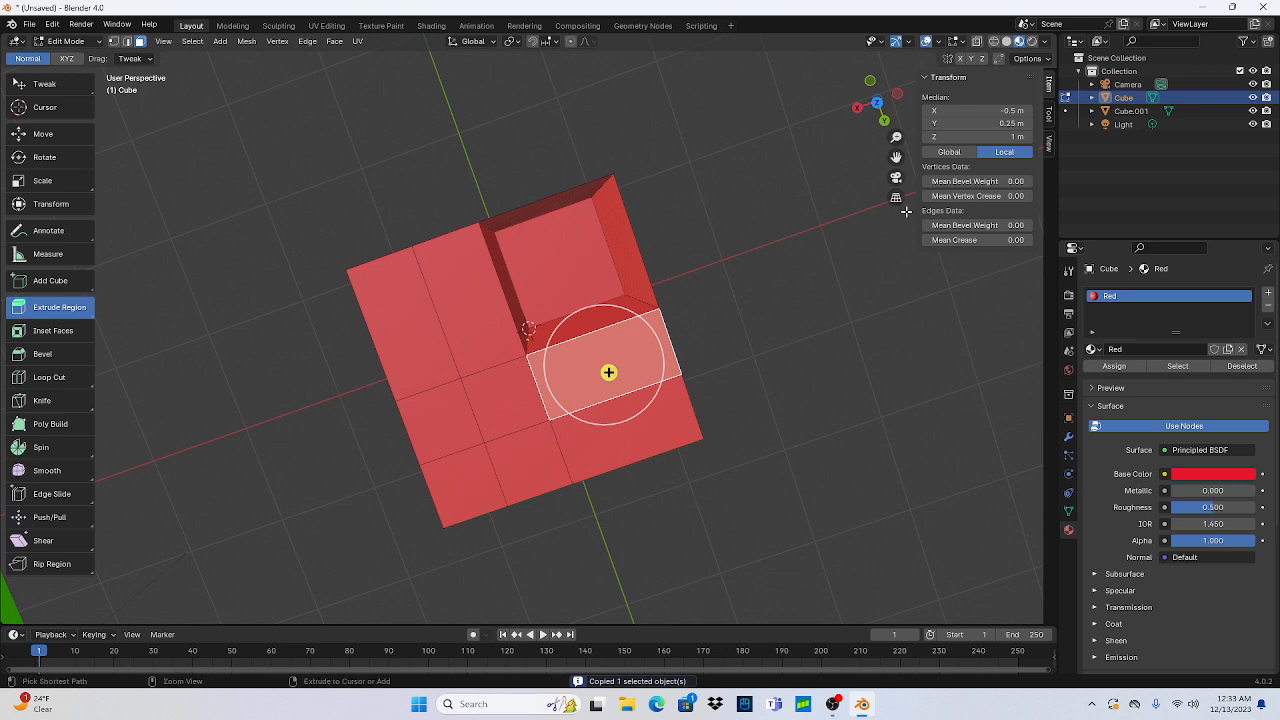
# Step: Copy the hole floor's Z position to the adjacent rectangular top face, setting it to -0.985145 m, and inspect the geometry
pyautogui.click(561, 263)
pyautogui.click(970, 137)
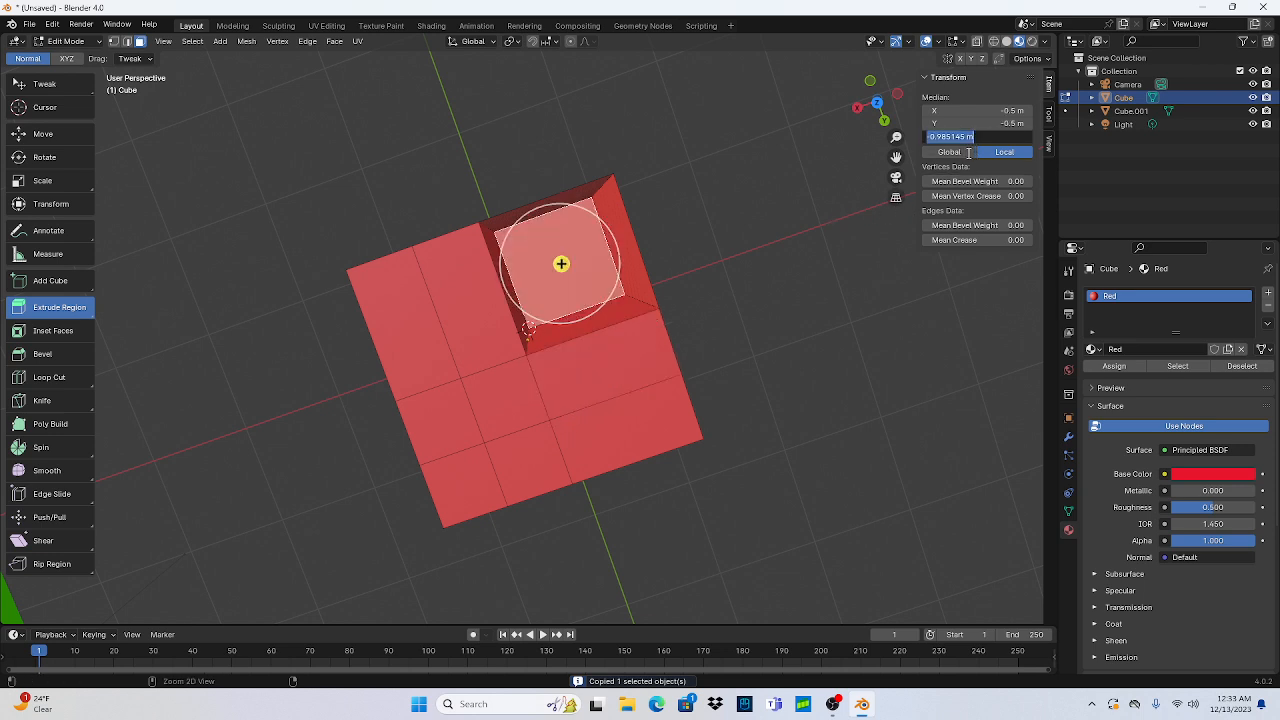
pyautogui.click(611, 366)
pyautogui.click(988, 139)
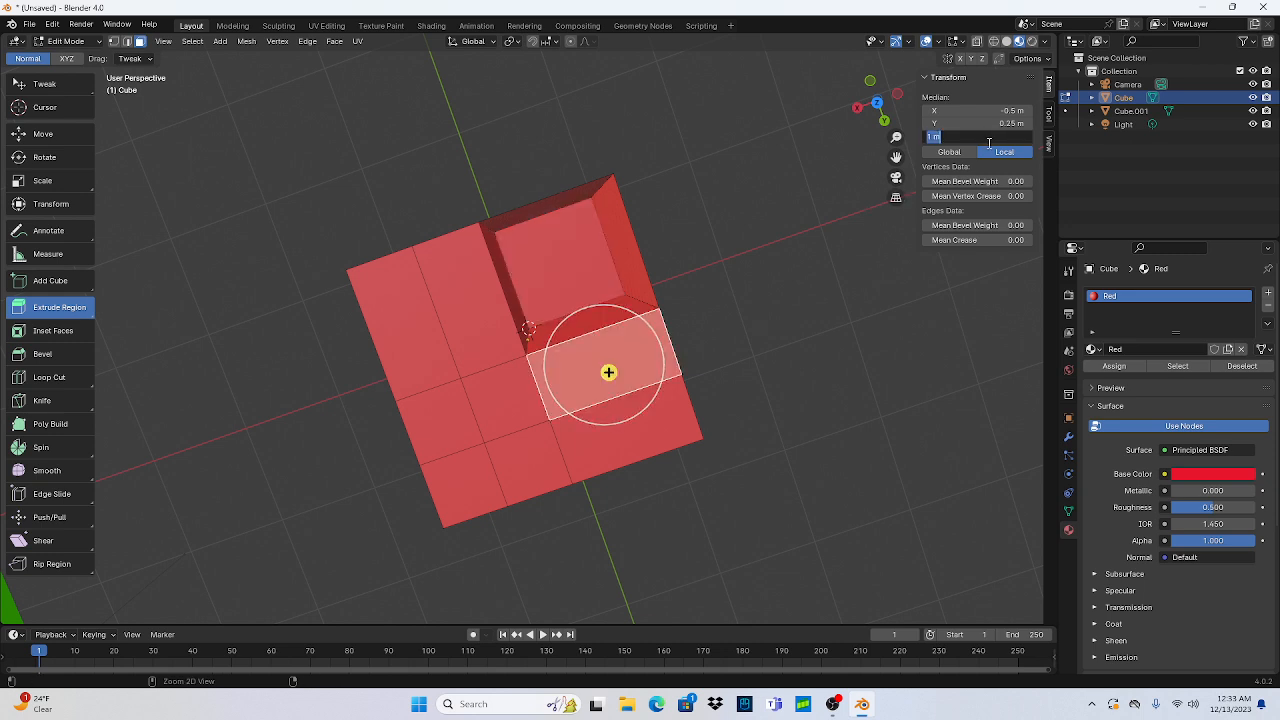
pyautogui.hotkey('ctrl', 'v')
pyautogui.press('Return')
pyautogui.moveTo(852, 296); pyautogui.dragTo(966, 286, button='middle')
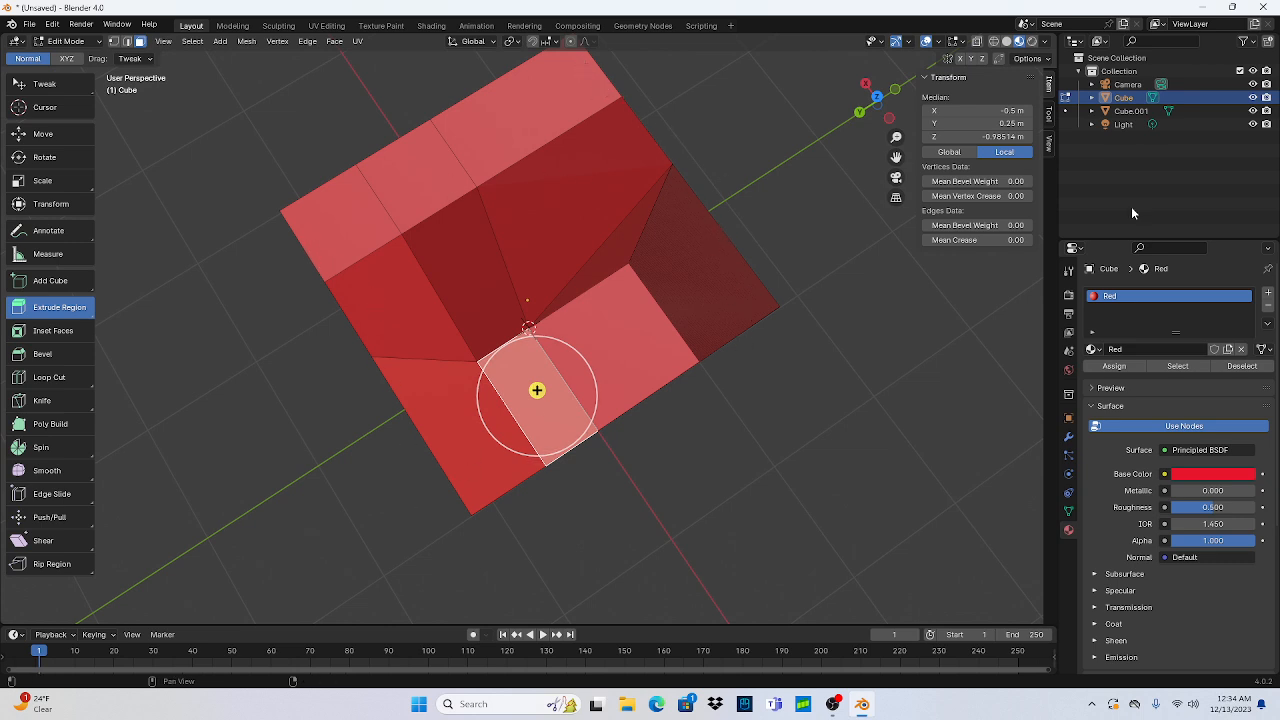
# Step: Undo and redo the lowering of the rectangular face for comparison, undo it together with the corner hole's extrusion, and clear the selection
pyautogui.hotkey('ctrl', 'z')
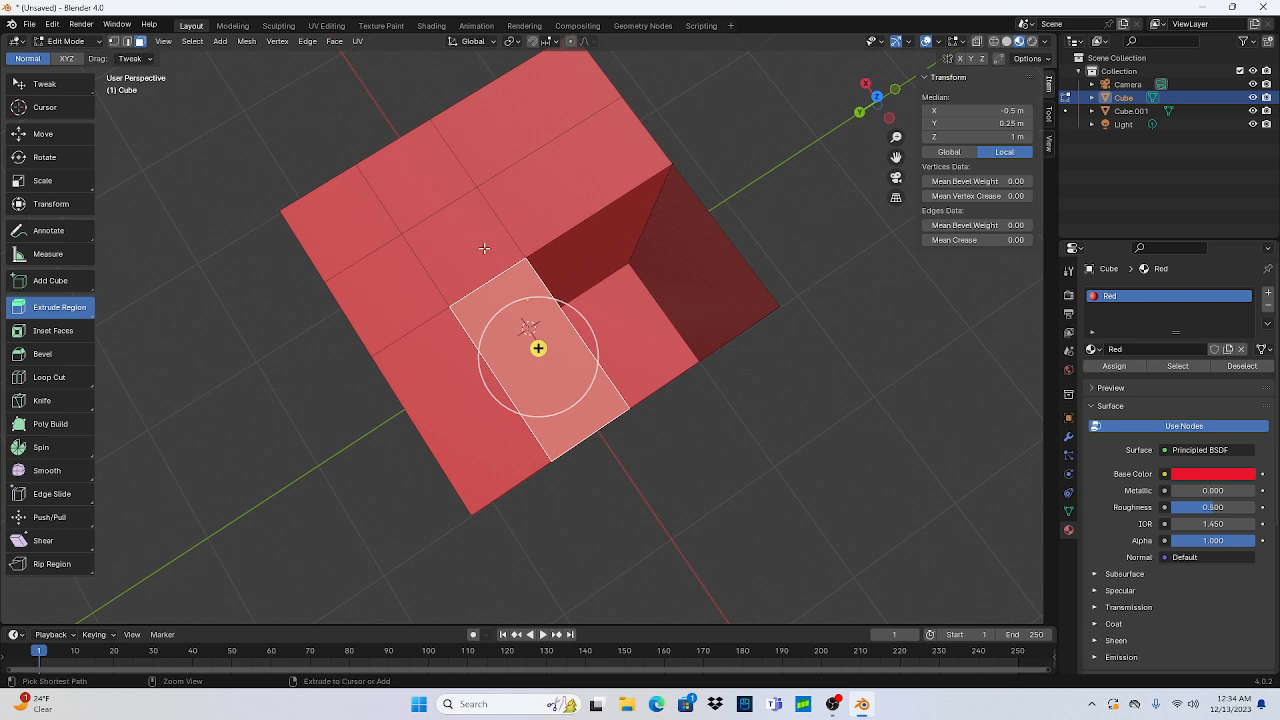
pyautogui.hotkey('ctrl', 'shift', 'z')
pyautogui.hotkey('ctrl', 'z')
pyautogui.hotkey('ctrl', 'shift', 'z')
pyautogui.hotkey('ctrl', 'z')
pyautogui.click(815, 238)
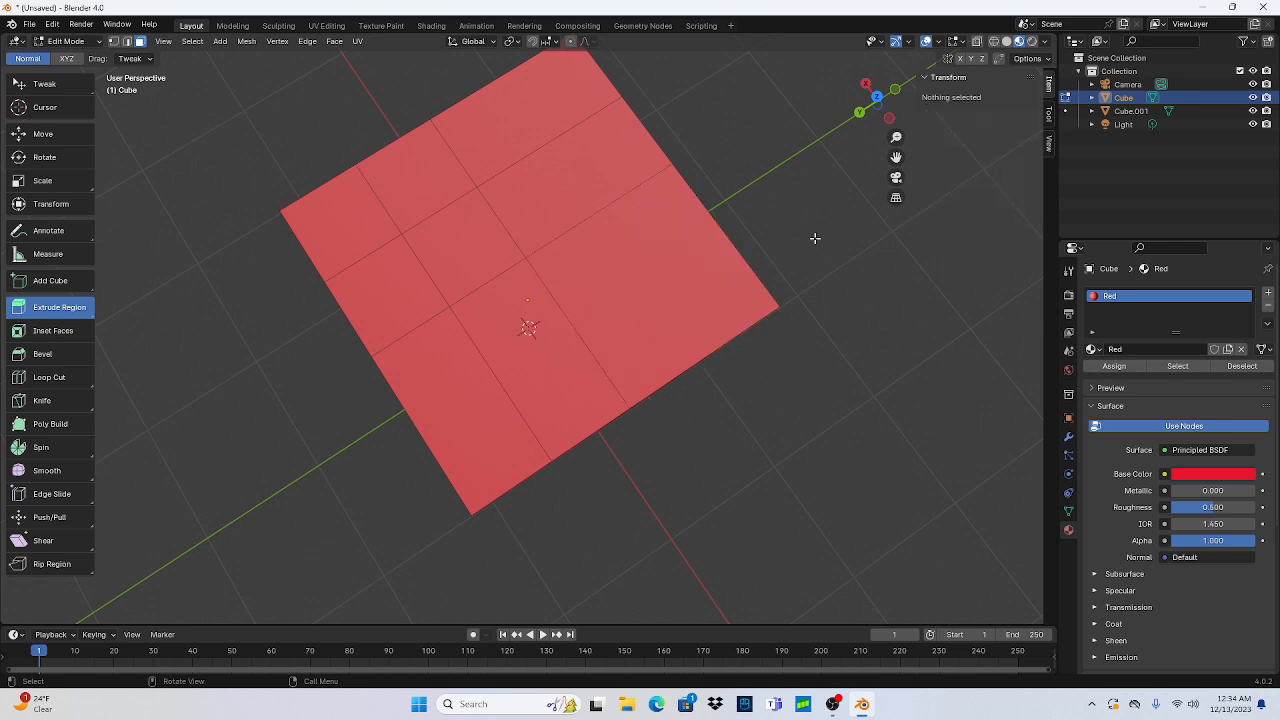
# Step: Extrude the small inner face of the box's top up to about Z 1.323 m and view it from another side
pyautogui.moveTo(801, 457); pyautogui.dragTo(830, 400, button='middle')
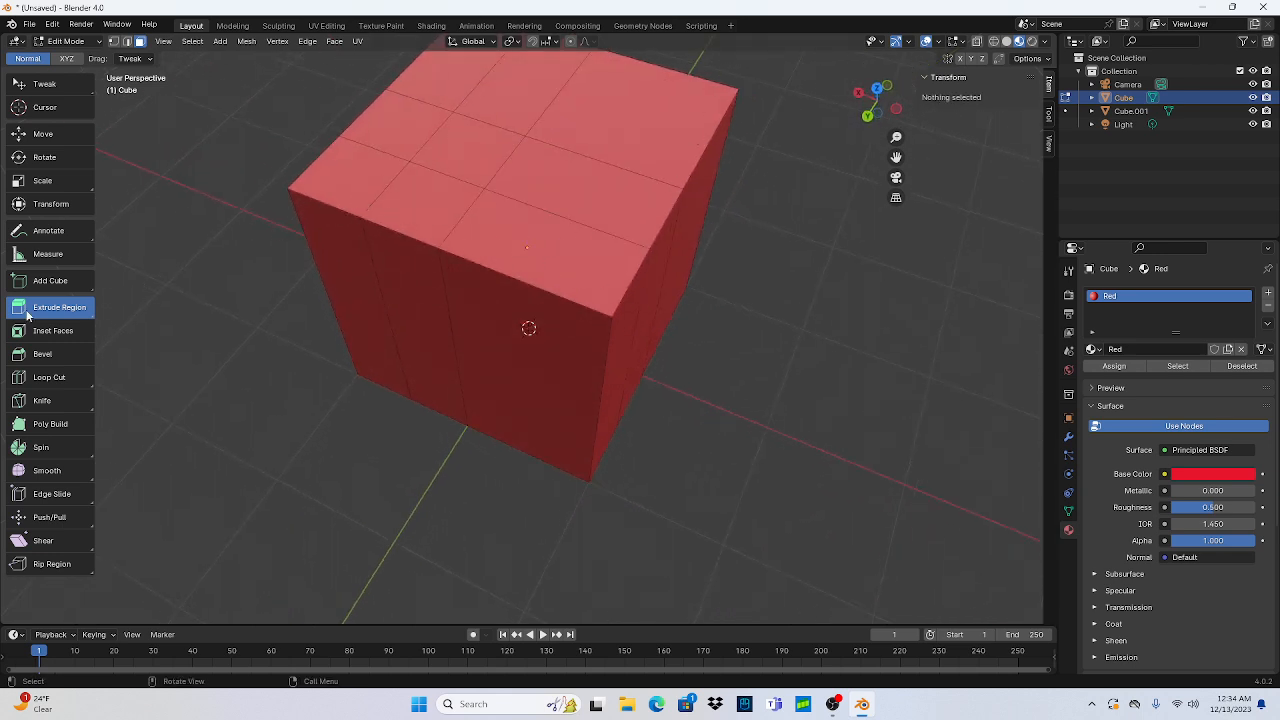
pyautogui.click(488, 152)
pyautogui.moveTo(466, 107); pyautogui.dragTo(469, 59)
pyautogui.moveTo(743, 233); pyautogui.dragTo(972, 228, button='middle')
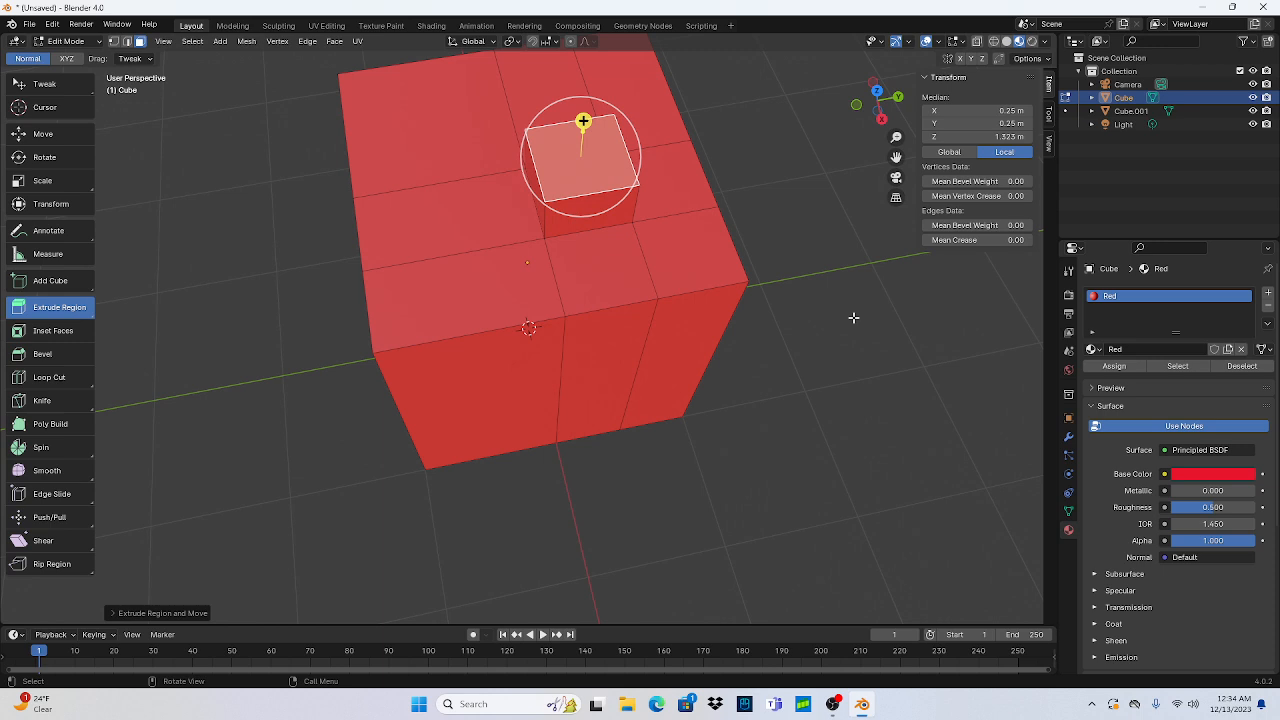
# Step: Switch to Object Mode and move the red box along the X axis to about 8.35 m
pyautogui.scroll(-5, 853, 317)
pyautogui.moveTo(737, 347); pyautogui.dragTo(800, 302, button='middle')
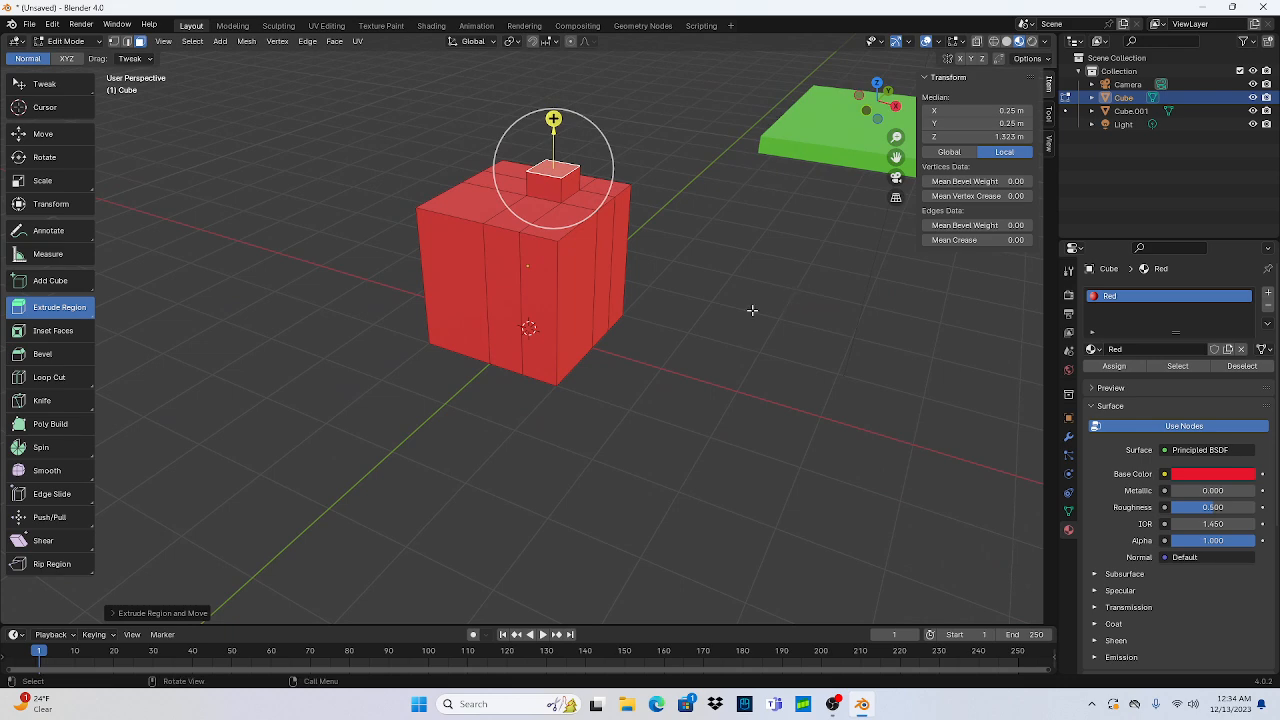
pyautogui.rightClick(501, 266)
pyautogui.click(769, 309)
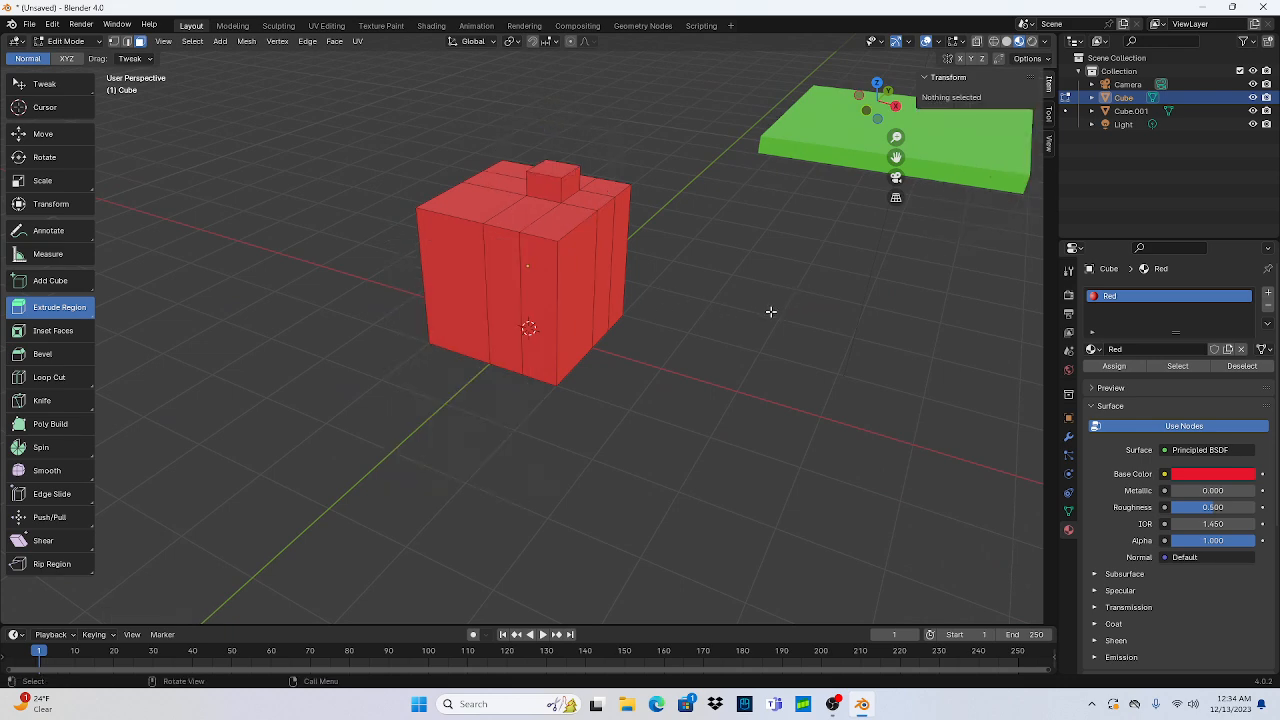
pyautogui.click(548, 312)
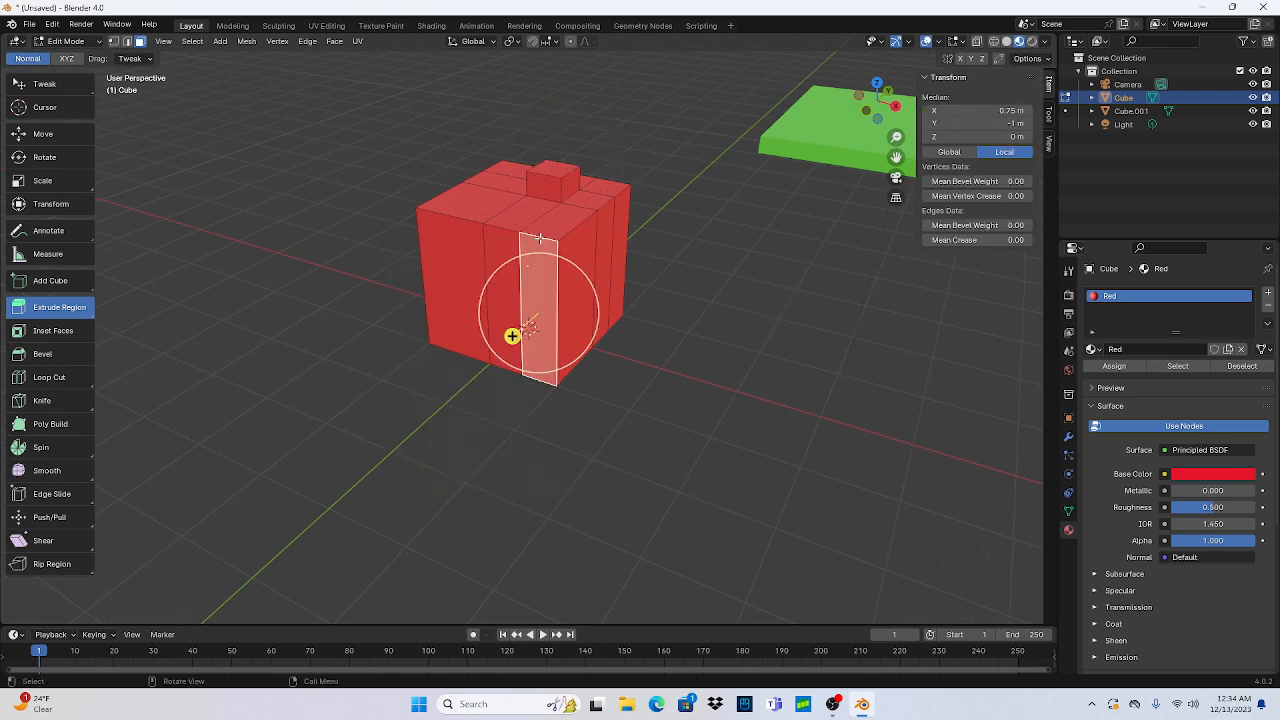
pyautogui.click(66, 41)
pyautogui.click(73, 57)
pyautogui.click(314, 257)
pyautogui.click(549, 245)
pyautogui.moveTo(573, 279); pyautogui.dragTo(403, 426)
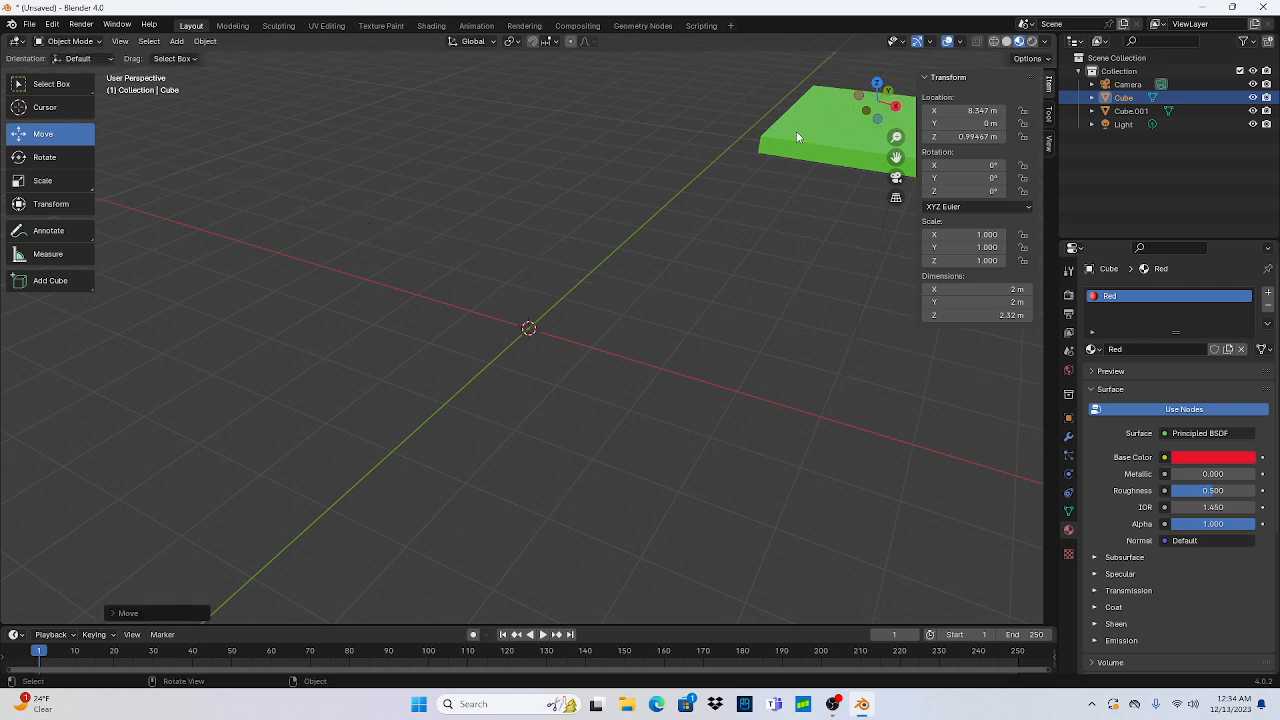
# Step: Move the green slab along the X axis to about 9.36 m, close to the red box
pyautogui.click(796, 132)
pyautogui.moveTo(774, 290); pyautogui.dragTo(435, 257, button='middle')
pyautogui.moveTo(668, 298); pyautogui.dragTo(876, 278, button='middle')
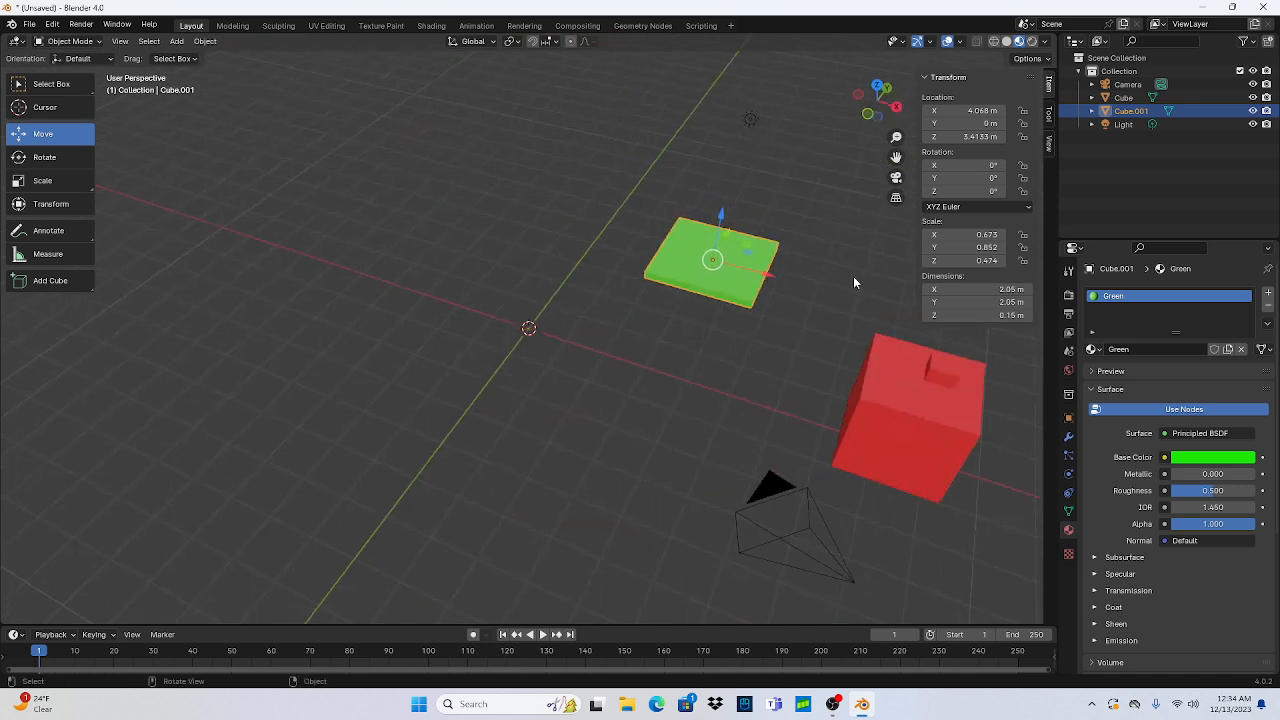
pyautogui.moveTo(766, 277); pyautogui.dragTo(11, 341)
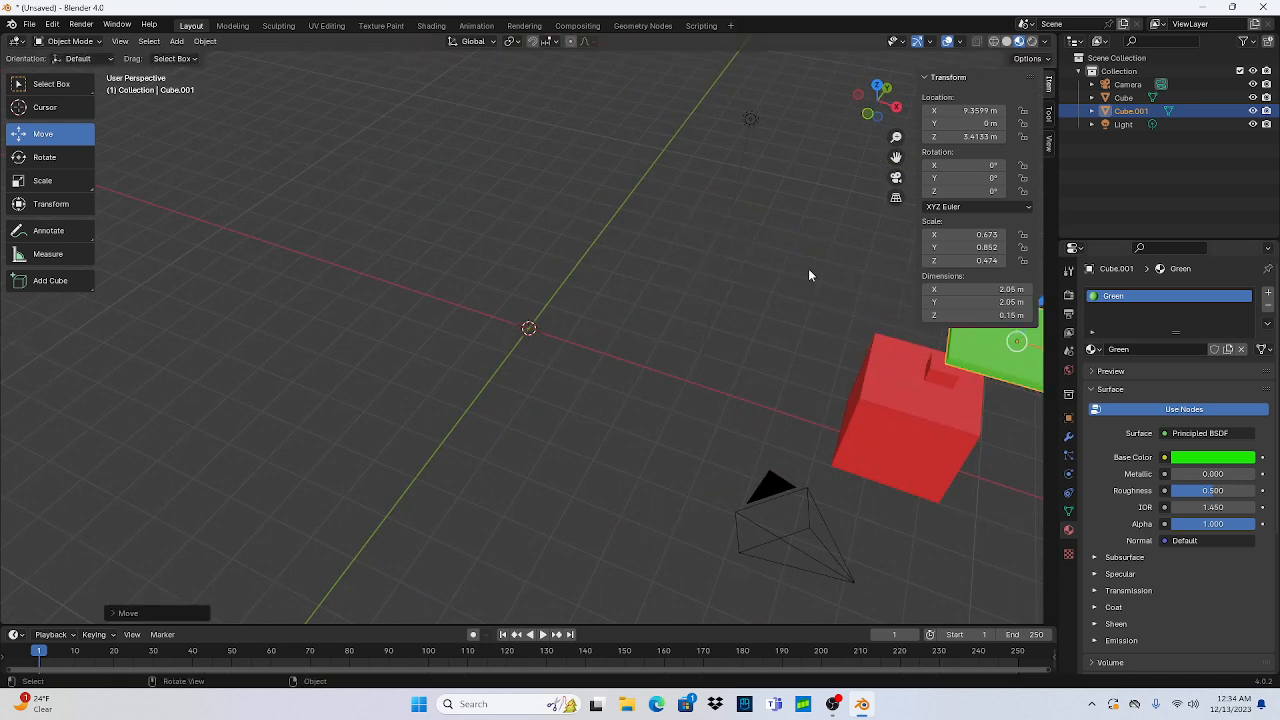
# Step: Rename the red box object as Red Present
pyautogui.click(1125, 97)
pyautogui.click(1114, 97)
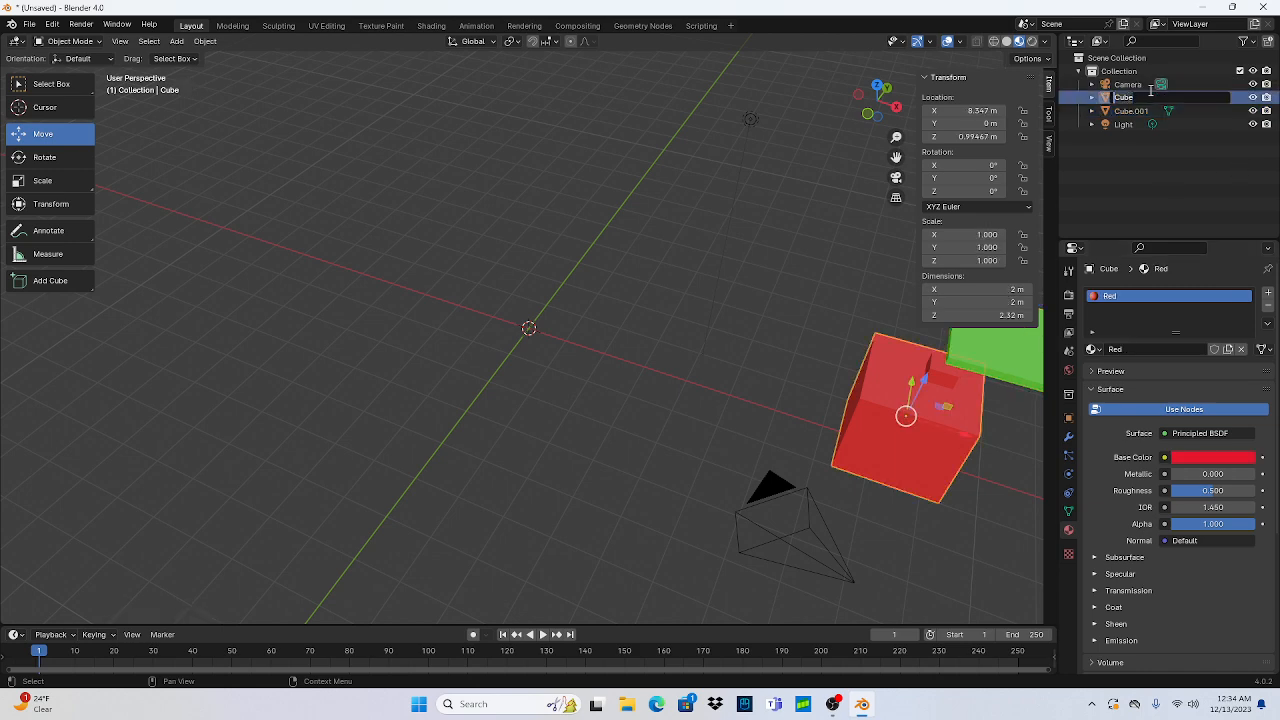
pyautogui.write('Red Present')
pyautogui.press('Return')
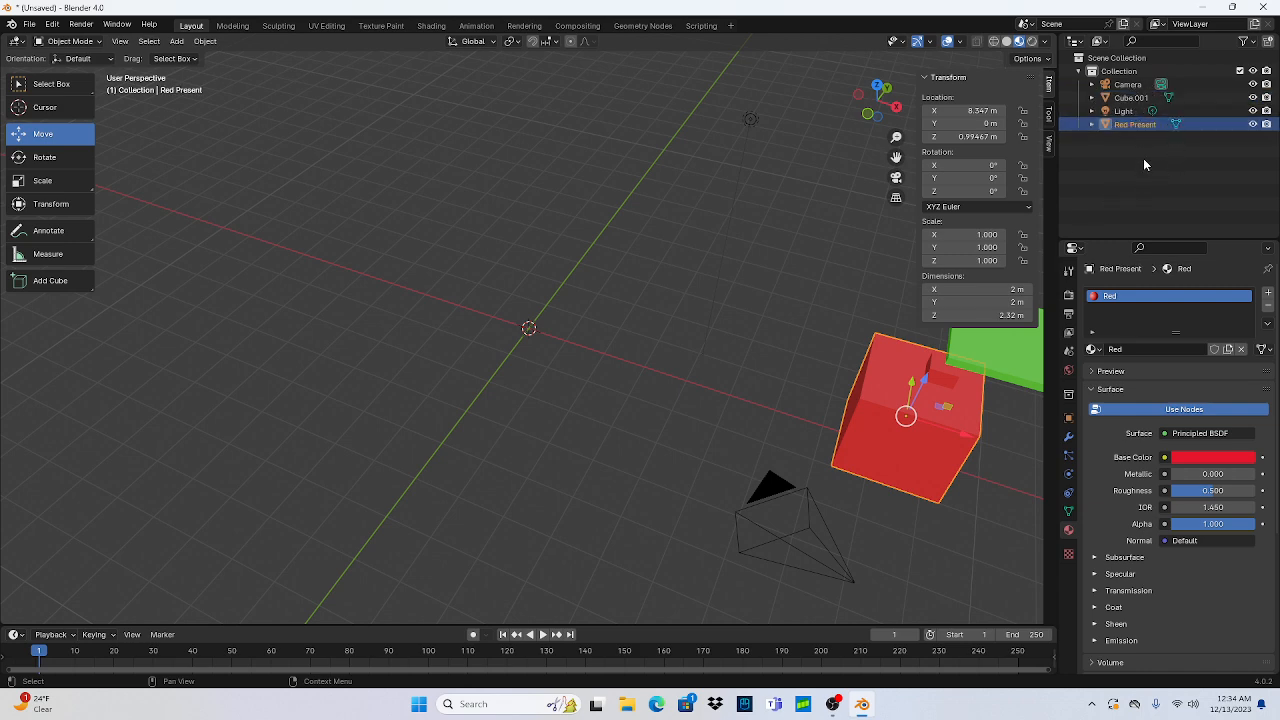
# Step: Rename the green slab object as Red present lid
pyautogui.doubleClick(1124, 97)
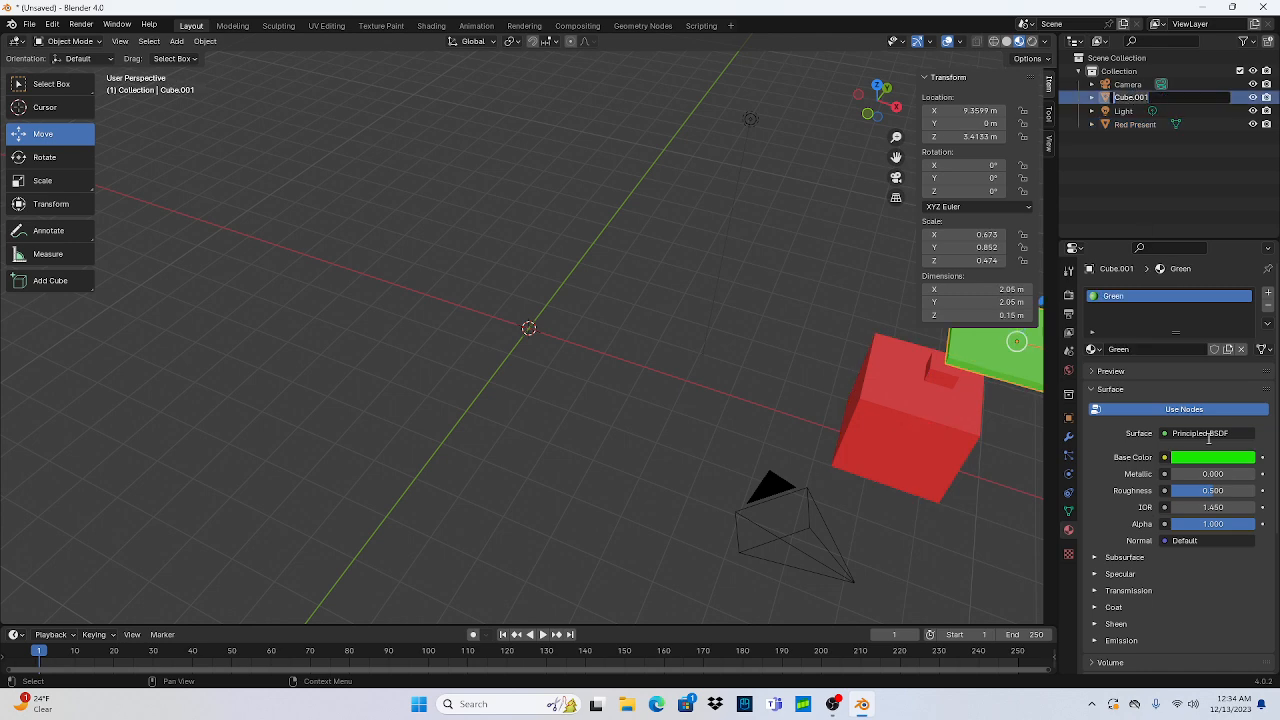
pyautogui.write('Re')
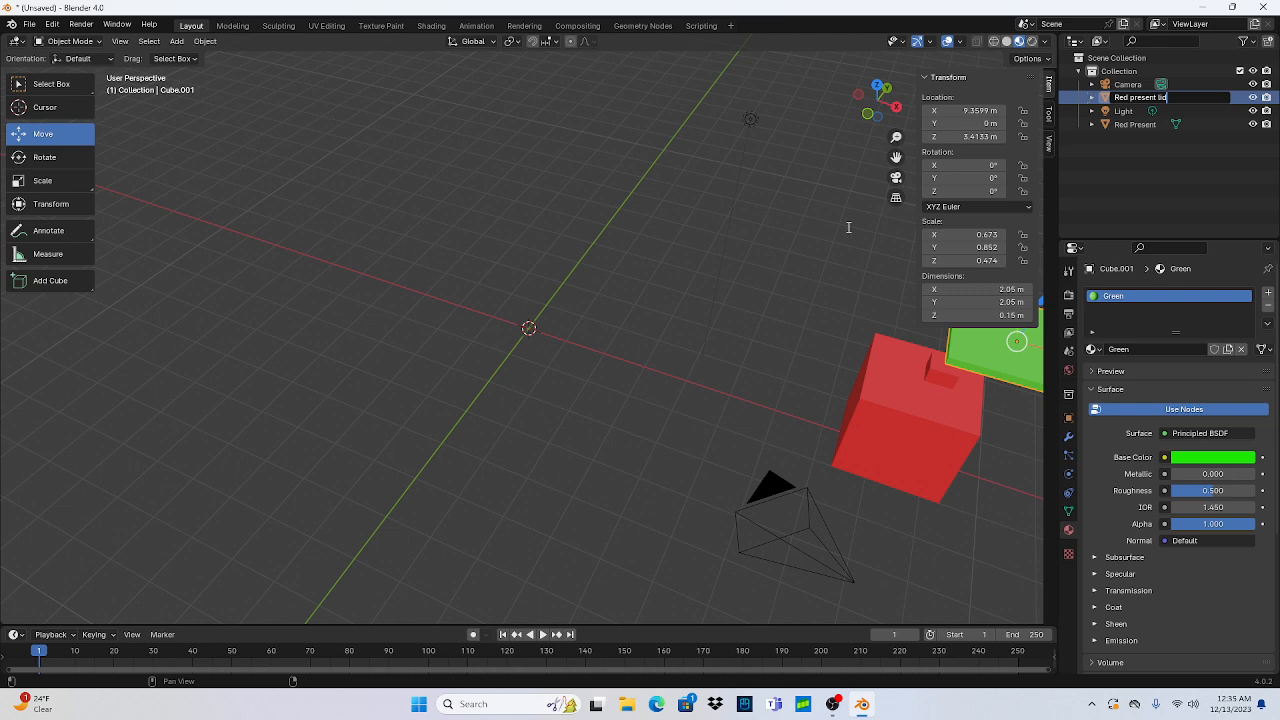
pyautogui.write('d present lid')
pyautogui.press('Return')
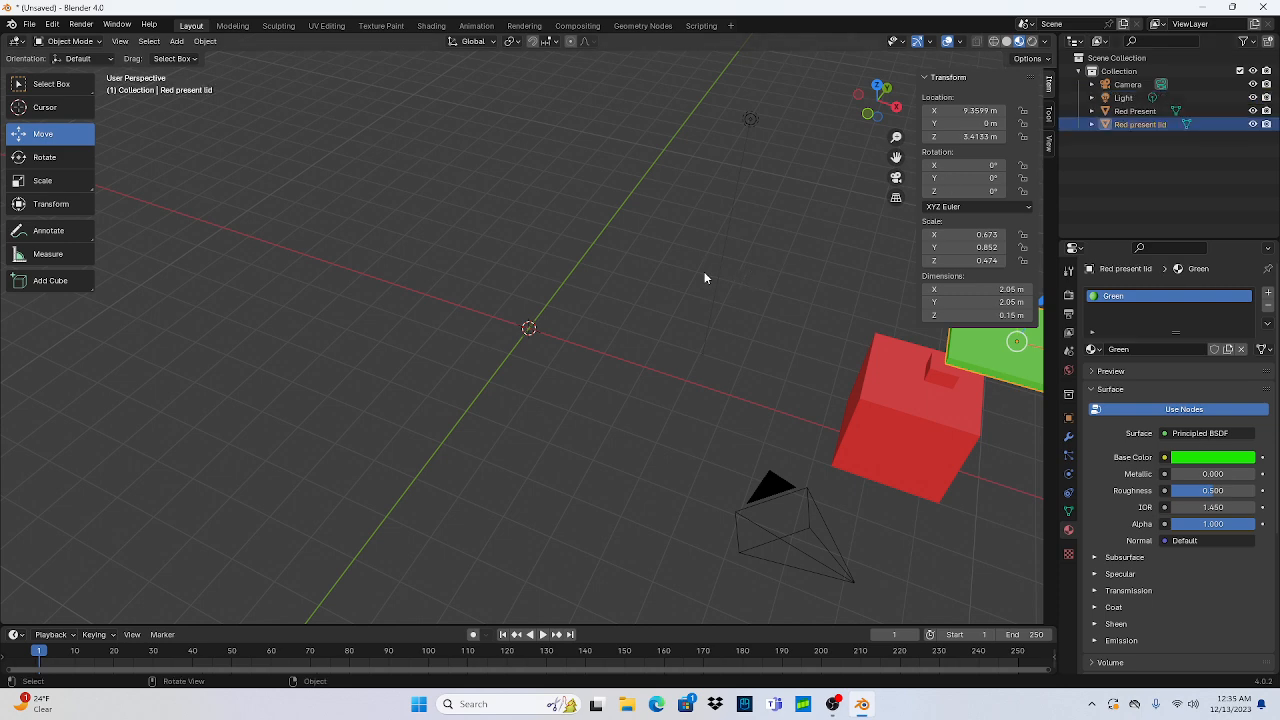
# Step: Add a cube of about 2.22 × 2.11 × 2.1 m on the grid near the world origin
pyautogui.scroll(-5, 704, 272)
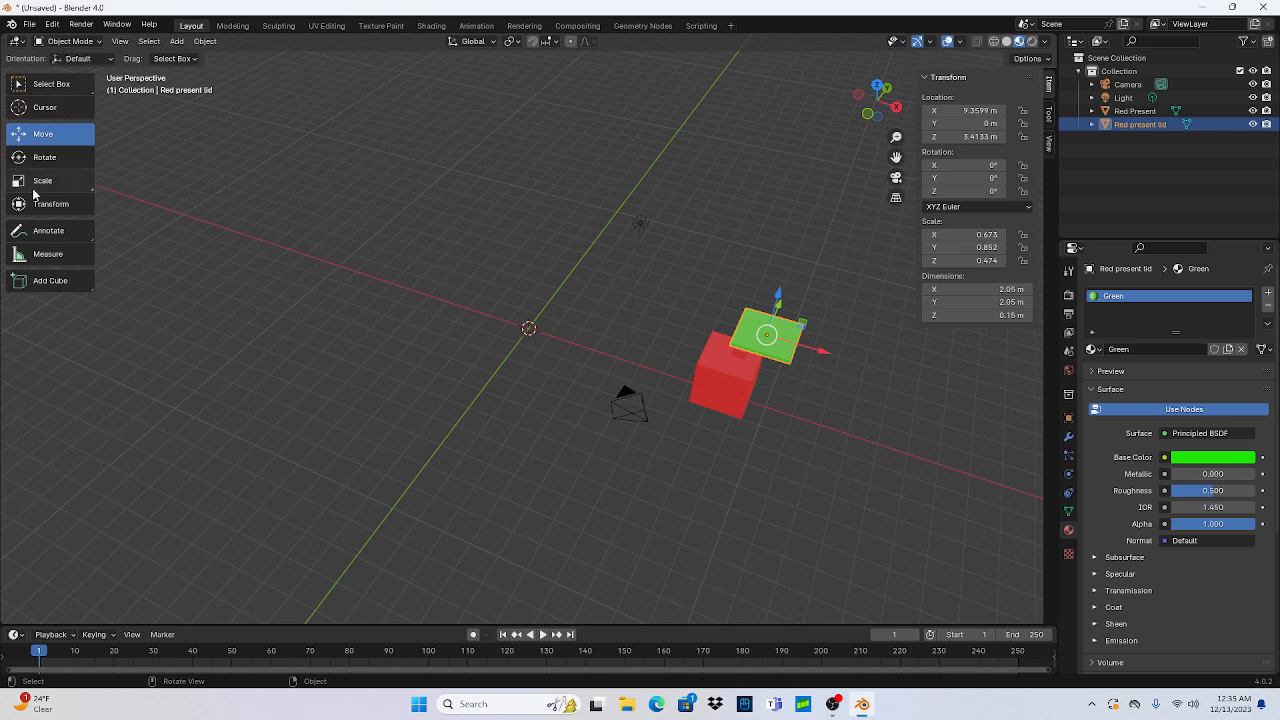
pyautogui.click(49, 281)
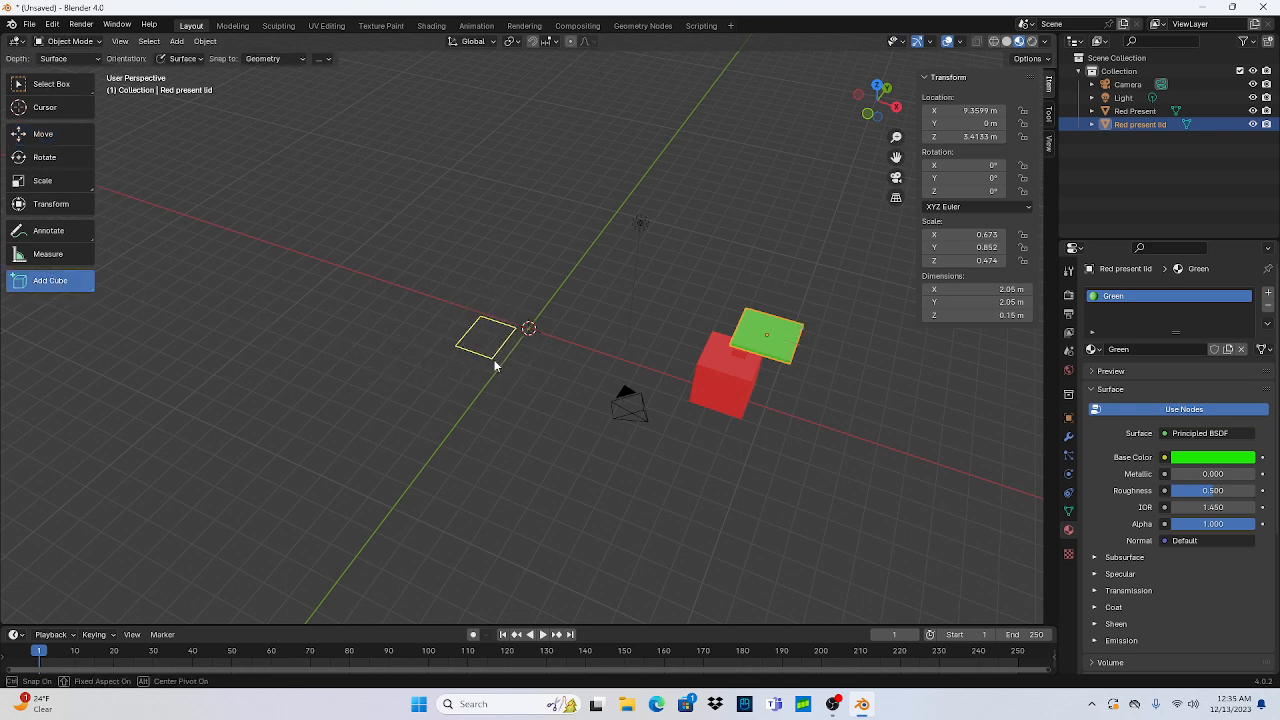
pyautogui.moveTo(508, 367); pyautogui.dragTo(502, 362)
pyautogui.click(520, 328)
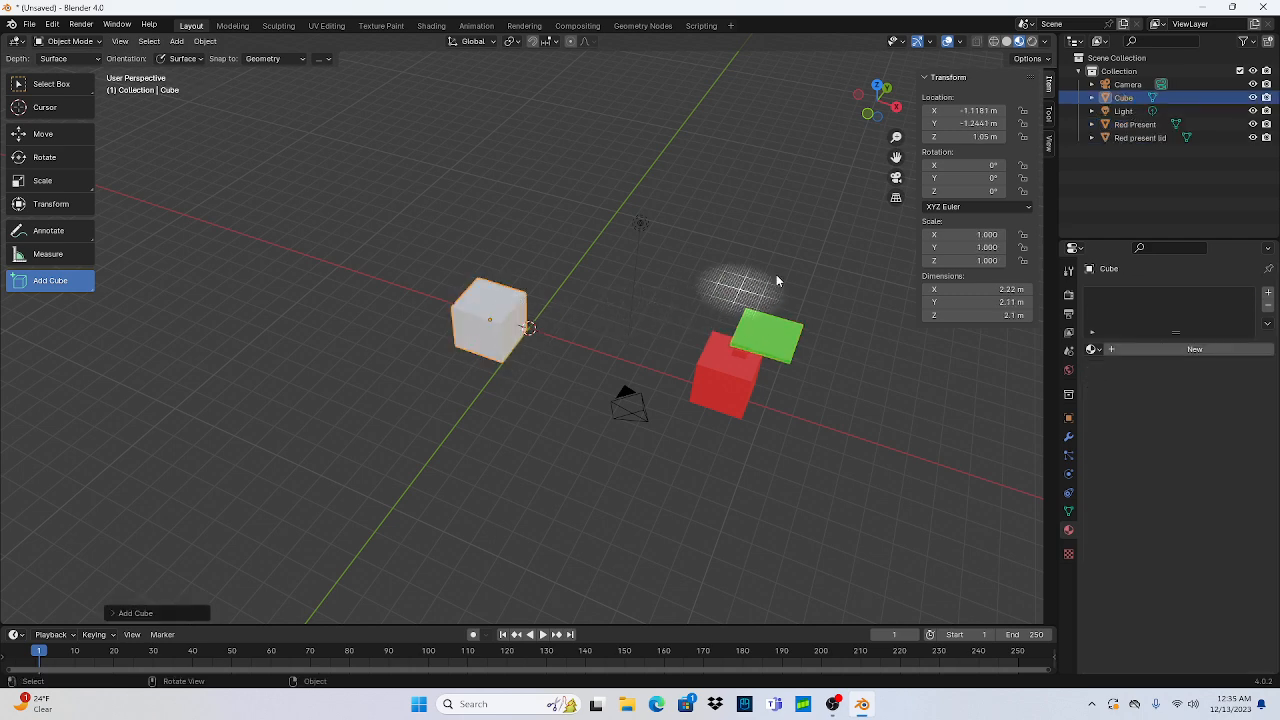
# Step: Set the new cube's location to 1 m on X, Y and Z
pyautogui.click(986, 110)
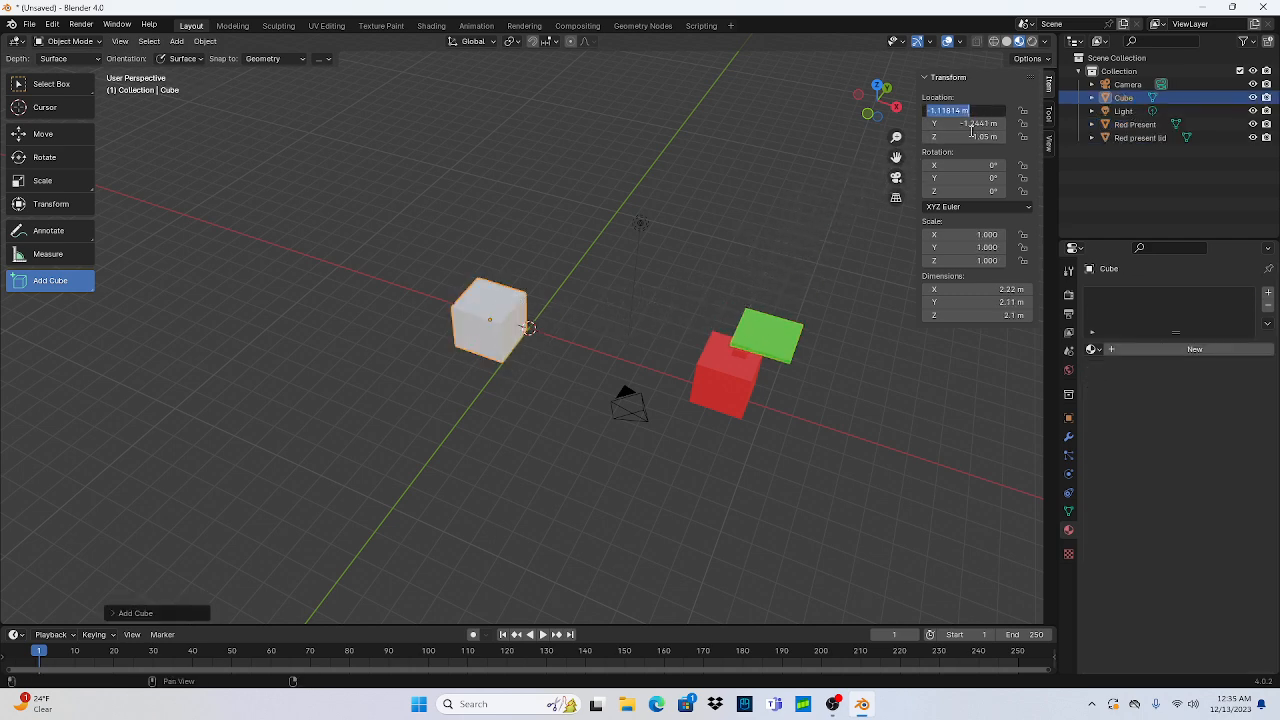
pyautogui.write('1')
pyautogui.press('Return')
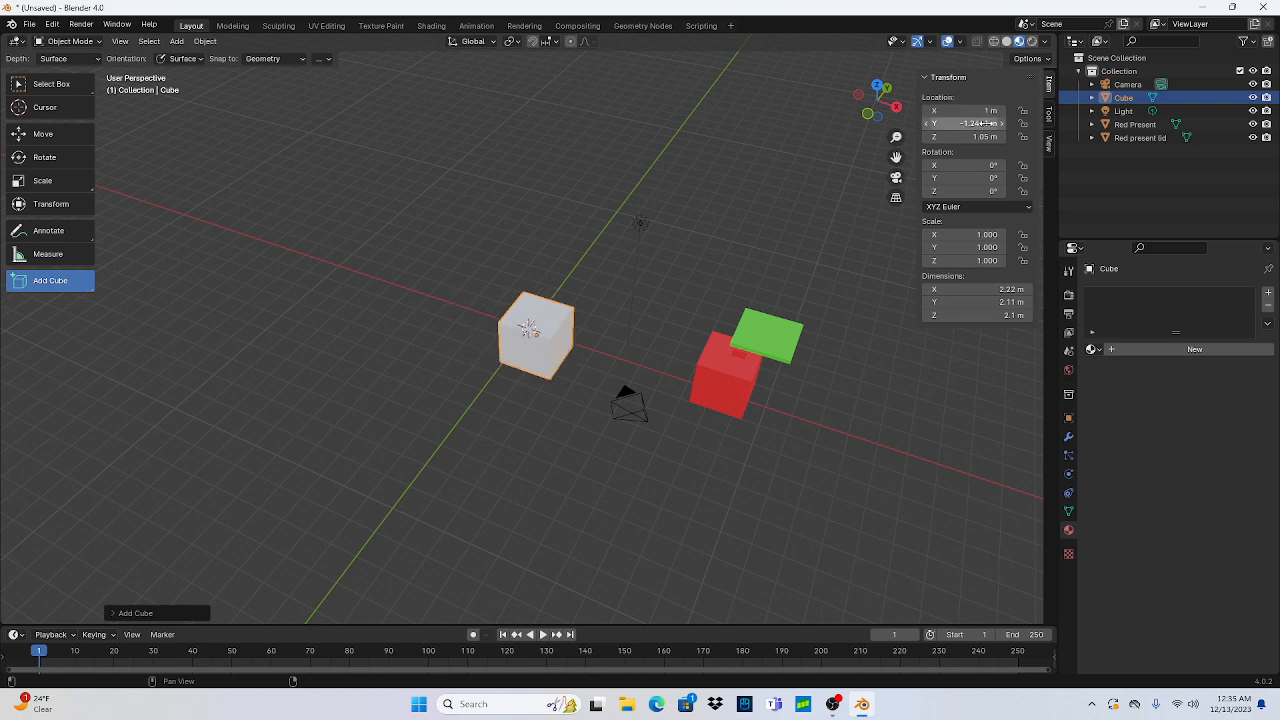
pyautogui.click(988, 123)
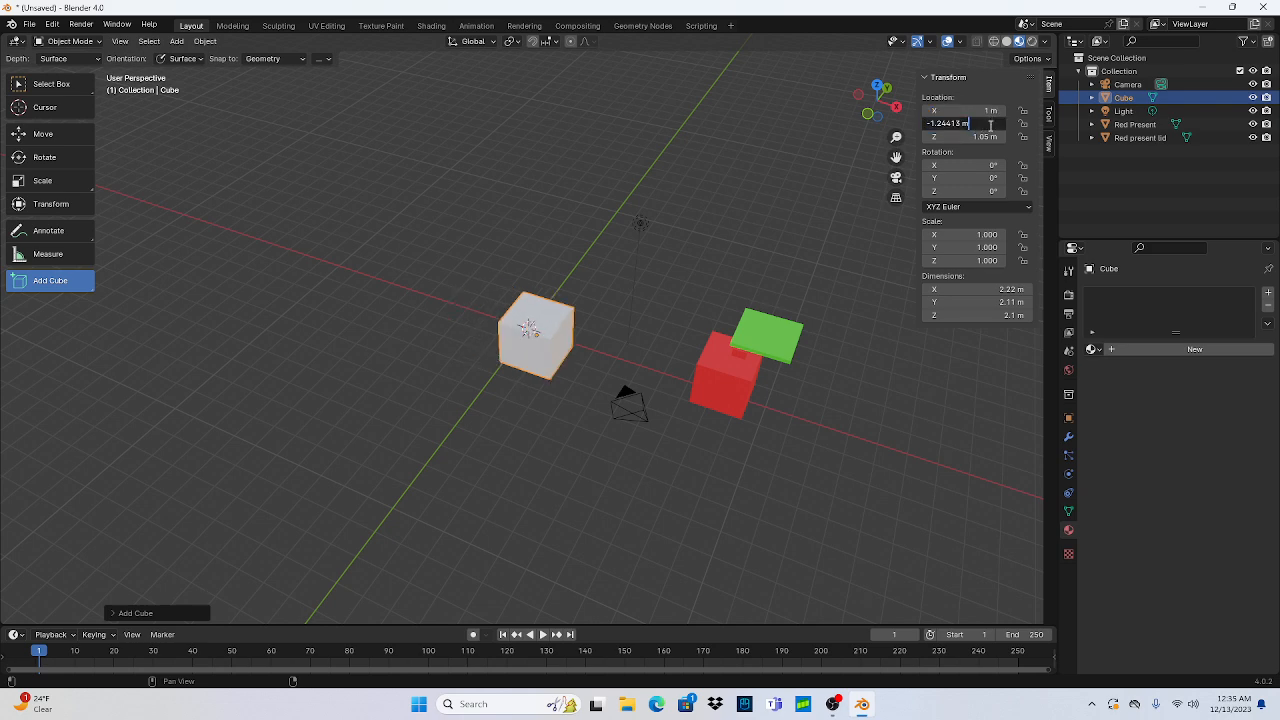
pyautogui.hotkey('ctrl', 'a')
pyautogui.press('BackSpace')
pyautogui.write('1')
pyautogui.press('Return')
pyautogui.click(997, 137)
pyautogui.hotkey('ctrl', 'a')
pyautogui.write('1')
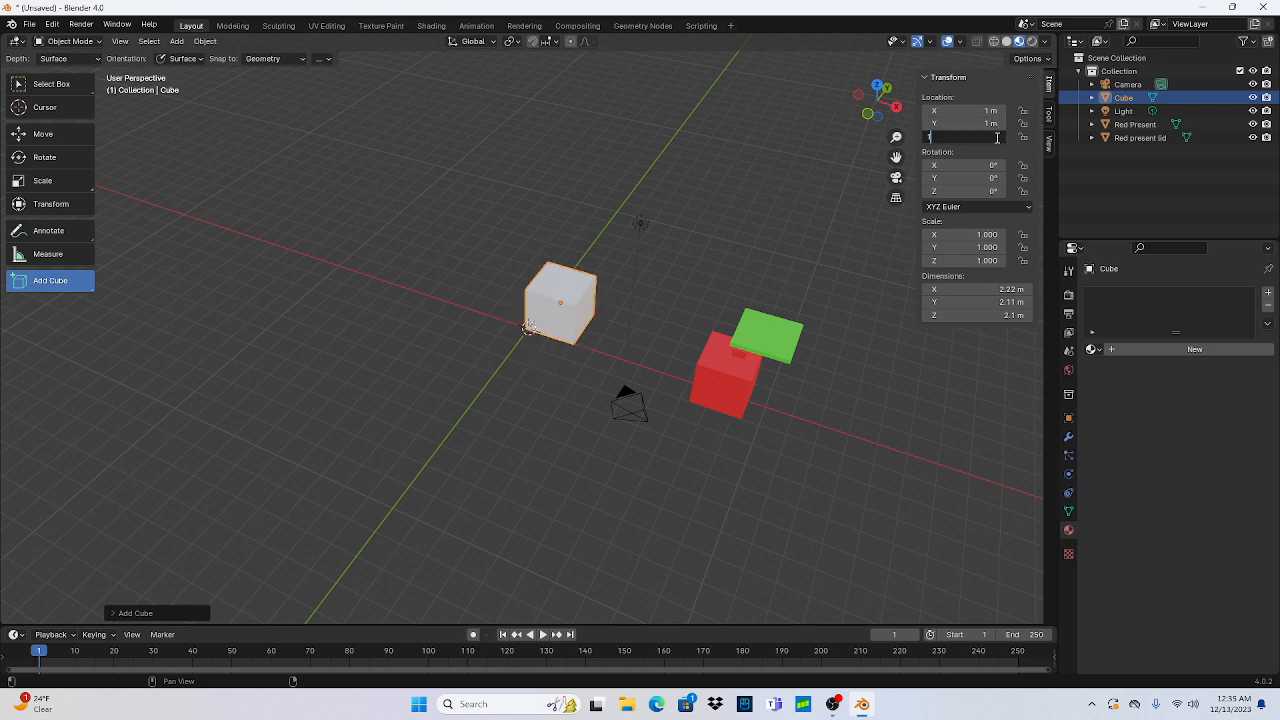
pyautogui.press('Return')
# Step: Set the new cube's dimensions to 2 m on X, Y and Z
pyautogui.click(999, 288)
pyautogui.write('2')
pyautogui.press('Return')
pyautogui.click(1004, 301)
pyautogui.hotkey('ctrl', 'a')
pyautogui.write('2')
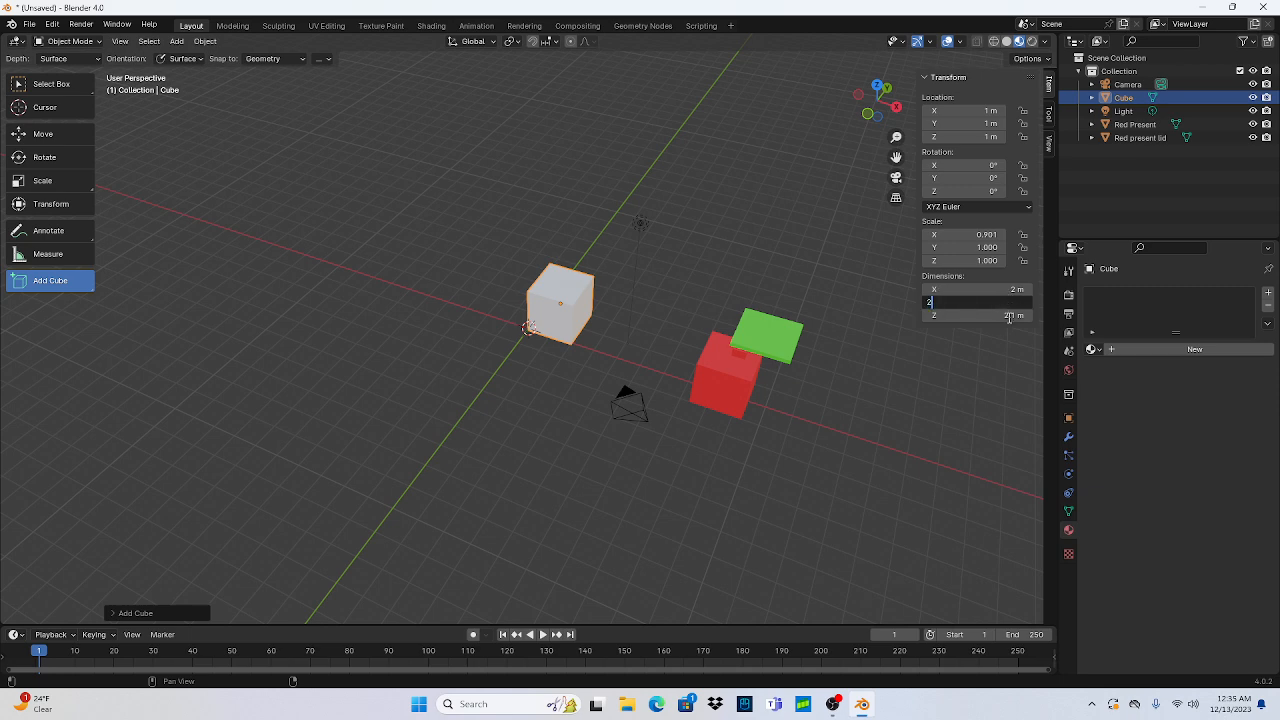
pyautogui.press('Return')
pyautogui.click(1010, 315)
pyautogui.hotkey('ctrl', 'a')
pyautogui.write('2')
pyautogui.press('Return')
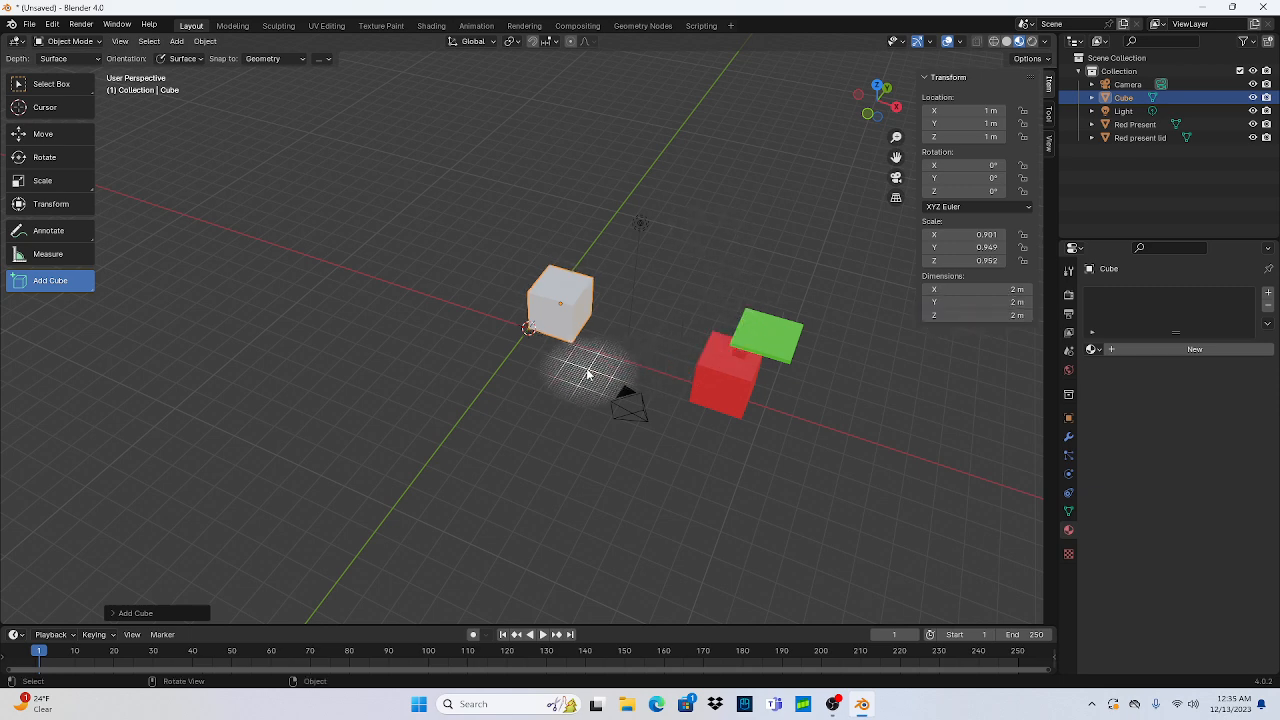
# Step: Move the new cube along the X axis to about -7.14 m and deselect it
pyautogui.click(50, 84)
pyautogui.click(43, 134)
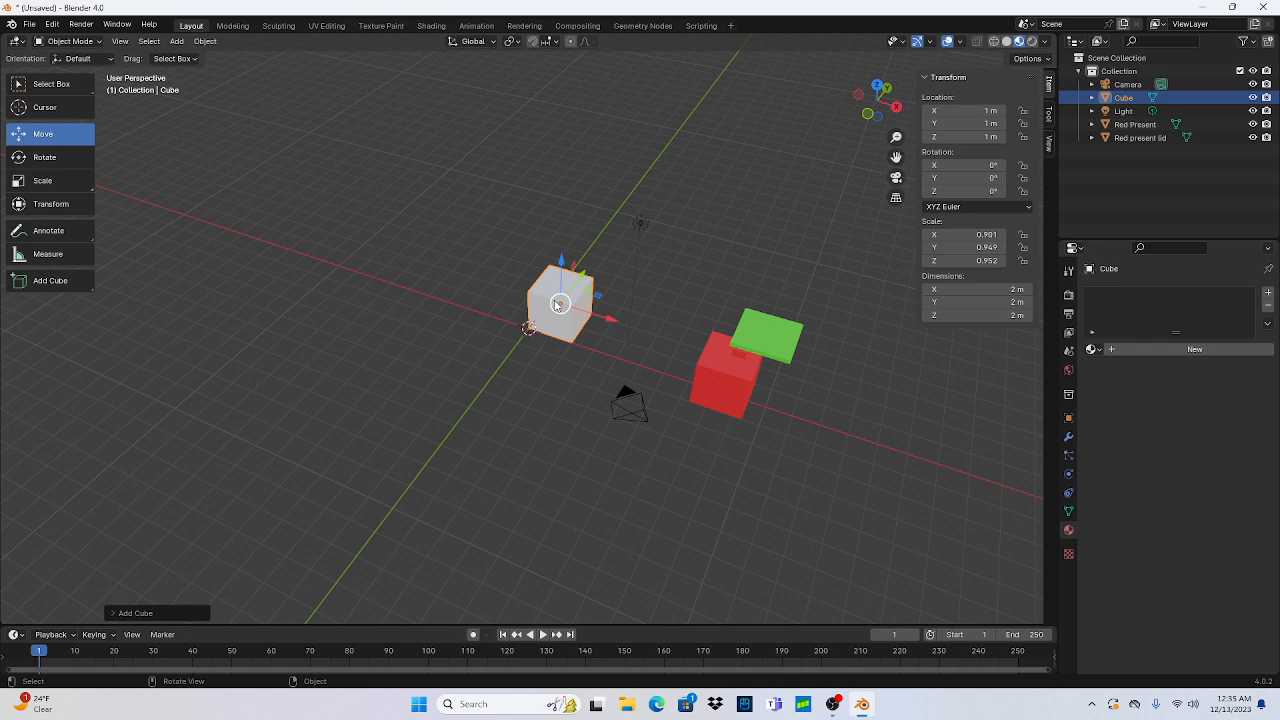
pyautogui.moveTo(605, 321); pyautogui.dragTo(446, 267)
pyautogui.click(456, 332)
# Step: Examine the new white cube from several angles and its placement relative to the world origin
pyautogui.moveTo(470, 245); pyautogui.dragTo(648, 234, button='middle')
pyautogui.scroll(3, 648, 234)
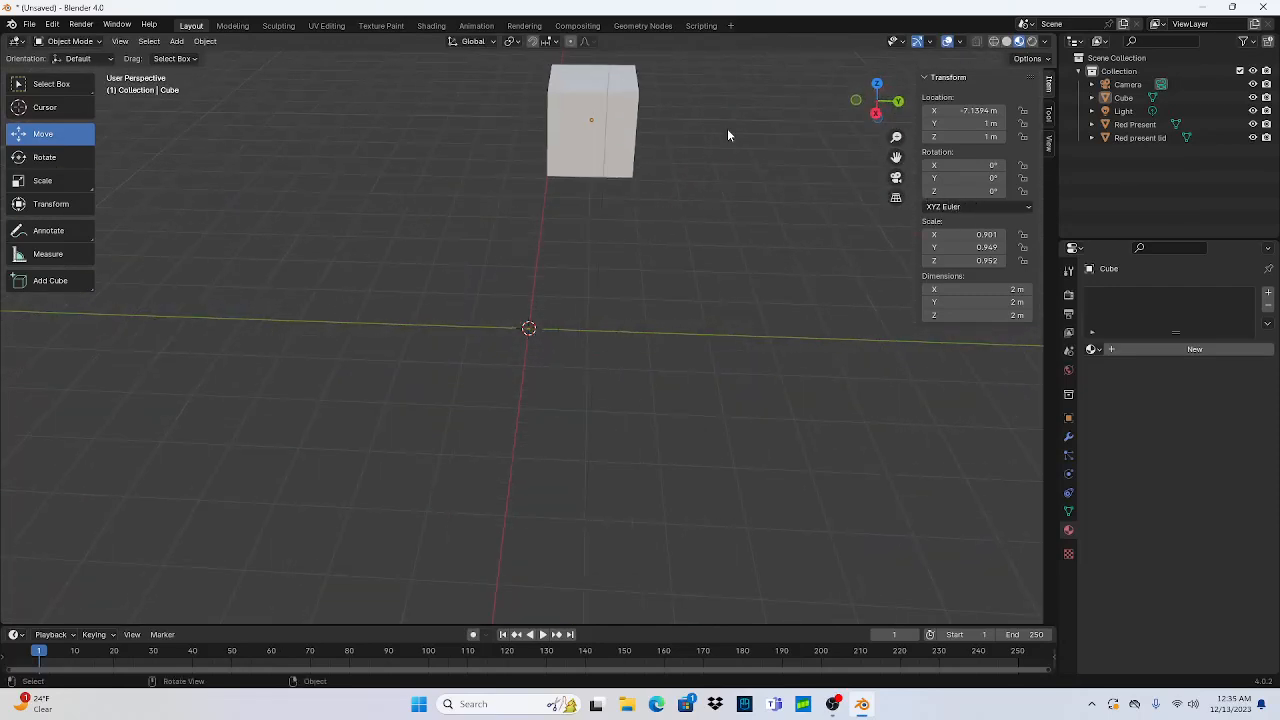
pyautogui.moveTo(720, 129); pyautogui.dragTo(680, 145, button='middle')
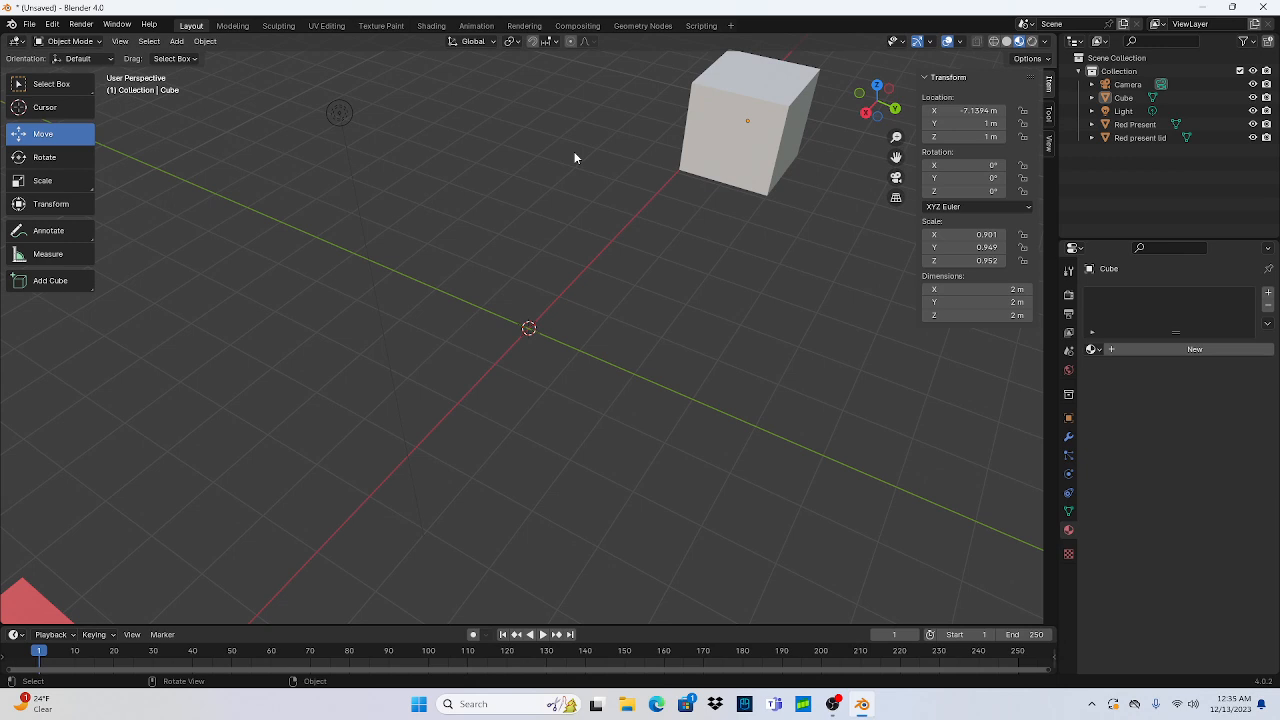
pyautogui.press('KP_6')
pyautogui.press('KP_6')
pyautogui.press('KP_6')
pyautogui.press('KP_6')
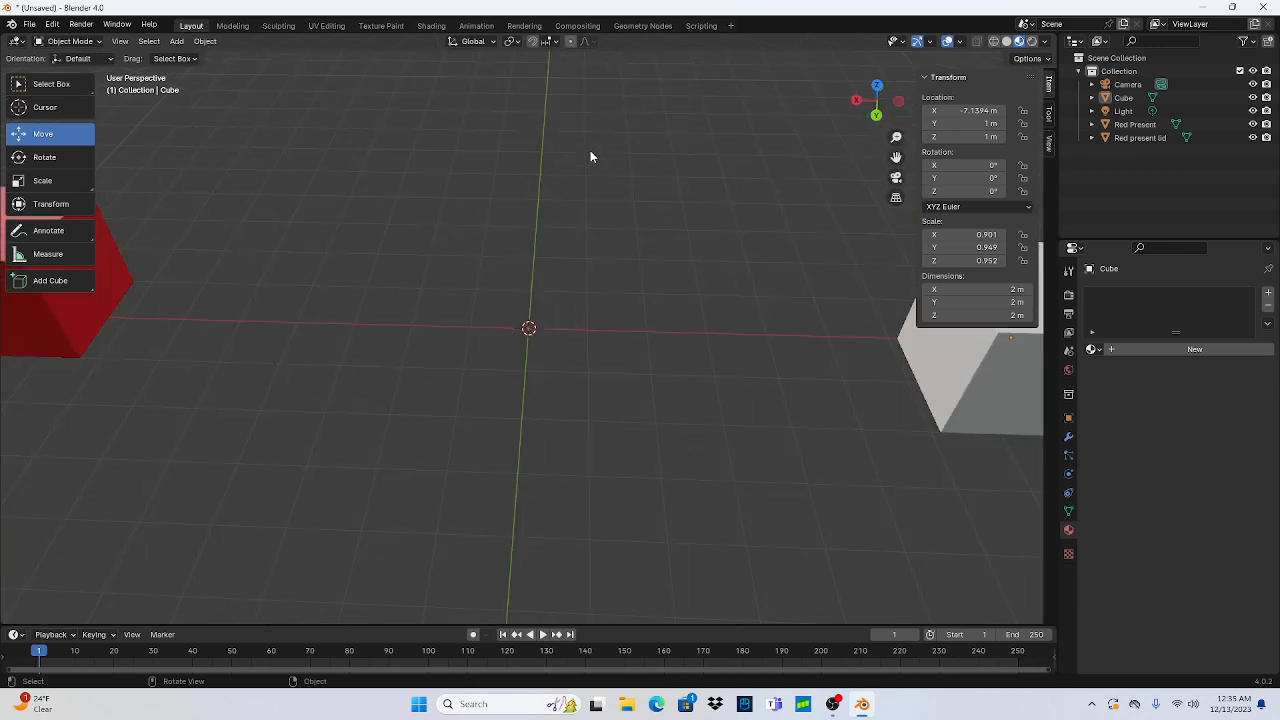
pyautogui.moveTo(649, 334); pyautogui.dragTo(662, 299, button='middle')
pyautogui.rightClick(643, 290)
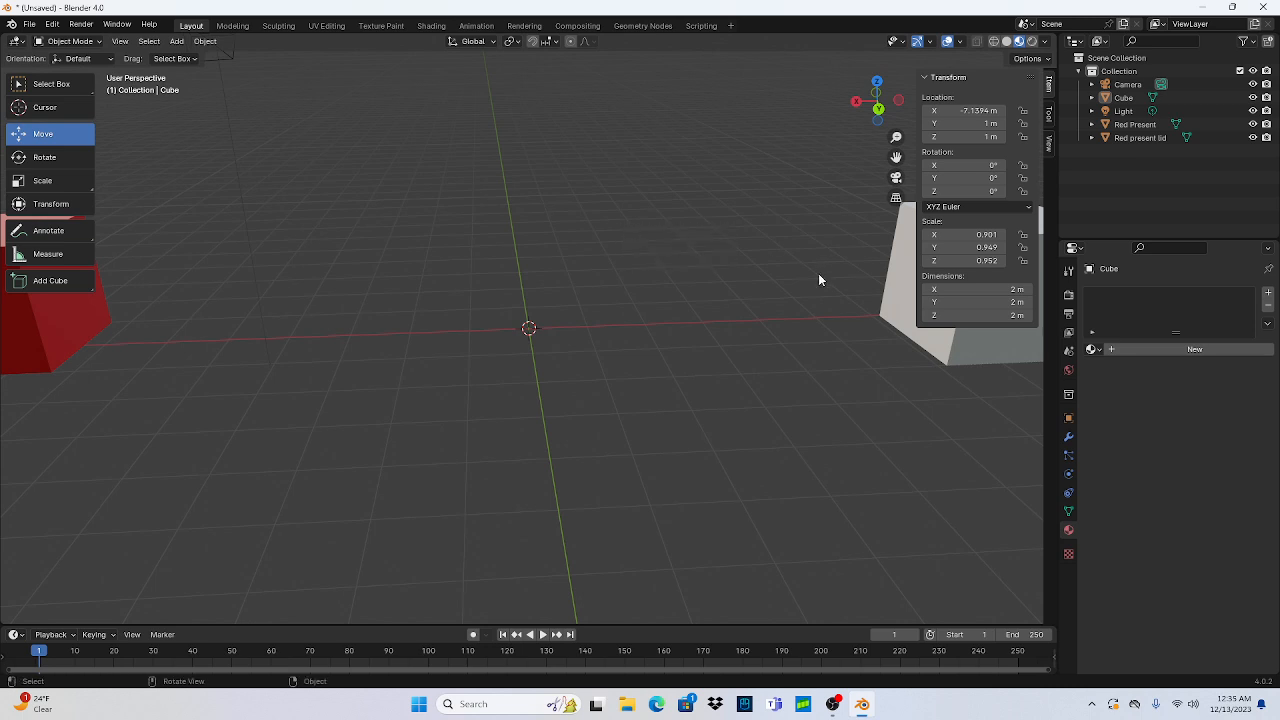
pyautogui.scroll(-2, 818, 278)
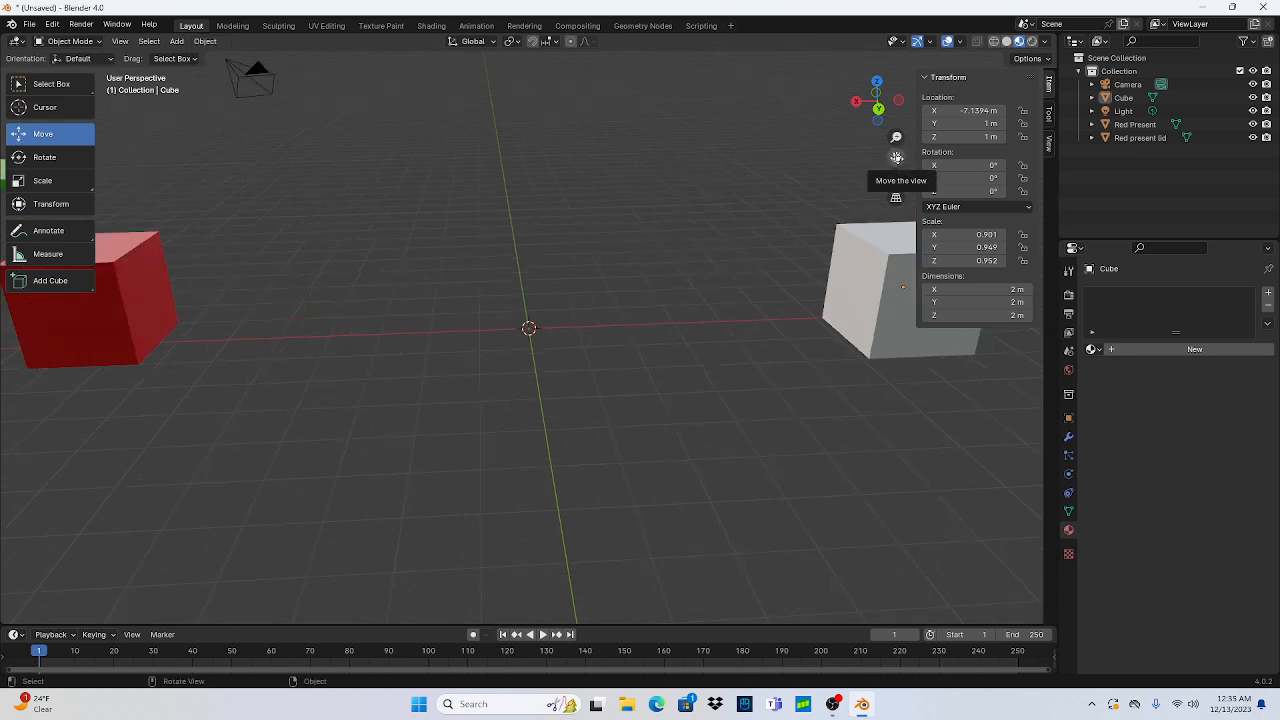
pyautogui.moveTo(897, 157); pyautogui.dragTo(699, 198)
pyautogui.moveTo(740, 222); pyautogui.dragTo(809, 201, button='middle')
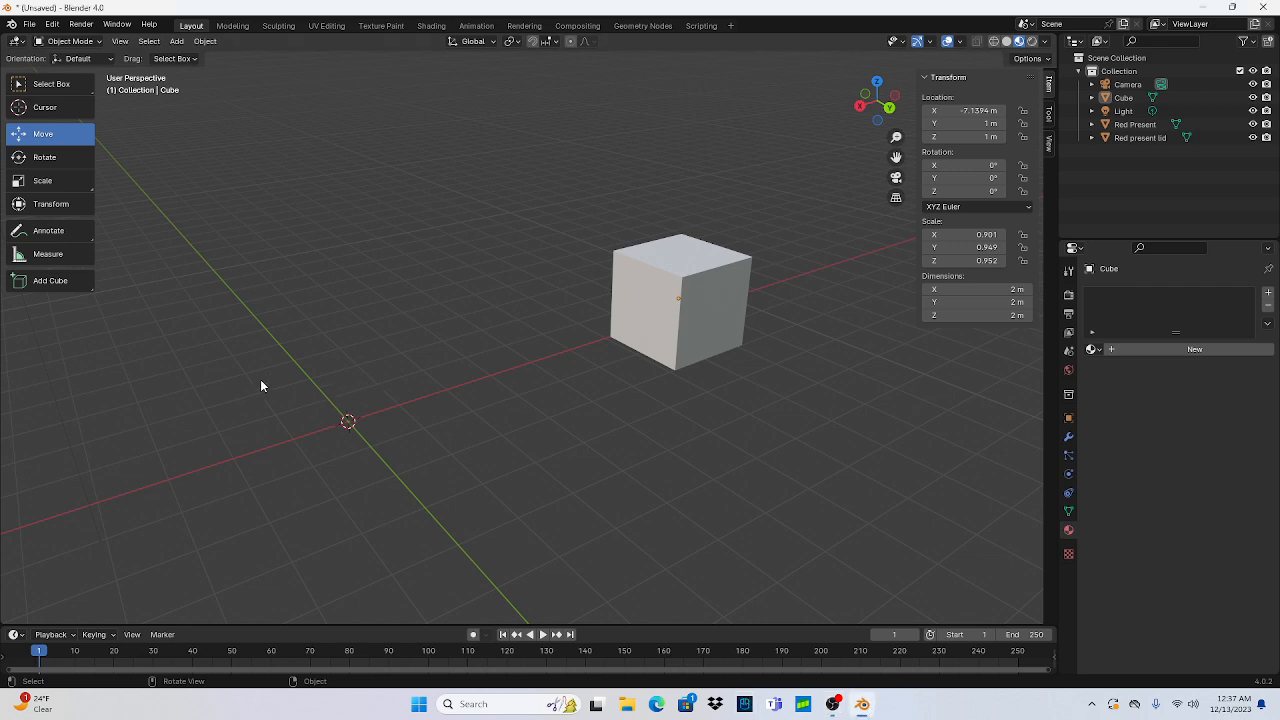
# Step: Select the green Red present lid and enter Edit Mode on it
pyautogui.scroll(-7, 481, 293)
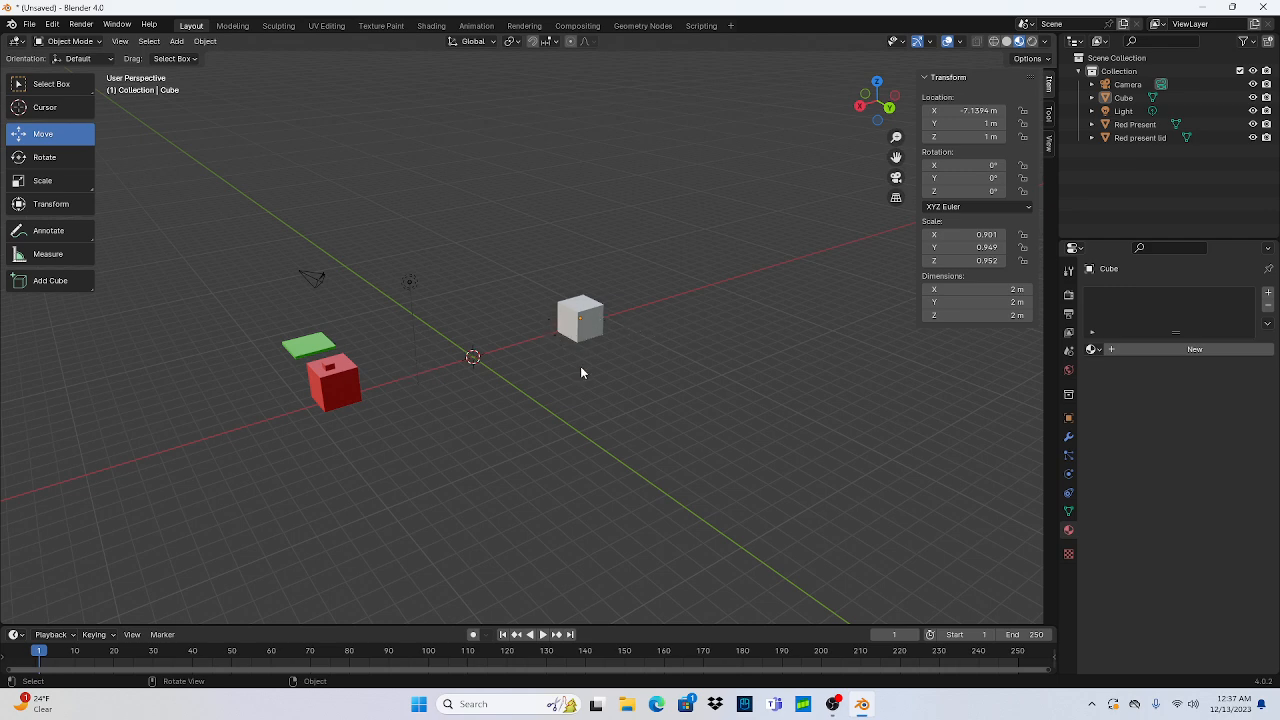
pyautogui.click(330, 366)
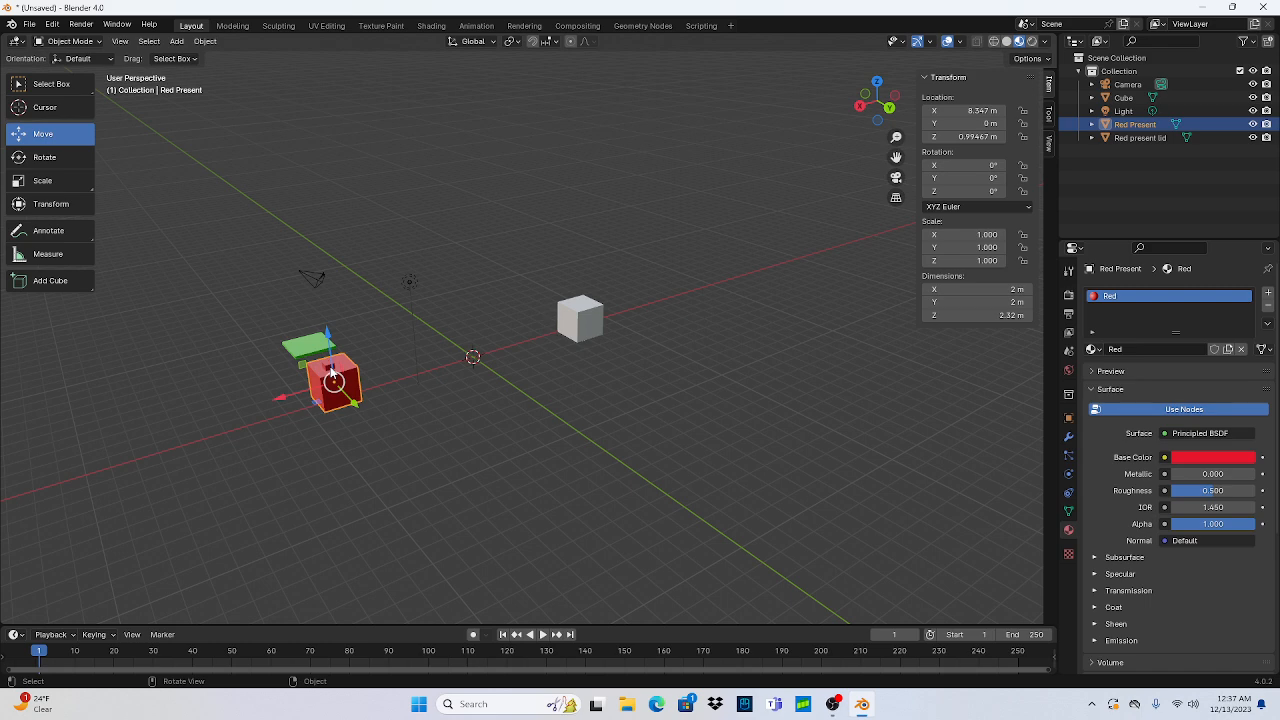
pyautogui.click(1140, 137)
pyautogui.moveTo(455, 380)
pyautogui.mouseDown(button='middle')
pyautogui.moveTo(530, 380)
pyautogui.moveTo(575, 416)
pyautogui.moveTo(440, 383)
pyautogui.moveTo(397, 400)
pyautogui.moveTo(440, 385)
pyautogui.mouseUp(button='middle')
pyautogui.scroll(5, 575, 418)
pyautogui.moveTo(896, 157); pyautogui.dragTo(1272, 191)
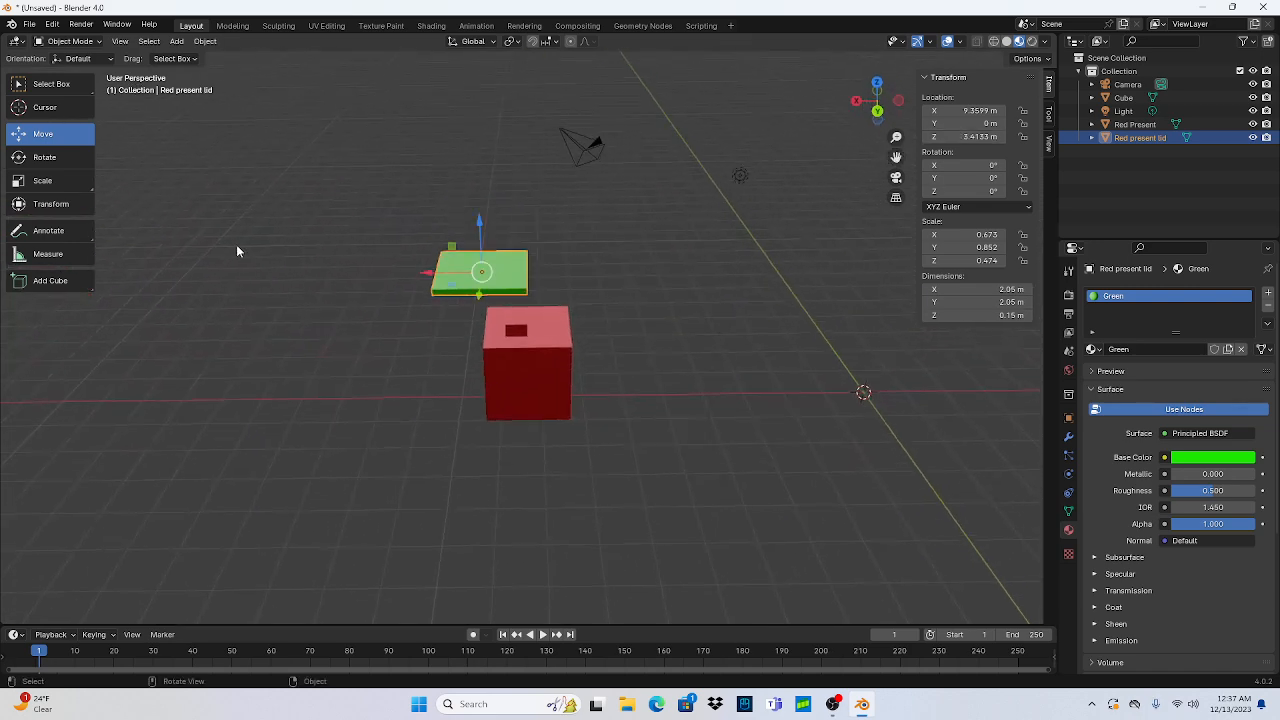
pyautogui.scroll(5, 438, 317)
pyautogui.moveTo(708, 329); pyautogui.dragTo(570, 322, button='middle')
pyautogui.click(75, 41)
pyautogui.click(85, 71)
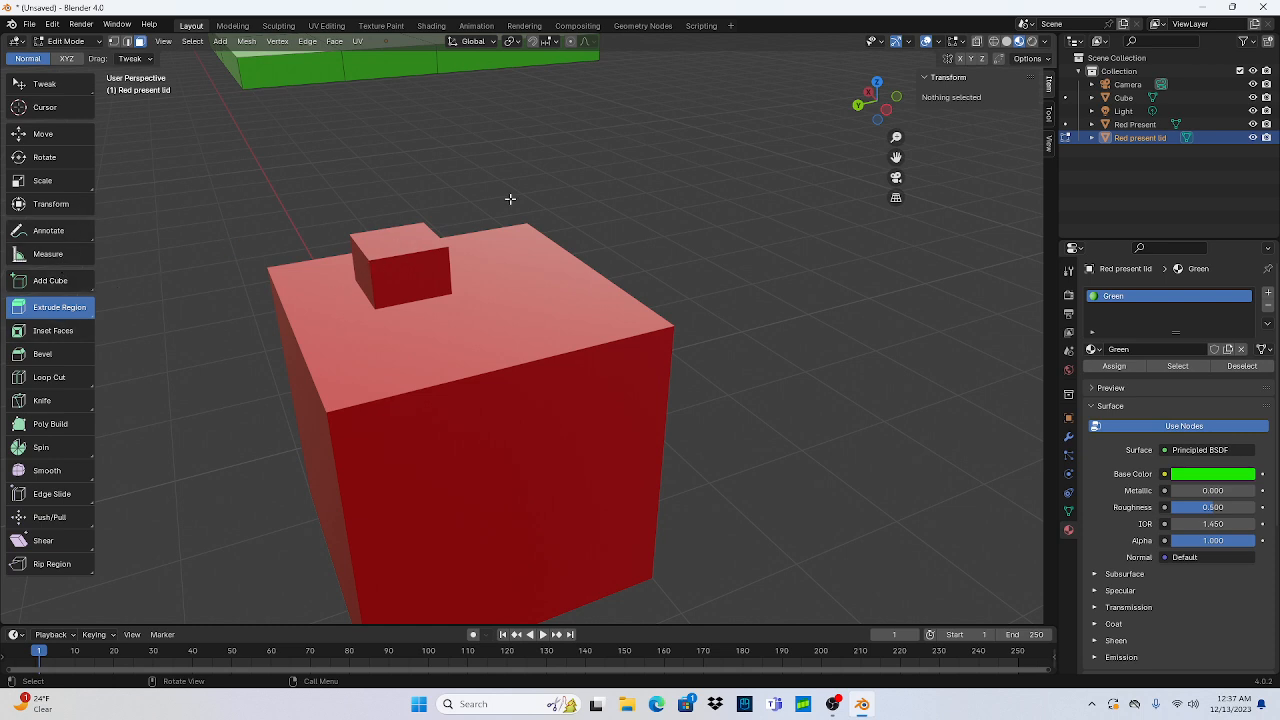
# Step: Select the Red Present object and inspect the small raised block on its top face
pyautogui.moveTo(389, 177); pyautogui.dragTo(395, 215, button='middle')
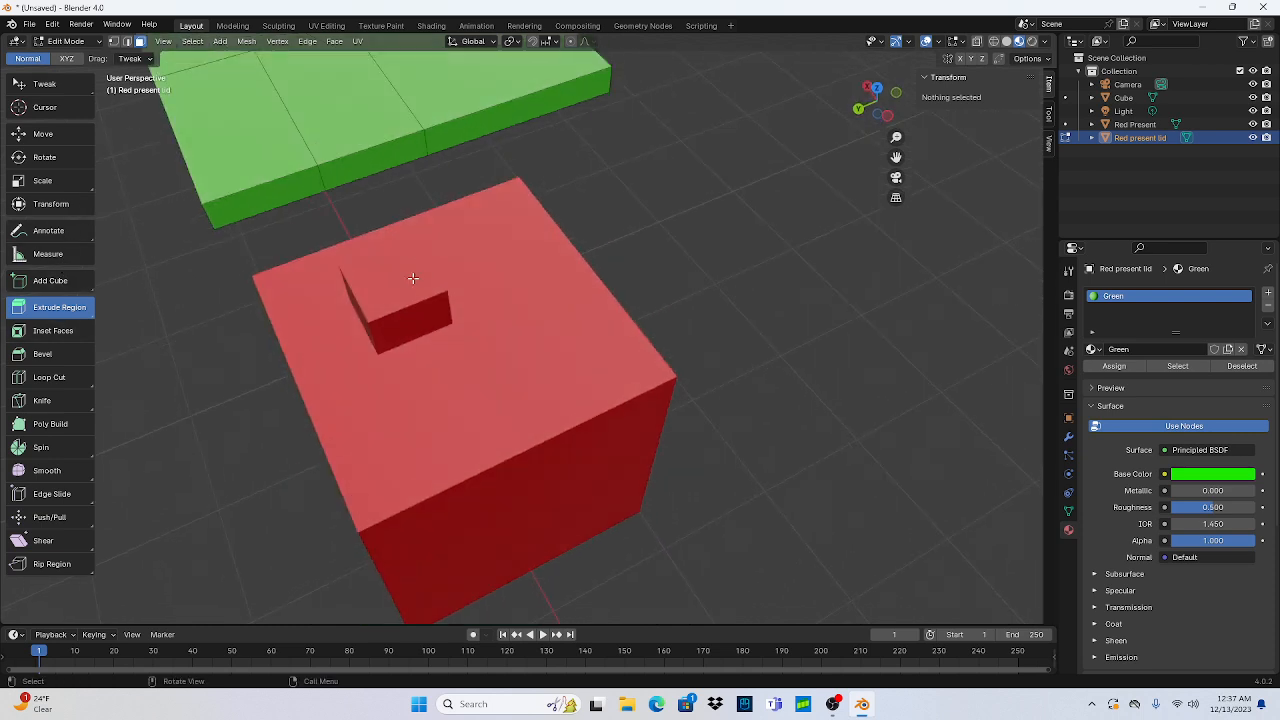
pyautogui.click(1136, 97)
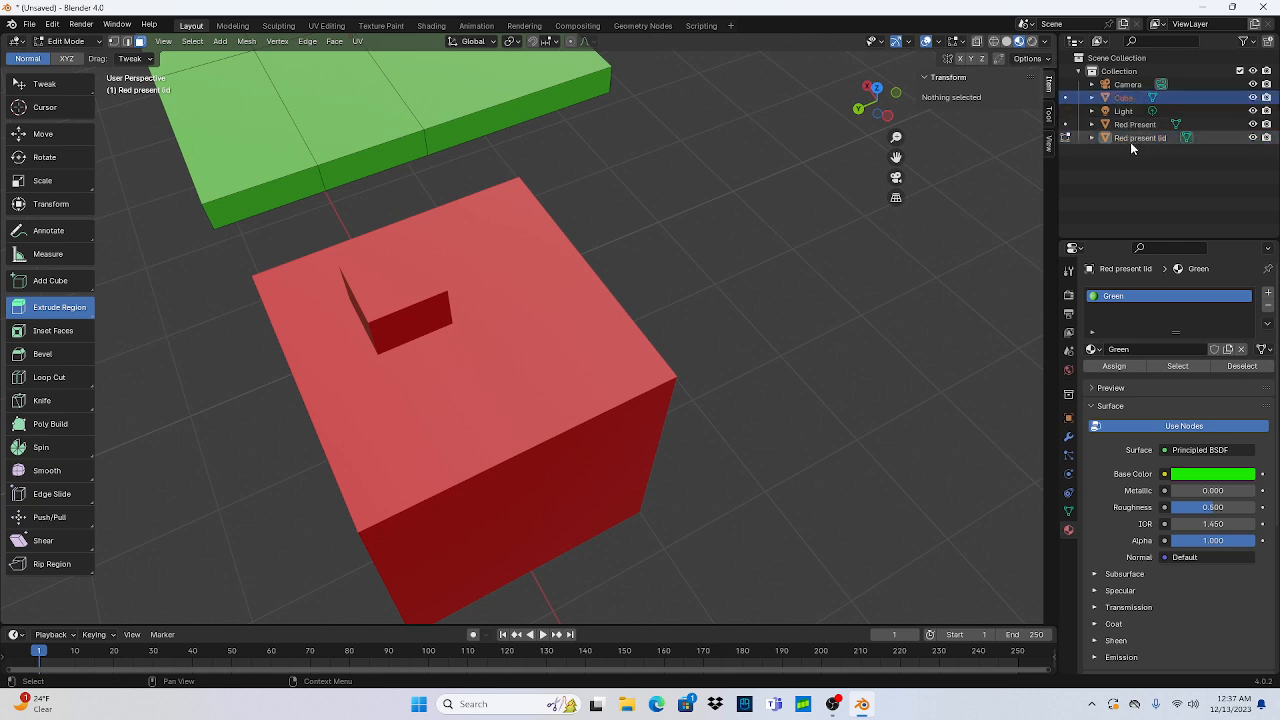
pyautogui.click(1133, 124)
pyautogui.moveTo(383, 270); pyautogui.dragTo(386, 241, button='middle')
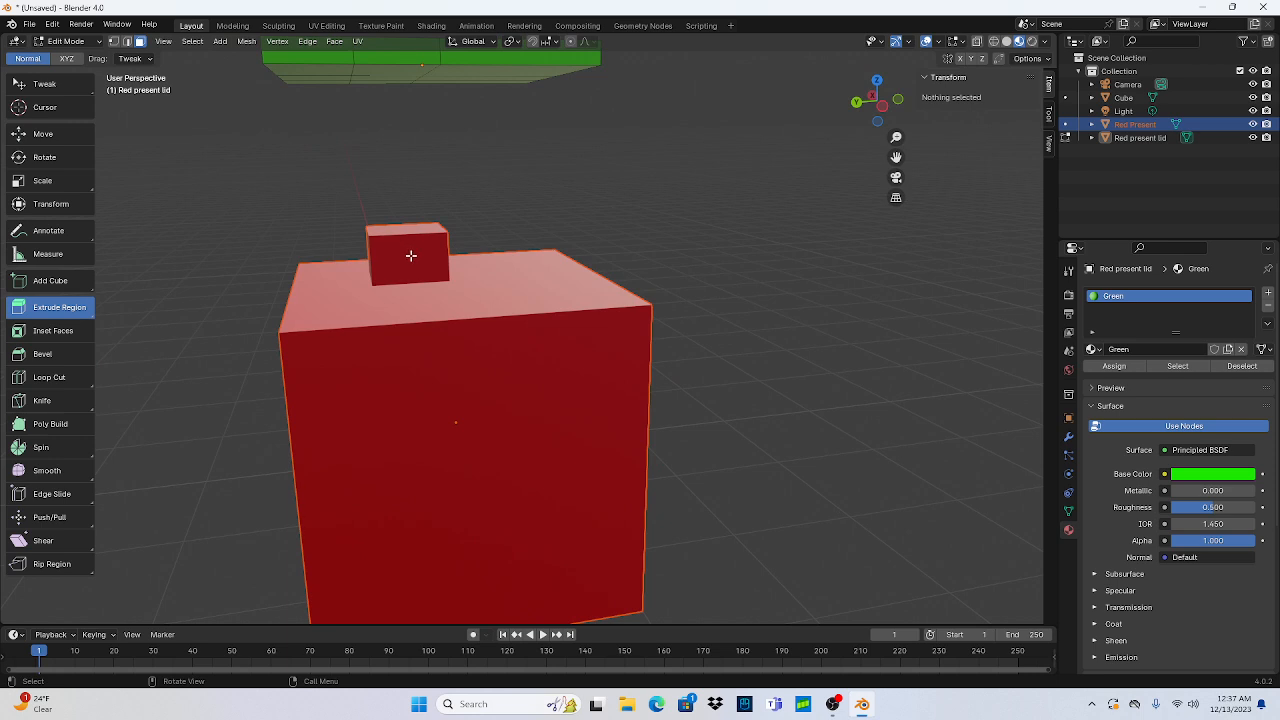
pyautogui.scroll(-4, 300, 203)
pyautogui.moveTo(491, 203); pyautogui.dragTo(476, 271, button='middle')
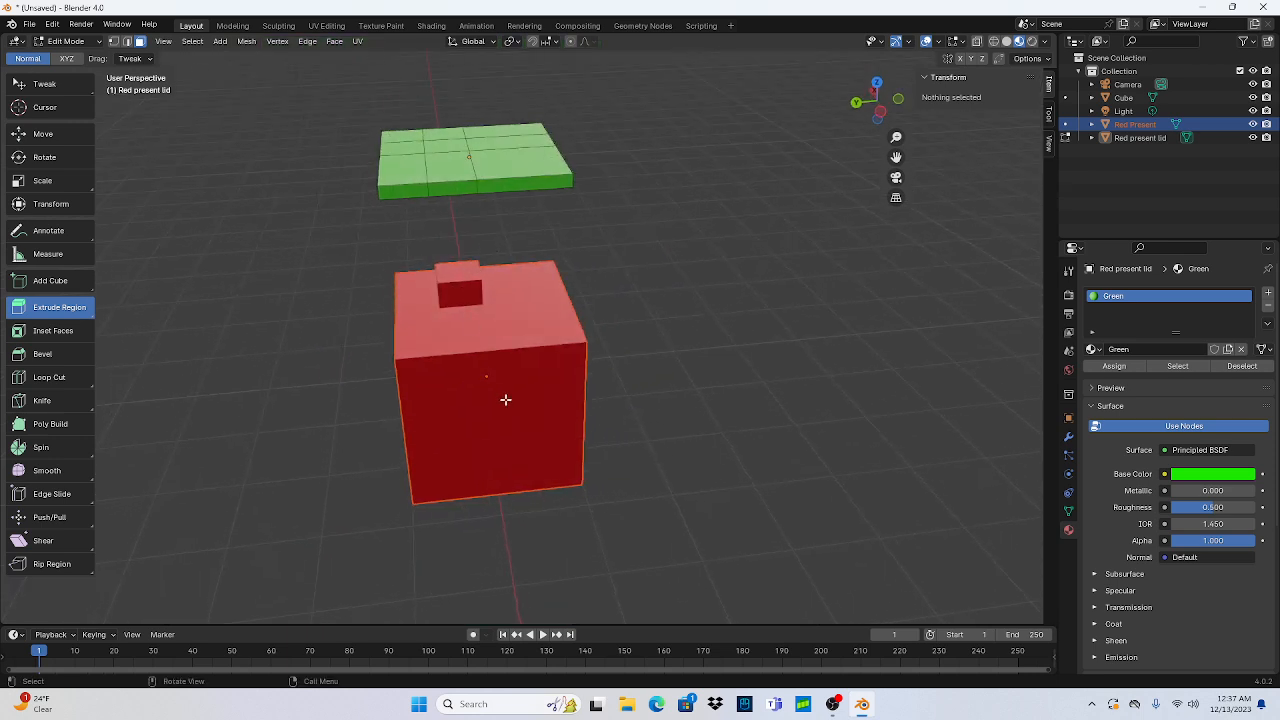
# Step: Switch the mesh selection mode from faces through vertices to edges, keeping Extrude Region as the active tool
pyautogui.click(55, 80)
pyautogui.click(30, 308)
pyautogui.click(30, 331)
pyautogui.hotkey('shift', 'space')
pyautogui.press('e')
pyautogui.click(113, 42)
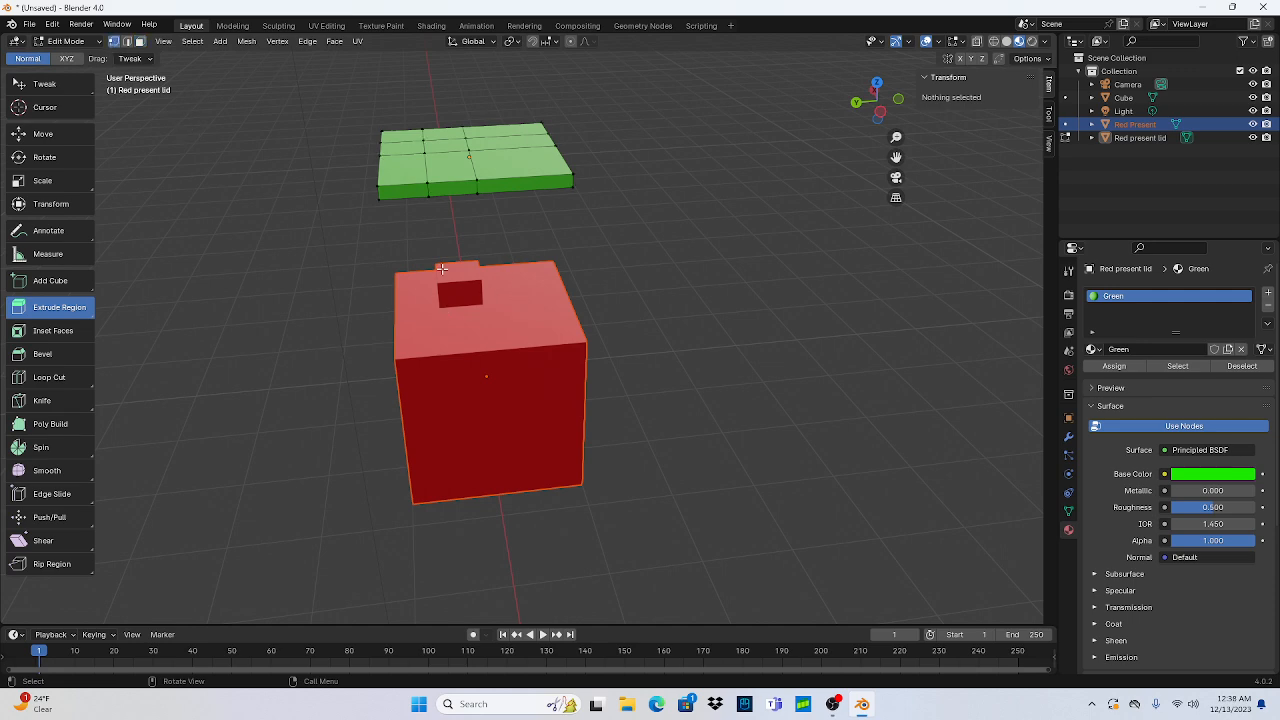
pyautogui.click(73, 88)
pyautogui.click(136, 42)
pyautogui.click(127, 42)
pyautogui.press('e')
# Step: Switch to the Red present lid, select one of its top edges, clear the selection and view the lid from below
pyautogui.moveTo(500, 388); pyautogui.dragTo(645, 372, button='middle')
pyautogui.click(1176, 139)
pyautogui.click(445, 183)
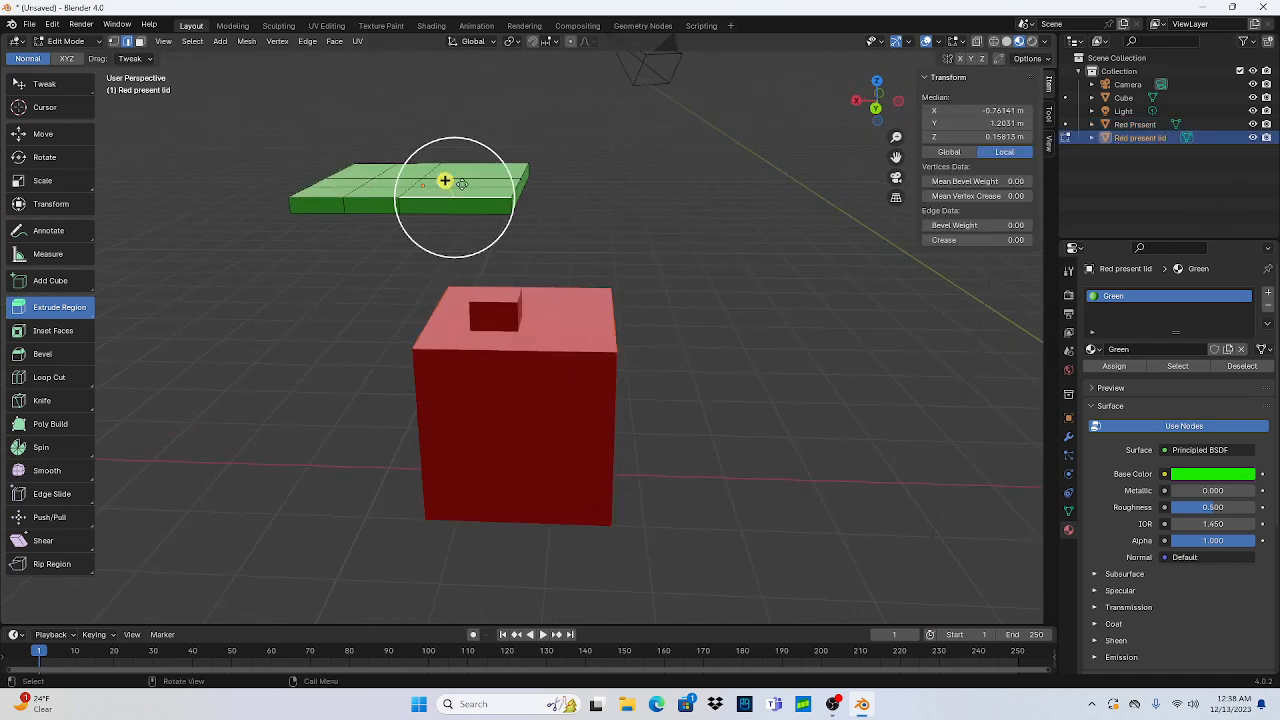
pyautogui.click(523, 306)
pyautogui.moveTo(523, 374)
pyautogui.mouseDown(button='middle')
pyautogui.moveTo(627, 328)
pyautogui.moveTo(523, 376)
pyautogui.mouseUp(button='middle')
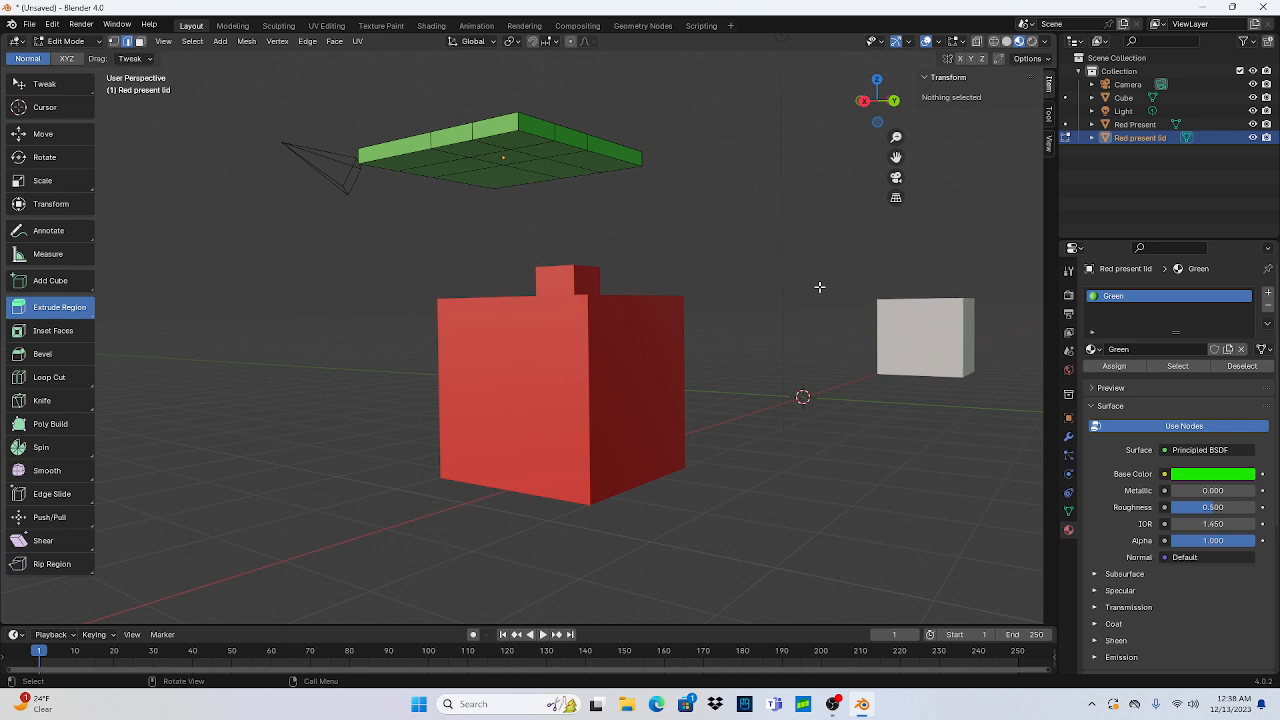
# Step: Switch mesh editing to Red Present and try extruding one top edge of the raised block about 0.3 m upward
pyautogui.click(1066, 125)
pyautogui.moveTo(740, 335); pyautogui.dragTo(566, 356, button='middle')
pyautogui.click(523, 311)
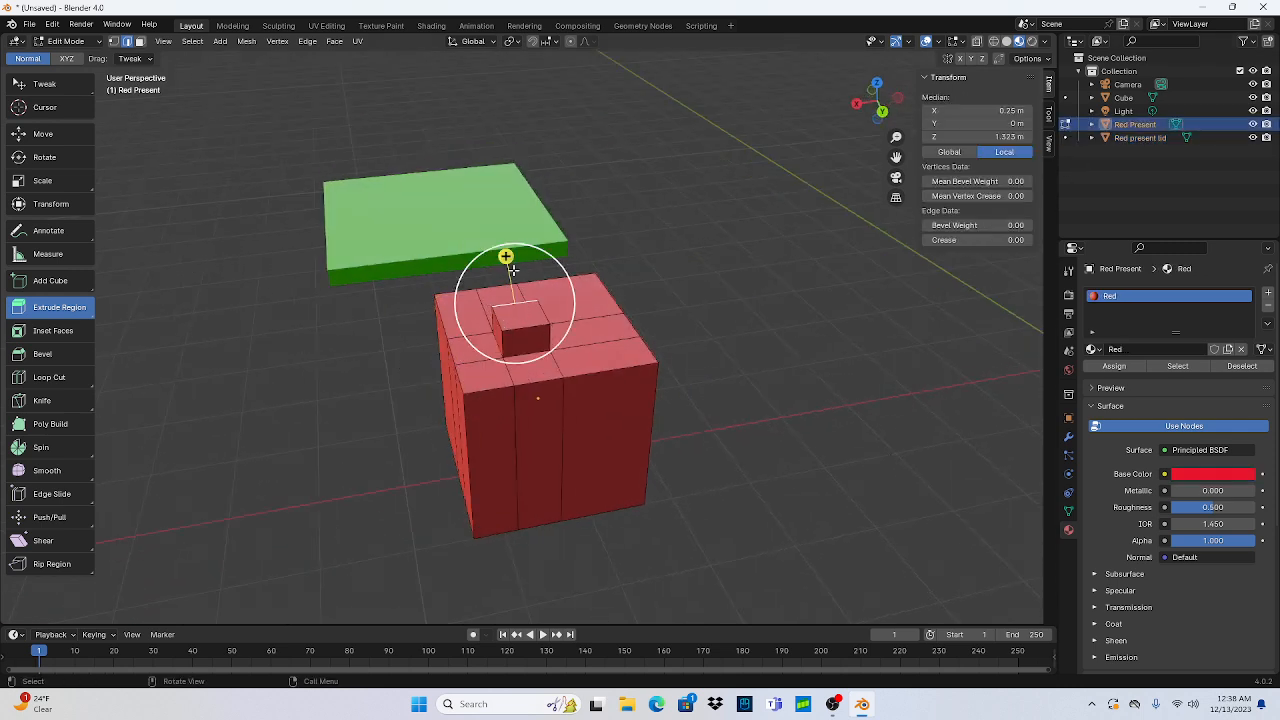
pyautogui.moveTo(505, 256); pyautogui.dragTo(530, 240)
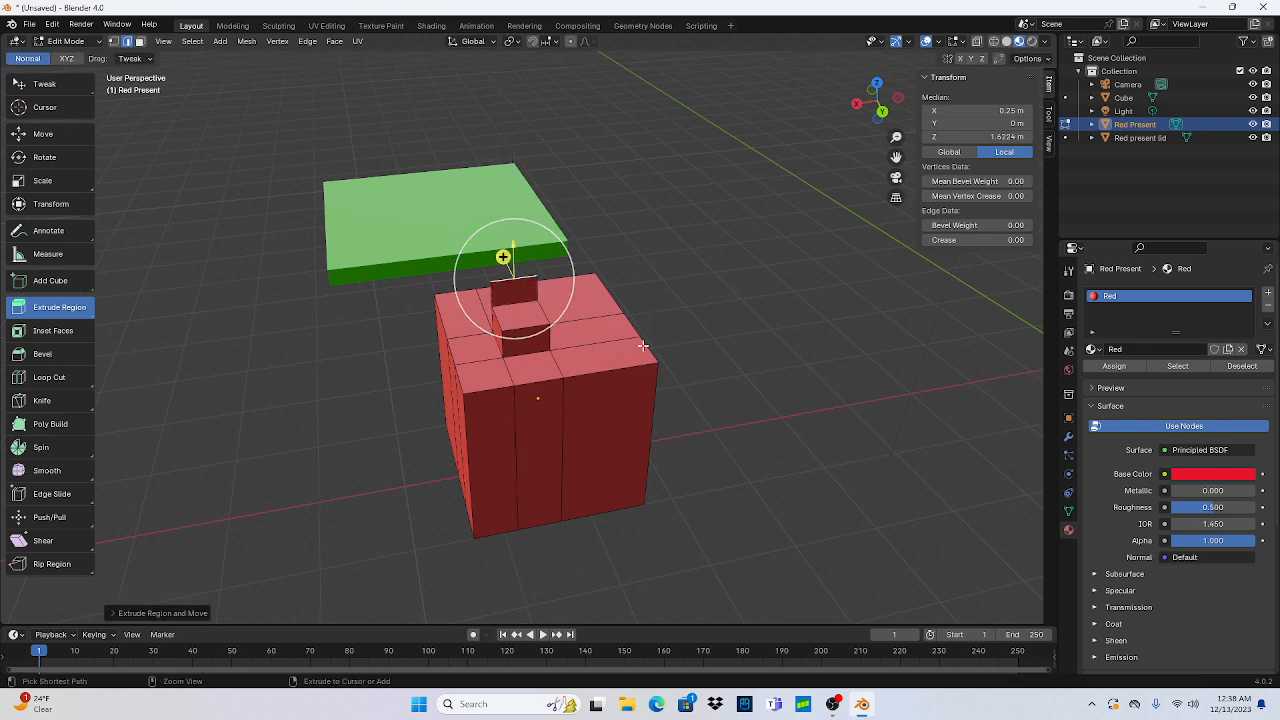
pyautogui.hotkey('ctrl', 'z')
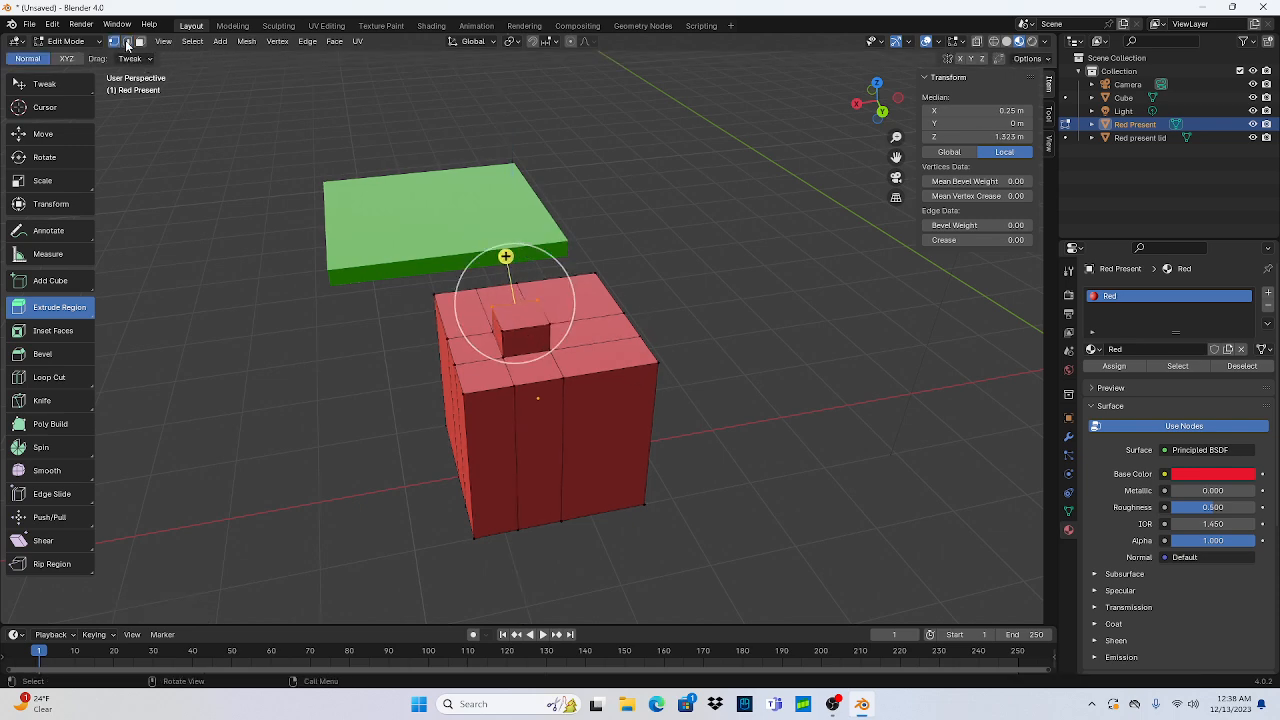
# Step: Try extruding the raised block's top face downward to about Z 1.15 m, and try the extrusion again in vertex selection
pyautogui.click(140, 42)
pyautogui.click(530, 323)
pyautogui.moveTo(519, 271); pyautogui.dragTo(520, 287)
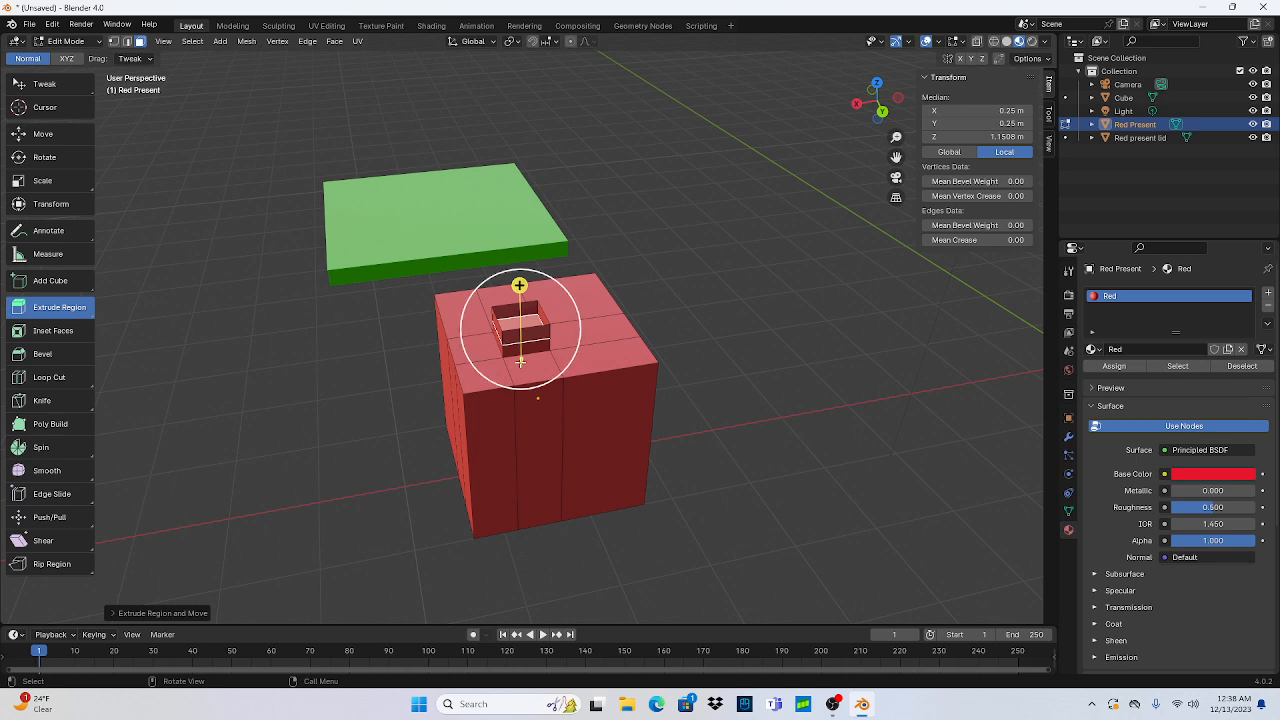
pyautogui.hotkey('ctrl', 'z')
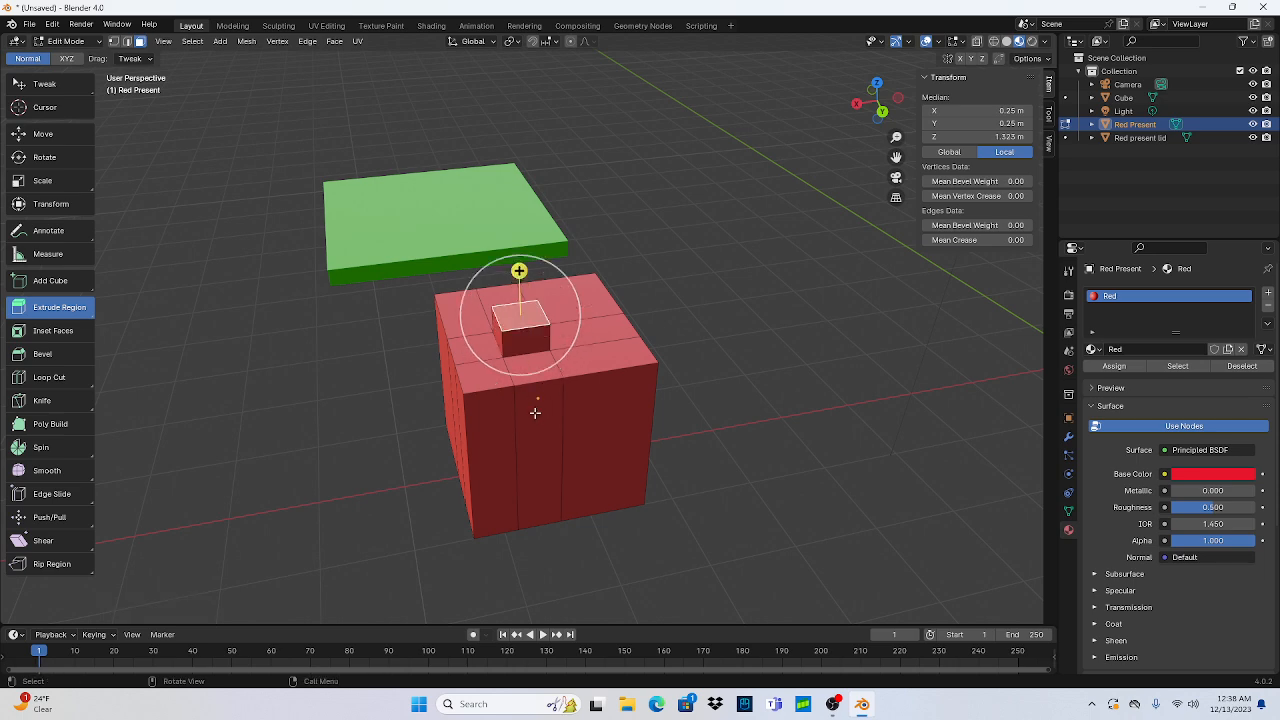
pyautogui.click(114, 41)
pyautogui.moveTo(519, 271); pyautogui.dragTo(575, 372)
pyautogui.hotkey('ctrl', 'z')
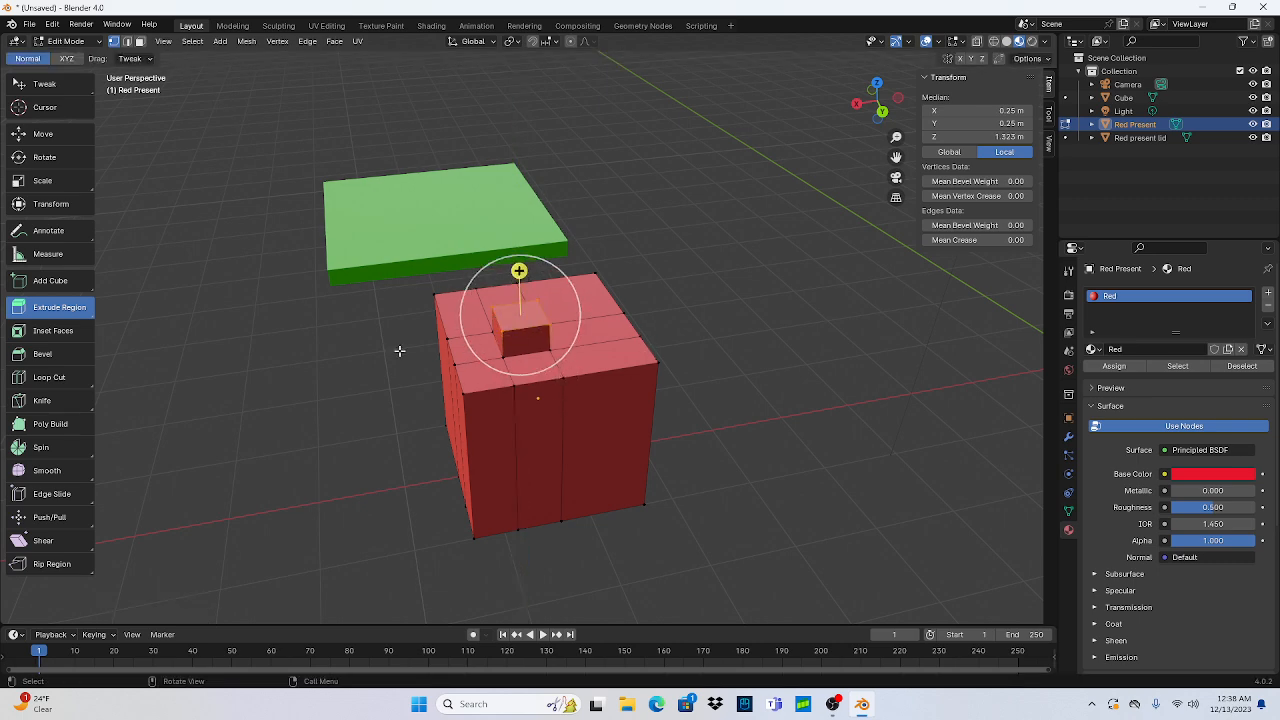
# Step: Try Inset Faces on the raised block's top face, and try extruding that face again
pyautogui.click(59, 334)
pyautogui.moveTo(518, 312); pyautogui.dragTo(729, 307)
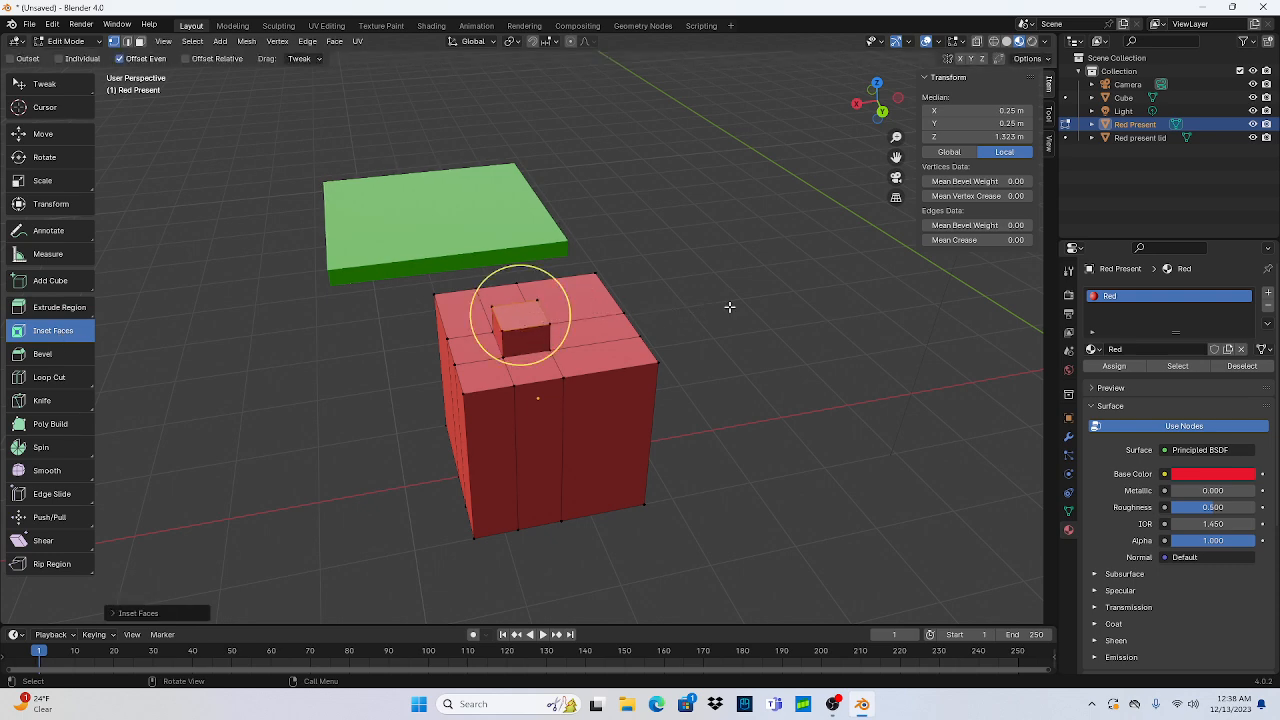
pyautogui.moveTo(555, 281); pyautogui.dragTo(389, 345)
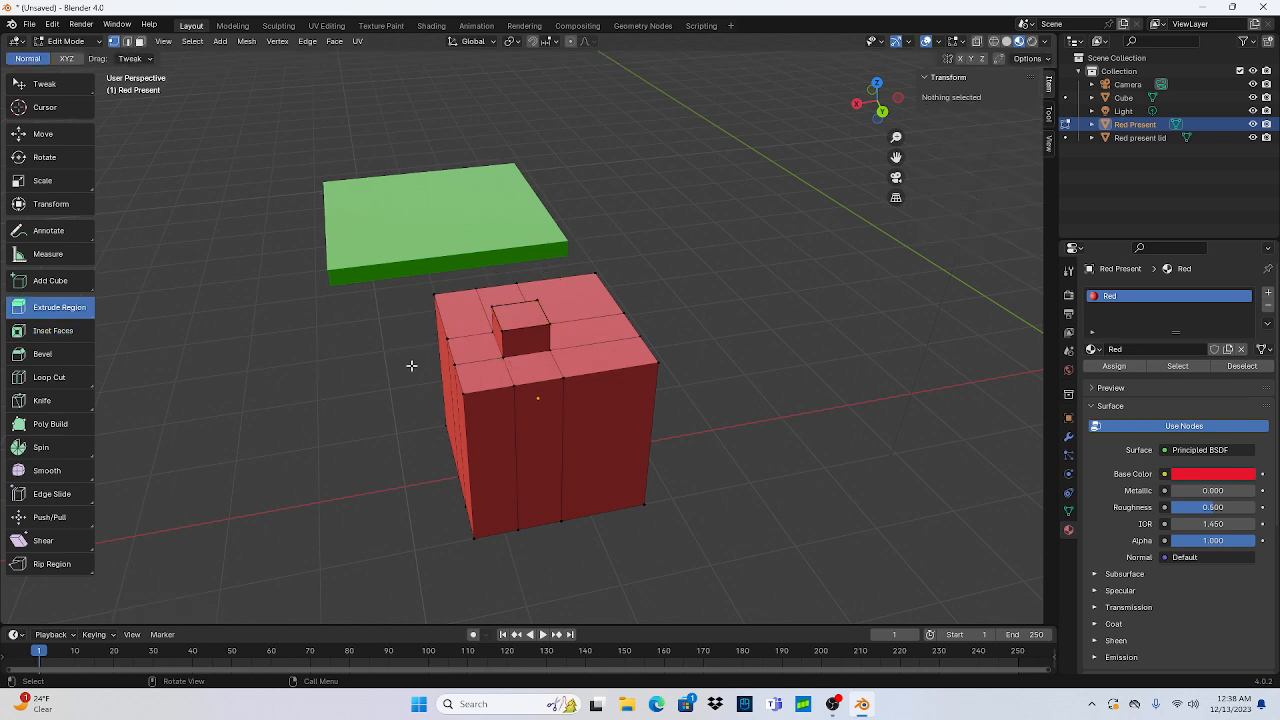
pyautogui.hotkey('ctrl', 'z')
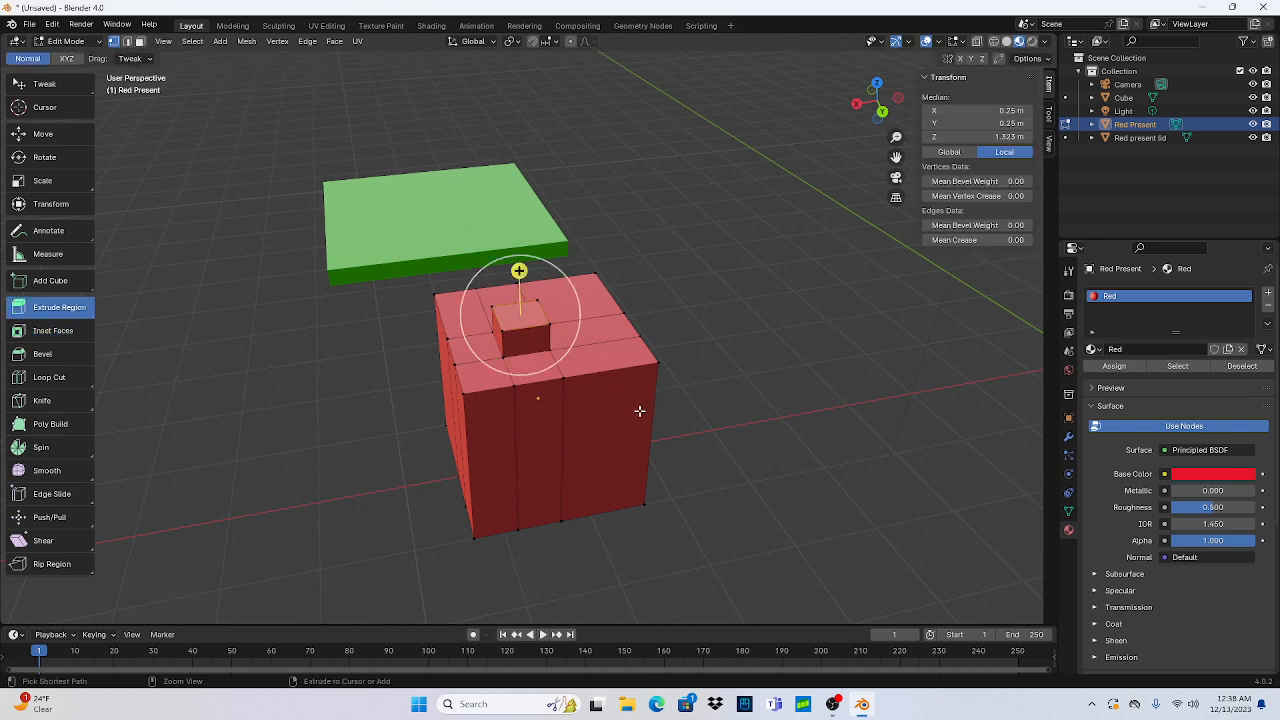
pyautogui.moveTo(519, 271); pyautogui.dragTo(520, 315)
pyautogui.hotkey('ctrl', 'z')
# Step: Try a one-segment Bevel on the raised block's top face, shaping it into a pyramid, and undo it
pyautogui.click(45, 338)
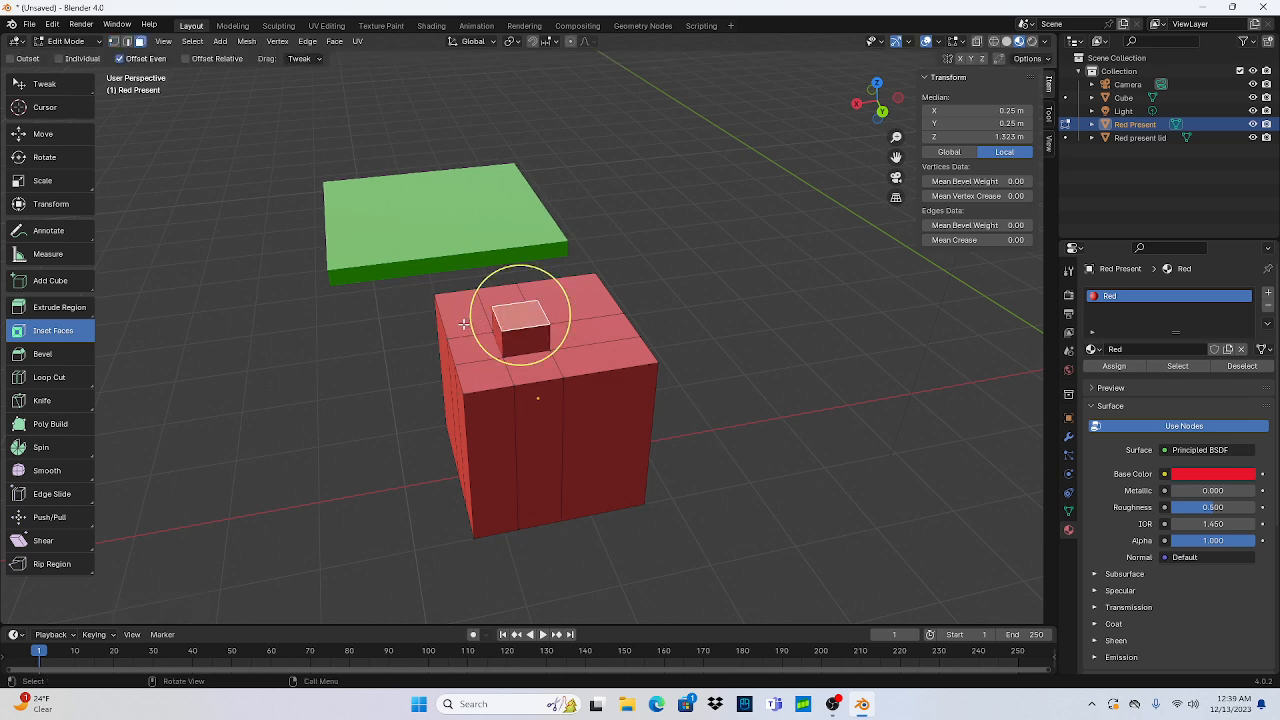
pyautogui.click(44, 356)
pyautogui.moveTo(518, 255); pyautogui.dragTo(536, 395)
pyautogui.scroll(5, 577, 397)
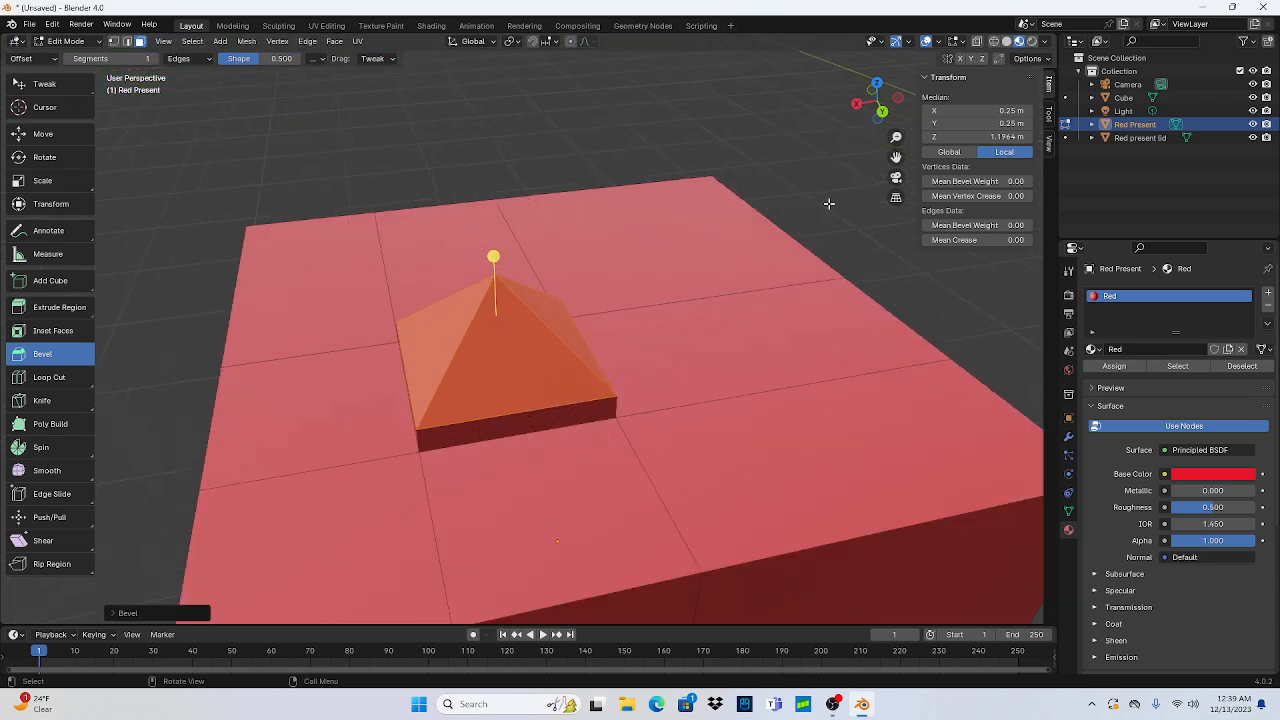
pyautogui.moveTo(828, 204); pyautogui.dragTo(754, 214, button='middle')
pyautogui.hotkey('ctrl', 'z')
pyautogui.scroll(-5, 755, 223)
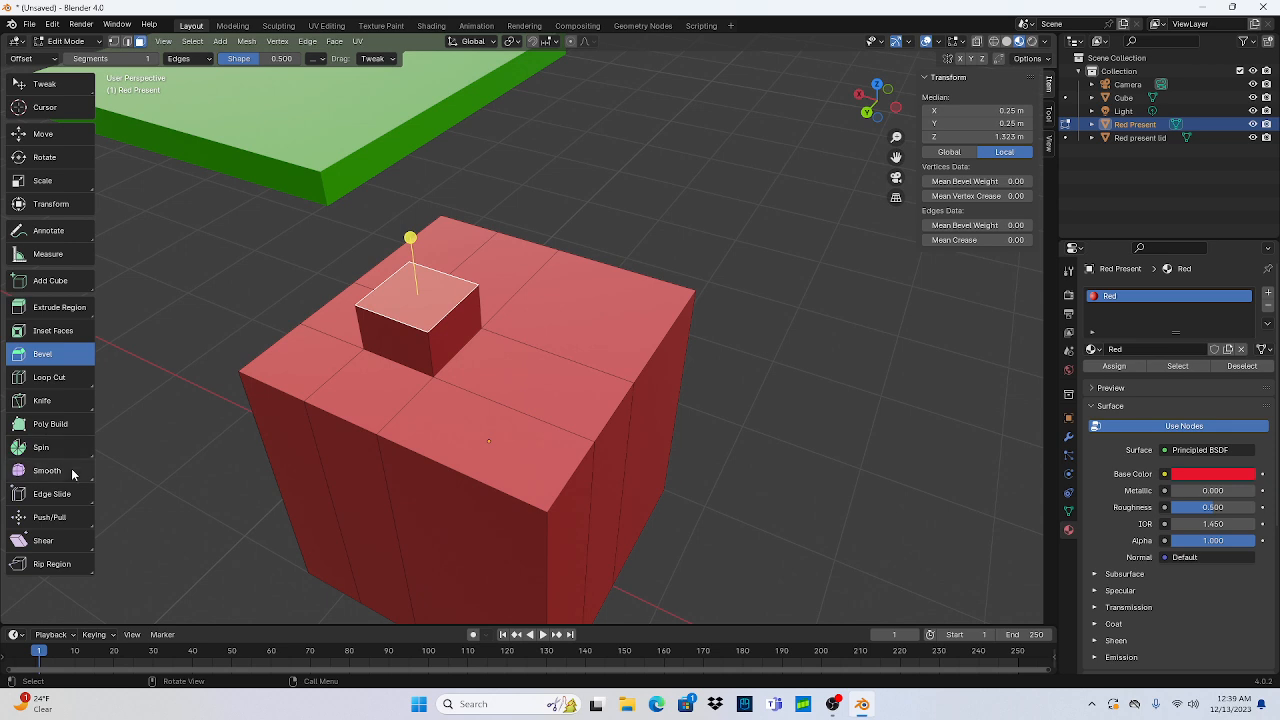
# Step: Slide the raised block's top face down to Z 1 m with Edge Slide, flush with the present's top
pyautogui.click(66, 493)
pyautogui.moveTo(410, 238); pyautogui.dragTo(413, 350)
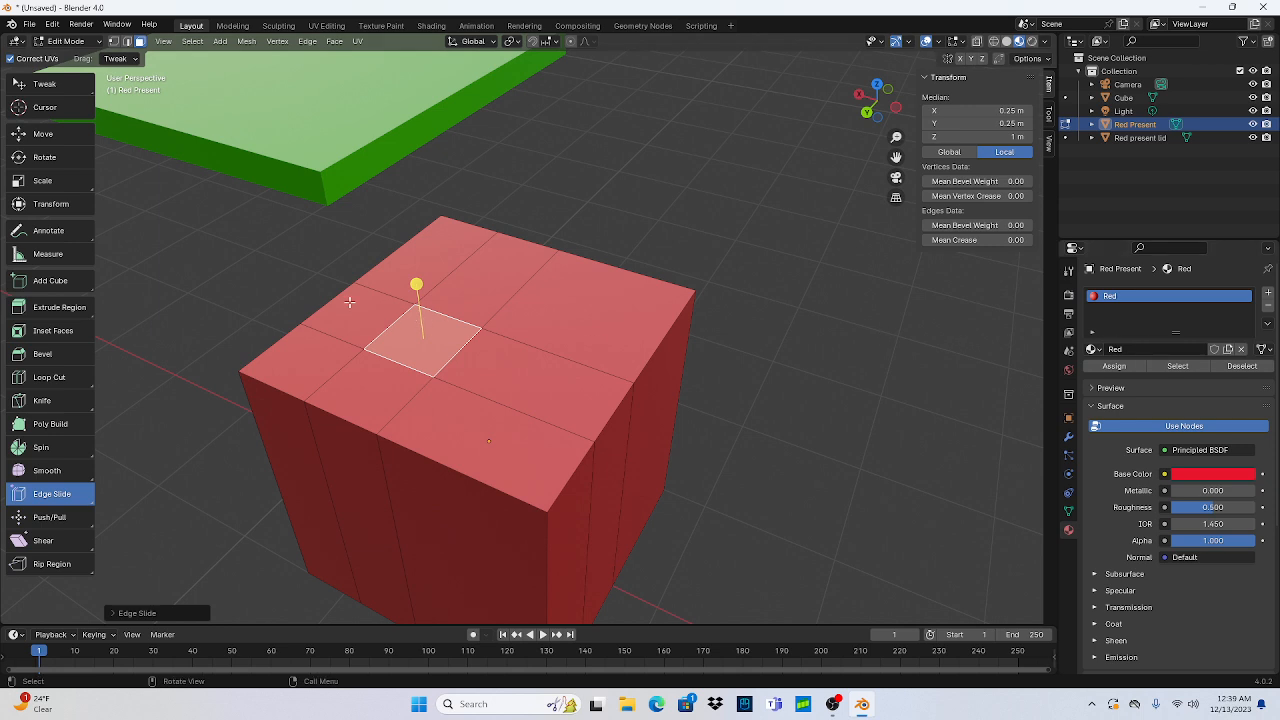
pyautogui.moveTo(416, 285); pyautogui.dragTo(437, 212)
pyautogui.moveTo(418, 247); pyautogui.dragTo(420, 216)
pyautogui.moveTo(794, 345); pyautogui.dragTo(386, 241, button='middle')
pyautogui.moveTo(426, 218); pyautogui.dragTo(432, 562)
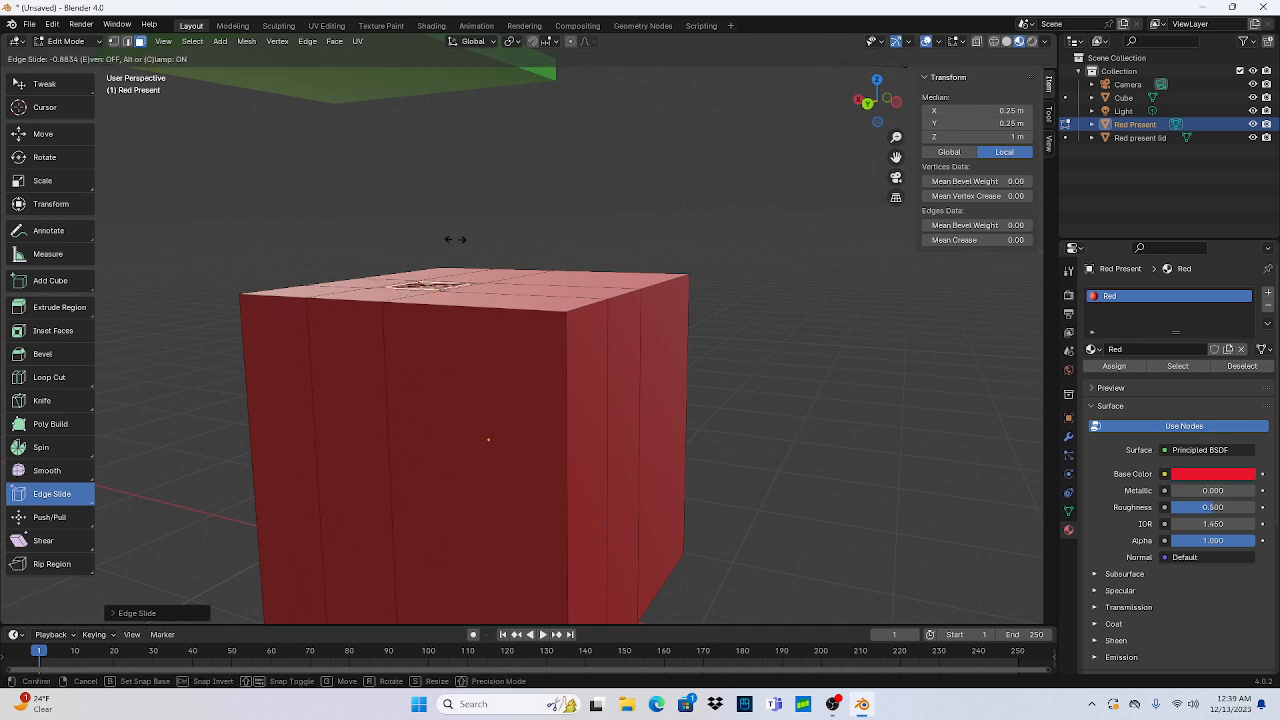
pyautogui.moveTo(446, 111); pyautogui.dragTo(806, 602)
pyautogui.moveTo(657, 513); pyautogui.dragTo(657, 513)
pyautogui.scroll(-5, 420, 449)
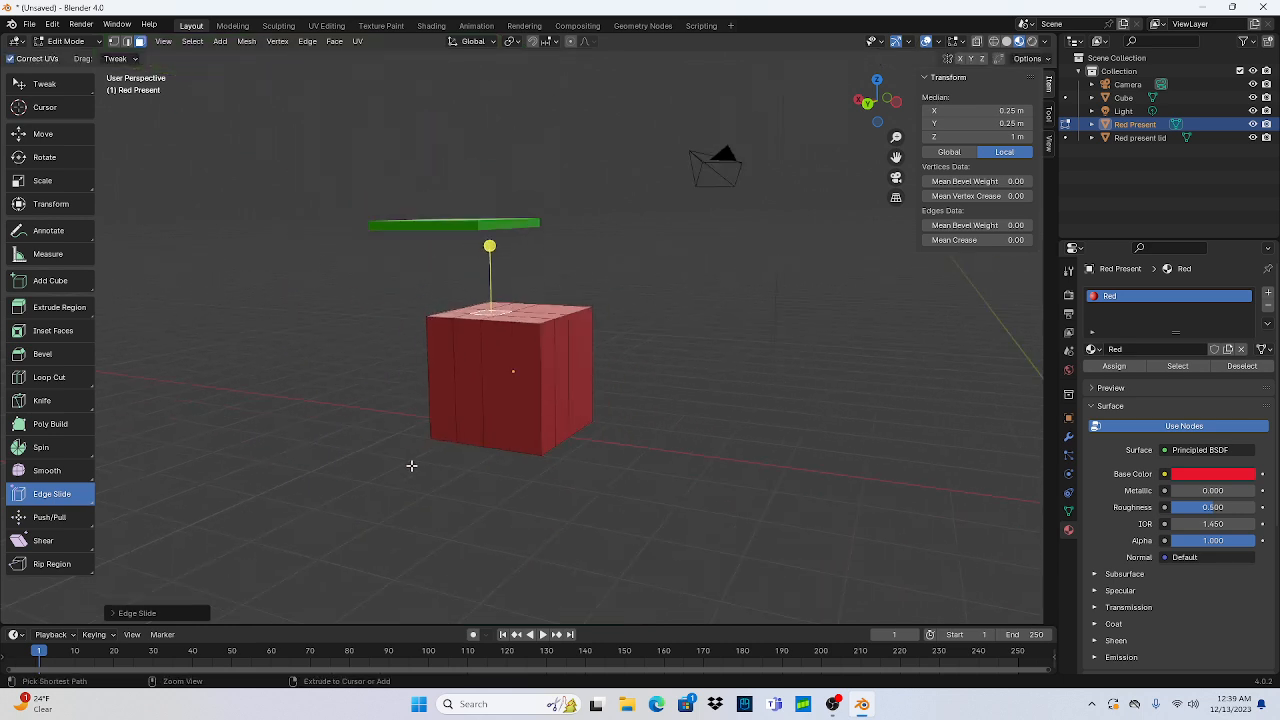
# Step: Try Push/Pull on the small top face, and undo back to Red Present's flat top without the raised block
pyautogui.moveTo(723, 320); pyautogui.dragTo(340, 437, button='middle')
pyautogui.click(50, 517)
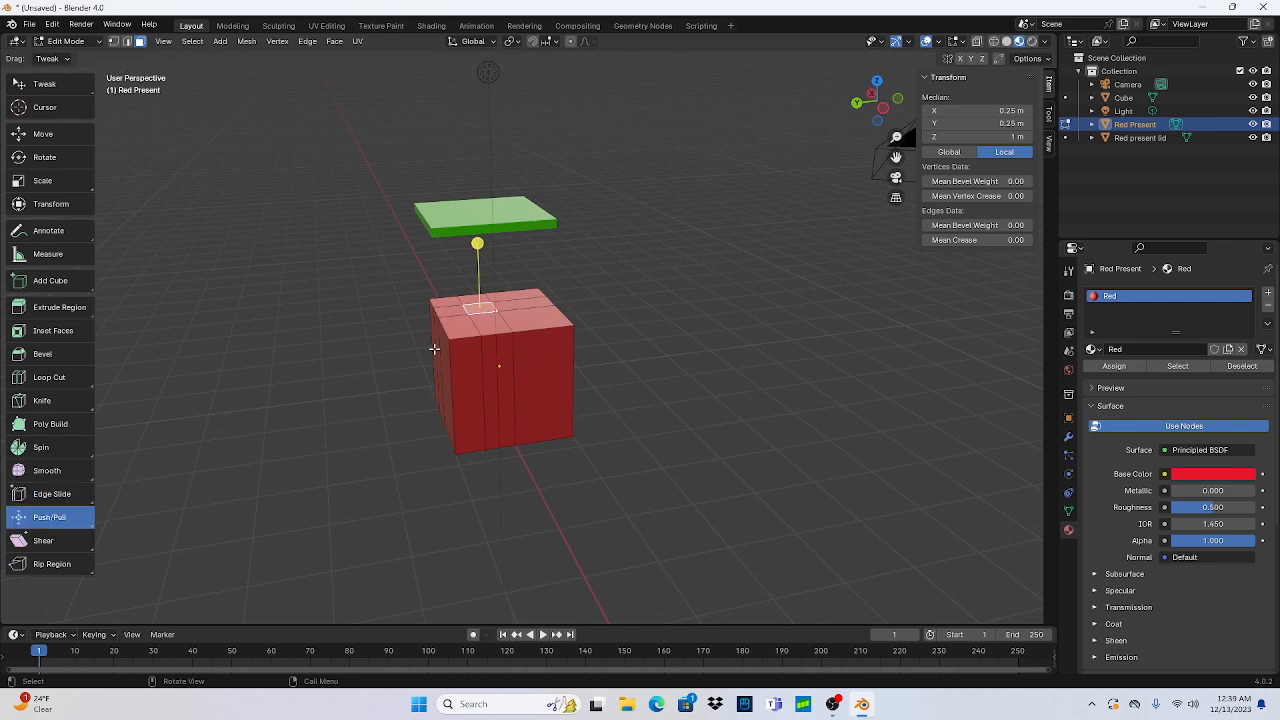
pyautogui.moveTo(477, 243); pyautogui.dragTo(517, 185)
pyautogui.hotkey('ctrl', 'z')
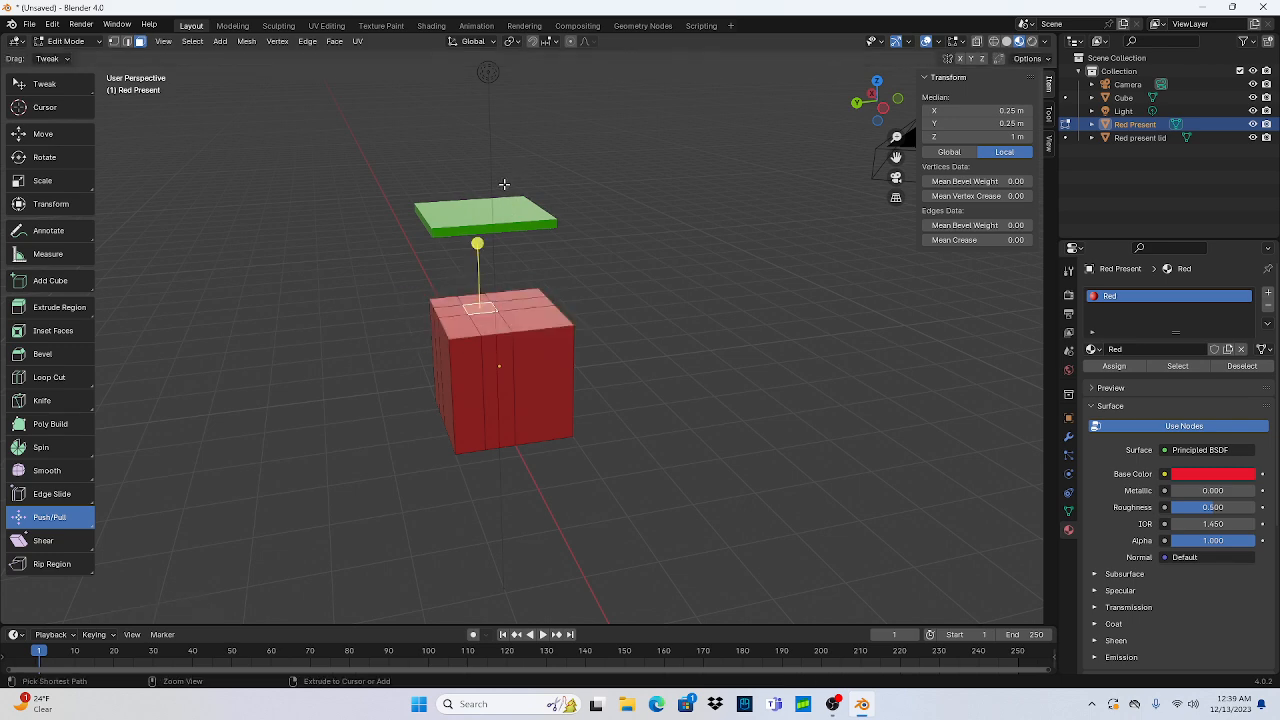
pyautogui.hotkey('ctrl', 'z')
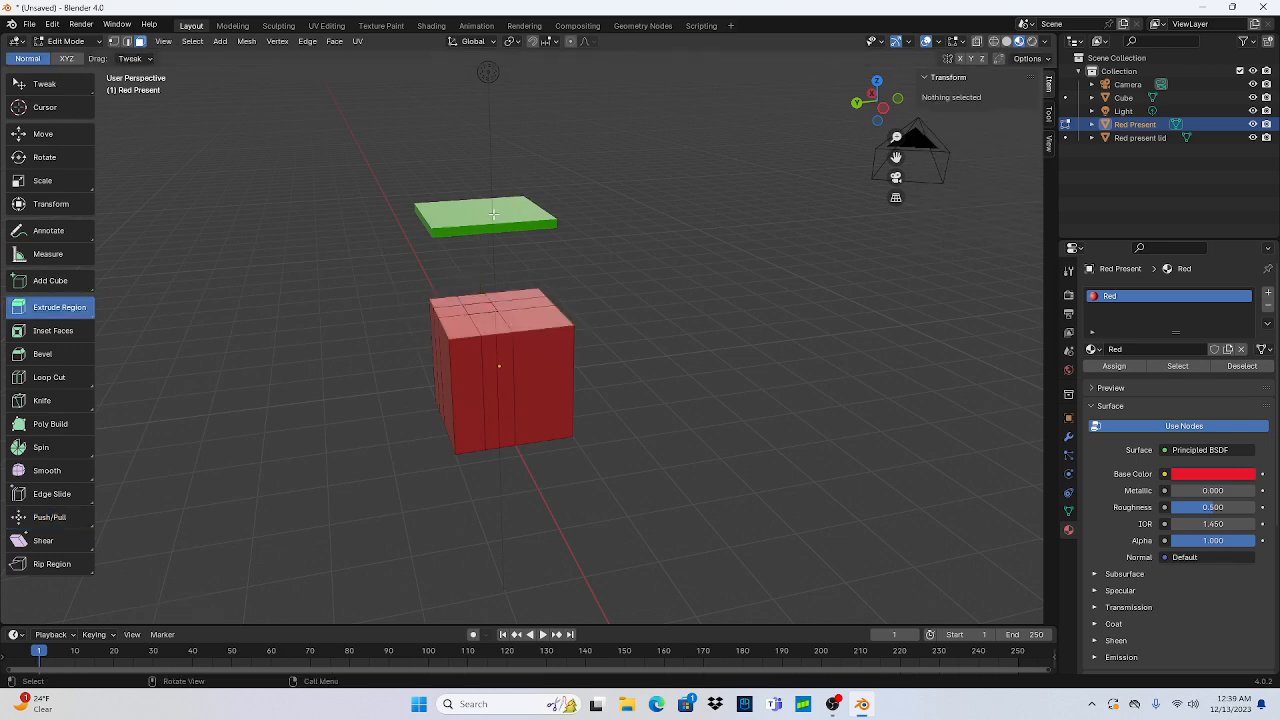
# Step: Select the small middle face of Red Present's top grid and extrude it upward to about Z 1.89 m
pyautogui.click(72, 519)
pyautogui.click(63, 542)
pyautogui.moveTo(423, 290); pyautogui.dragTo(434, 361, button='middle')
pyautogui.click(473, 318)
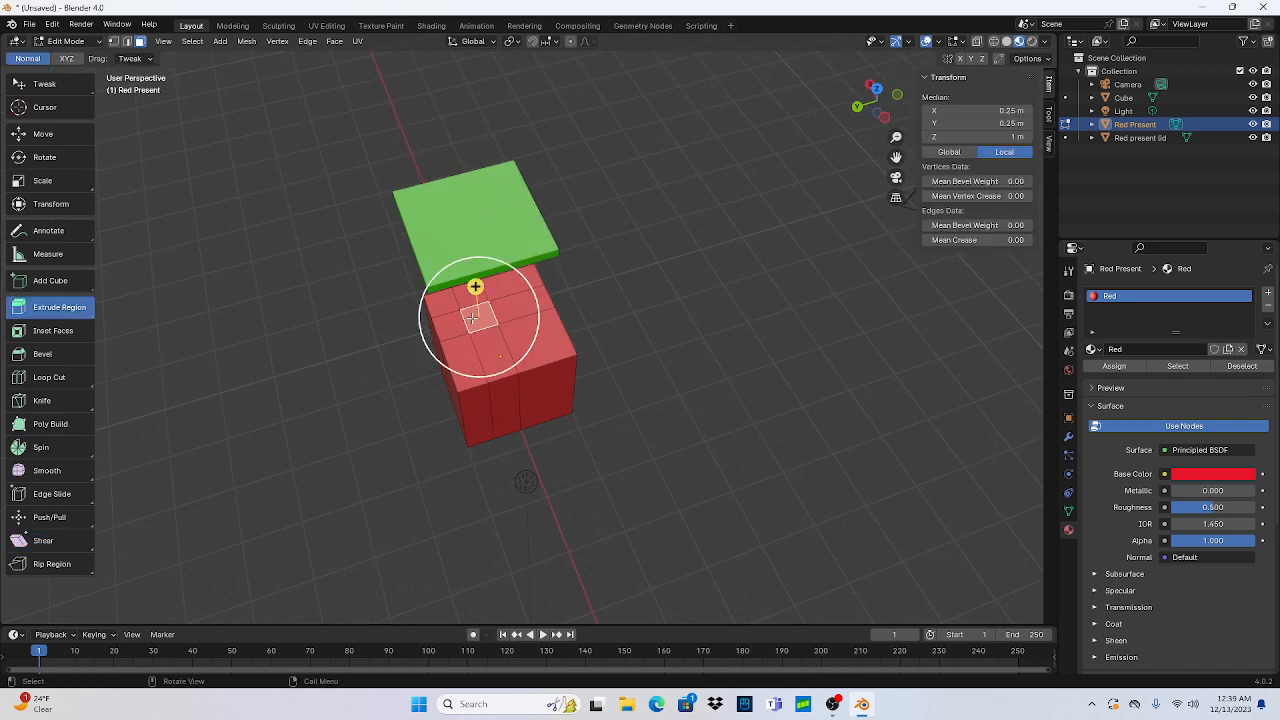
pyautogui.moveTo(475, 287); pyautogui.dragTo(514, 248)
pyautogui.moveTo(525, 272); pyautogui.dragTo(646, 201, button='middle')
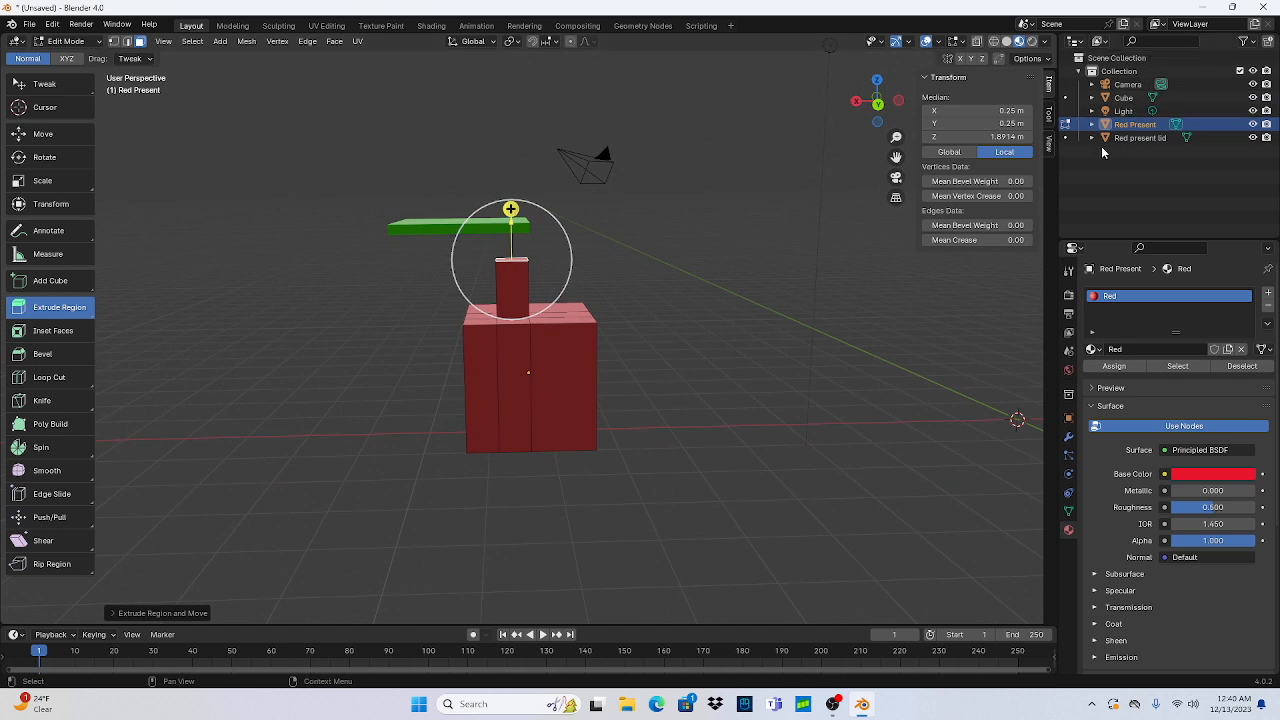
# Step: Extrude the large corner face on top of the Red present lid about 0.32 m downward, and clear the selection
pyautogui.click(1066, 137)
pyautogui.moveTo(700, 170); pyautogui.dragTo(673, 239, button='middle')
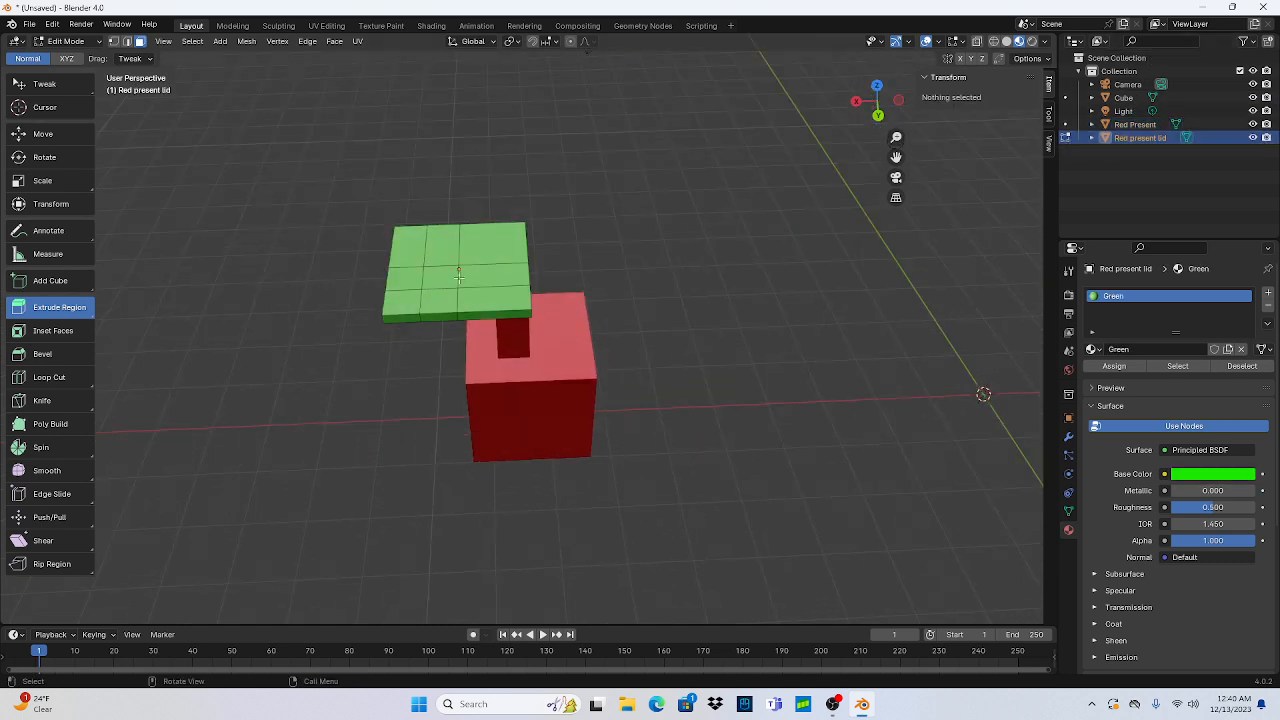
pyautogui.click(467, 244)
pyautogui.moveTo(489, 200); pyautogui.dragTo(518, 203)
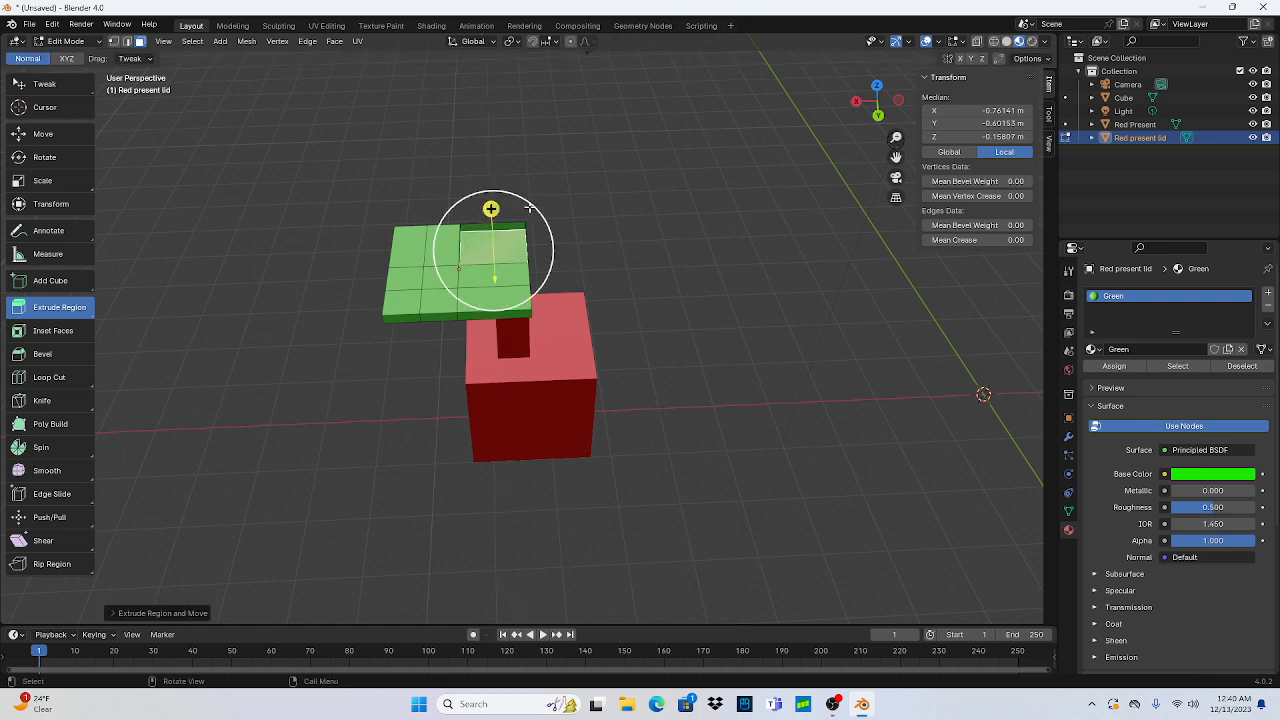
pyautogui.scroll(5, 532, 206)
pyautogui.scroll(-2, 532, 206)
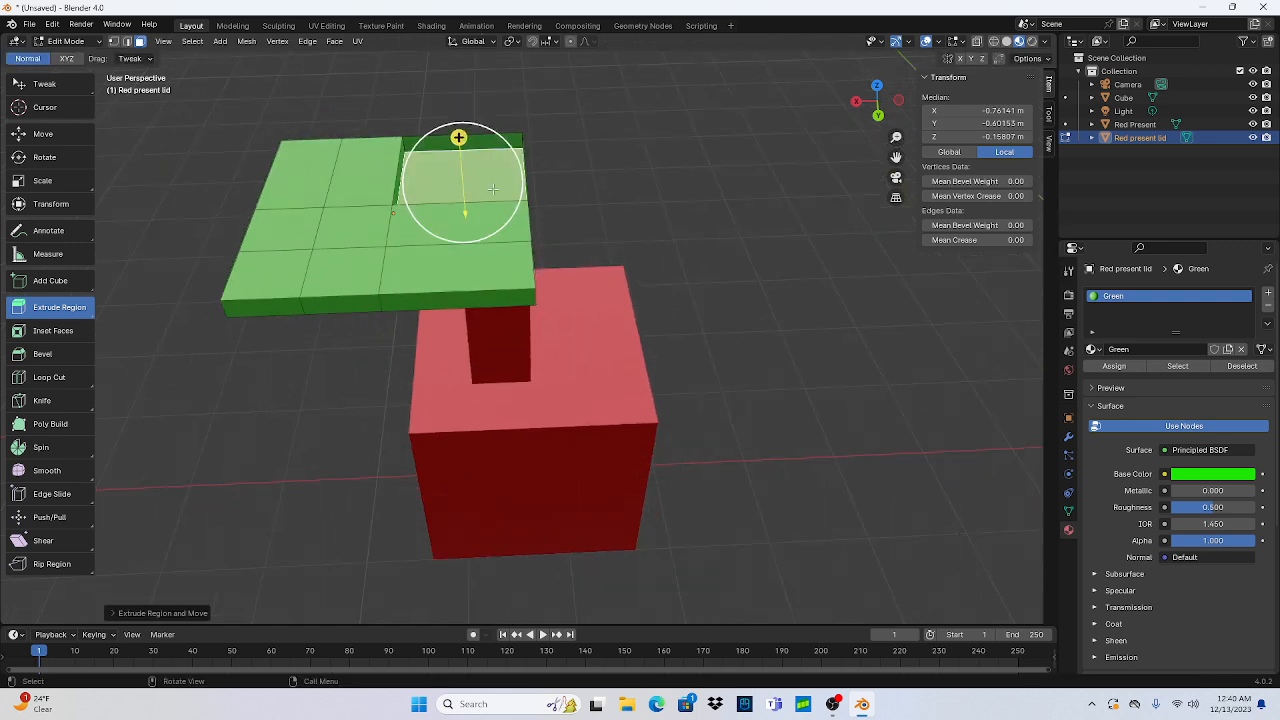
pyautogui.moveTo(624, 204); pyautogui.dragTo(548, 194, button='middle')
pyautogui.click(477, 226)
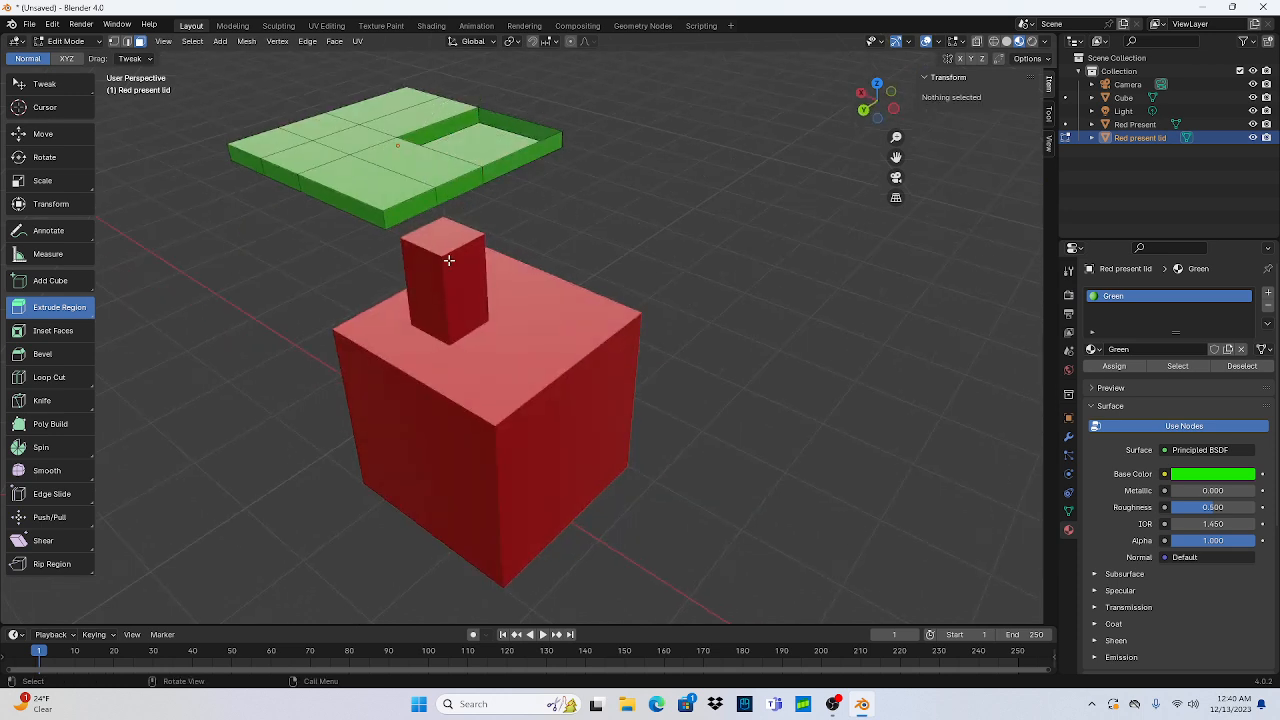
# Step: Switch mesh editing to Red Present and try the Shear tool on the raised block's top face
pyautogui.click(57, 538)
pyautogui.hotkey('ctrl', 'z')
pyautogui.click(1066, 125)
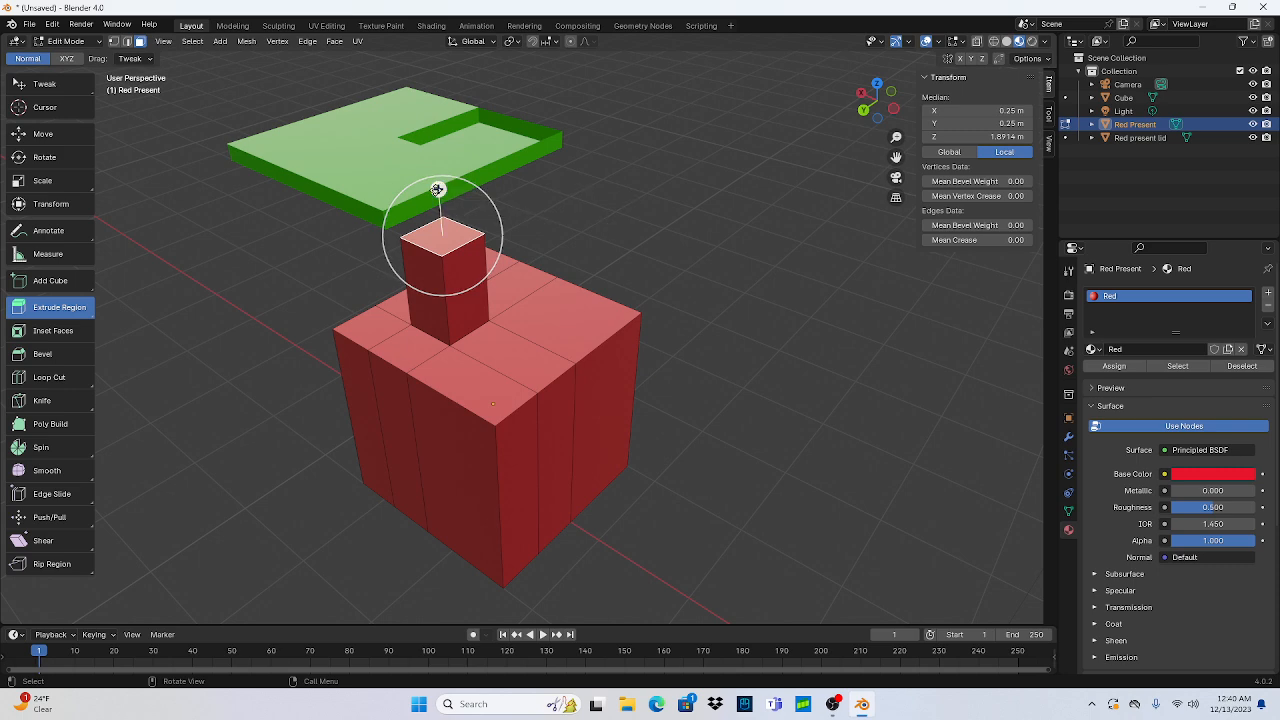
pyautogui.moveTo(439, 189)
pyautogui.mouseDown()
pyautogui.moveTo(460, 366)
pyautogui.moveTo(455, 196)
pyautogui.mouseUp()
pyautogui.click(70, 544)
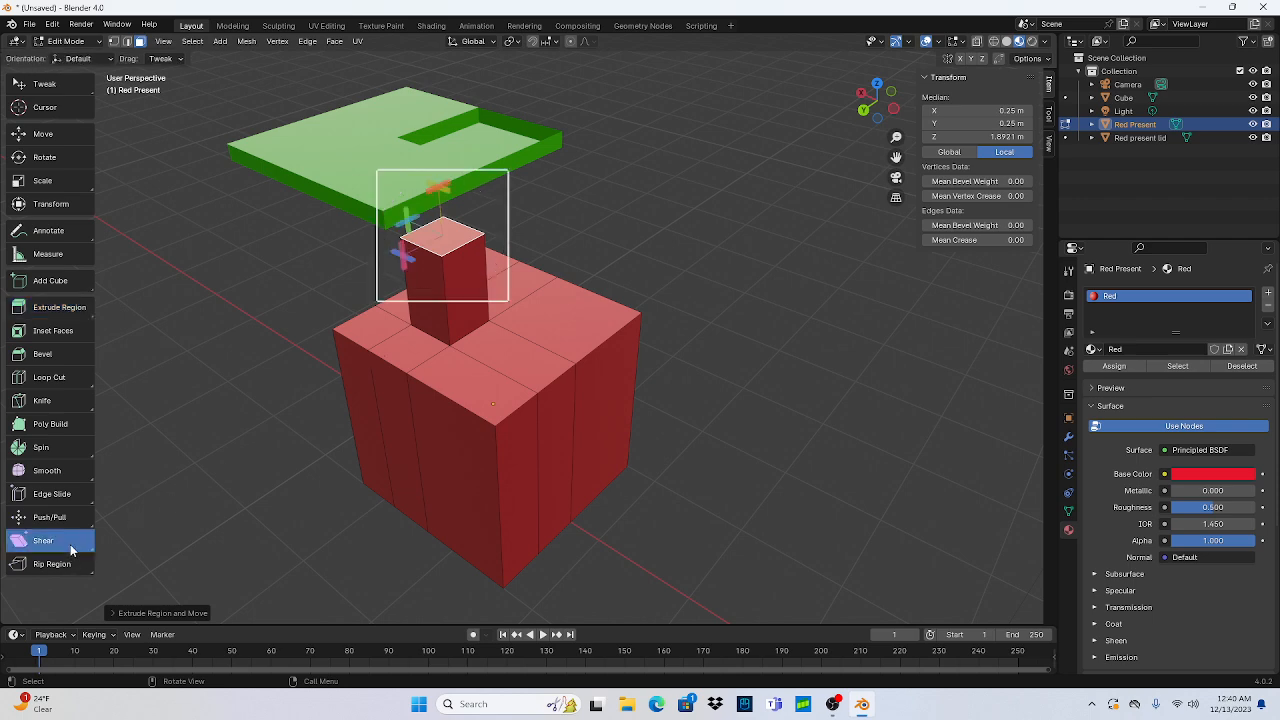
pyautogui.moveTo(450, 192); pyautogui.dragTo(449, 195)
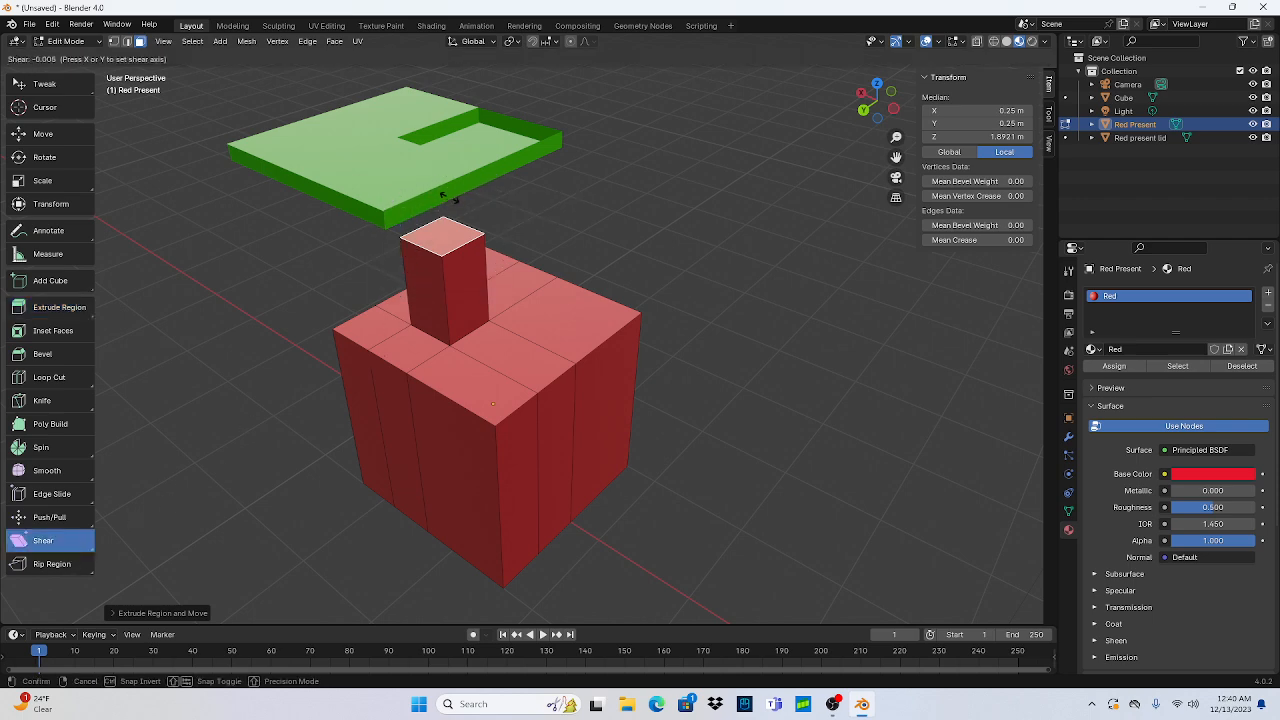
pyautogui.moveTo(441, 243); pyautogui.dragTo(442, 240)
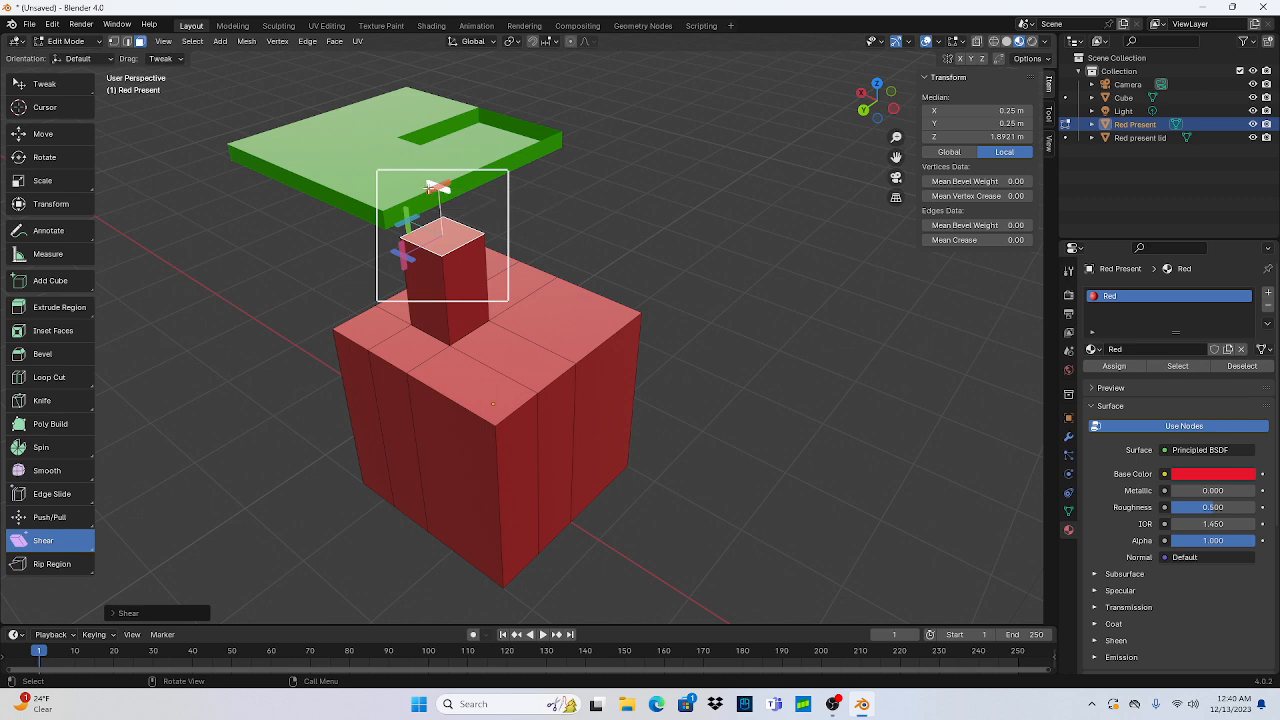
pyautogui.moveTo(436, 189); pyautogui.dragTo(288, 108)
pyautogui.hotkey('ctrl', 'z')
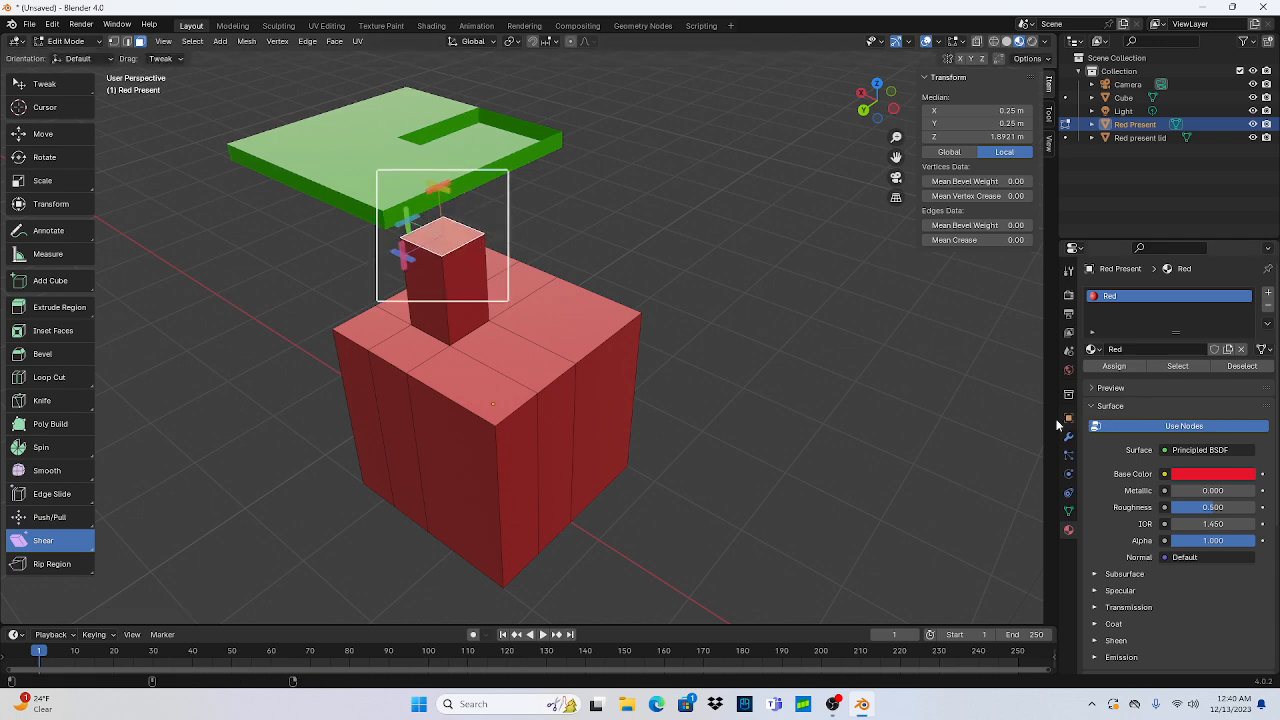
# Step: Undo the lid's corner recess and the block extruded from Red Present's top
pyautogui.hotkey('ctrl', 'z')
pyautogui.hotkey('ctrl', 'z')
pyautogui.hotkey('ctrl', 'z')
pyautogui.hotkey('ctrl', 'z')
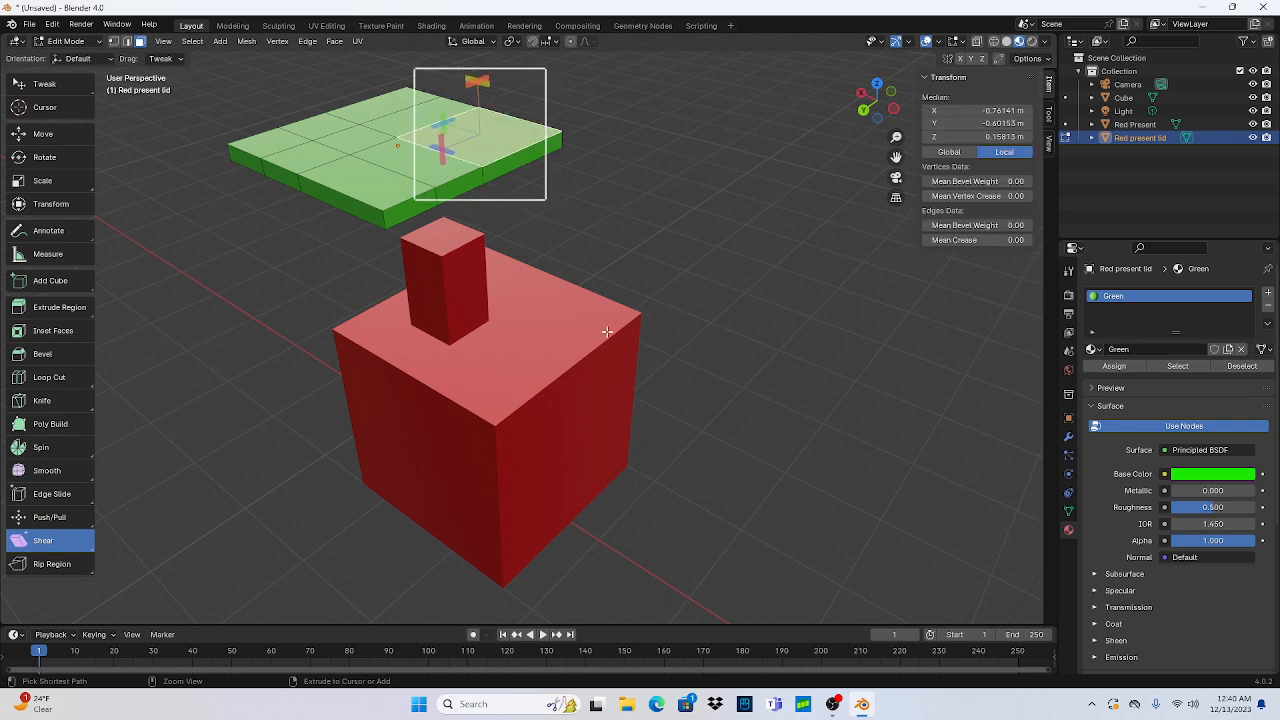
pyautogui.press('e')
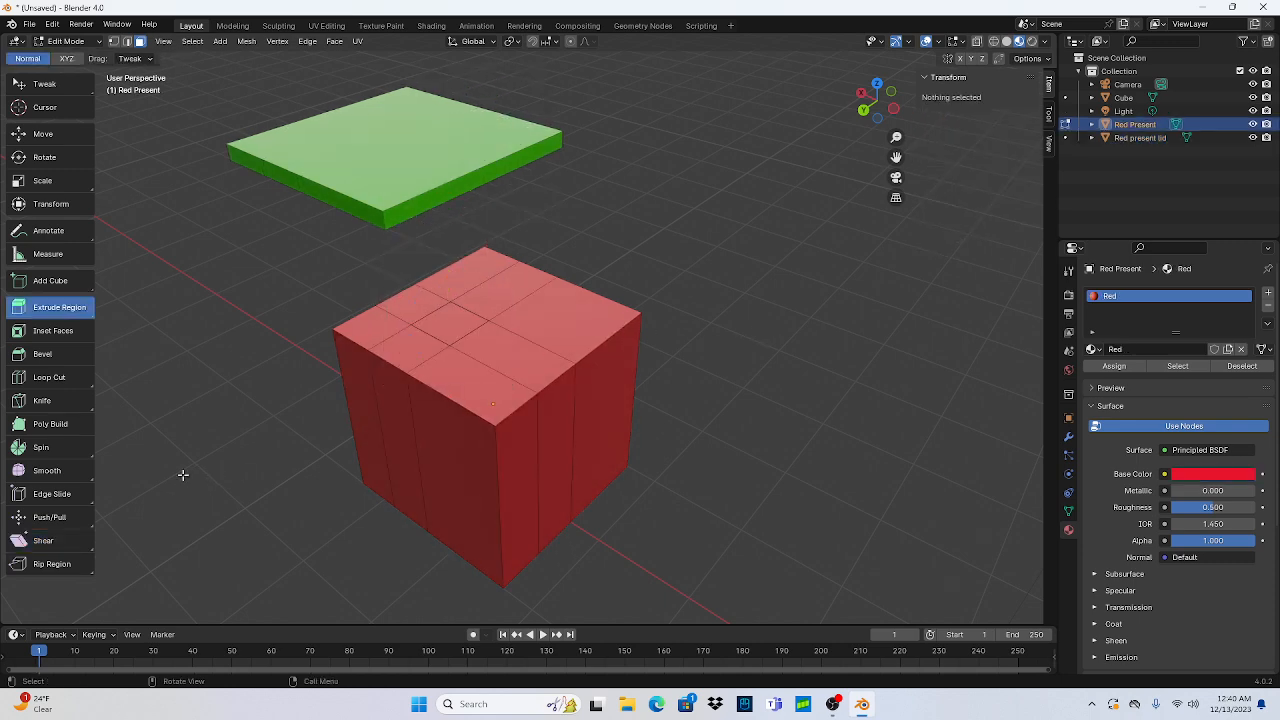
# Step: Extrude the large corner face of Red Present's top grid downward to about Z -0.97 m
pyautogui.click(91, 540)
pyautogui.click(574, 310)
pyautogui.press('e')
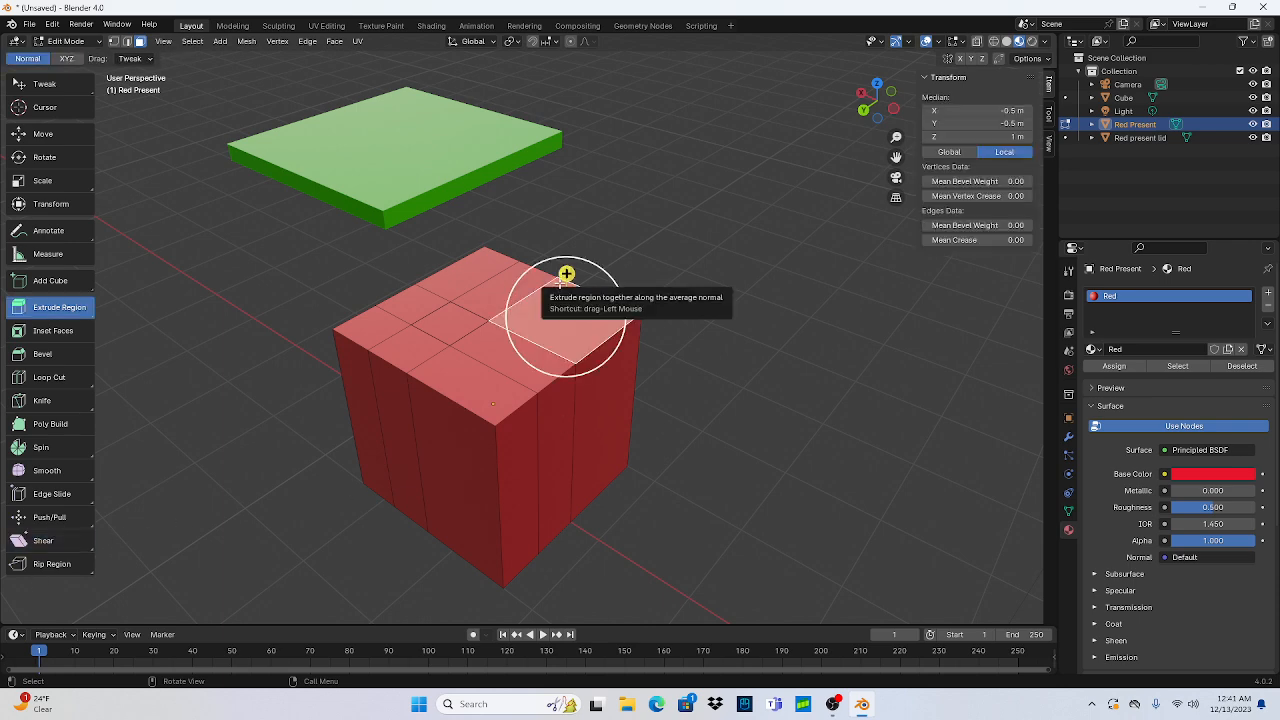
pyautogui.moveTo(566, 277); pyautogui.dragTo(568, 435)
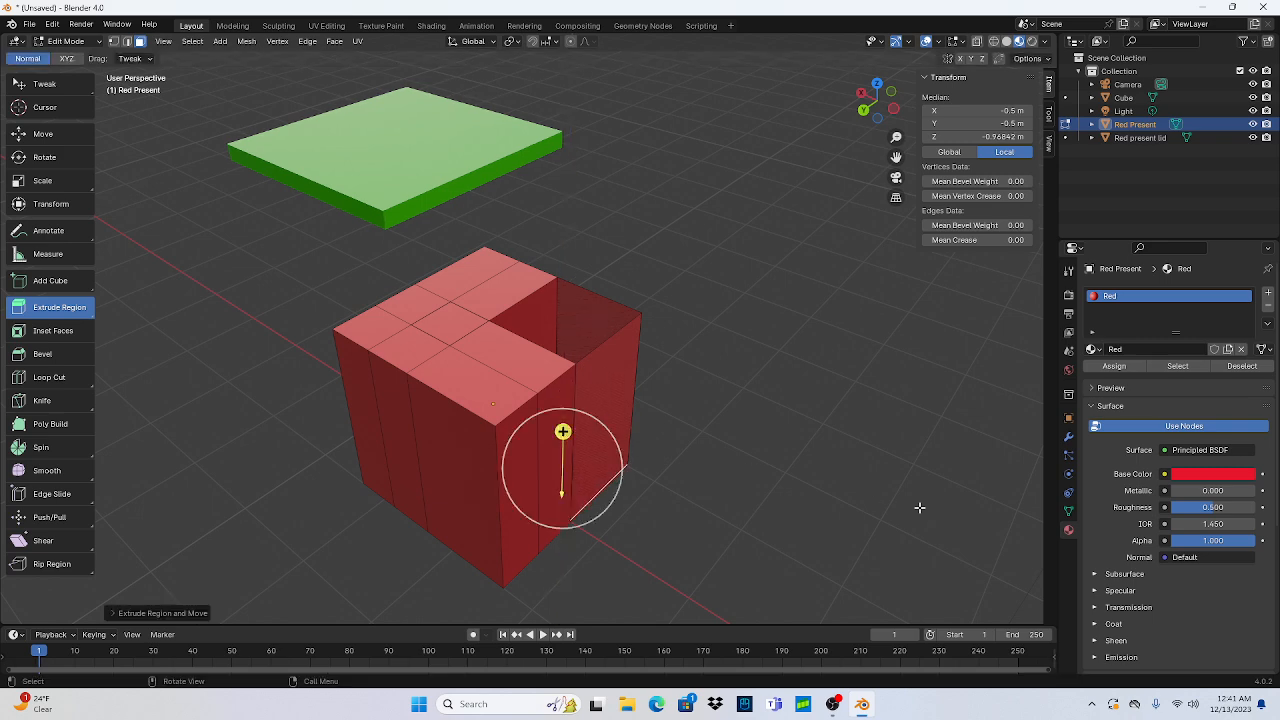
pyautogui.click(819, 374)
# Step: Try to lower the rectangular top face beside the recess by pasting the recess floor's Z of -0.968418 m, and undo it
pyautogui.moveTo(690, 363); pyautogui.dragTo(693, 435, button='middle')
pyautogui.click(566, 371)
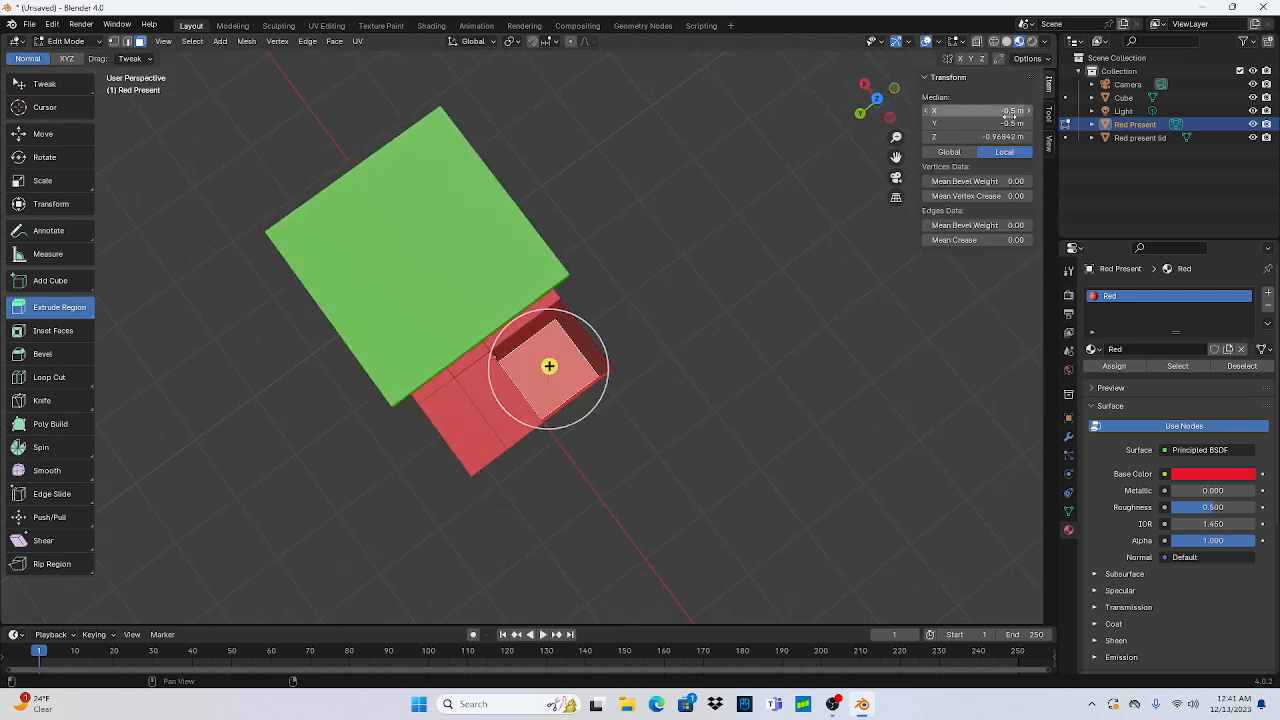
pyautogui.doubleClick(973, 136)
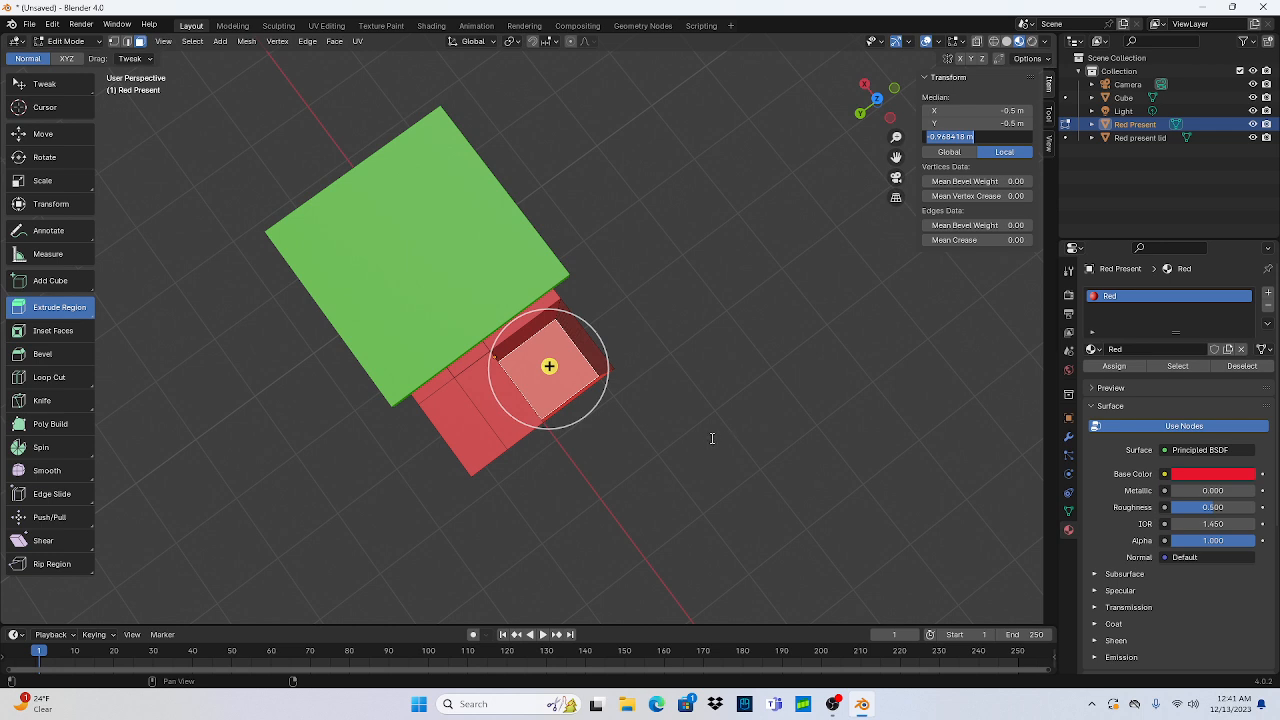
pyautogui.click(474, 388)
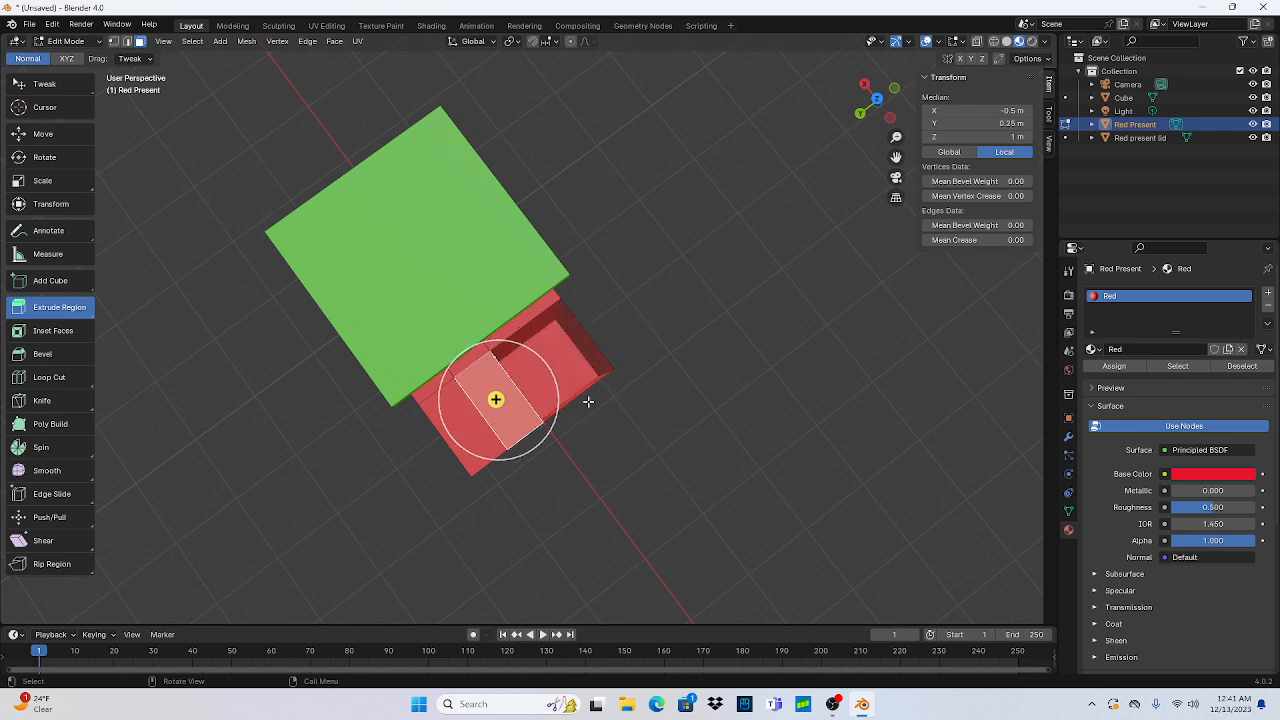
pyautogui.hotkey('ctrl', 'v')
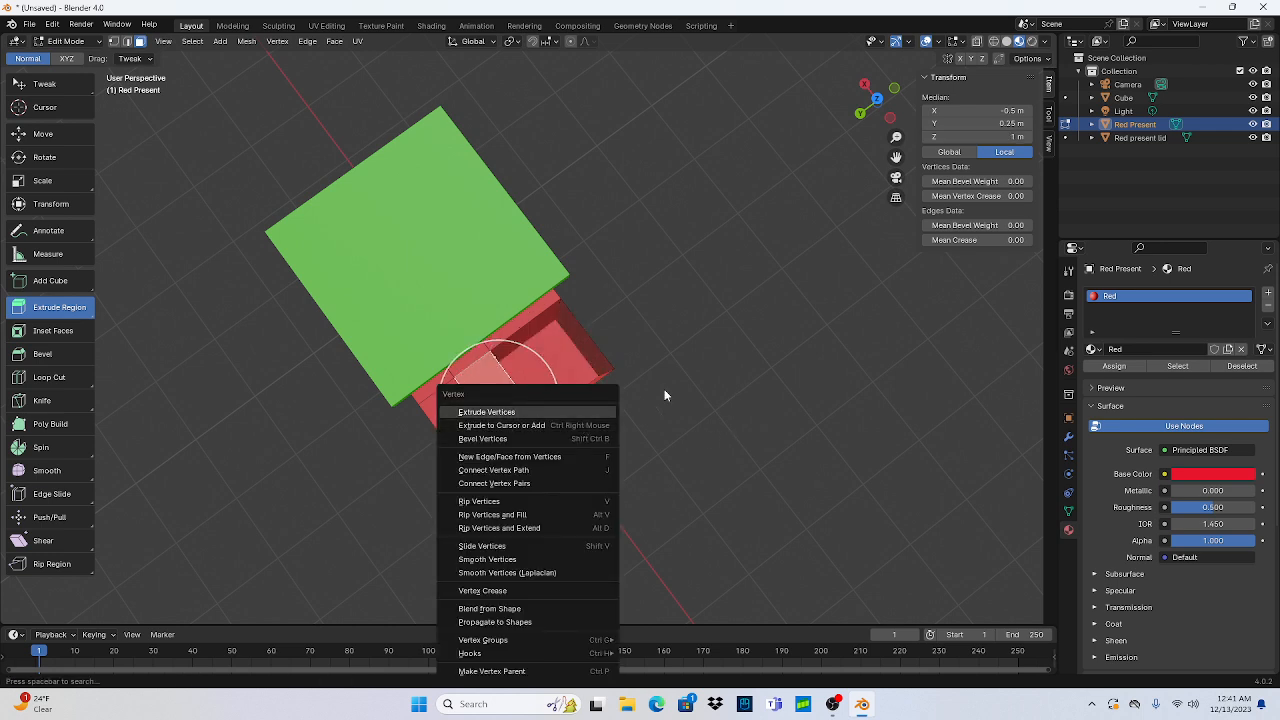
pyautogui.click(689, 383)
pyautogui.click(494, 398)
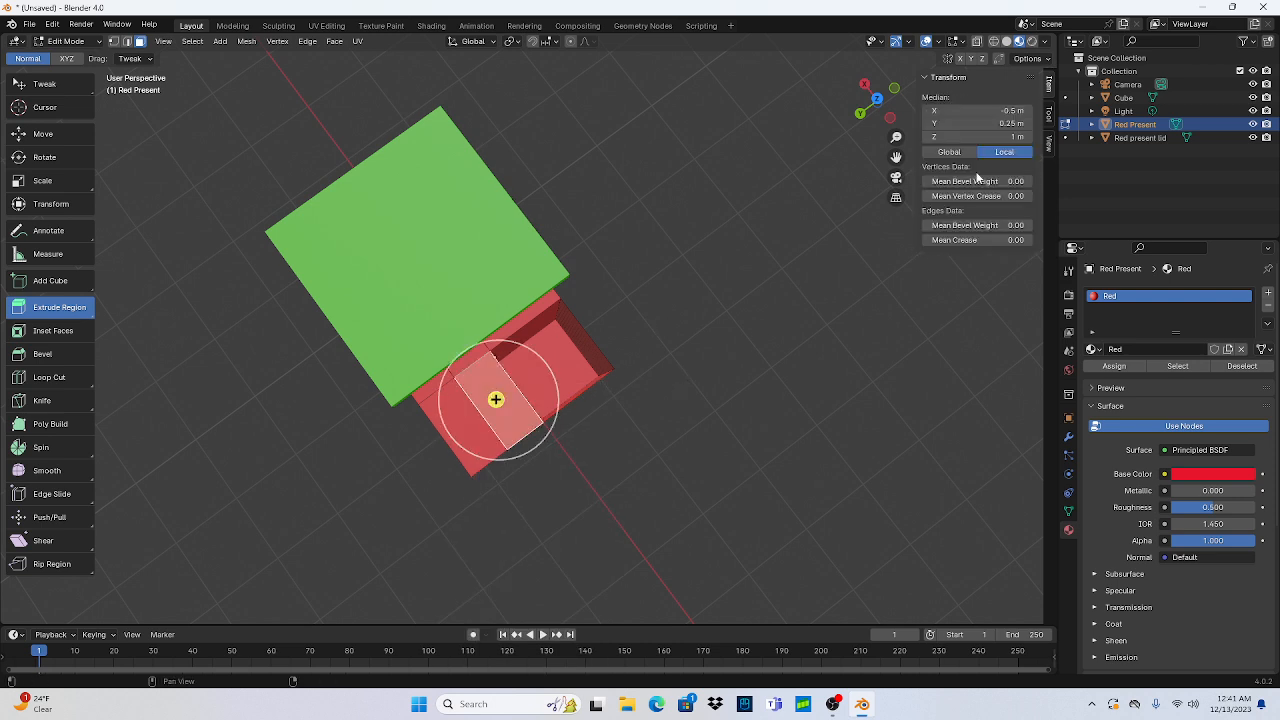
pyautogui.doubleClick(996, 133)
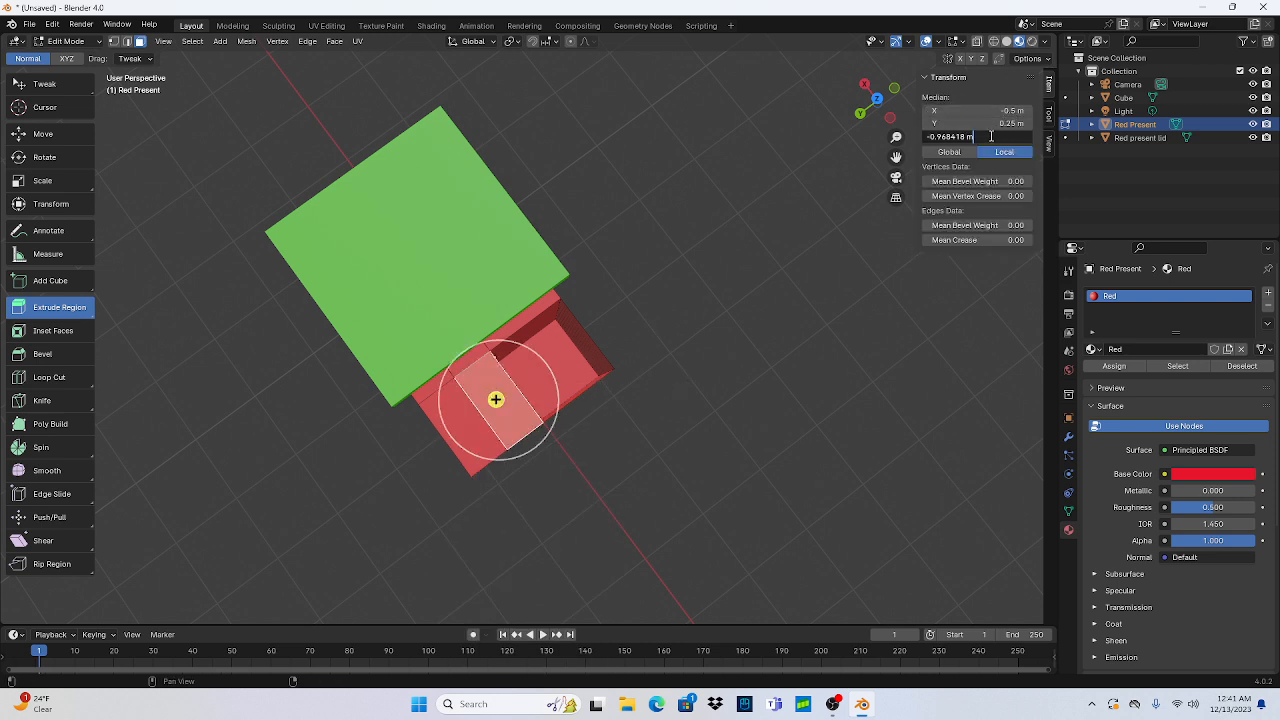
pyautogui.press('Return')
pyautogui.moveTo(766, 403); pyautogui.dragTo(663, 334, button='middle')
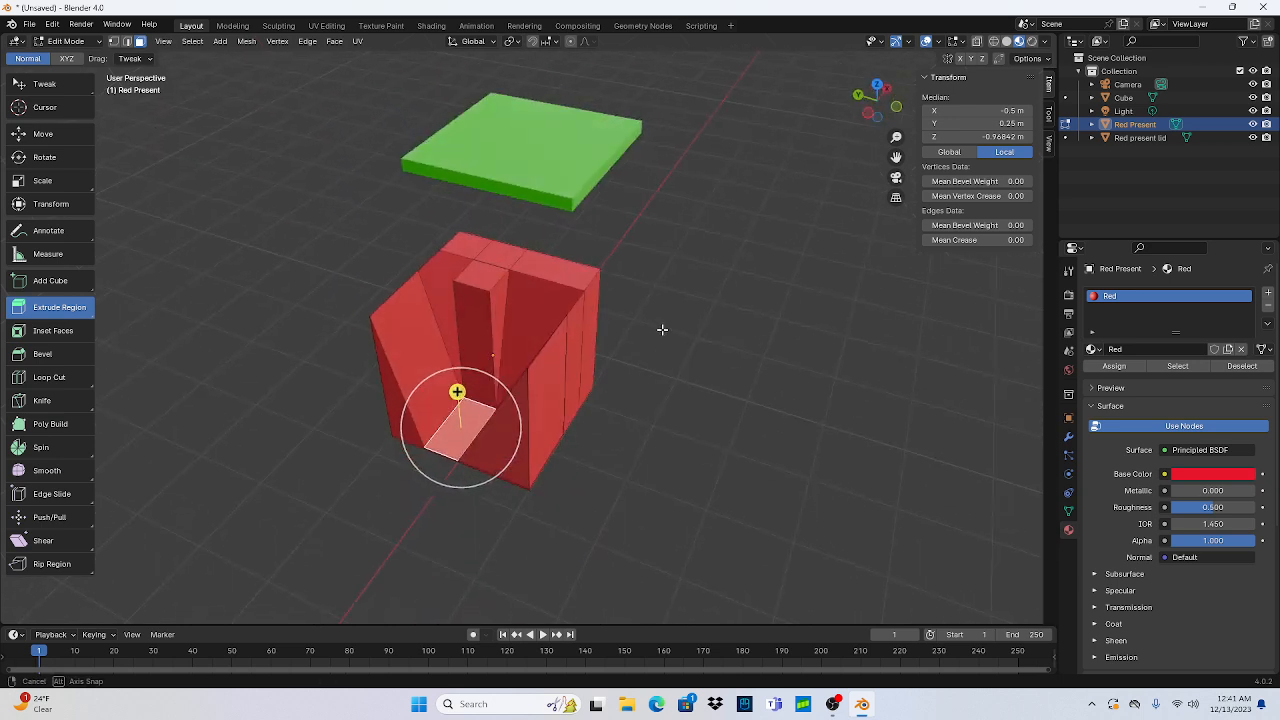
pyautogui.hotkey('ctrl', 'z')
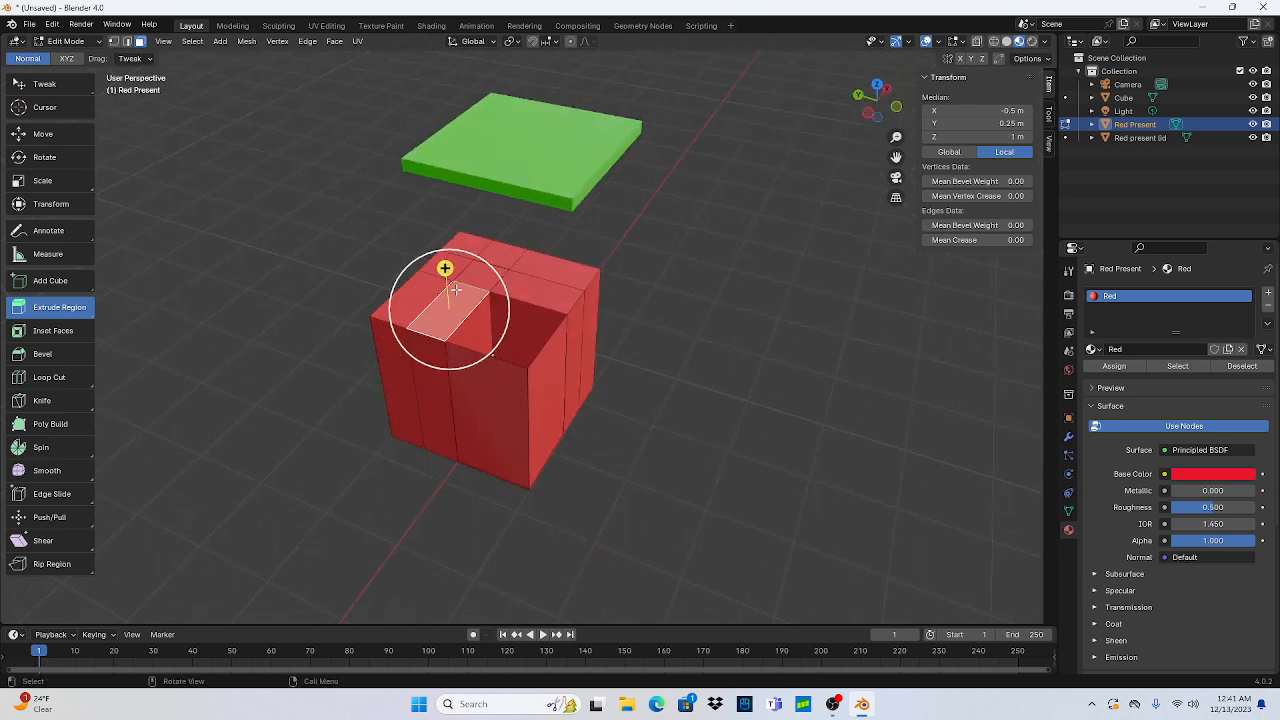
# Step: Extrude the rectangular top face beside the recess downward to about Z -0.03 m, extrude it further down, and clear the selection
pyautogui.press('g')
pyautogui.press('z')
pyautogui.press('z')
pyautogui.moveTo(447, 282); pyautogui.dragTo(452, 341)
pyautogui.moveTo(645, 323); pyautogui.dragTo(734, 380, button='middle')
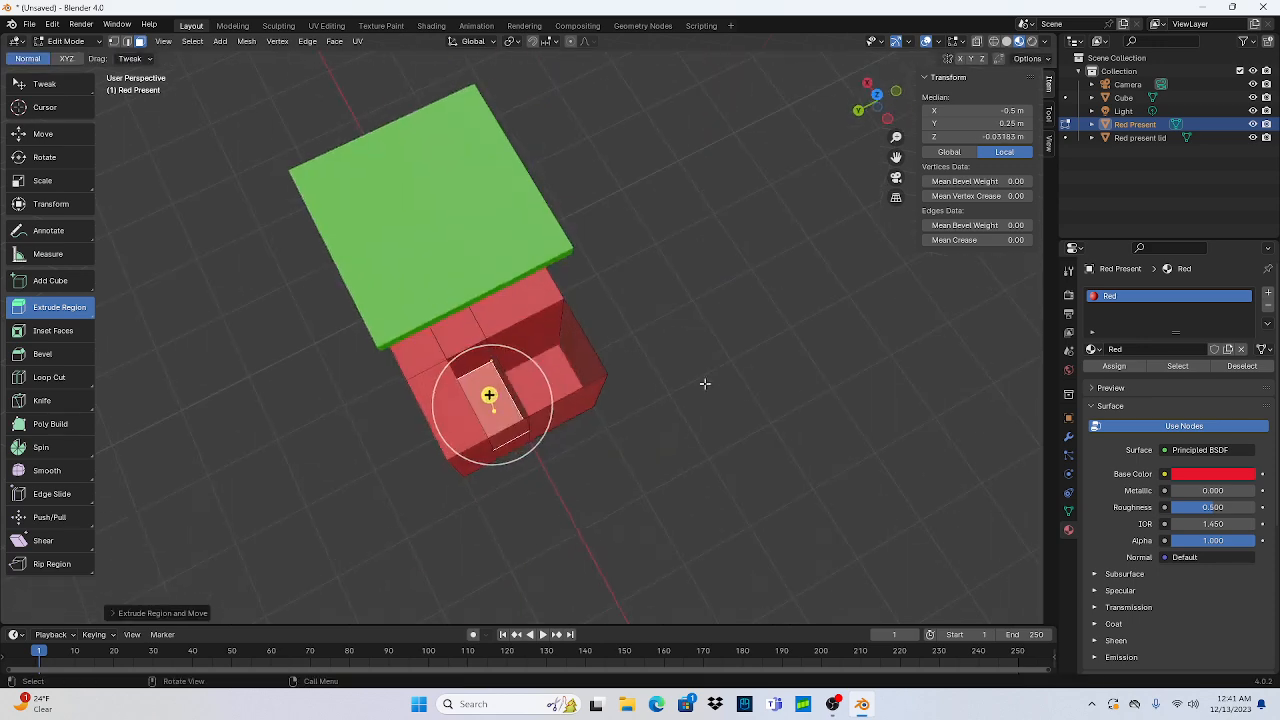
pyautogui.moveTo(489, 394)
pyautogui.mouseDown()
pyautogui.moveTo(486, 426)
pyautogui.moveTo(491, 406)
pyautogui.mouseUp()
pyautogui.moveTo(491, 406); pyautogui.dragTo(526, 323, button='middle')
pyautogui.moveTo(464, 416); pyautogui.dragTo(466, 432)
pyautogui.click(680, 405)
pyautogui.moveTo(683, 398); pyautogui.dragTo(628, 508, button='middle')
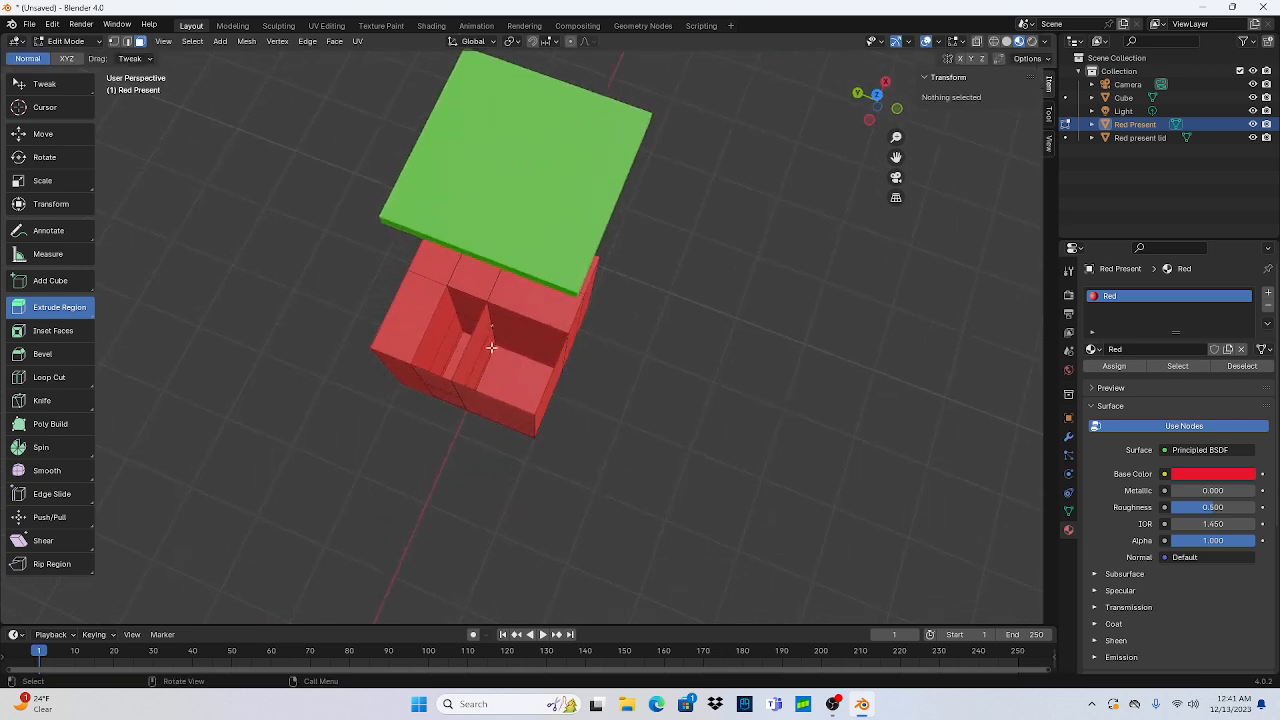
# Step: Select the dividing wall between the two recesses and delete its edges
pyautogui.click(476, 342)
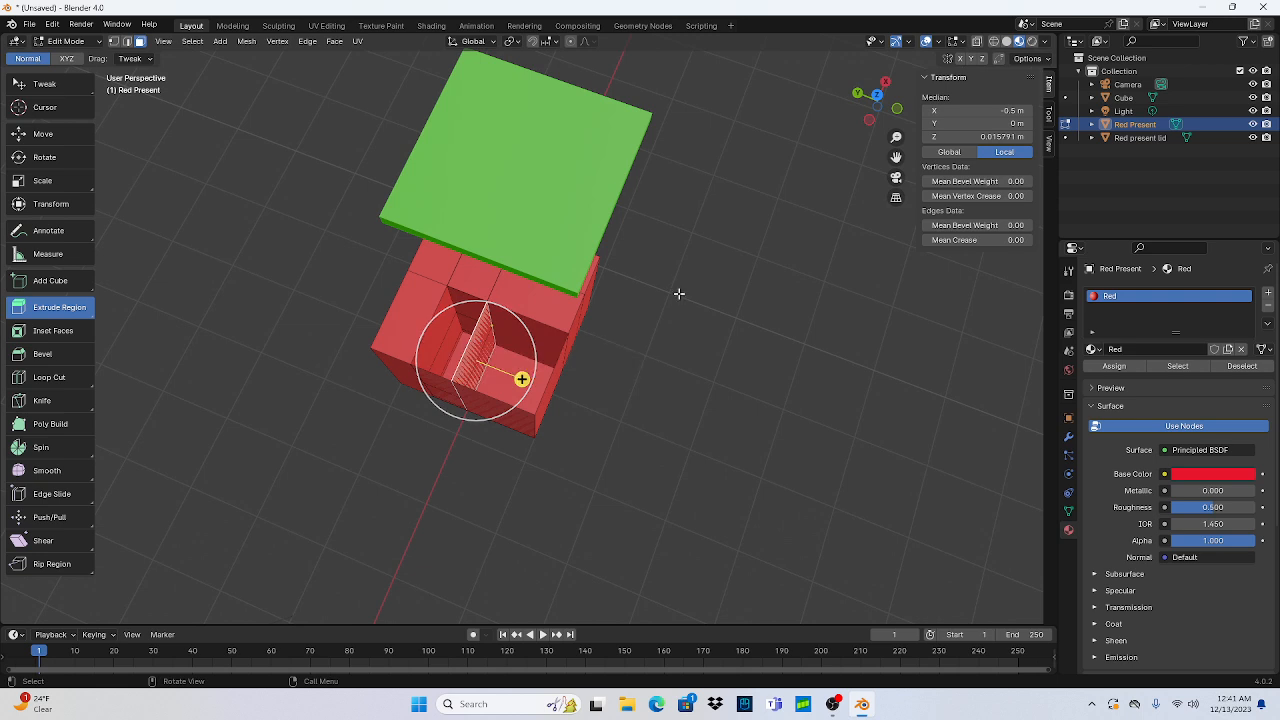
pyautogui.press('x')
pyautogui.press('x')
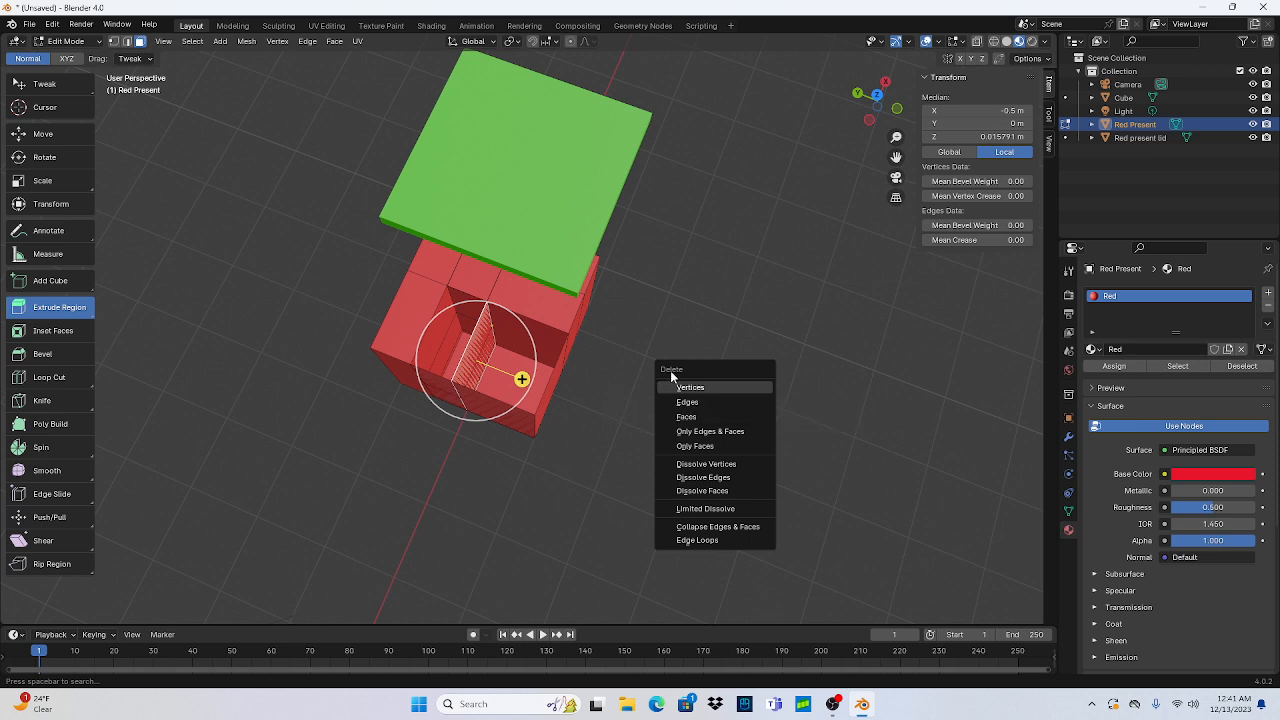
pyautogui.click(688, 402)
pyautogui.moveTo(686, 397); pyautogui.dragTo(706, 363, button='middle')
pyautogui.scroll(4, 751, 349)
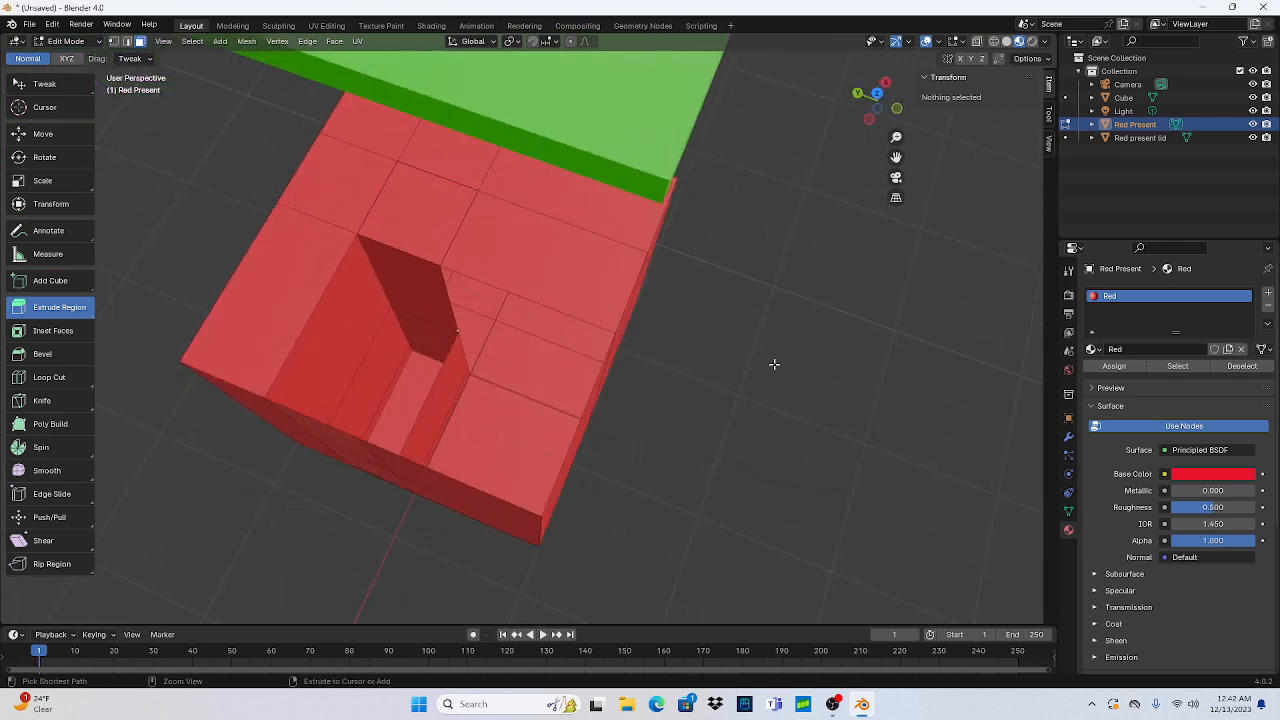
# Step: Undo the dividing wall's deletion and the extrusions of the second recess
pyautogui.hotkey('ctrl', 'z')
pyautogui.hotkey('ctrl', 'z')
pyautogui.hotkey('ctrl', 'z')
pyautogui.hotkey('ctrl', 'z')
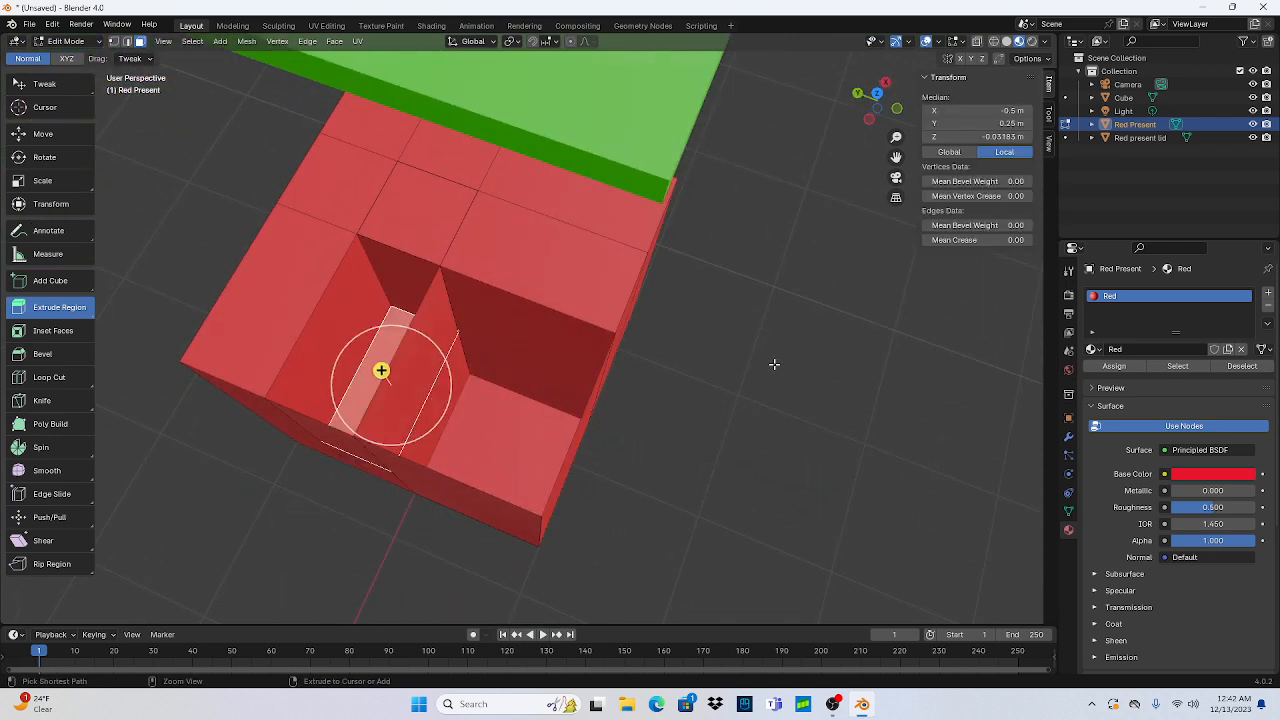
# Step: Select the corner recess's inner side wall and delete its edges
pyautogui.click(473, 341)
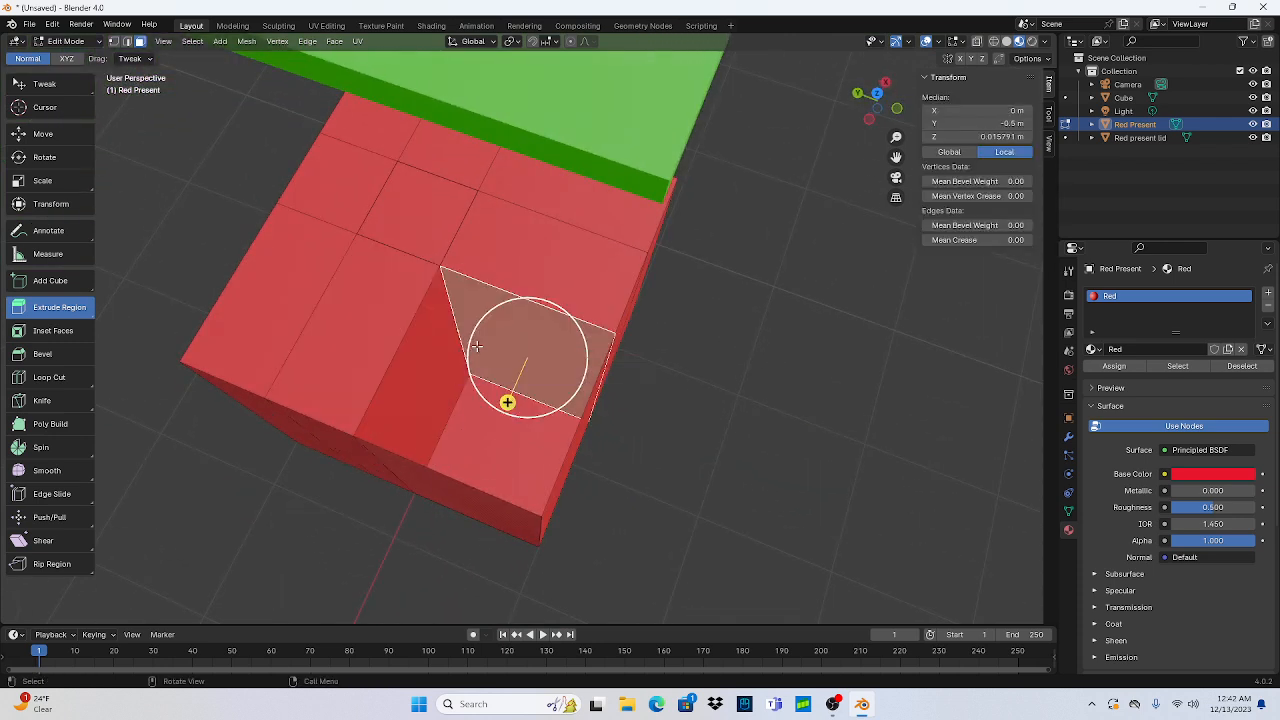
pyautogui.press('x')
pyautogui.click(478, 348)
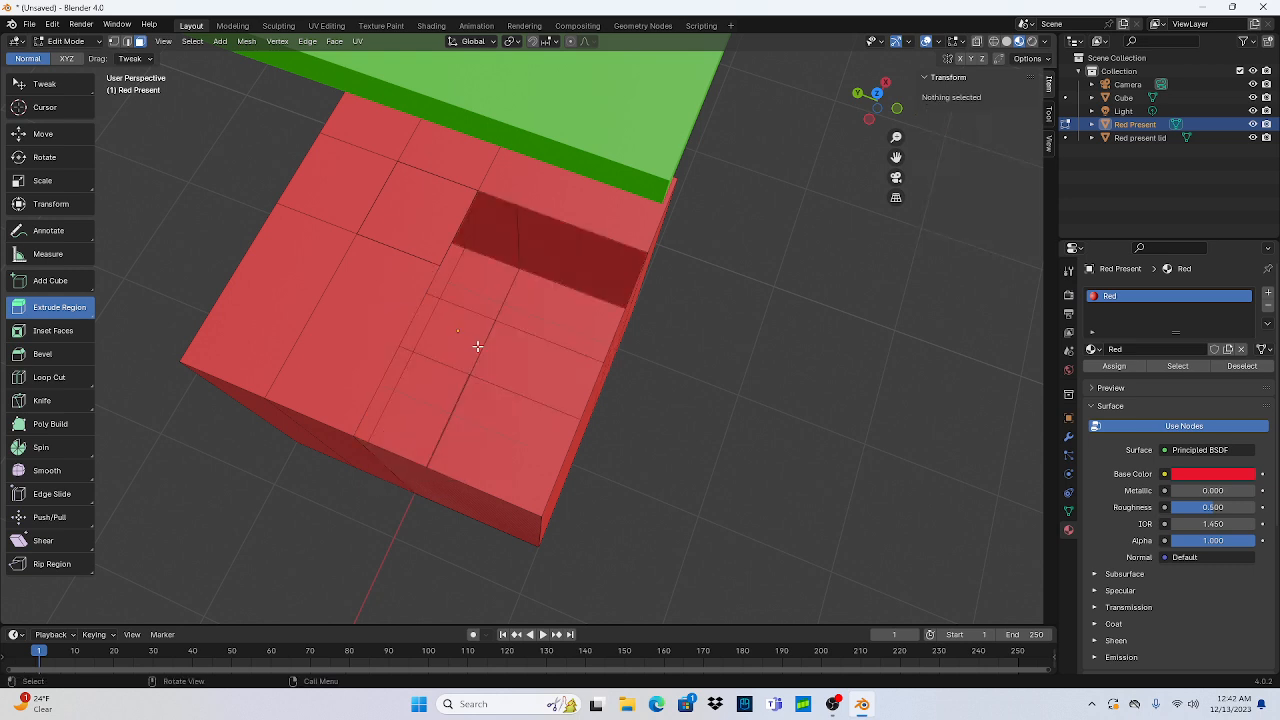
pyautogui.moveTo(478, 346); pyautogui.dragTo(406, 263, button='middle')
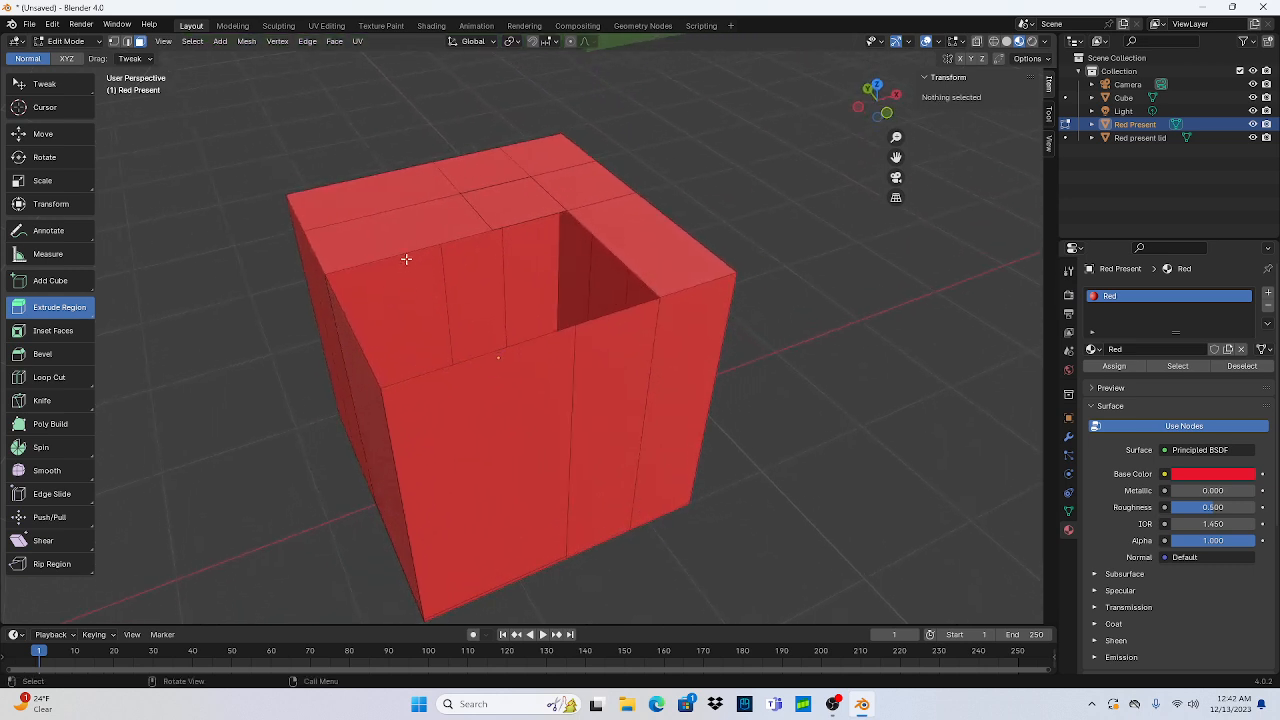
# Step: Try deleting the edges of the long middle top face beside the opening, and undo it
pyautogui.click(407, 237)
pyautogui.press('x')
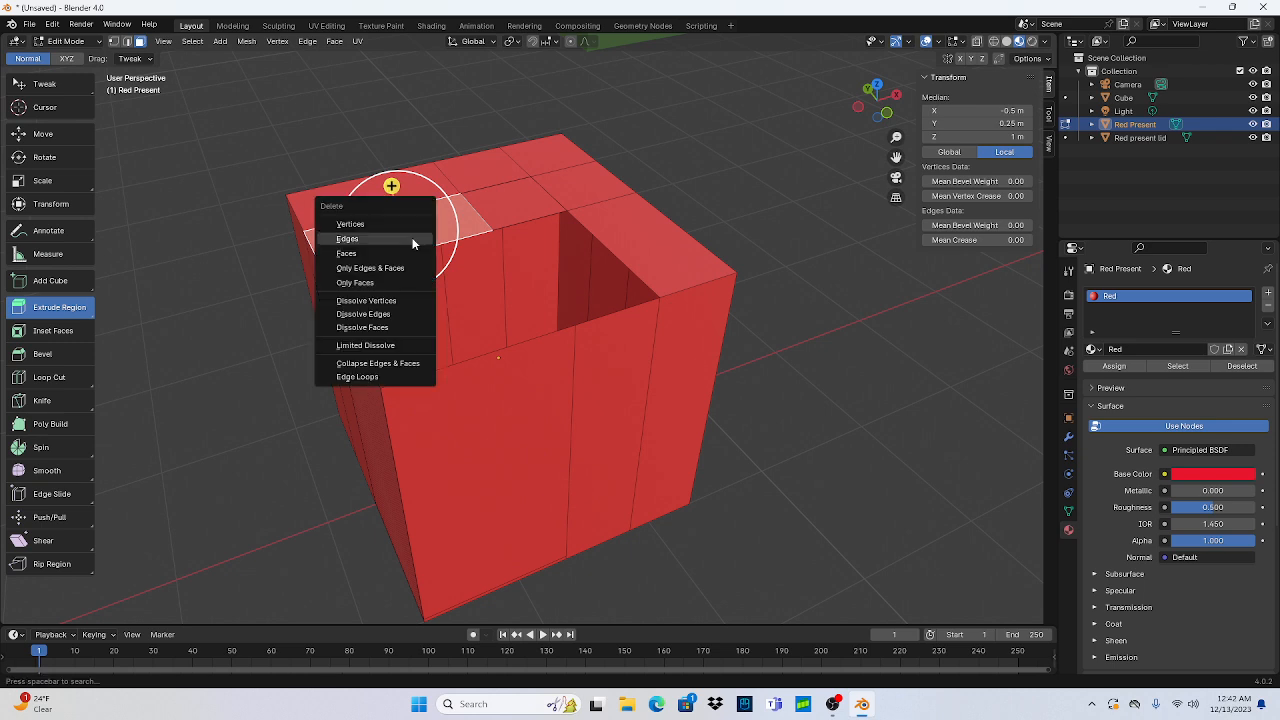
pyautogui.click(412, 240)
pyautogui.moveTo(420, 237); pyautogui.dragTo(504, 227, button='middle')
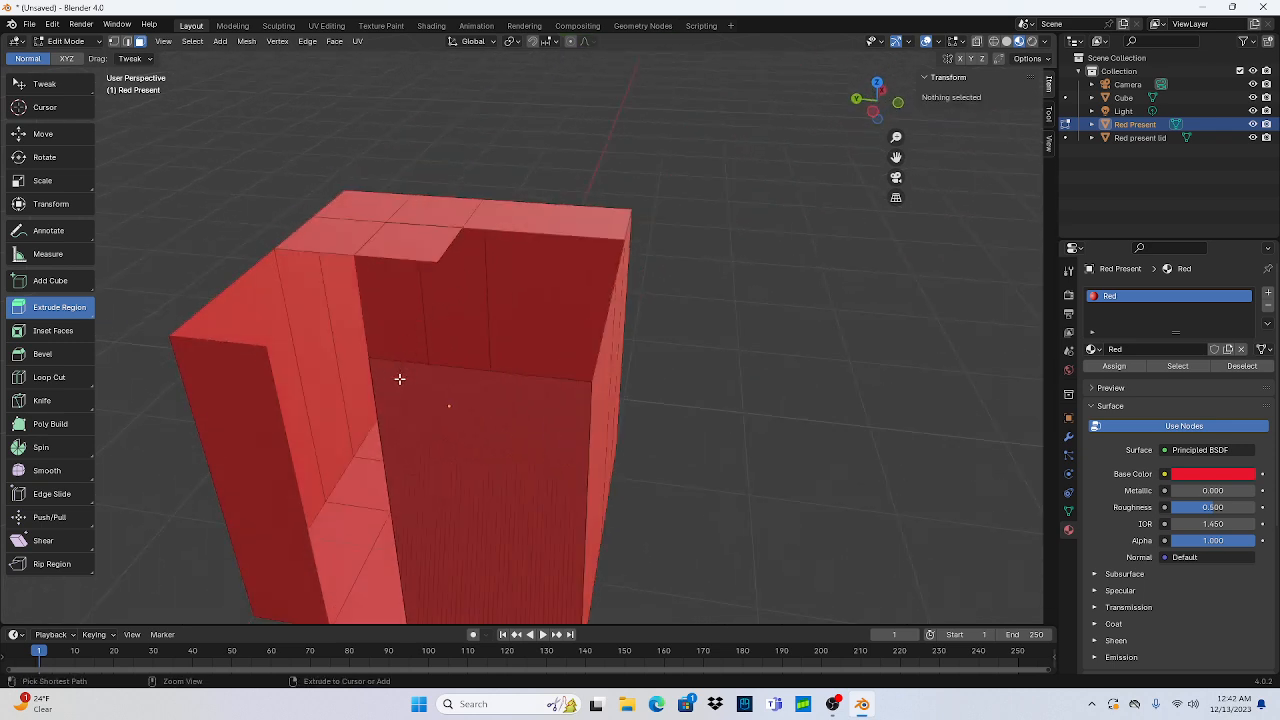
pyautogui.hotkey('ctrl', 'z')
pyautogui.hotkey('ctrl', 'f')
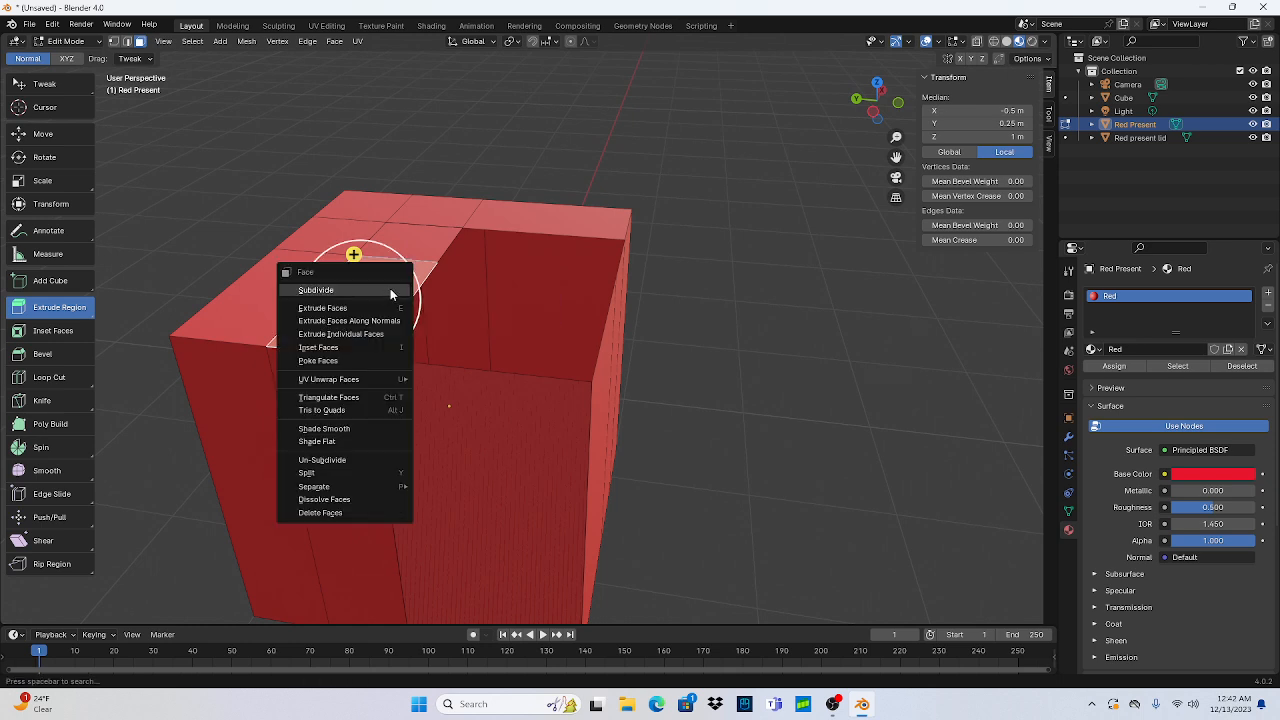
pyautogui.press('Escape')
# Step: Delete the small middle face of Red Present's top and the long middle face beside it, using the Faces option
pyautogui.click(418, 242)
pyautogui.press('x')
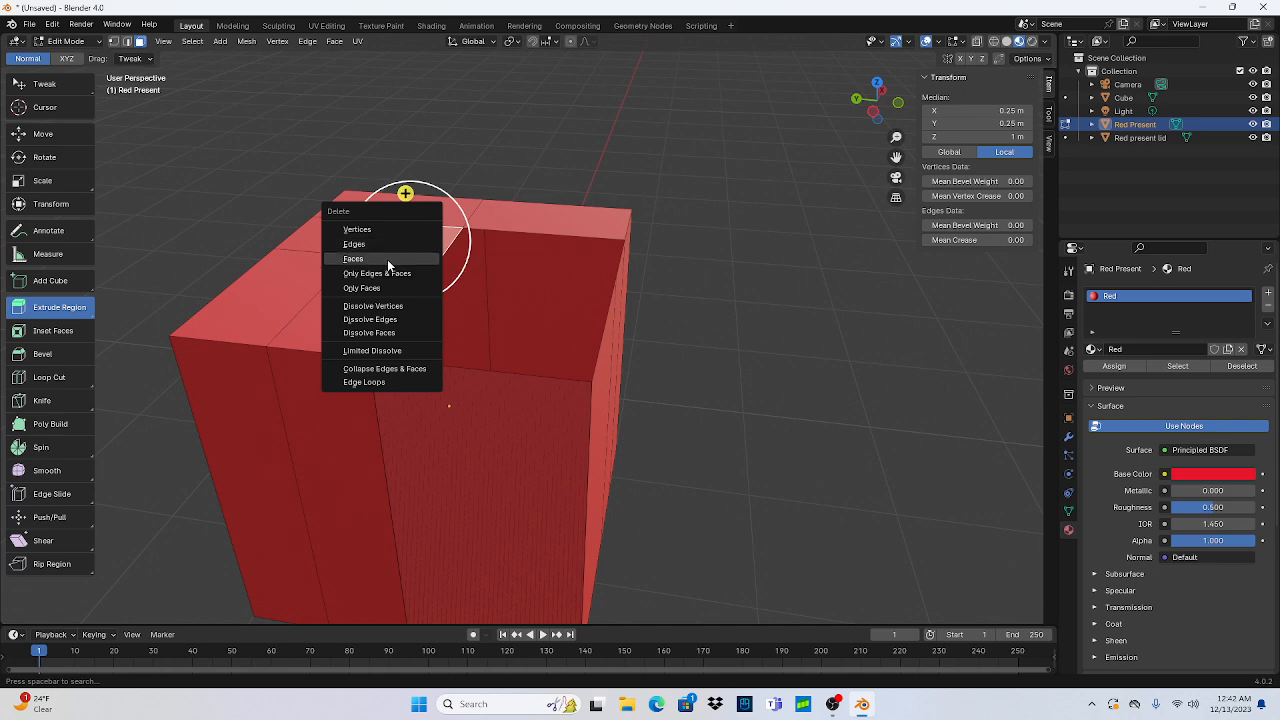
pyautogui.click(389, 259)
pyautogui.click(391, 283)
pyautogui.press('x')
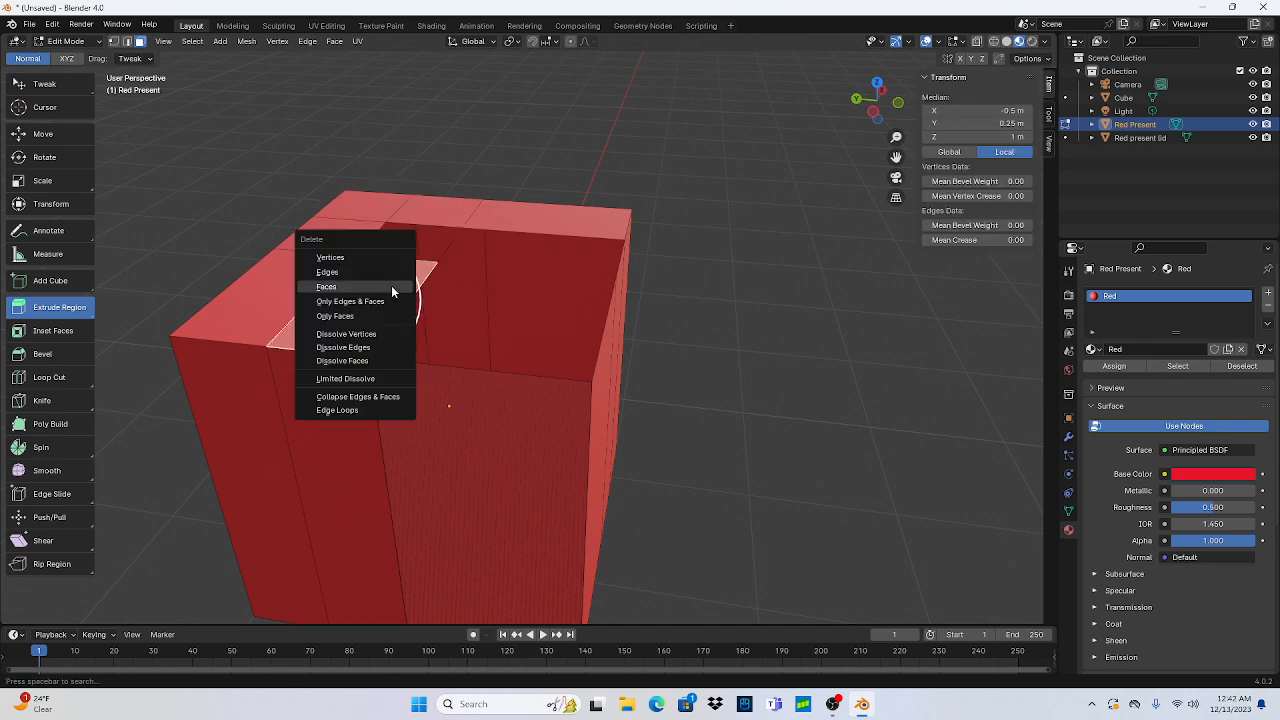
pyautogui.click(400, 283)
pyautogui.moveTo(406, 277); pyautogui.dragTo(431, 262, button='middle')
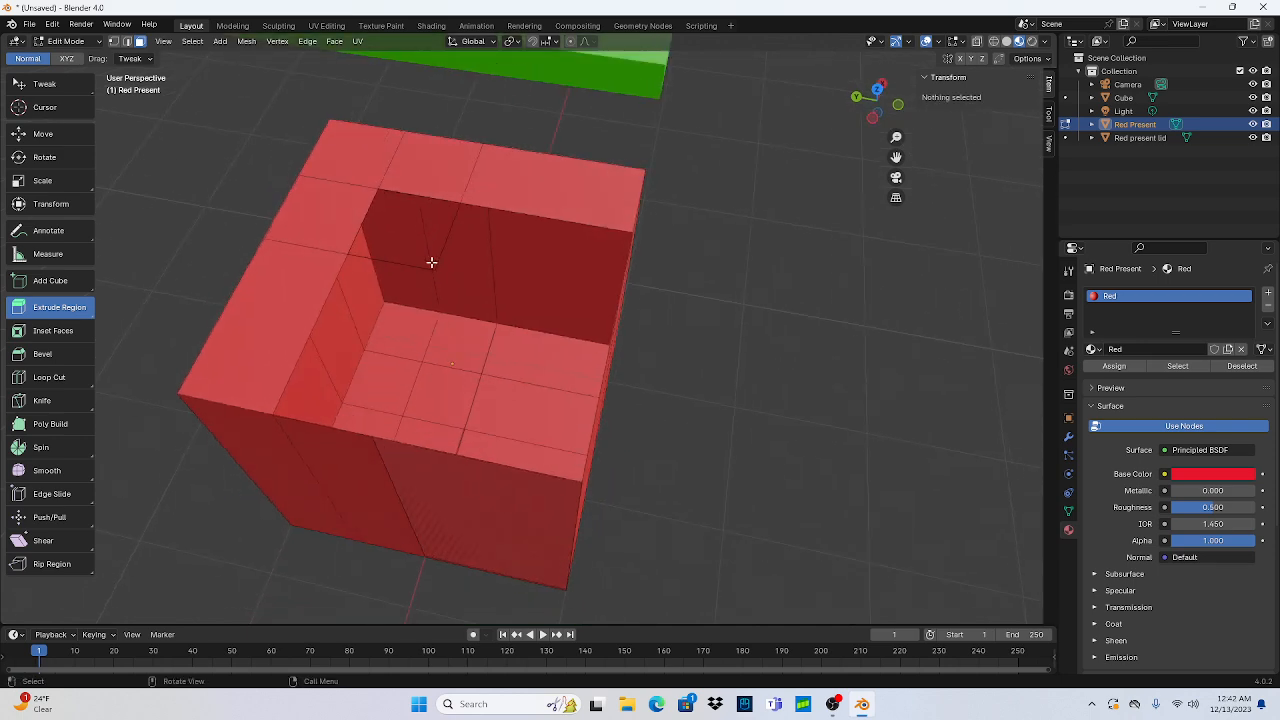
# Step: Try deleting the edges of the long rim face on the lid-facing side of the opening, and undo it
pyautogui.click(494, 204)
pyautogui.press('x')
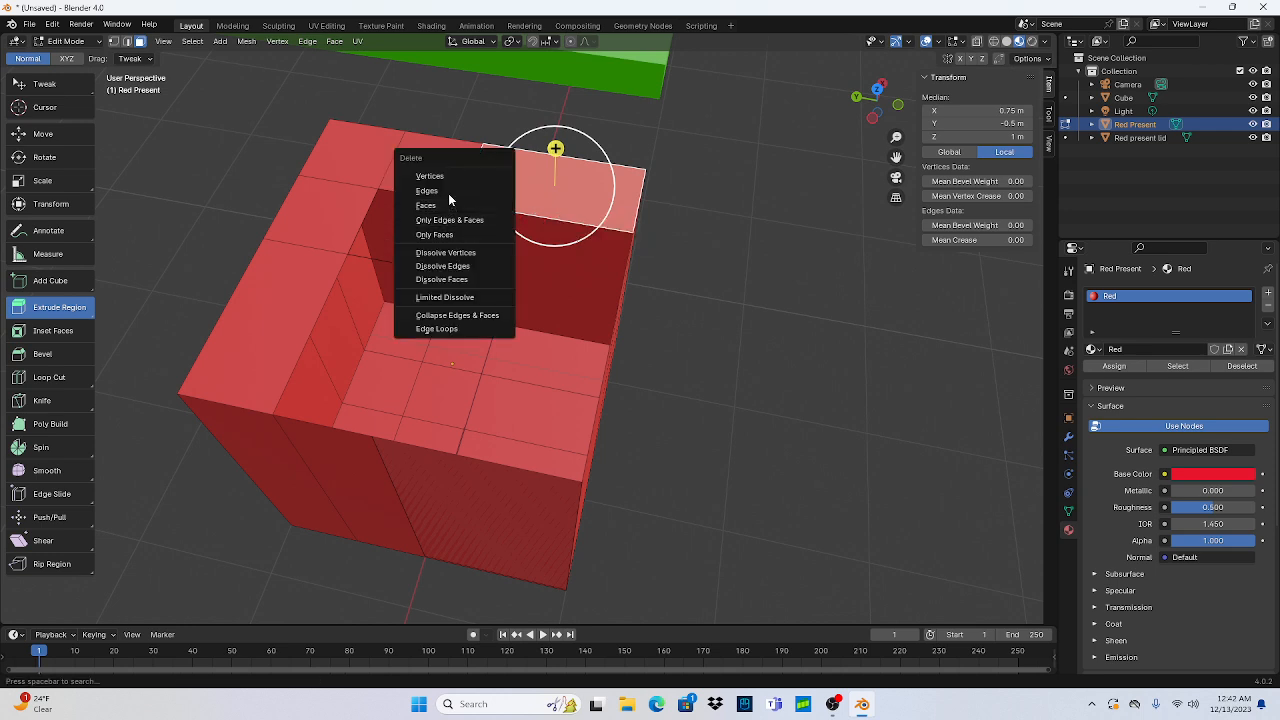
pyautogui.click(450, 198)
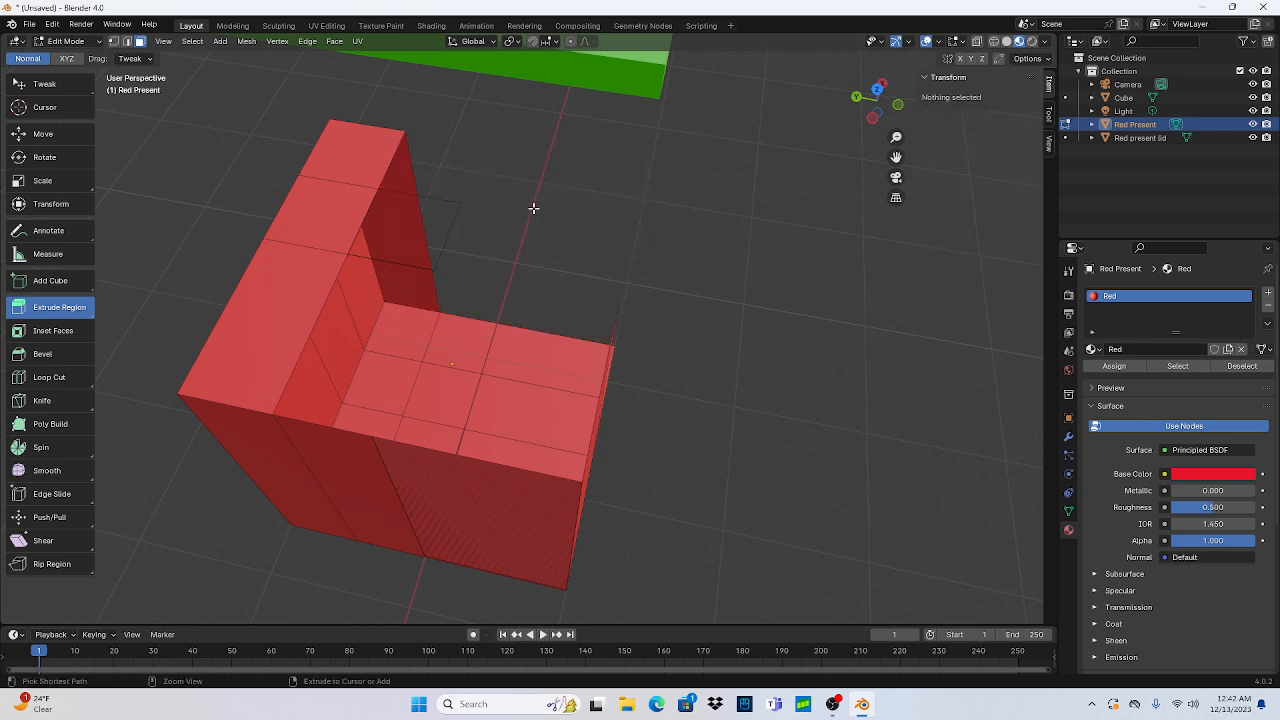
pyautogui.hotkey('ctrl', 'z')
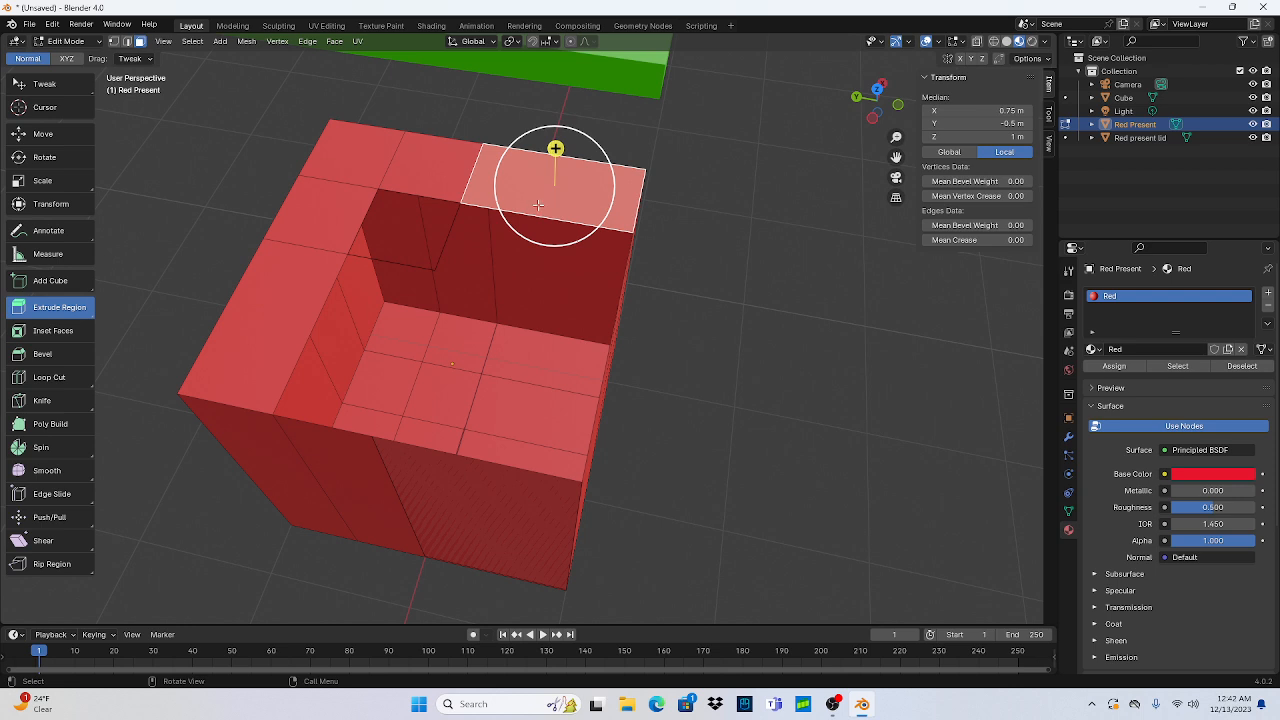
# Step: Delete the long rim face on the lid-facing side and the short rim face next to it as faces only
pyautogui.press('x')
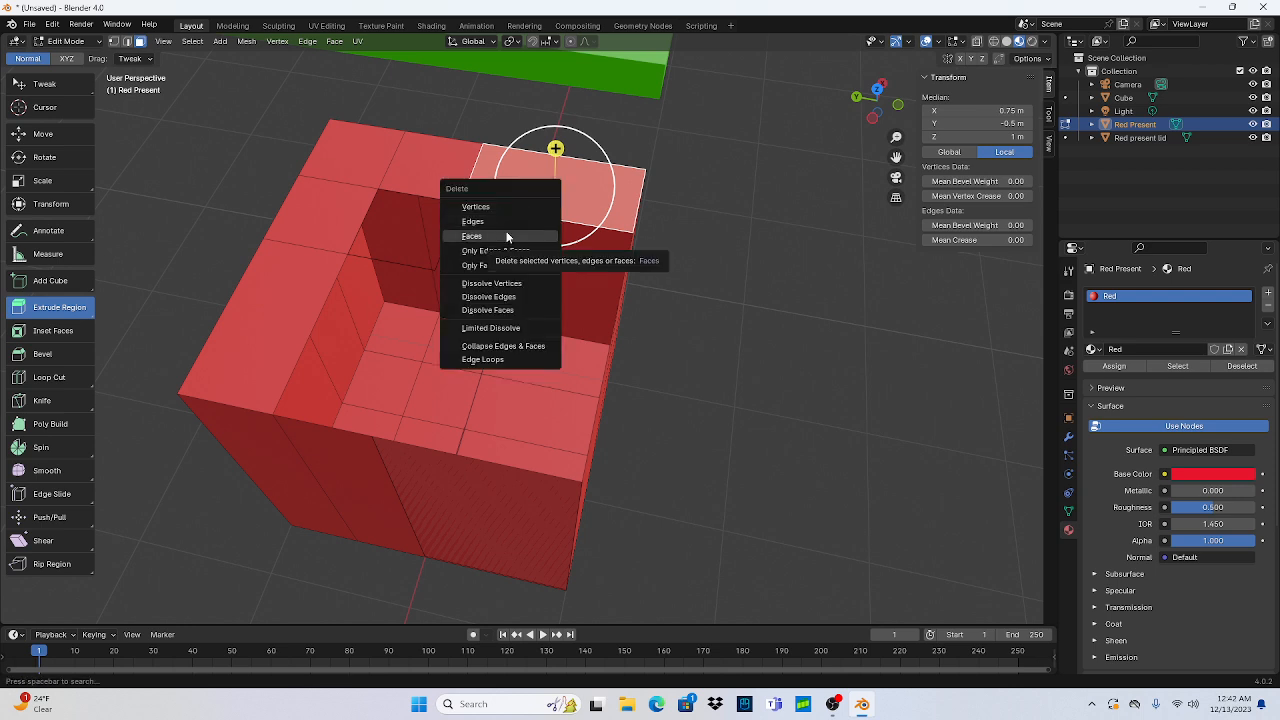
pyautogui.click(520, 238)
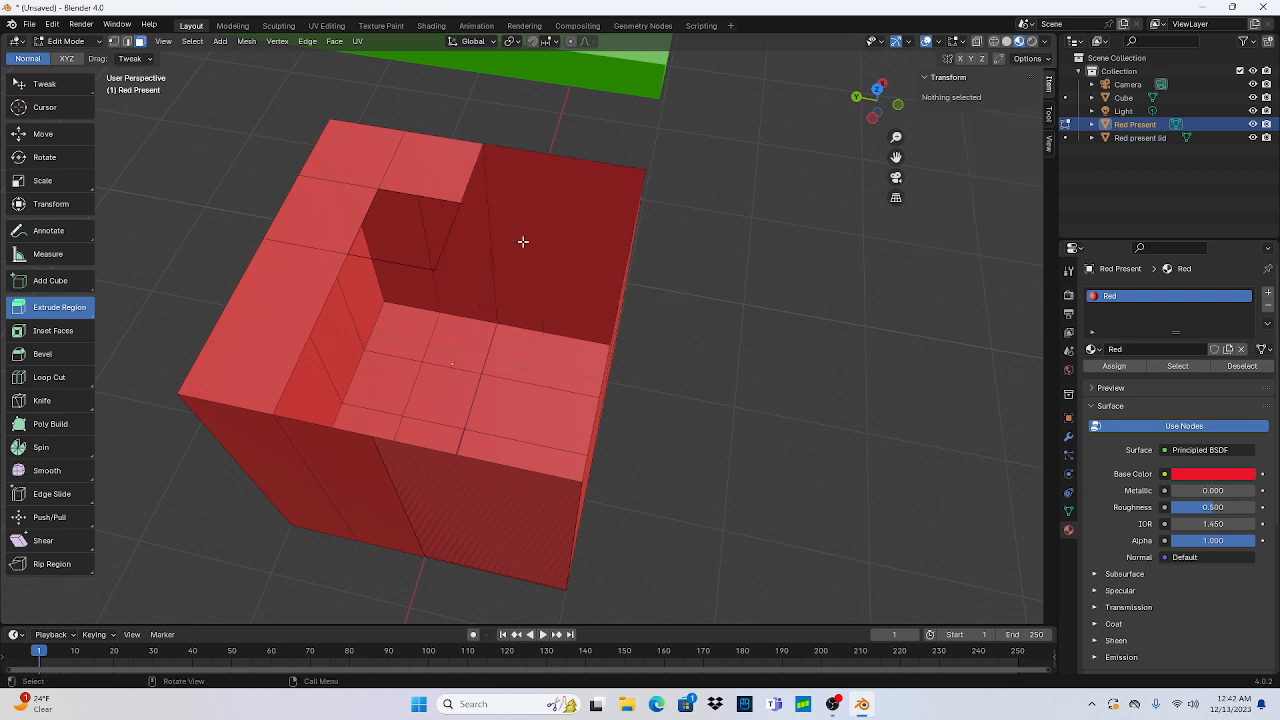
pyautogui.hotkey('ctrl', 'z')
pyautogui.press('x')
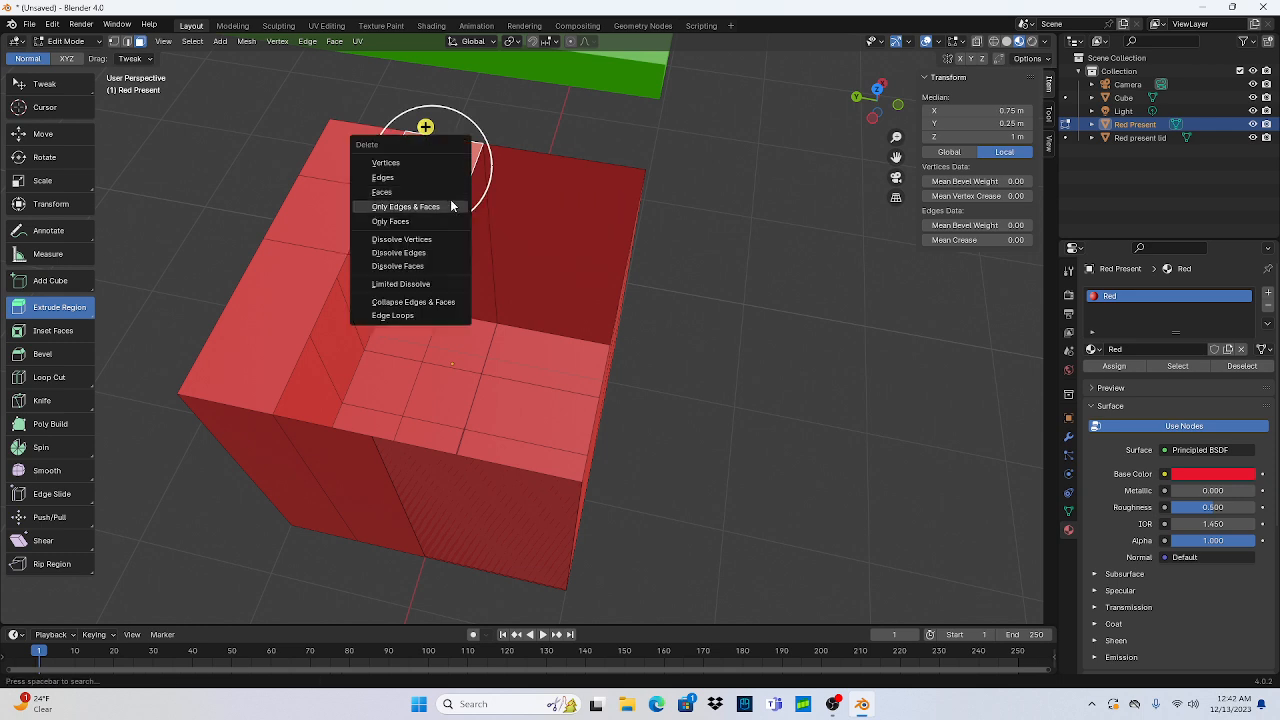
pyautogui.click(437, 192)
# Step: Delete the small corner face and the two other faces of the last remaining strip on Red Present's top
pyautogui.click(379, 172)
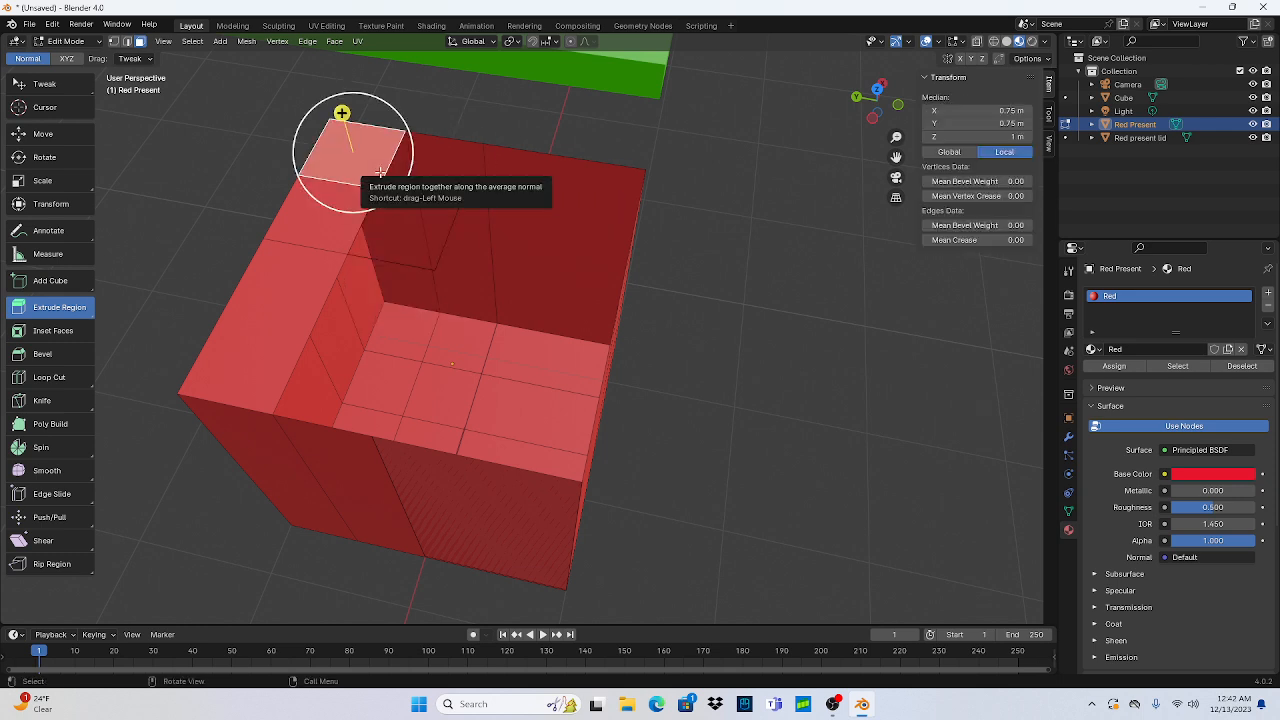
pyautogui.press('x')
pyautogui.click(335, 175)
pyautogui.click(343, 210)
pyautogui.press('x')
pyautogui.click(338, 211)
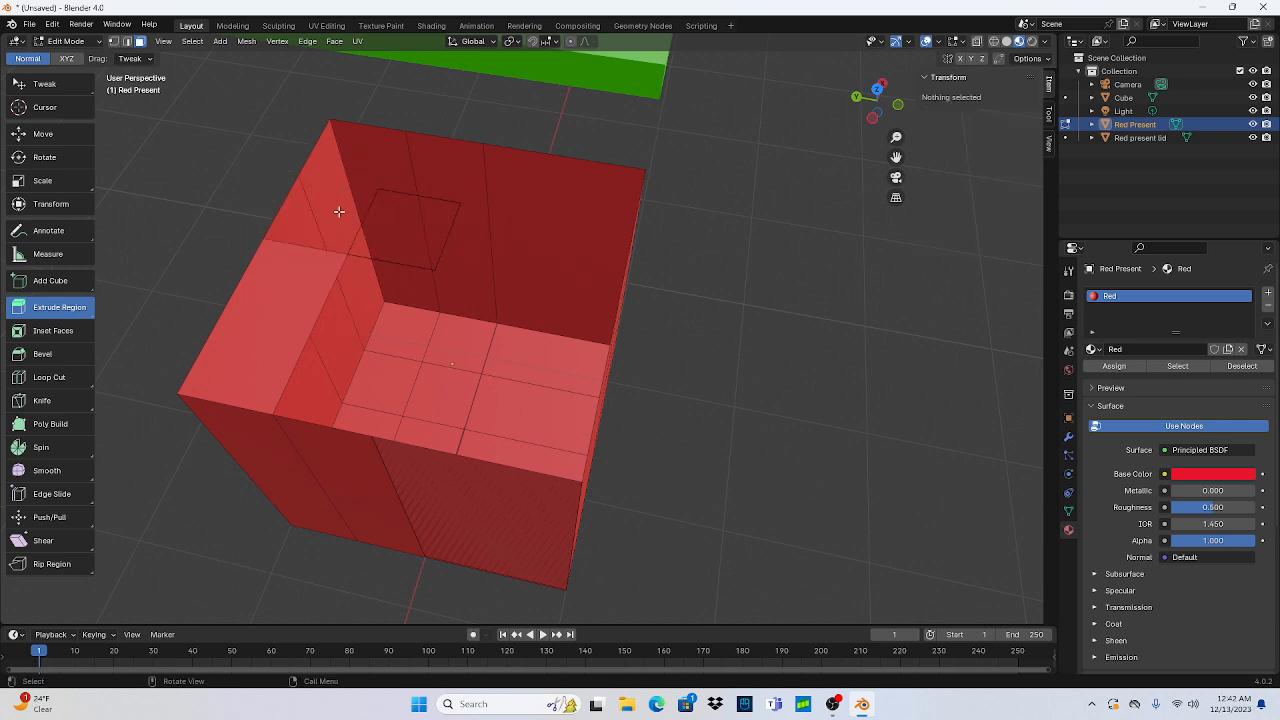
pyautogui.click(324, 272)
pyautogui.press('x')
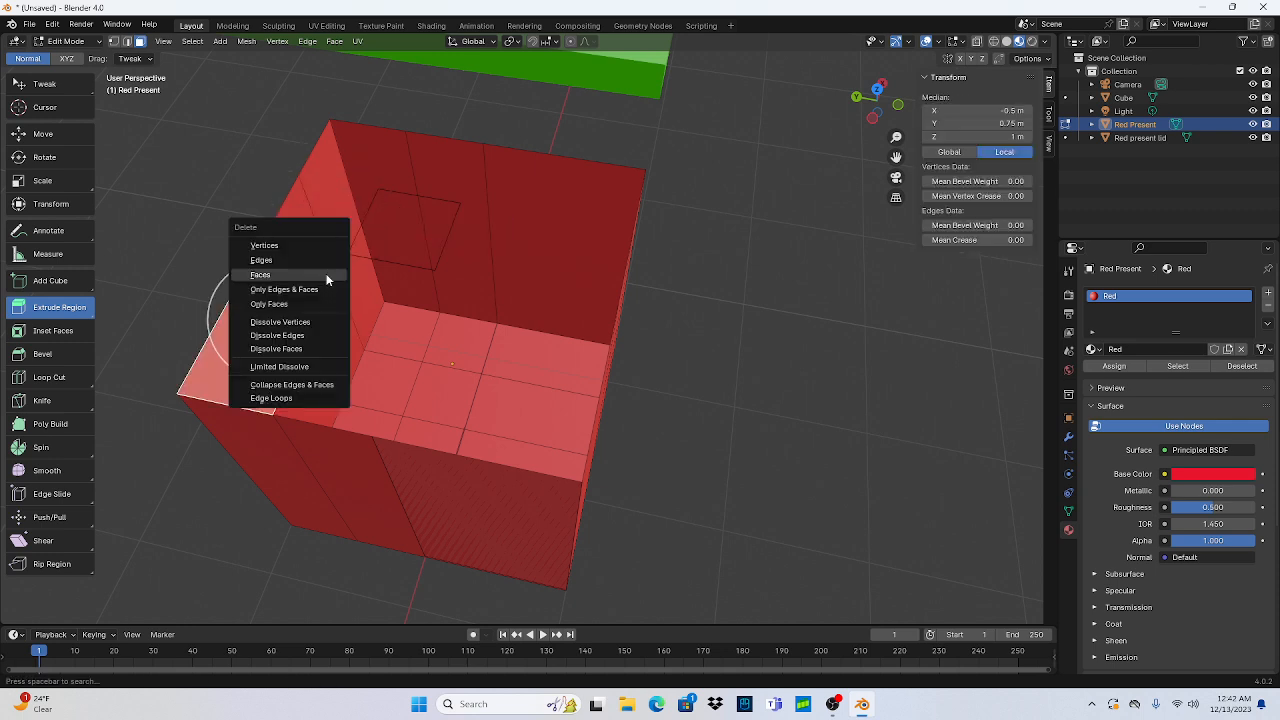
pyautogui.click(326, 274)
pyautogui.moveTo(791, 318); pyautogui.dragTo(780, 262, button='middle')
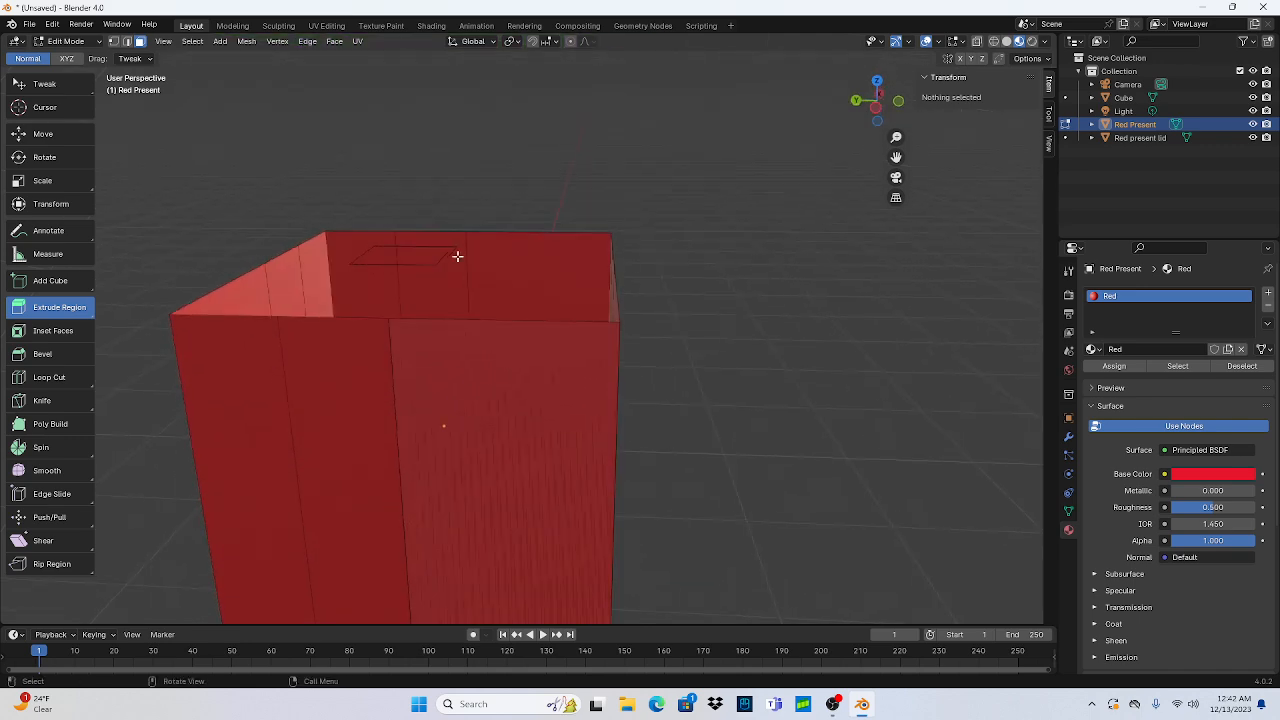
# Step: Inspect the opened Red Present from several sides, checking its inner walls and the lid beside it
pyautogui.click(449, 257)
pyautogui.scroll(-6, 438, 280)
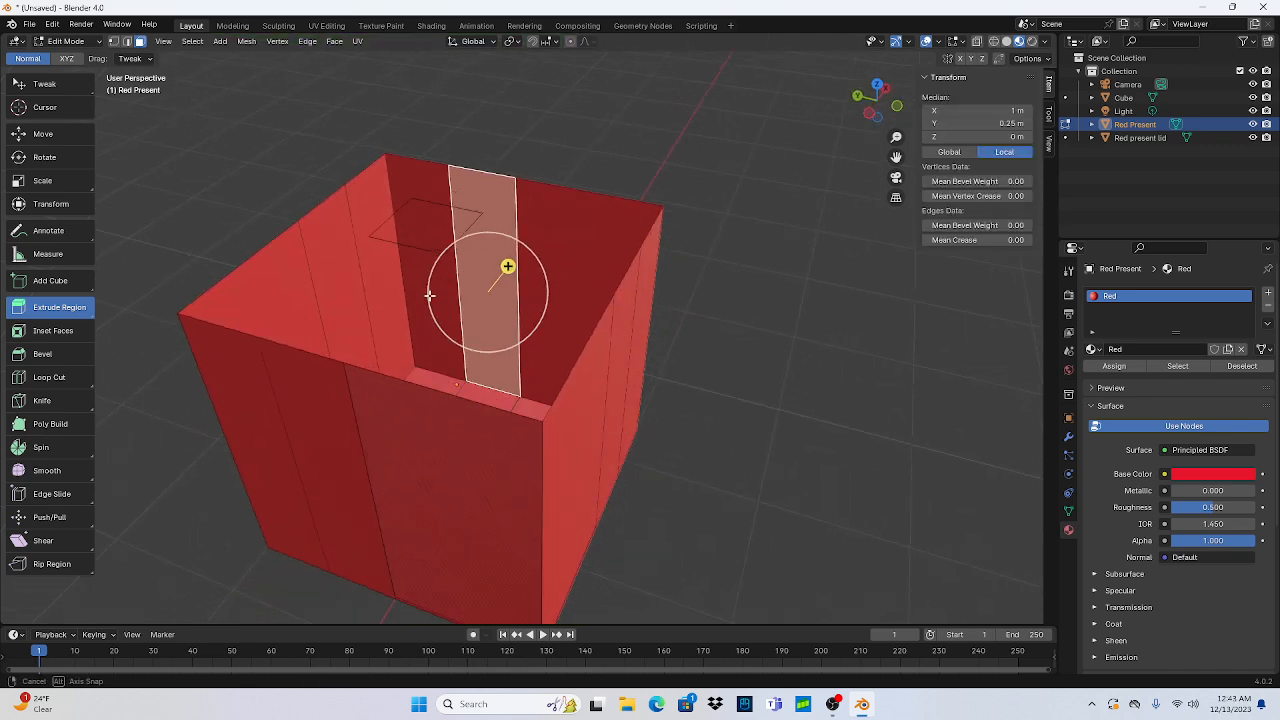
pyautogui.moveTo(380, 308); pyautogui.dragTo(843, 297, button='middle')
pyautogui.click(782, 311)
pyautogui.moveTo(694, 411); pyautogui.dragTo(19, 416, button='middle')
pyautogui.moveTo(101, 283); pyautogui.dragTo(1037, 440, button='middle')
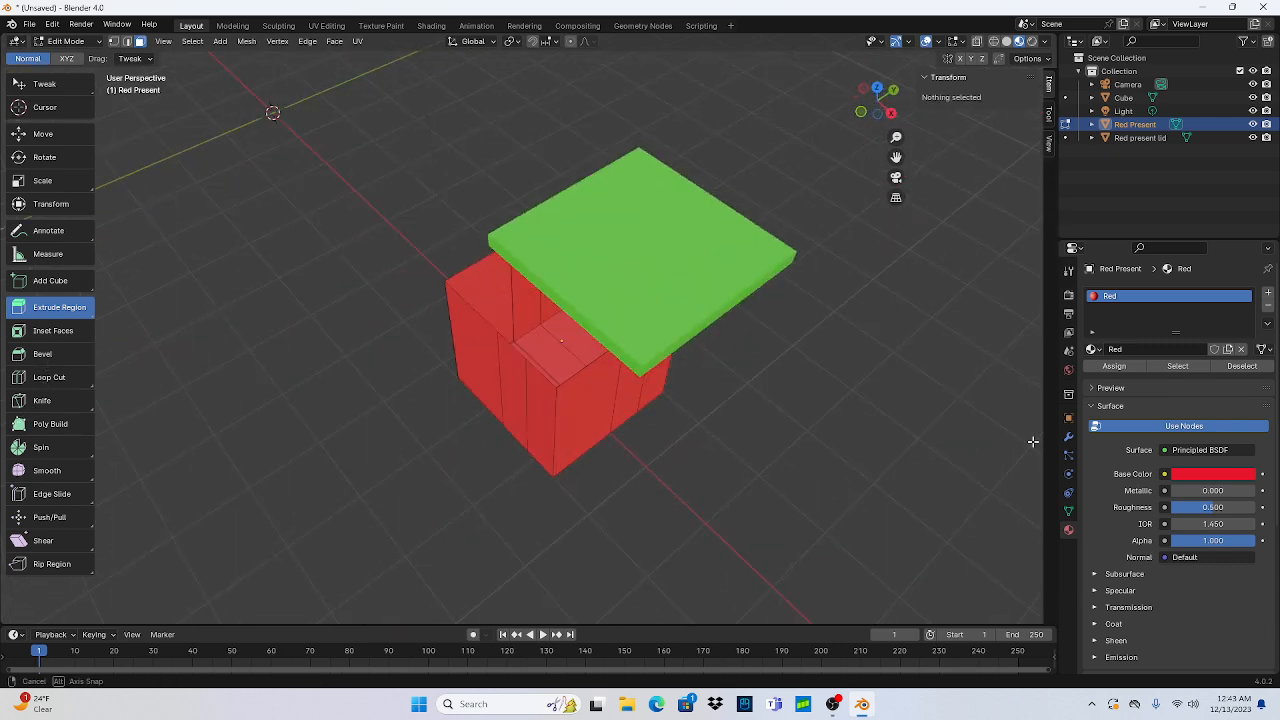
pyautogui.moveTo(731, 434); pyautogui.dragTo(8, 111, button='middle')
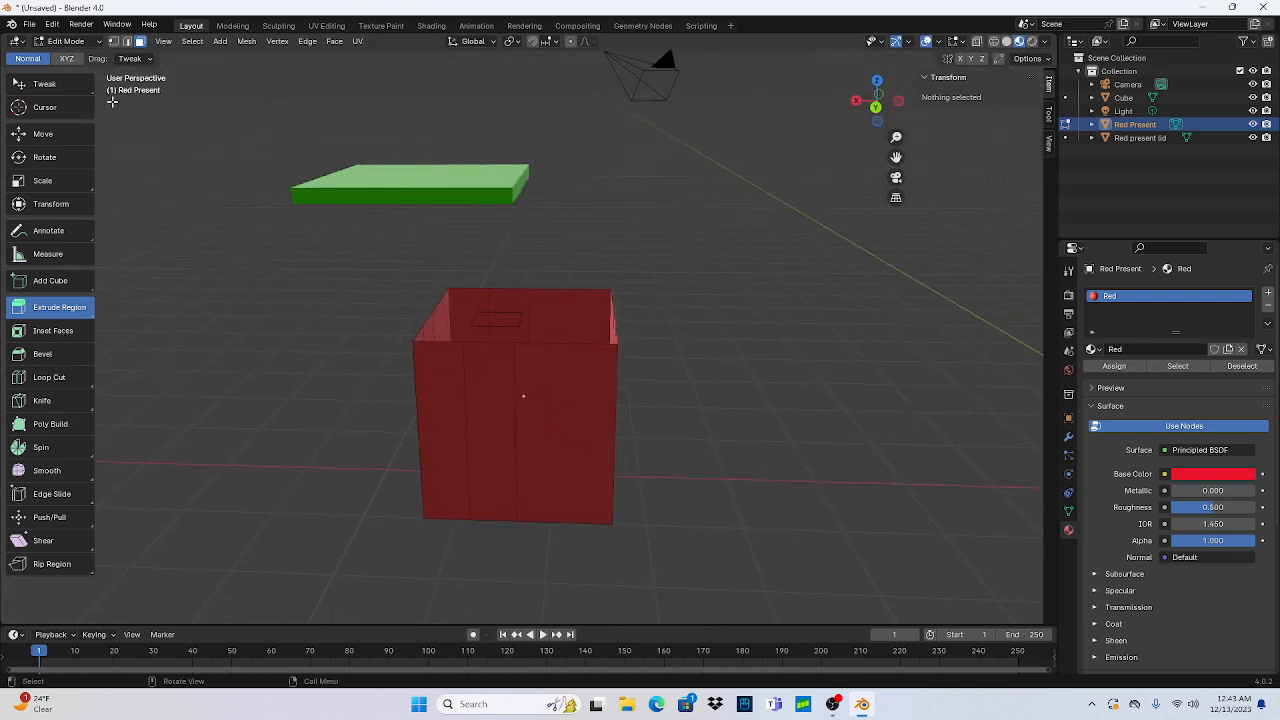
# Step: In Object Mode, move the Red present lid onto the box's open top, at about X 8.33 m and Z 1.9 m
pyautogui.click(65, 41)
pyautogui.click(70, 57)
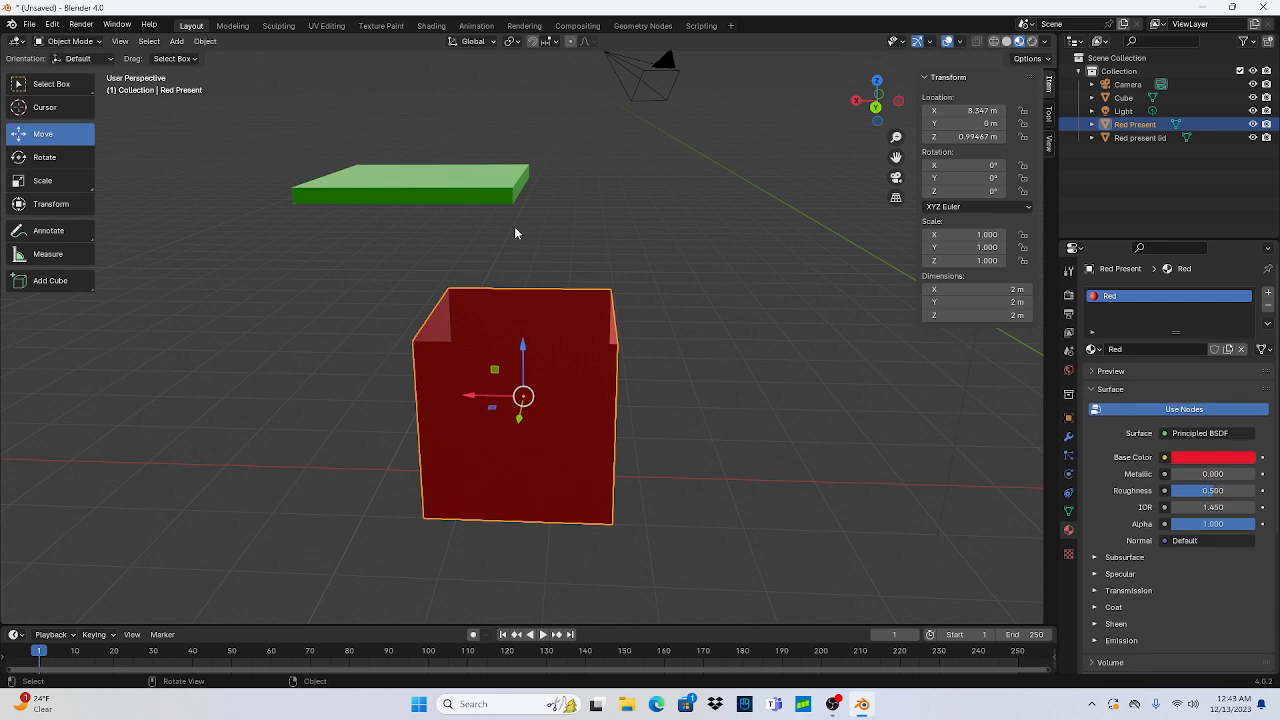
pyautogui.click(414, 183)
pyautogui.moveTo(372, 190); pyautogui.dragTo(474, 193)
pyautogui.moveTo(522, 135); pyautogui.dragTo(504, 270)
pyautogui.moveTo(648, 288); pyautogui.dragTo(706, 289, button='middle')
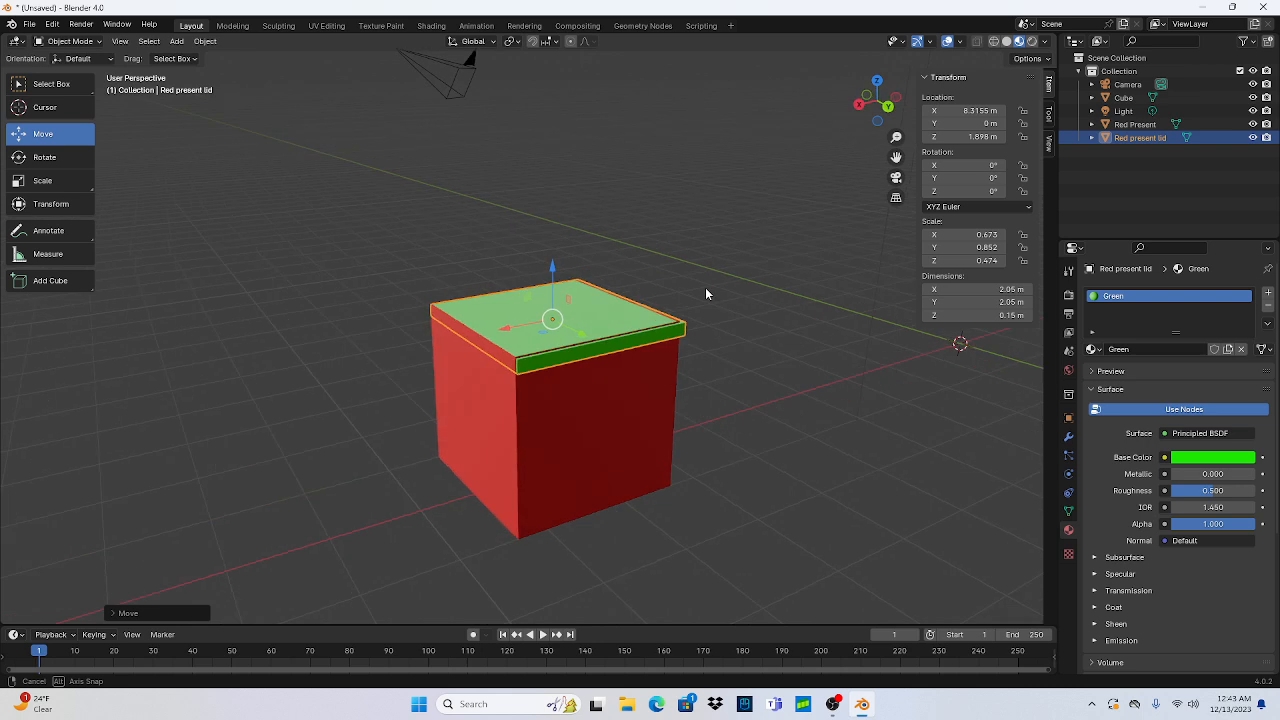
pyautogui.moveTo(506, 330); pyautogui.dragTo(503, 332)
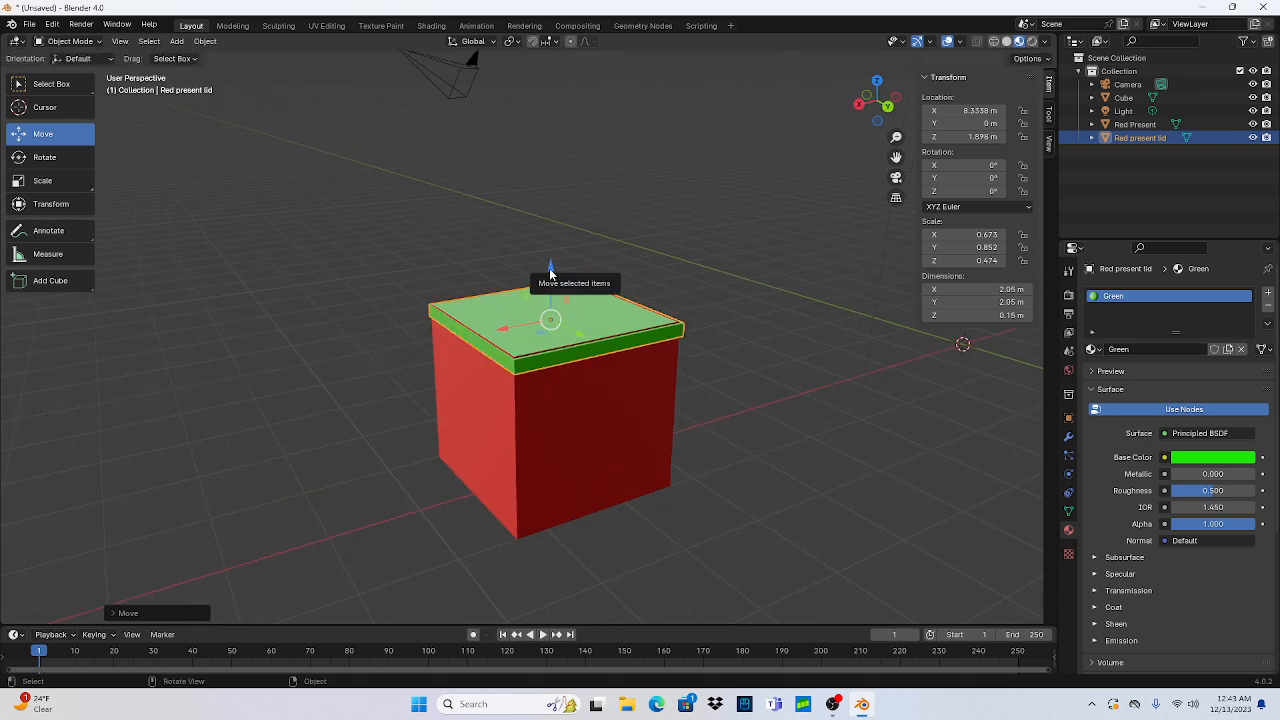
pyautogui.moveTo(550, 272); pyautogui.dragTo(551, 268)
# Step: In Edit Mode on Red Present, change the Red material's base color to pure red with hue 1.000, saturation 0.999 and value 0.801
pyautogui.moveTo(781, 380); pyautogui.dragTo(525, 357, button='middle')
pyautogui.click(525, 357)
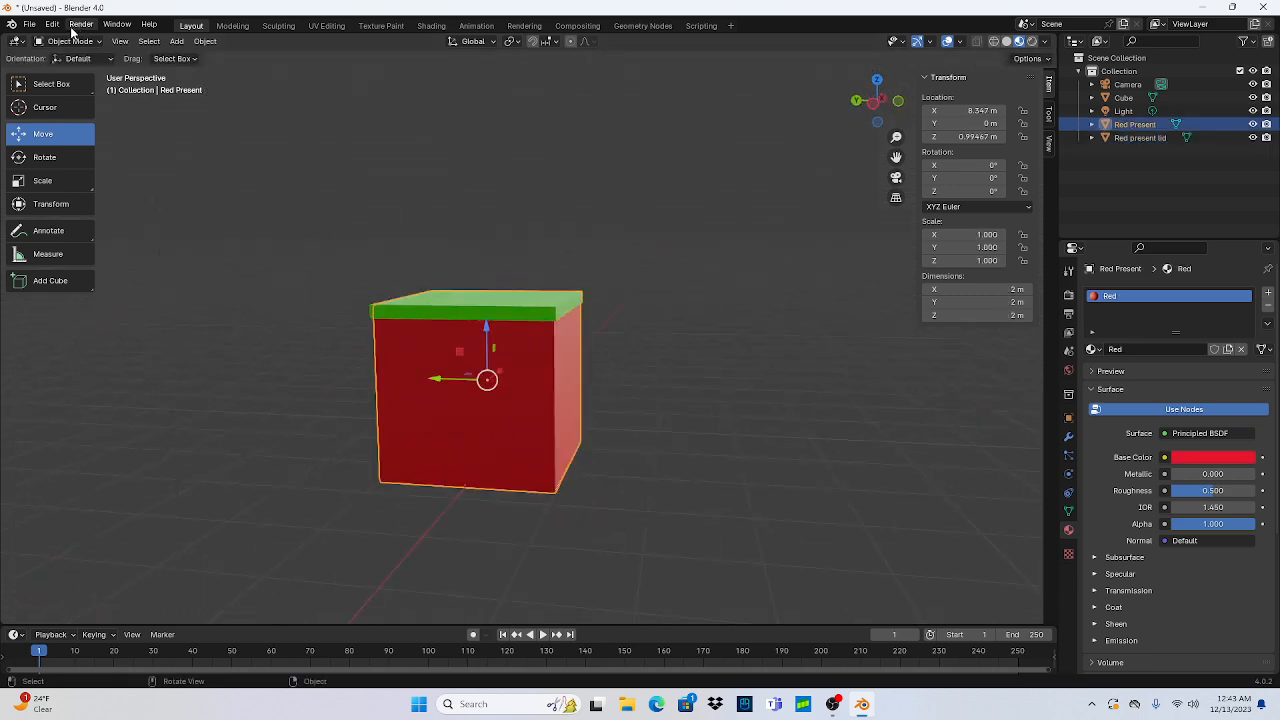
pyautogui.click(80, 40)
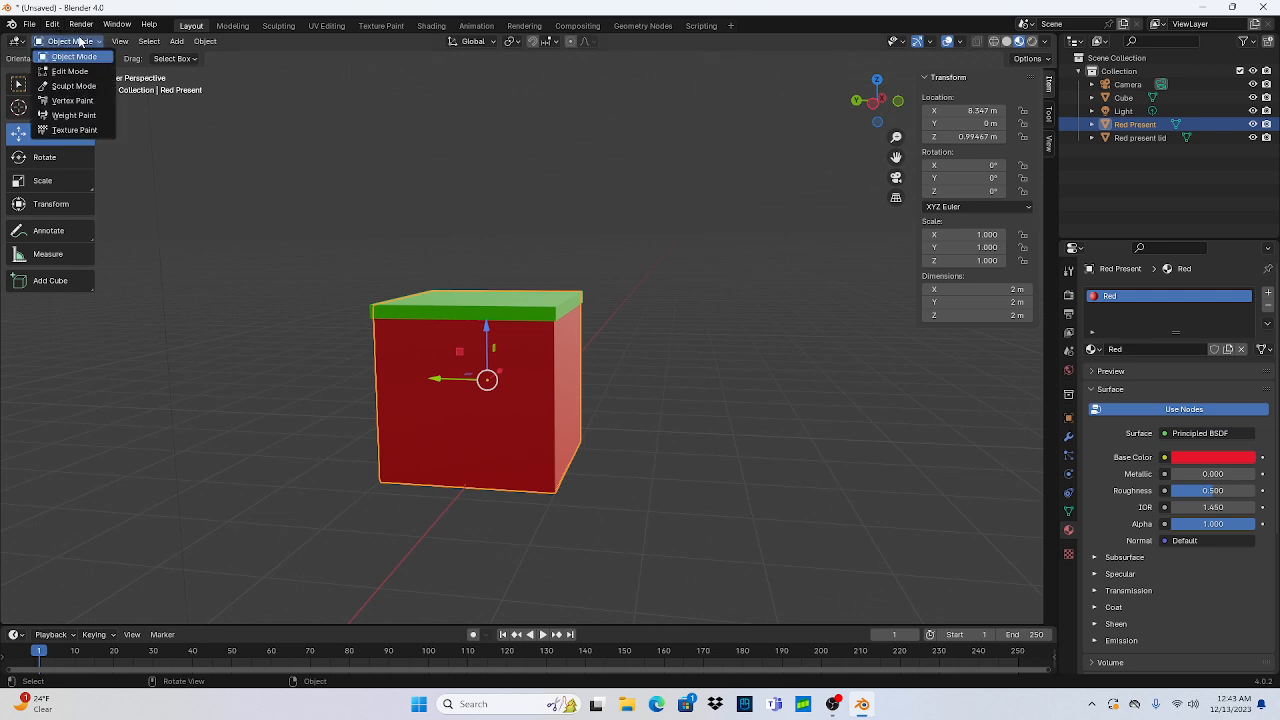
pyautogui.click(60, 71)
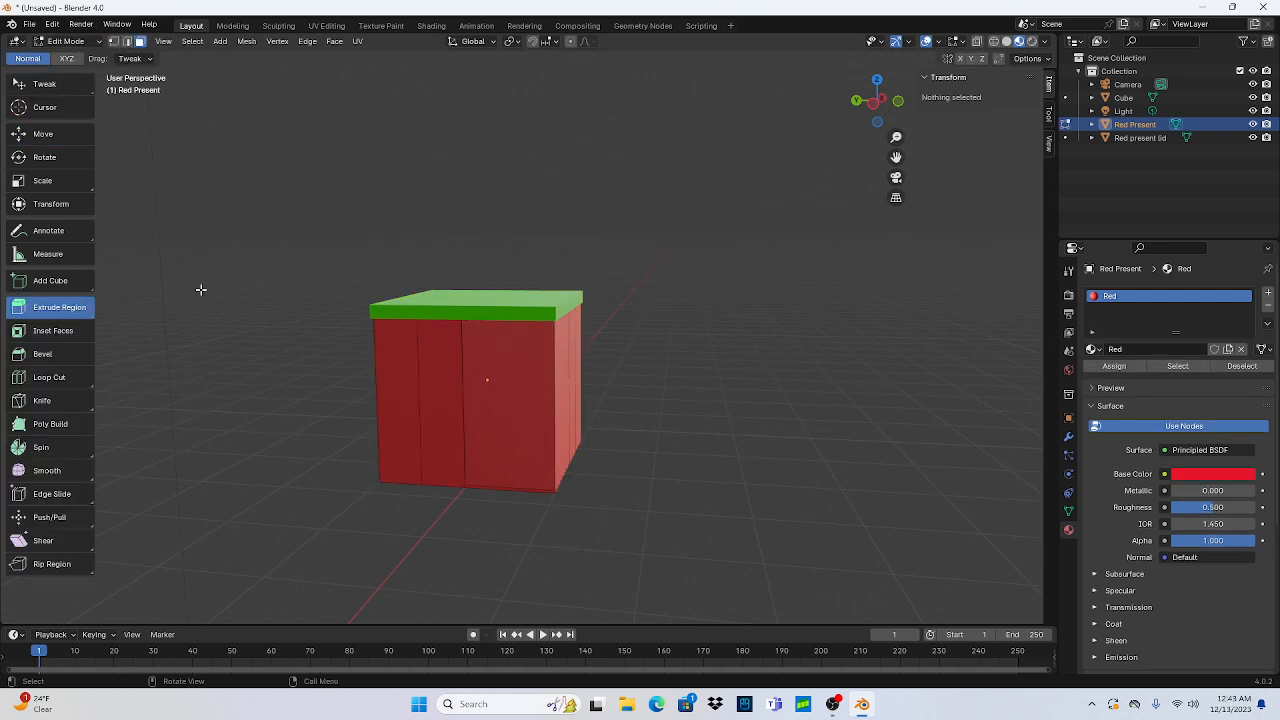
pyautogui.click(449, 389)
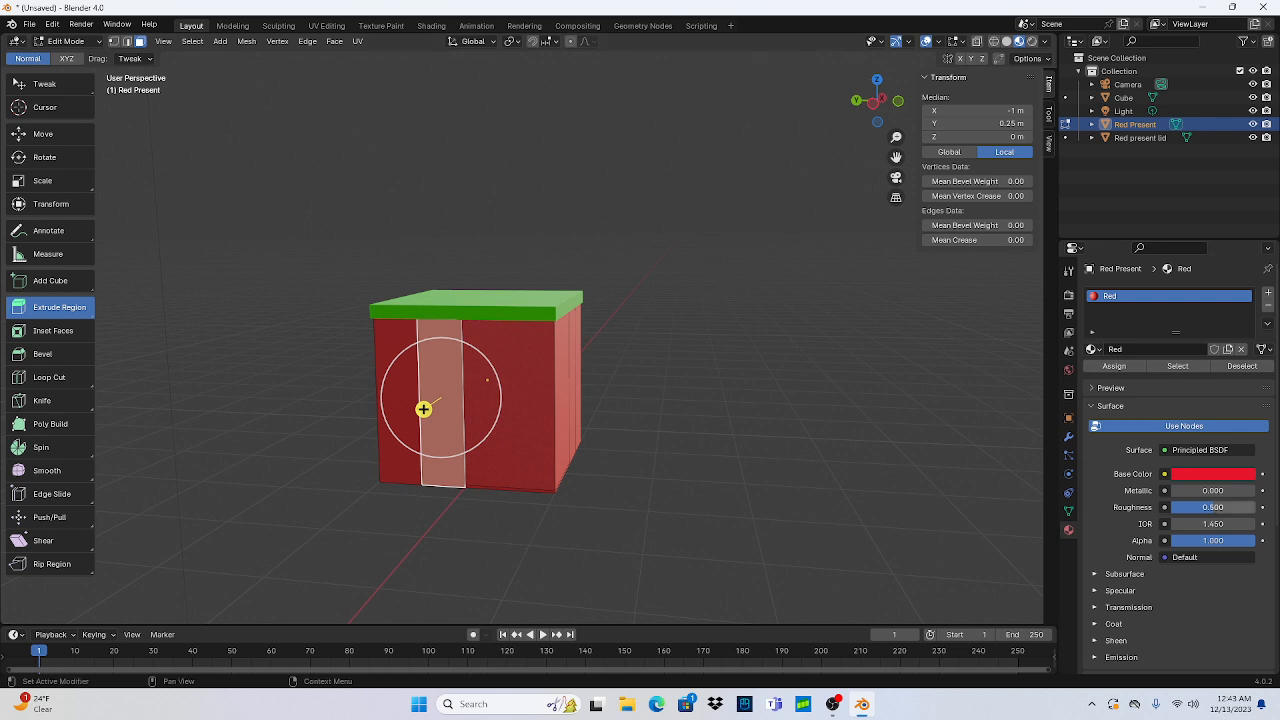
pyautogui.click(1206, 476)
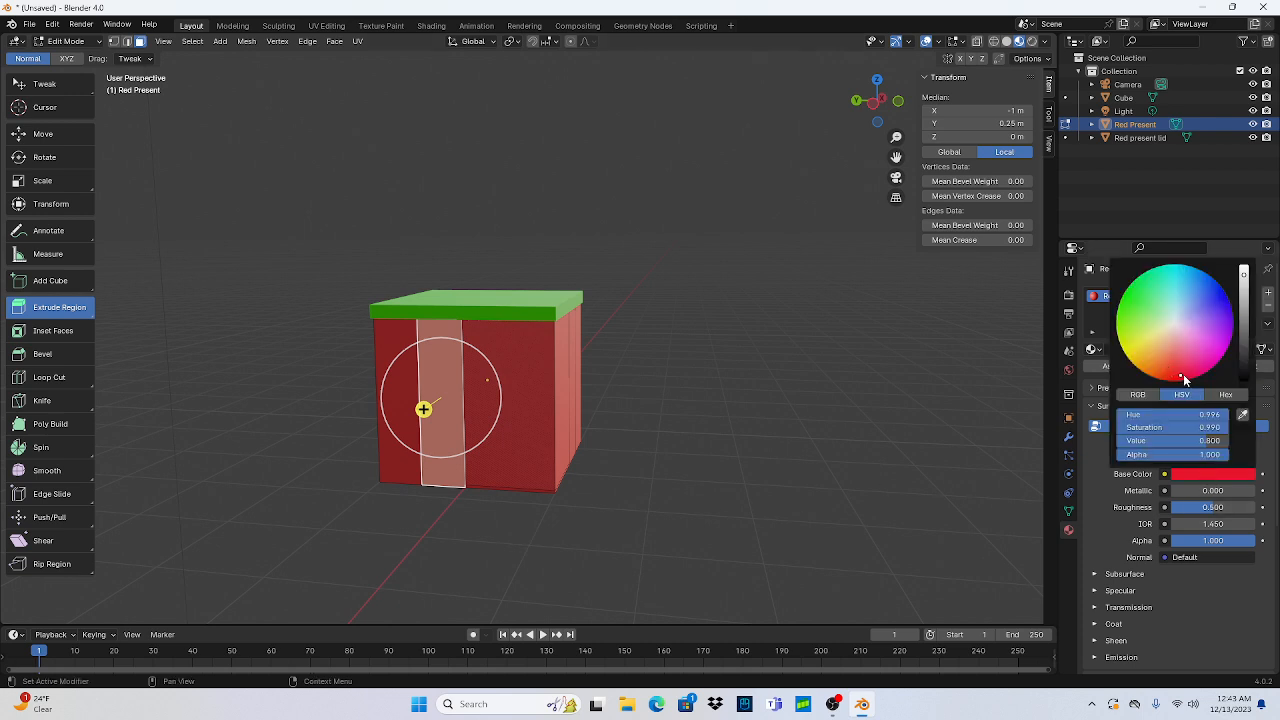
pyautogui.moveTo(1181, 374)
pyautogui.mouseDown()
pyautogui.moveTo(1156, 348)
pyautogui.moveTo(1175, 379)
pyautogui.mouseUp()
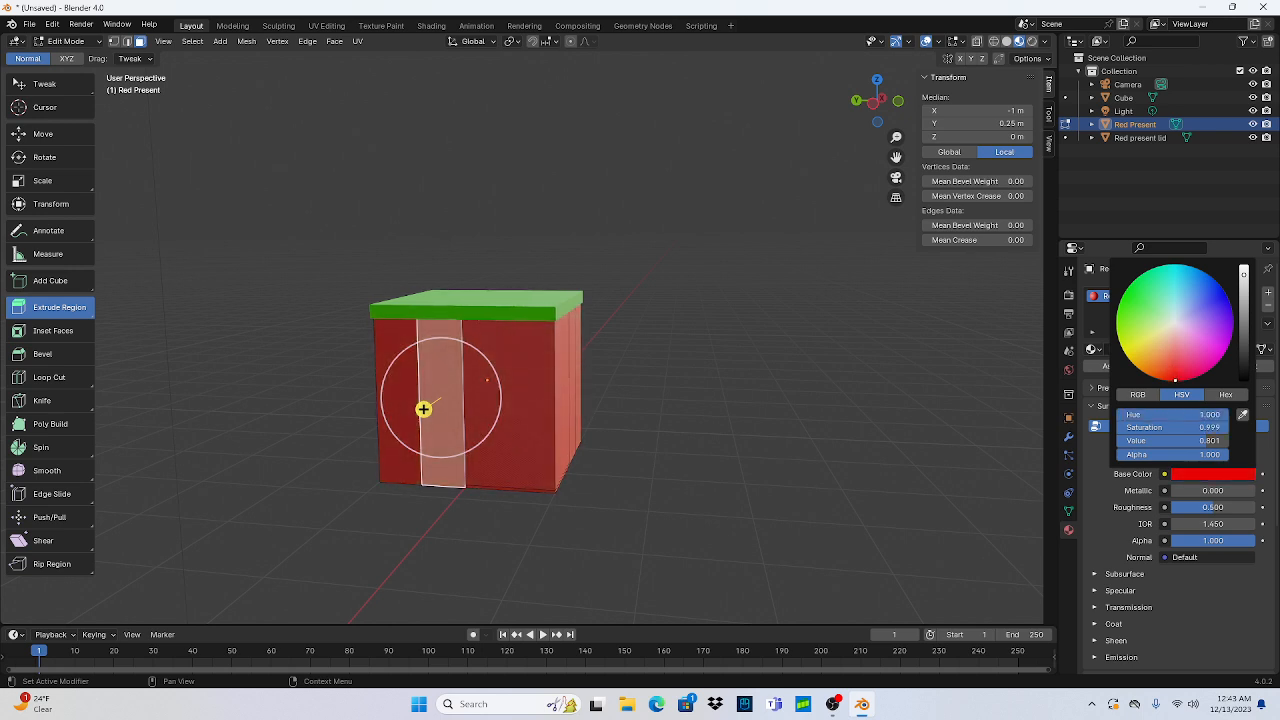
pyautogui.click(758, 438)
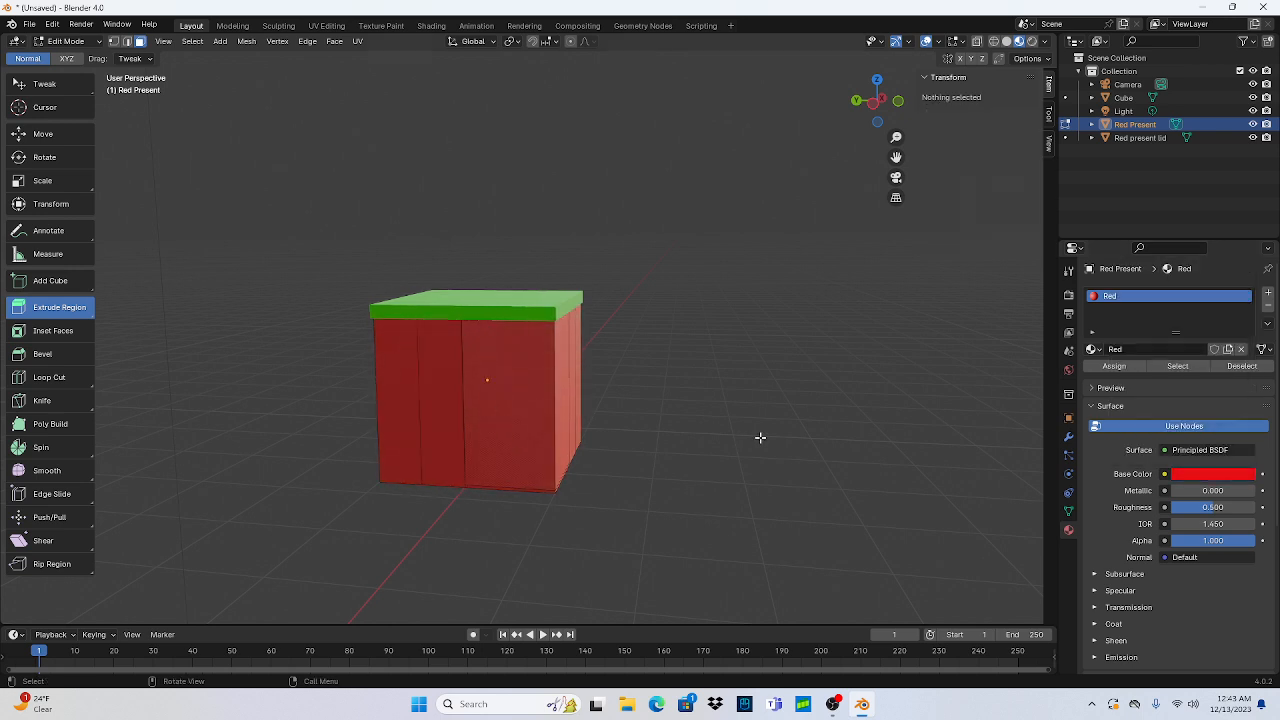
# Step: Inspect the separate faces on Red Present's side and examine the closed present in Object Mode
pyautogui.moveTo(749, 442); pyautogui.dragTo(620, 463, button='middle')
pyautogui.click(556, 410)
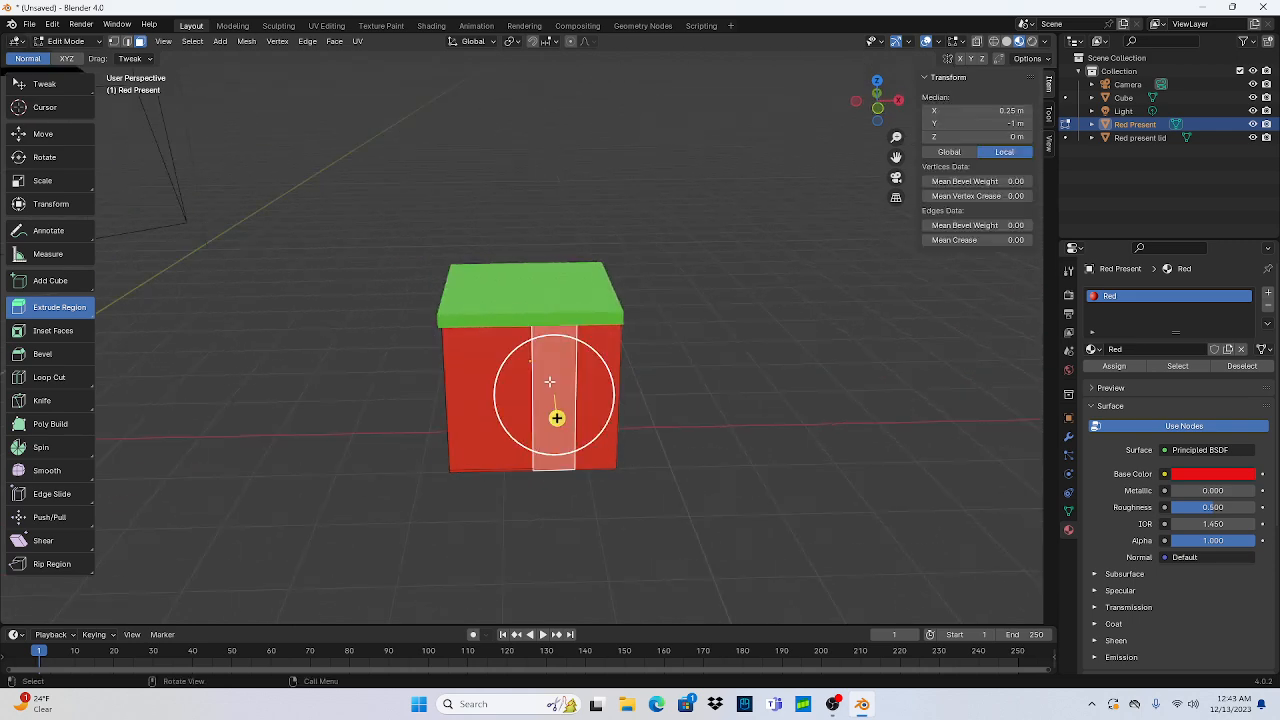
pyautogui.click(479, 468)
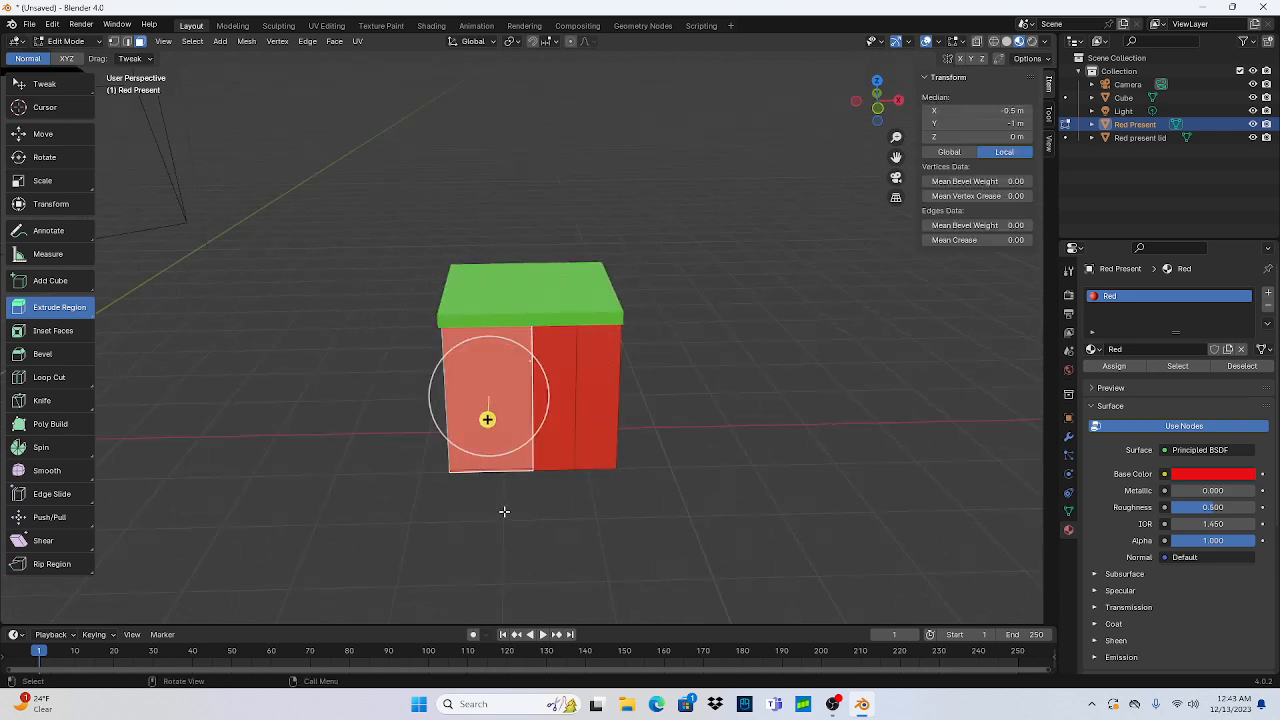
pyautogui.click(62, 41)
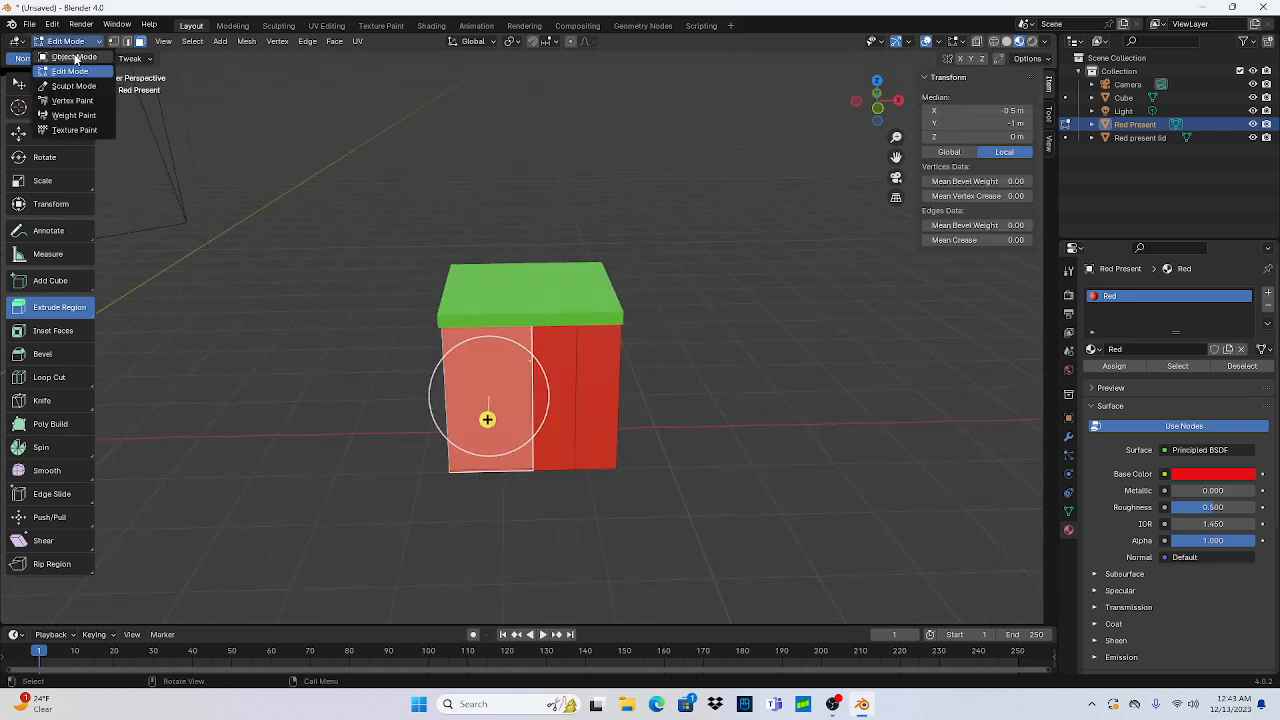
pyautogui.click(60, 55)
pyautogui.moveTo(288, 415); pyautogui.dragTo(623, 540, button='middle')
pyautogui.moveTo(463, 528); pyautogui.dragTo(335, 518, button='middle')
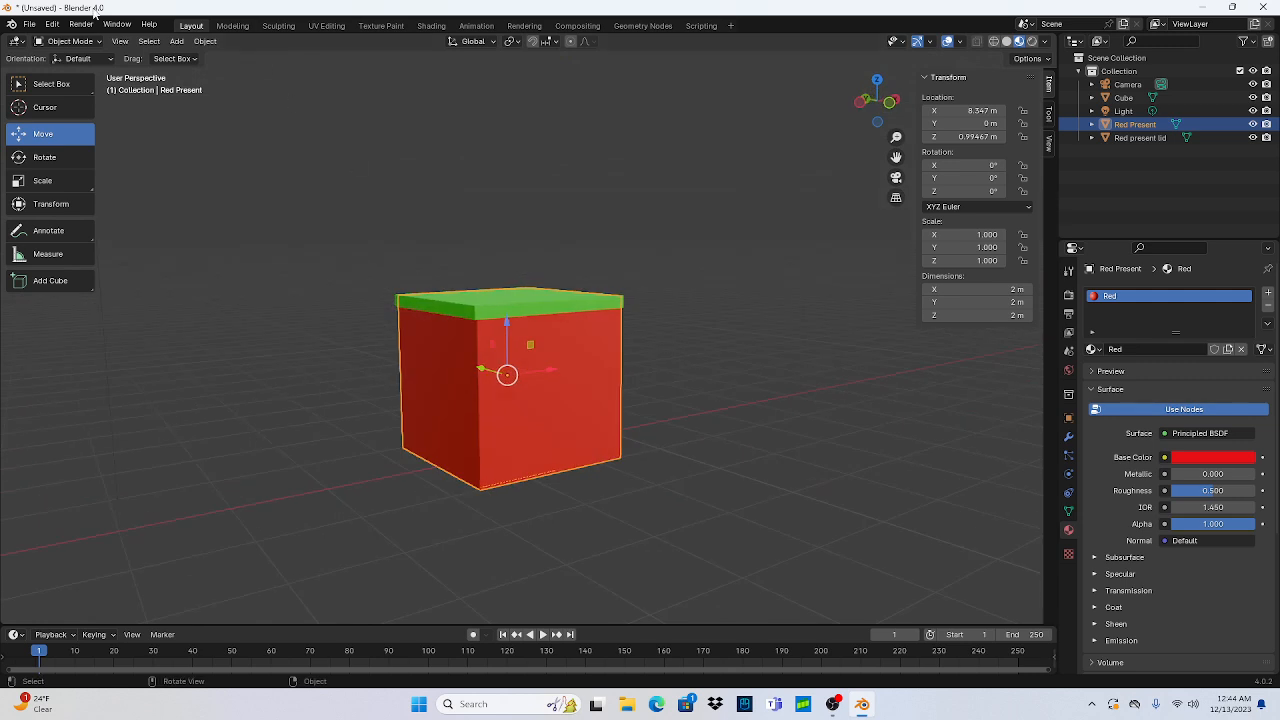
# Step: Select the narrow middle strip face on Red Present's side in Edit Mode and switch to edge selection
pyautogui.click(74, 42)
pyautogui.click(70, 61)
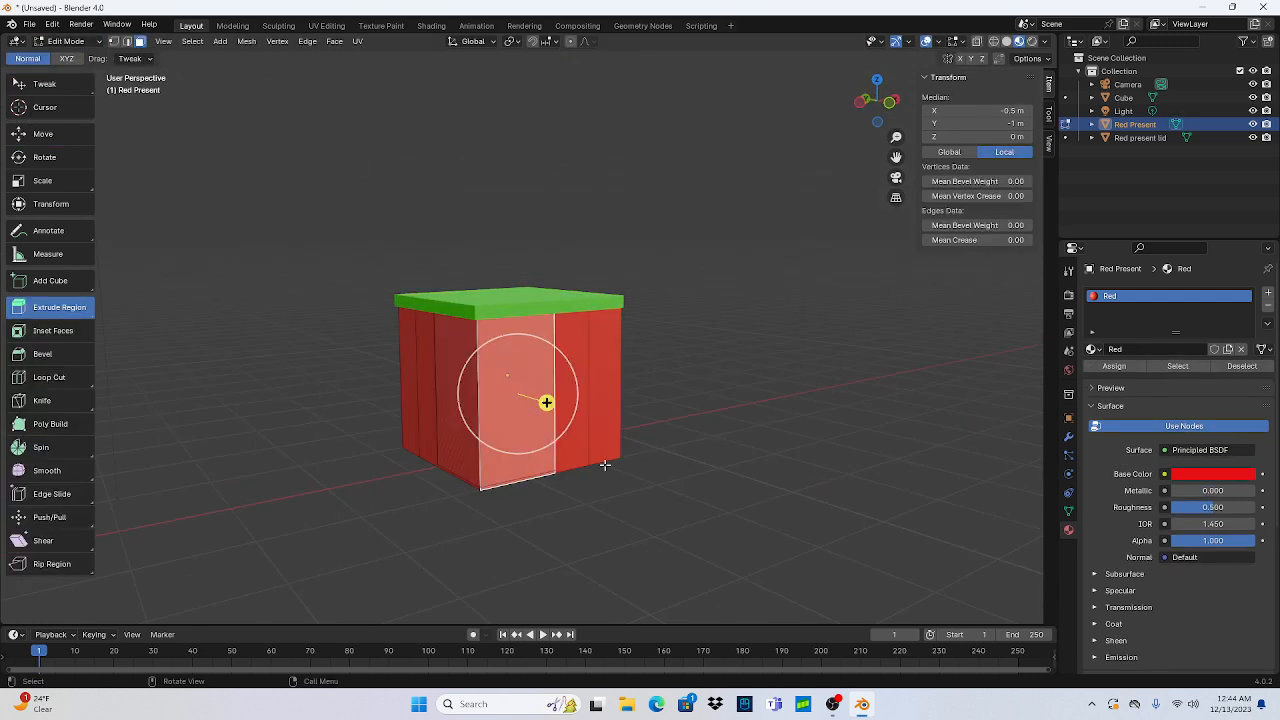
pyautogui.click(745, 444)
pyautogui.click(588, 378)
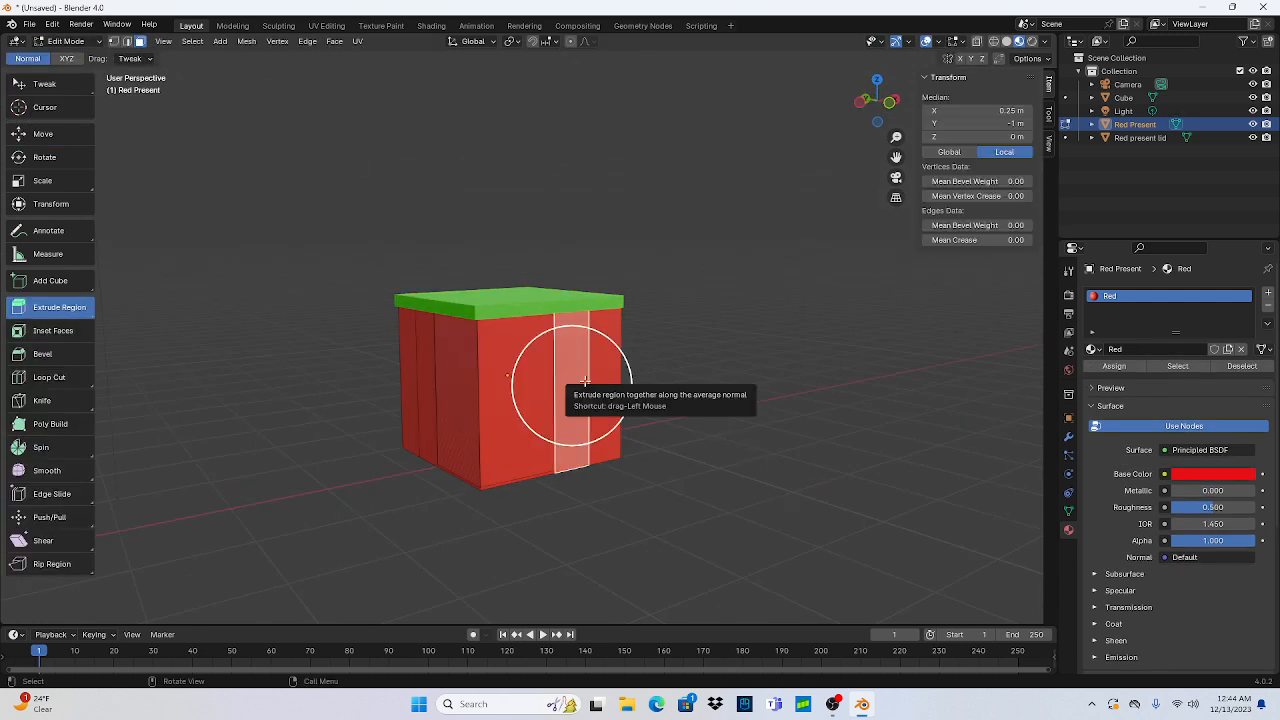
pyautogui.rightClick(569, 357)
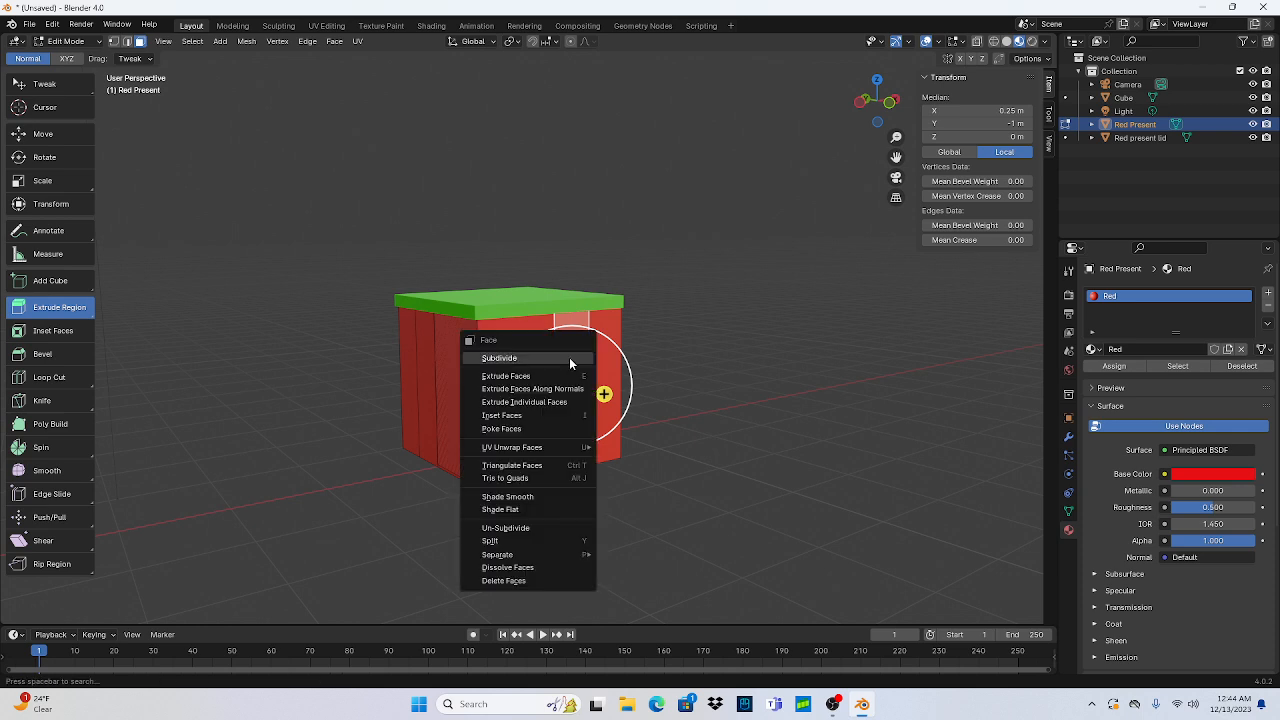
pyautogui.click(129, 41)
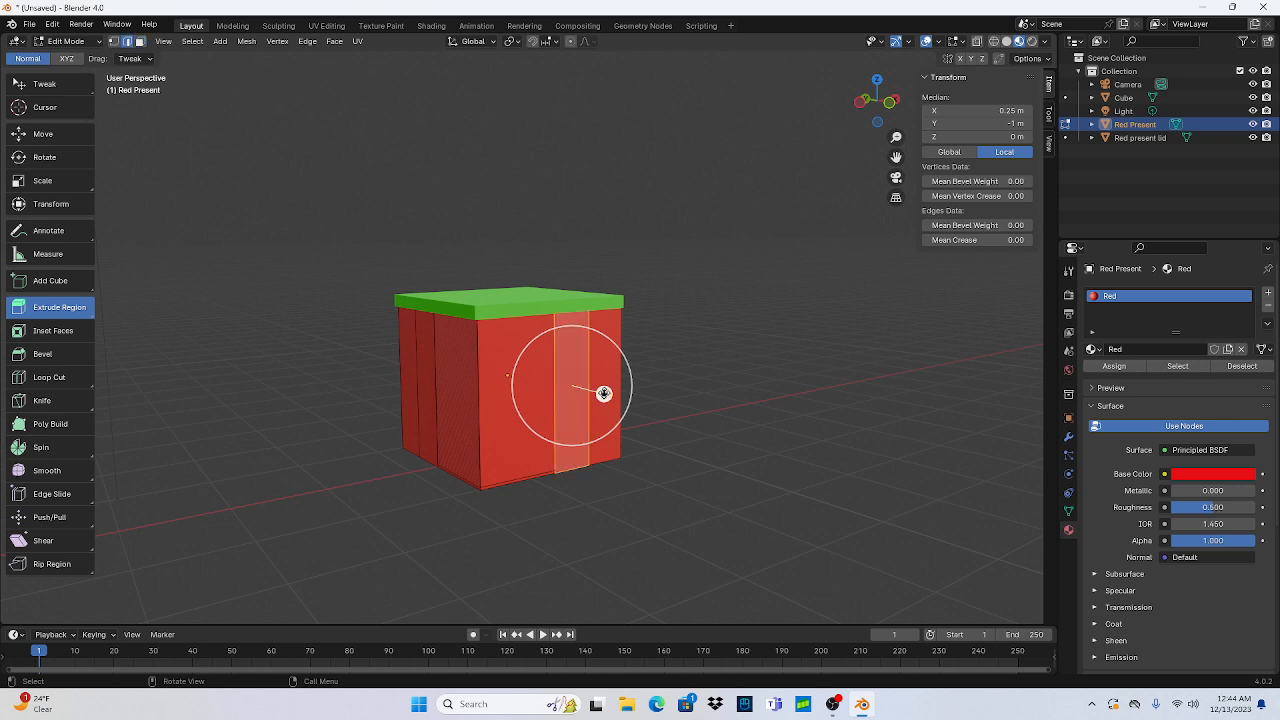
# Step: Try extruding the narrow strip outward from Red Present's side, and undo it
pyautogui.moveTo(604, 394); pyautogui.dragTo(818, 491)
pyautogui.hotkey('ctrl', 'z')
pyautogui.moveTo(861, 430); pyautogui.dragTo(725, 443, button='middle')
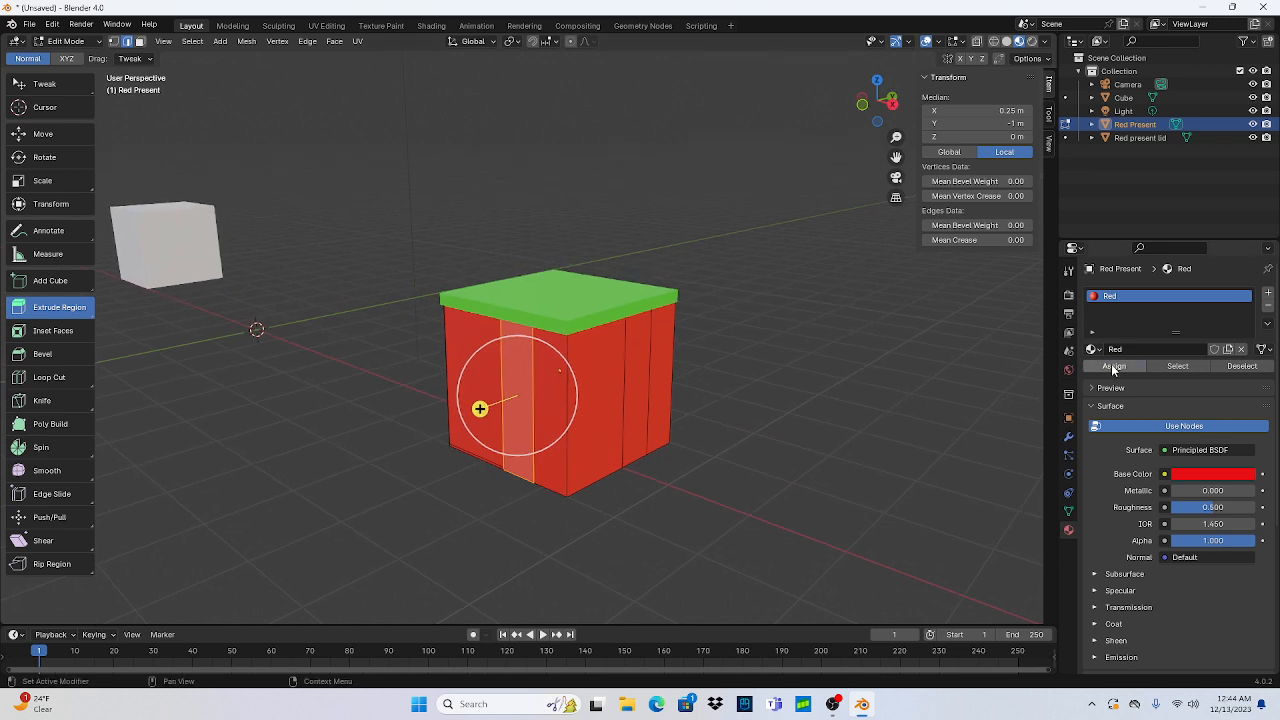
# Step: Try selecting the vertical edges of the narrow strip on Red Present's side and set the coordinate display to Global
pyautogui.click(1166, 367)
pyautogui.click(884, 418)
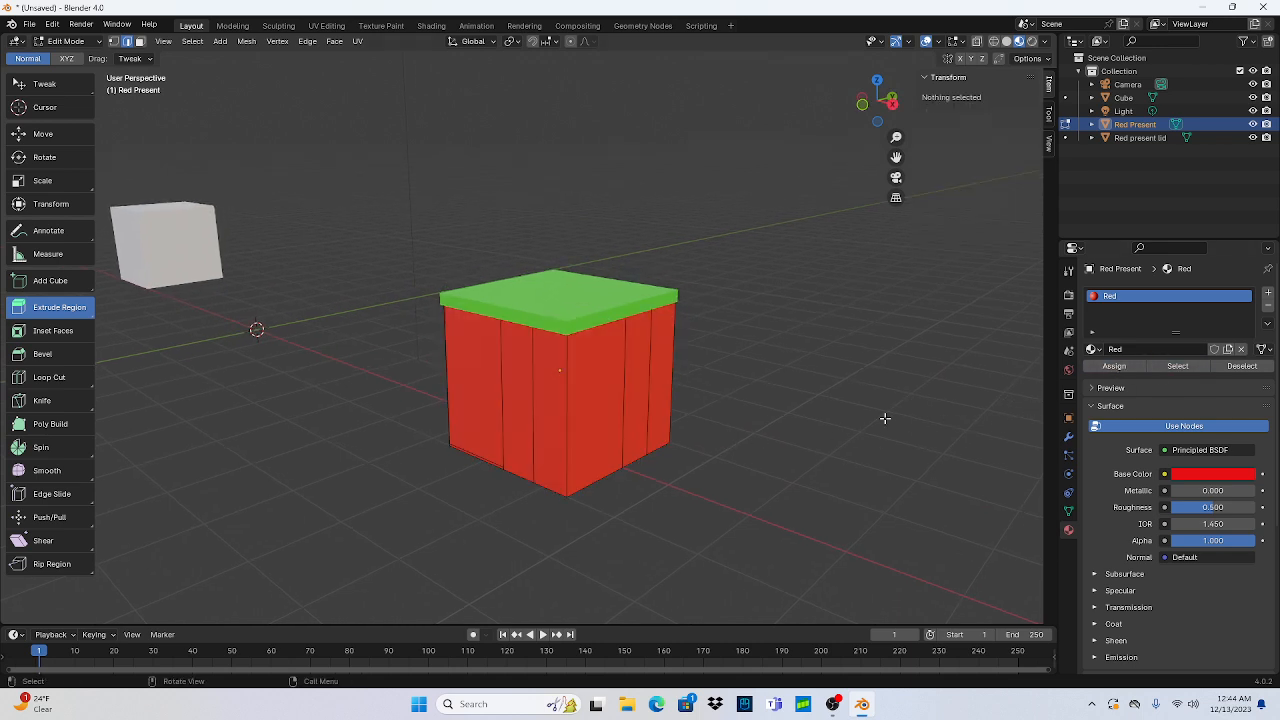
pyautogui.click(524, 396)
pyautogui.click(503, 393)
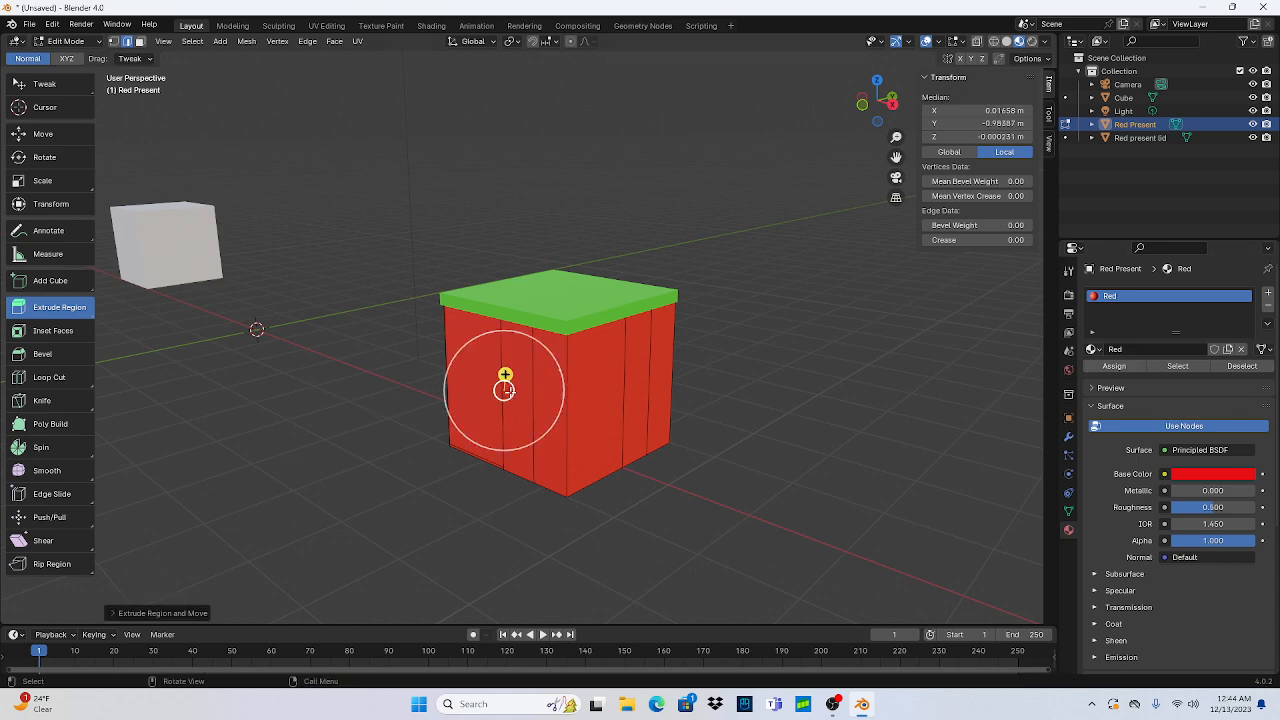
pyautogui.click(519, 389)
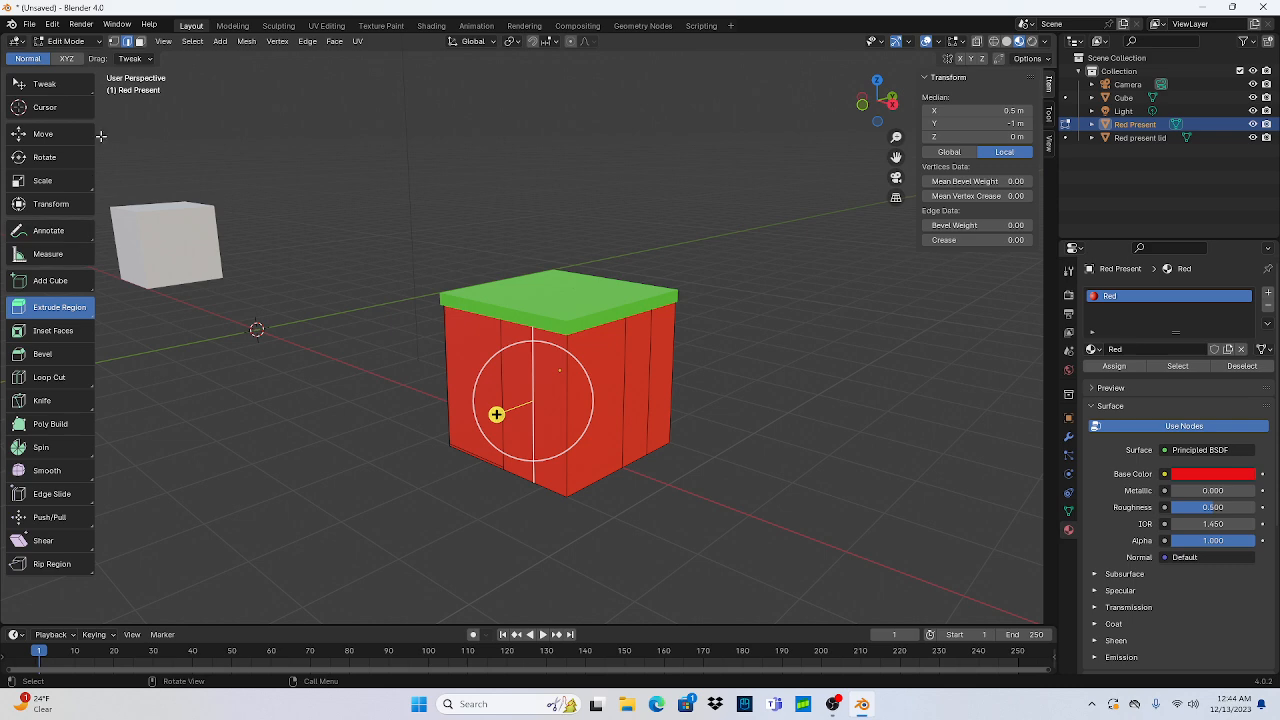
pyautogui.click(141, 42)
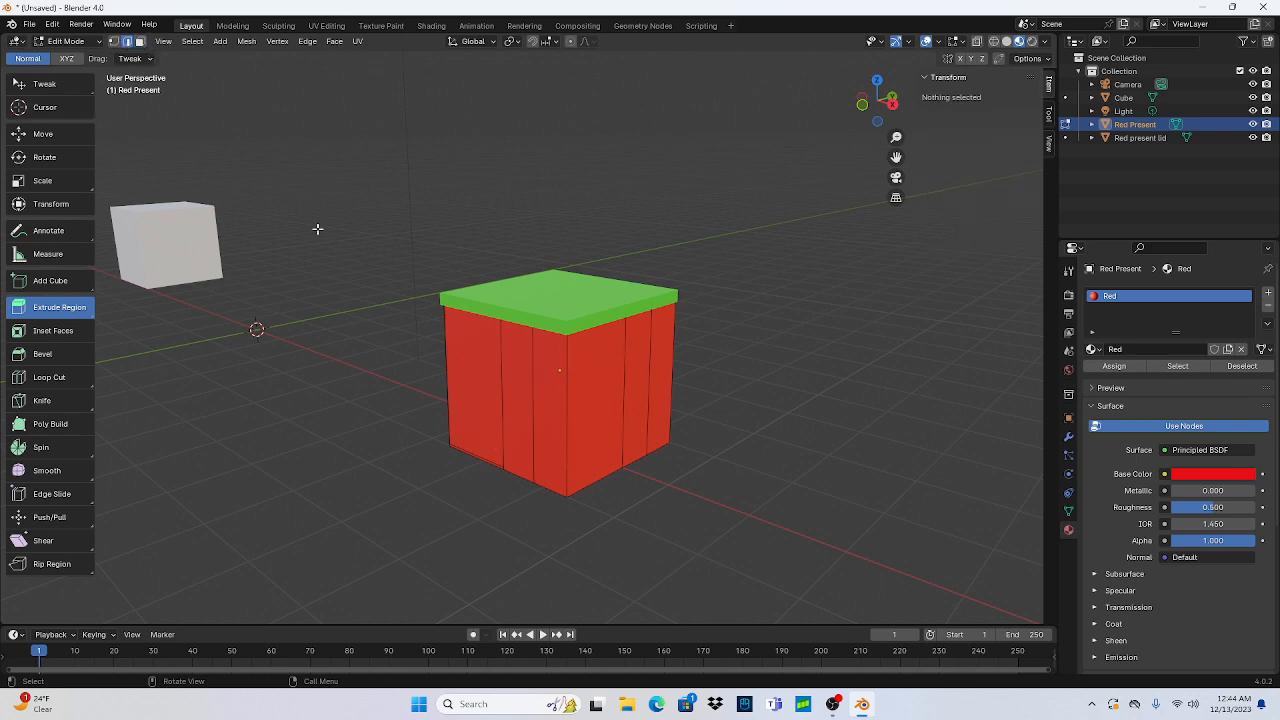
pyautogui.click(519, 398)
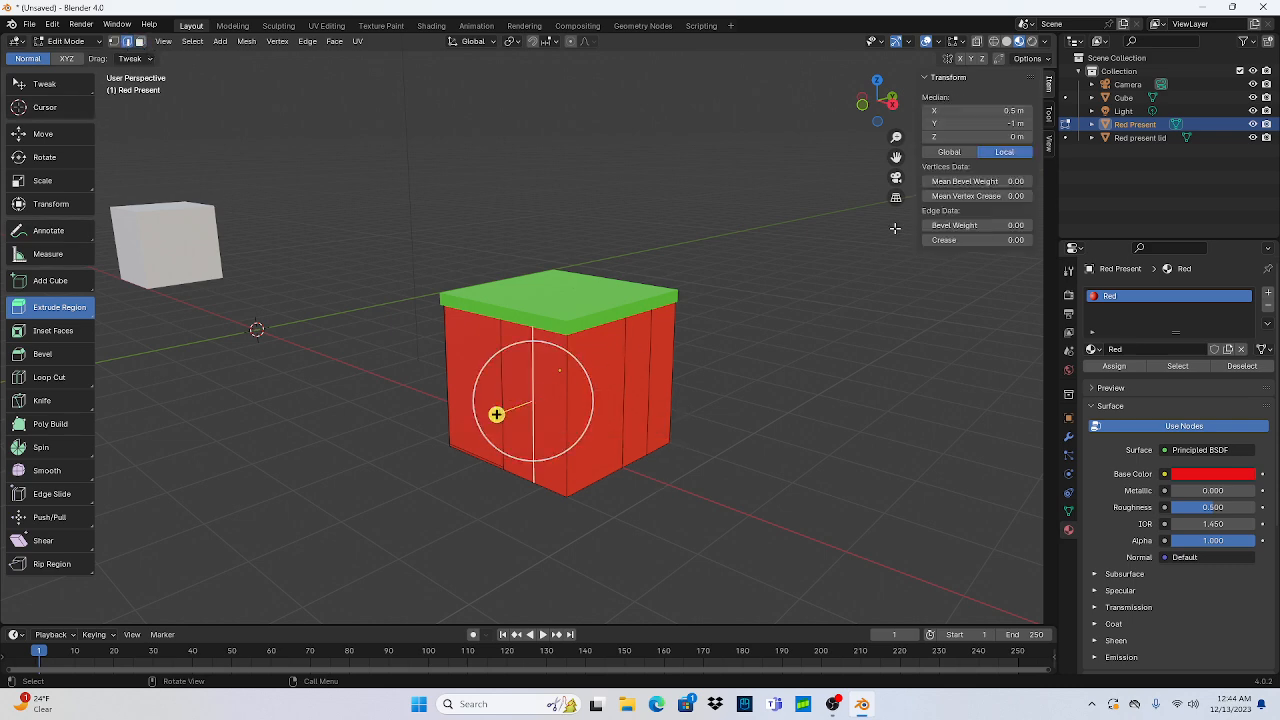
pyautogui.click(949, 152)
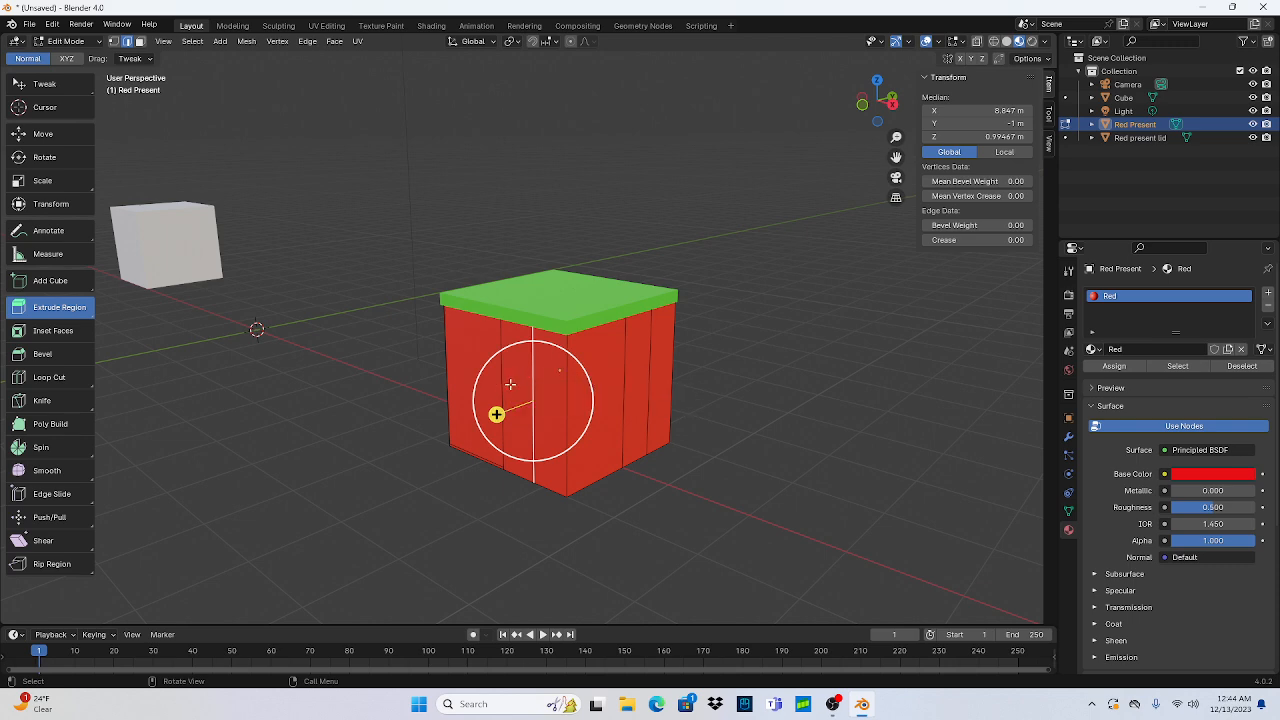
# Step: Try the Tweak tool and select the narrow strip's vertical edge at the middle of Red Present's side
pyautogui.click(702, 614)
pyautogui.moveTo(757, 604); pyautogui.dragTo(591, 534, button='middle')
pyautogui.click(558, 517)
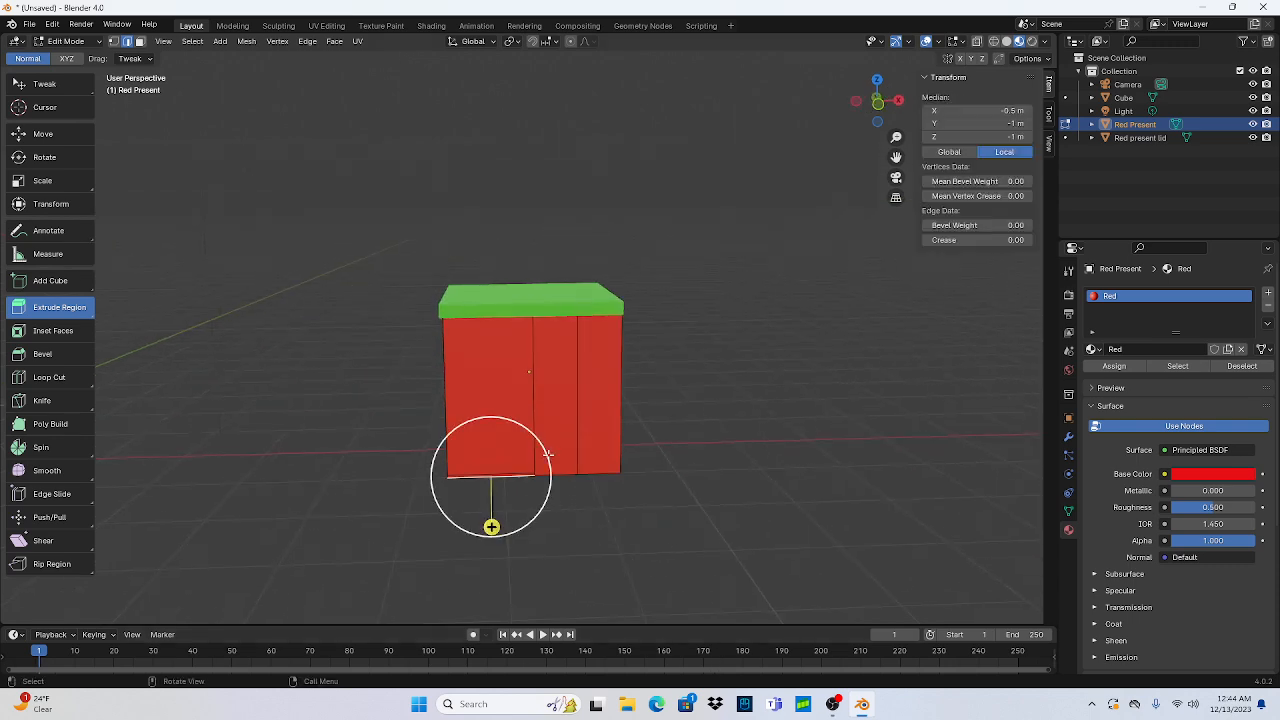
pyautogui.click(566, 544)
pyautogui.click(50, 85)
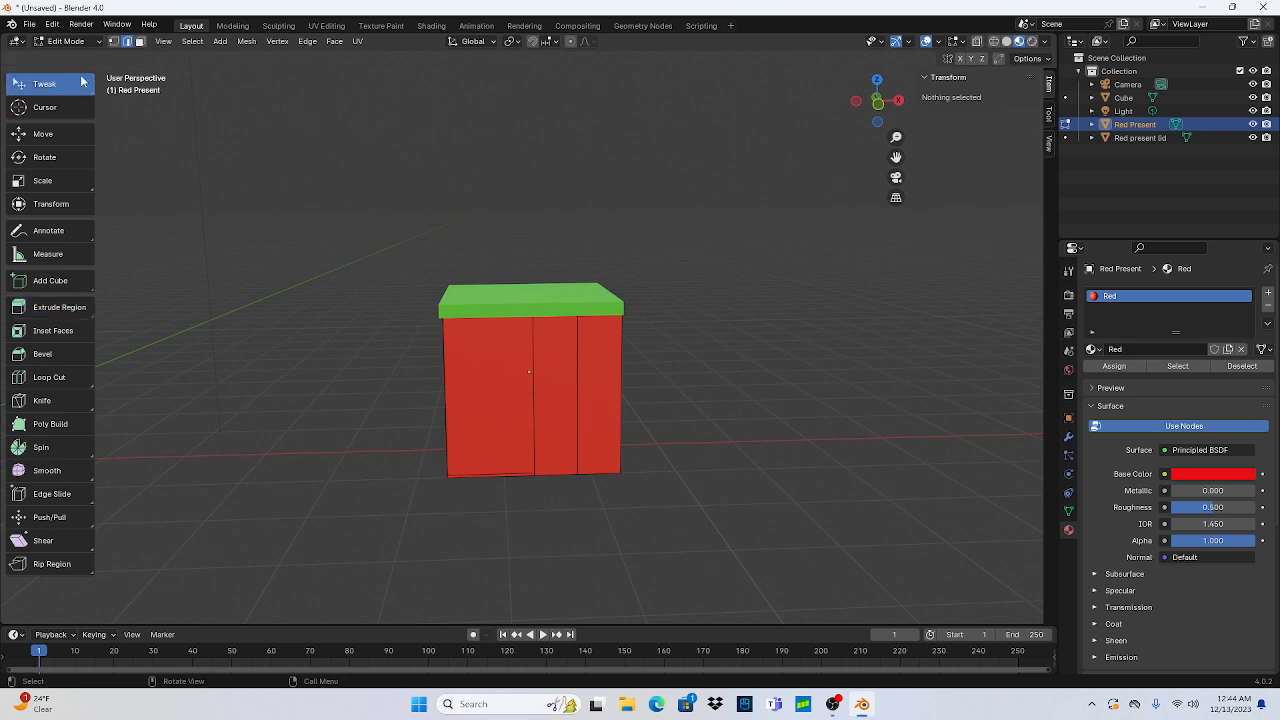
pyautogui.click(581, 349)
pyautogui.click(553, 346)
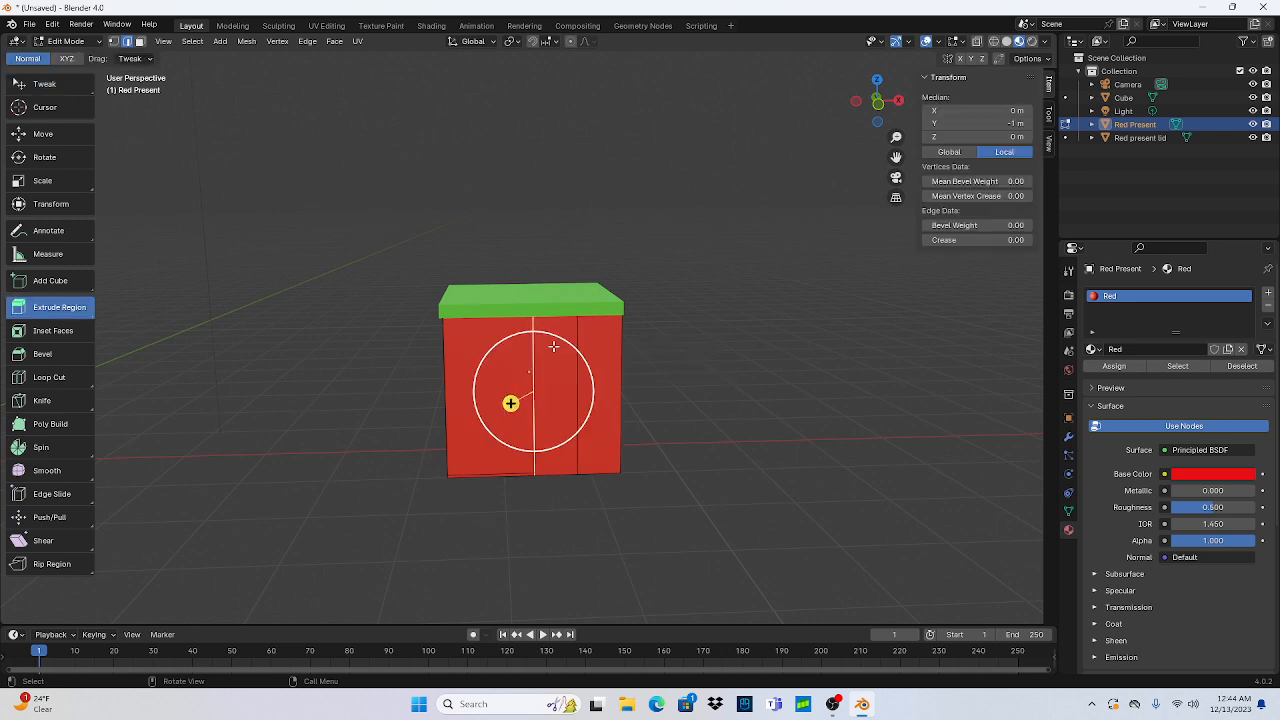
# Step: Place the 3D cursor on the narrow strip of Red Present's side and return to the Extrude Region tool
pyautogui.click(69, 112)
pyautogui.click(547, 390)
pyautogui.hotkey('shift', 'space')
pyautogui.press('e')
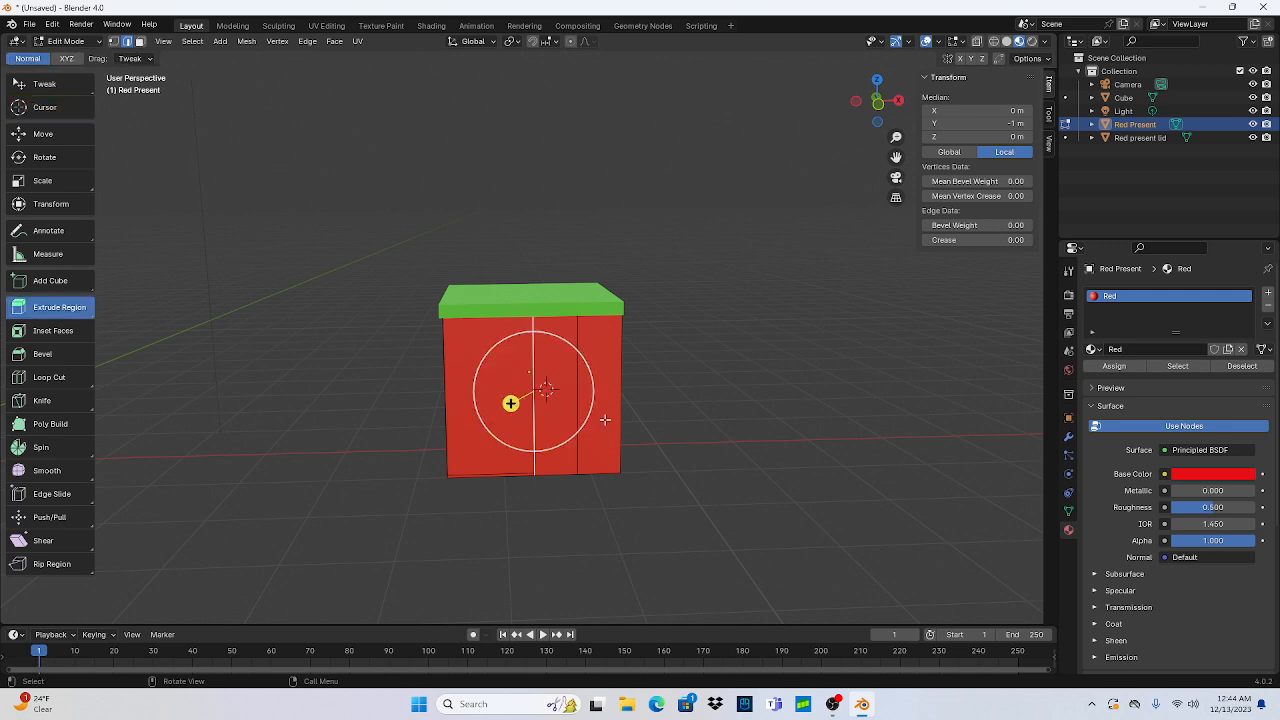
# Step: Try the Green material on Red Present's narrow side strip, and undo the recent selection and edit actions
pyautogui.click(1094, 349)
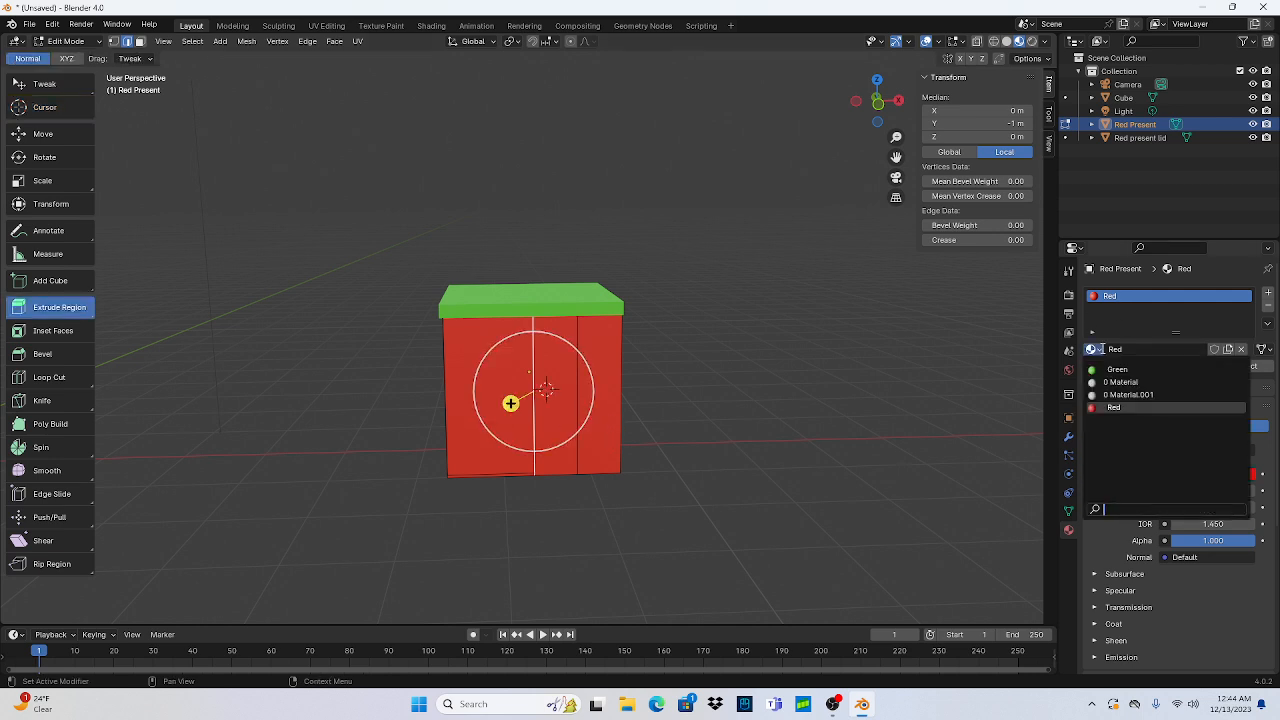
pyautogui.click(1120, 367)
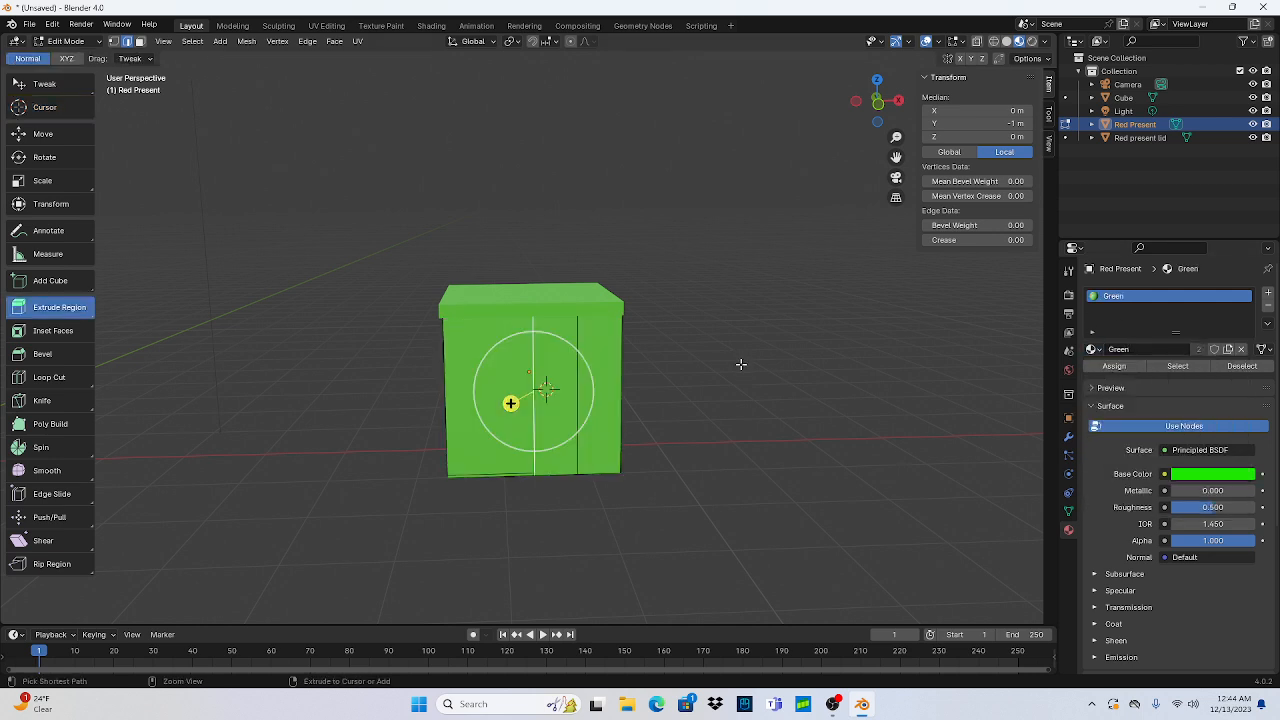
pyautogui.hotkey('ctrl', 'z')
pyautogui.hotkey('ctrl', 'z')
pyautogui.hotkey('ctrl', 'z')
pyautogui.hotkey('ctrl', 'z')
pyautogui.hotkey('ctrl', 'z')
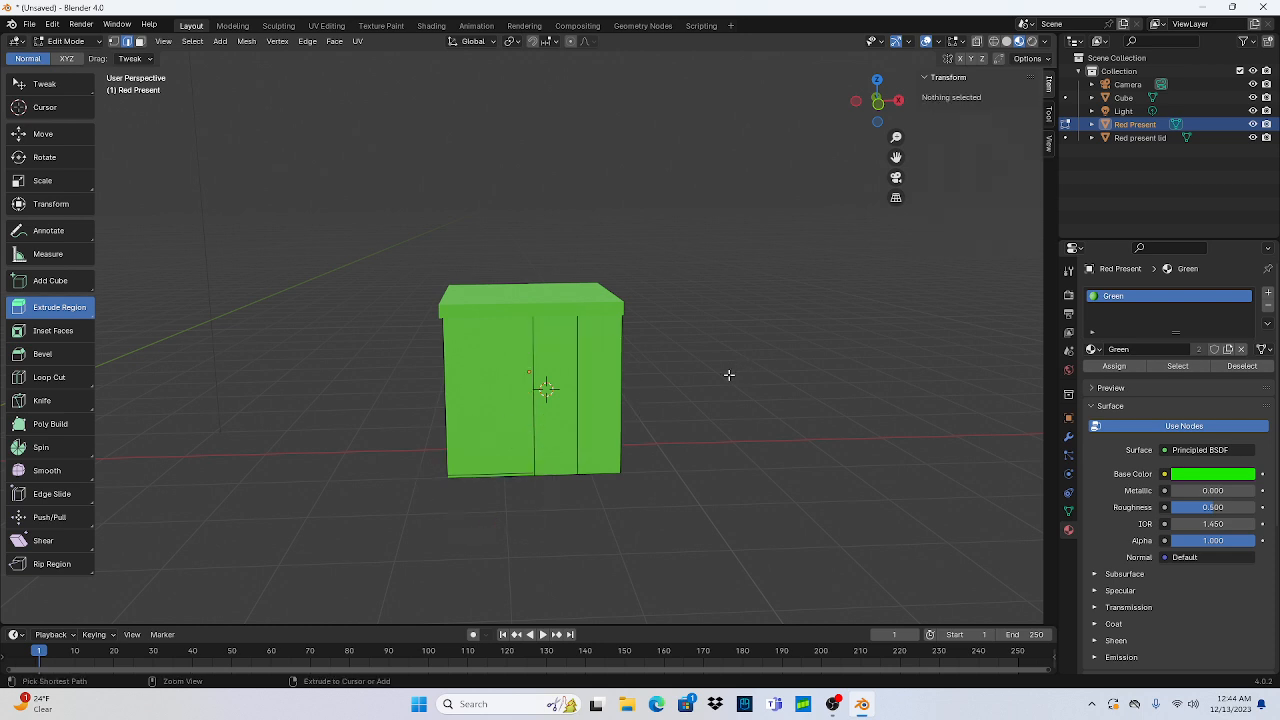
pyautogui.hotkey('ctrl', 'z')
pyautogui.hotkey('ctrl', 'z')
pyautogui.hotkey('ctrl', 'z')
pyautogui.hotkey('ctrl', 'z')
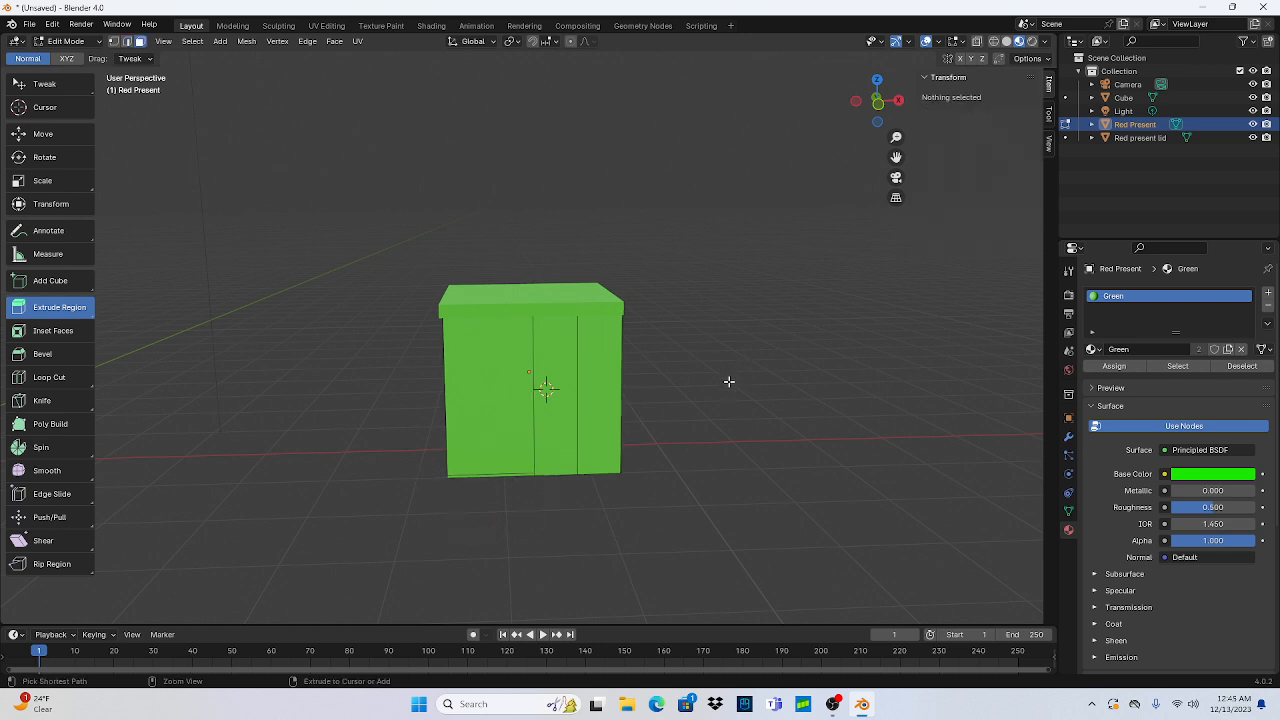
pyautogui.hotkey('ctrl', 'z')
pyautogui.hotkey('ctrl', 'z')
pyautogui.hotkey('ctrl', 'z')
pyautogui.hotkey('ctrl', 'z')
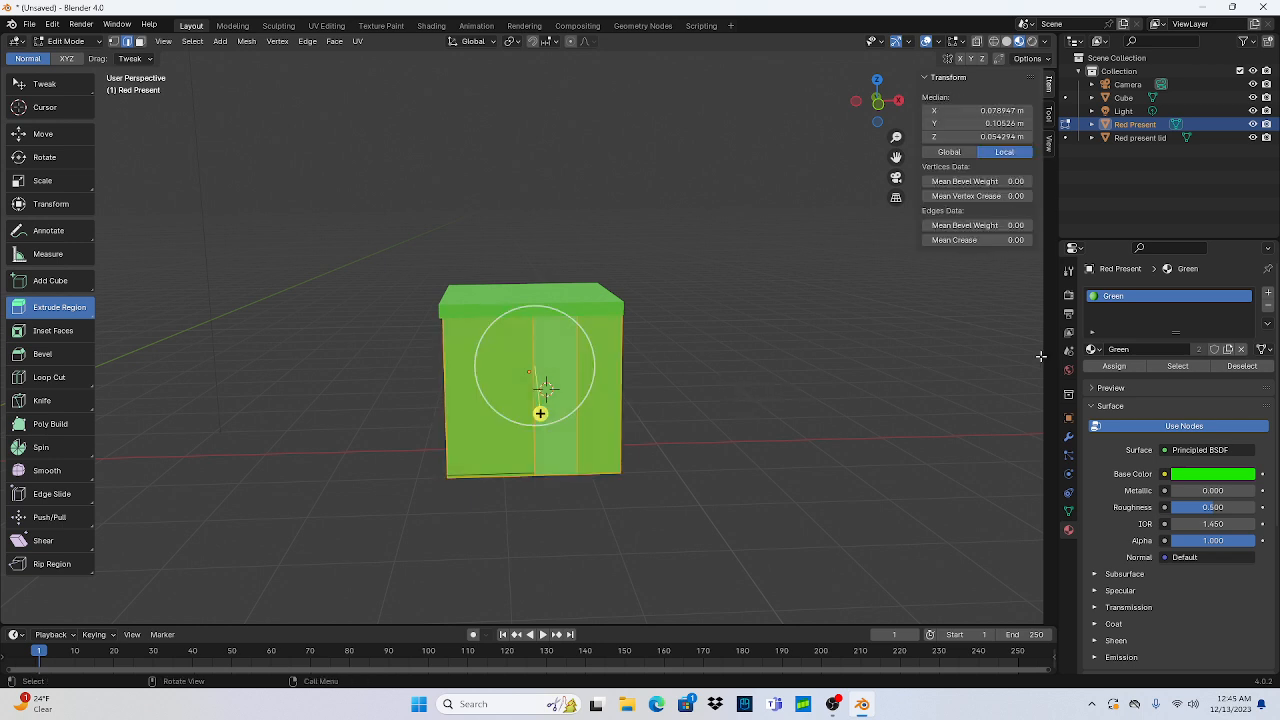
# Step: Set Red Present's material back to Red and clear the mesh selection
pyautogui.click(1092, 350)
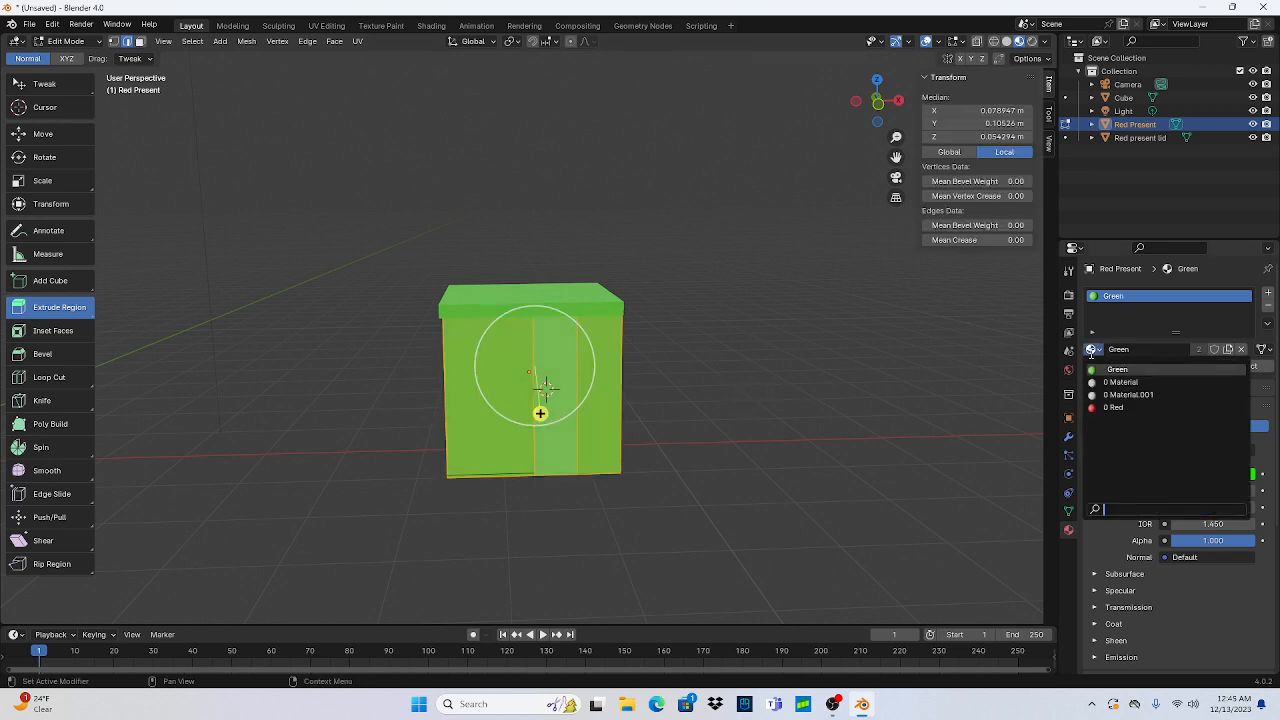
pyautogui.click(1113, 407)
pyautogui.click(935, 412)
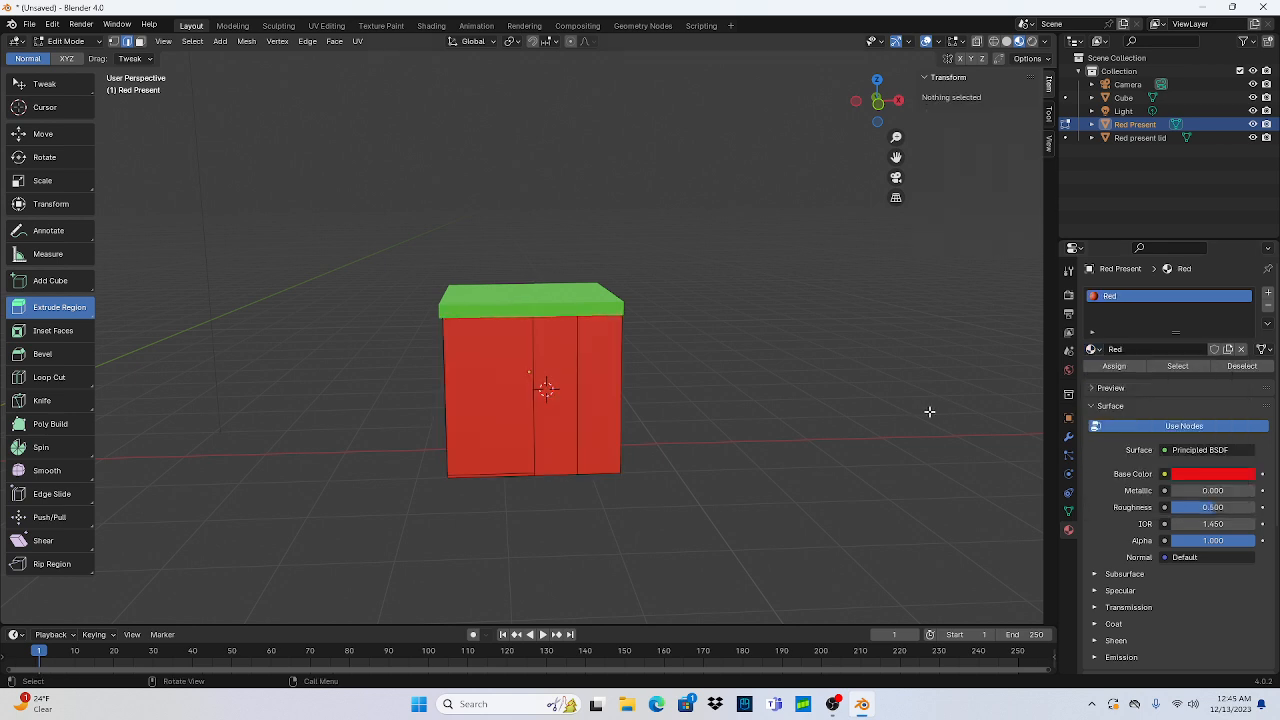
# Step: Try extruding the vertical edge between the narrow strip and the corner of Red Present's side, and undo it
pyautogui.click(577, 388)
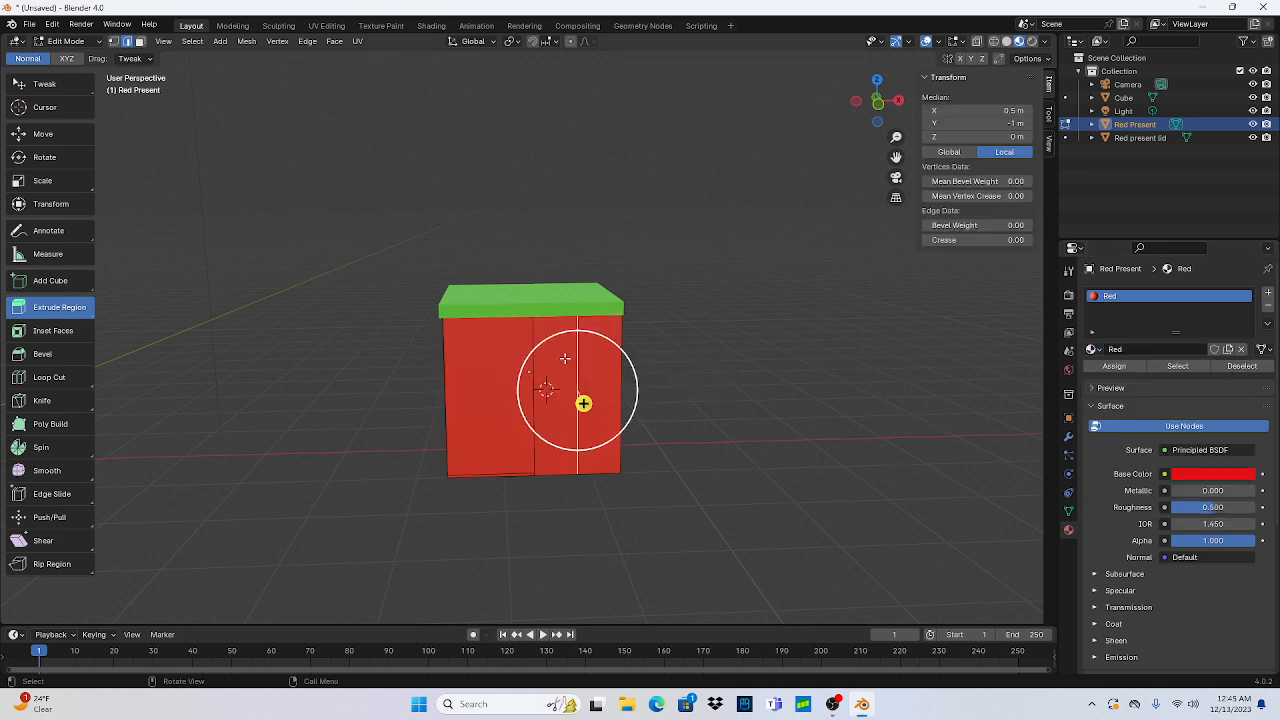
pyautogui.moveTo(556, 358); pyautogui.dragTo(538, 360)
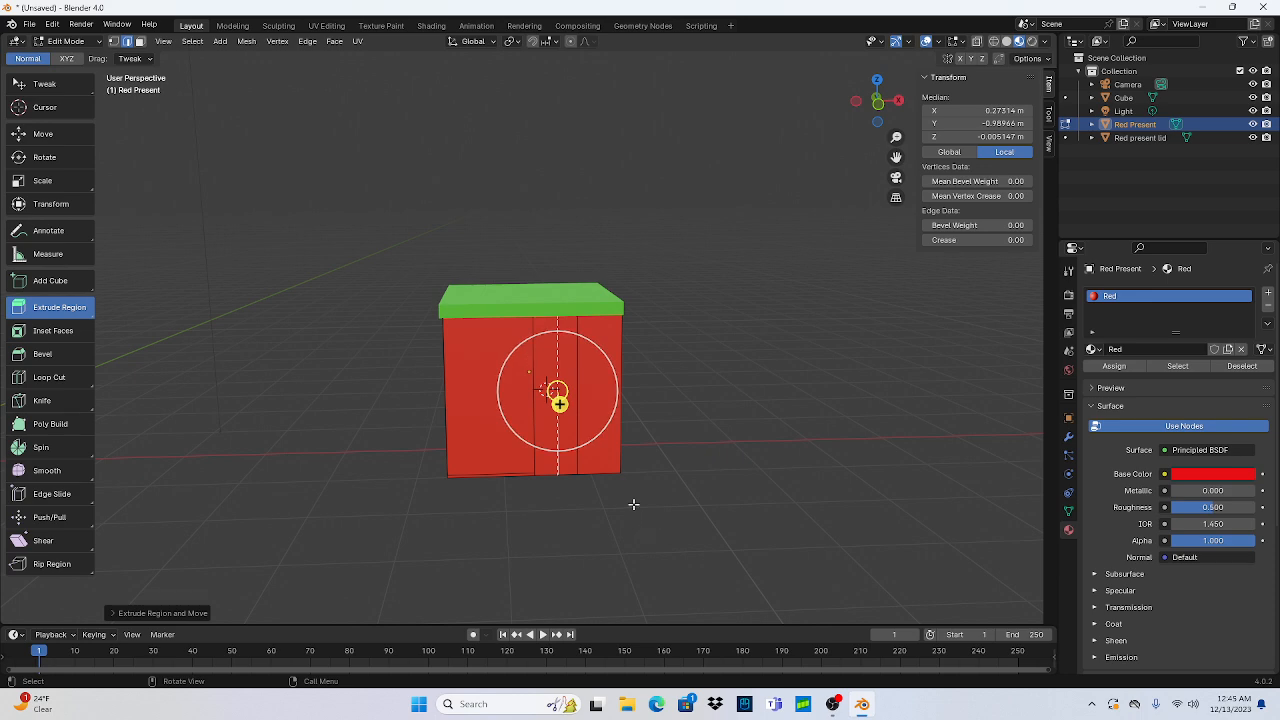
pyautogui.scroll(3, 675, 497)
pyautogui.moveTo(584, 457); pyautogui.dragTo(629, 613)
pyautogui.moveTo(957, 340); pyautogui.dragTo(914, 403, button='middle')
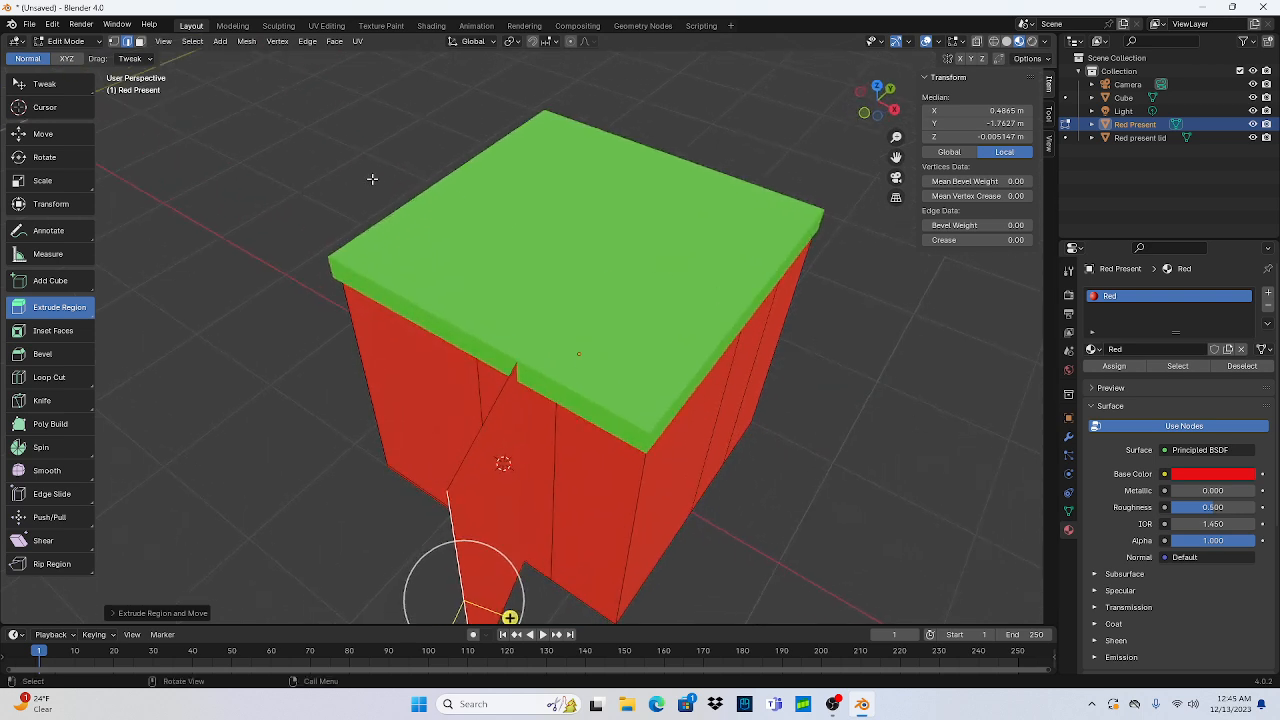
pyautogui.hotkey('ctrl', 'z')
pyautogui.hotkey('ctrl', 'z')
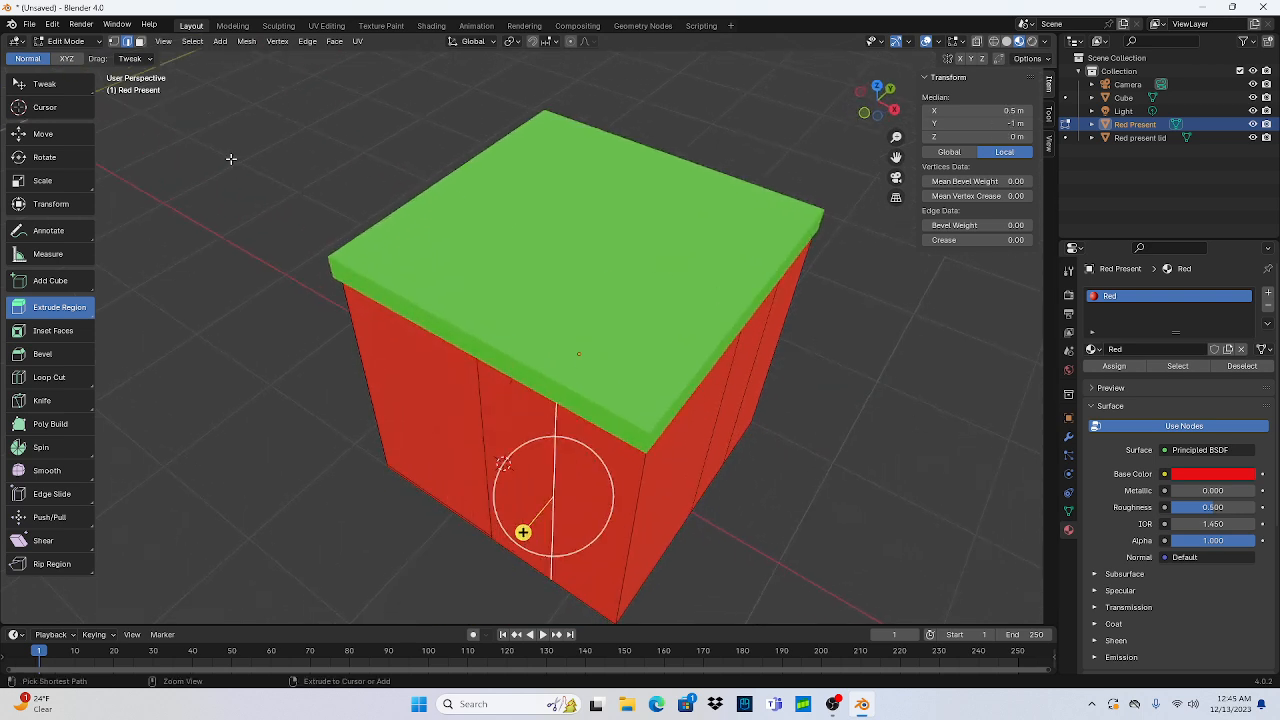
# Step: In Object Mode, lift the green lid off Red Present, lower it back on at about Z 1.93 m, and deselect it
pyautogui.click(55, 41)
pyautogui.click(60, 55)
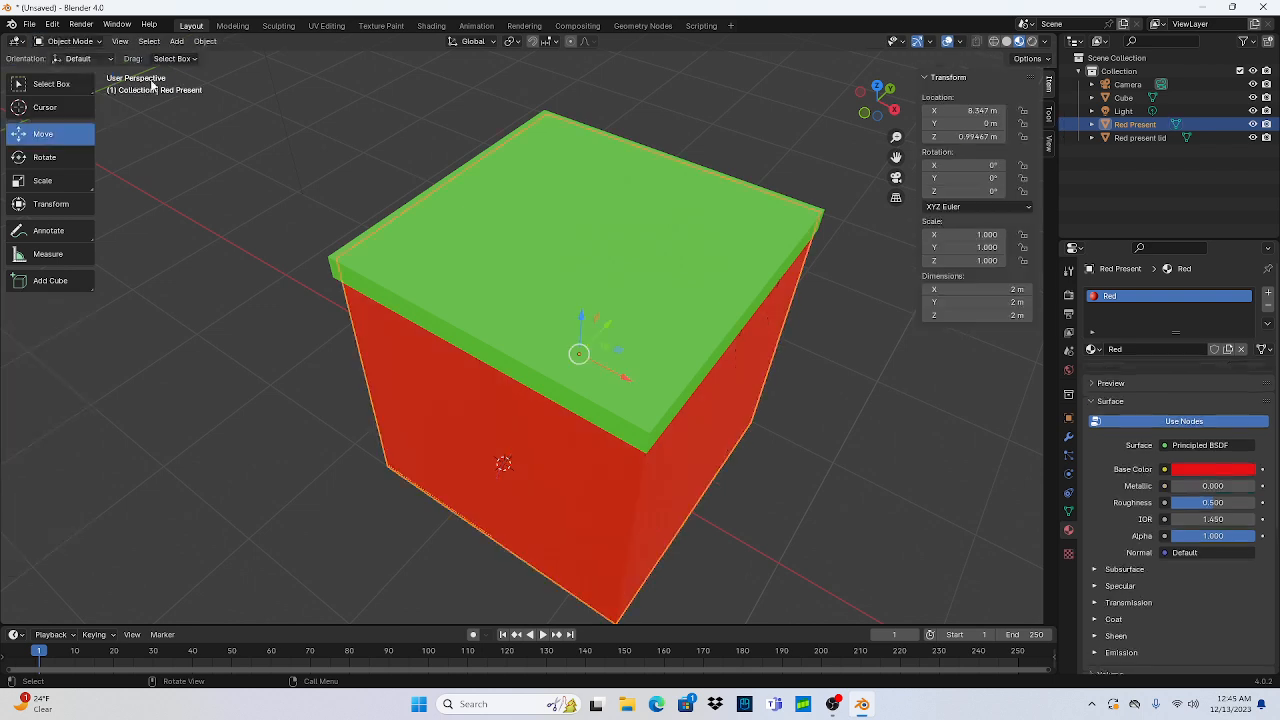
pyautogui.click(593, 233)
pyautogui.moveTo(586, 205); pyautogui.dragTo(590, 30)
pyautogui.moveTo(826, 529); pyautogui.dragTo(681, 349, button='middle')
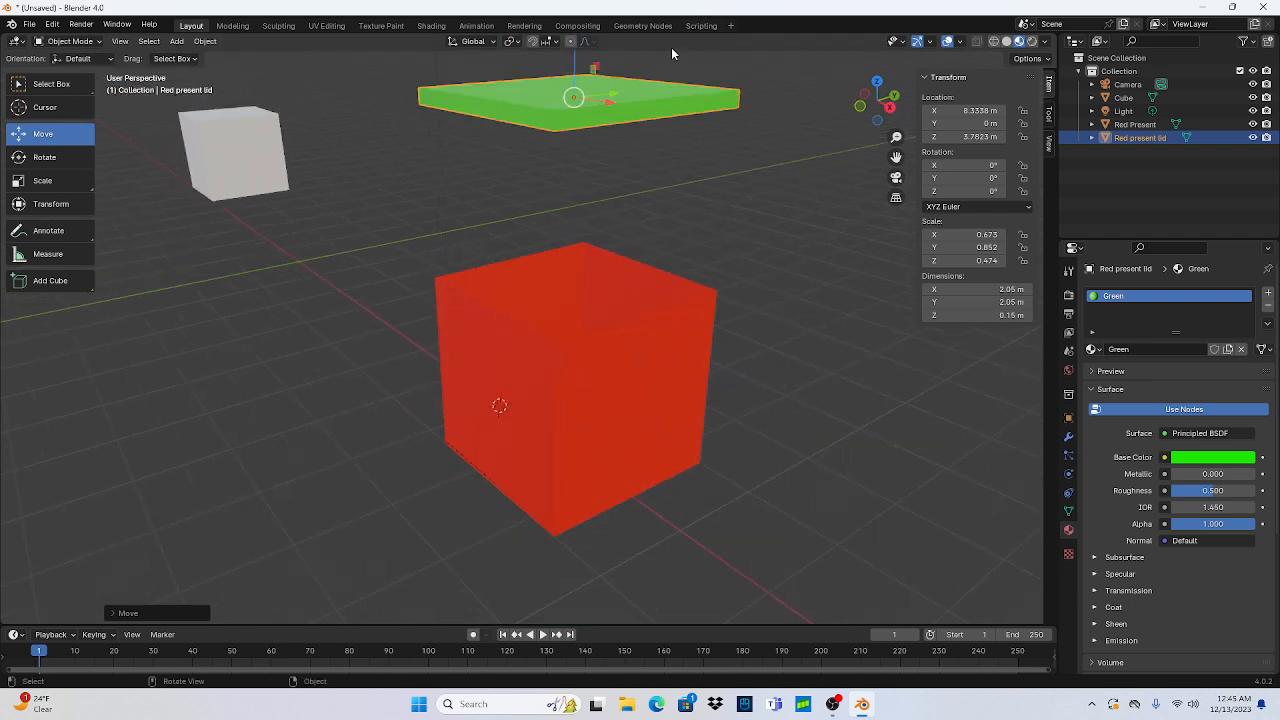
pyautogui.scroll(-2, 614, 107)
pyautogui.moveTo(566, 138); pyautogui.dragTo(565, 250)
pyautogui.click(736, 345)
pyautogui.moveTo(736, 345); pyautogui.dragTo(800, 373, button='middle')
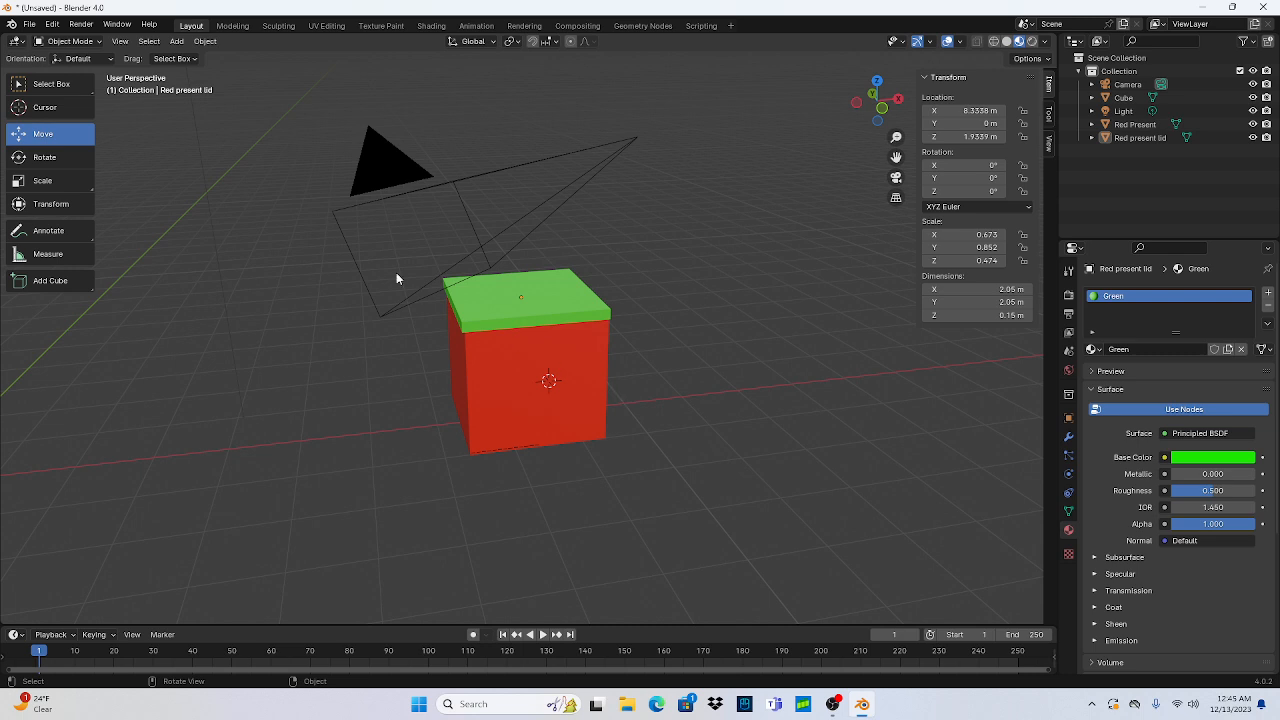
# Step: Set the Move tool's drag action to Tweak and select Red Present
pyautogui.click(175, 59)
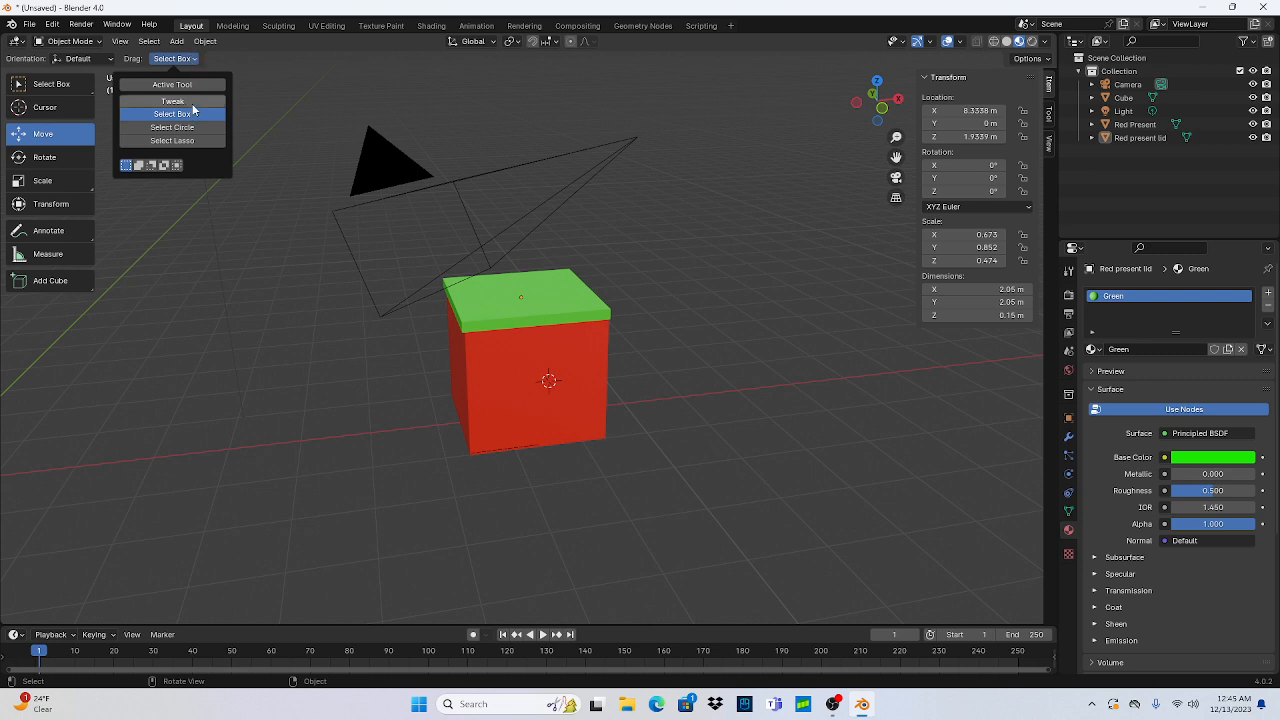
pyautogui.click(172, 101)
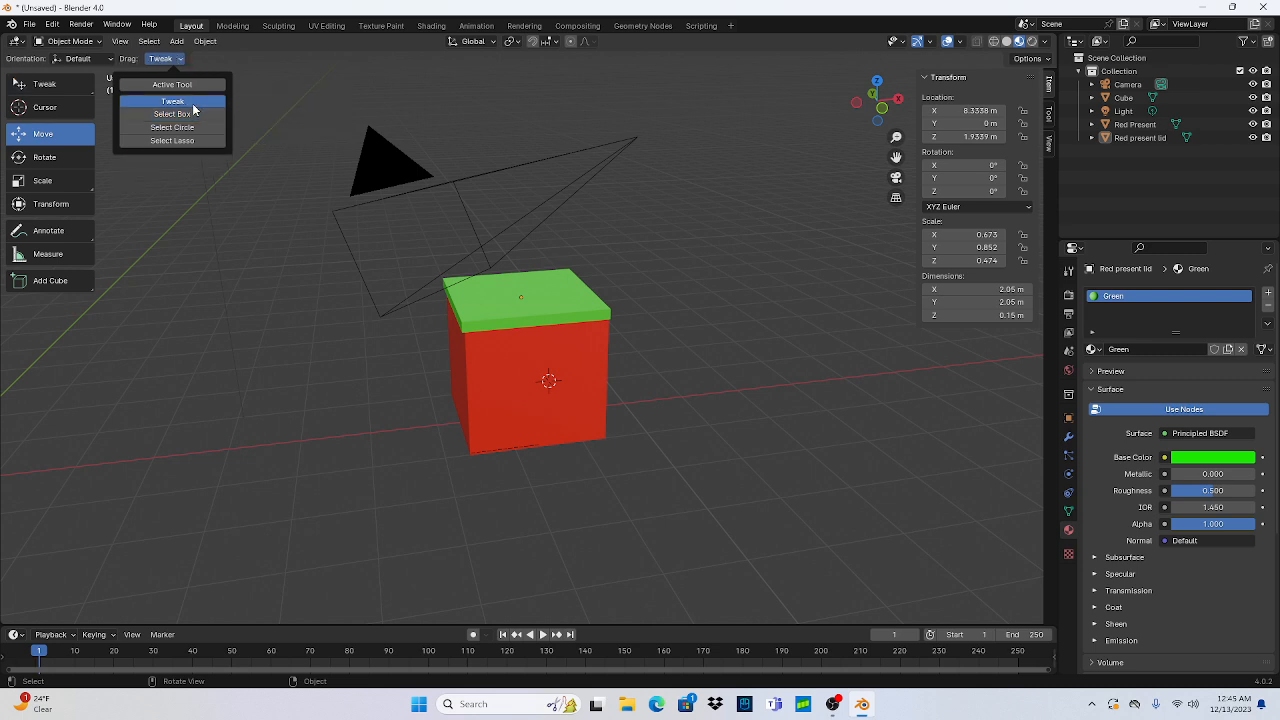
pyautogui.click(508, 378)
# Step: Enter Edit Mode on Red Present and show its material preview as a flat plane
pyautogui.click(68, 41)
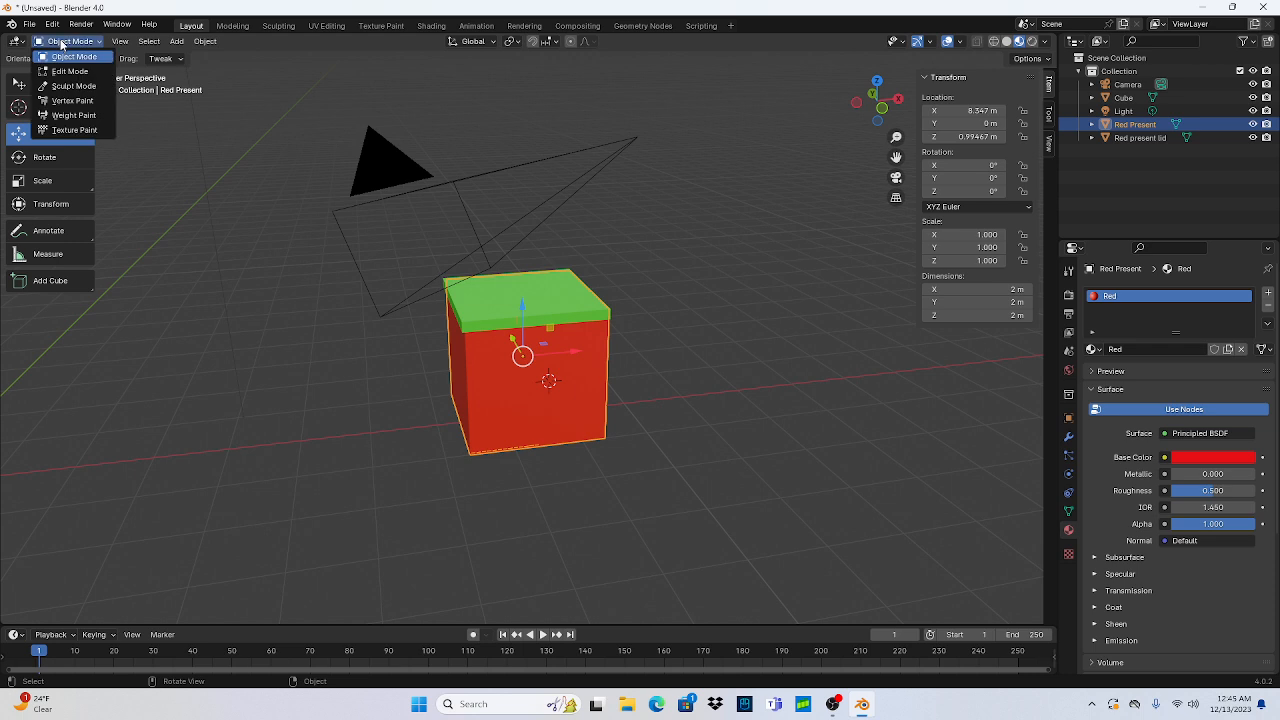
pyautogui.click(64, 76)
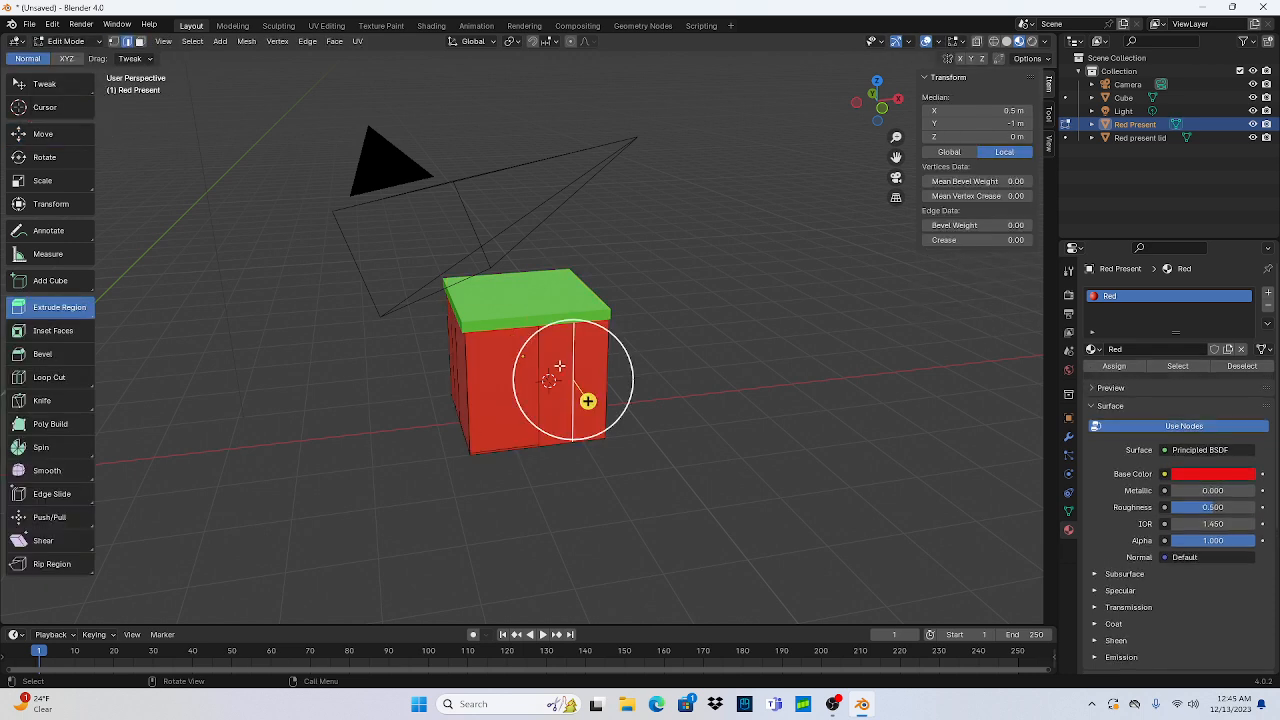
pyautogui.click(1119, 395)
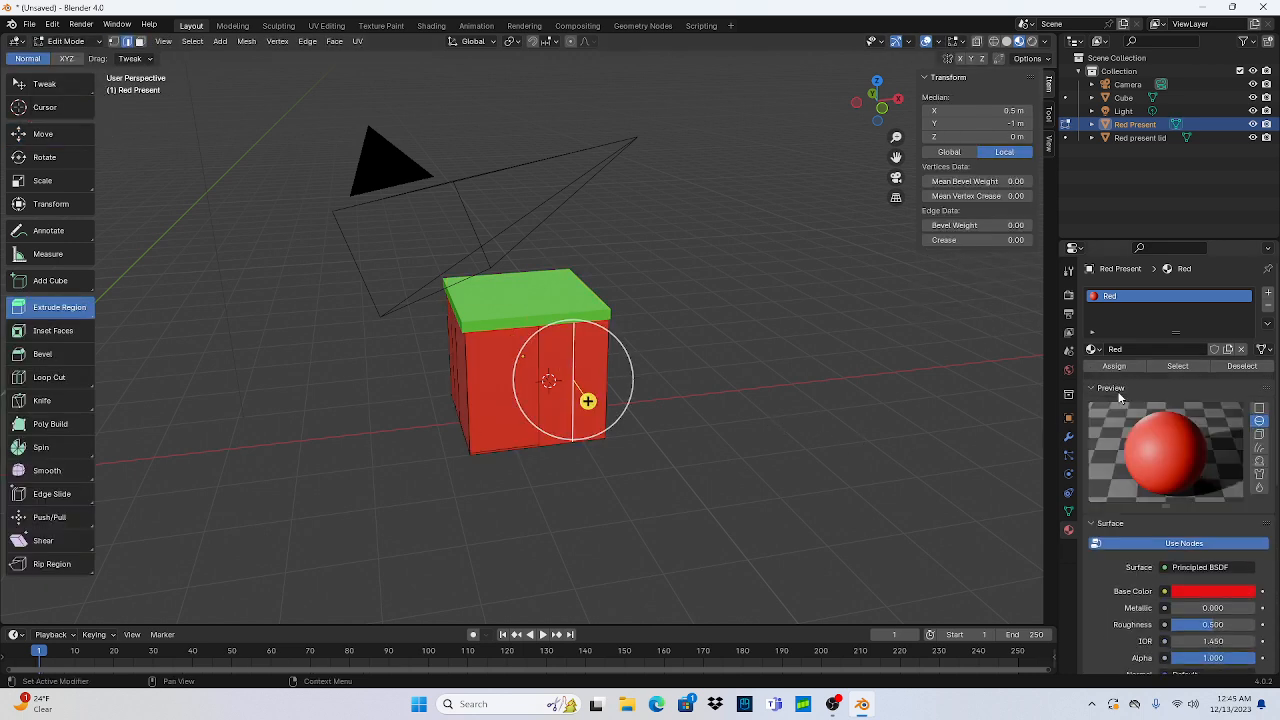
pyautogui.click(1259, 408)
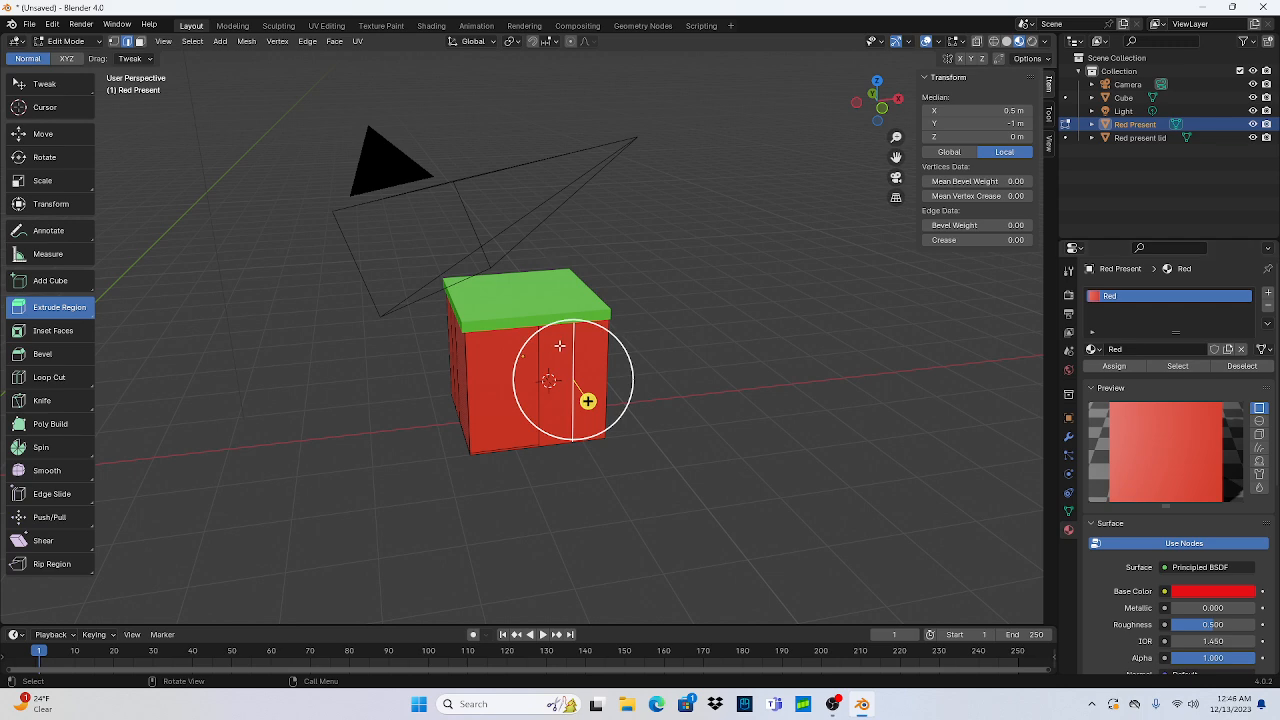
# Step: Try extruding the selected strip edge far outward from Red Present's side twice, and undo both extrusions
pyautogui.press('e')
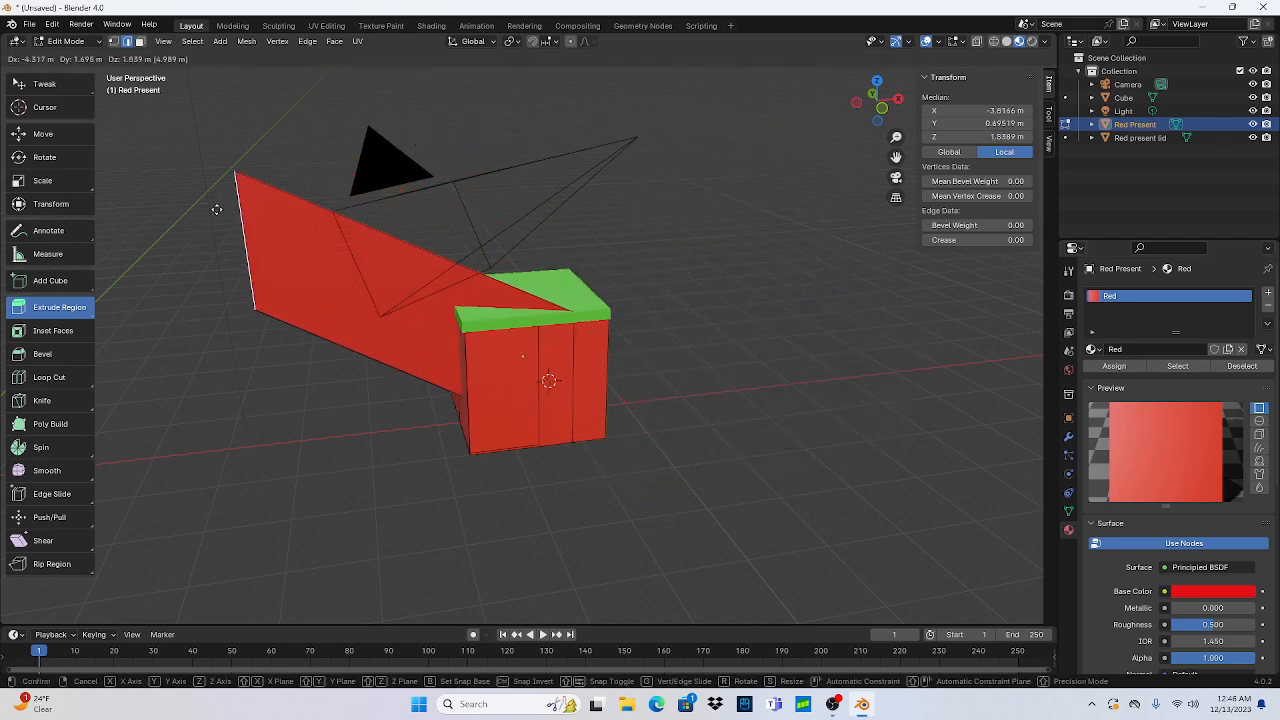
pyautogui.moveTo(745, 516); pyautogui.dragTo(818, 481)
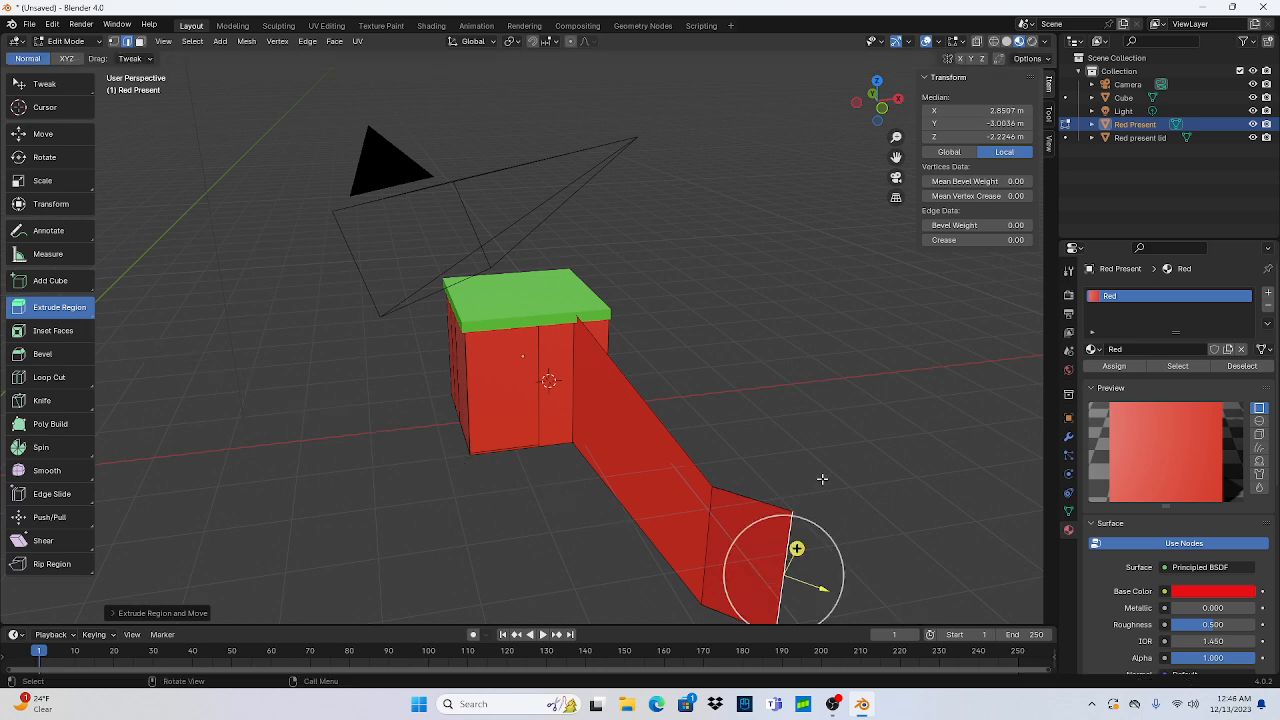
pyautogui.hotkey('ctrl', 'z')
pyautogui.hotkey('ctrl', 'z')
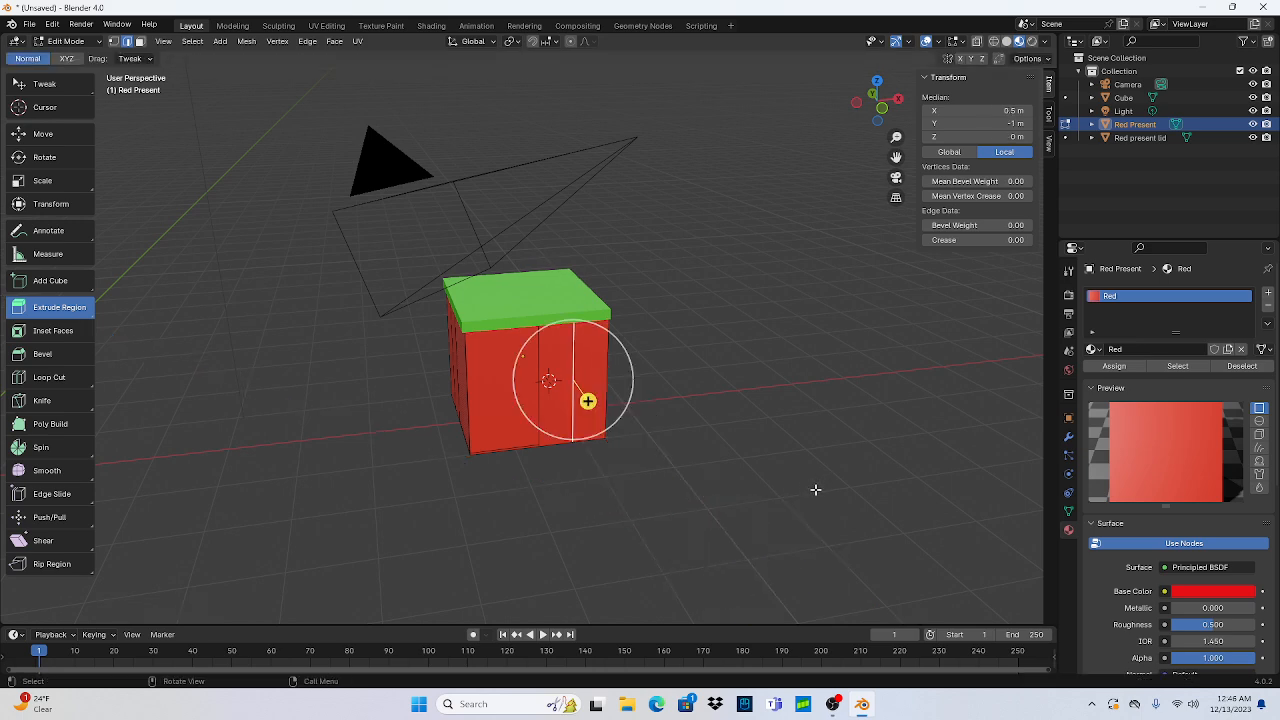
# Step: Deselect Red Present in Object Mode, return to Edit Mode and select the strip's vertical edge at the middle of the side
pyautogui.press('Tab')
pyautogui.click(772, 491)
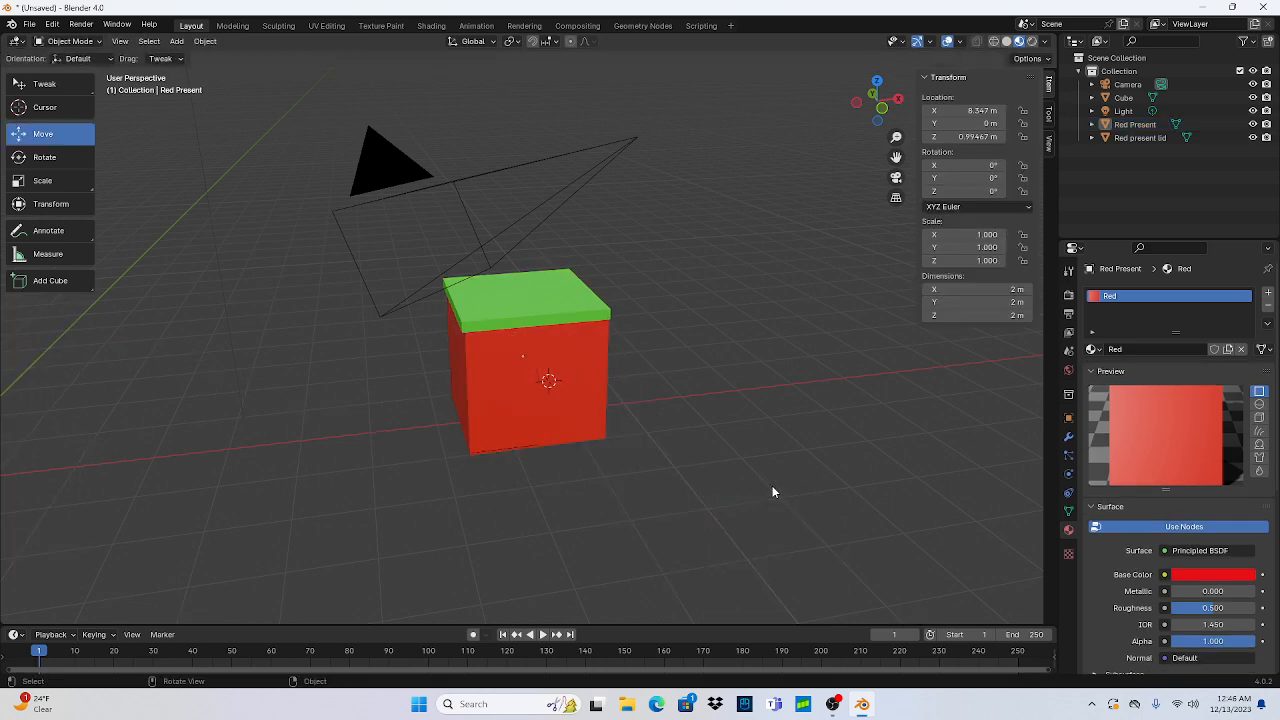
pyautogui.click(68, 41)
pyautogui.click(60, 70)
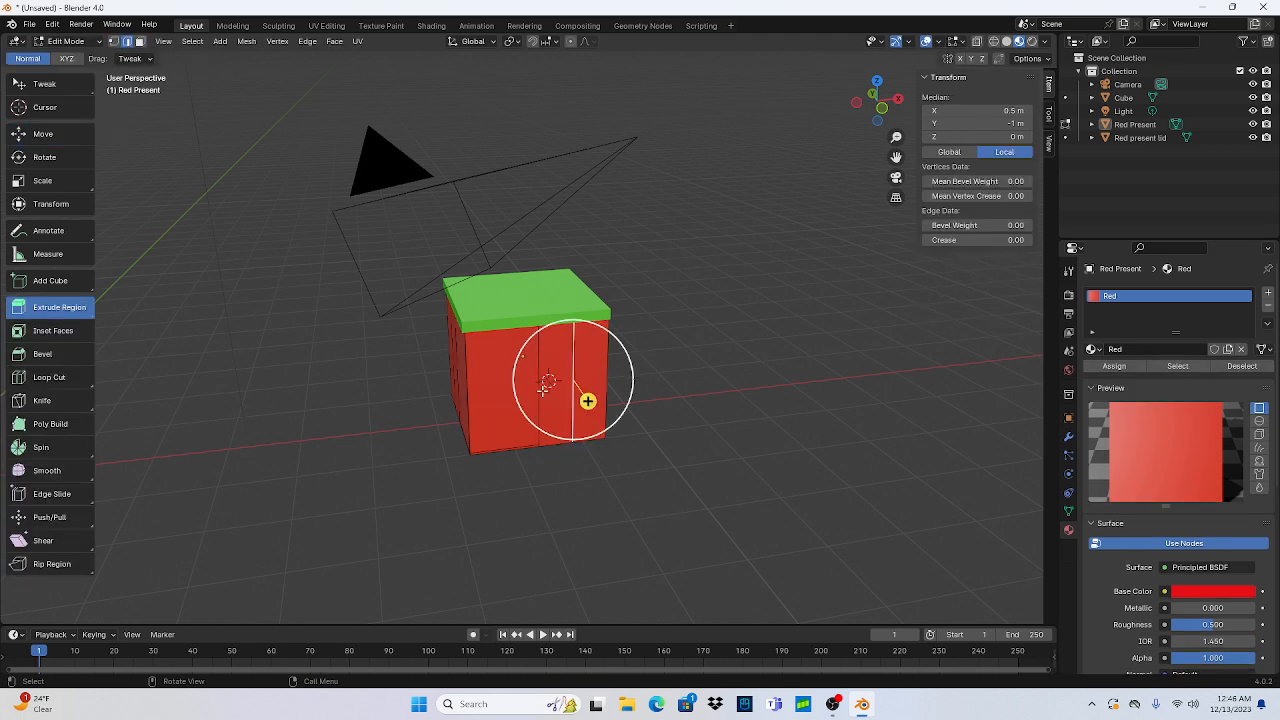
pyautogui.click(555, 357)
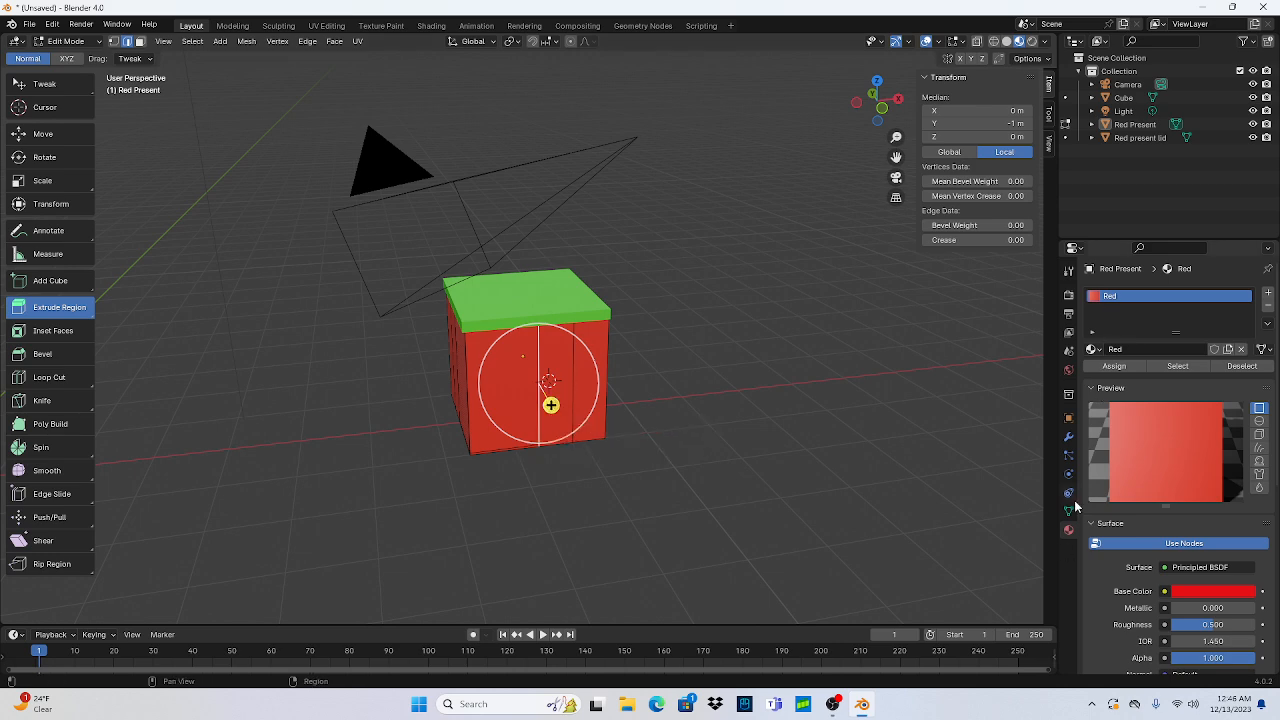
# Step: Examine the Red material's surface settings, including the available subsurface methods
pyautogui.scroll(-3, 1125, 522)
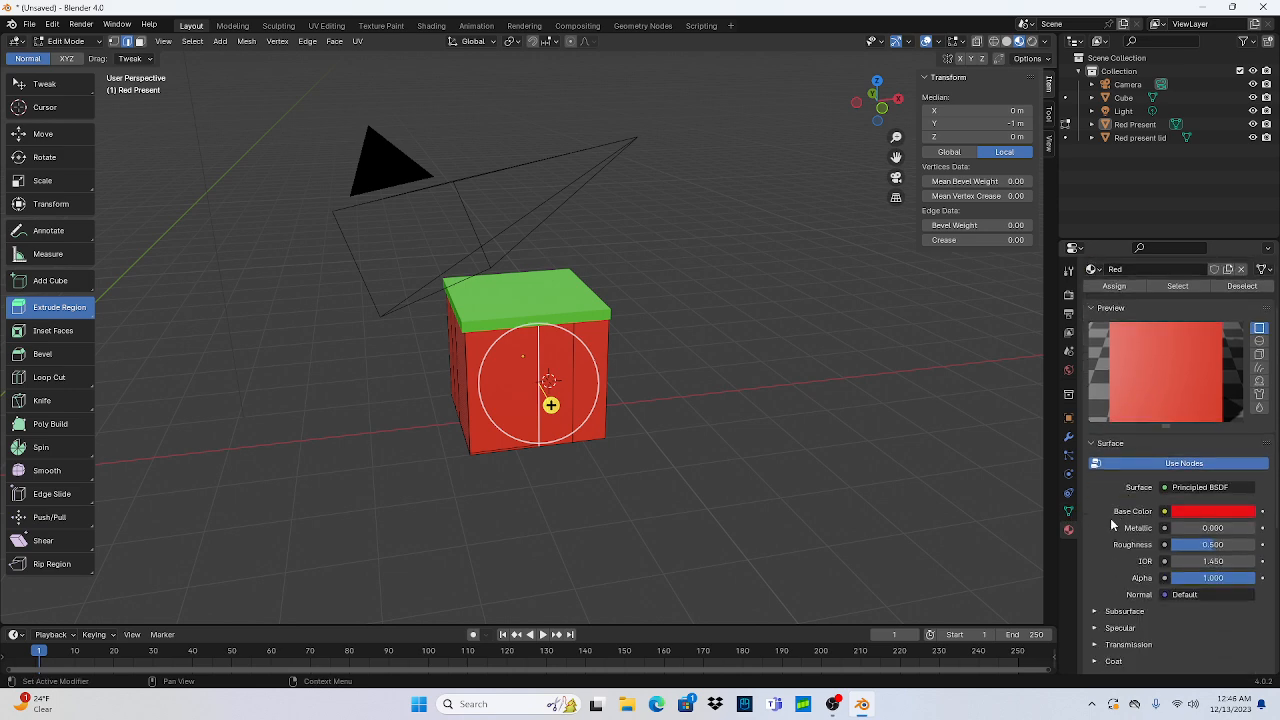
pyautogui.scroll(-3, 1129, 520)
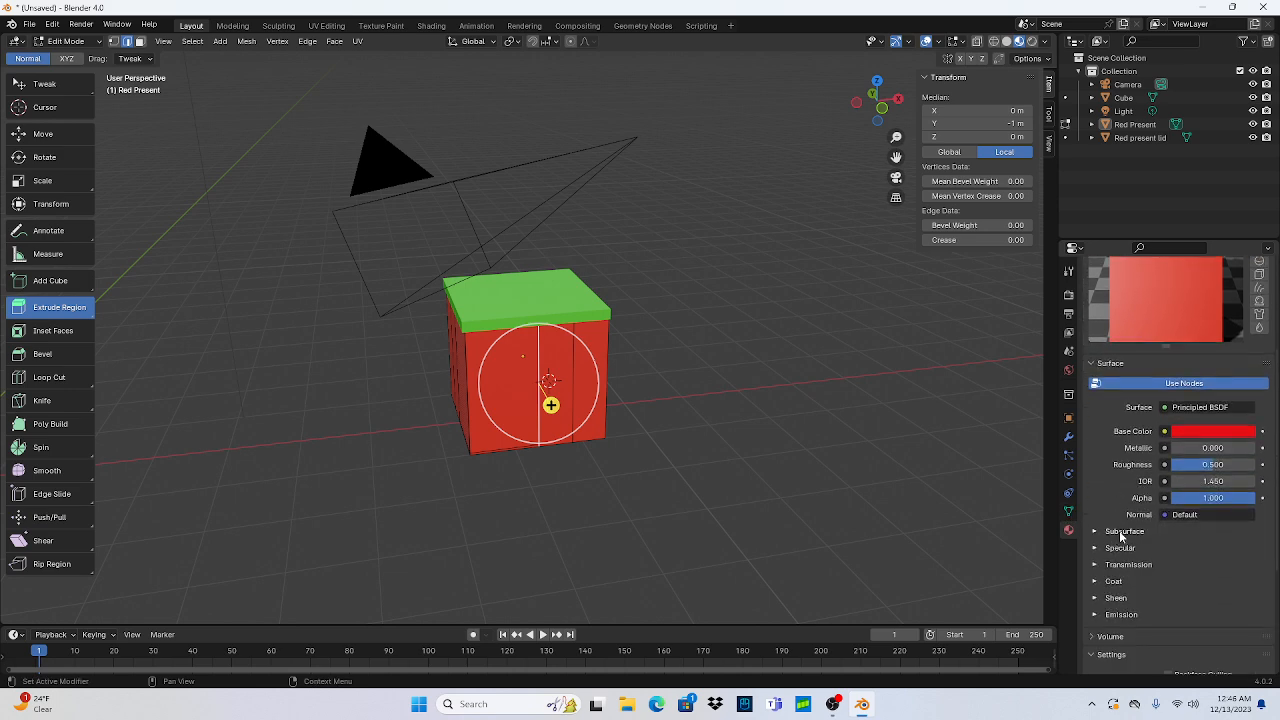
pyautogui.click(1121, 532)
pyautogui.scroll(-3, 1115, 544)
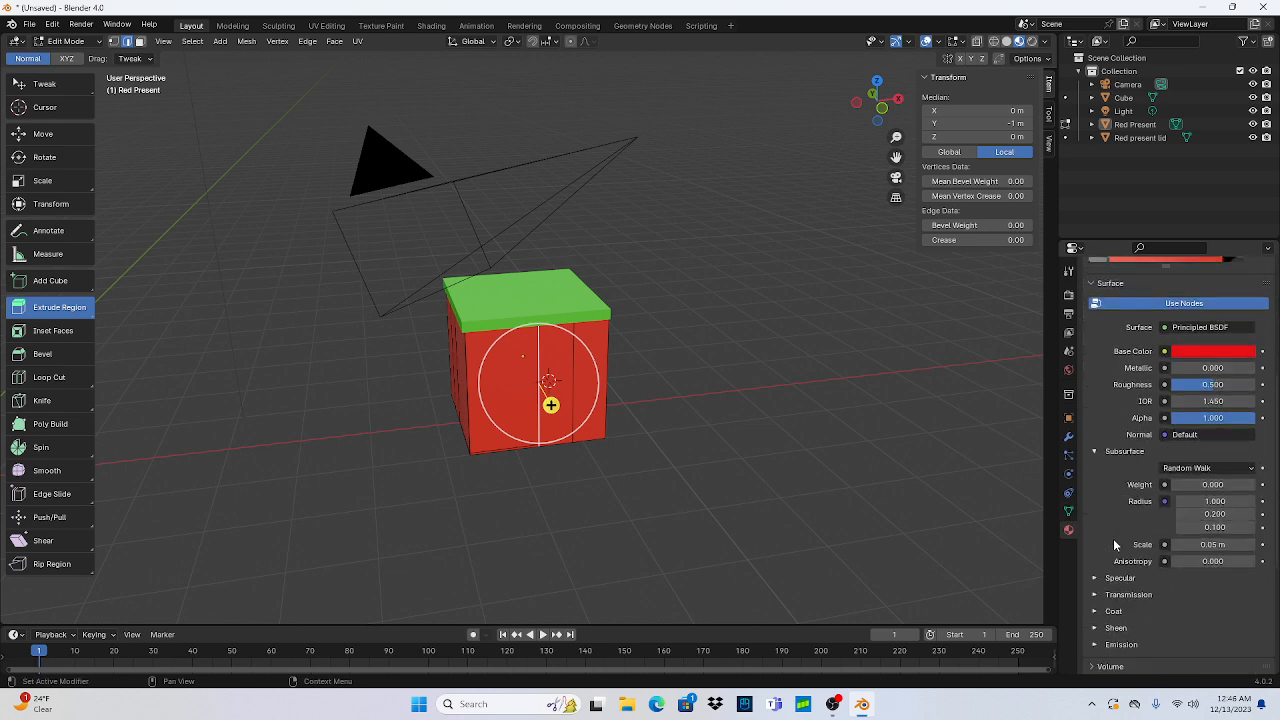
pyautogui.click(1199, 468)
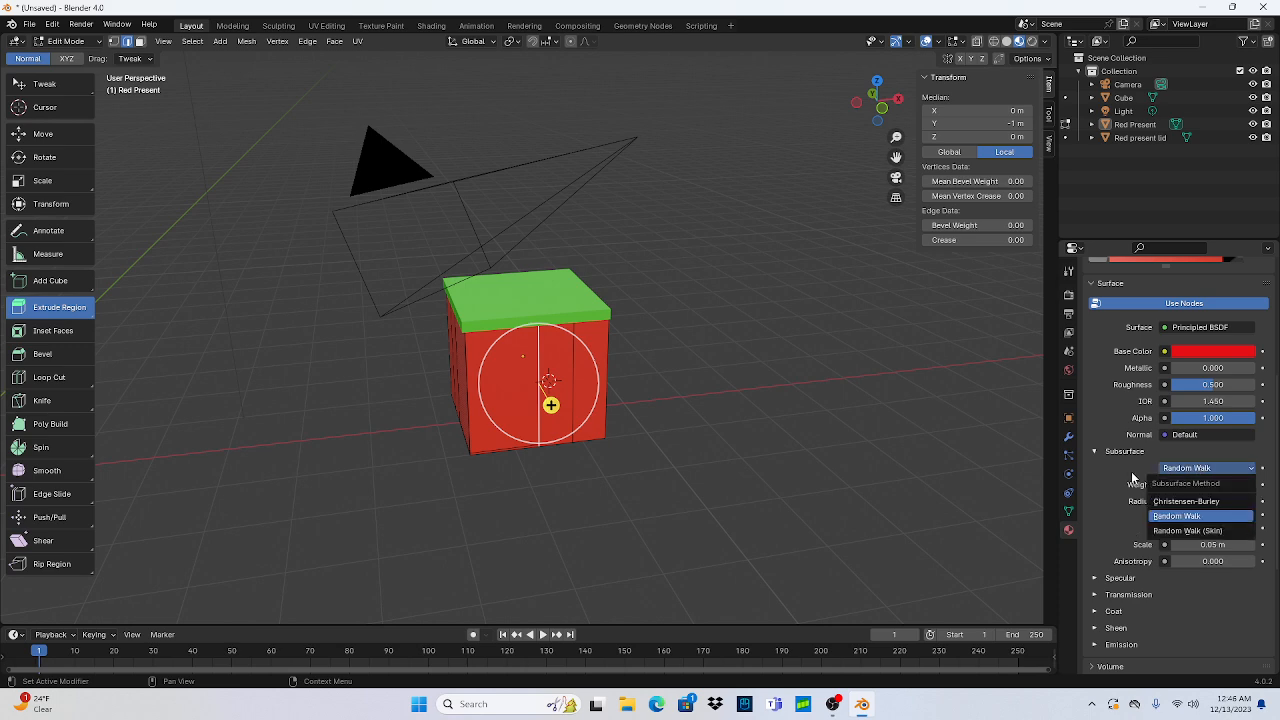
pyautogui.scroll(-3, 1104, 474)
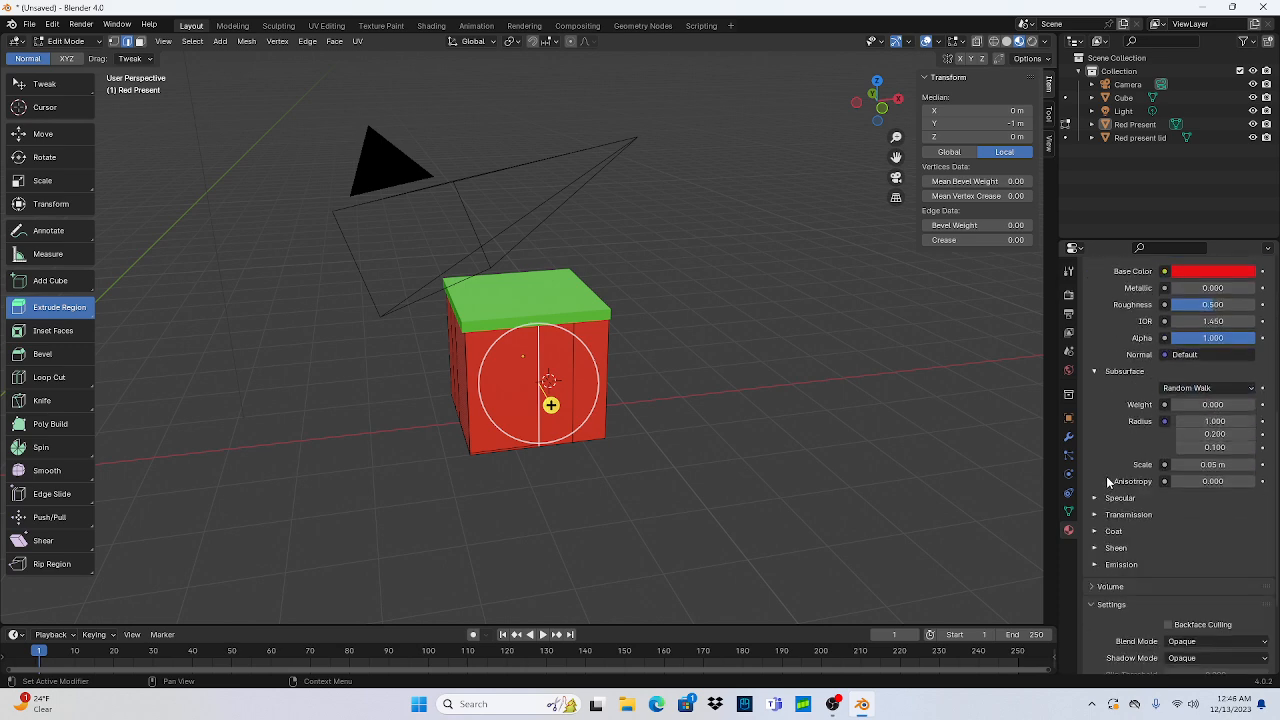
pyautogui.click(1098, 370)
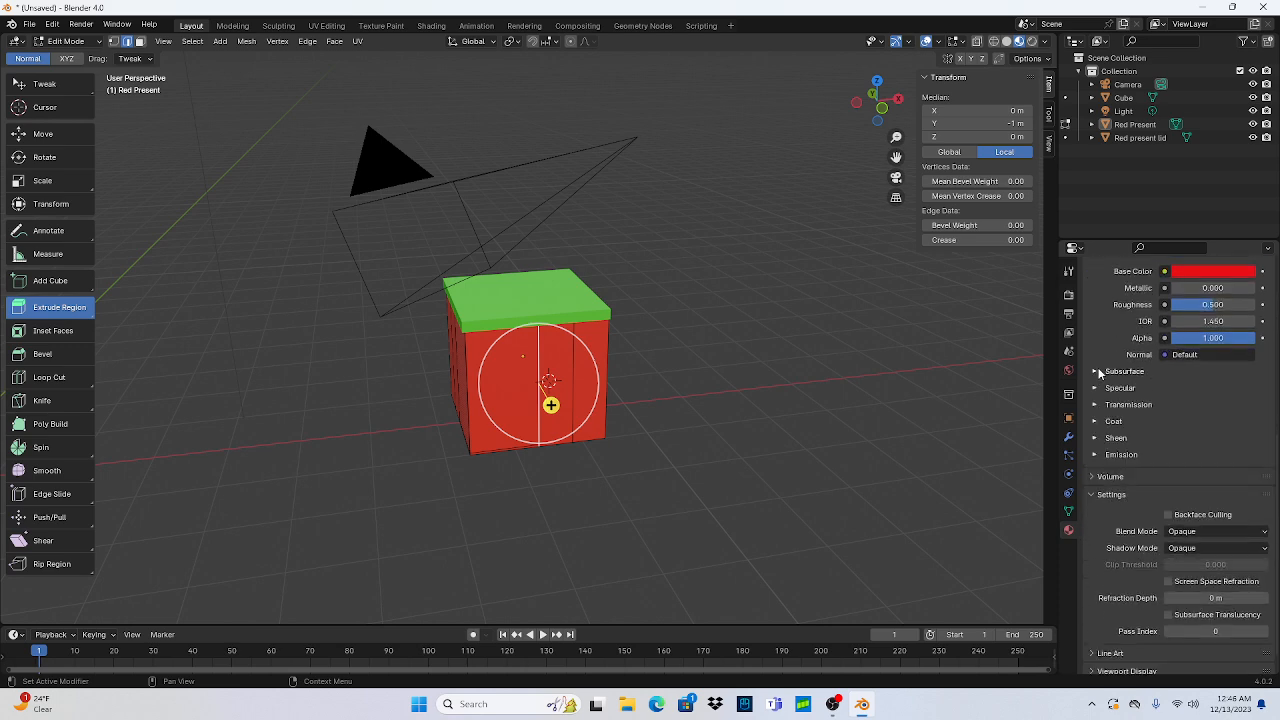
# Step: Set the Red material's coat tint to bright green, and undo the last two actions
pyautogui.click(1095, 421)
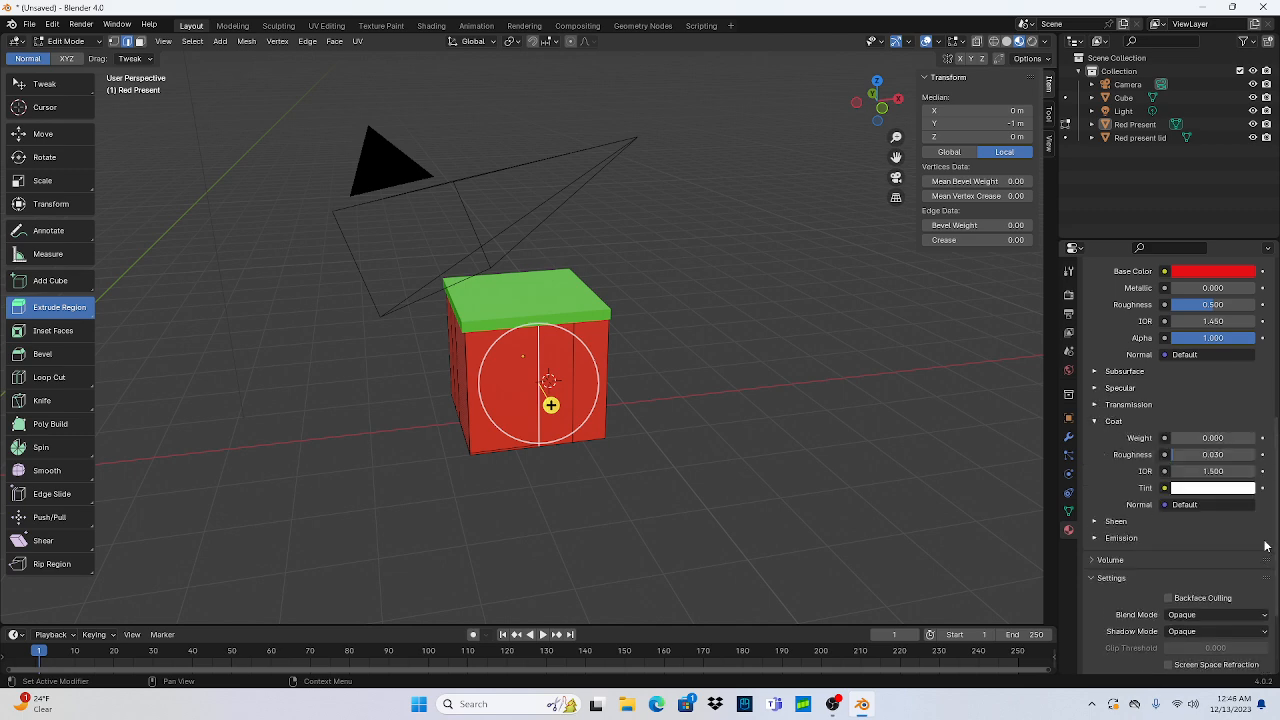
pyautogui.click(1220, 489)
pyautogui.moveTo(1176, 340); pyautogui.dragTo(1136, 310)
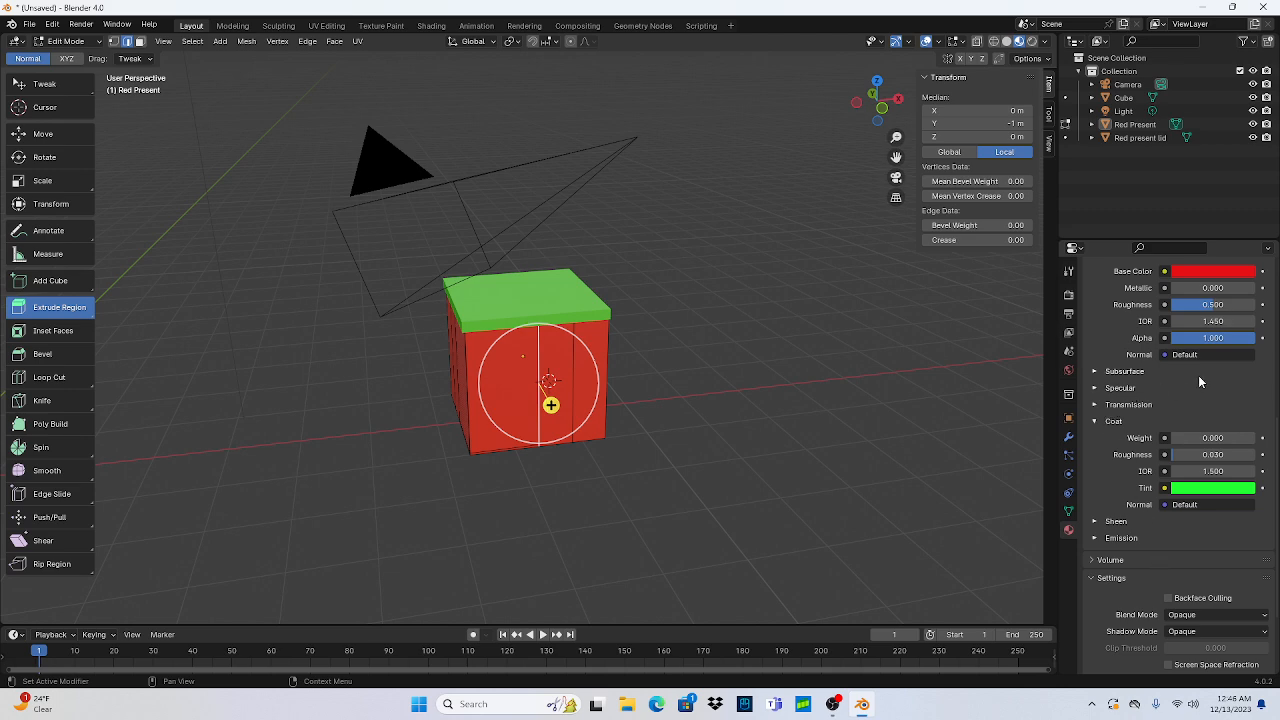
pyautogui.hotkey('ctrl', 'z')
pyautogui.hotkey('ctrl', 'z')
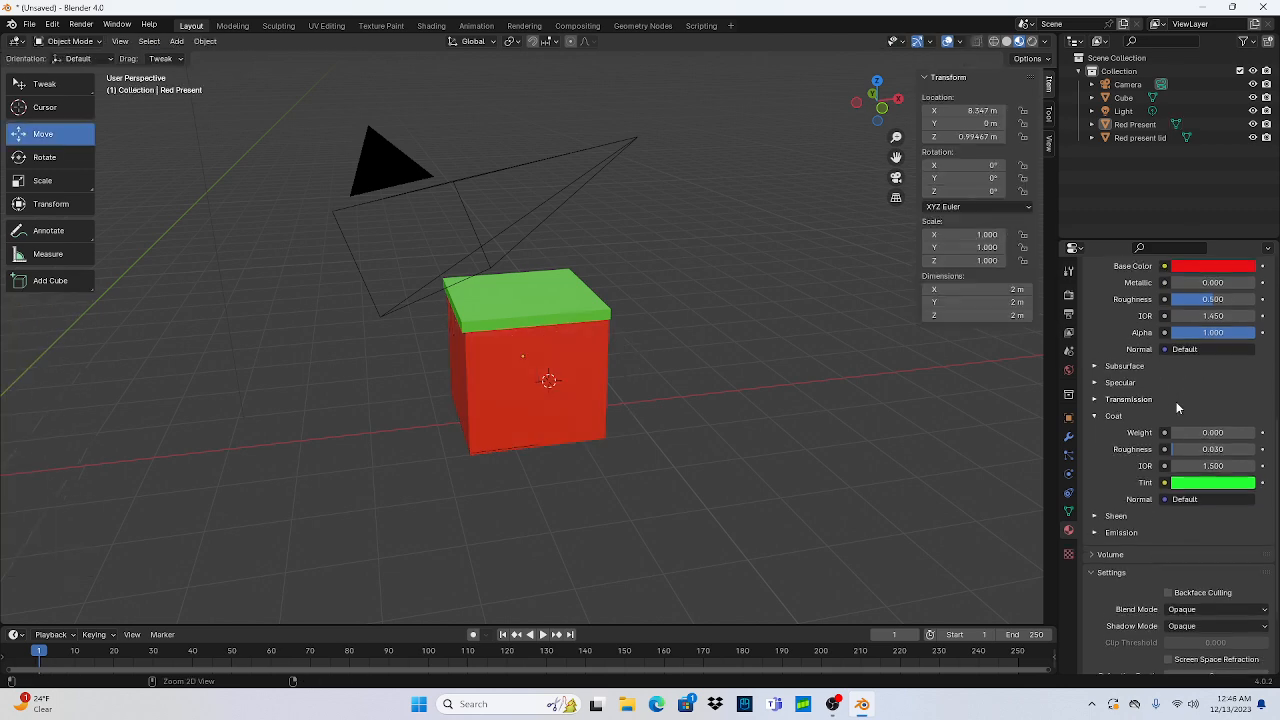
# Step: Set the Red material's coat tint back to white and collapse the material's Settings section
pyautogui.click(1164, 471)
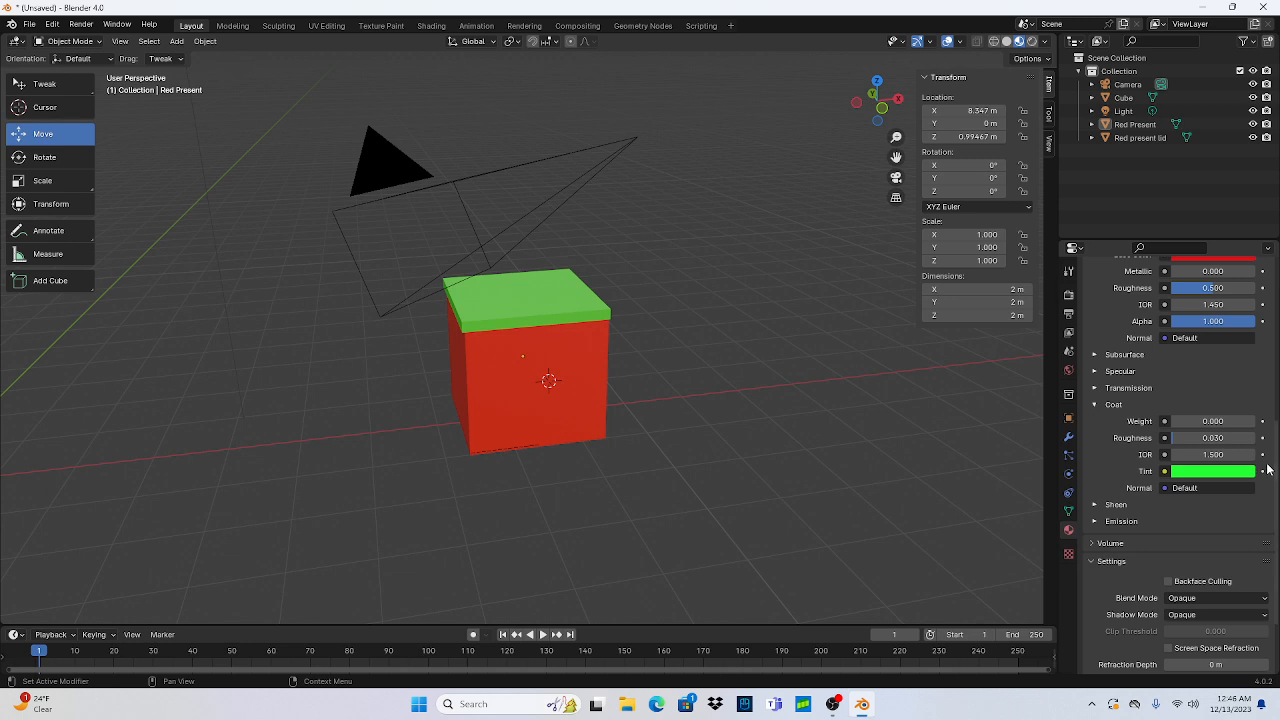
pyautogui.click(1212, 471)
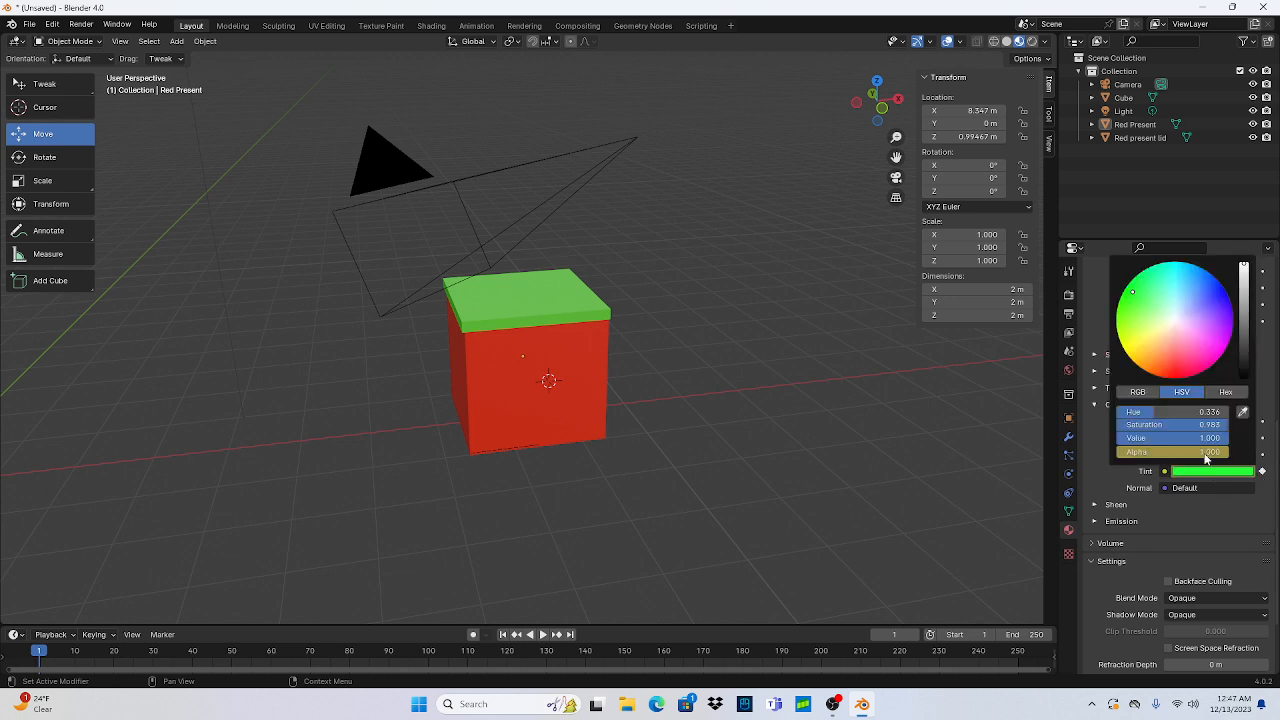
pyautogui.moveTo(1133, 297); pyautogui.dragTo(1175, 318)
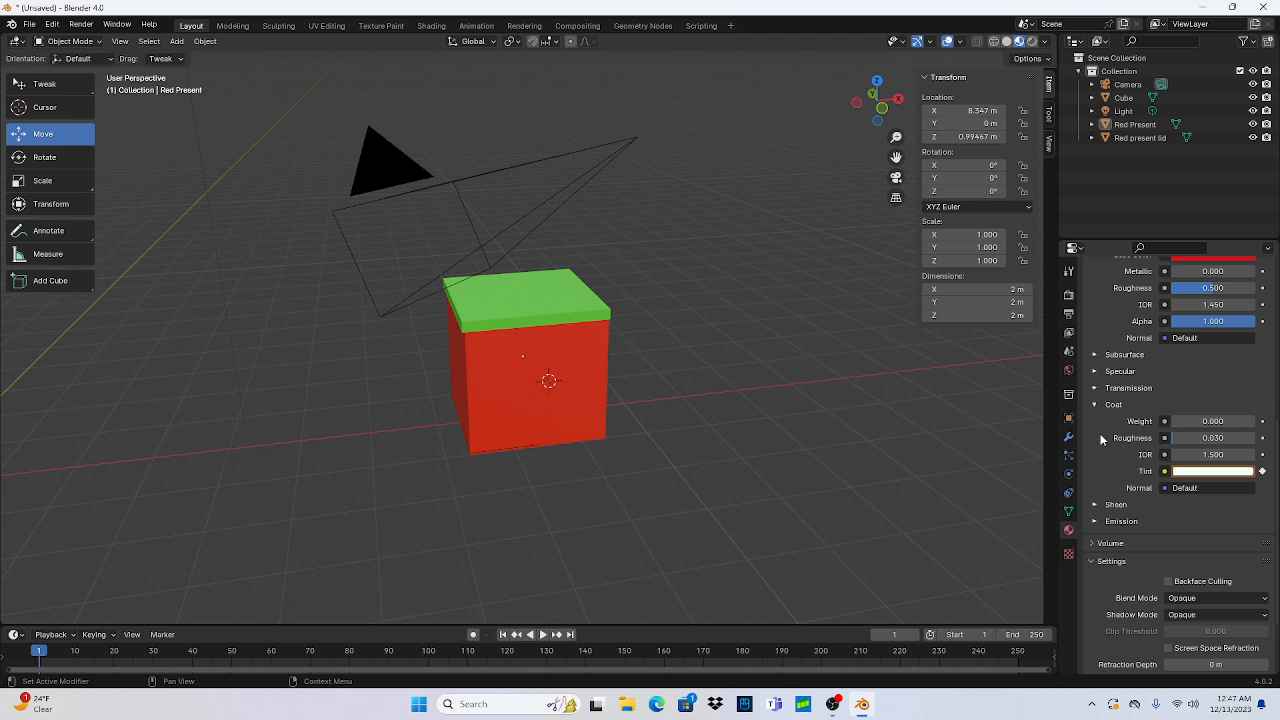
pyautogui.scroll(-3, 1117, 500)
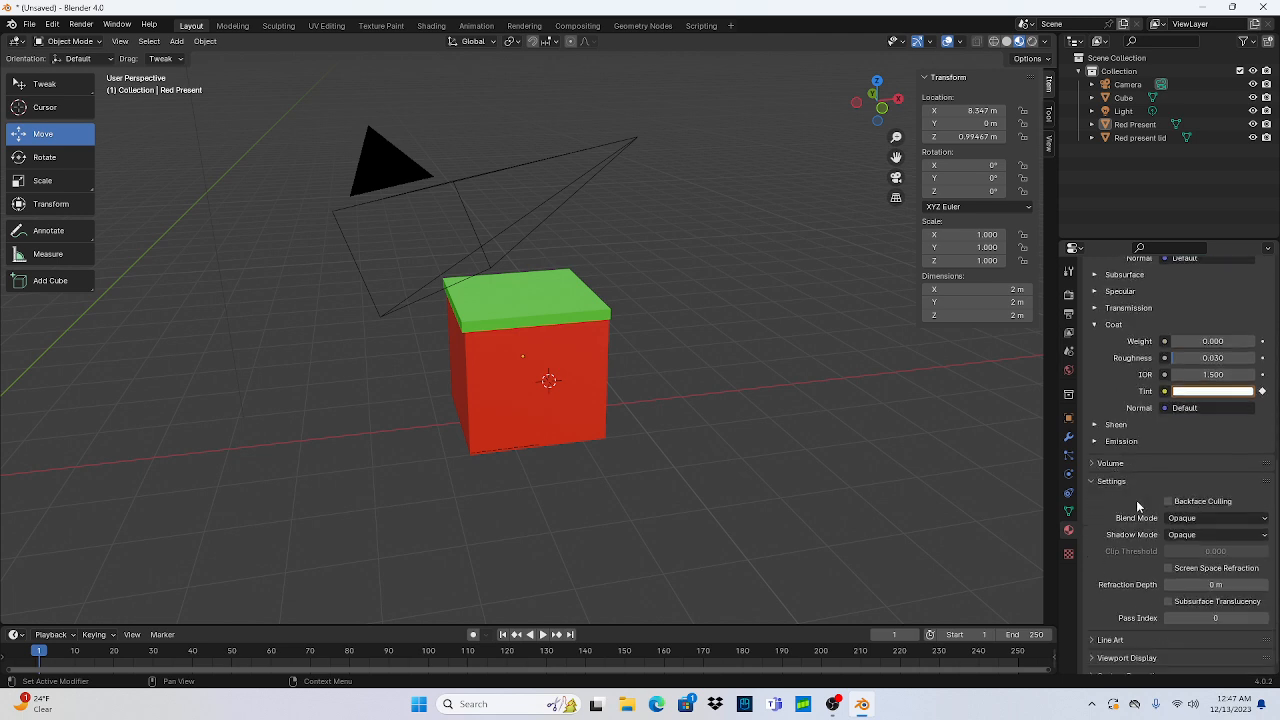
pyautogui.click(1167, 501)
pyautogui.click(1133, 481)
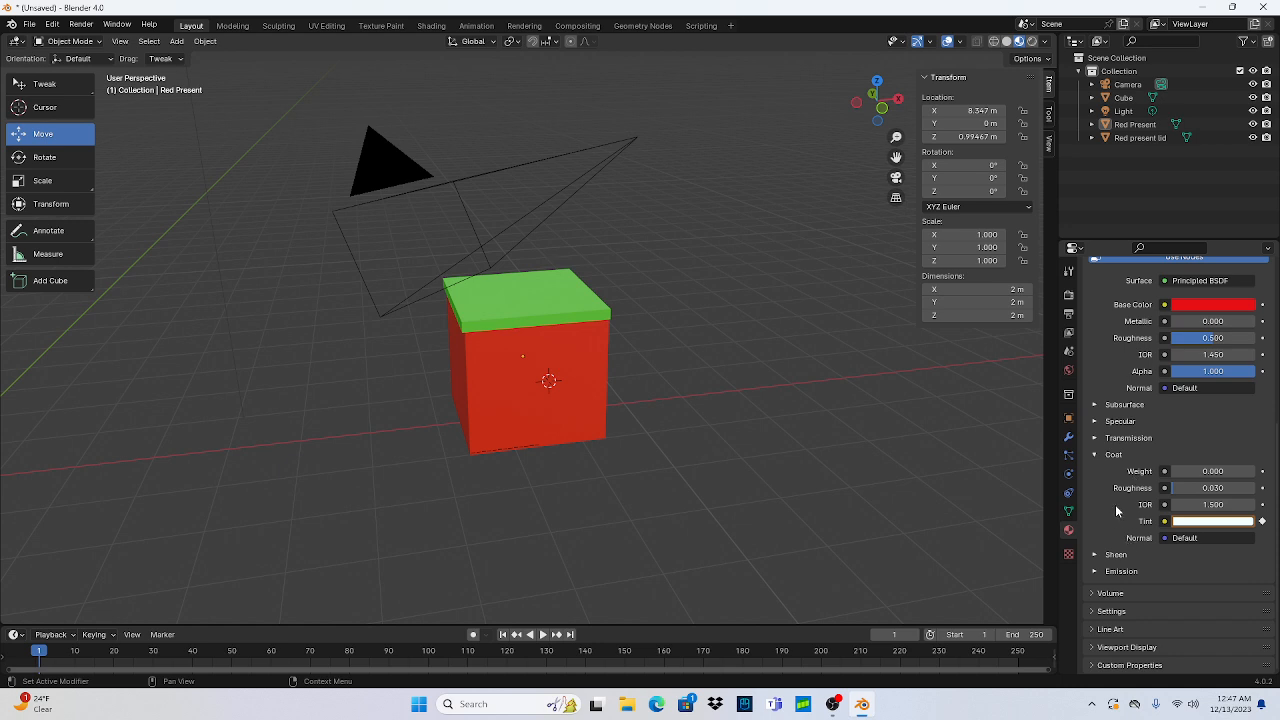
pyautogui.scroll(5, 1122, 526)
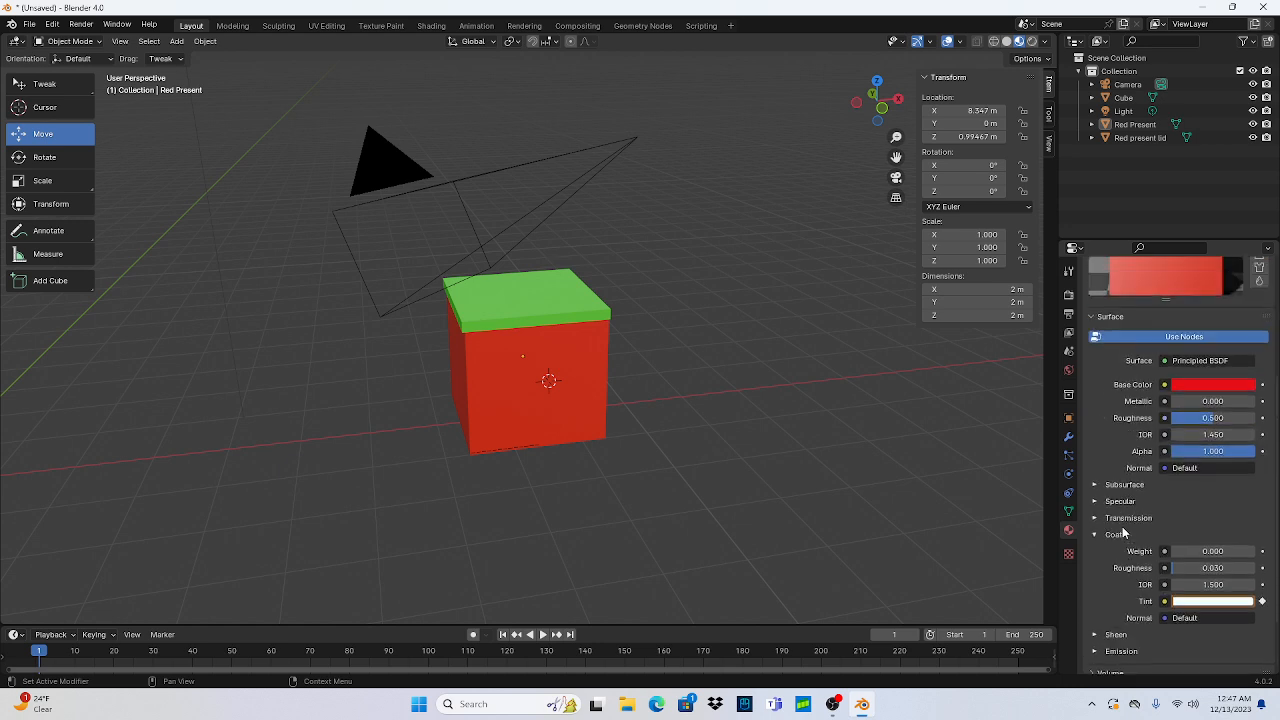
pyautogui.scroll(2, 1124, 531)
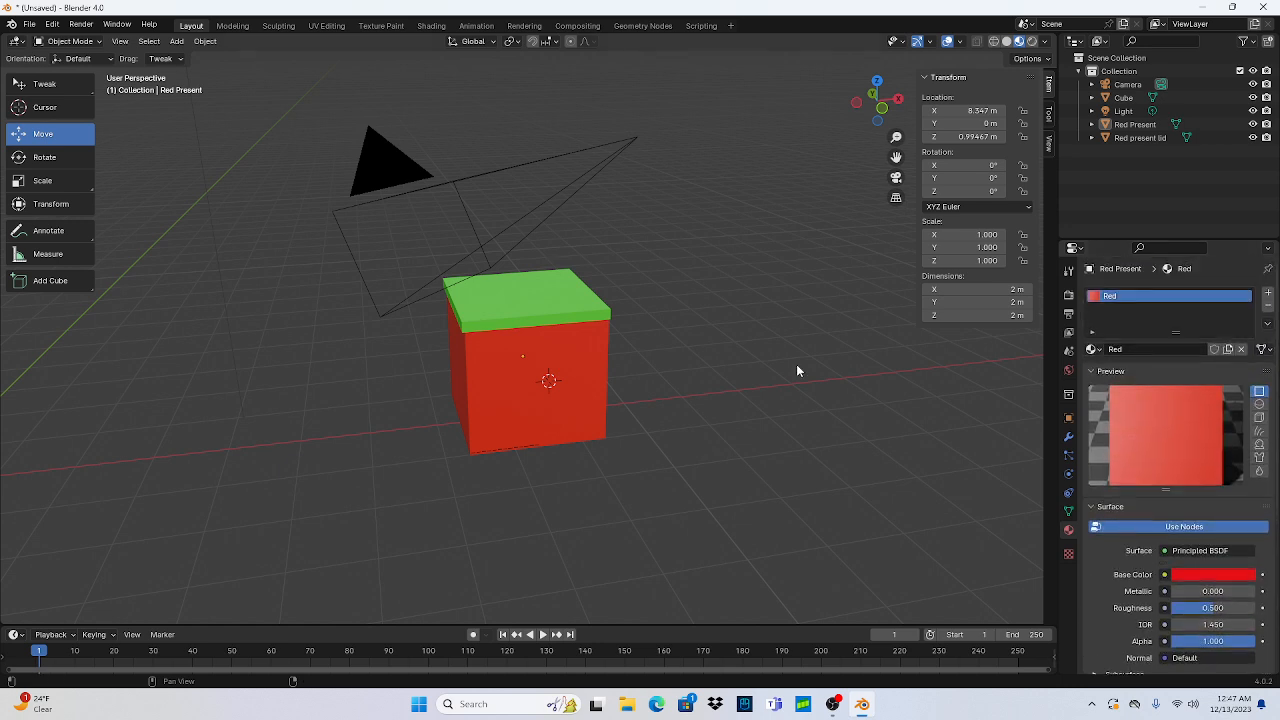
# Step: Enter Edit Mode on Red Present with face selection and select the narrow vertical strip face on its front side
pyautogui.click(74, 42)
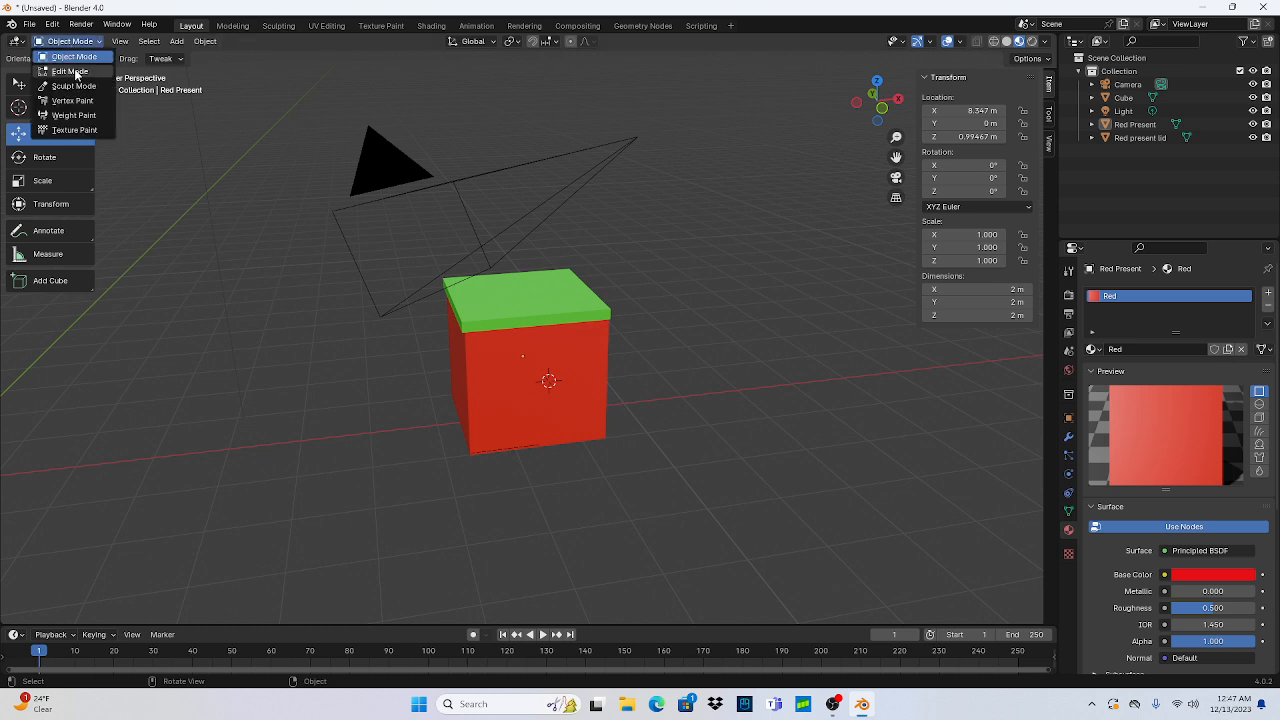
pyautogui.click(70, 72)
pyautogui.click(139, 44)
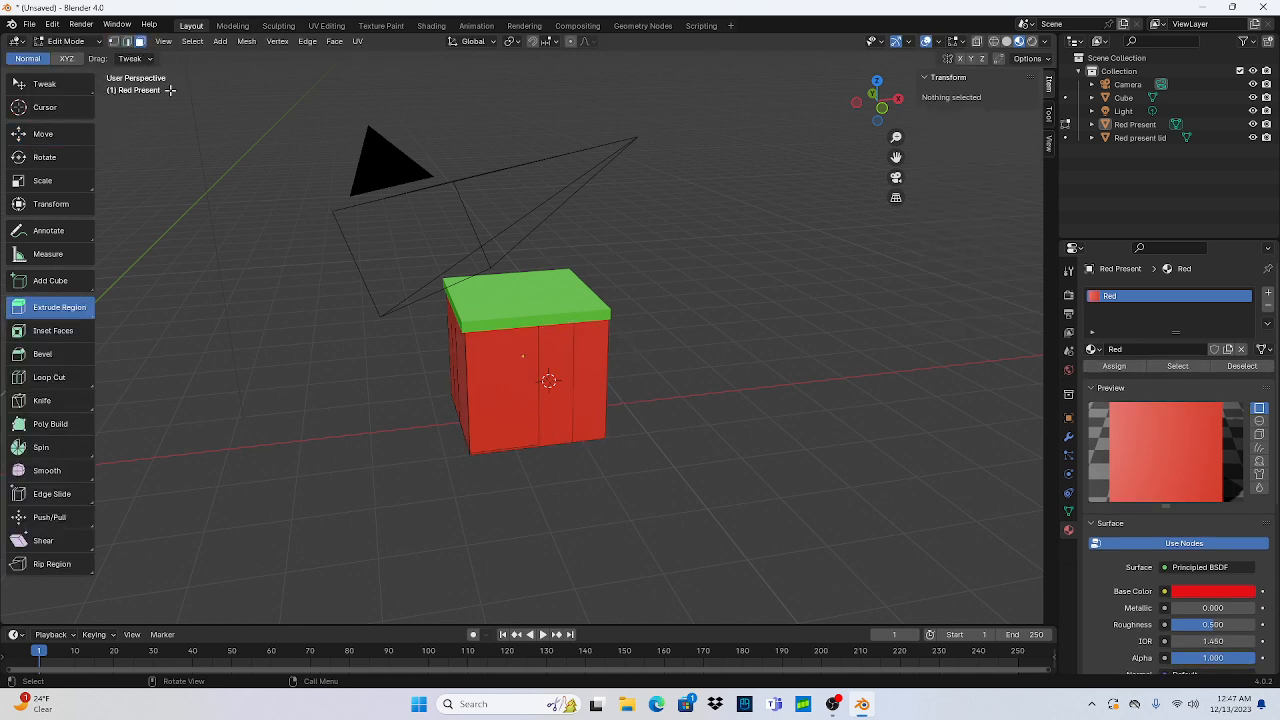
pyautogui.press('c')
pyautogui.click(555, 382)
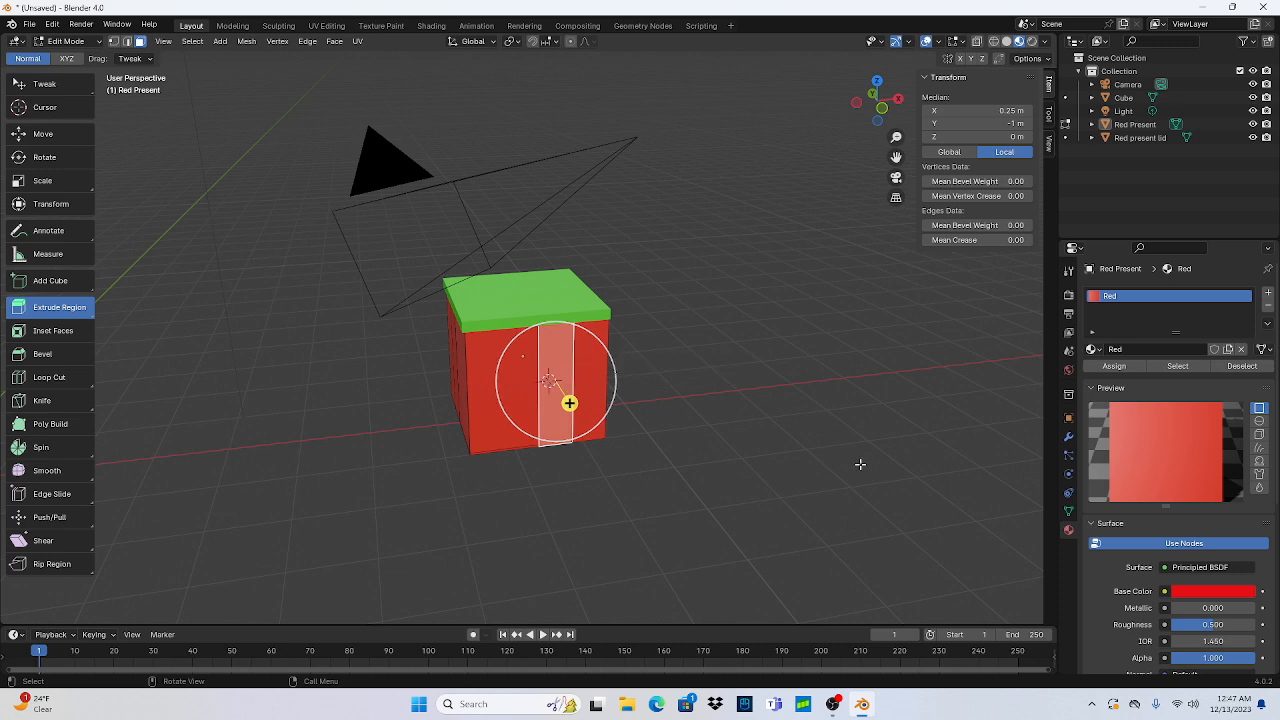
# Step: Try replacing Red Present's only material with Green, deselect the strip, and restore the Red material
pyautogui.click(1093, 349)
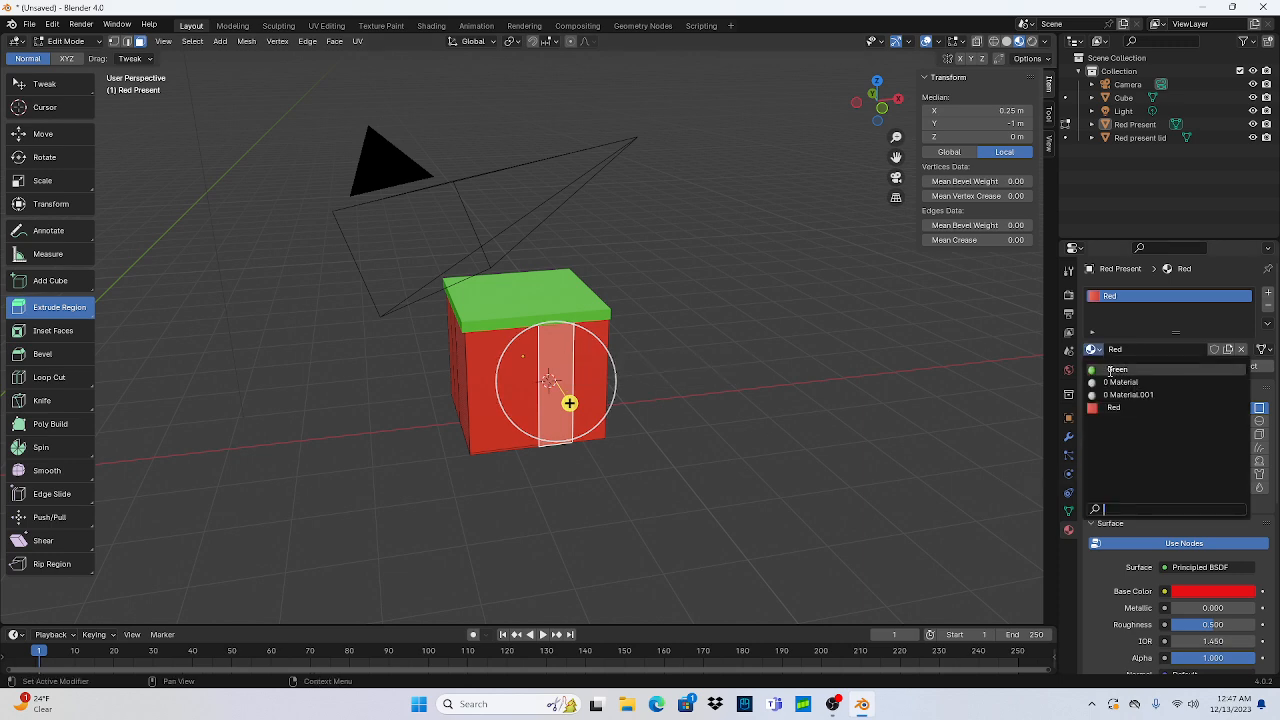
pyautogui.click(1110, 366)
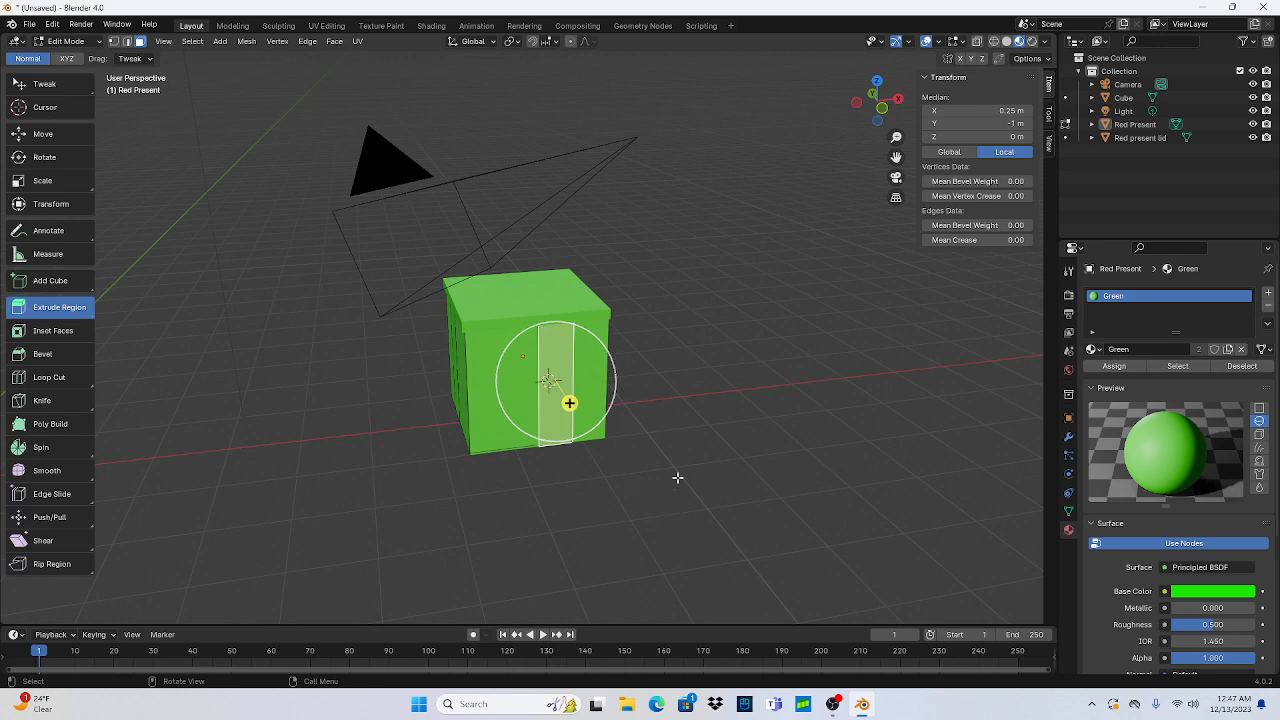
pyautogui.scroll(3, 677, 478)
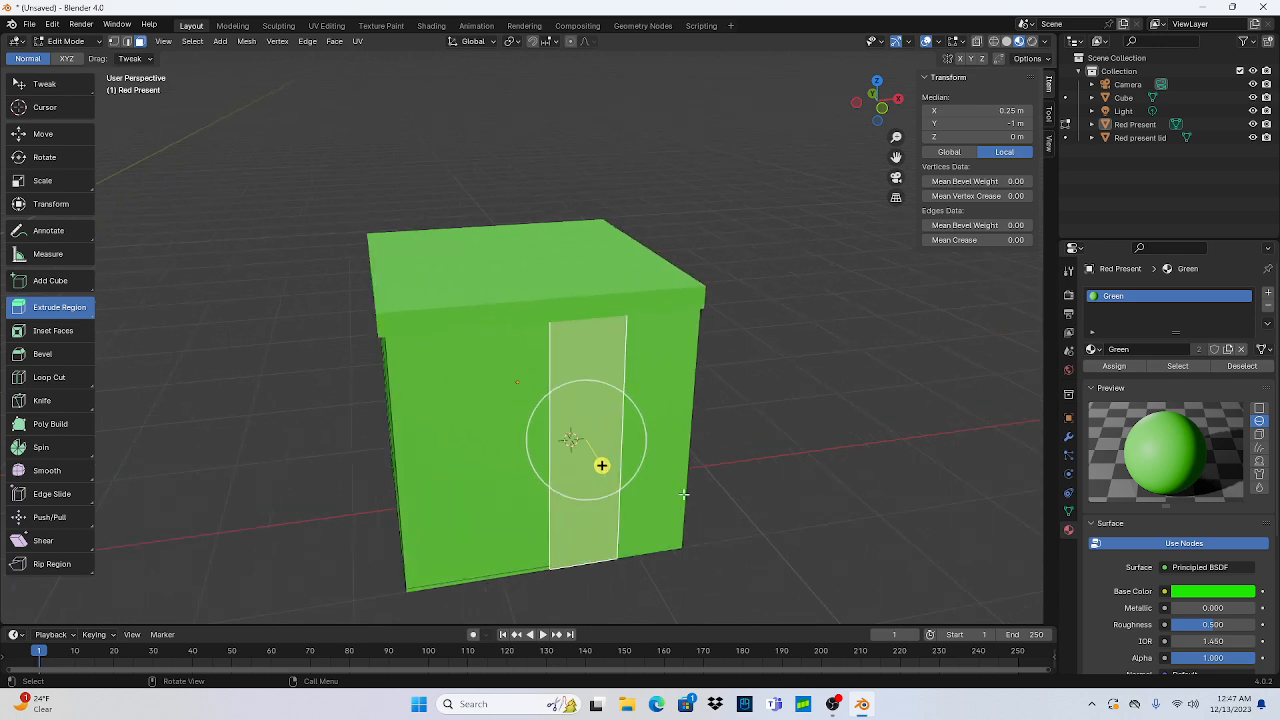
pyautogui.hotkey('alt', 'a')
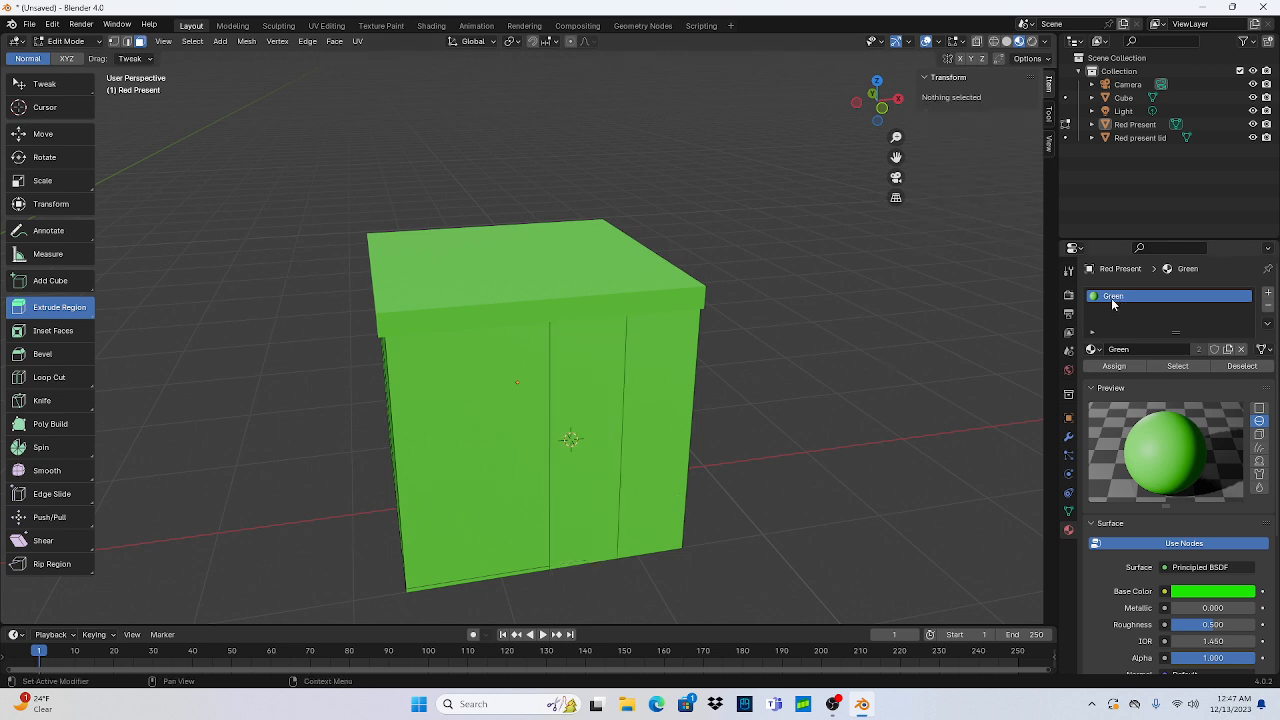
pyautogui.click(1093, 349)
pyautogui.click(1117, 411)
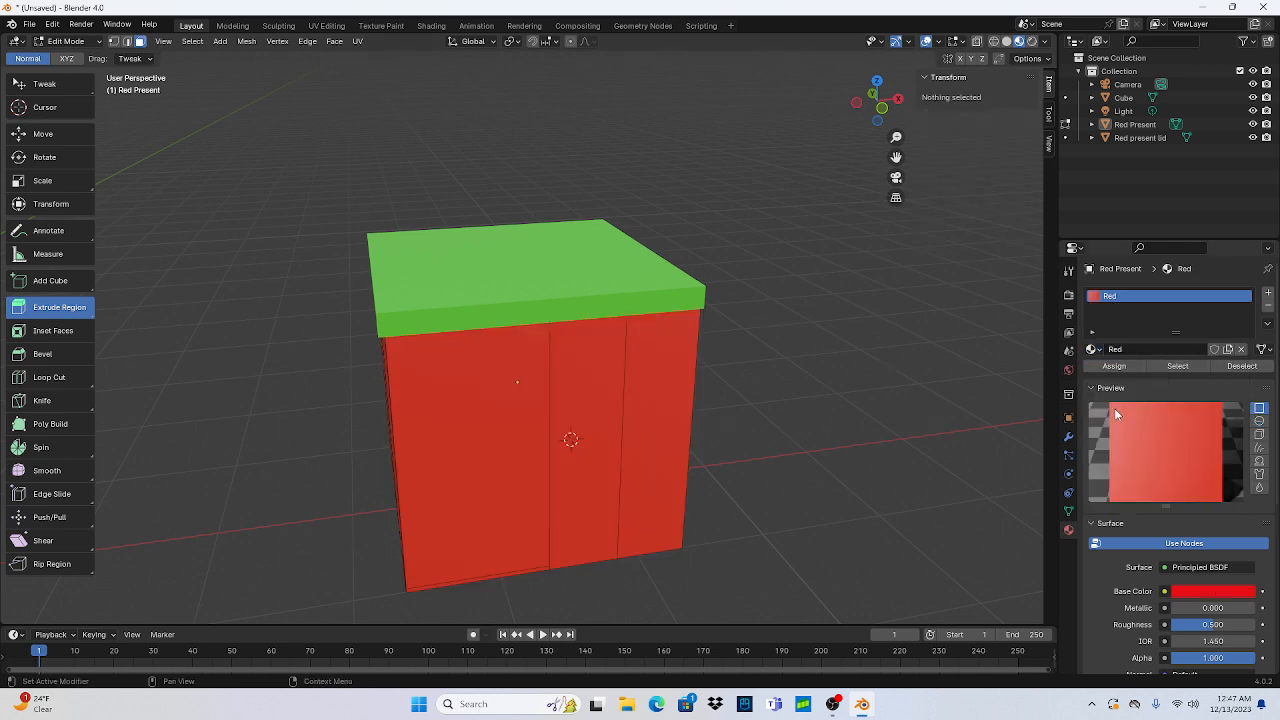
# Step: Select all faces using the Red material, and reduce the selection to Red Present's front strip face
pyautogui.scroll(-2, 1101, 369)
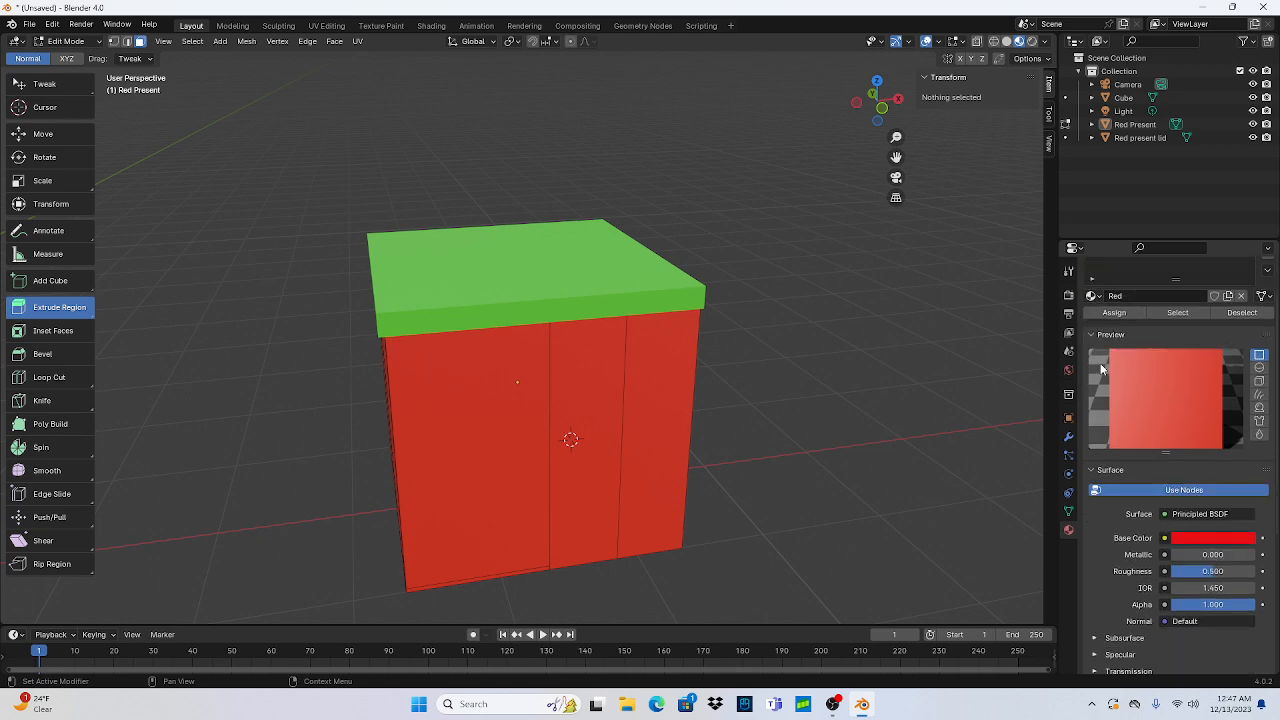
pyautogui.click(1180, 313)
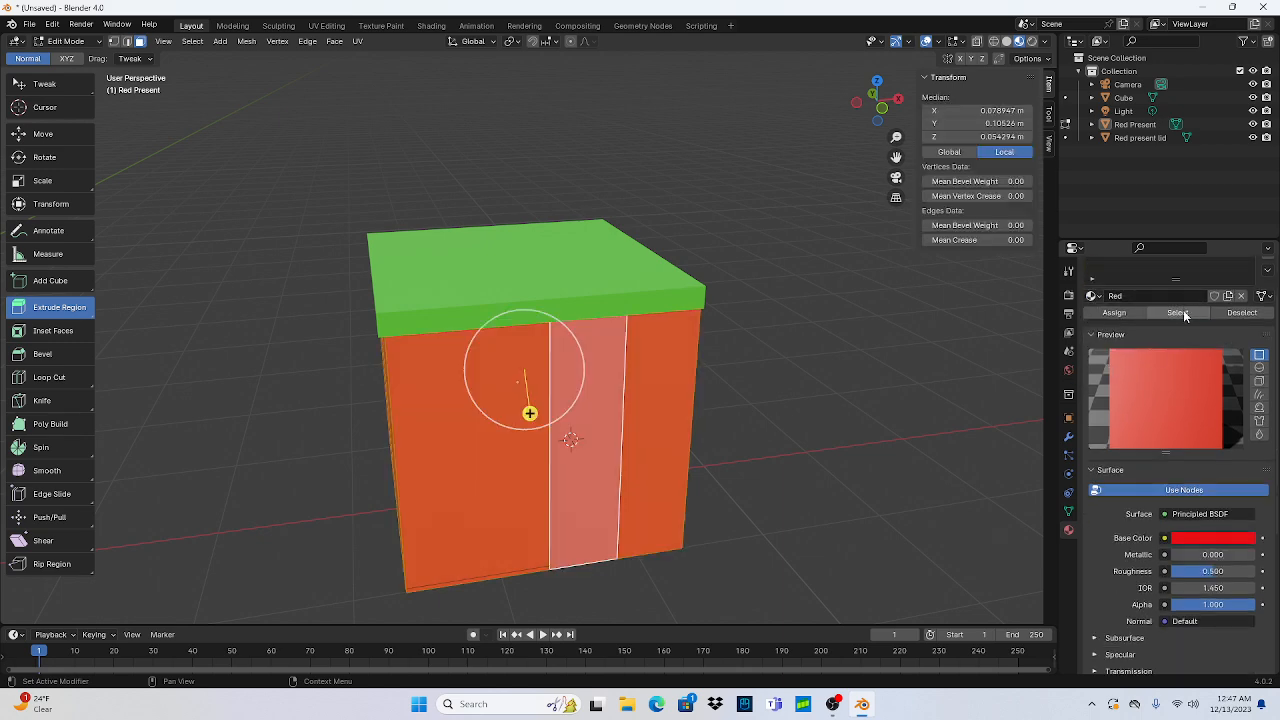
pyautogui.click(601, 416)
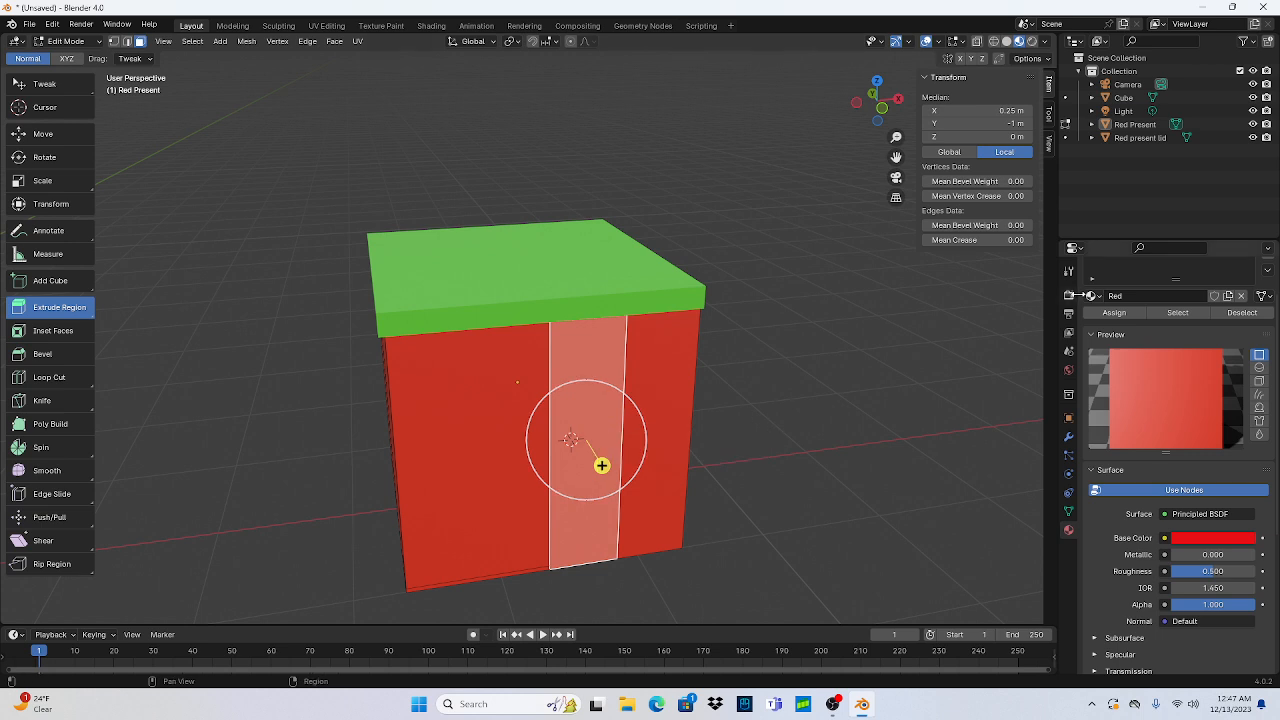
pyautogui.scroll(2, 1115, 336)
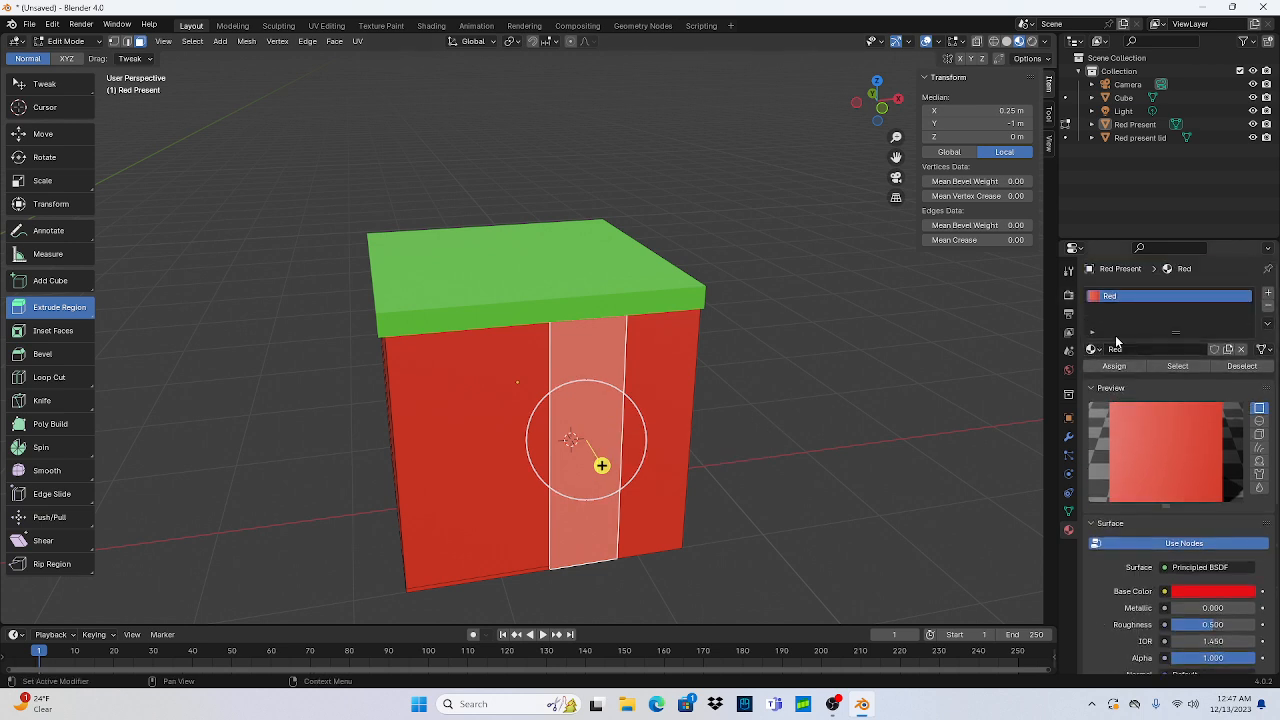
pyautogui.rightClick(1106, 310)
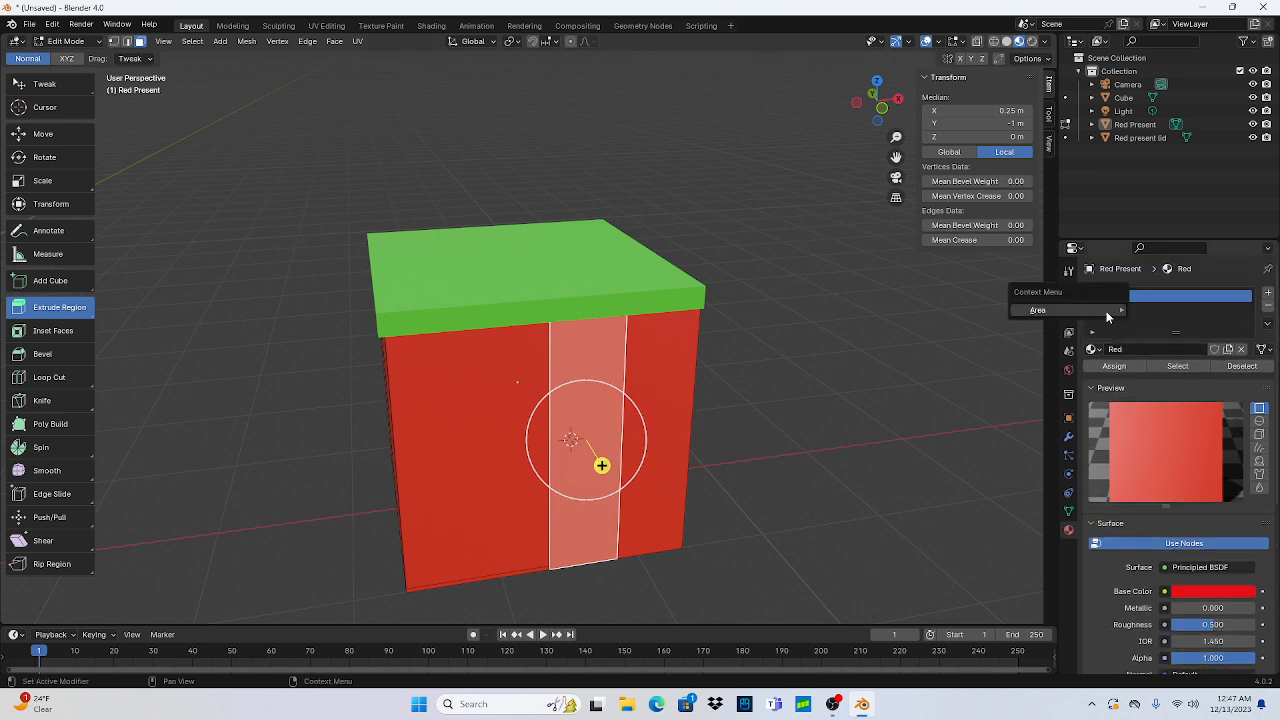
pyautogui.moveTo(1106, 312)
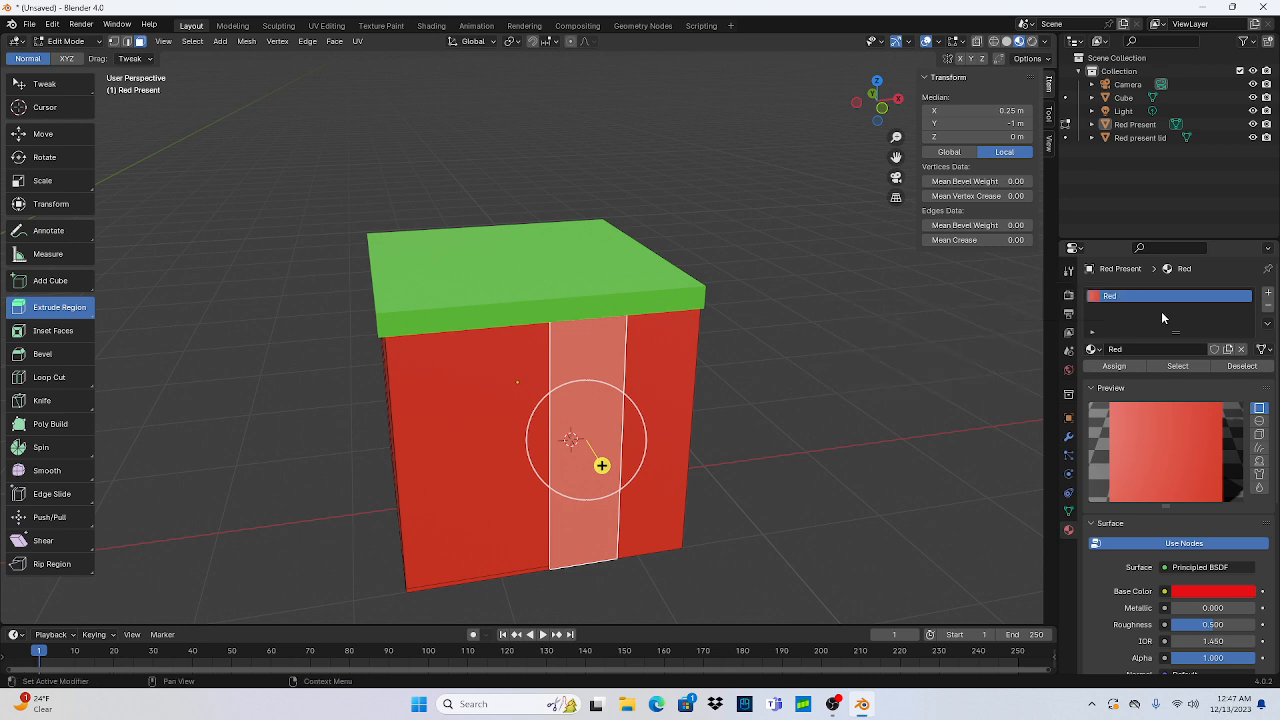
# Step: Add a second material slot holding the existing Green material, assign it to the front strip, and clear the selection
pyautogui.click(1268, 292)
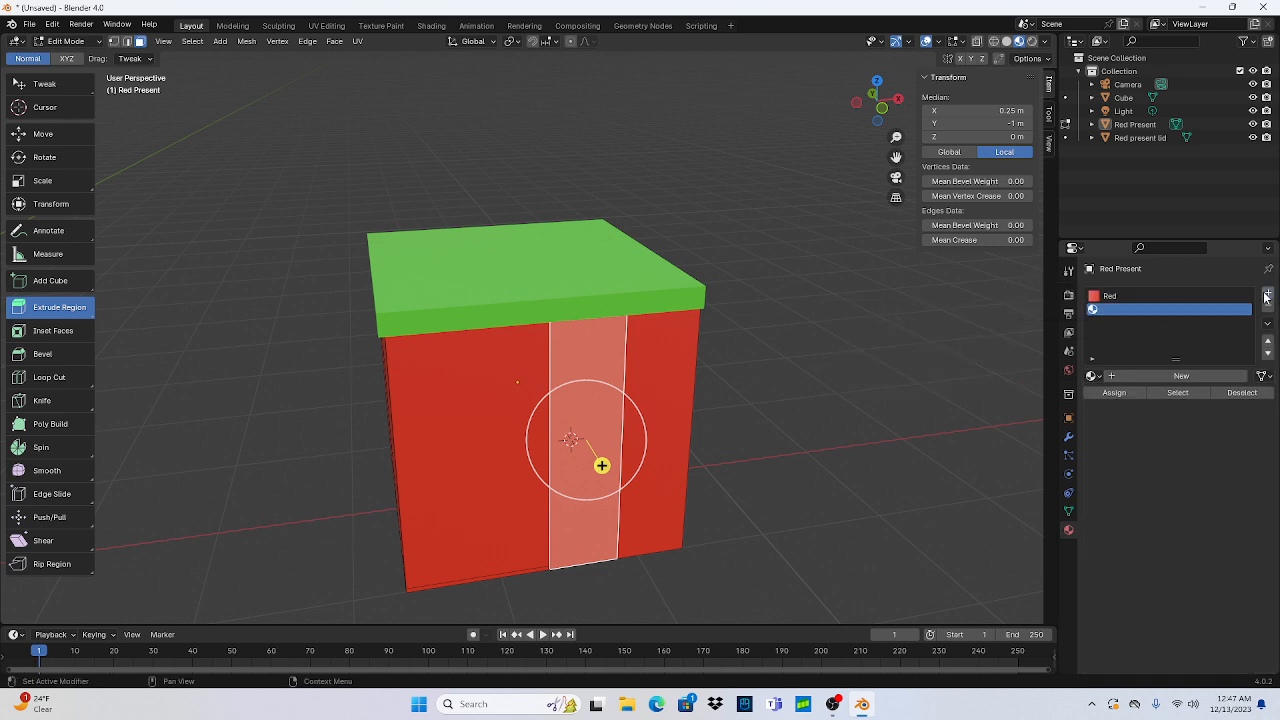
pyautogui.click(1129, 376)
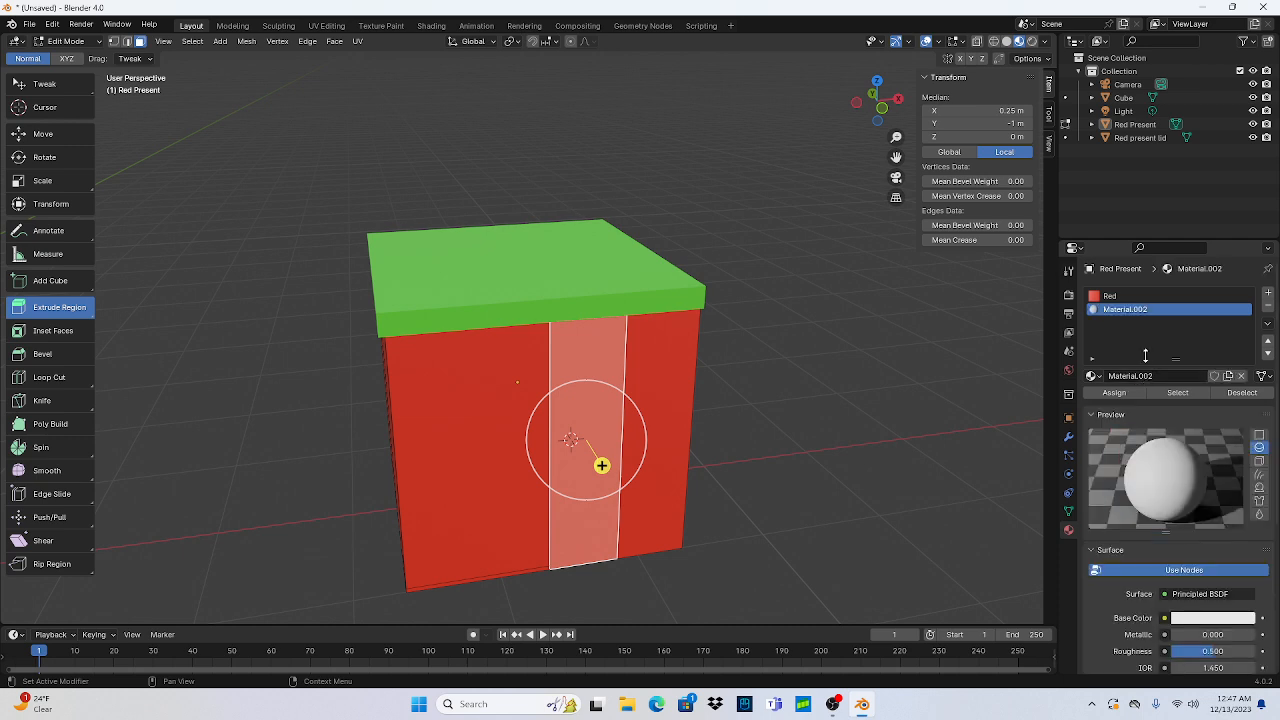
pyautogui.click(1099, 377)
pyautogui.click(1113, 397)
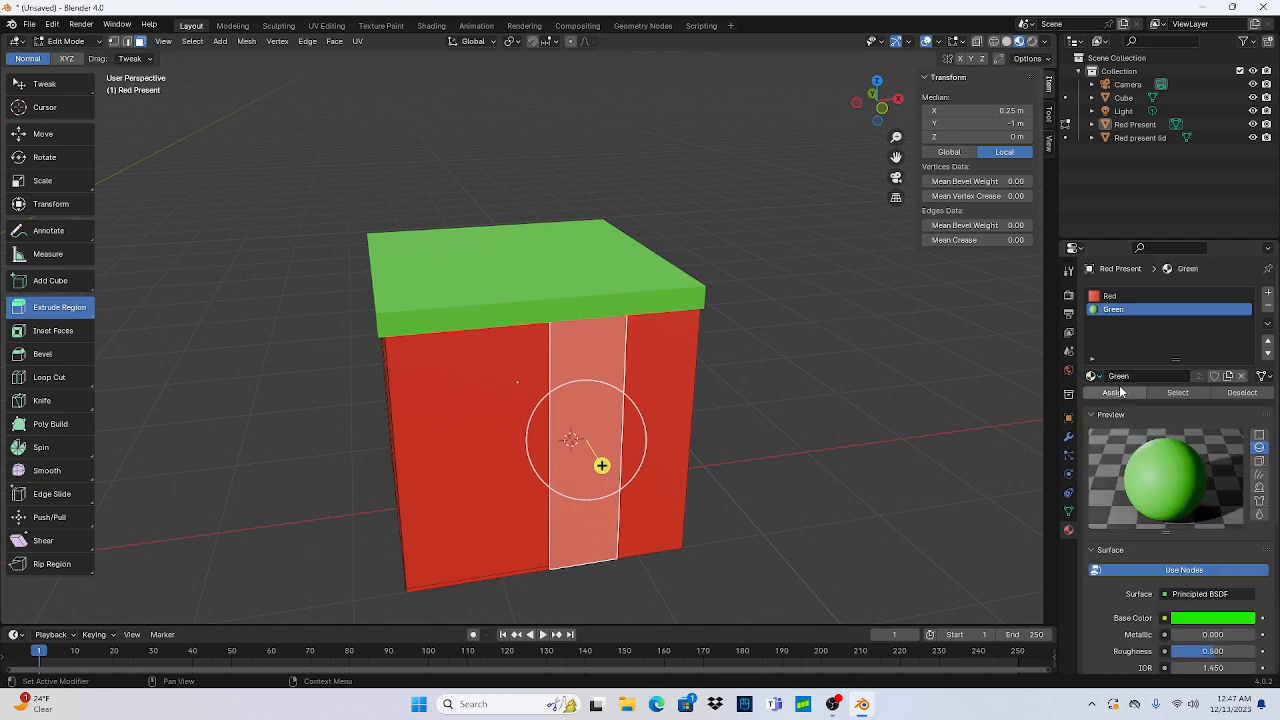
pyautogui.click(1126, 390)
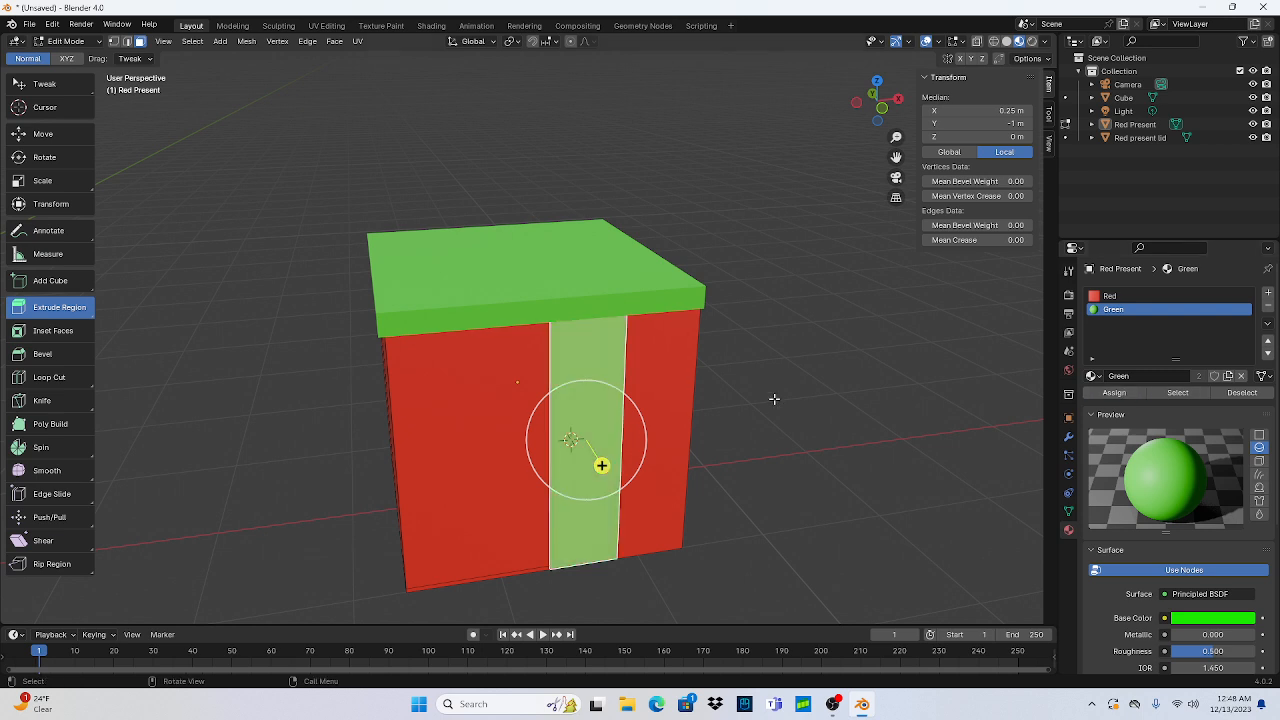
pyautogui.click(684, 422)
pyautogui.click(898, 349)
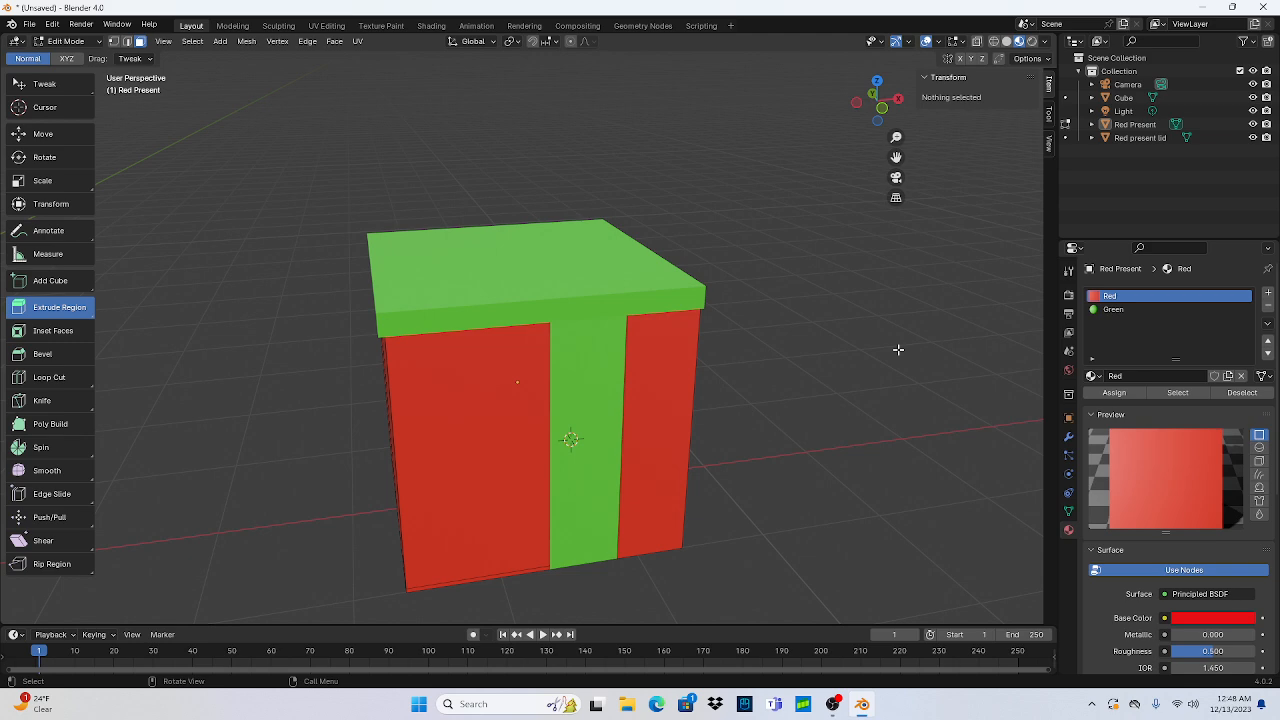
# Step: Assign the Green material to the strip face on Red Present's negative X side, and deselect it
pyautogui.moveTo(746, 391); pyautogui.dragTo(840, 390, button='middle')
pyautogui.click(387, 455)
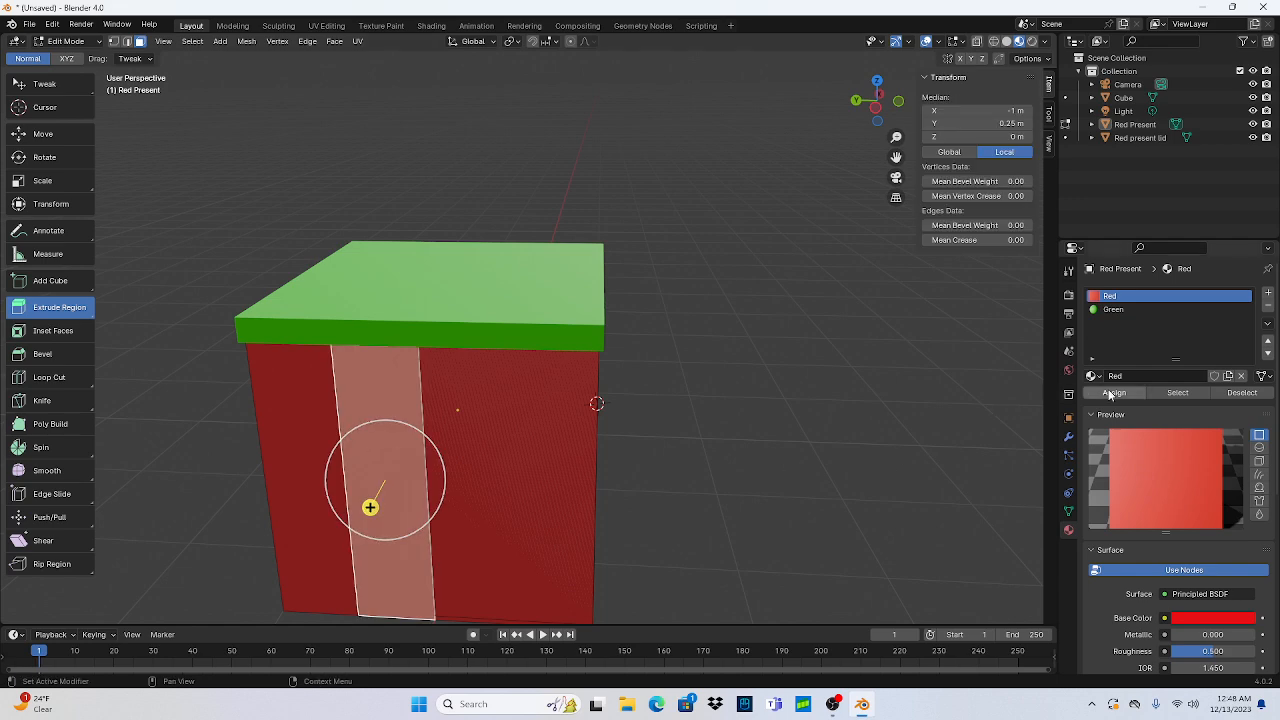
pyautogui.click(1124, 312)
pyautogui.click(1118, 392)
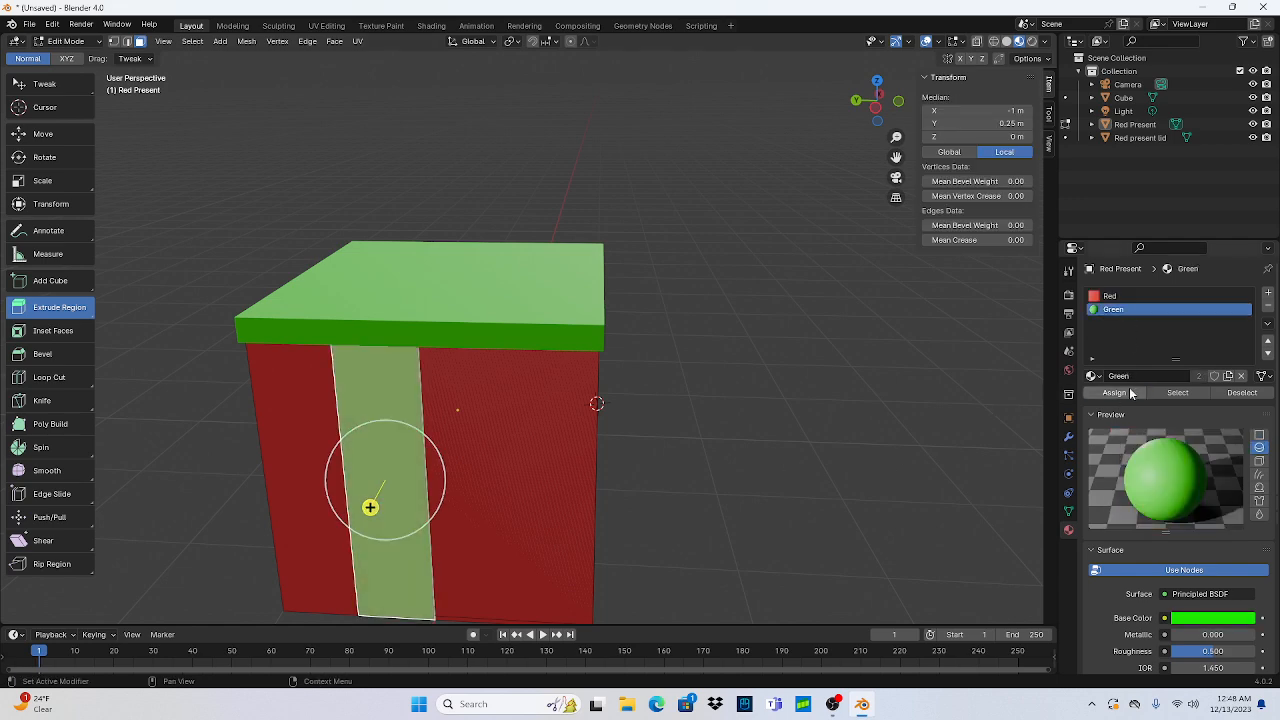
pyautogui.click(790, 403)
# Step: Assign the Green material to the strip face on Red Present's back, positive Y side
pyautogui.moveTo(693, 441); pyautogui.dragTo(652, 467, button='middle')
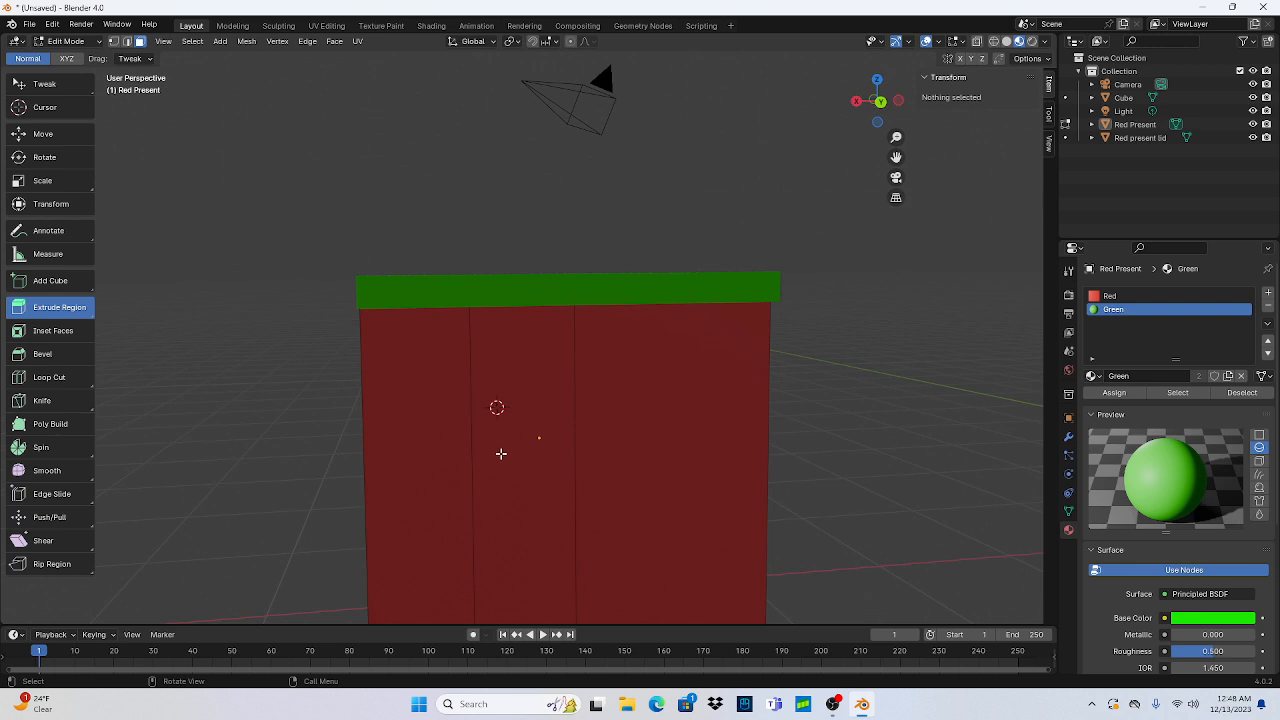
pyautogui.click(503, 452)
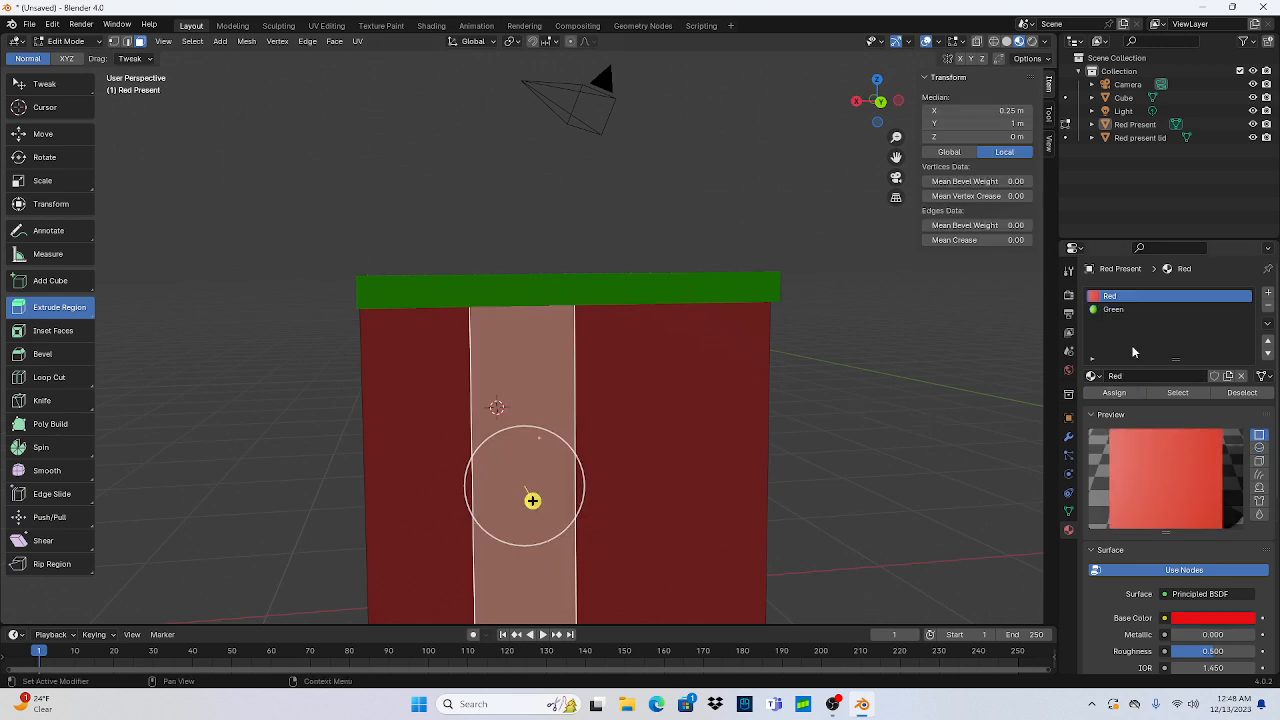
pyautogui.click(1113, 309)
pyautogui.click(1114, 392)
# Step: Assign the Green material to the strip face on Red Present's positive X side, and clear the selection
pyautogui.moveTo(814, 420); pyautogui.dragTo(942, 403, button='middle')
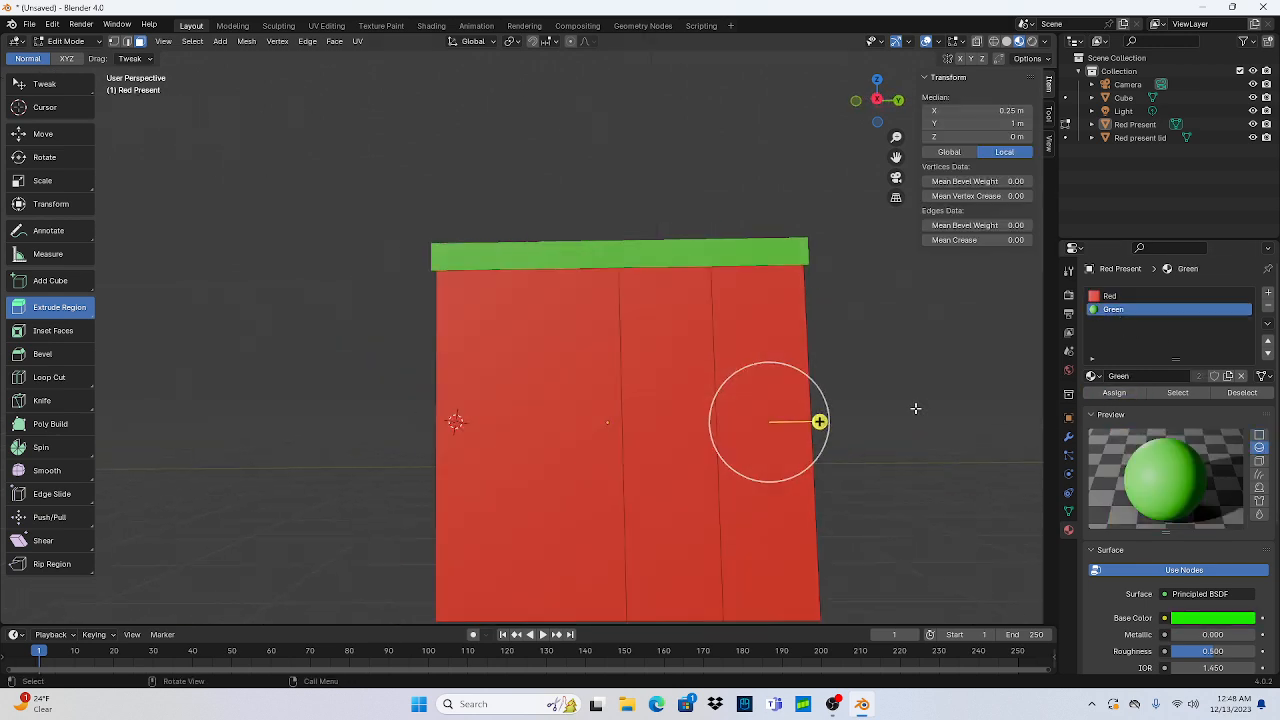
pyautogui.click(648, 401)
pyautogui.click(1113, 309)
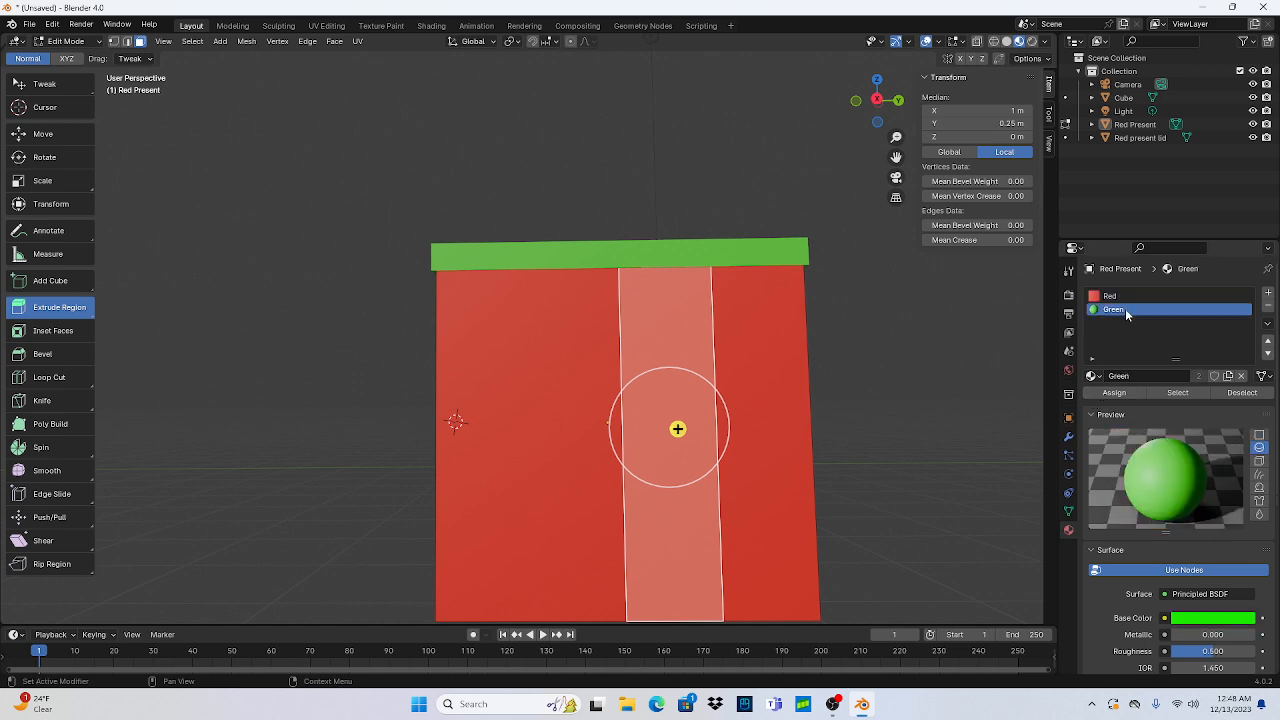
pyautogui.click(1114, 392)
pyautogui.scroll(-4, 931, 377)
pyautogui.moveTo(931, 377); pyautogui.dragTo(911, 379, button='middle')
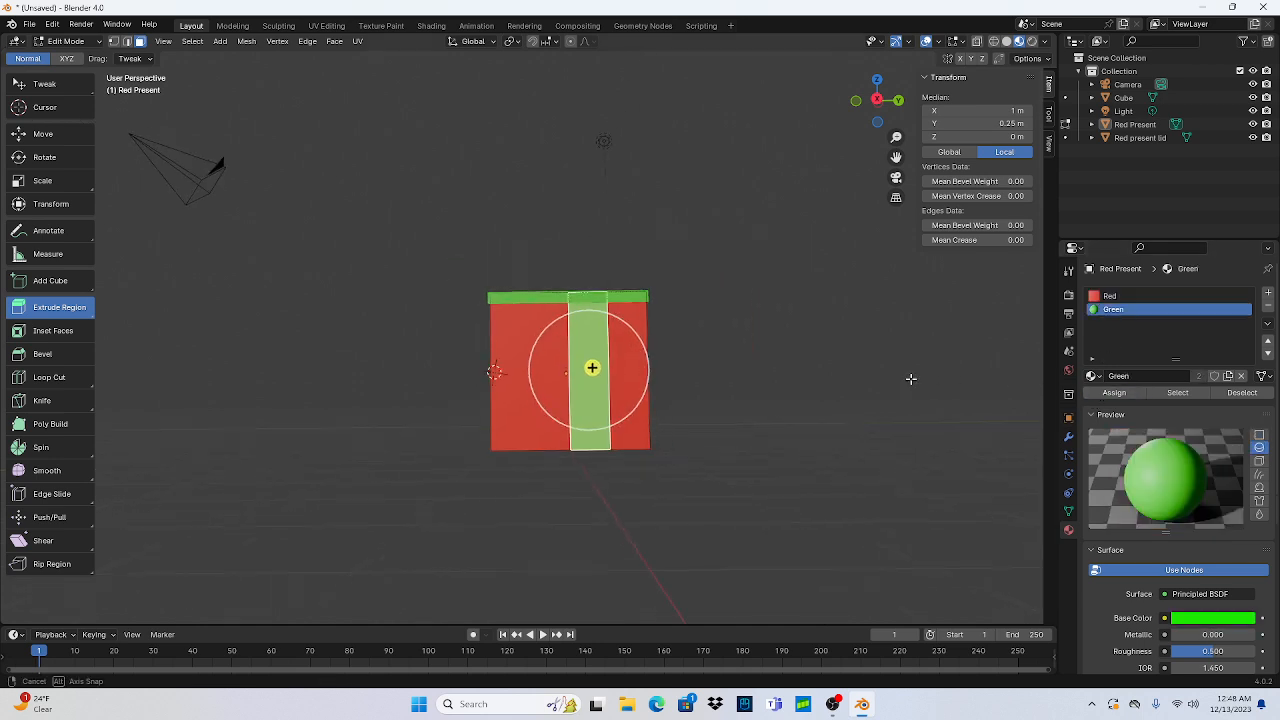
pyautogui.click(766, 374)
# Step: Switch mesh editing to Red present lid and replace its Green material with the existing Red material
pyautogui.moveTo(800, 346); pyautogui.dragTo(631, 389, button='middle')
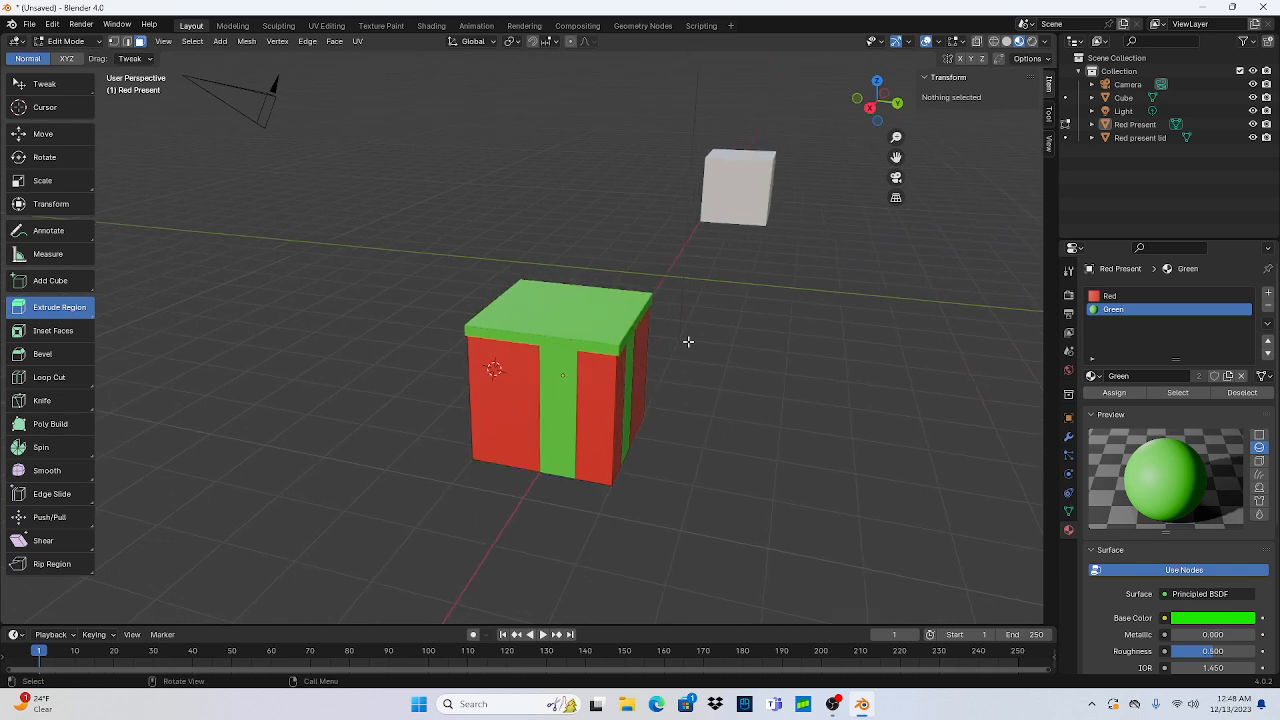
pyautogui.scroll(6, 754, 374)
pyautogui.click(608, 357)
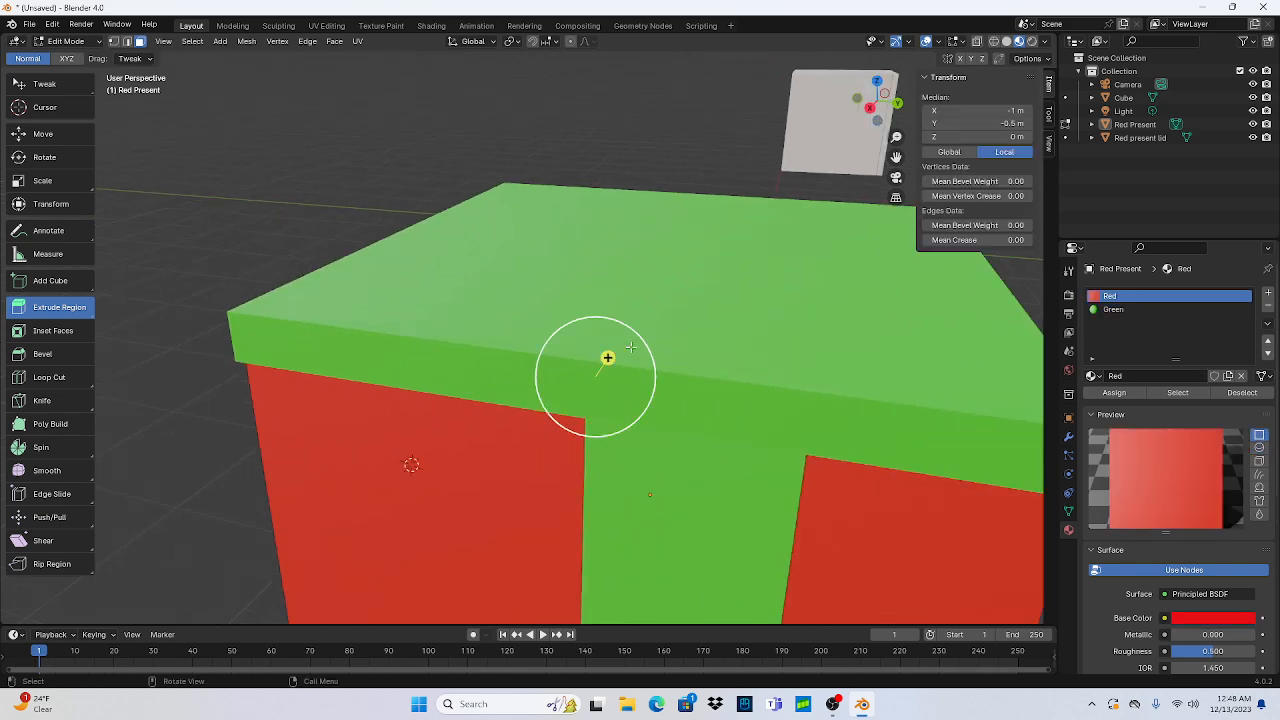
pyautogui.click(1067, 139)
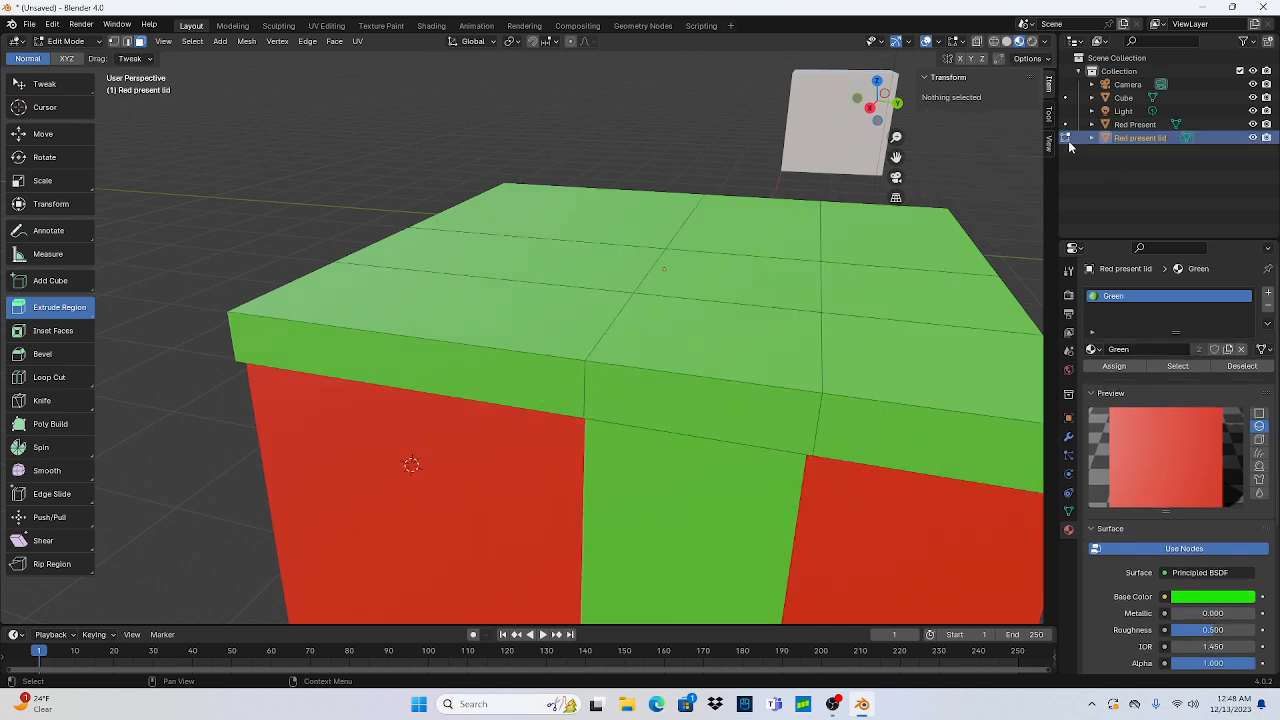
pyautogui.click(1094, 349)
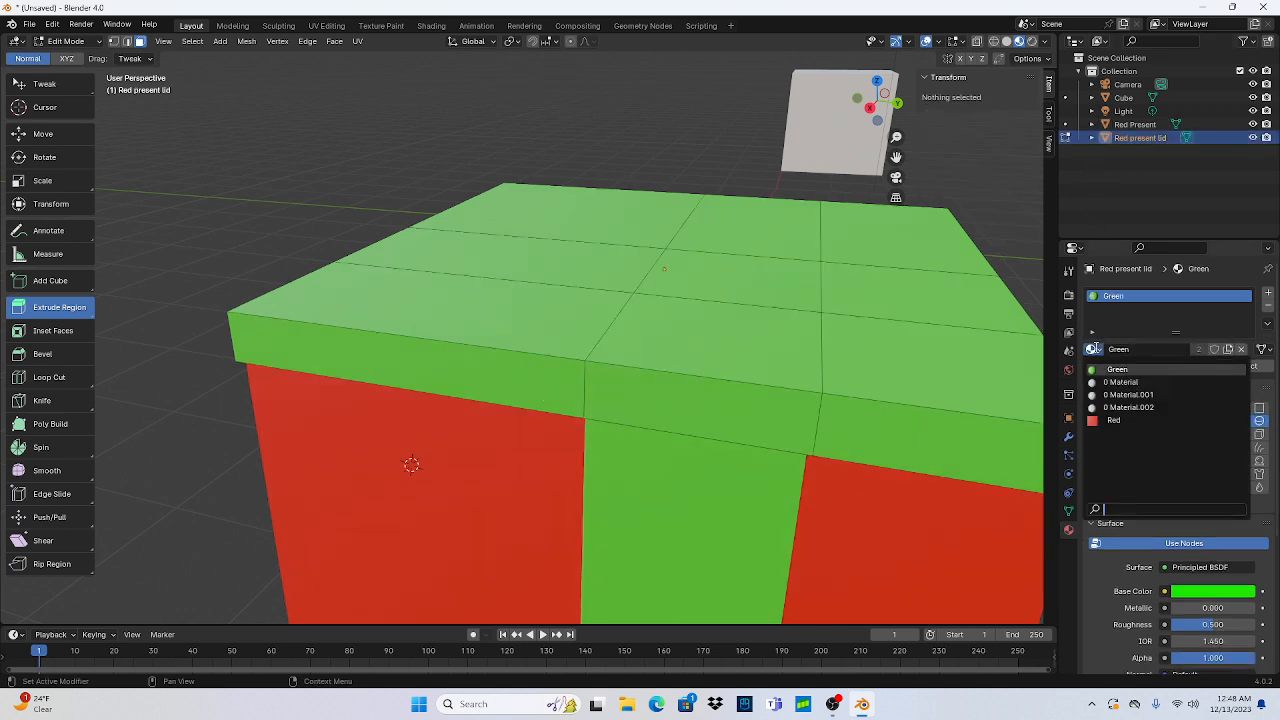
pyautogui.click(1115, 421)
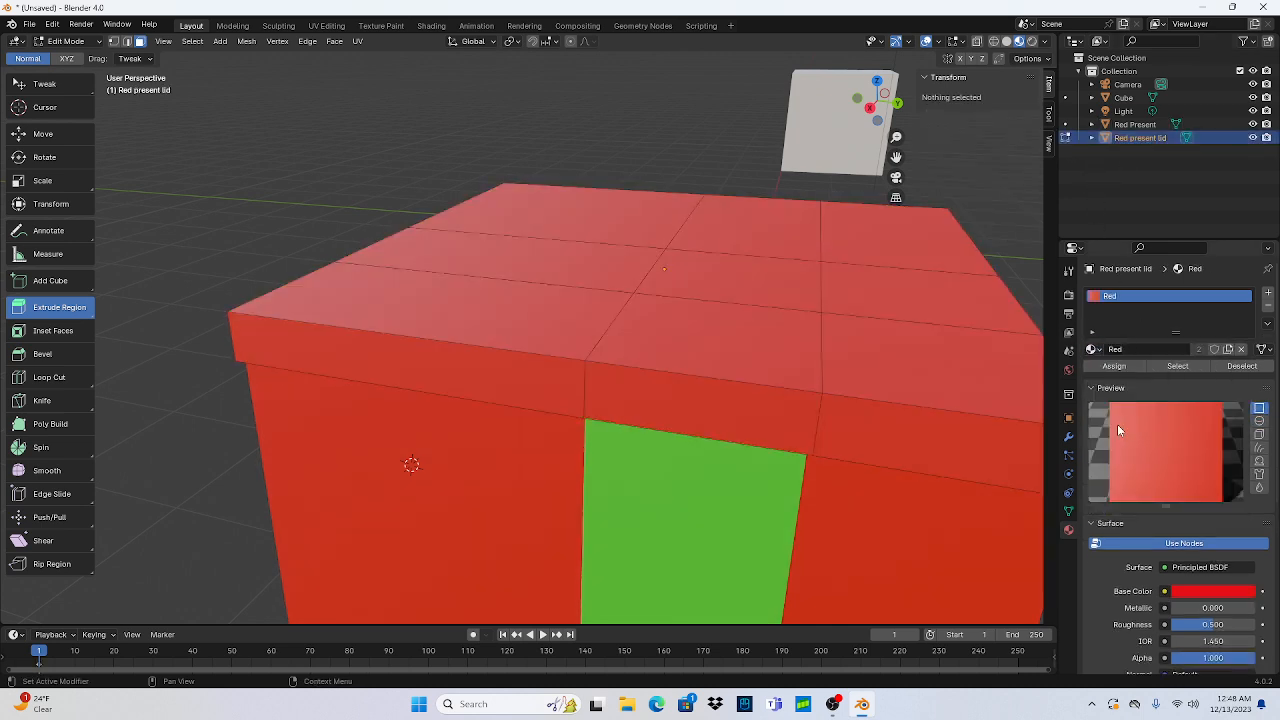
pyautogui.click(1160, 366)
pyautogui.click(508, 106)
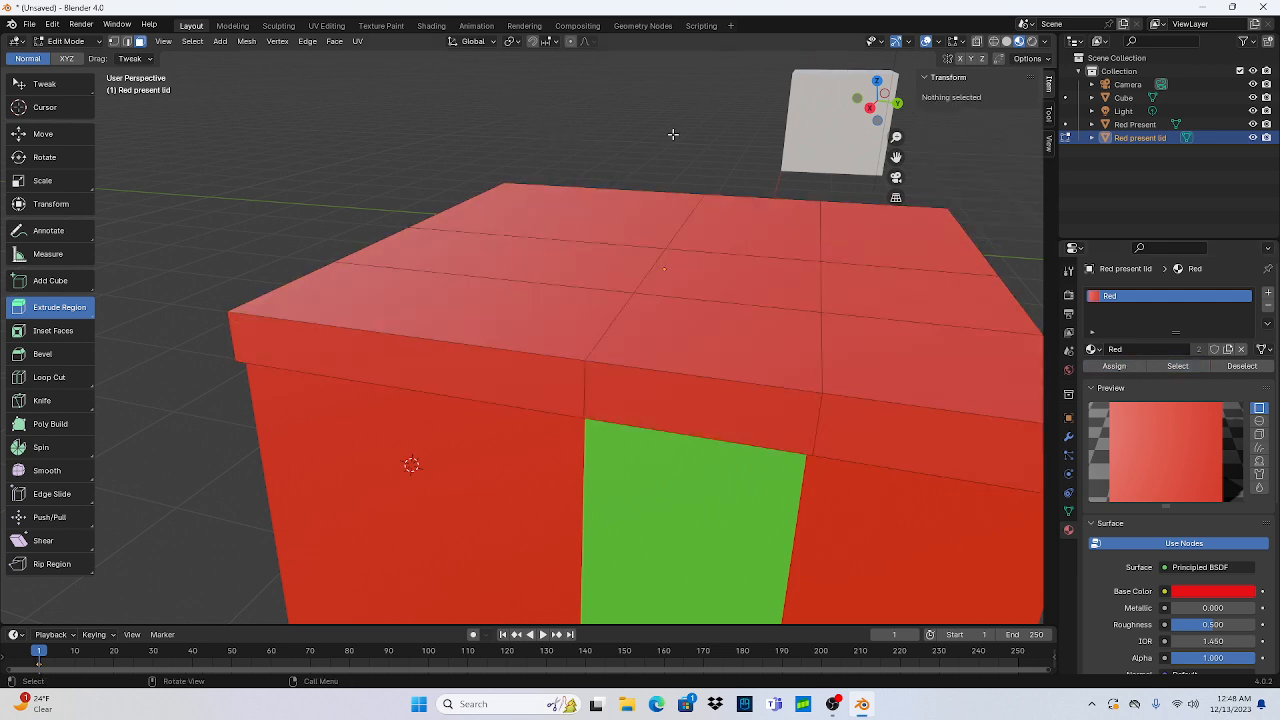
# Step: Add a second material slot holding the existing Green material and assign it to the middle rim face on the lid's positive X side
pyautogui.click(718, 413)
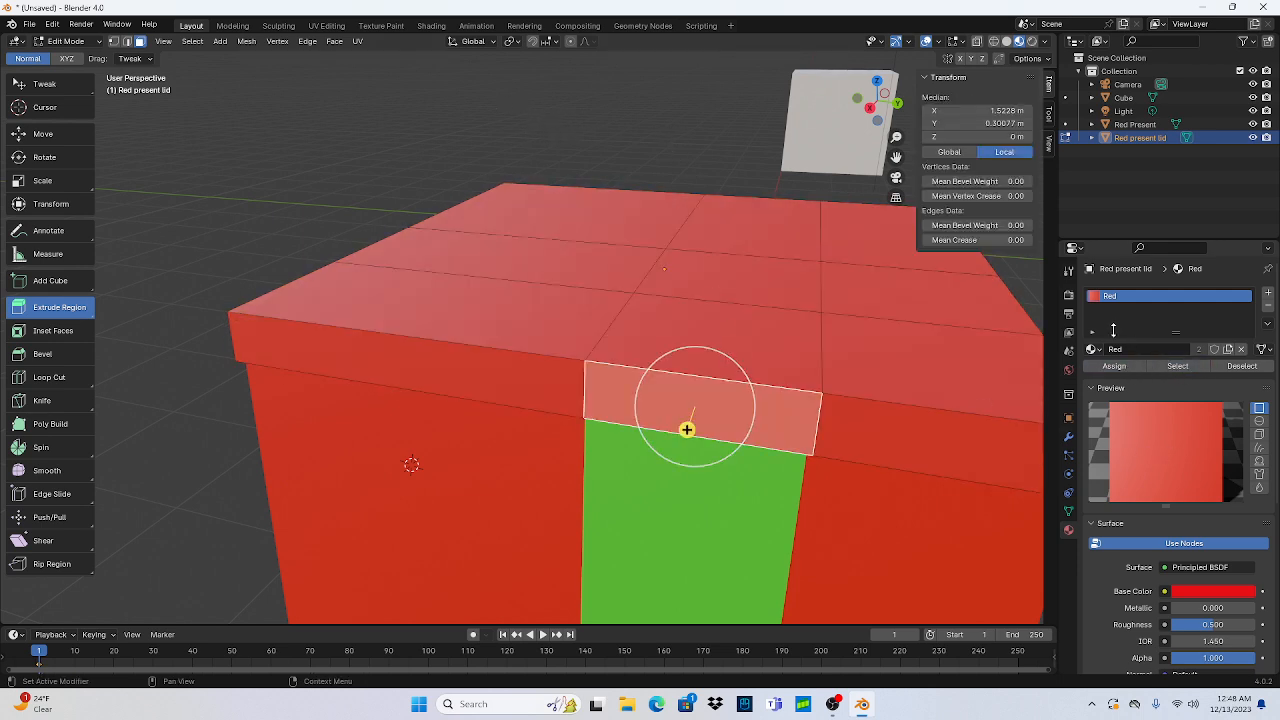
pyautogui.click(1268, 292)
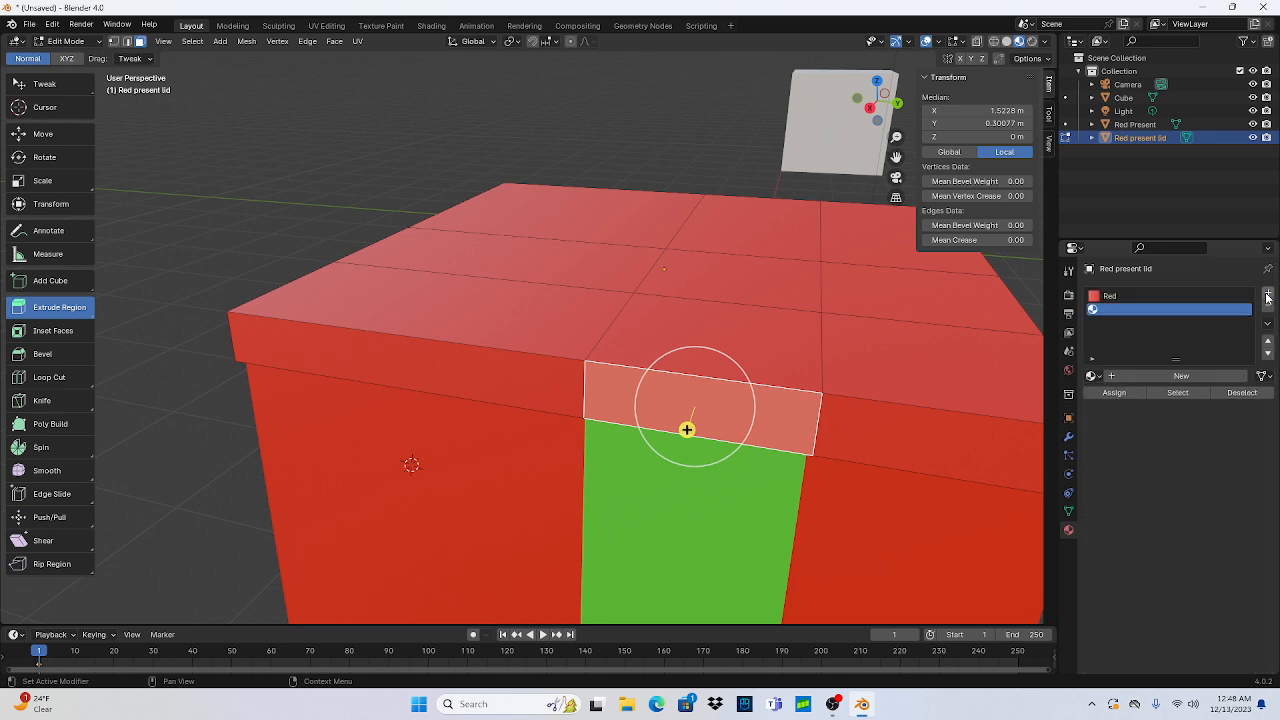
pyautogui.click(1099, 376)
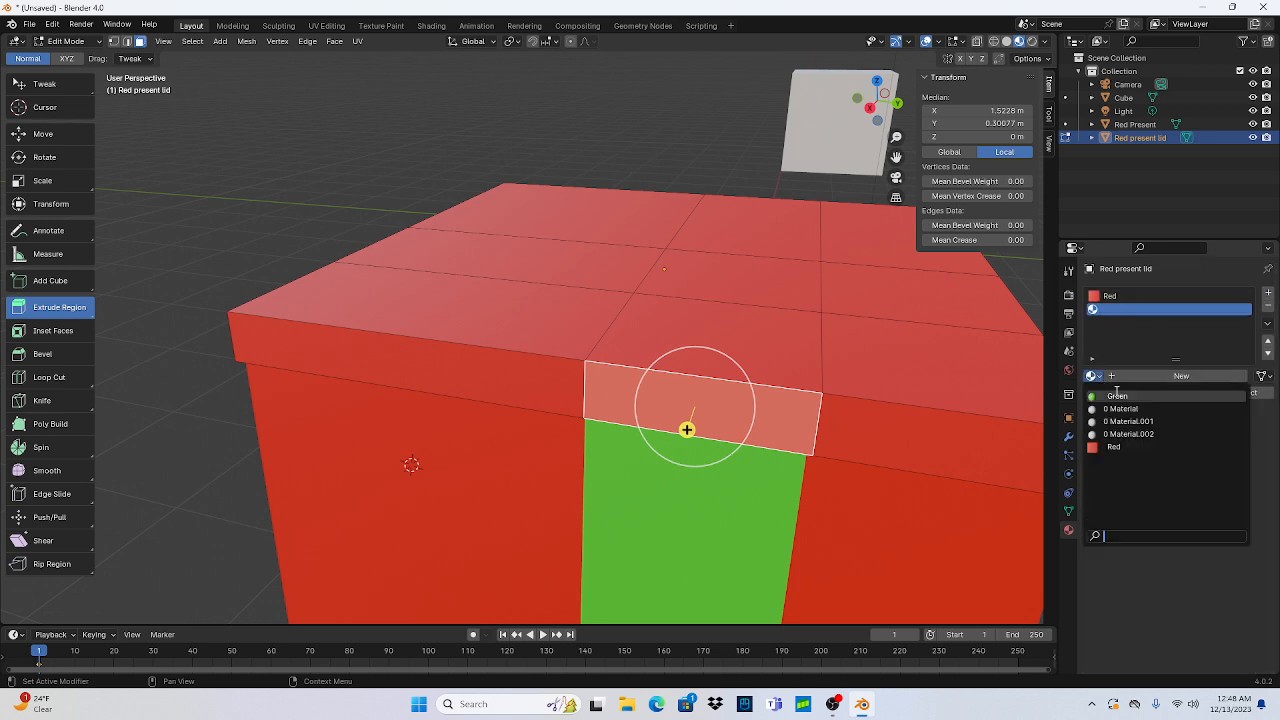
pyautogui.click(1117, 396)
pyautogui.click(1129, 392)
# Step: Assign the Green material to the lid's top middle face on the positive X side and to the centre face
pyautogui.click(705, 338)
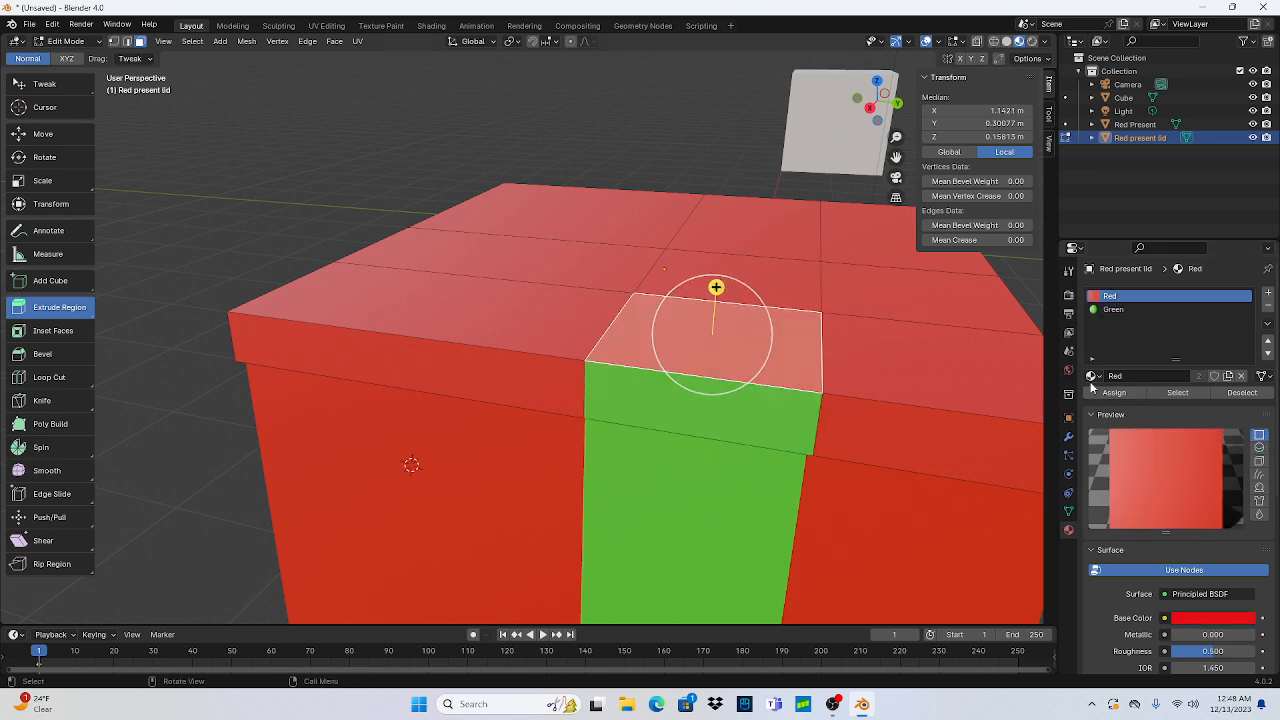
pyautogui.click(1115, 310)
pyautogui.click(1114, 393)
pyautogui.click(738, 275)
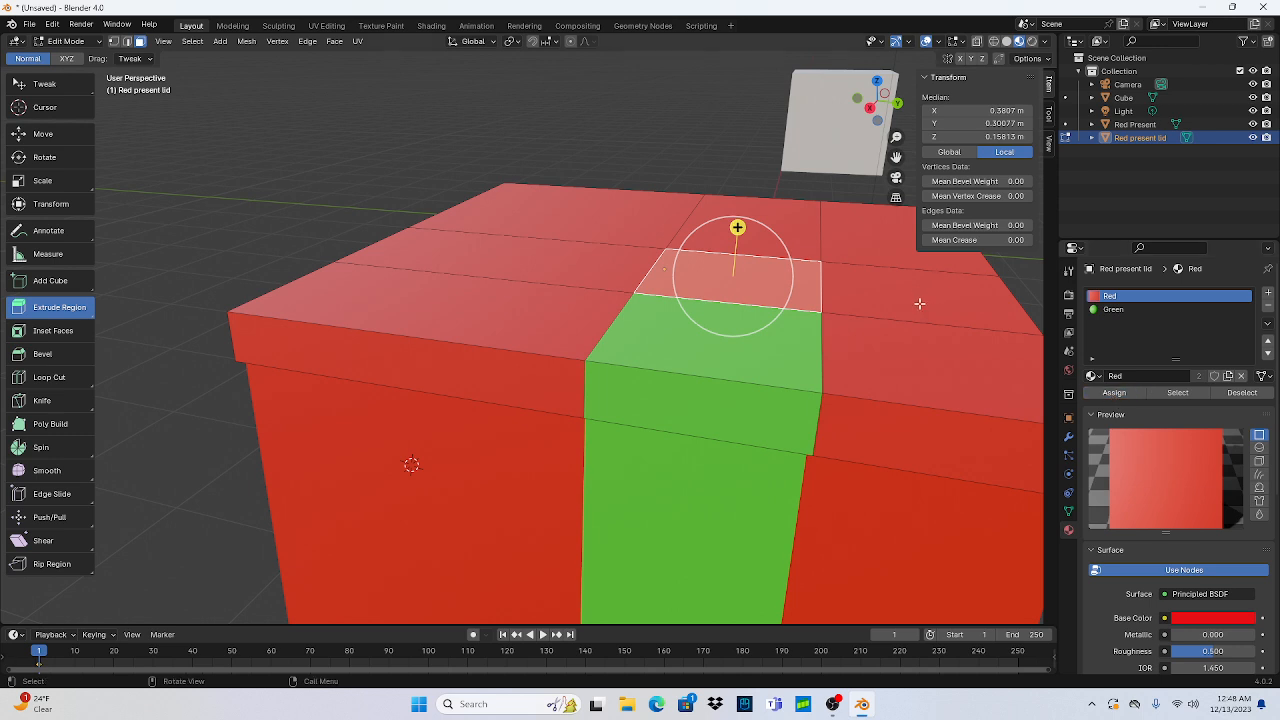
pyautogui.click(1113, 309)
pyautogui.click(1114, 392)
# Step: Assign the Green material to the lid's remaining top strip faces on the positive Y, negative X and negative Y sides, completing the cross
pyautogui.click(906, 287)
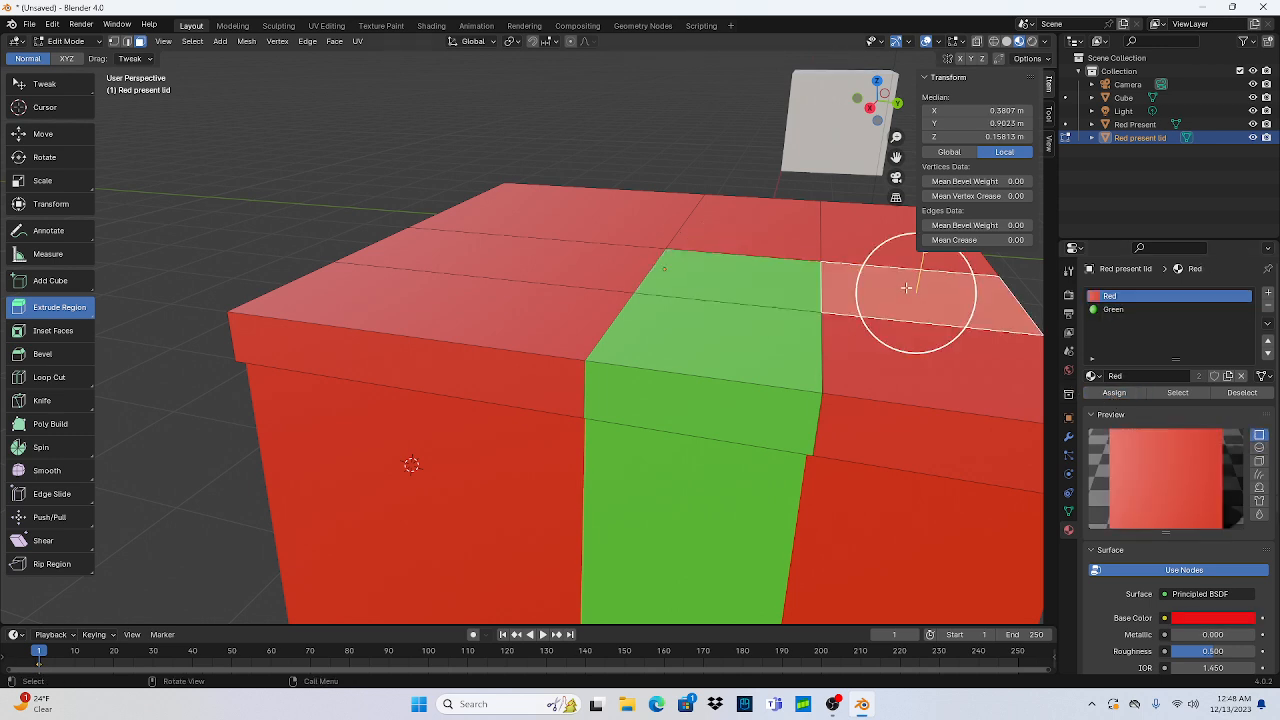
pyautogui.click(1113, 309)
pyautogui.click(1114, 392)
pyautogui.click(756, 222)
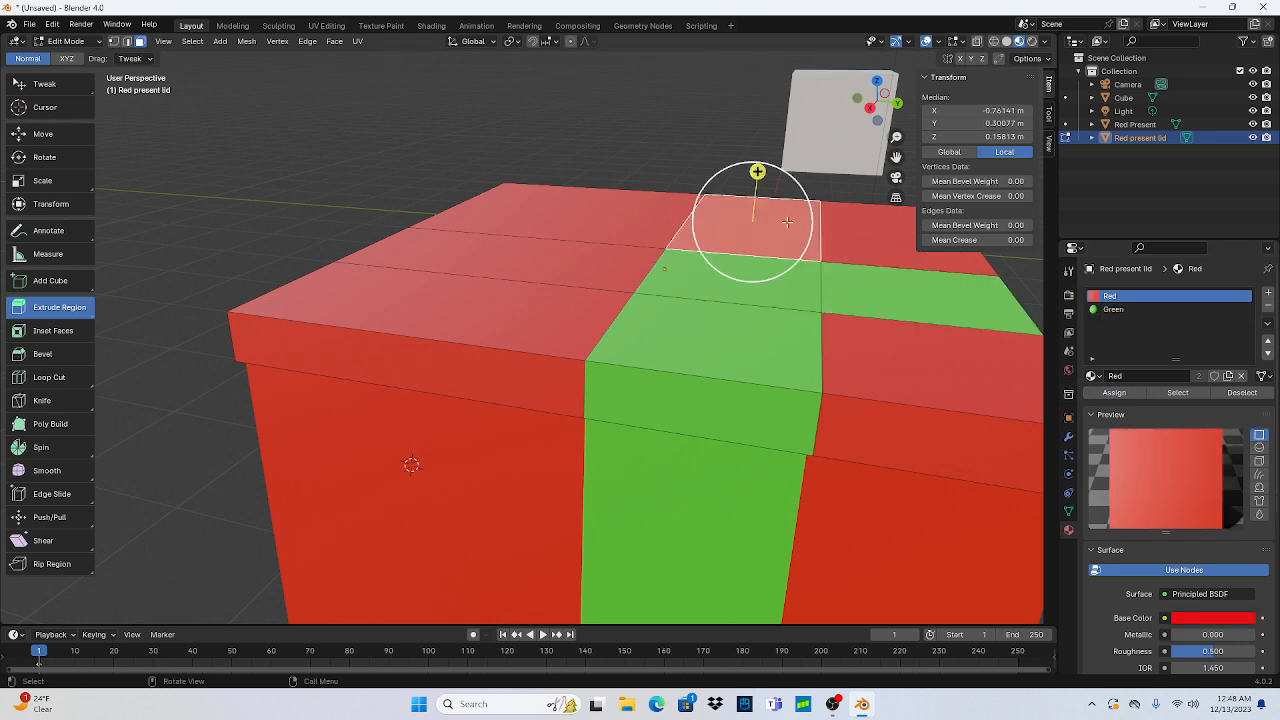
pyautogui.click(1113, 309)
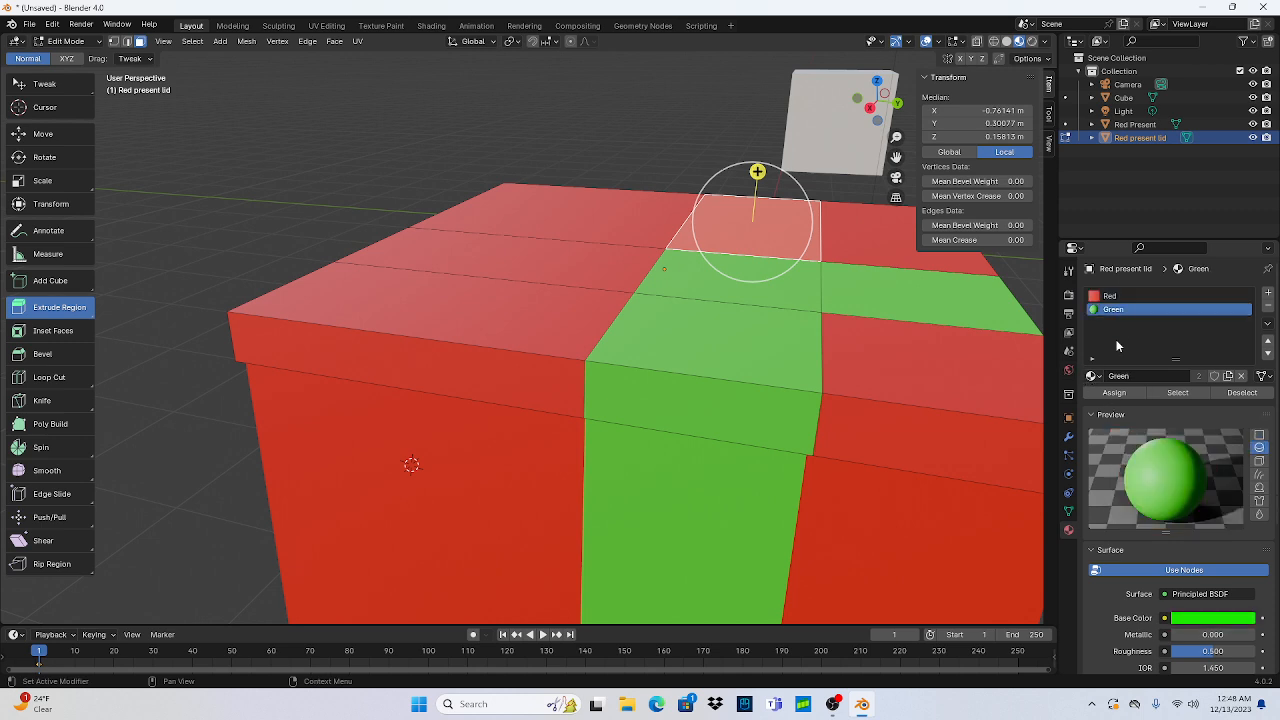
pyautogui.click(1114, 392)
pyautogui.click(500, 255)
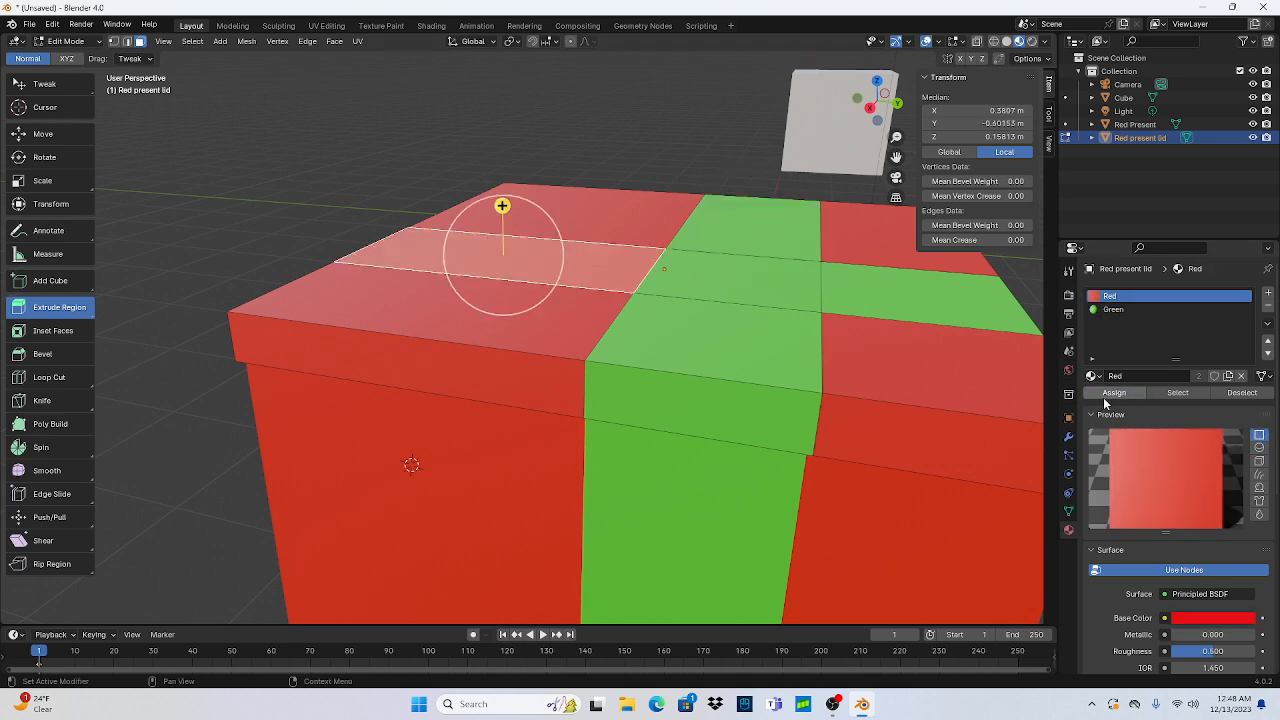
pyautogui.click(1118, 309)
pyautogui.click(1114, 392)
# Step: Assign the Green material to the middle rim faces on the lid's positive Y and negative Y sides
pyautogui.scroll(-5, 840, 331)
pyautogui.moveTo(881, 353); pyautogui.dragTo(700, 400, button='middle')
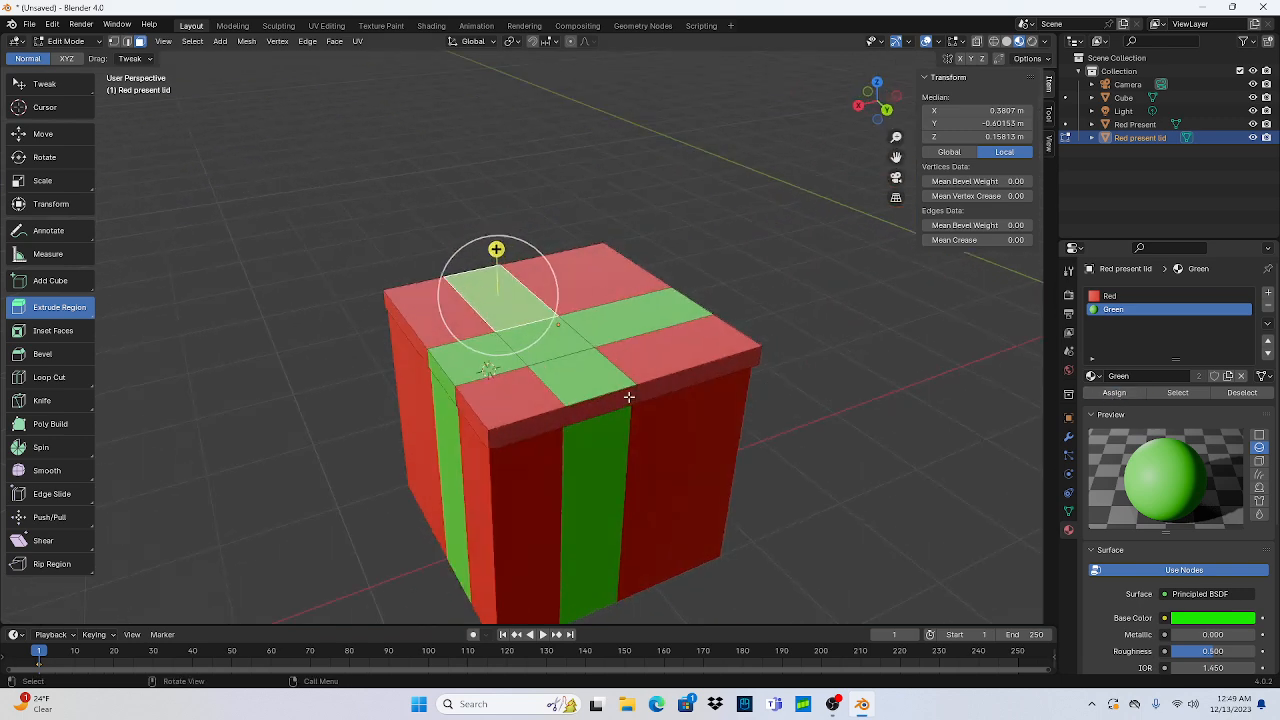
pyautogui.click(627, 432)
pyautogui.click(1118, 309)
pyautogui.click(1114, 392)
pyautogui.moveTo(993, 338); pyautogui.dragTo(2, 352, button='middle')
pyautogui.click(548, 343)
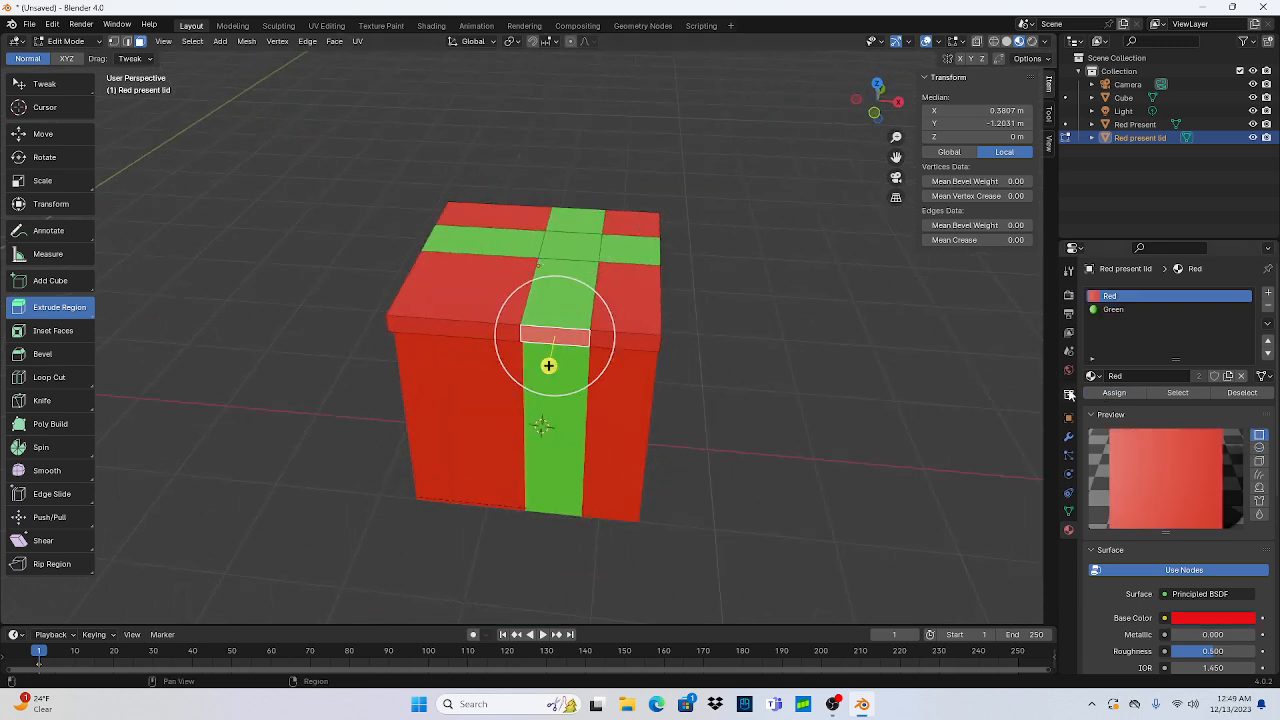
pyautogui.click(1114, 309)
pyautogui.click(1114, 392)
# Step: Assign the Green material to the middle rim face on the lid's negative X side, and clear the selection
pyautogui.moveTo(752, 308); pyautogui.dragTo(870, 308, button='middle')
pyautogui.click(386, 339)
pyautogui.click(1113, 309)
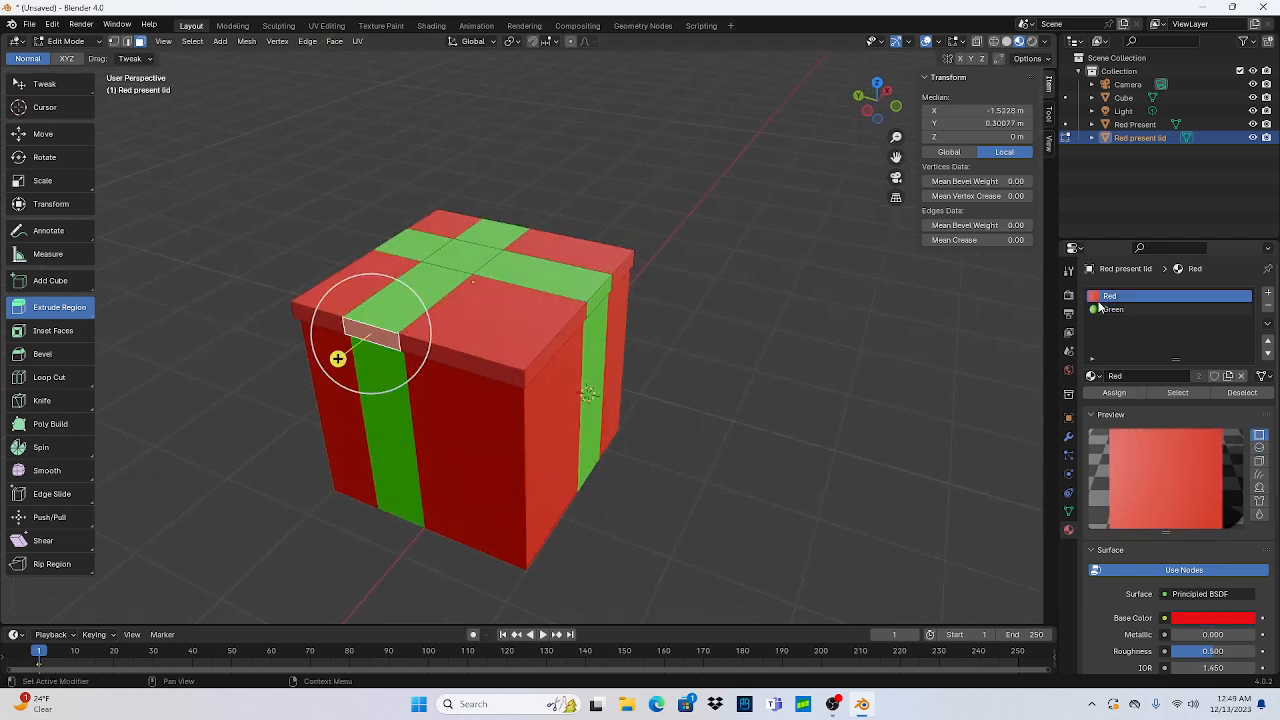
pyautogui.click(1114, 392)
pyautogui.scroll(-3, 847, 375)
pyautogui.scroll(-2, 826, 466)
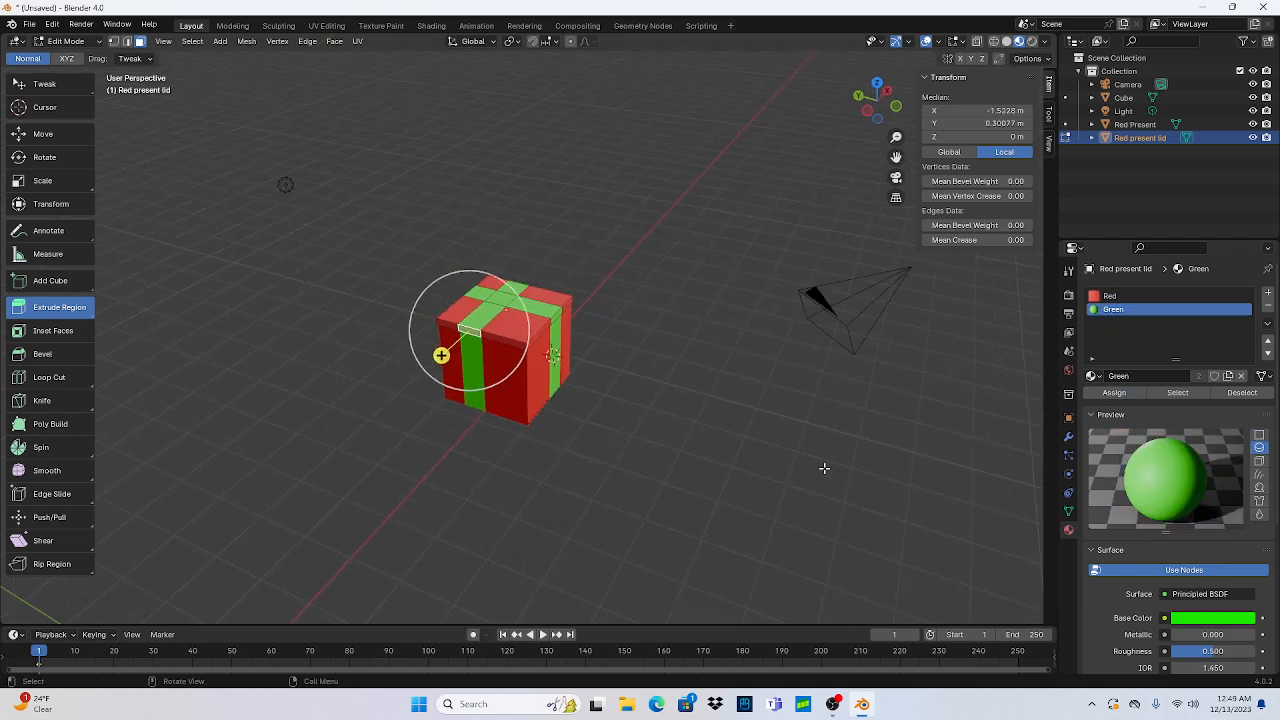
pyautogui.scroll(-4, 829, 463)
pyautogui.scroll(8, 576, 354)
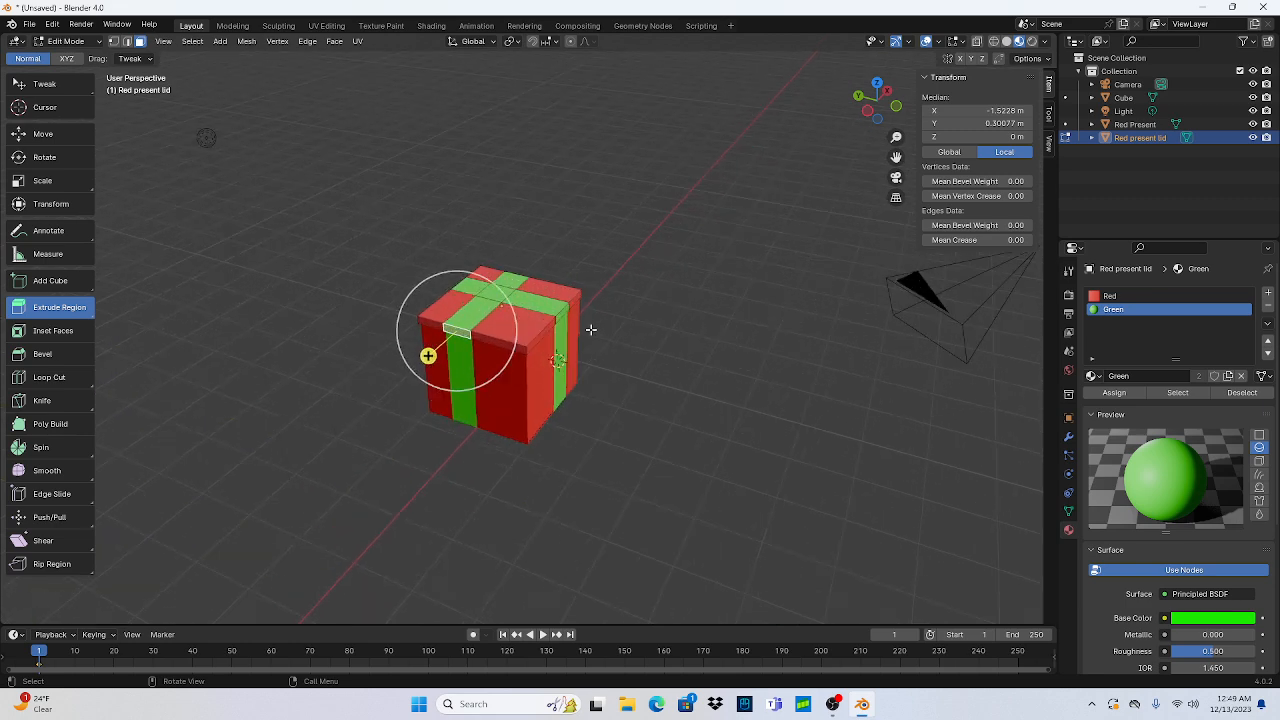
pyautogui.click(790, 349)
# Step: Return to Object Mode and delete the plain white Cube
pyautogui.scroll(-10, 609, 534)
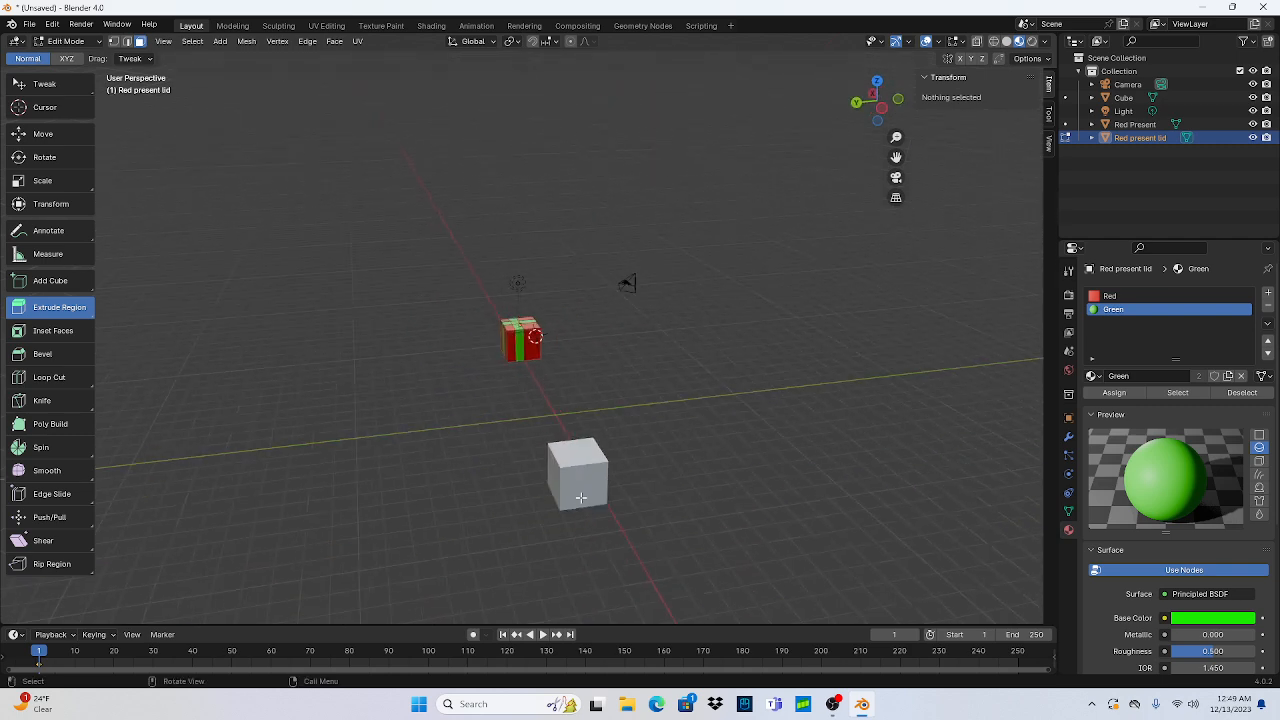
pyautogui.click(1135, 99)
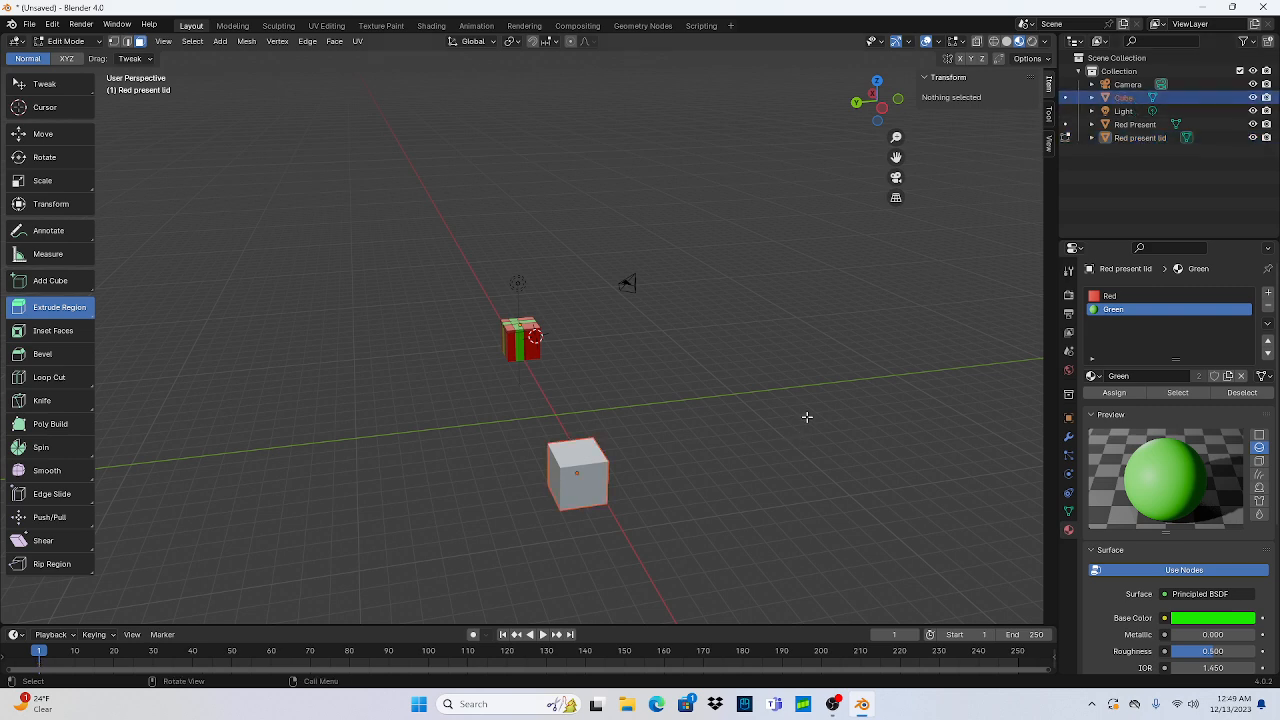
pyautogui.press('x')
pyautogui.click(65, 41)
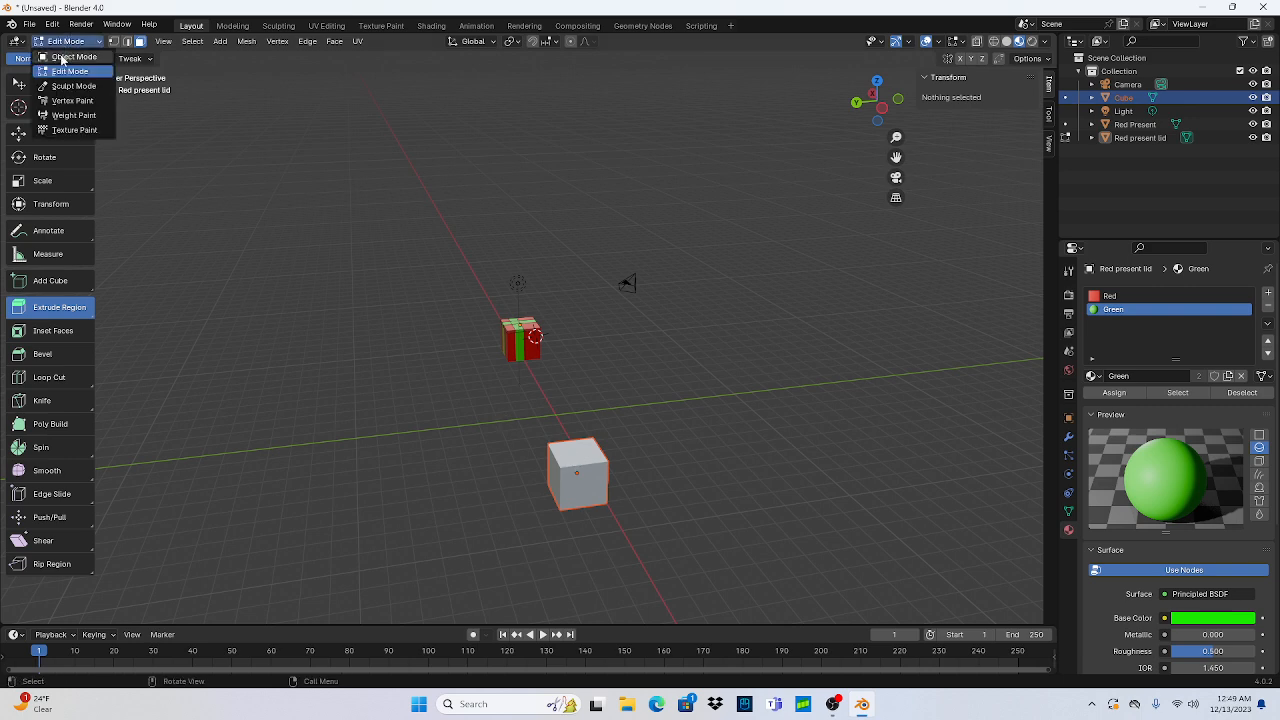
pyautogui.click(70, 56)
pyautogui.click(644, 529)
pyautogui.click(587, 481)
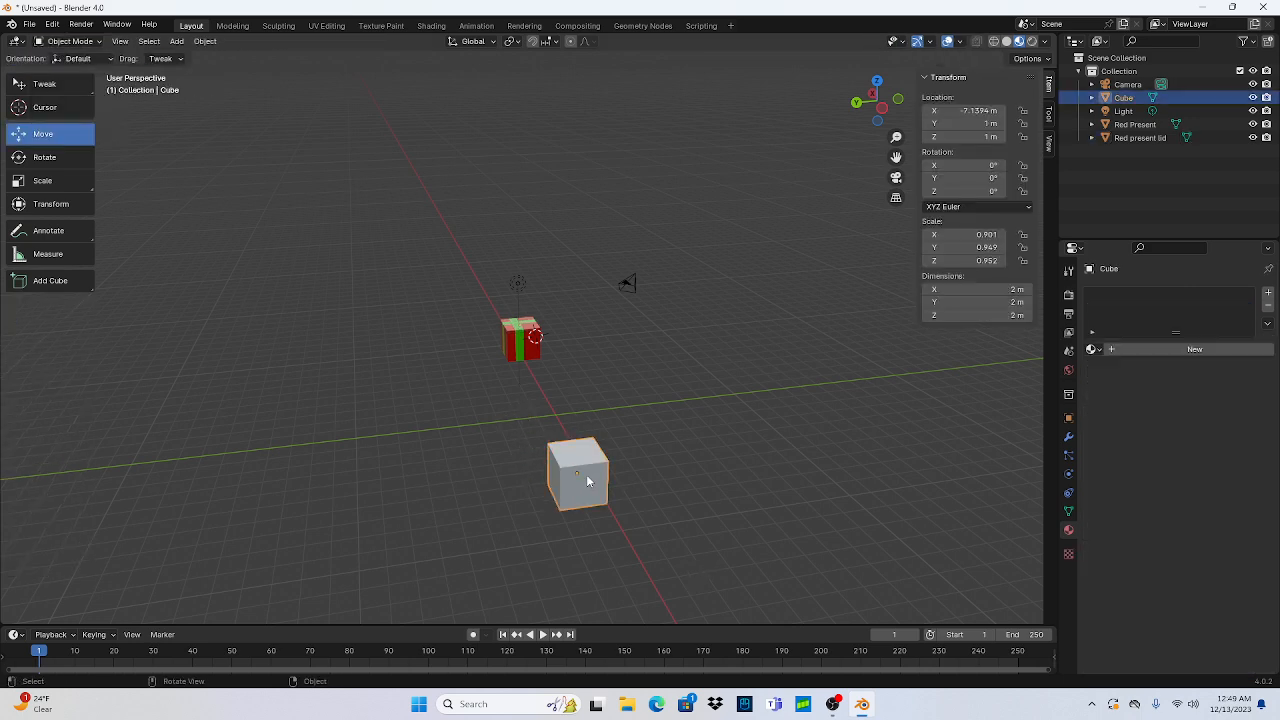
pyautogui.press('x')
pyautogui.click(644, 542)
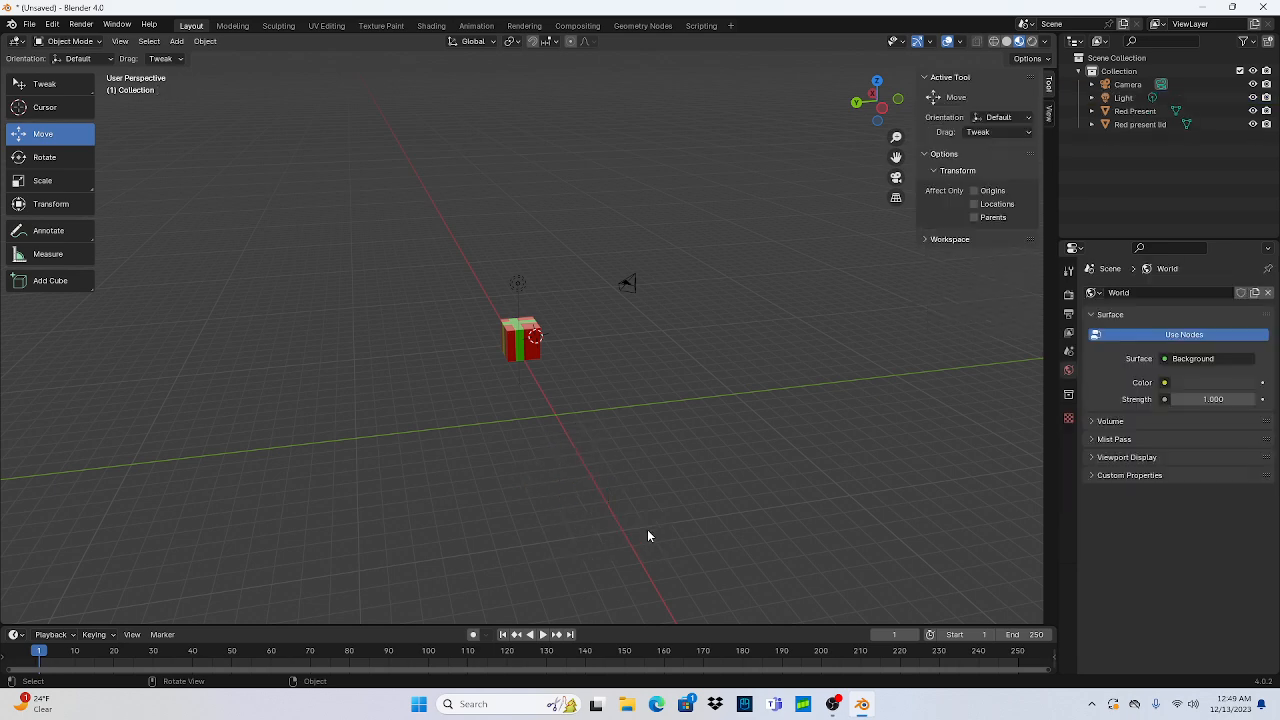
pyautogui.click(520, 347)
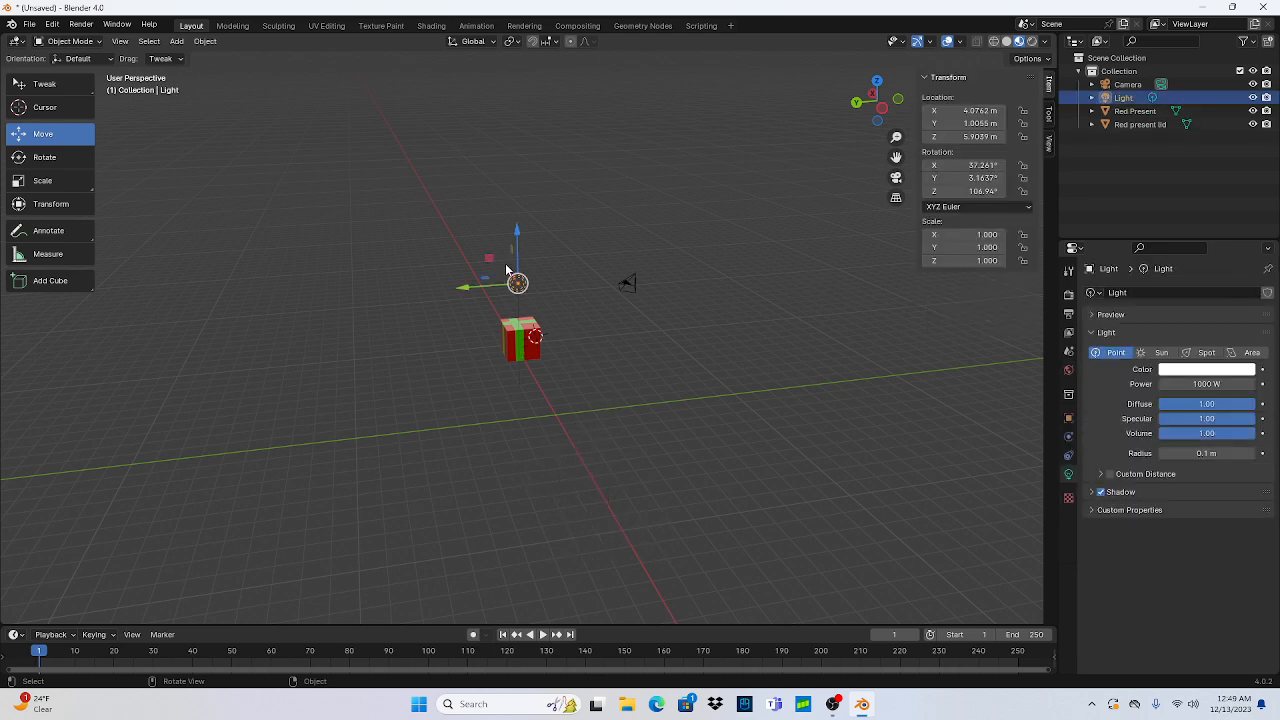
pyautogui.moveTo(505, 274); pyautogui.dragTo(555, 370)
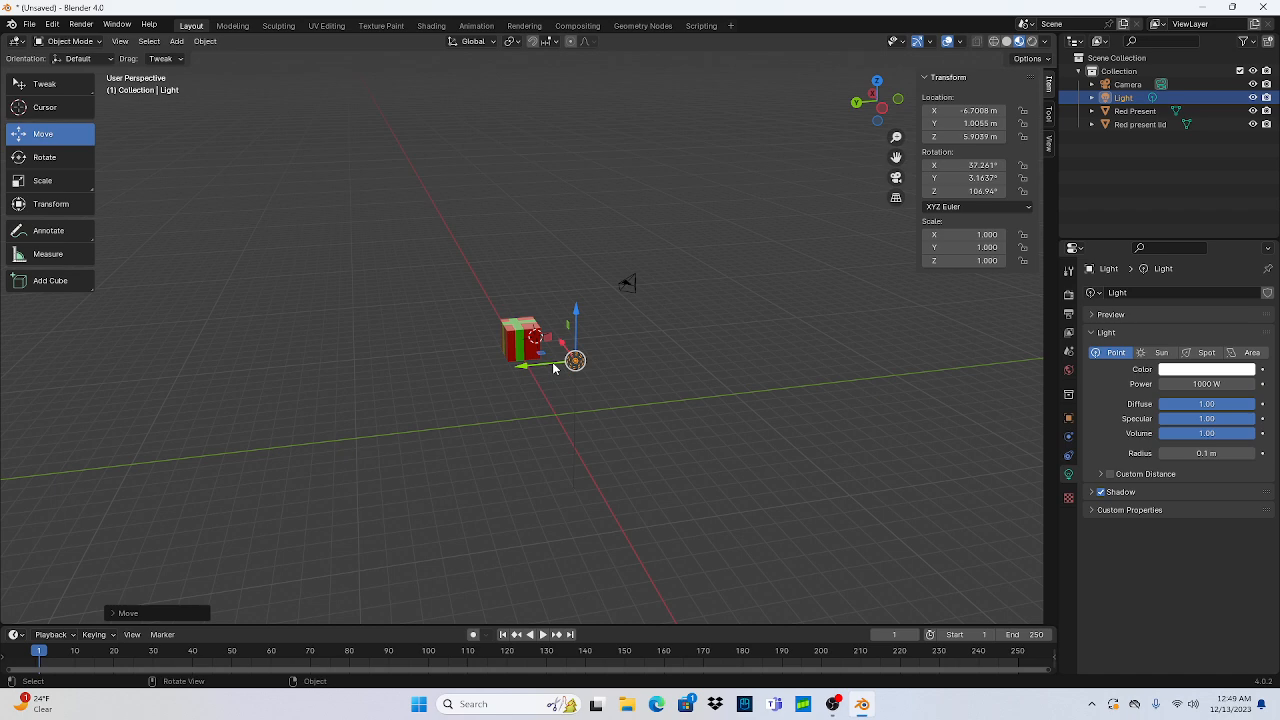
pyautogui.hotkey('ctrl', 'z')
pyautogui.hotkey('ctrl', 'z')
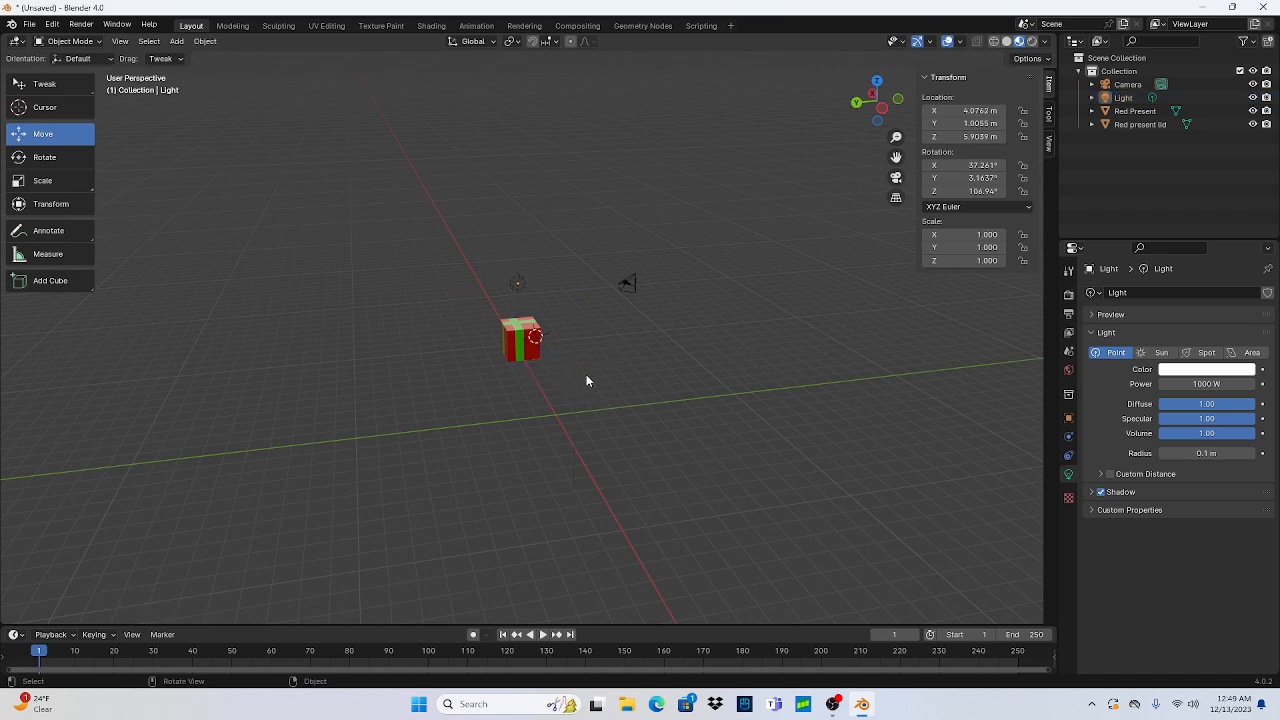
# Step: Move the Red Present box along the X axis toward the world origin, away from its lid
pyautogui.scroll(5, 585, 366)
pyautogui.click(556, 342)
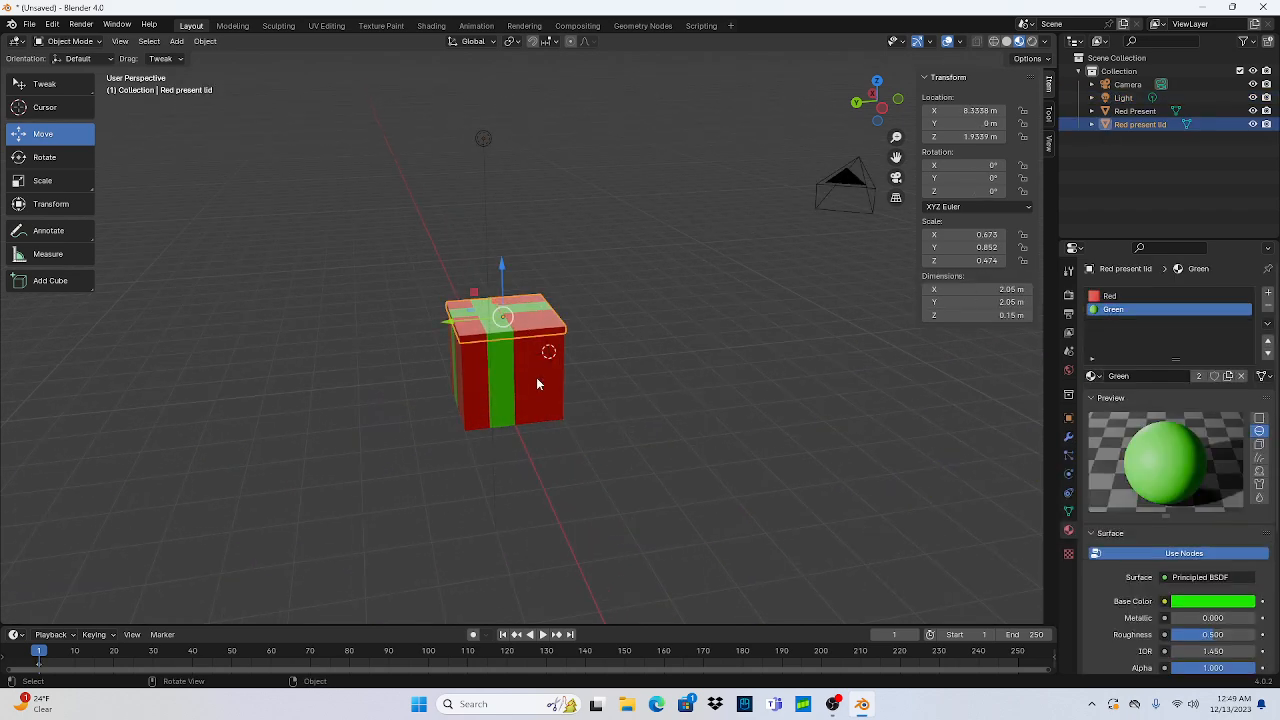
pyautogui.click(538, 362)
pyautogui.moveTo(496, 344); pyautogui.dragTo(690, 468)
pyautogui.scroll(-3, 691, 463)
pyautogui.moveTo(698, 487); pyautogui.dragTo(780, 482, button='middle')
# Step: Move Red present lid along the X axis to about 3.2 m, back on top of the box, and deselect it
pyautogui.click(552, 338)
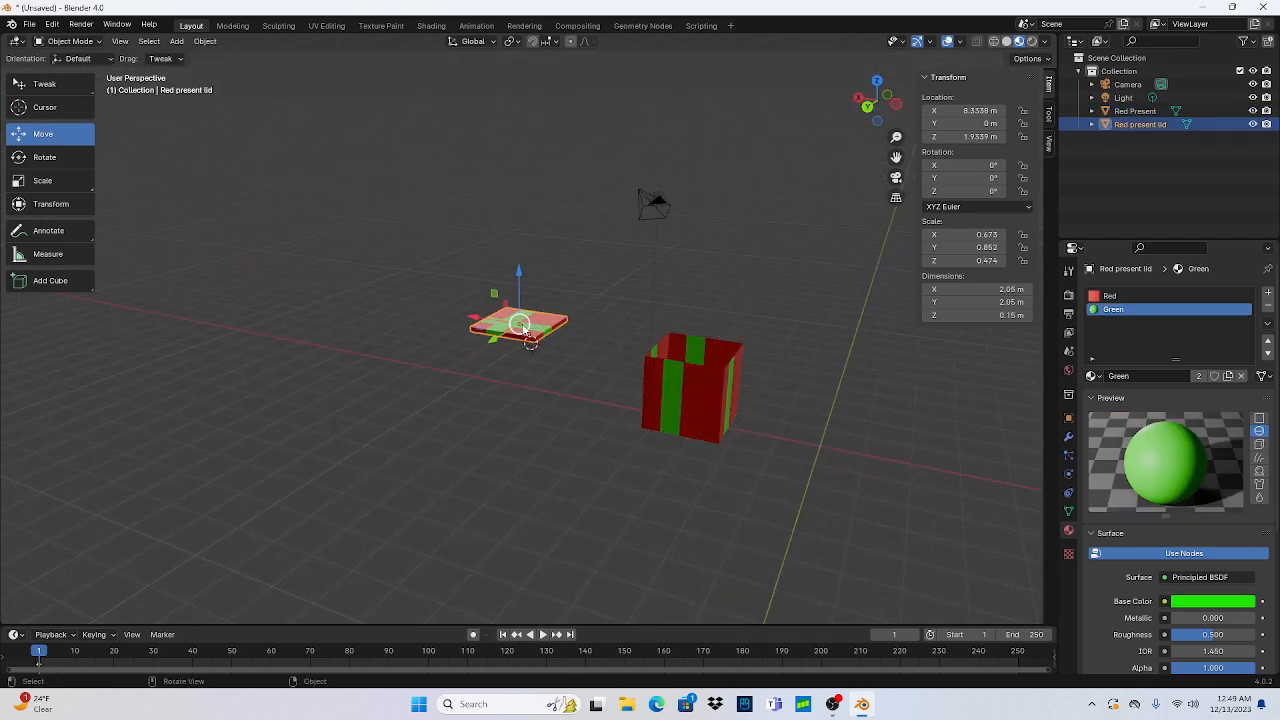
pyautogui.moveTo(470, 326); pyautogui.dragTo(657, 344)
pyautogui.click(800, 412)
# Step: Examine from several sides how the lid and its green strips line up with the Red Present box
pyautogui.moveTo(820, 397); pyautogui.dragTo(955, 215, button='middle')
pyautogui.scroll(5, 468, 565)
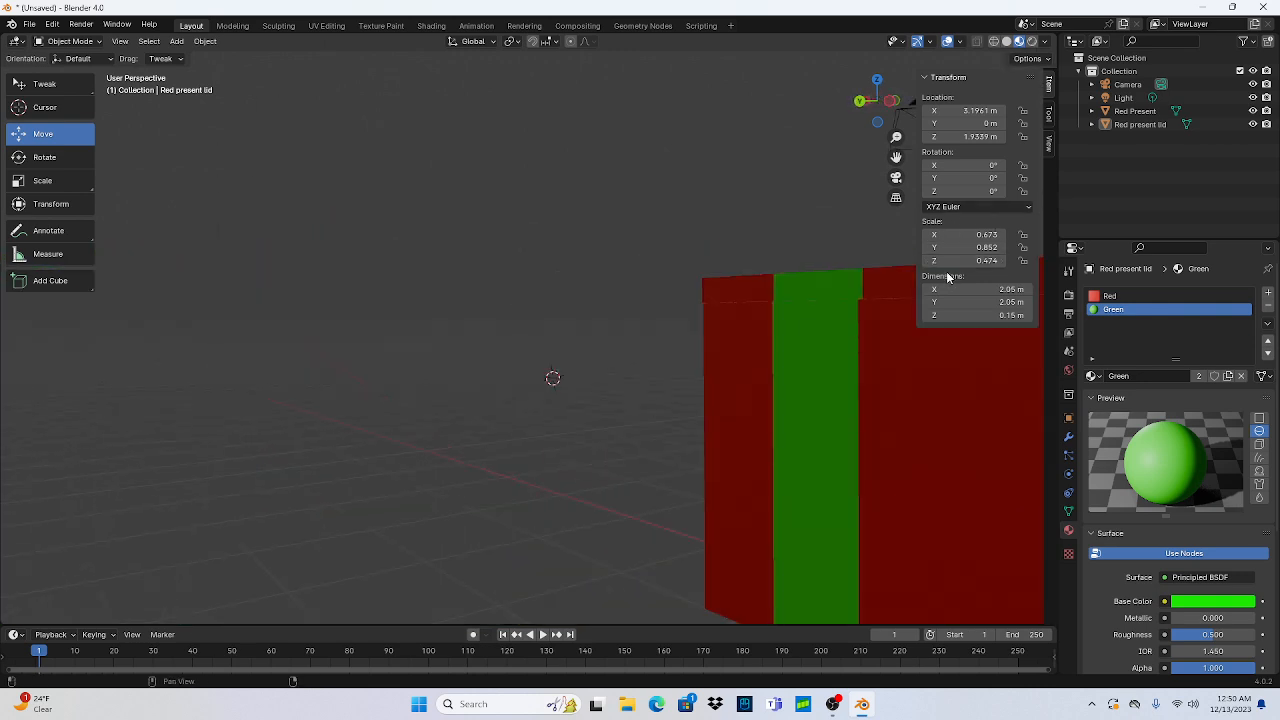
pyautogui.moveTo(943, 276); pyautogui.dragTo(751, 280, button='middle')
pyautogui.moveTo(568, 370); pyautogui.dragTo(548, 370, button='middle')
pyautogui.moveTo(894, 156); pyautogui.dragTo(897, 251)
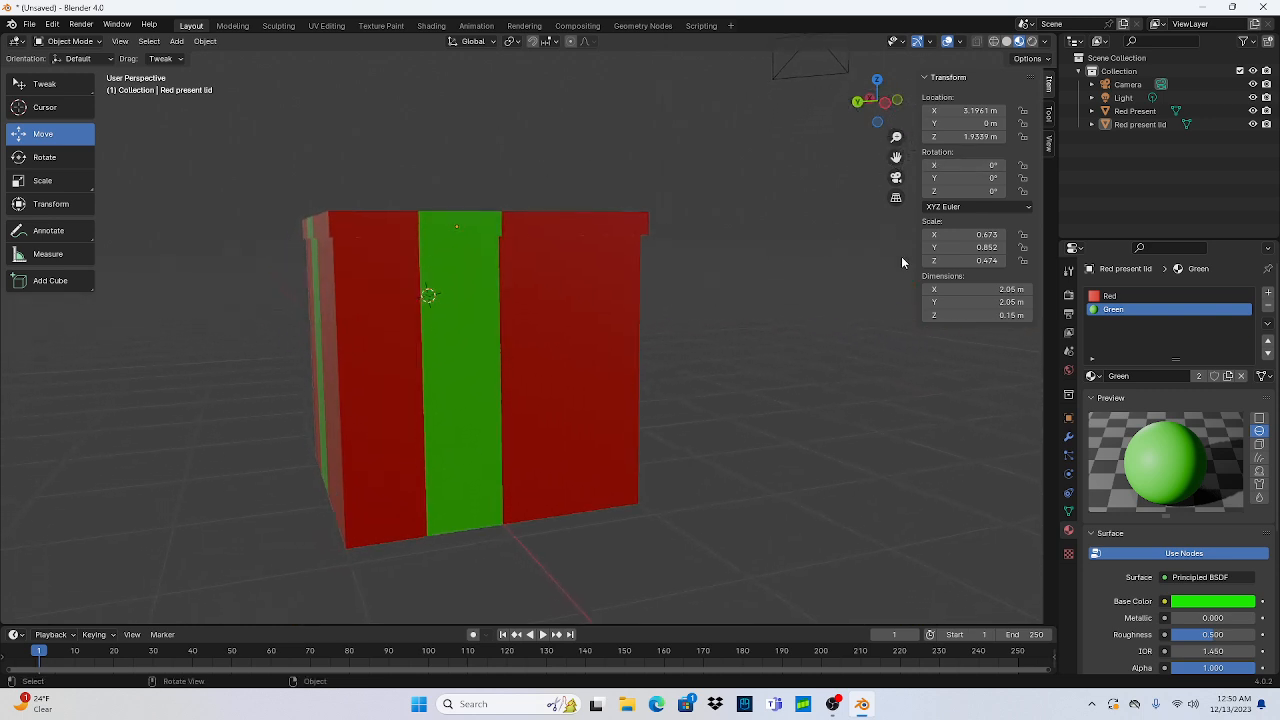
pyautogui.rightClick(723, 328)
pyautogui.moveTo(750, 311); pyautogui.dragTo(687, 329, button='middle')
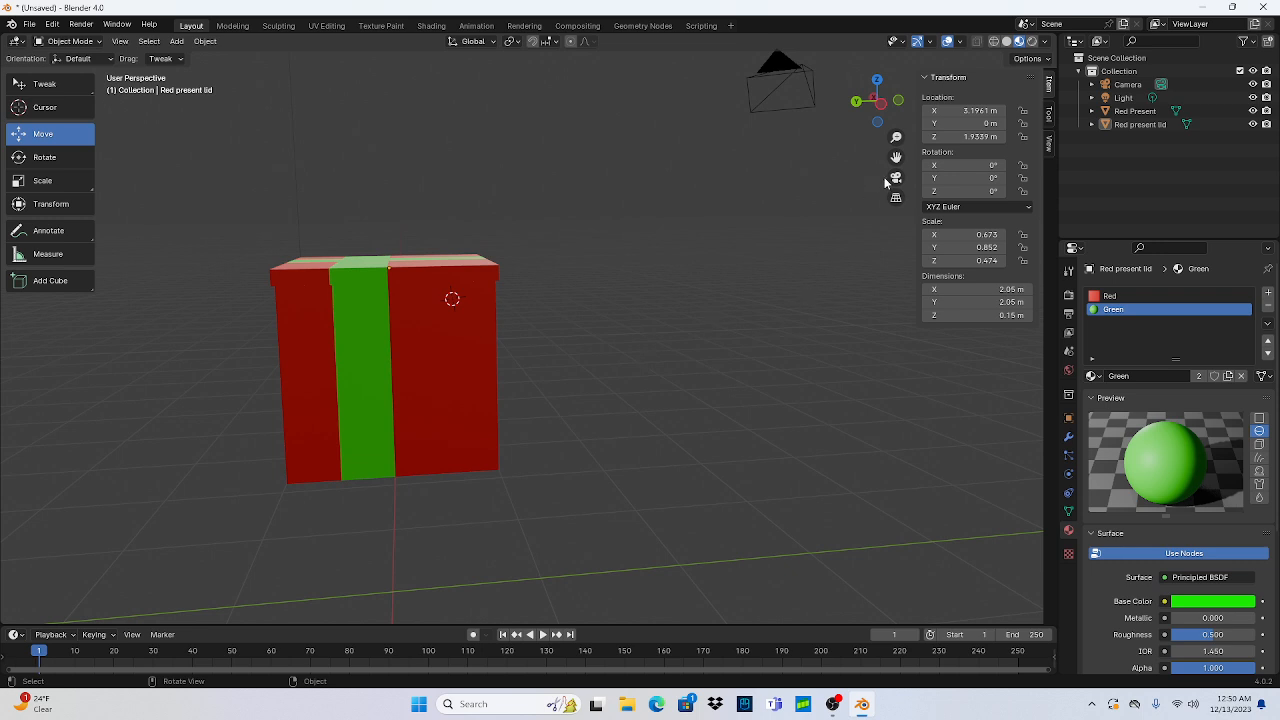
pyautogui.moveTo(896, 158); pyautogui.dragTo(1234, 283)
pyautogui.moveTo(603, 189); pyautogui.dragTo(748, 244)
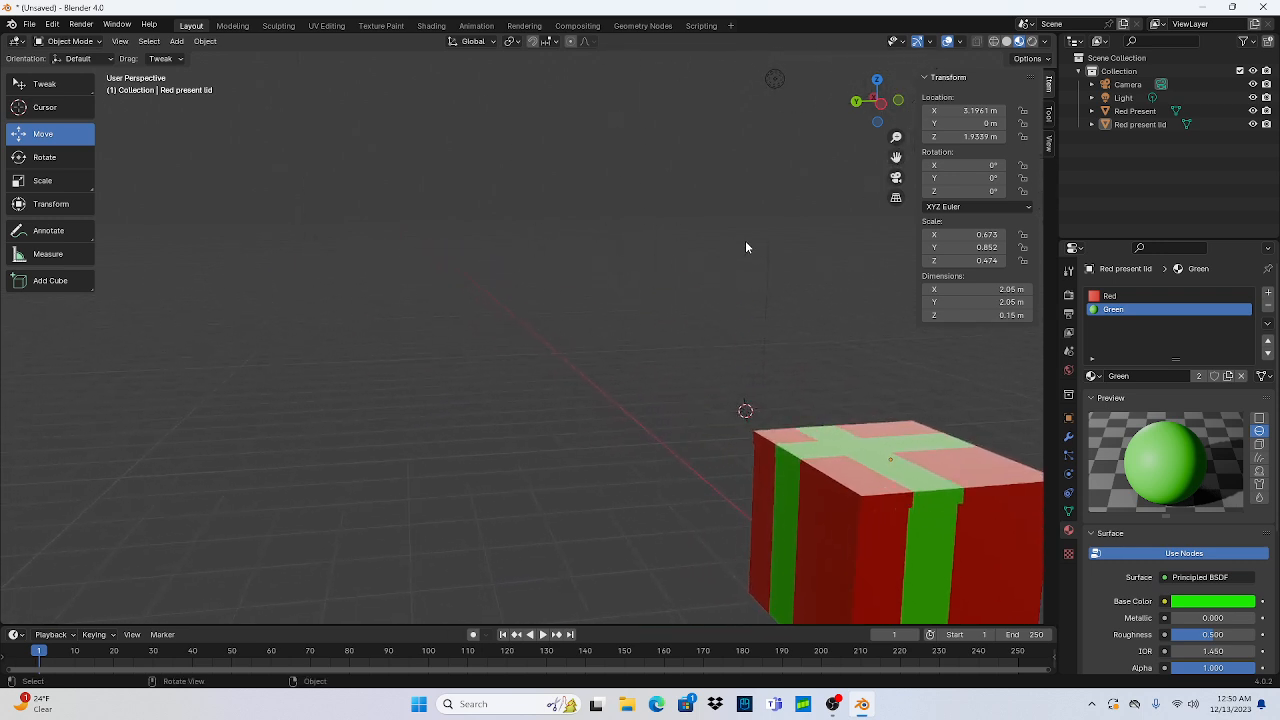
pyautogui.moveTo(736, 337); pyautogui.dragTo(794, 343, button='middle')
pyautogui.moveTo(896, 157); pyautogui.dragTo(561, 174)
# Step: Nudge Red present lid along the X axis to about 3.22 m to centre it on the box, and deselect it
pyautogui.click(600, 401)
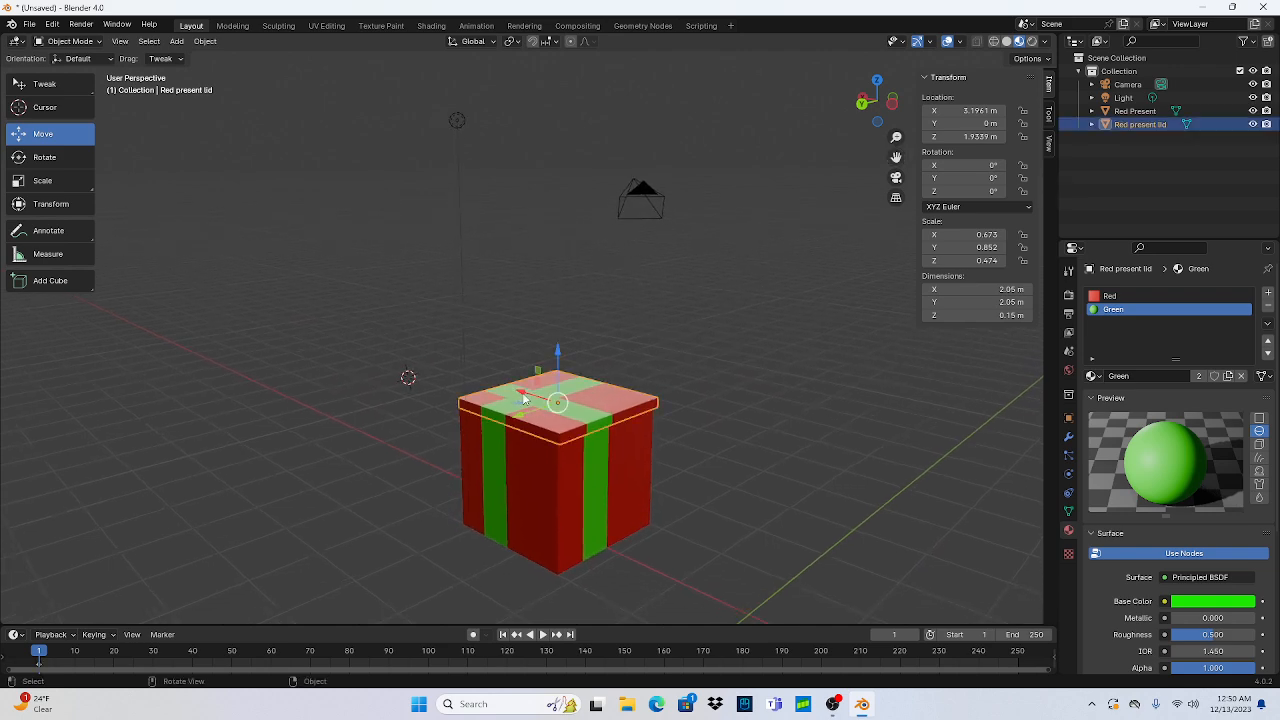
pyautogui.moveTo(525, 400)
pyautogui.mouseDown()
pyautogui.moveTo(508, 383)
pyautogui.moveTo(521, 383)
pyautogui.mouseUp()
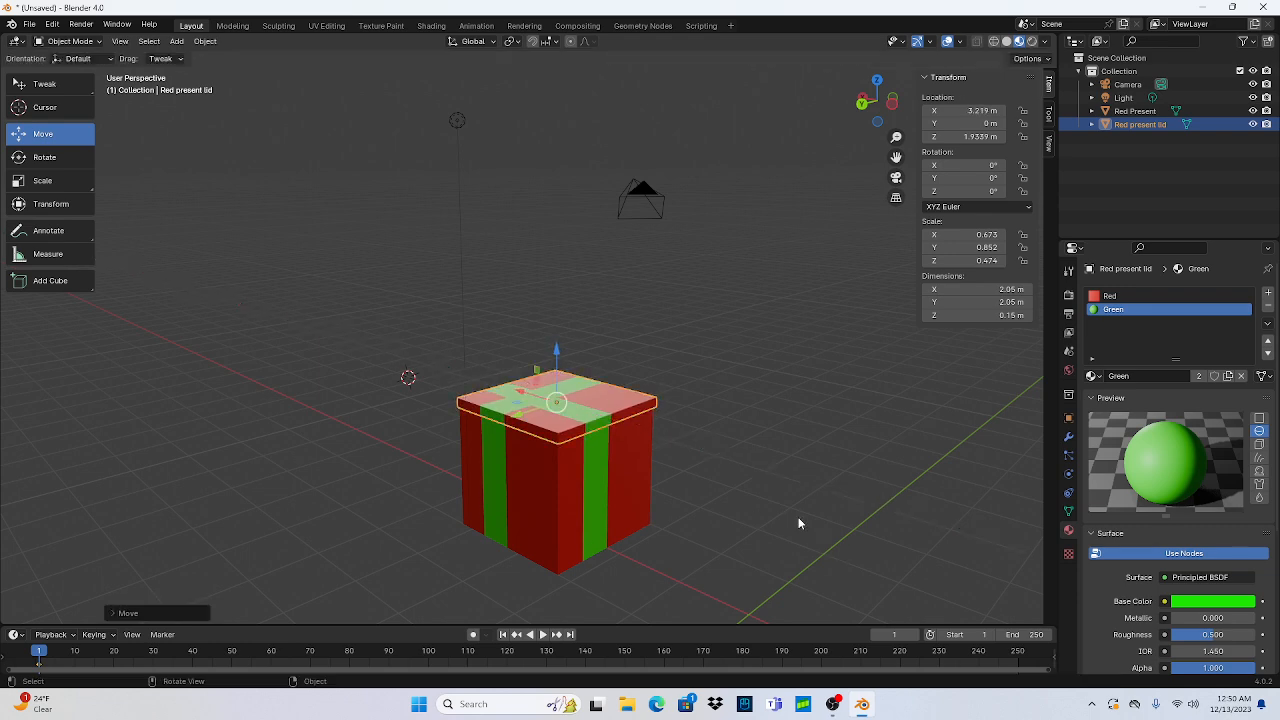
pyautogui.click(822, 542)
pyautogui.moveTo(708, 524); pyautogui.dragTo(79, 541, button='middle')
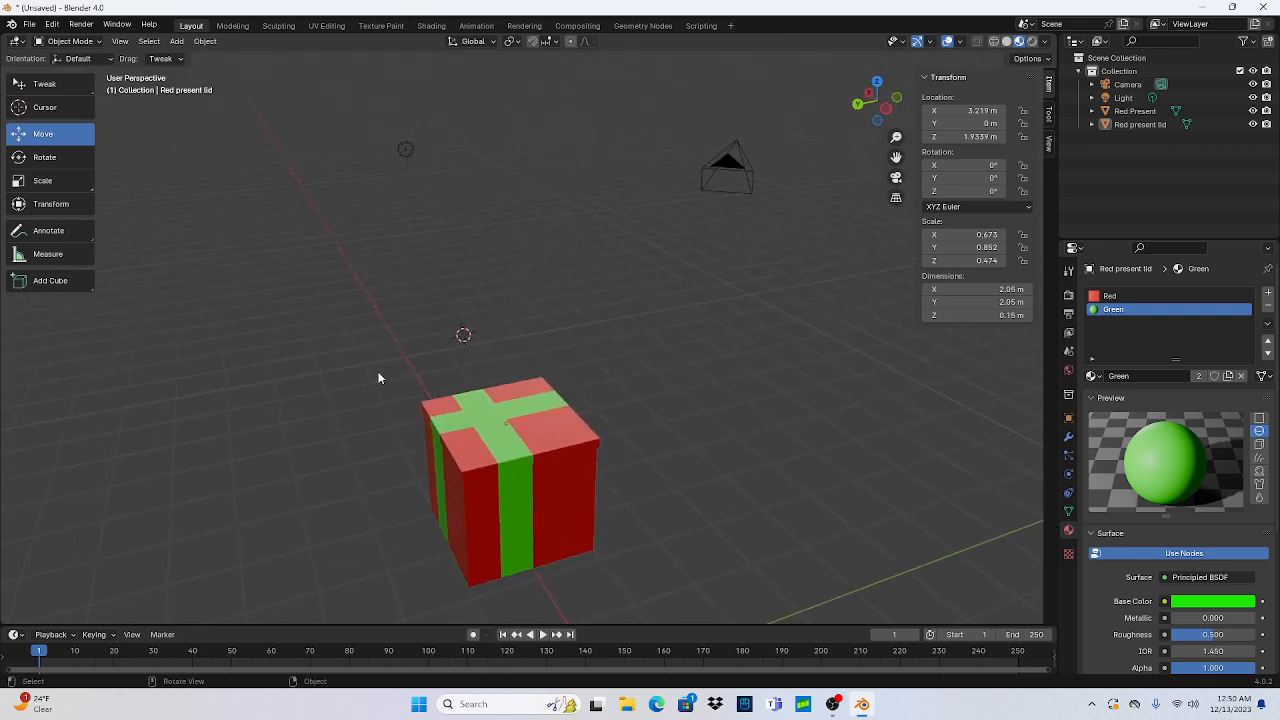
# Step: Box-select the Red Present box together with its lid and join them into a single object
pyautogui.rightClick(709, 390)
pyautogui.click(45, 107)
pyautogui.click(59, 88)
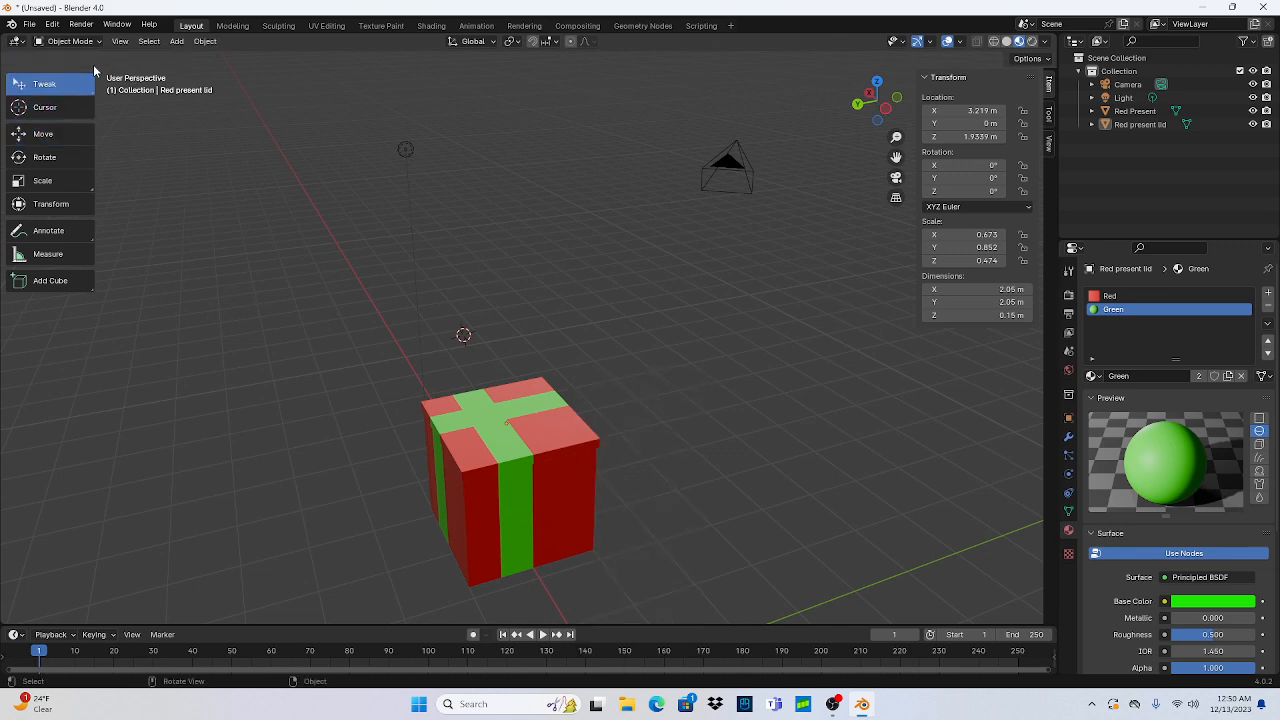
pyautogui.click(118, 24)
pyautogui.click(204, 41)
pyautogui.click(80, 88)
pyautogui.click(75, 142)
pyautogui.moveTo(278, 258); pyautogui.dragTo(764, 626)
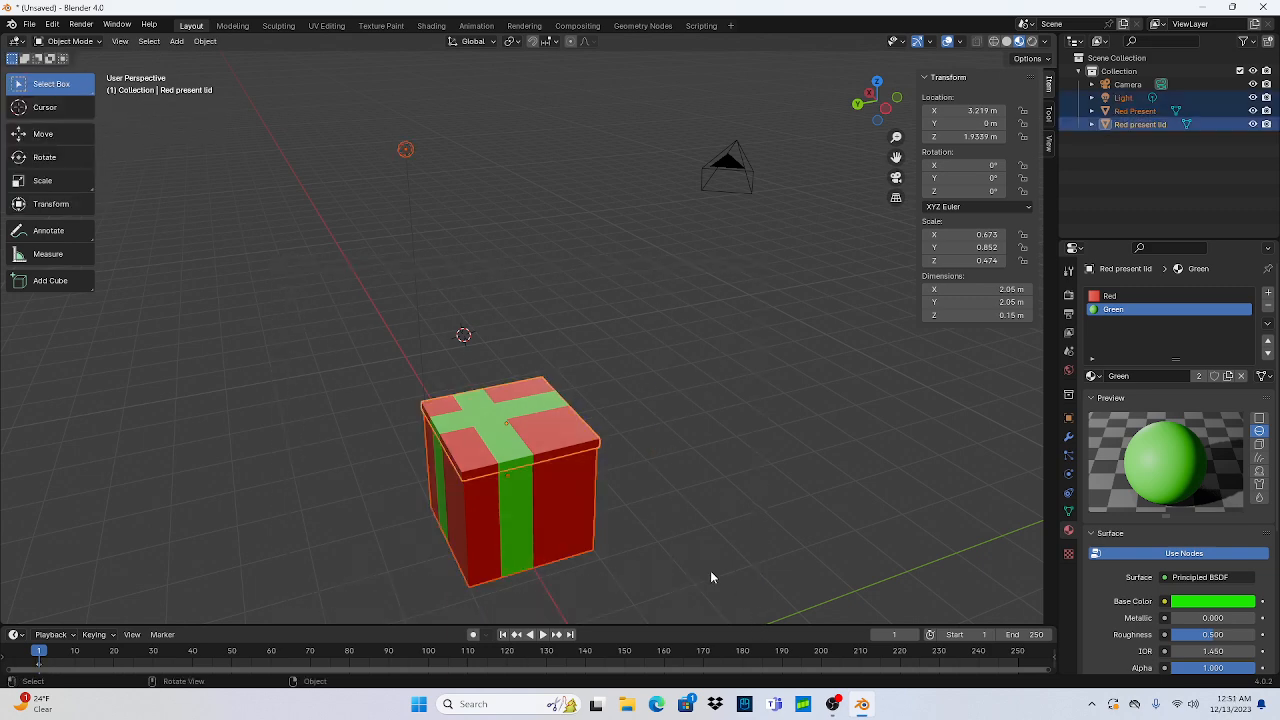
pyautogui.rightClick(450, 436)
pyautogui.click(444, 436)
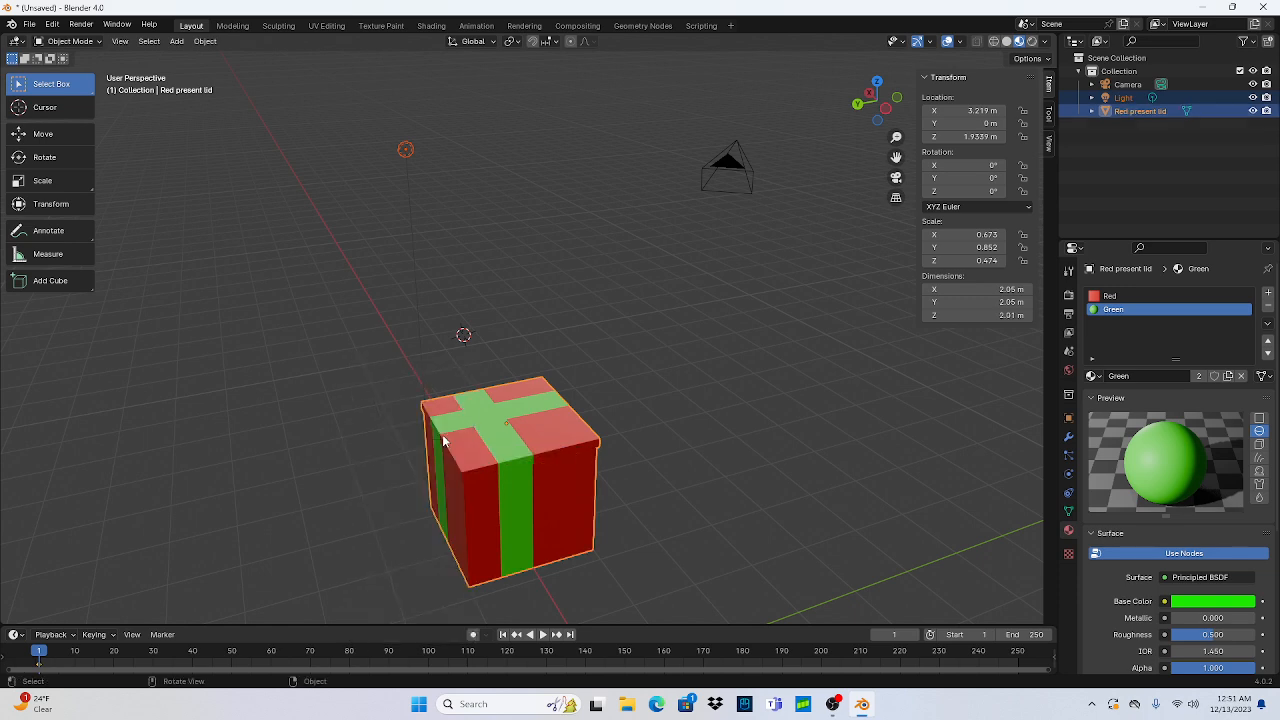
# Step: Select only the joined present and move it to about X 5.67 m, Y 4.36 m, Z 2.90 m
pyautogui.click(952, 429)
pyautogui.click(471, 537)
pyautogui.click(65, 134)
pyautogui.moveTo(453, 440); pyautogui.dragTo(766, 315)
pyautogui.click(540, 323)
pyautogui.click(642, 371)
pyautogui.moveTo(766, 315); pyautogui.dragTo(196, 325, button='middle')
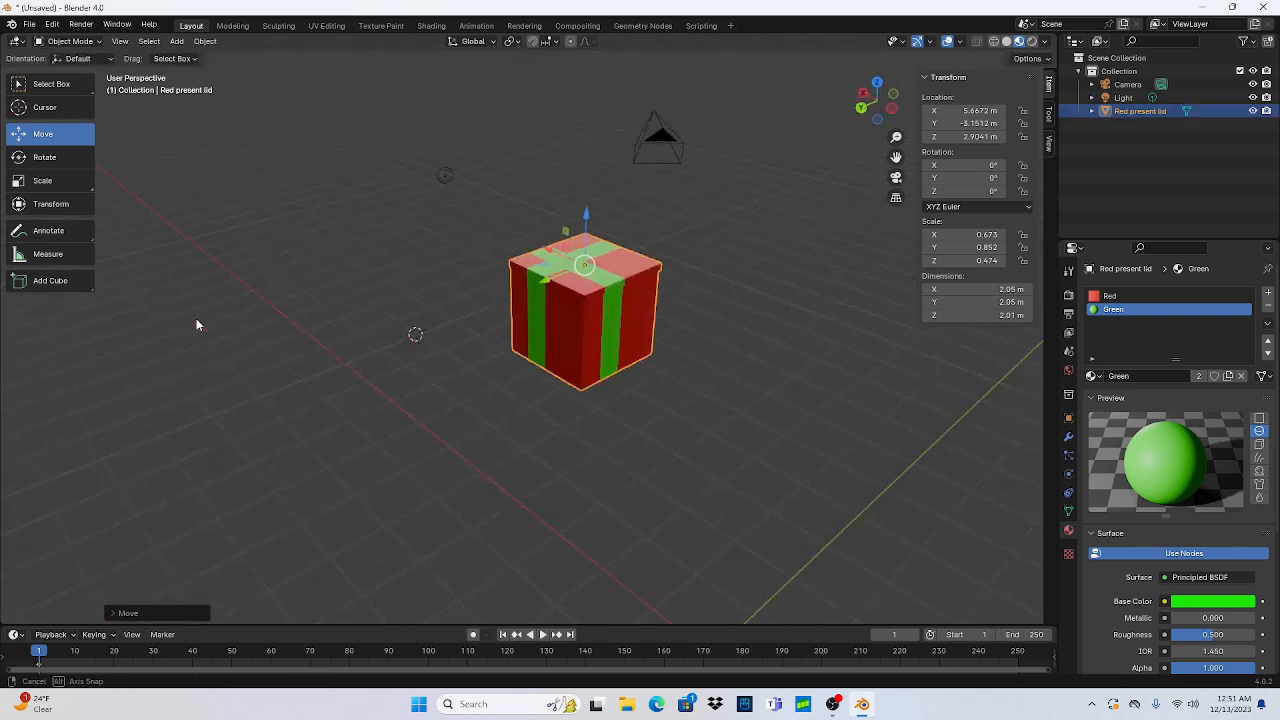
pyautogui.moveTo(548, 286); pyautogui.dragTo(130, 405)
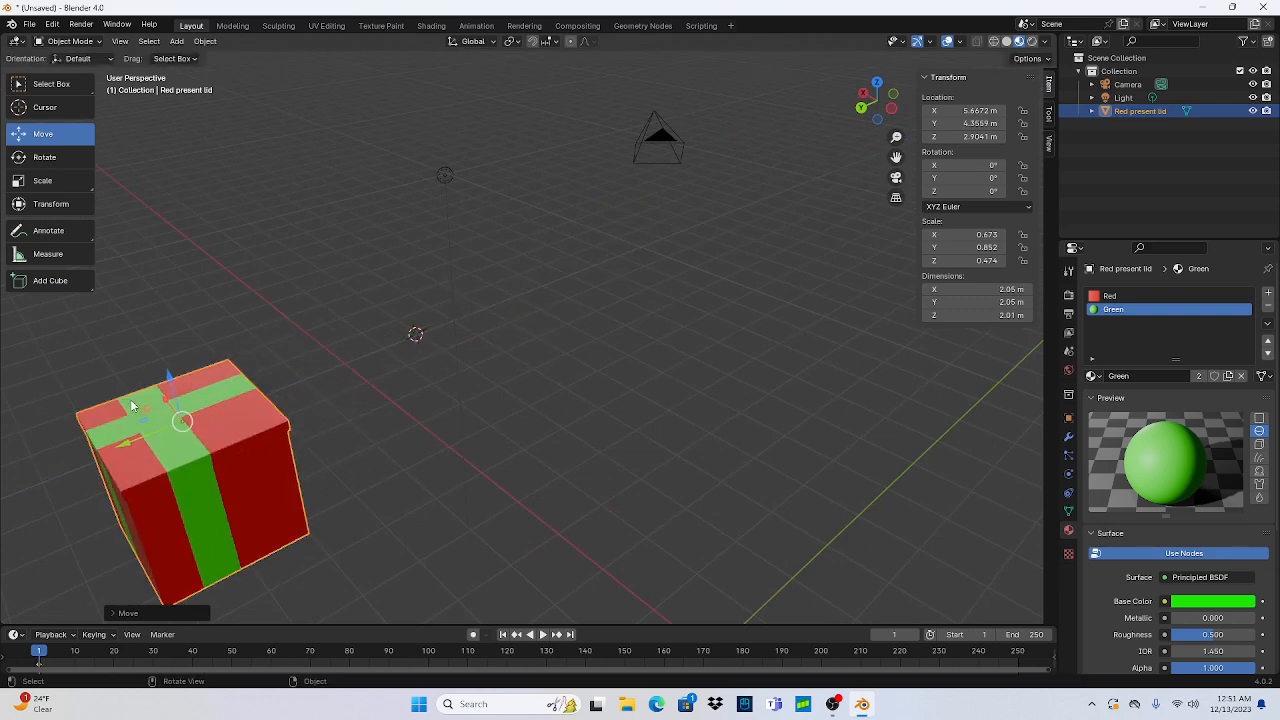
pyautogui.moveTo(305, 352); pyautogui.dragTo(764, 310, button='middle')
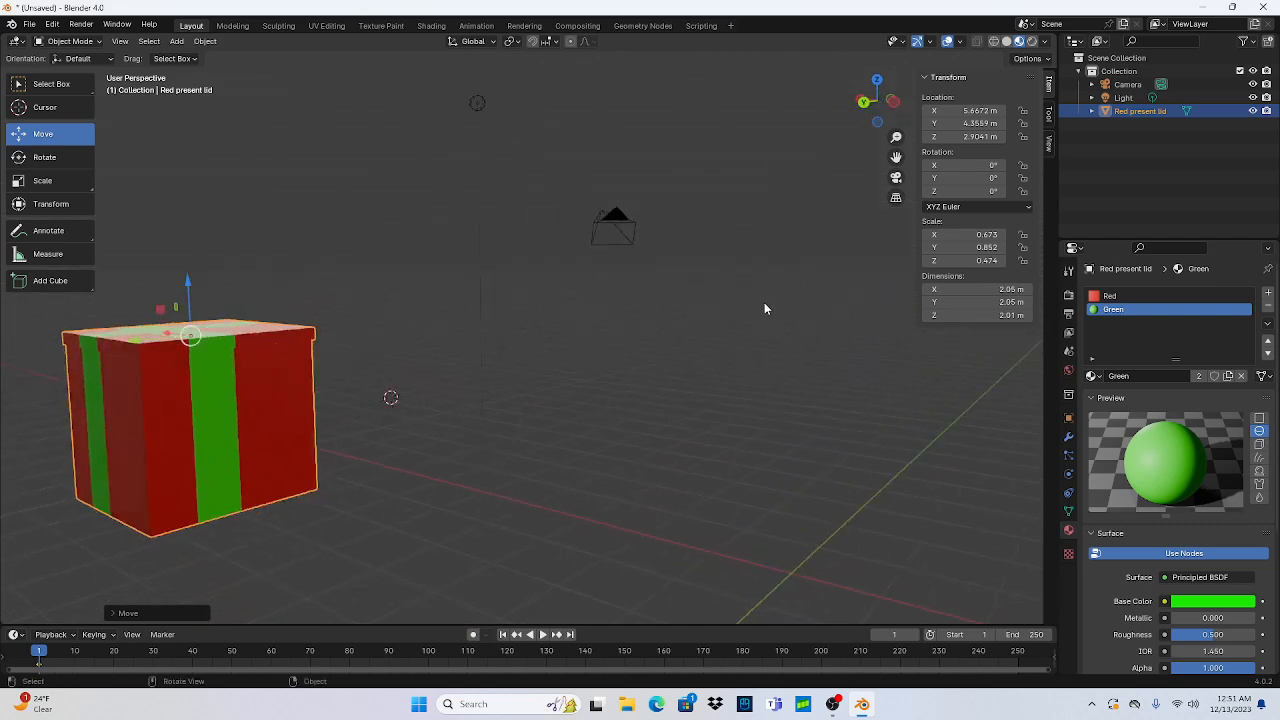